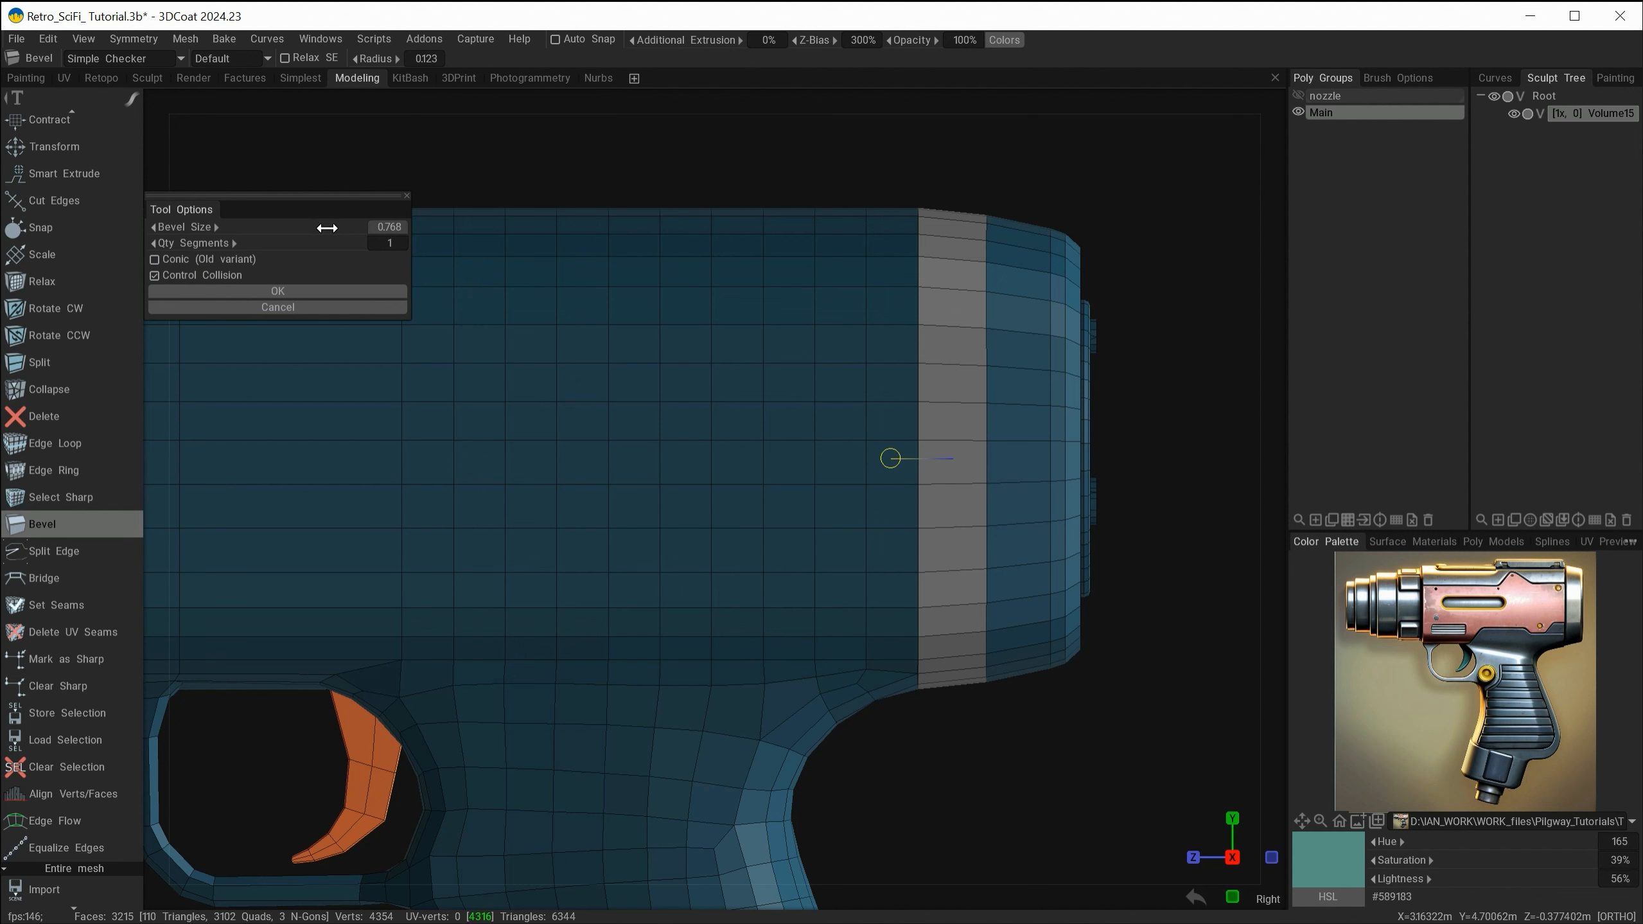
- Bevel the selected edge loop at the rear of the gun body with a bevel size of 0.07
click(382, 226)
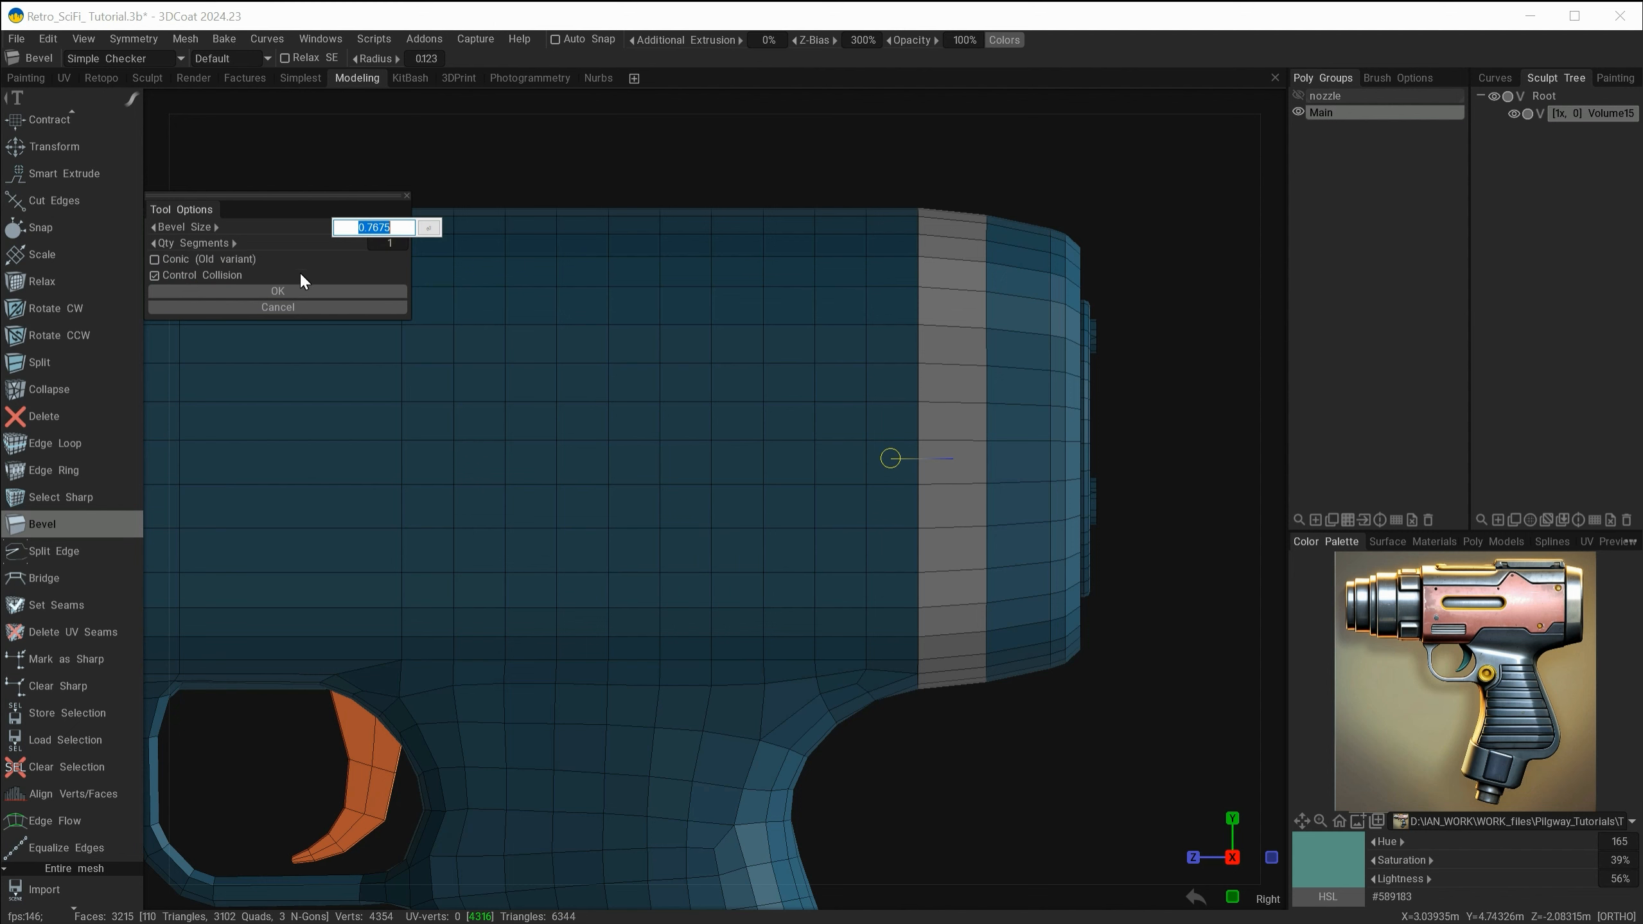
text(0.0)
click(429, 226)
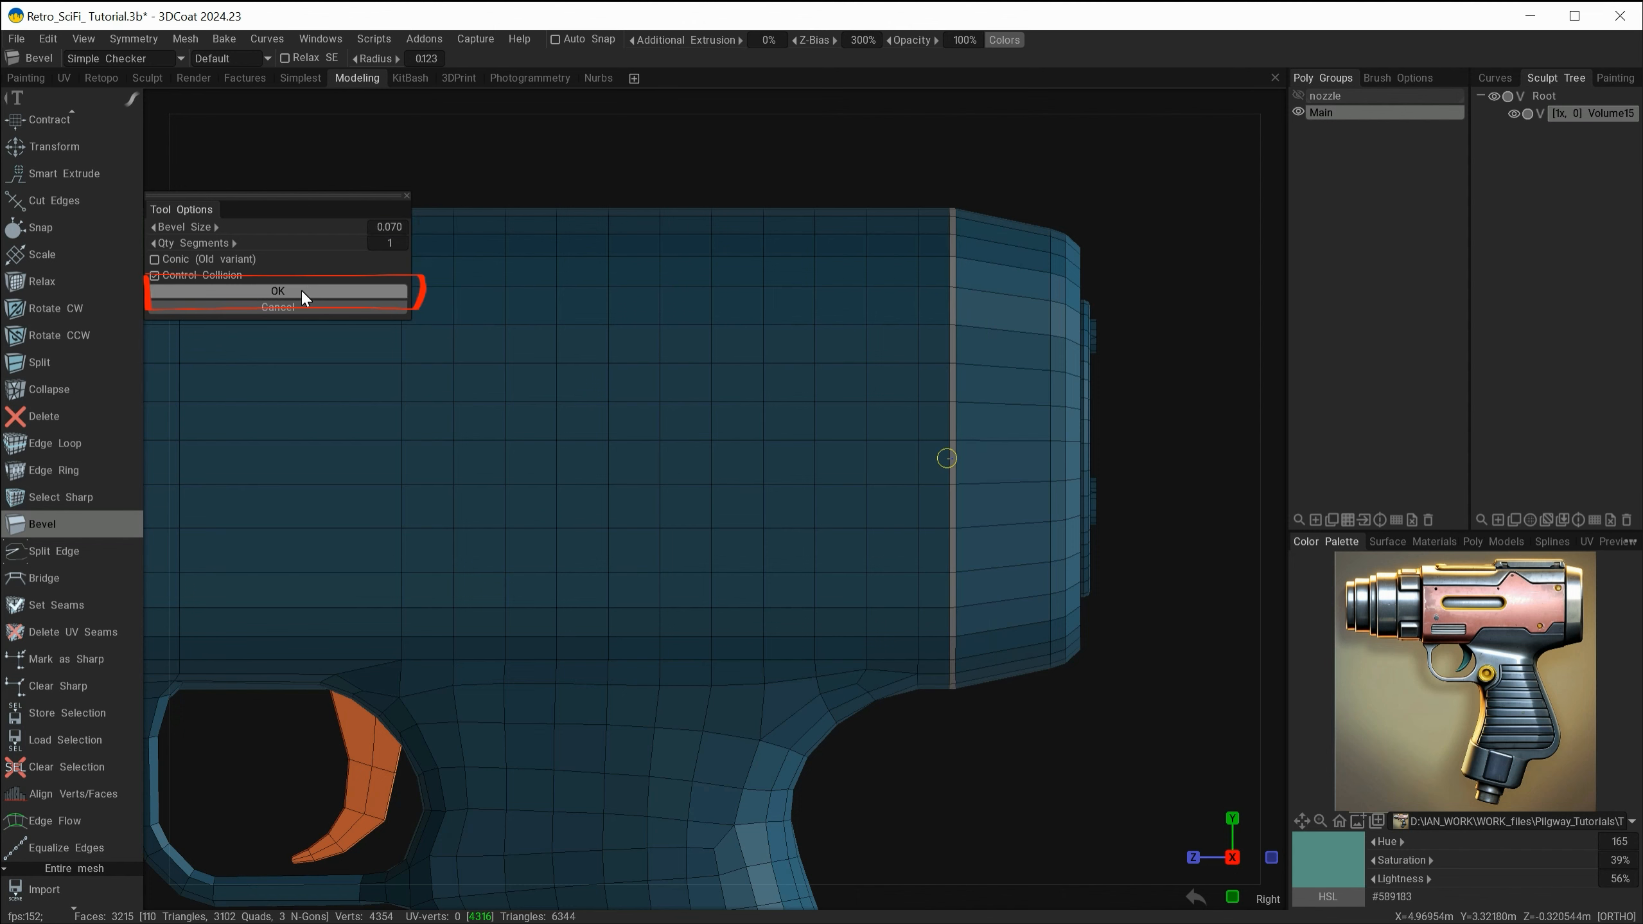
click(278, 291)
- Switch to face selection and check the narrow ring of bevel faces around the rear of the body
scroll(716, 498, up, 2)
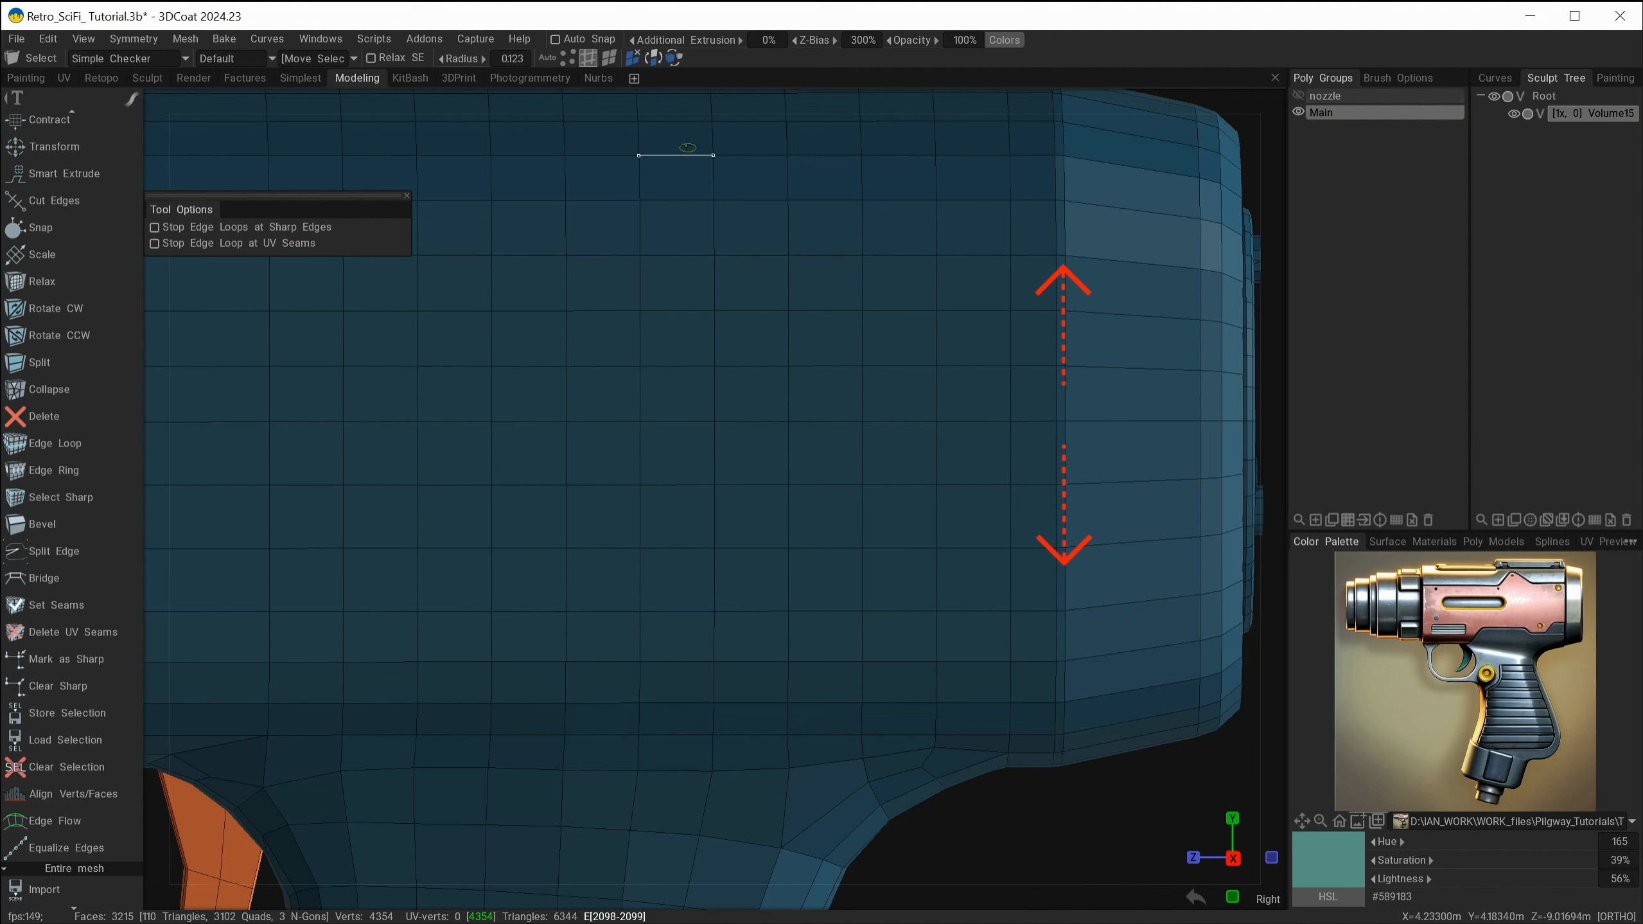
click(608, 58)
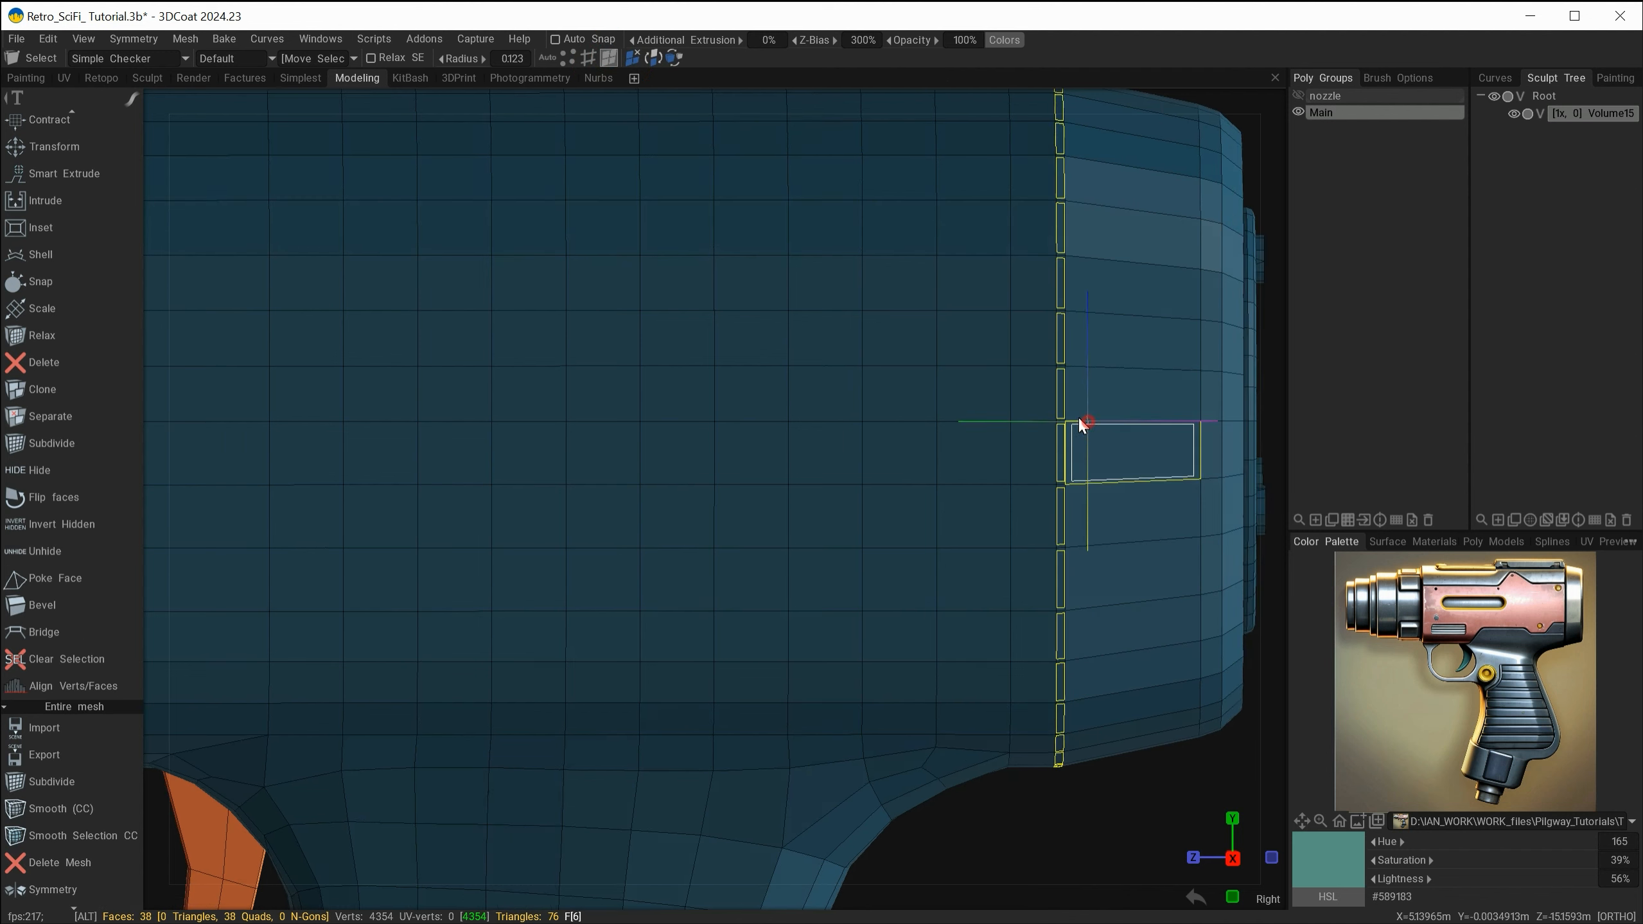
alt+drag(1081, 420, 1041, 357)
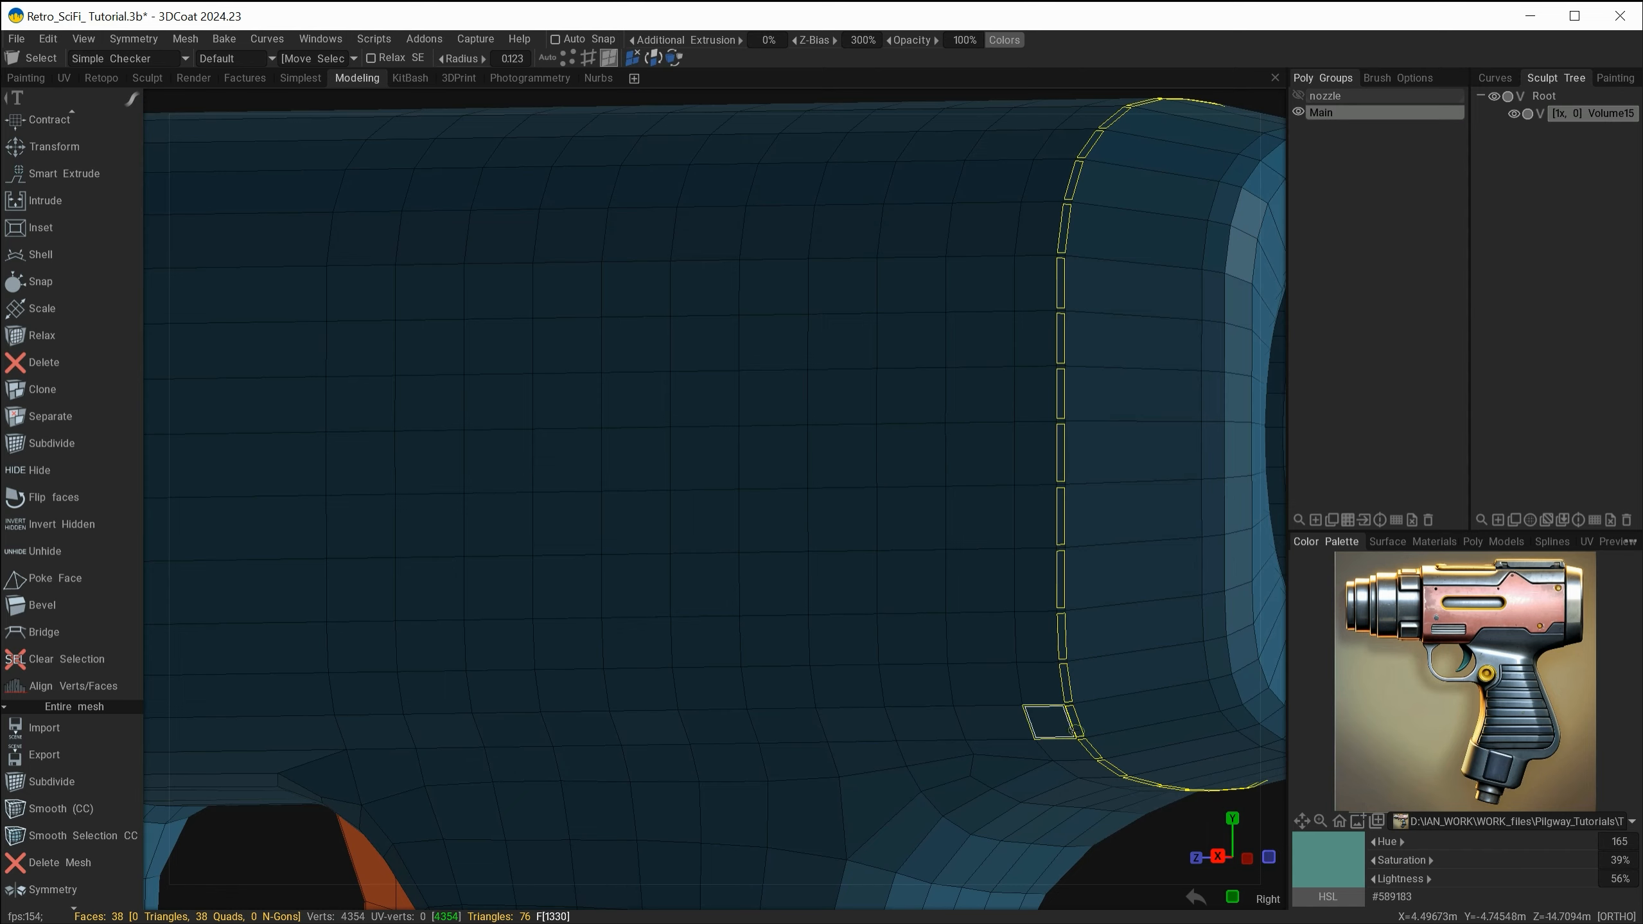
alt+drag(1074, 730, 1010, 609)
- Smart Extrude the narrow face ring inward along its normals to form a panel groove, and drop the selection
key(space)
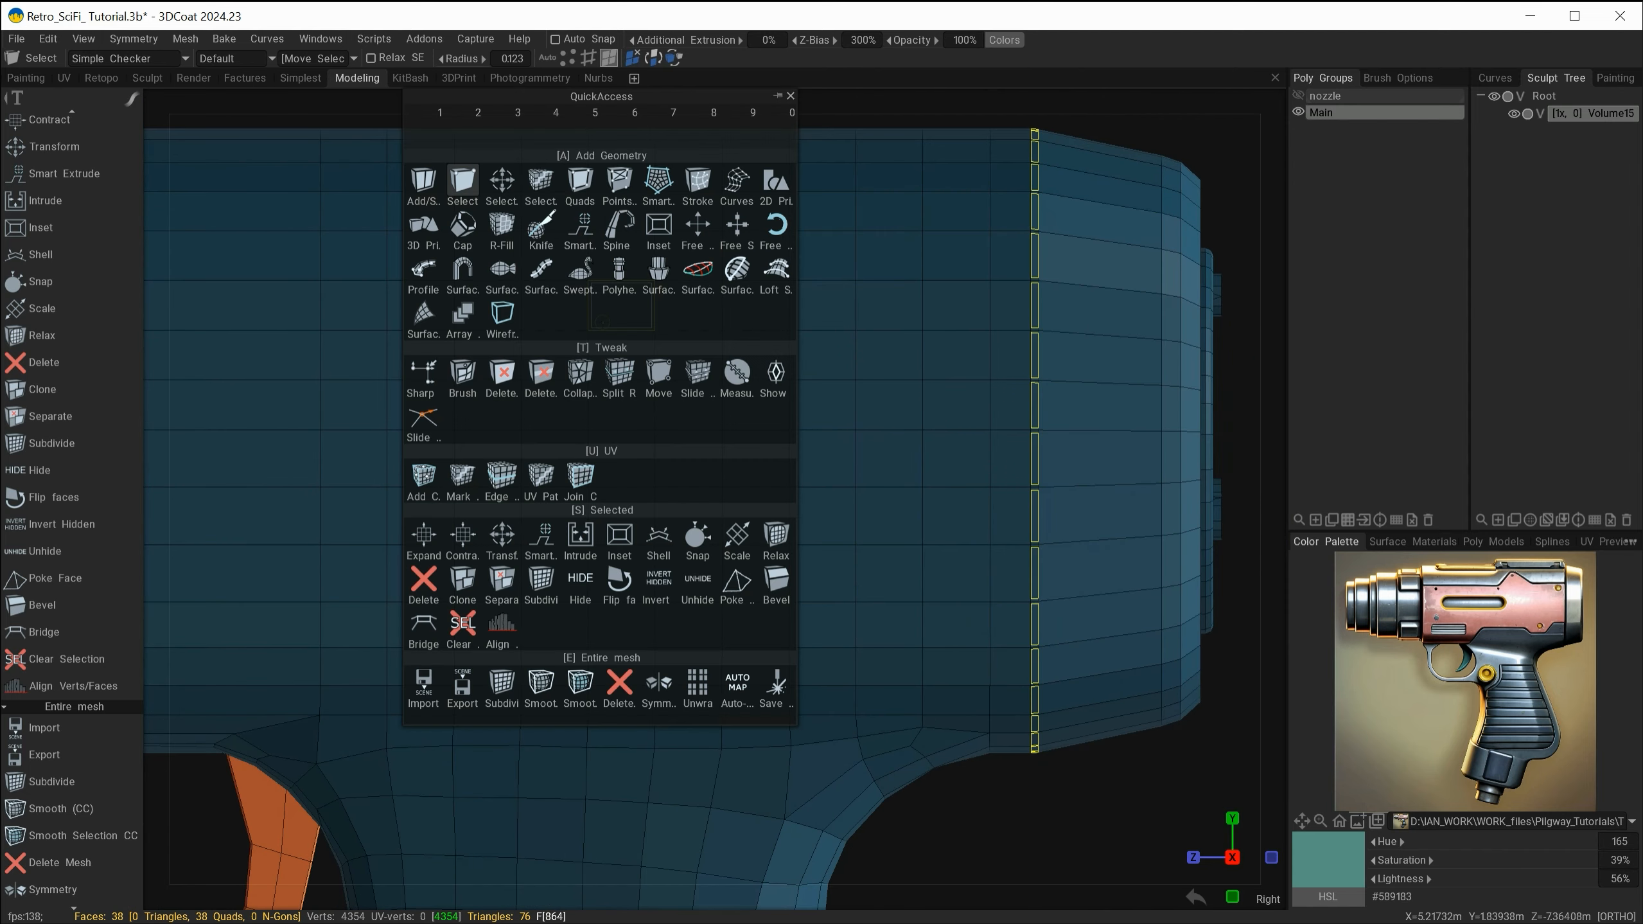
click(550, 532)
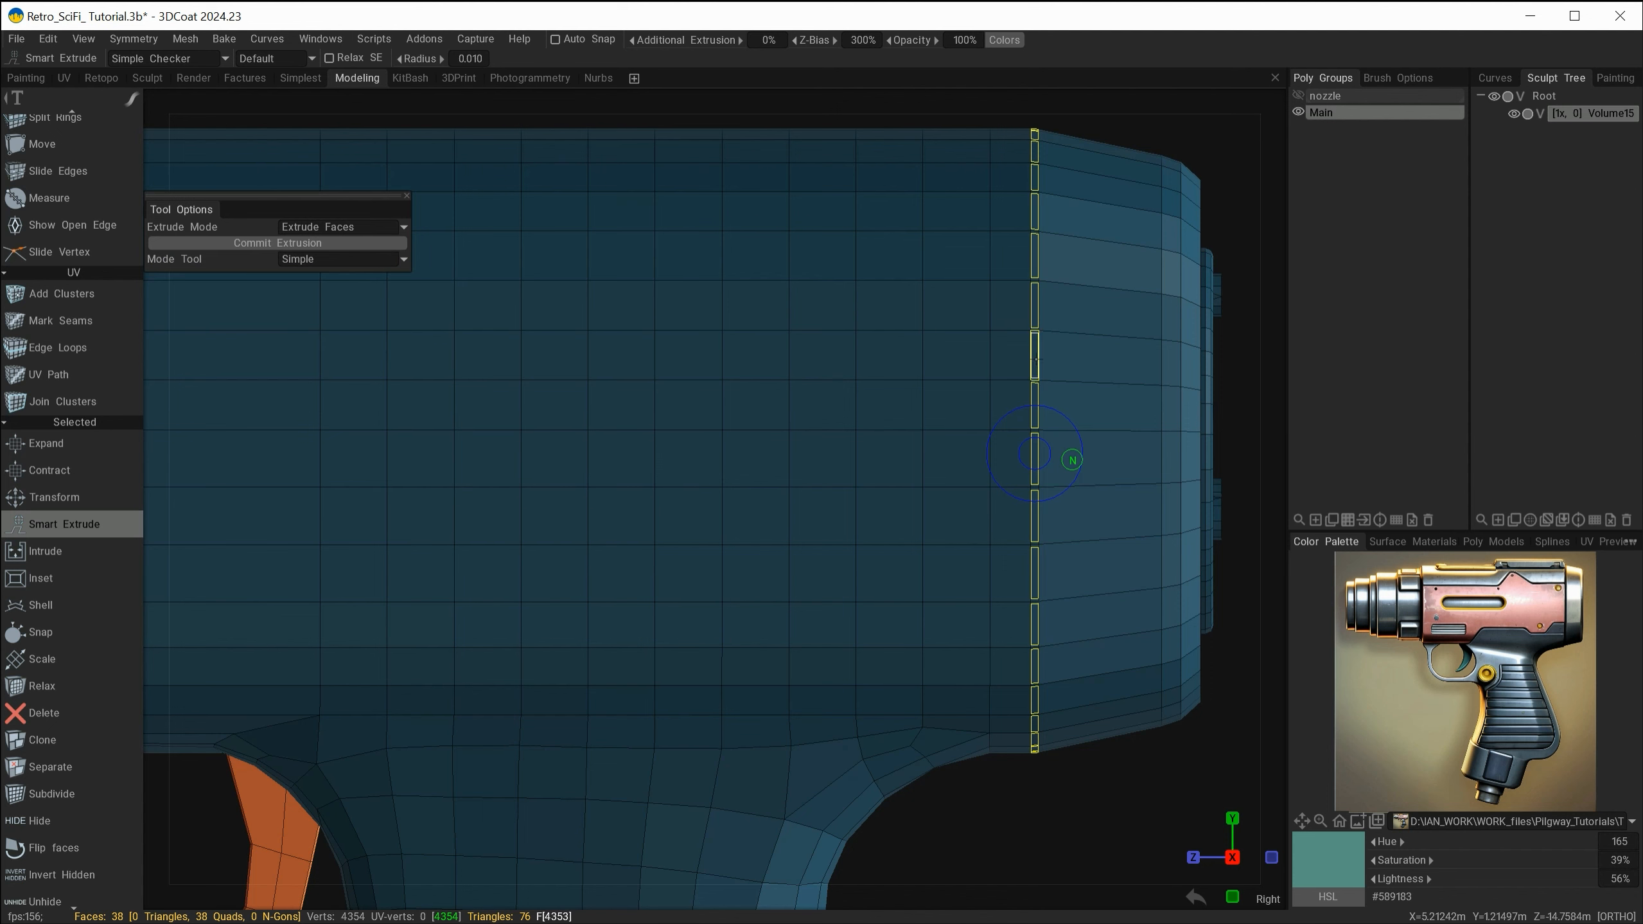
alt+right_drag(836, 589, 852, 596)
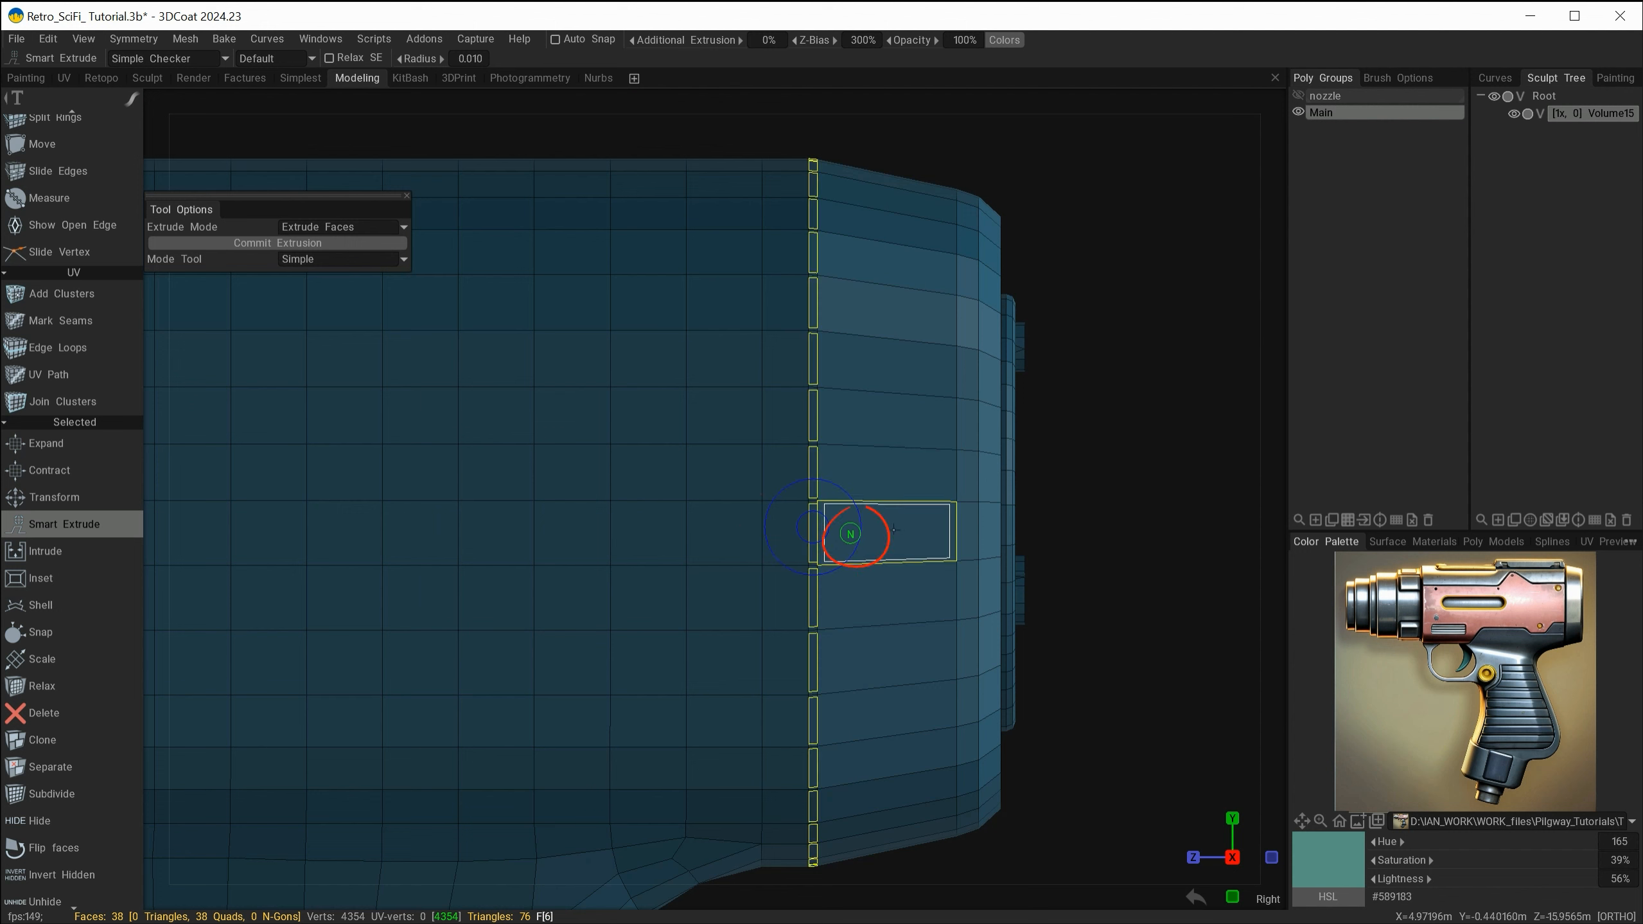
click(850, 533)
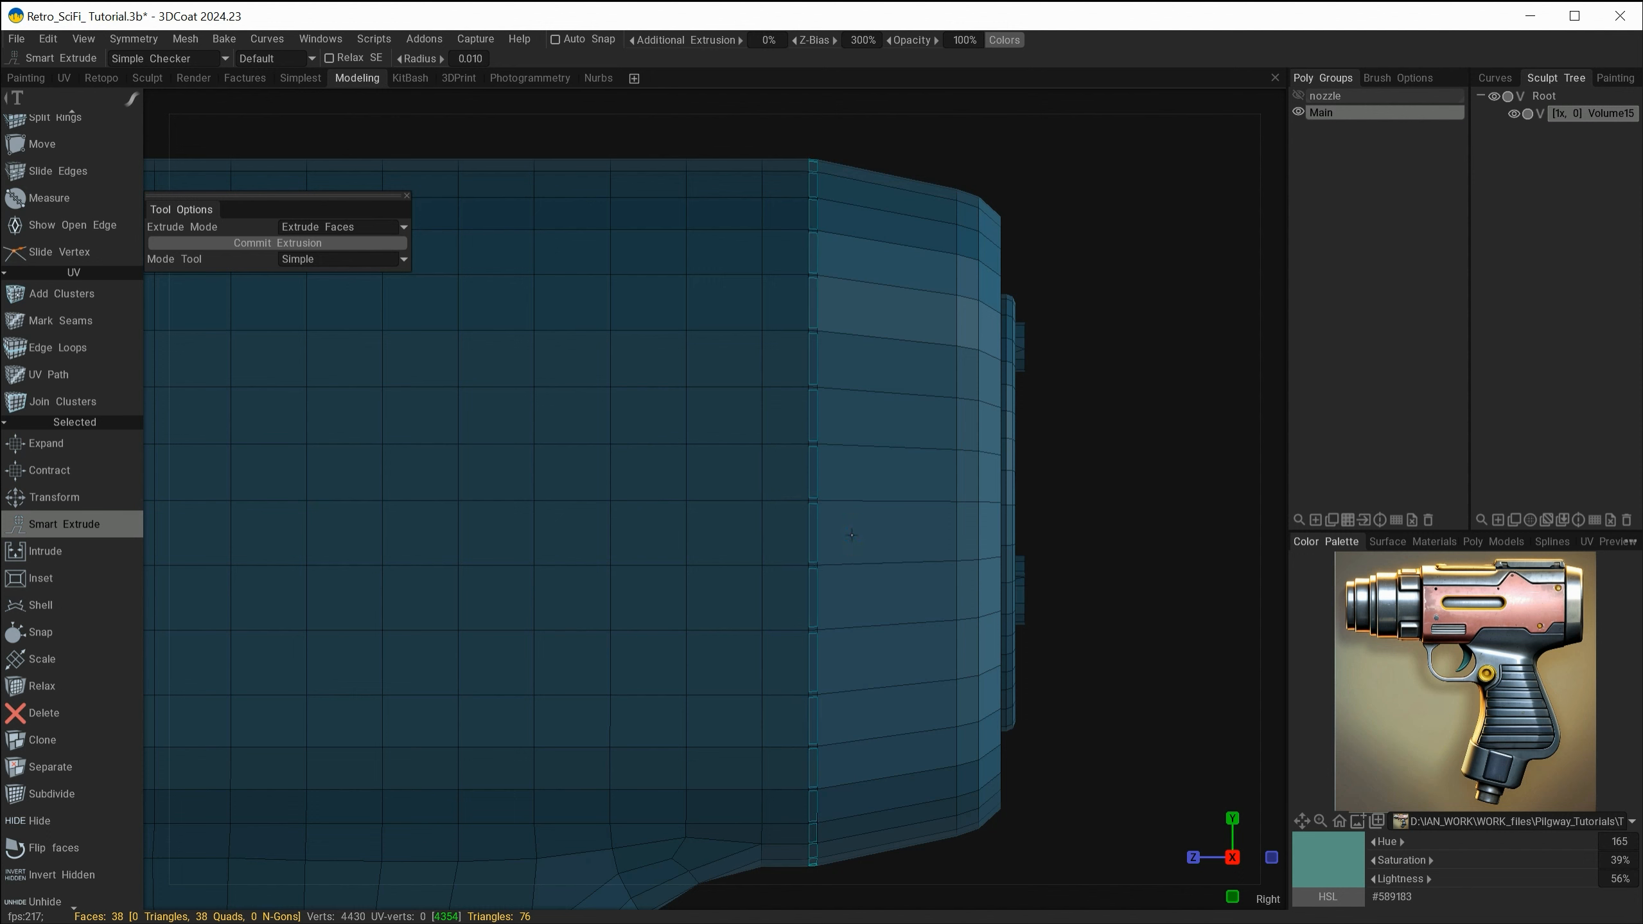
drag(851, 534, 846, 538)
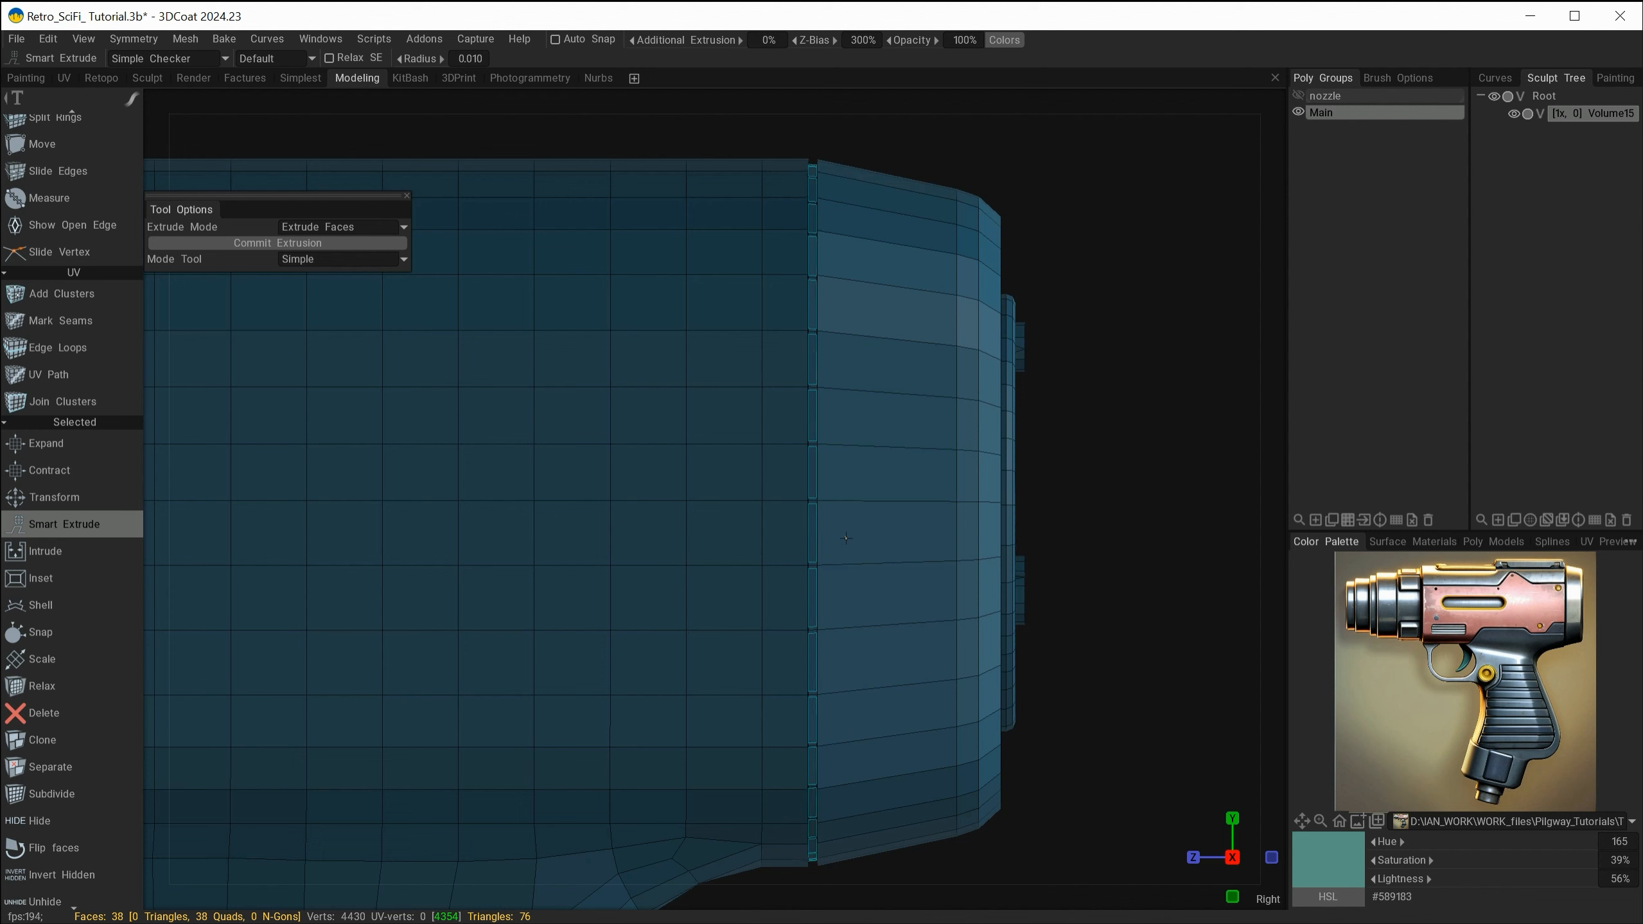
drag(846, 538, 847, 538)
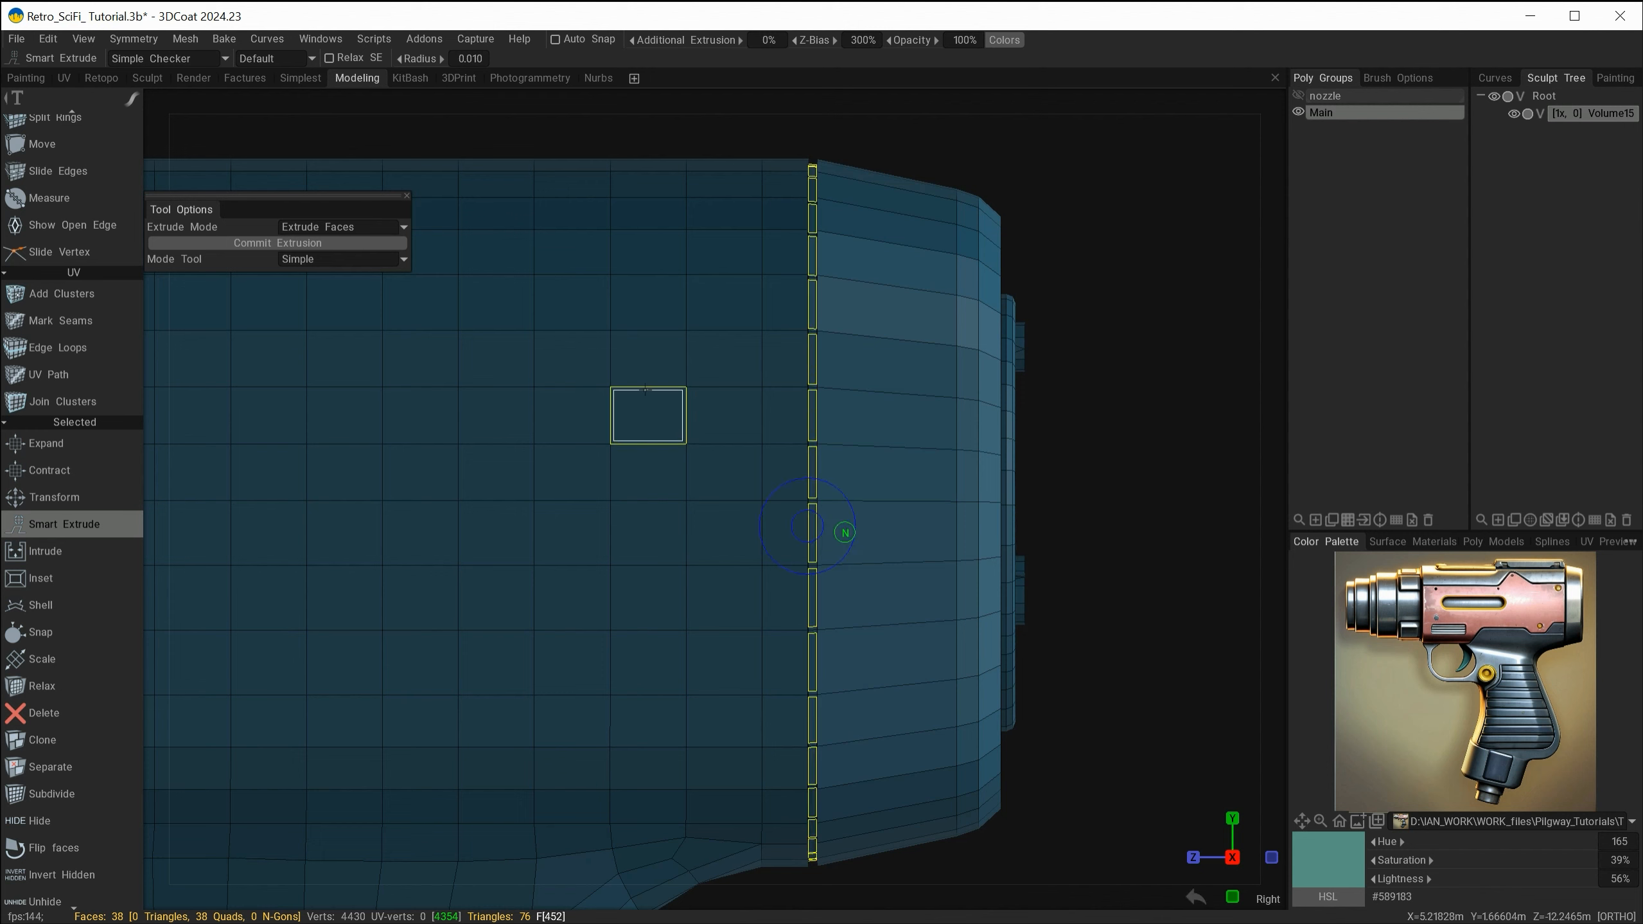
key(Escape)
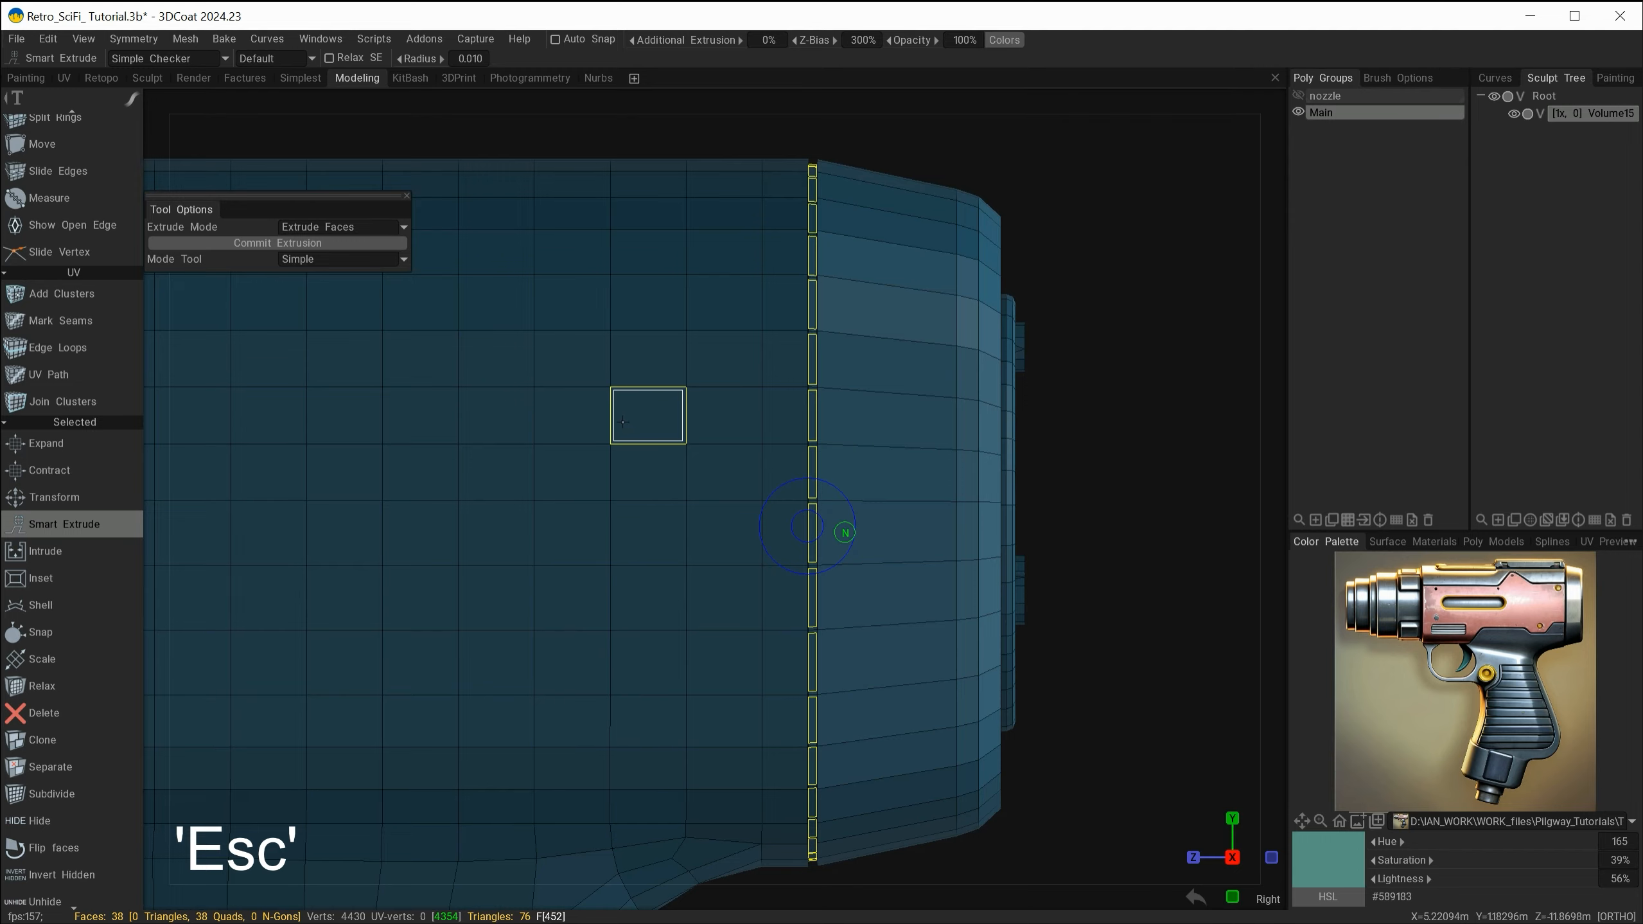
key(ctrl+d)
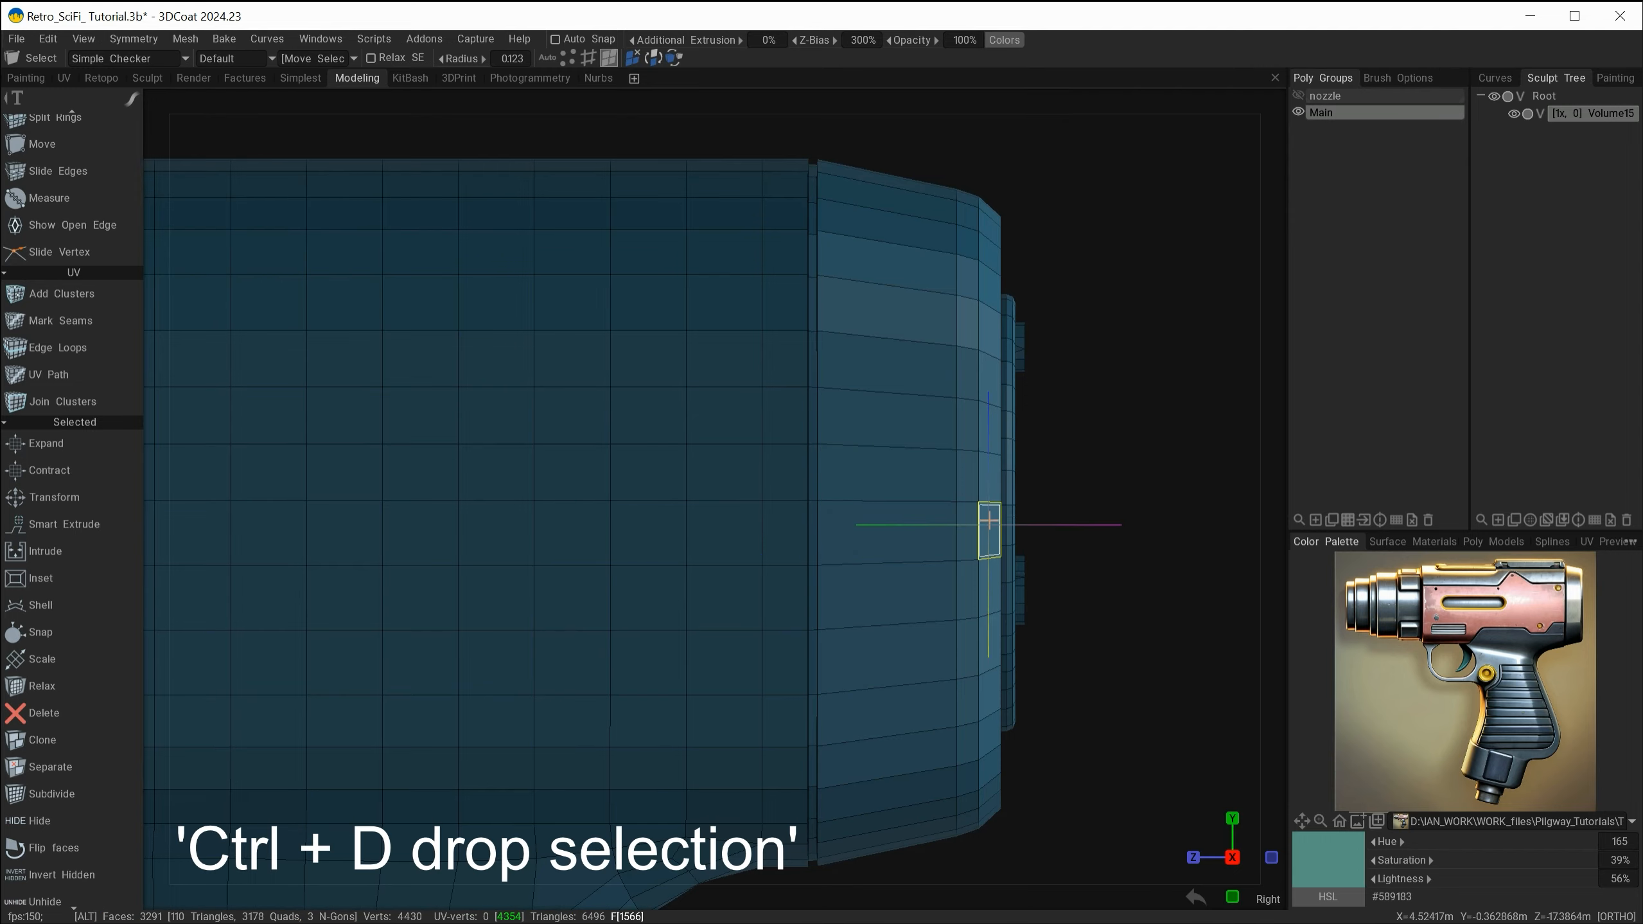
mouse_move(989, 520)
alt+mouse_down()
mouse_move(930, 500)
mouse_move(1061, 441)
mouse_move(1034, 574)
mouse_move(913, 521)
mouse_move(968, 497)
alt+mouse_up()
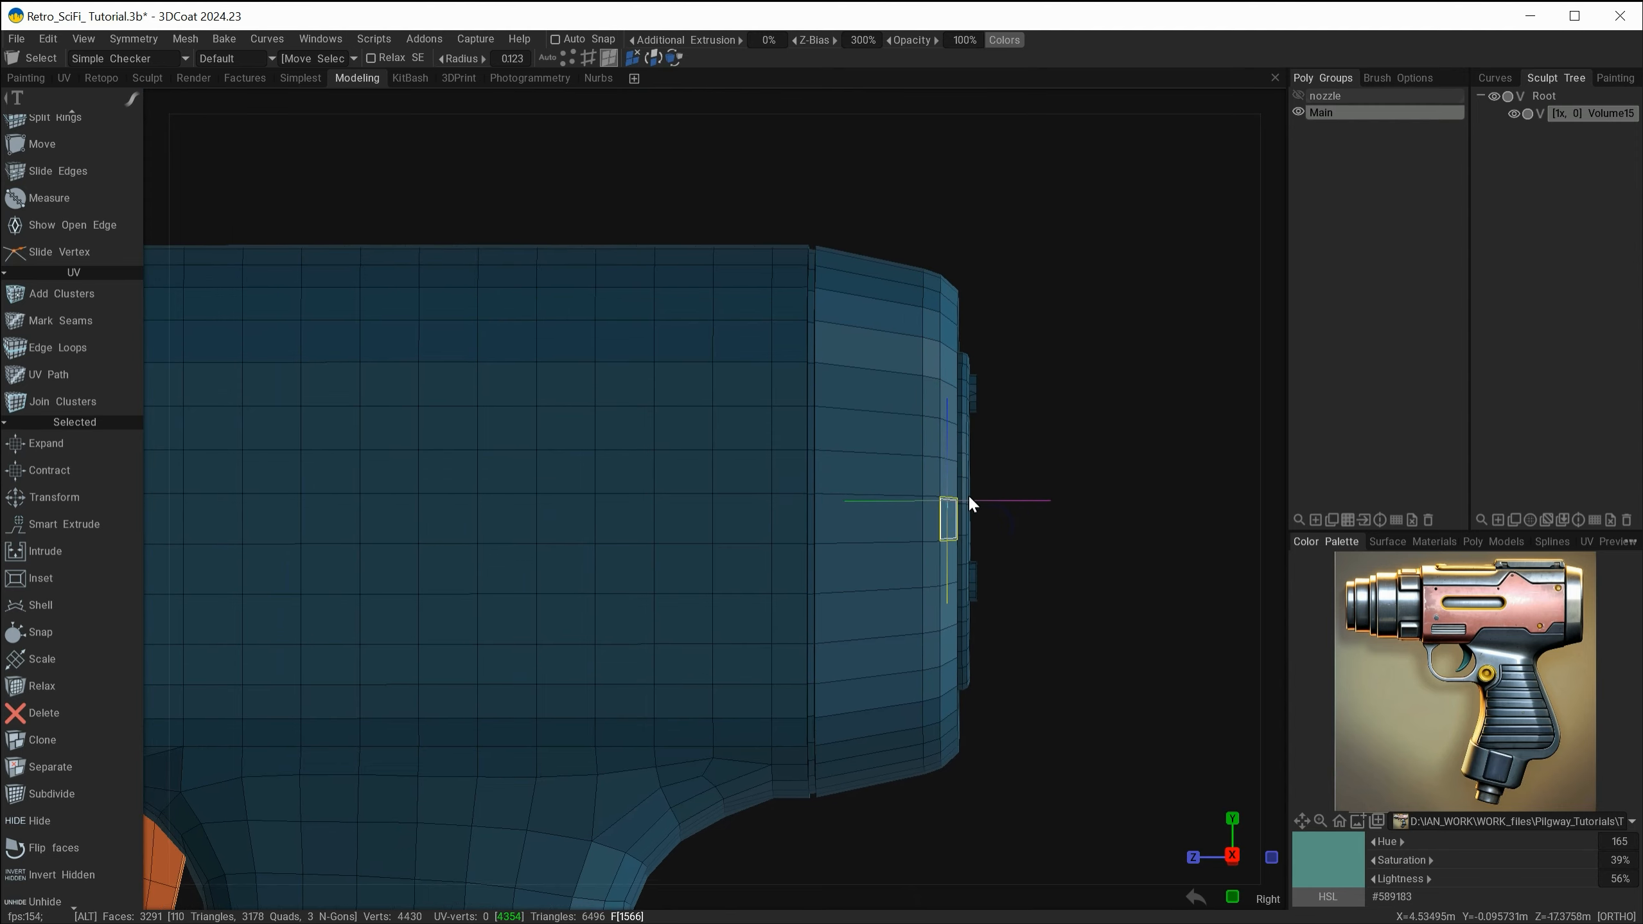
middle_drag(969, 501, 1170, 480)
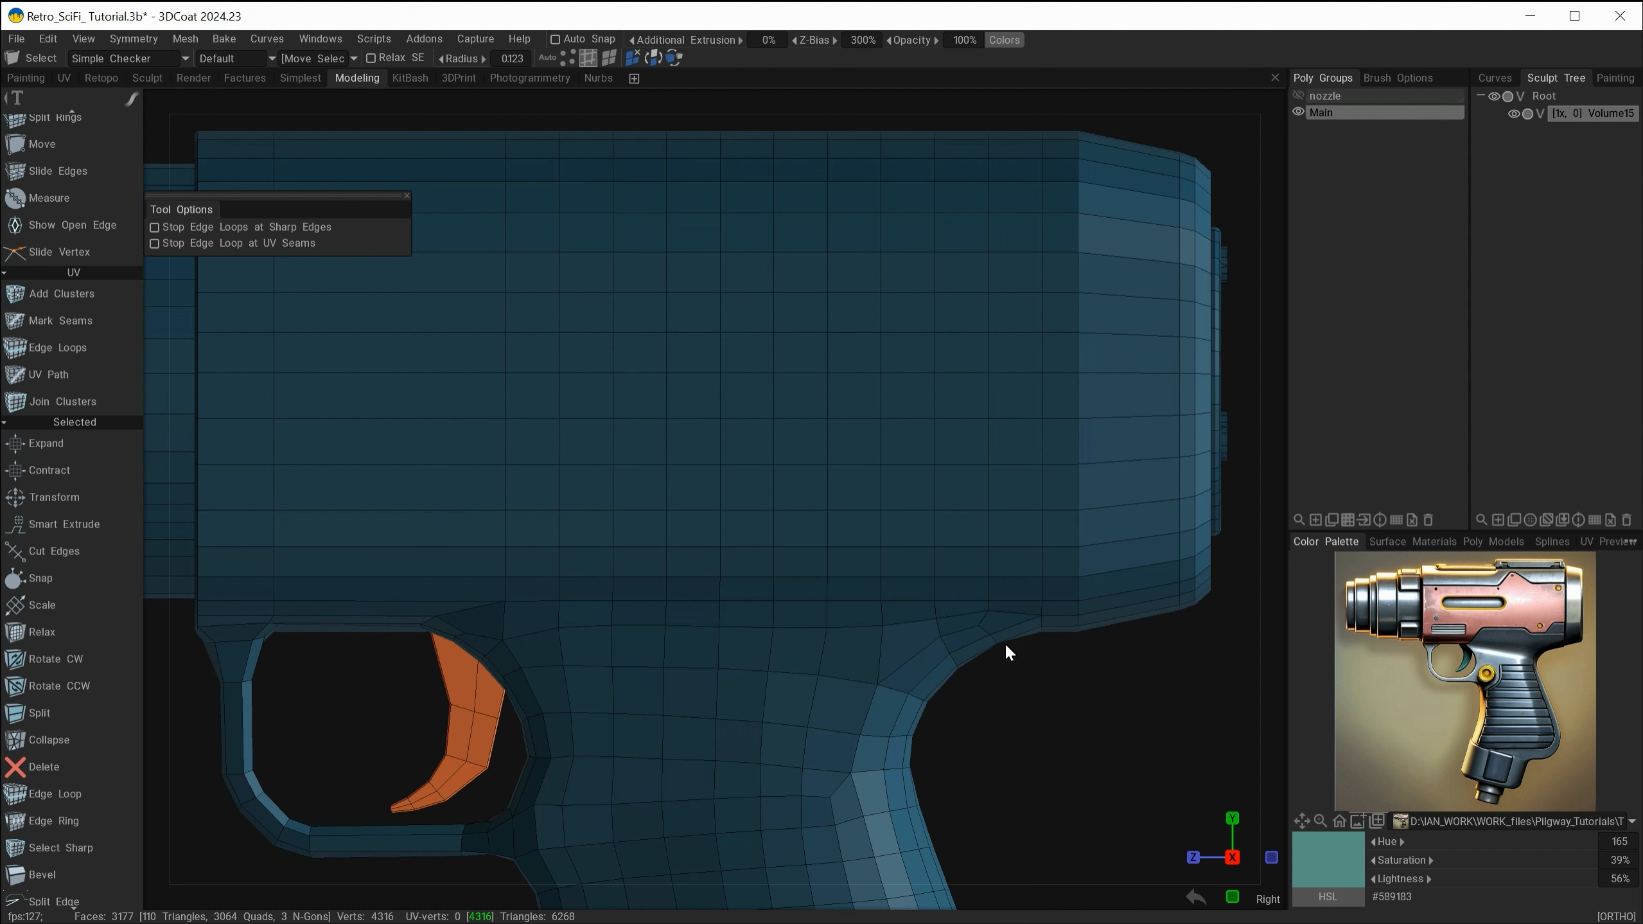
- Use Add/Split to cut a two-segment diagonal edge path from the lower body down to the rear corner of the trigger guard
scroll(83, 490, up, 10)
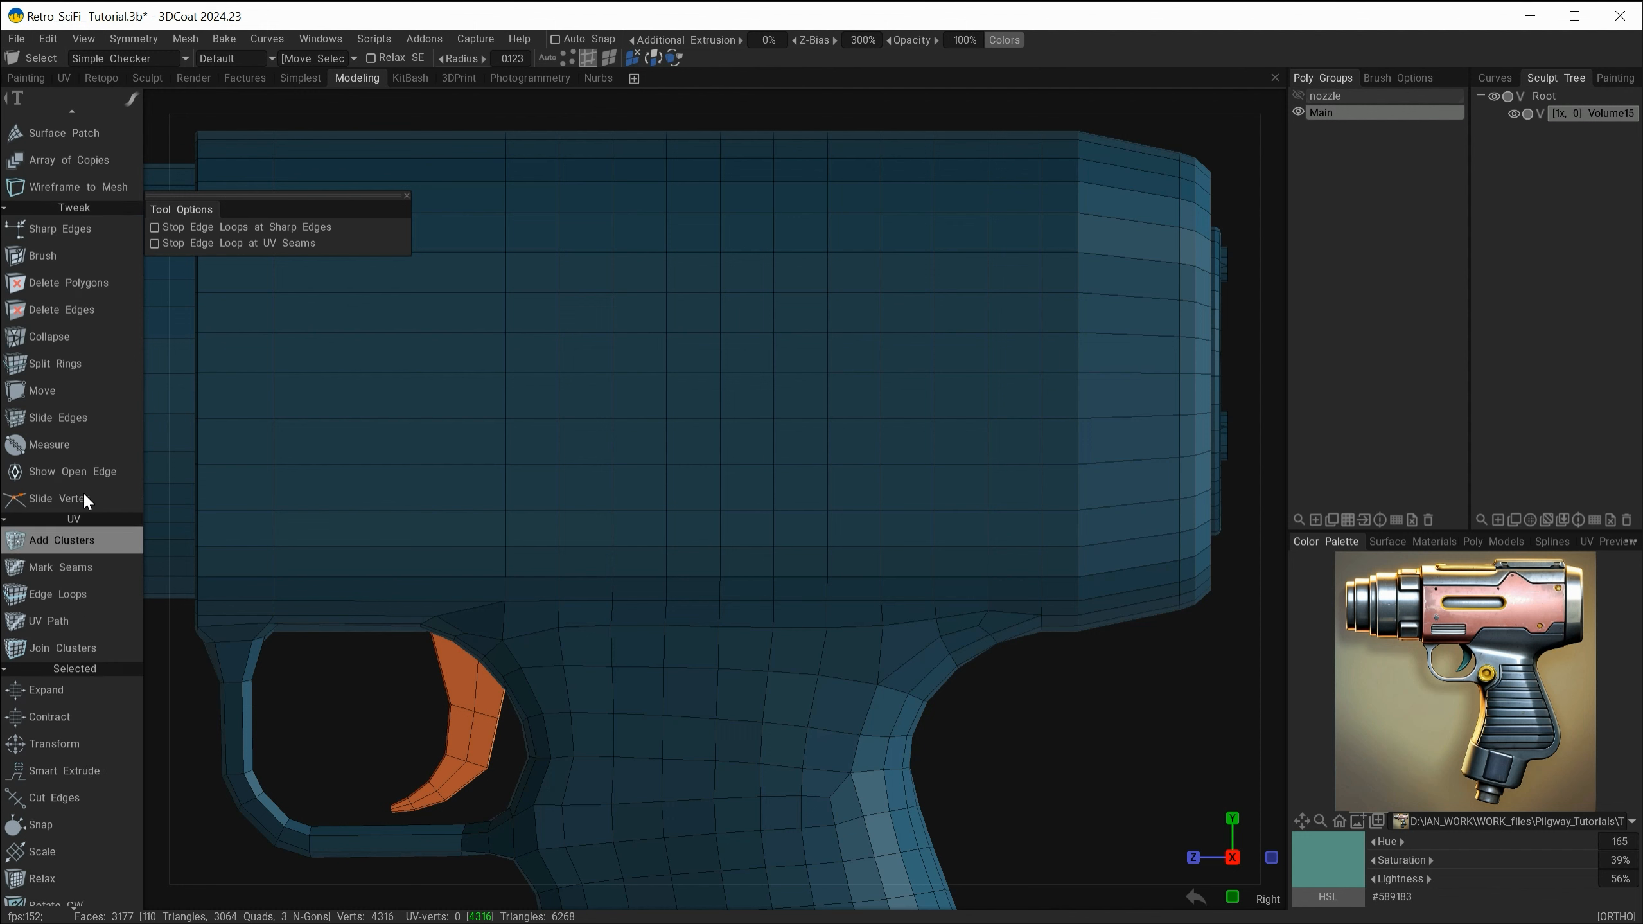
click(68, 138)
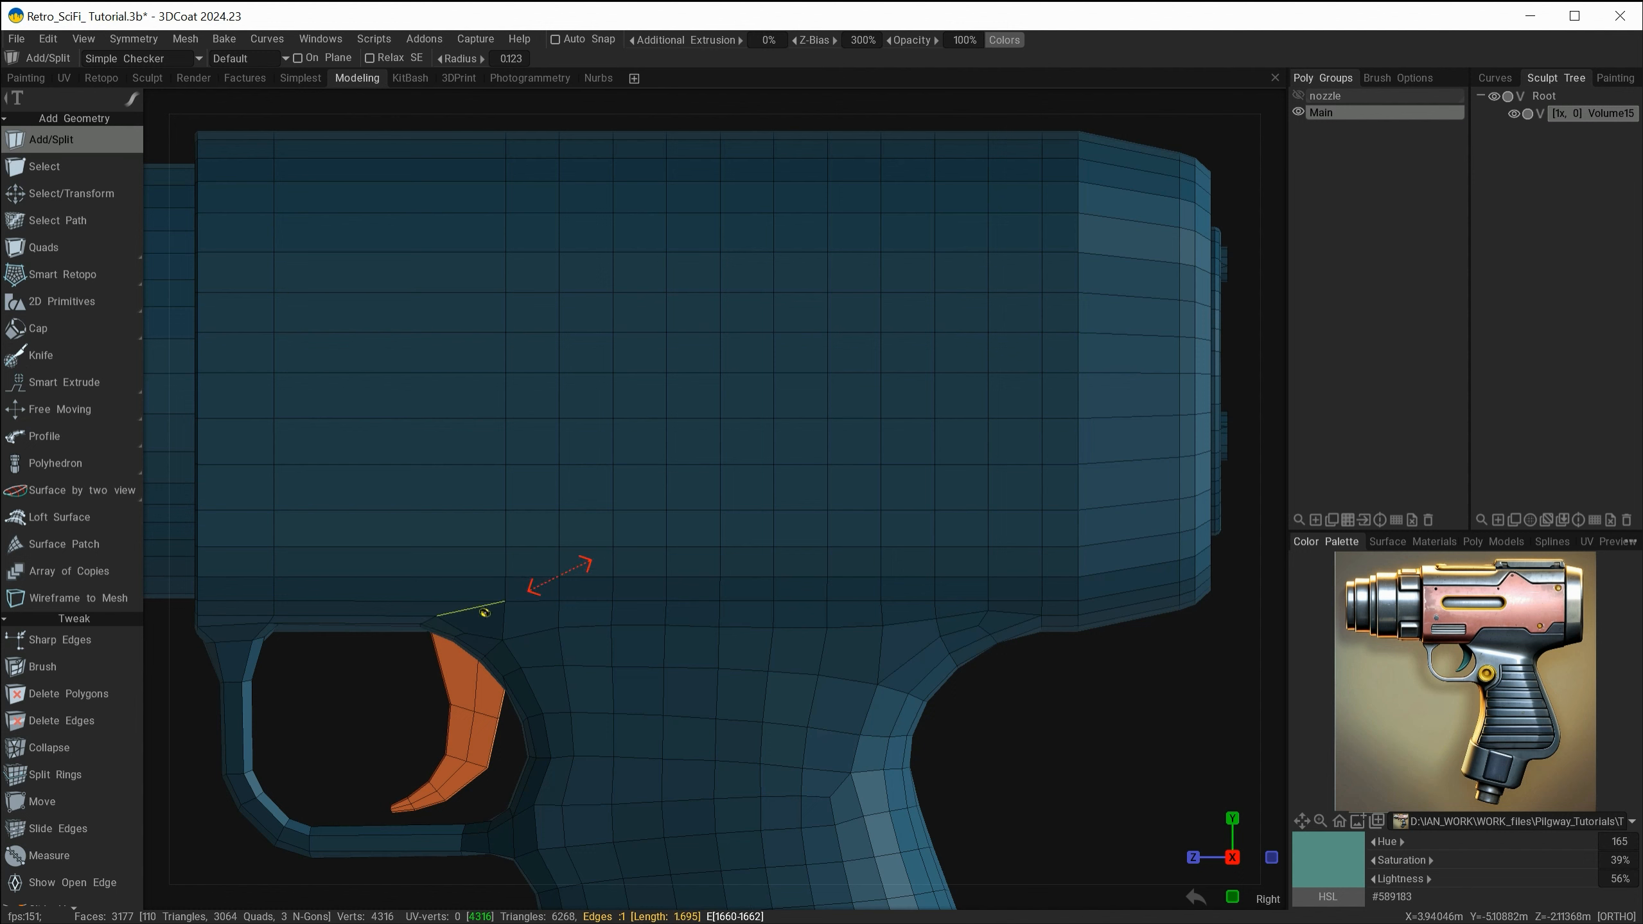
click(614, 548)
click(560, 577)
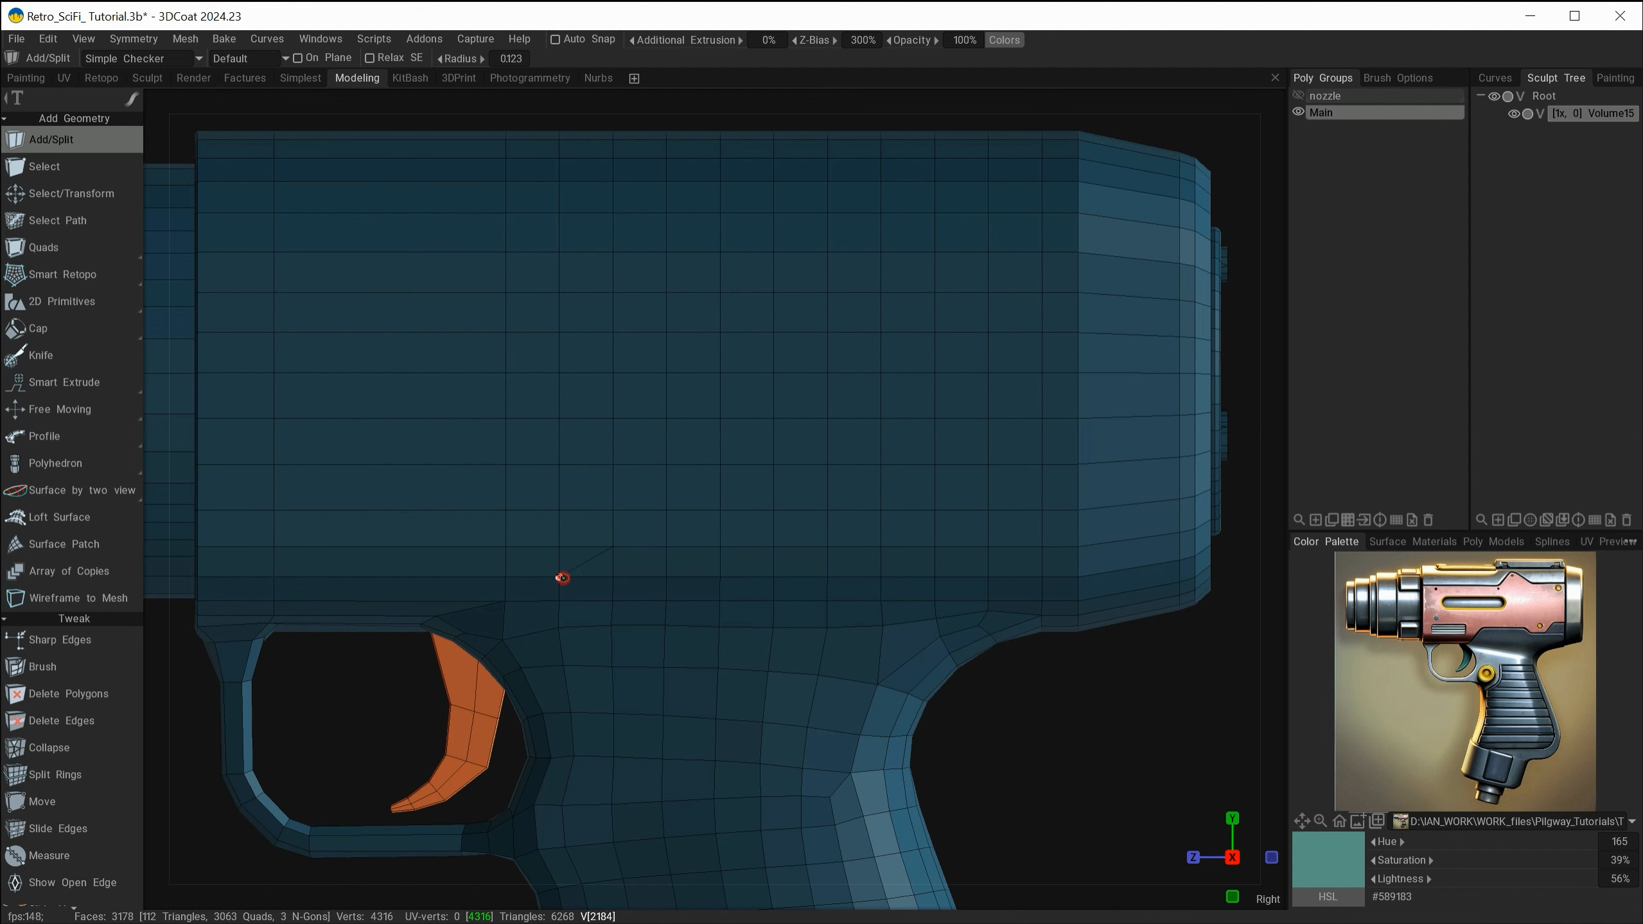
alt+drag(564, 612, 580, 574)
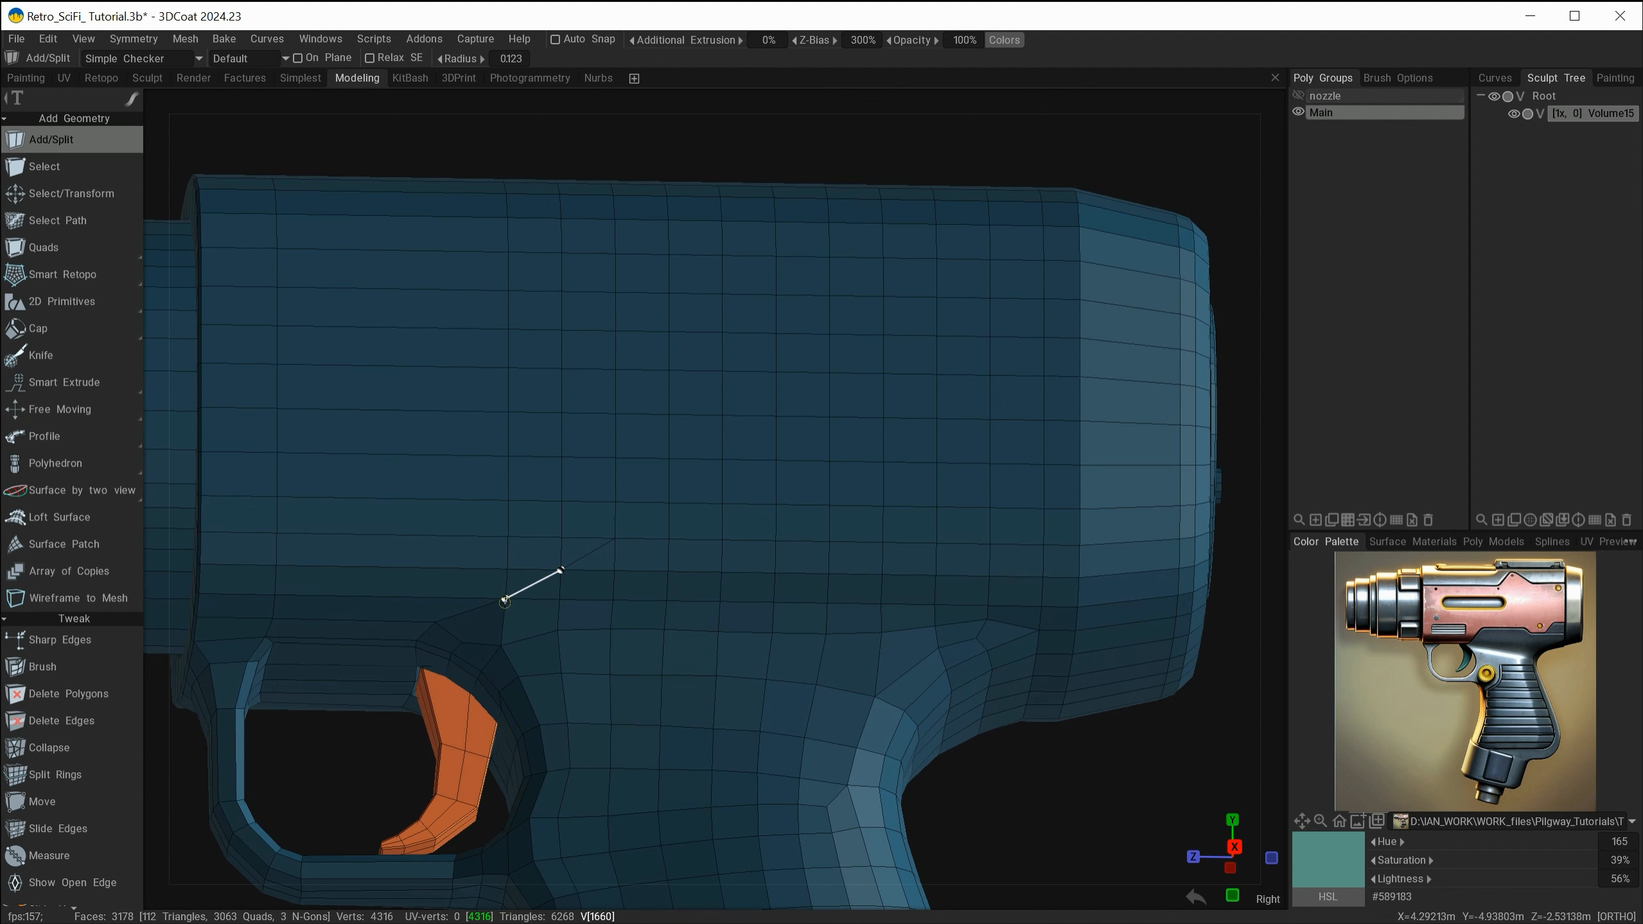
click(506, 597)
- Cut two short diagonal edges on the lower body above the back of the grip, one sloping down and one back up
alt+shift+drag(860, 621, 853, 629)
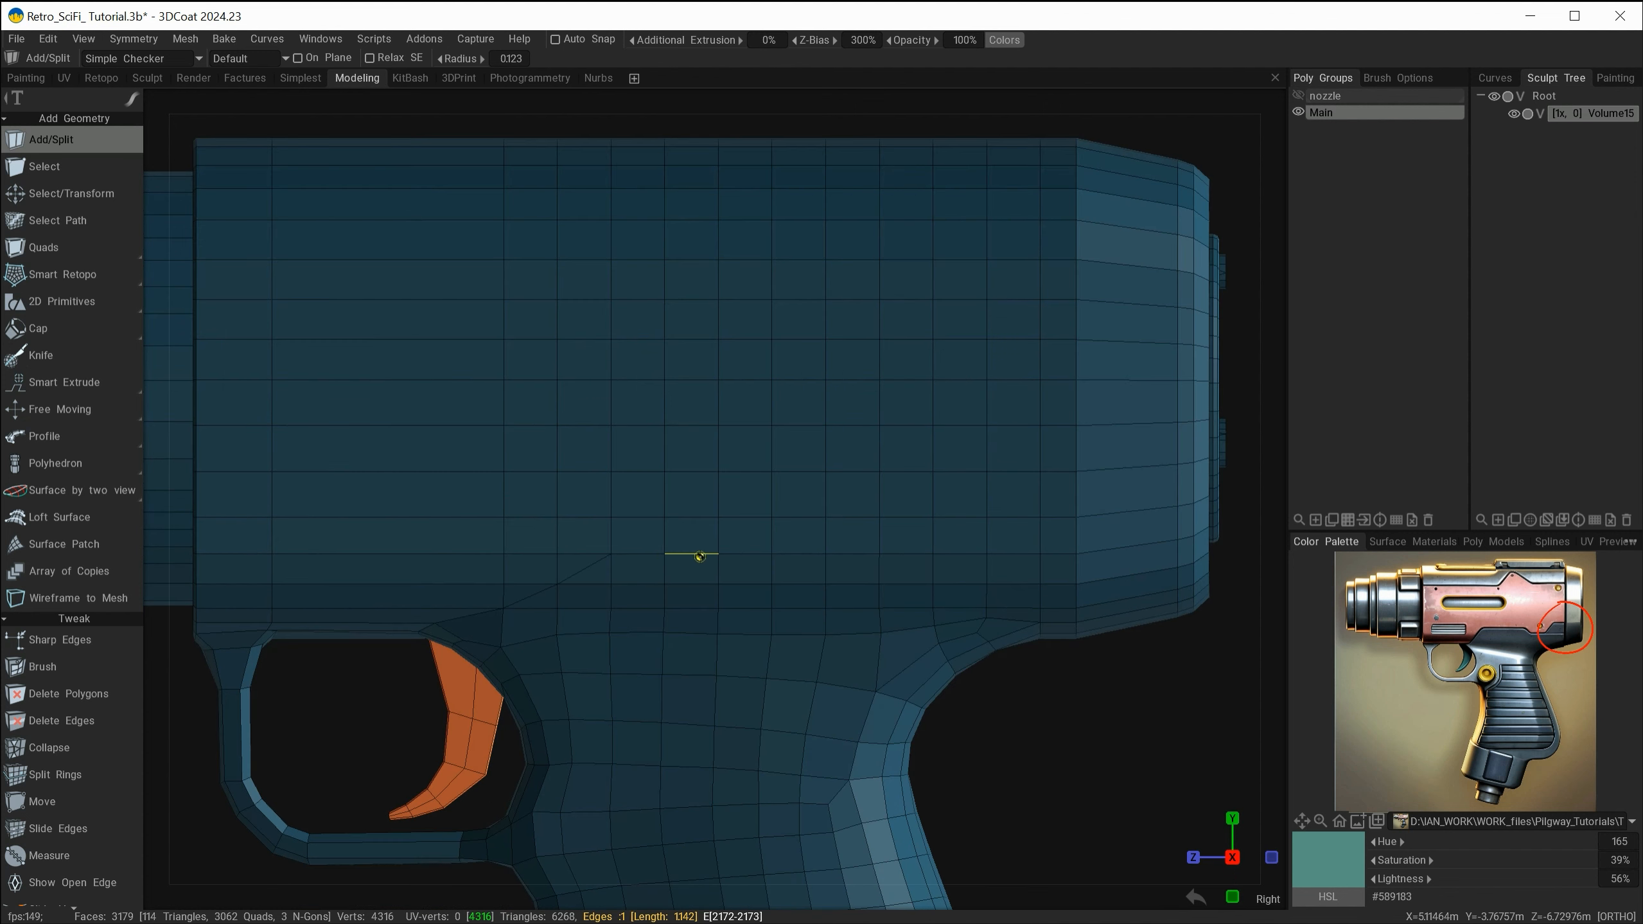
scroll(795, 539, down, 2)
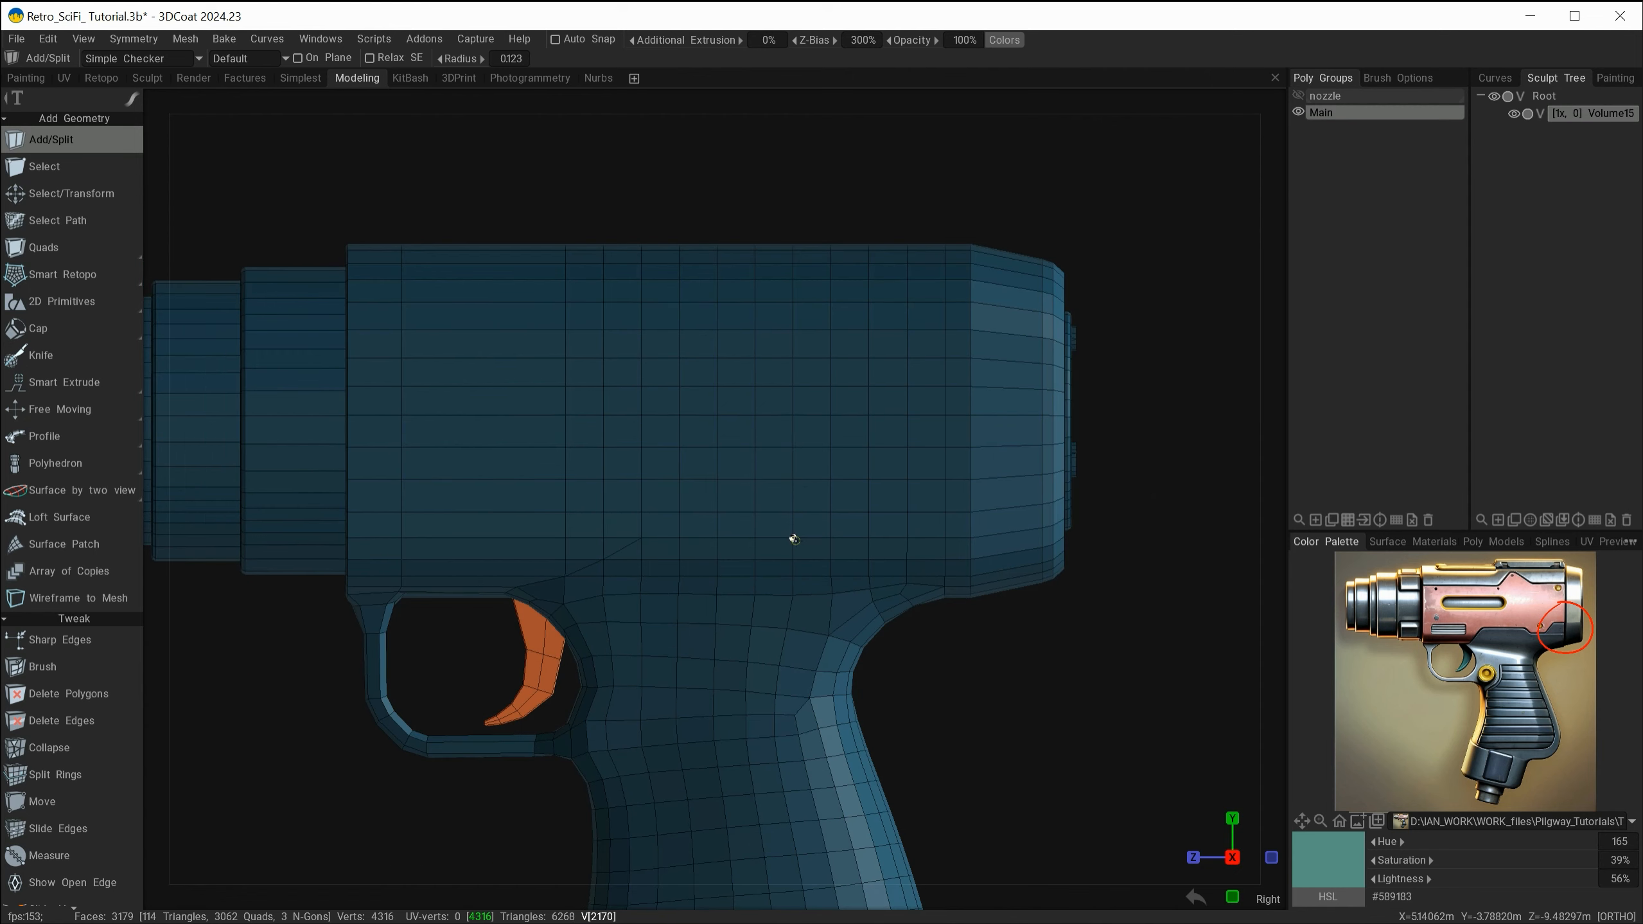
click(795, 539)
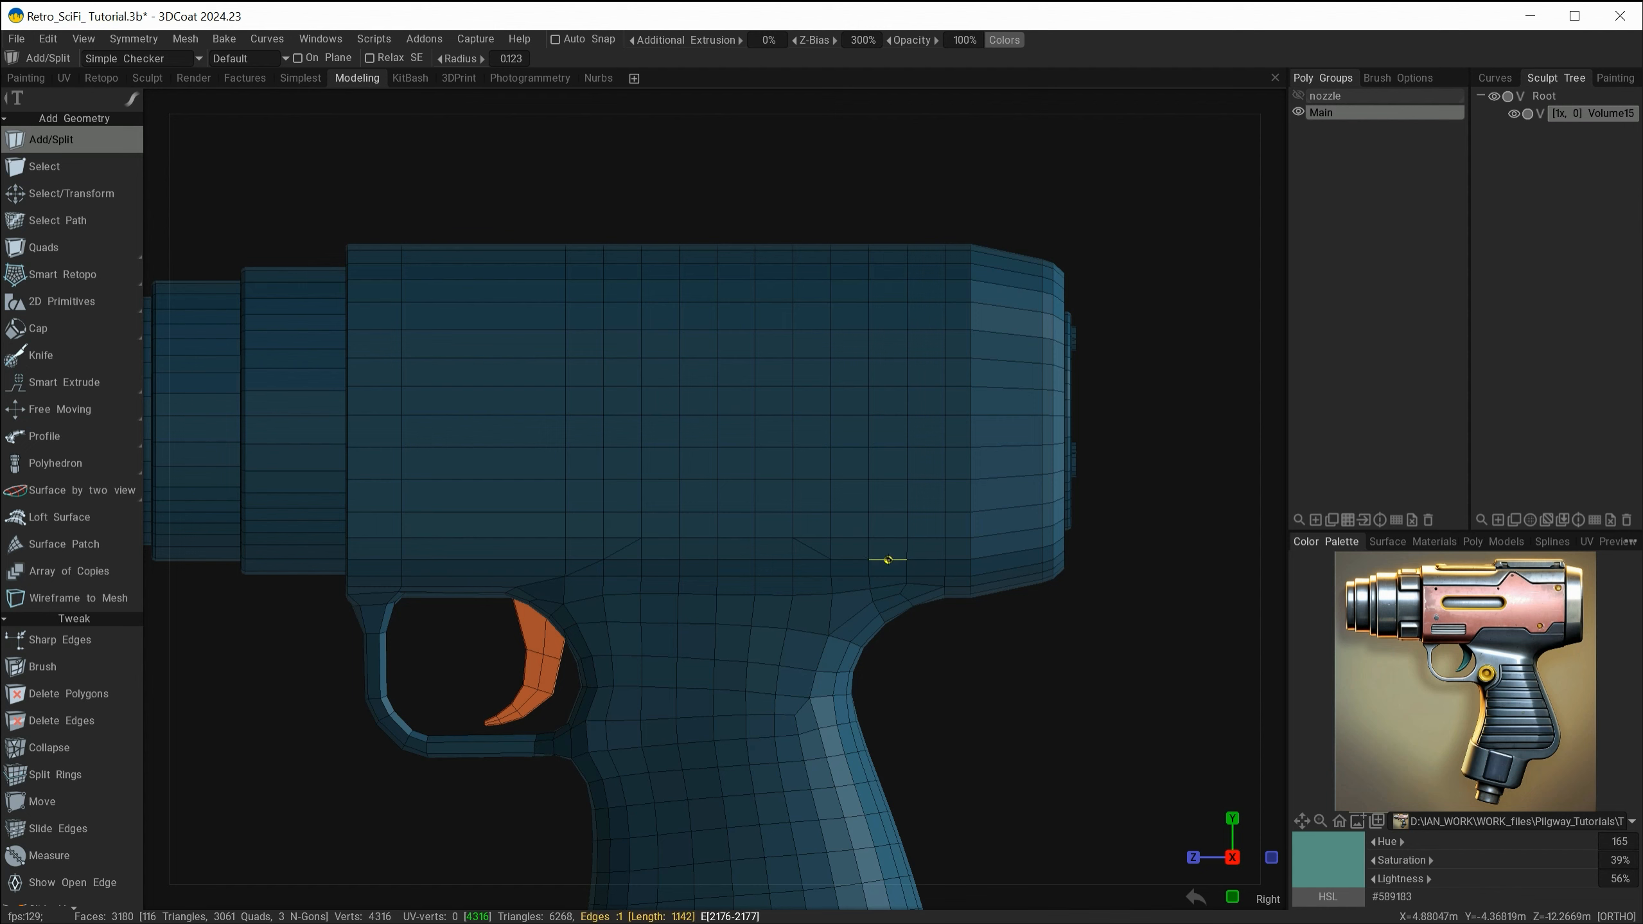
click(871, 560)
click(907, 539)
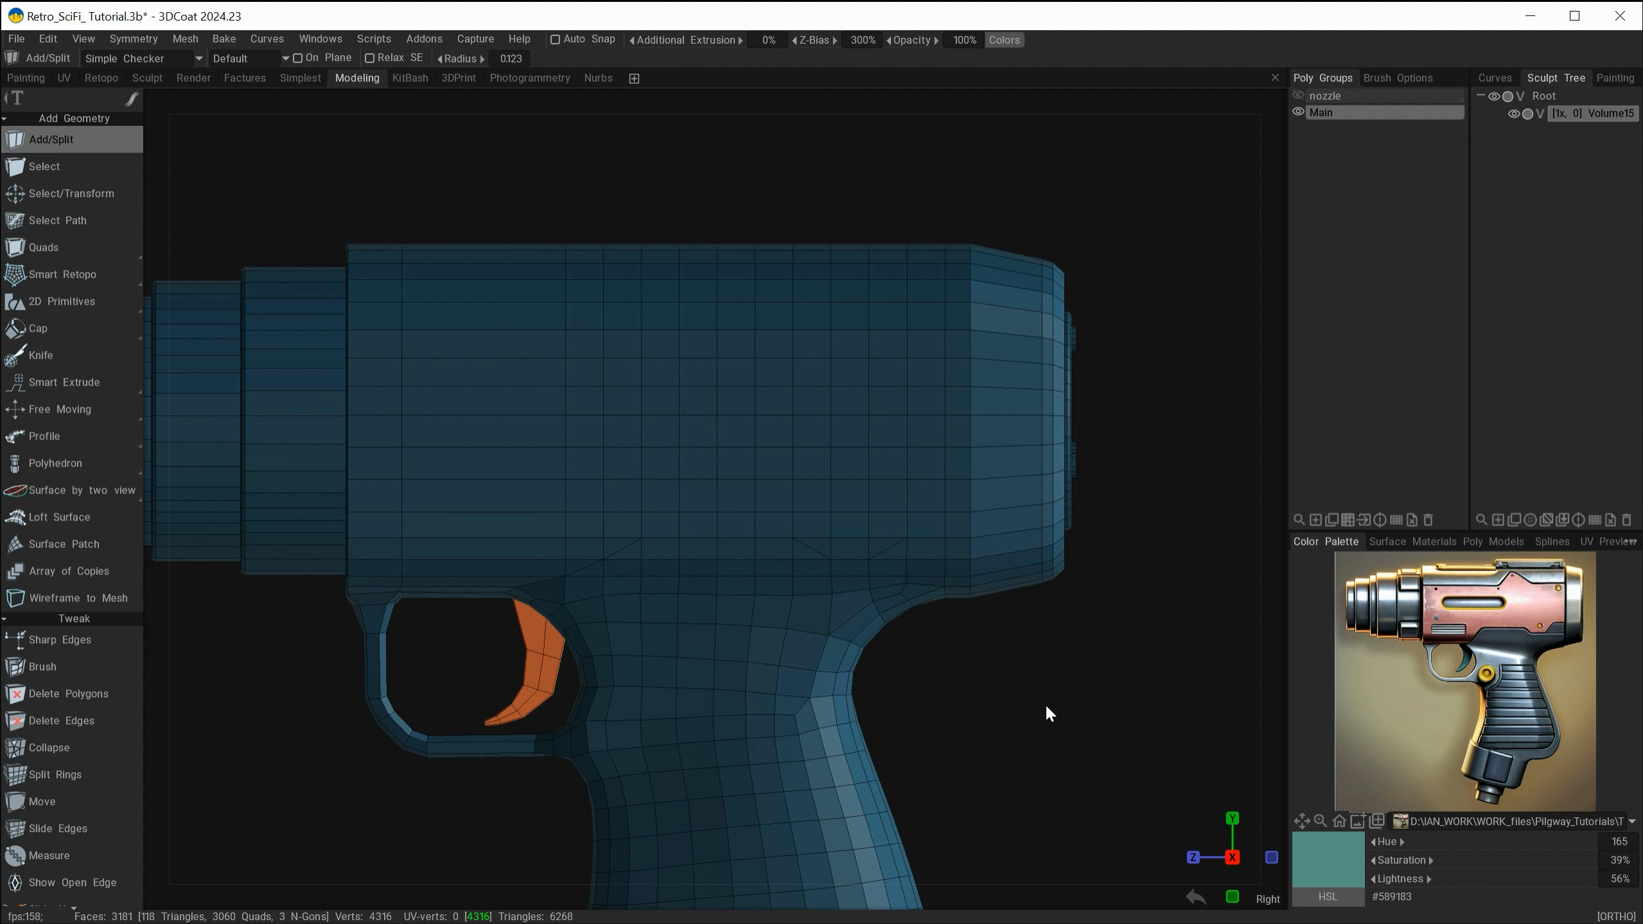
- Cut a diagonal edge path across two faces on the upper rear side of the body, rising toward the front
drag(1045, 712, 1025, 709)
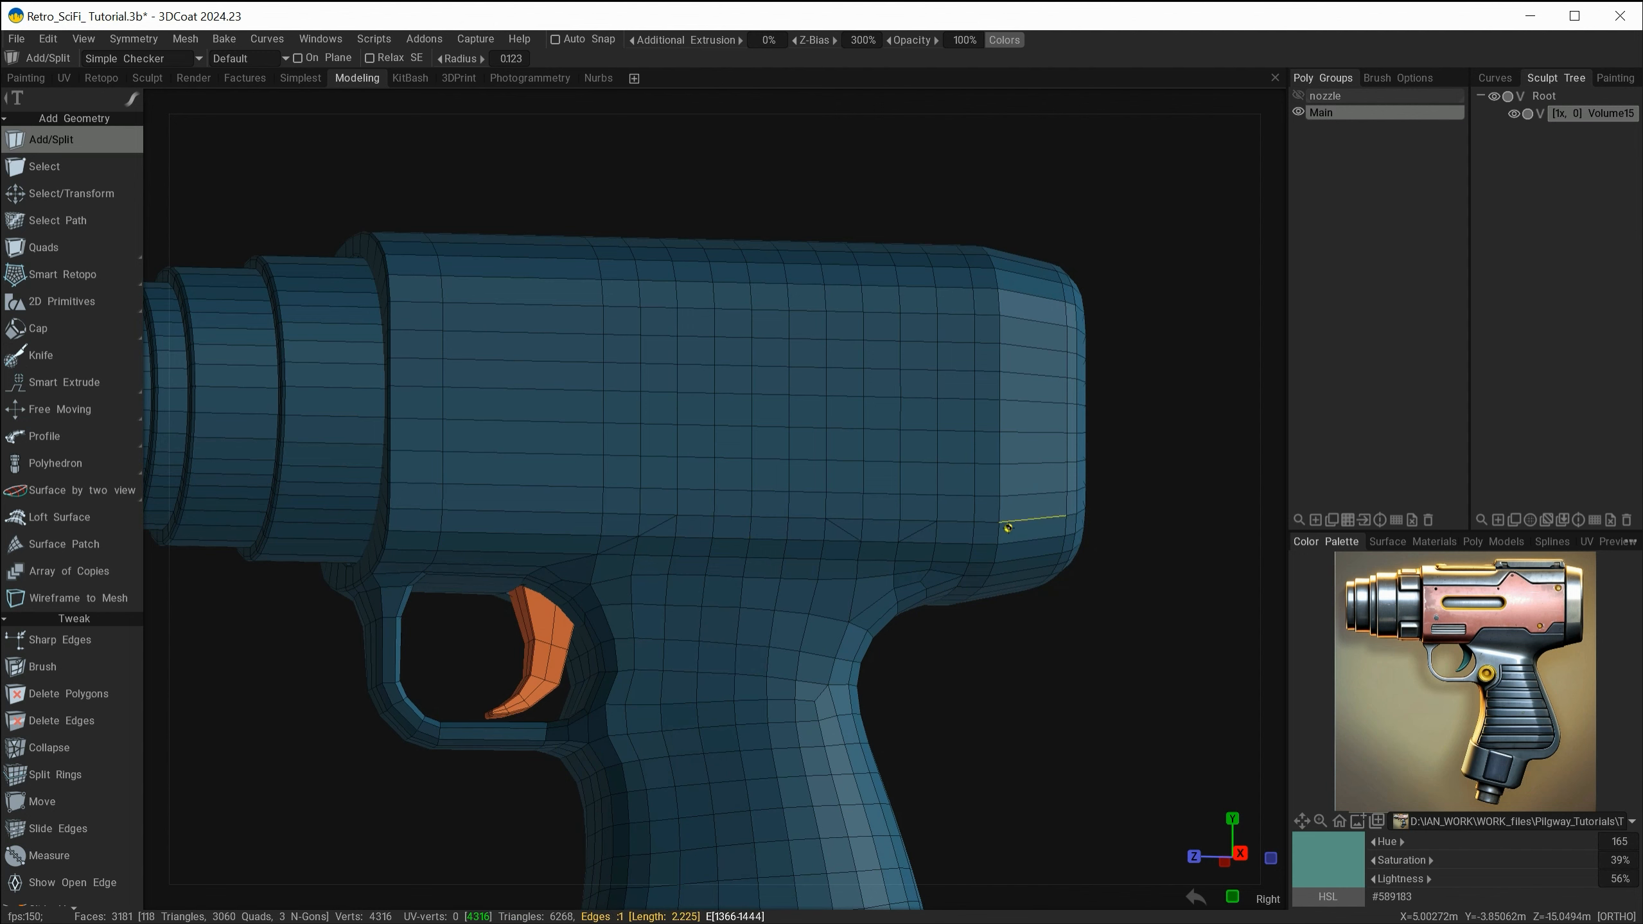
alt+drag(1002, 525, 1025, 663)
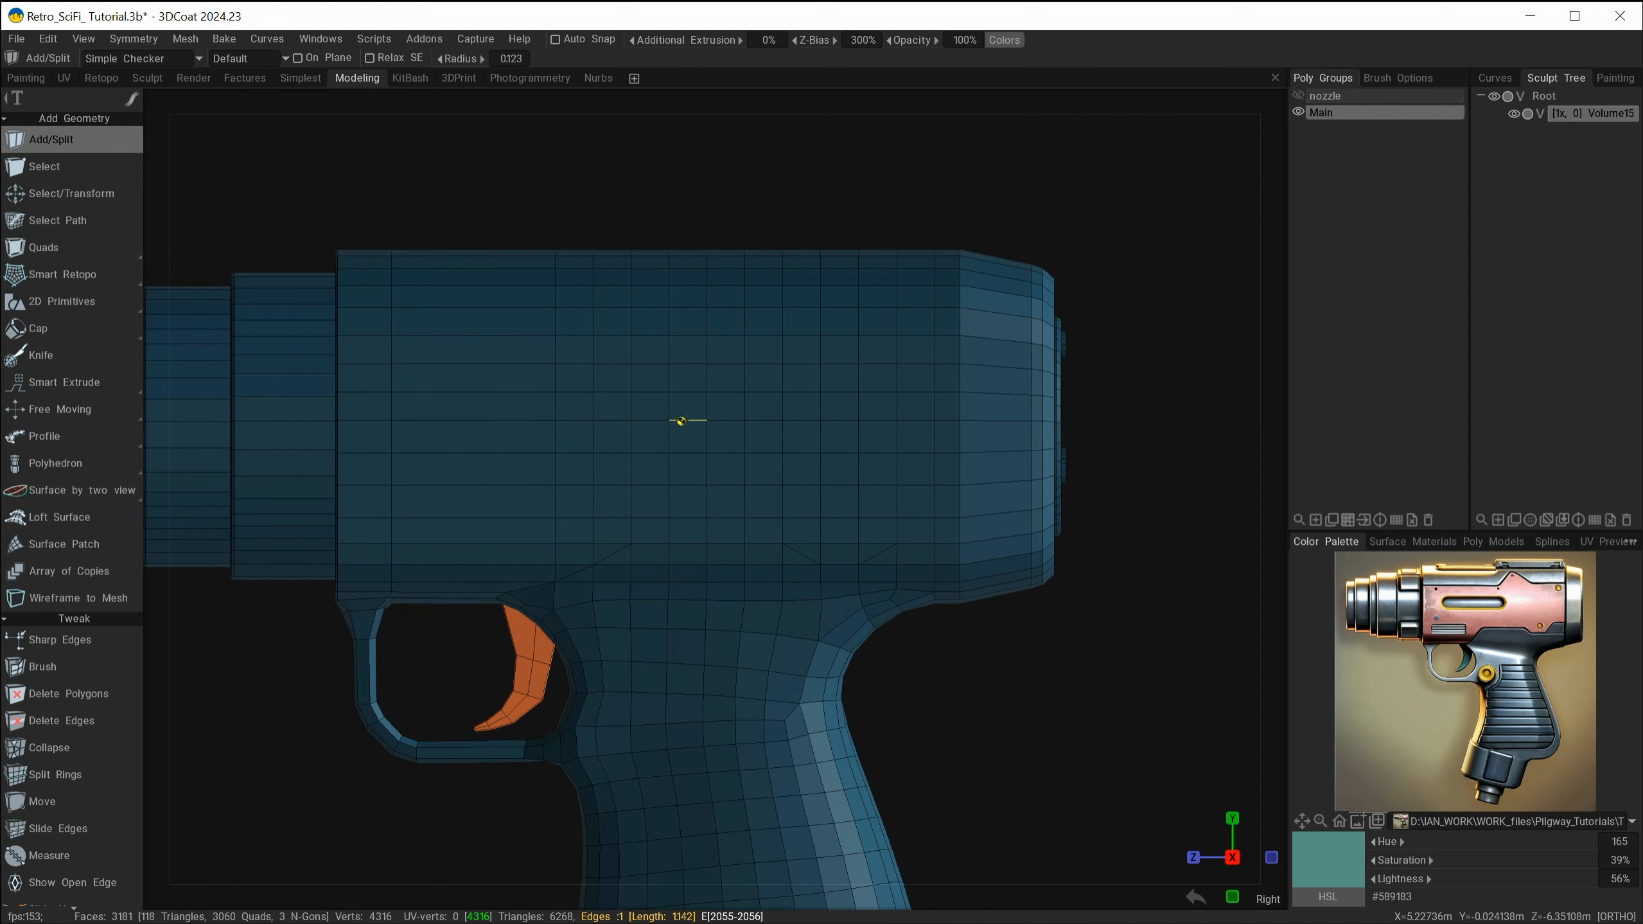
alt+drag(683, 425, 768, 307)
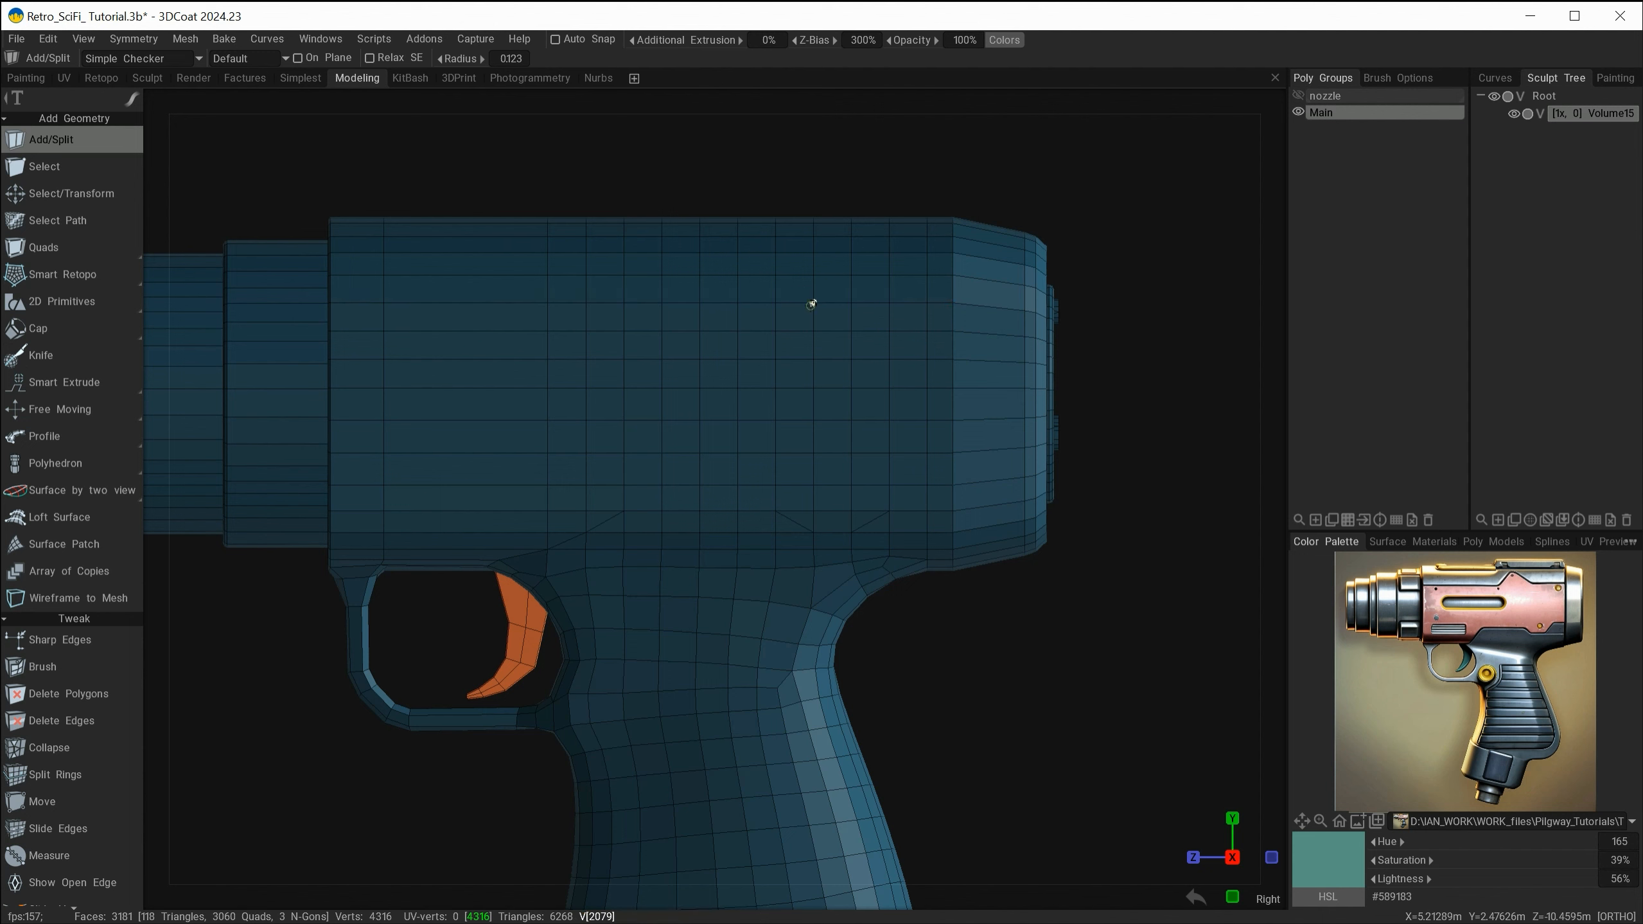
click(851, 302)
click(813, 275)
alt+drag(797, 312, 806, 354)
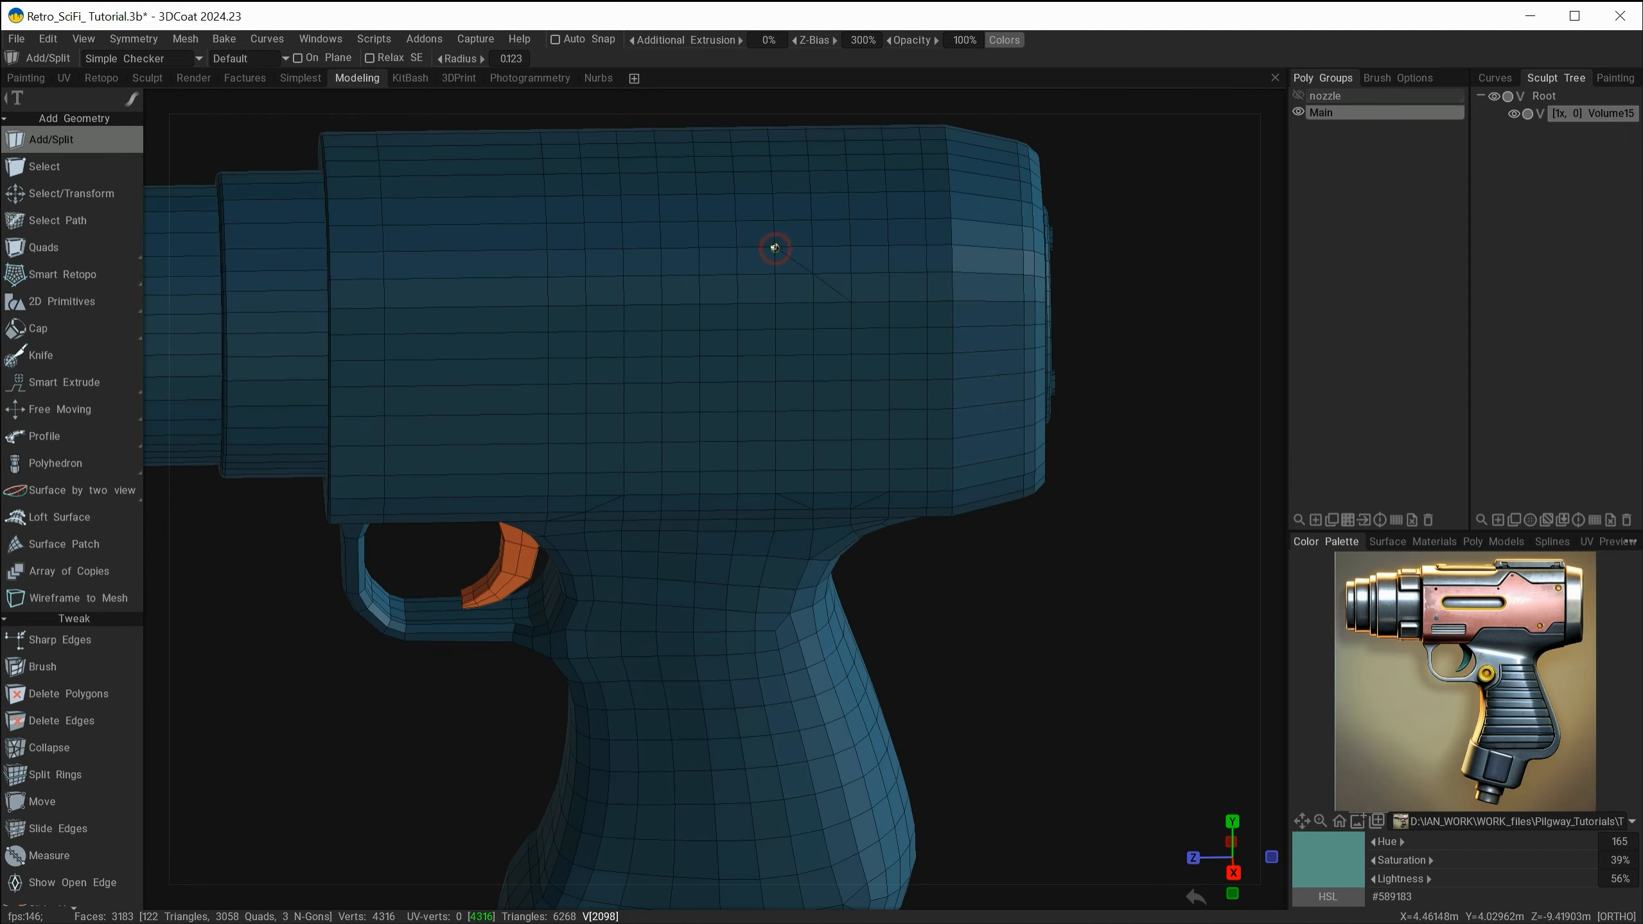
- Cut a matching diagonal edge path on the upper side, descending toward the front from near the first cut's upper end
key(KP_6)
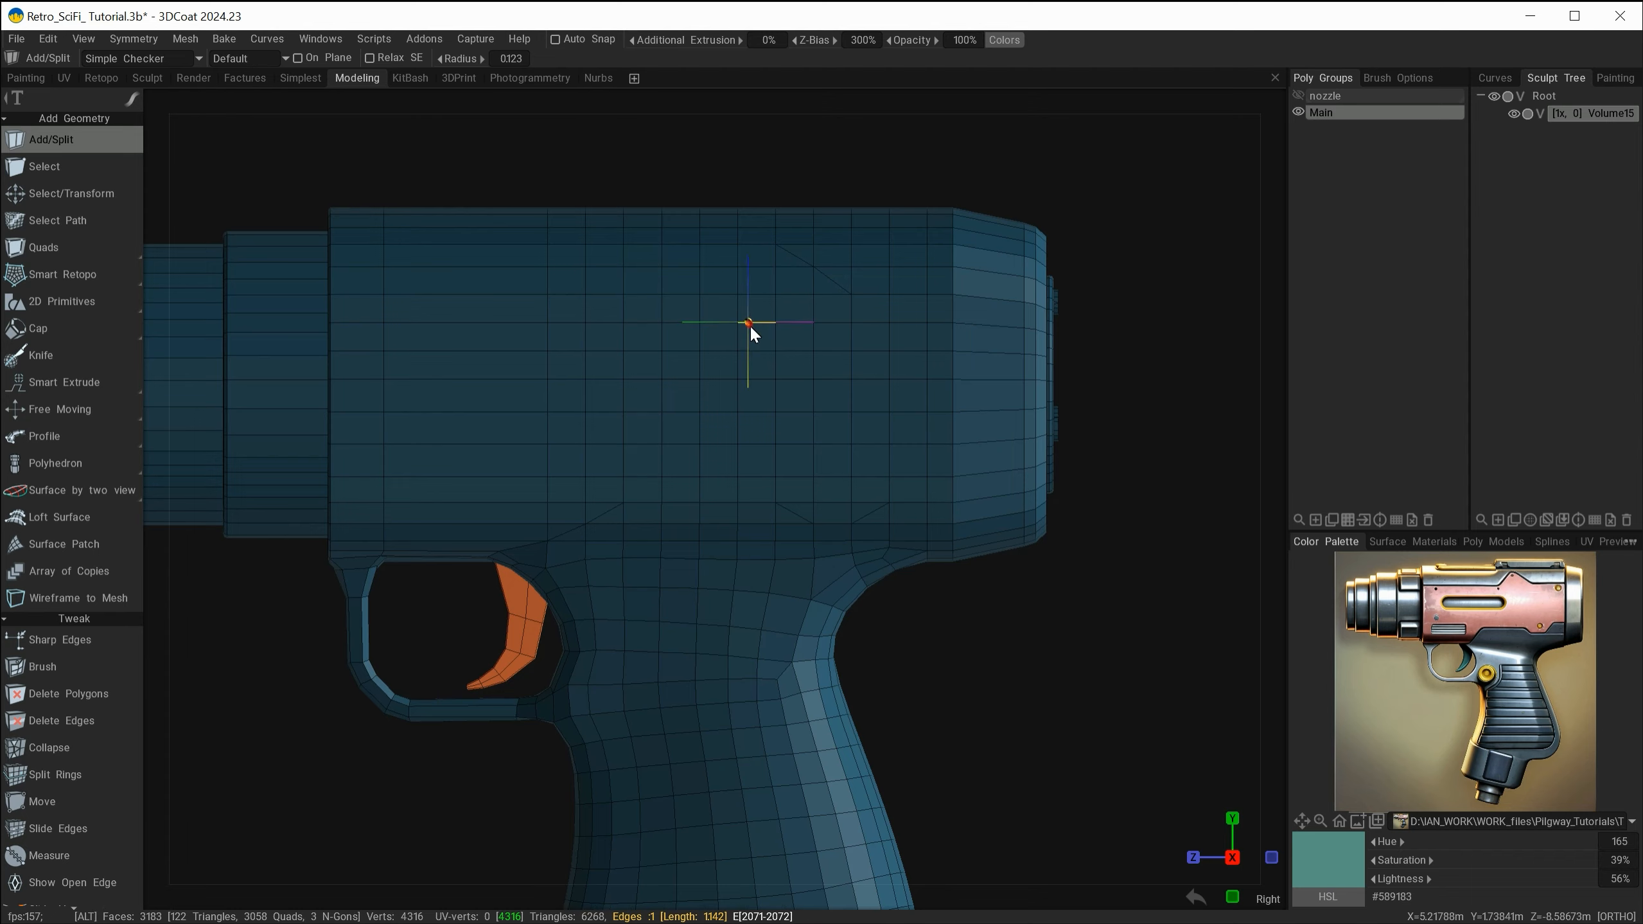
alt+drag(749, 323, 763, 366)
alt+right_drag(754, 299, 801, 356)
alt+middle_drag(808, 382, 815, 551)
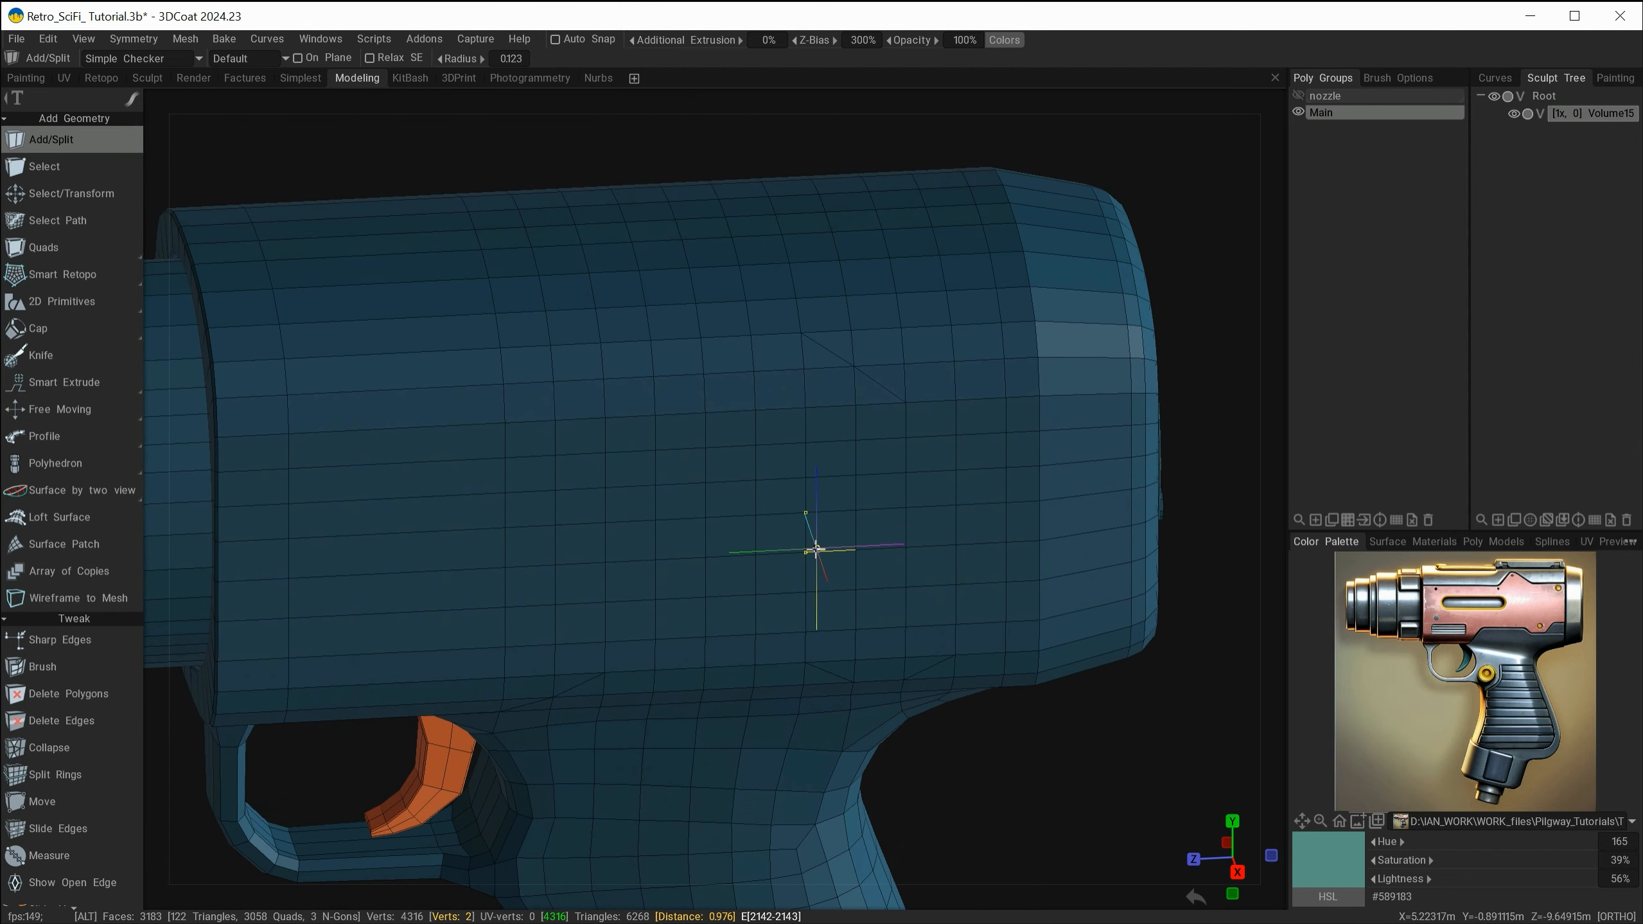
alt+right_drag(781, 533, 827, 579)
mouse_move(106, 246)
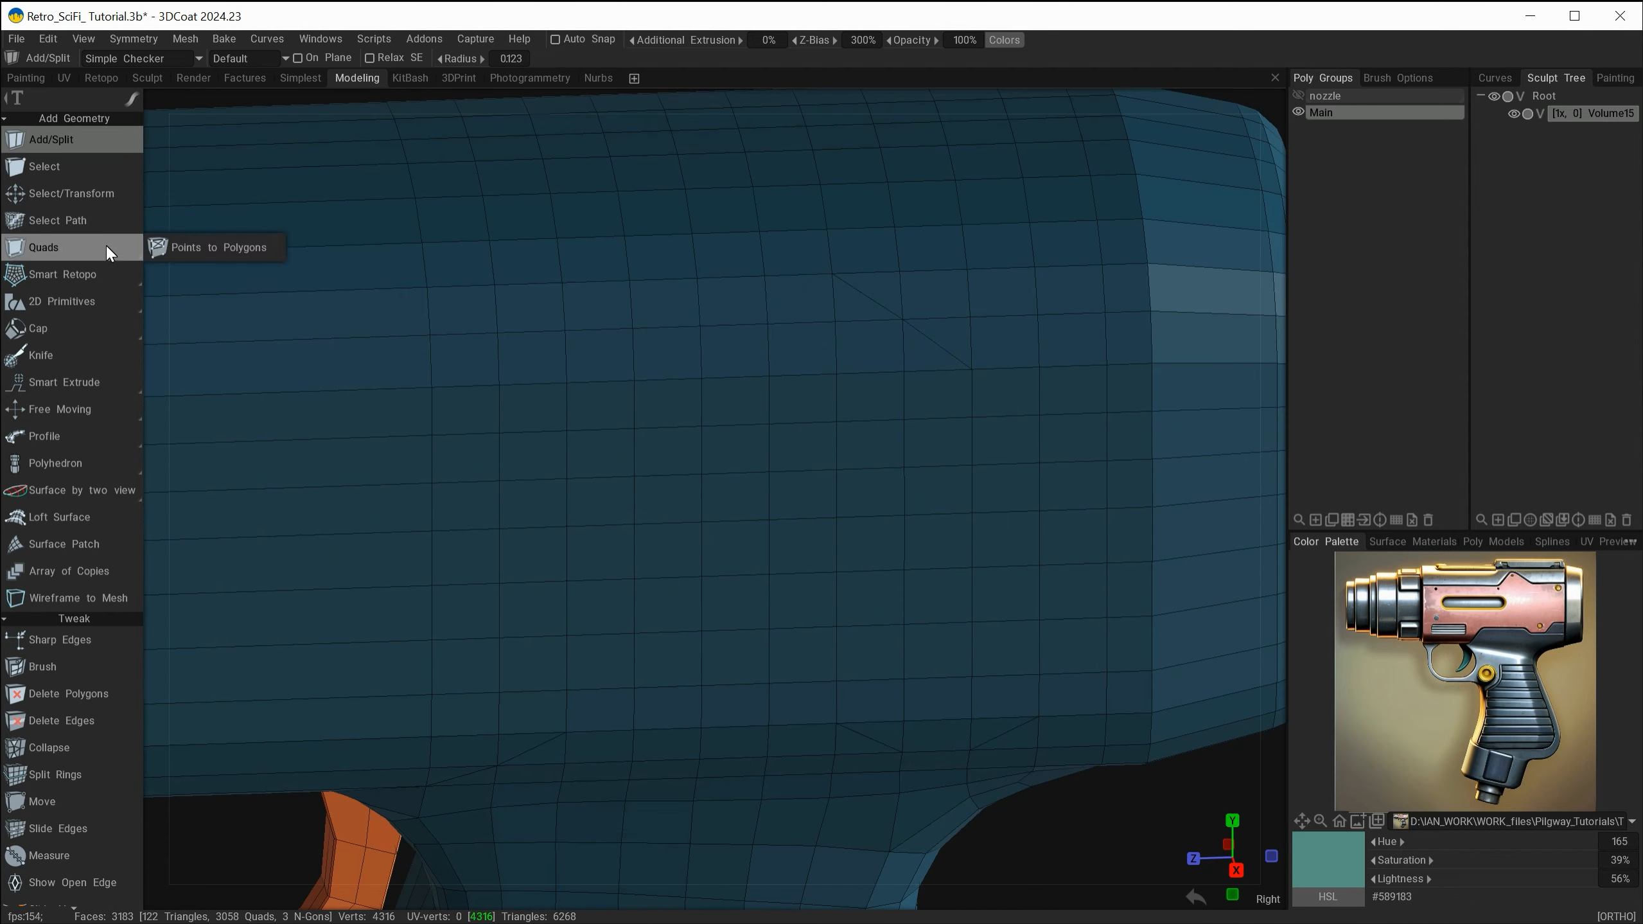
click(811, 274)
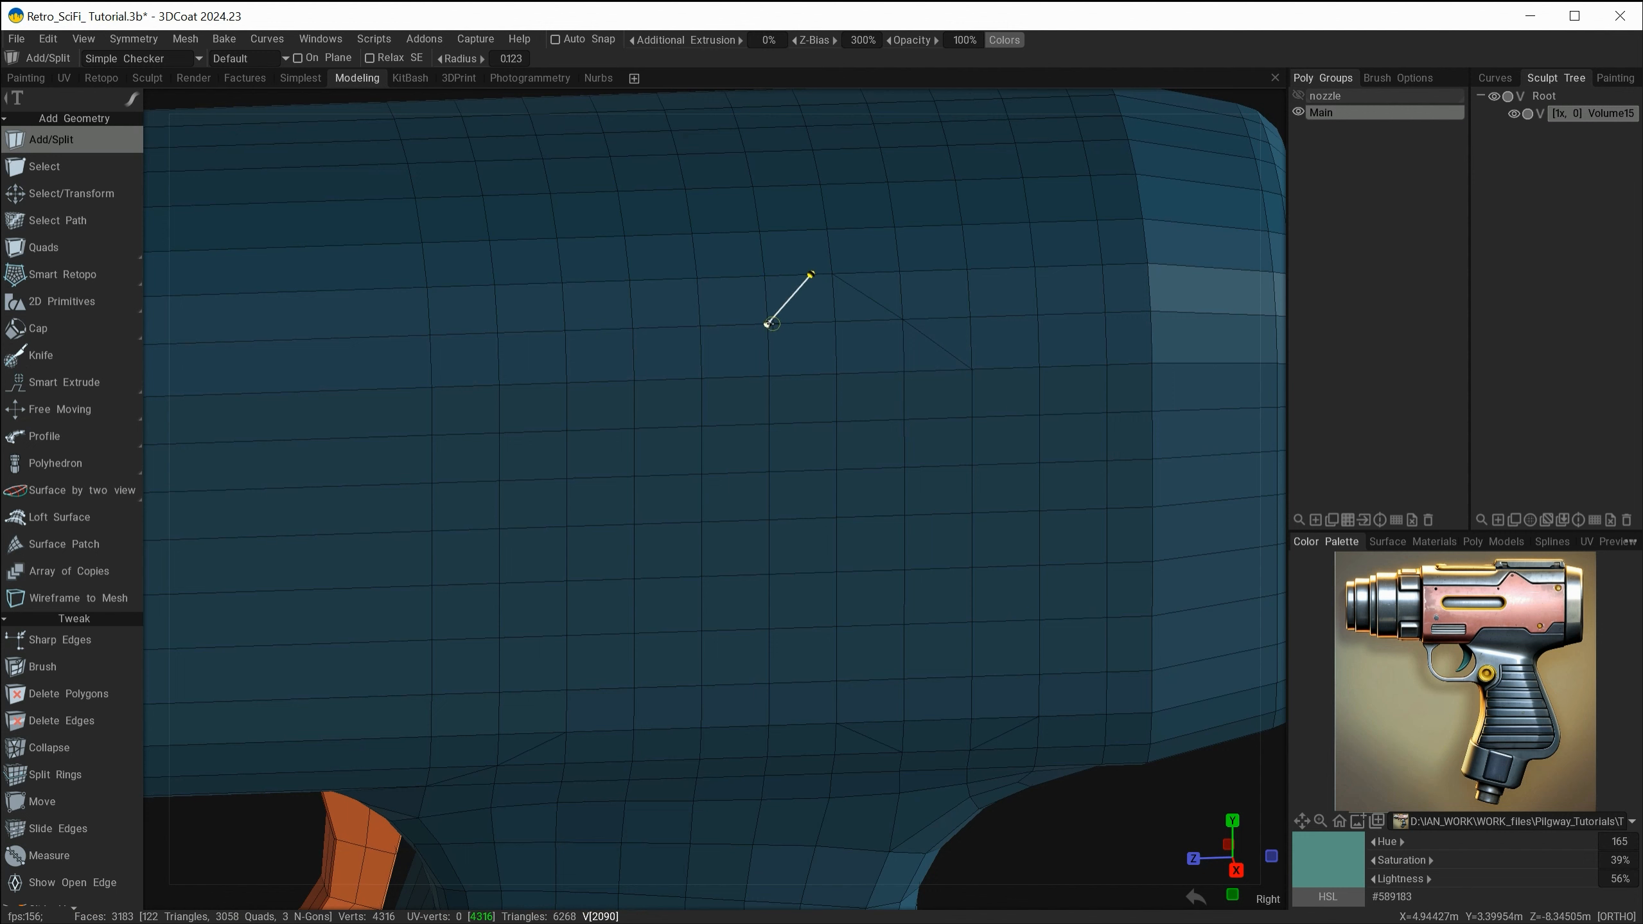
click(769, 324)
alt+drag(767, 324, 754, 301)
click(703, 375)
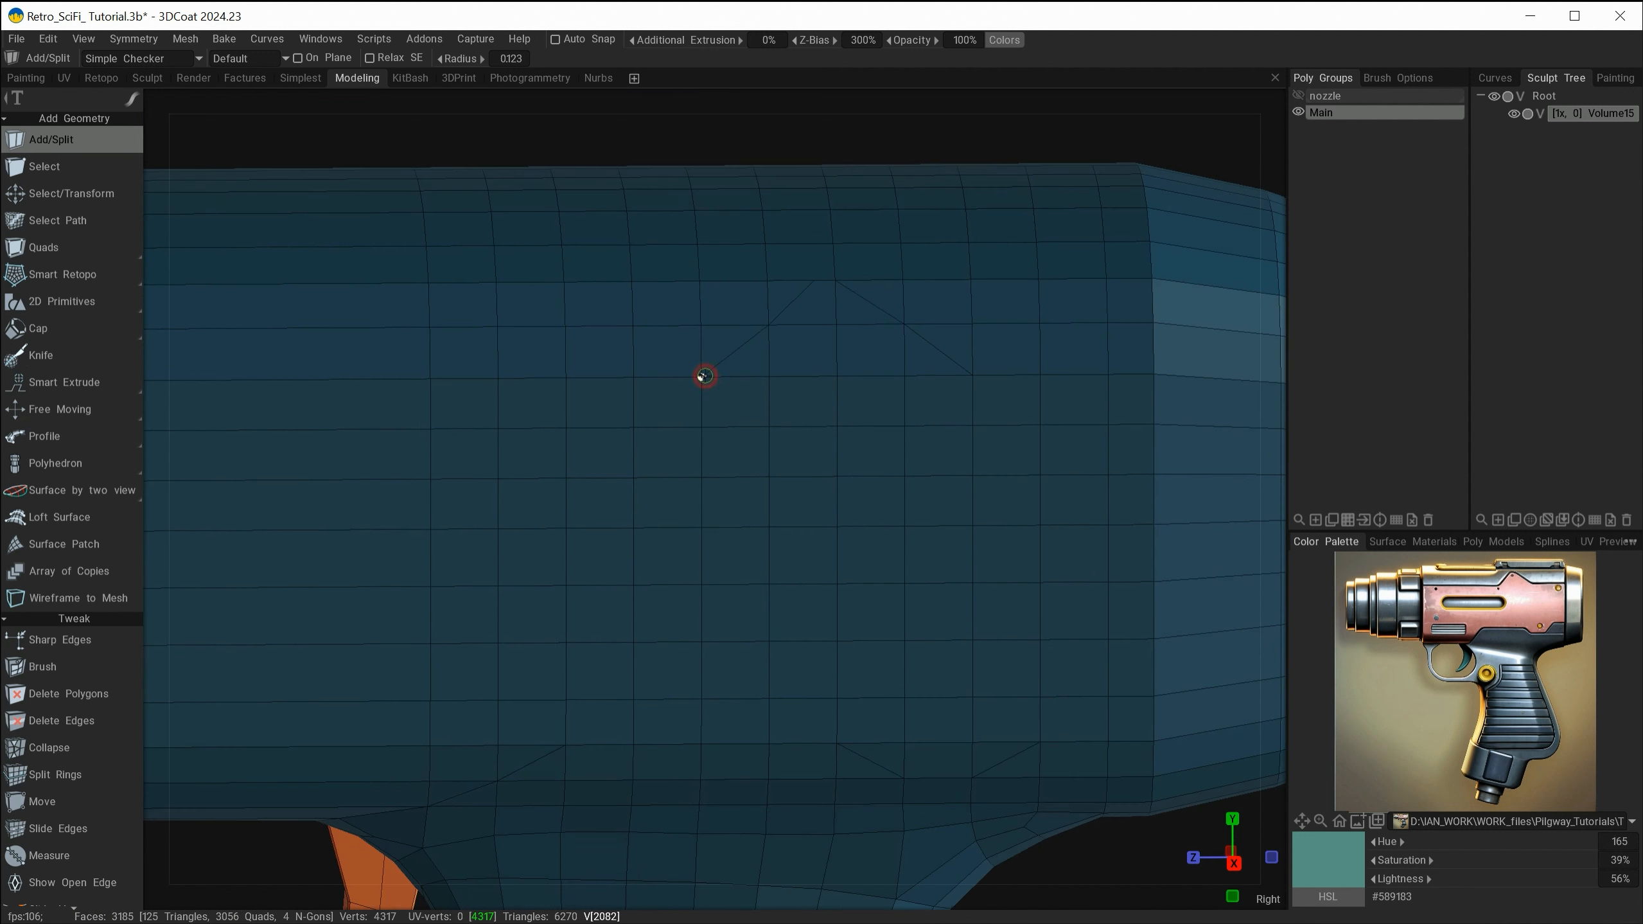
key(Escape)
alt+right_drag(738, 460, 737, 434)
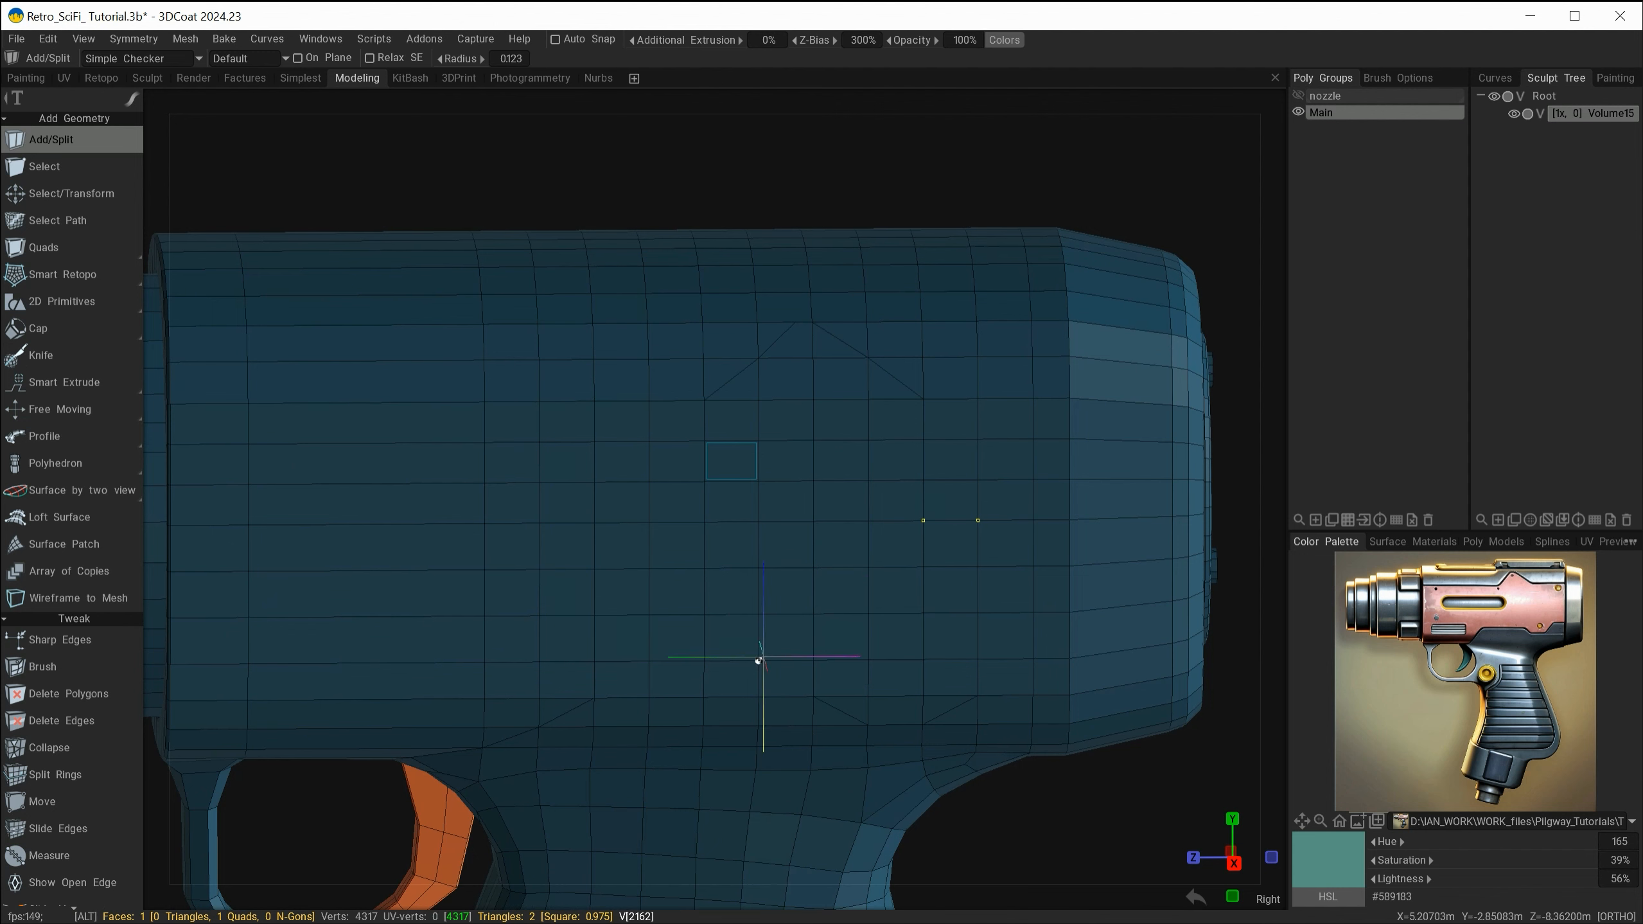
alt+drag(759, 659, 766, 639)
alt+right_drag(1069, 659, 1029, 639)
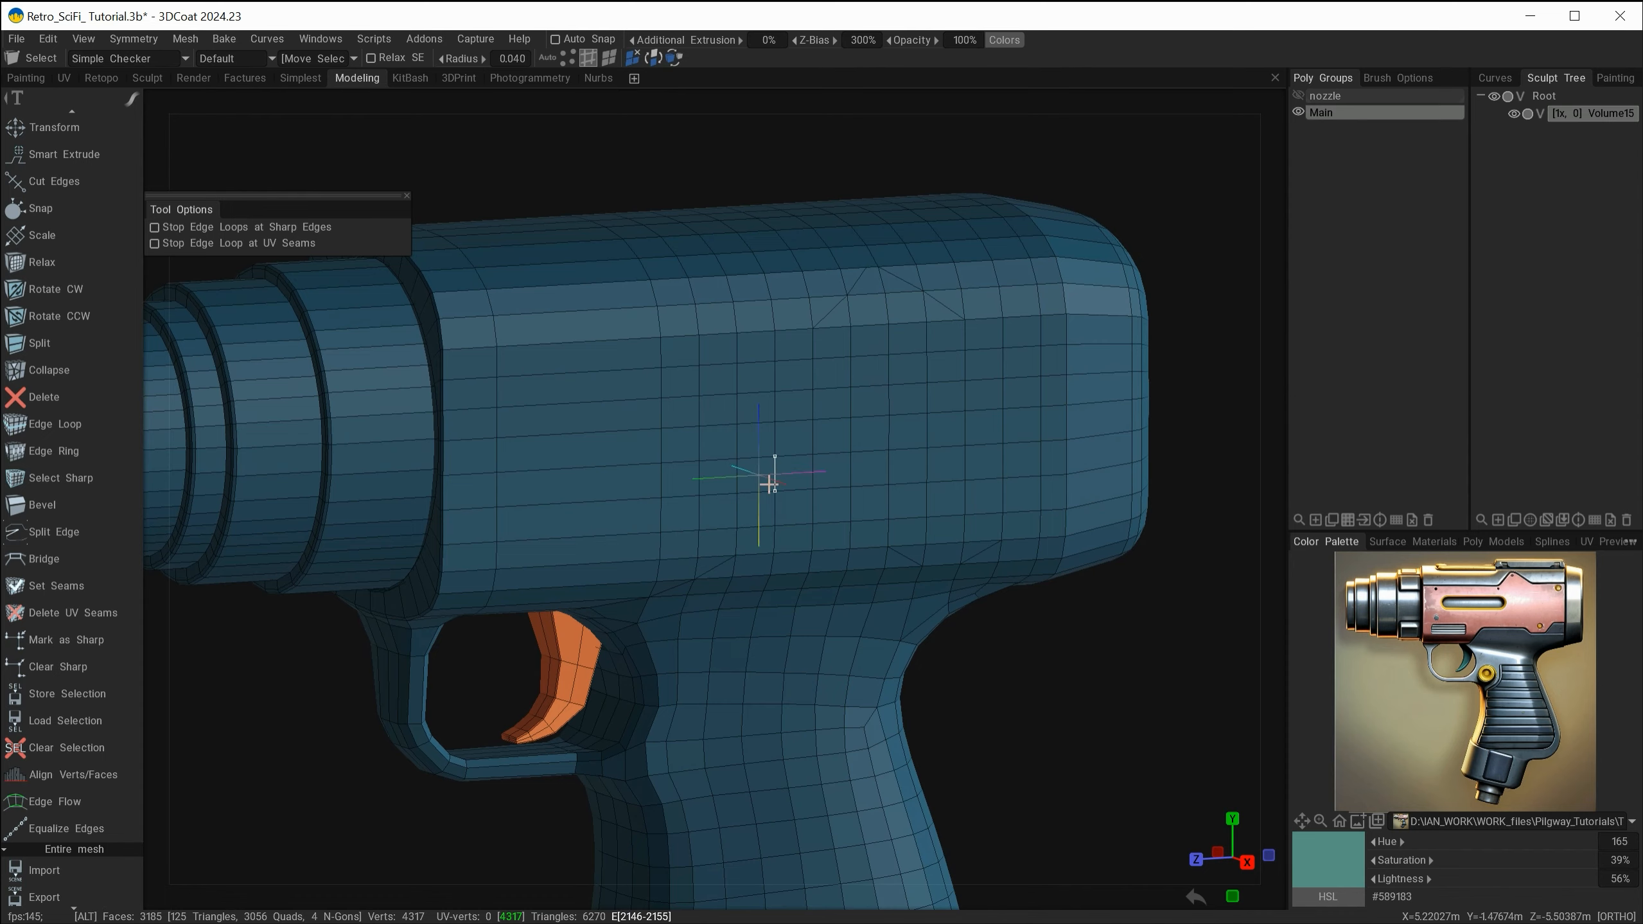
alt+right_drag(770, 469, 719, 470)
alt+drag(504, 451, 809, 540)
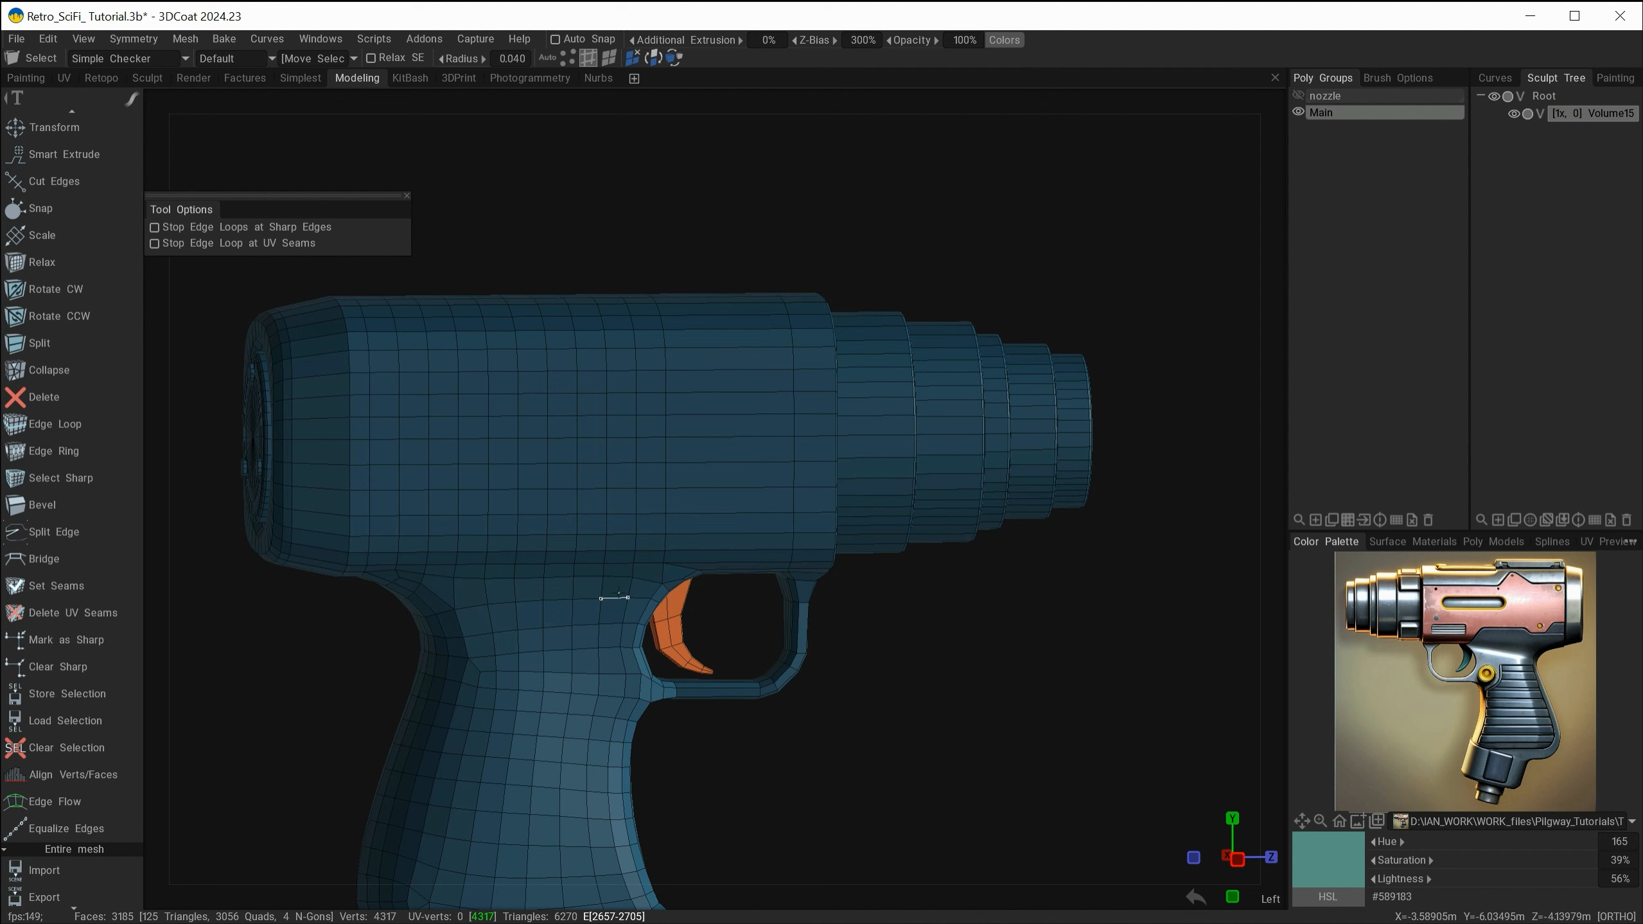
- Enable X-axis symmetry and apply it to the Main poly group to mirror the diagonal cuts onto the gun's other side
alt+drag(611, 580, 312, 603)
alt+right_drag(768, 522, 796, 528)
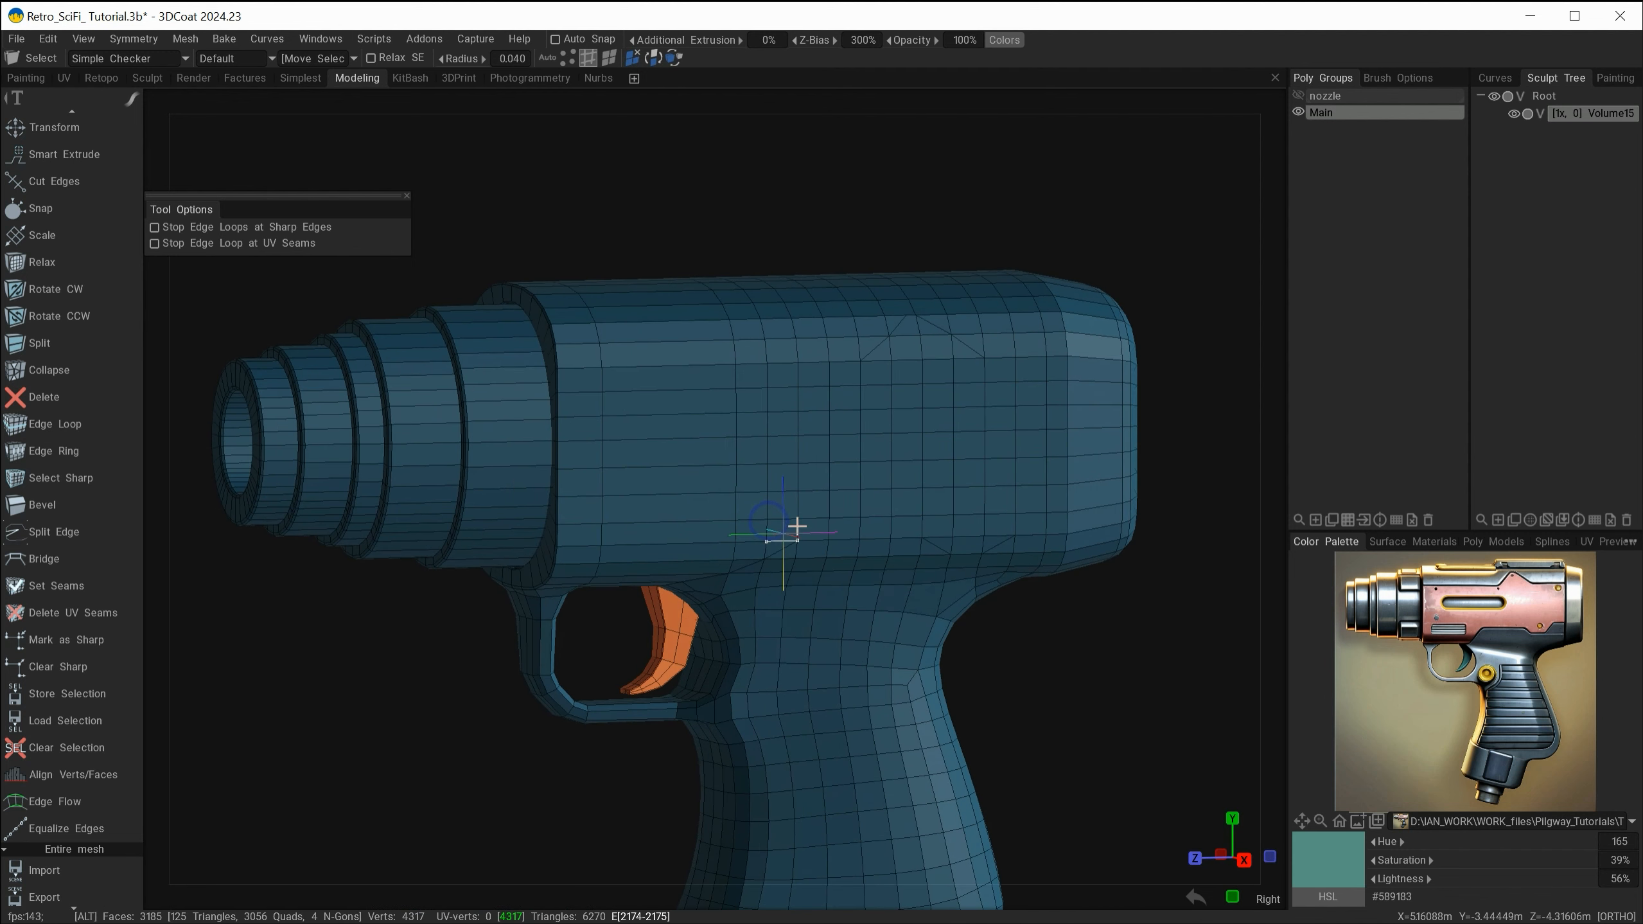
mouse_move(813, 501)
alt+middle_down()
mouse_move(824, 451)
mouse_move(814, 500)
alt+middle_up()
key(s)
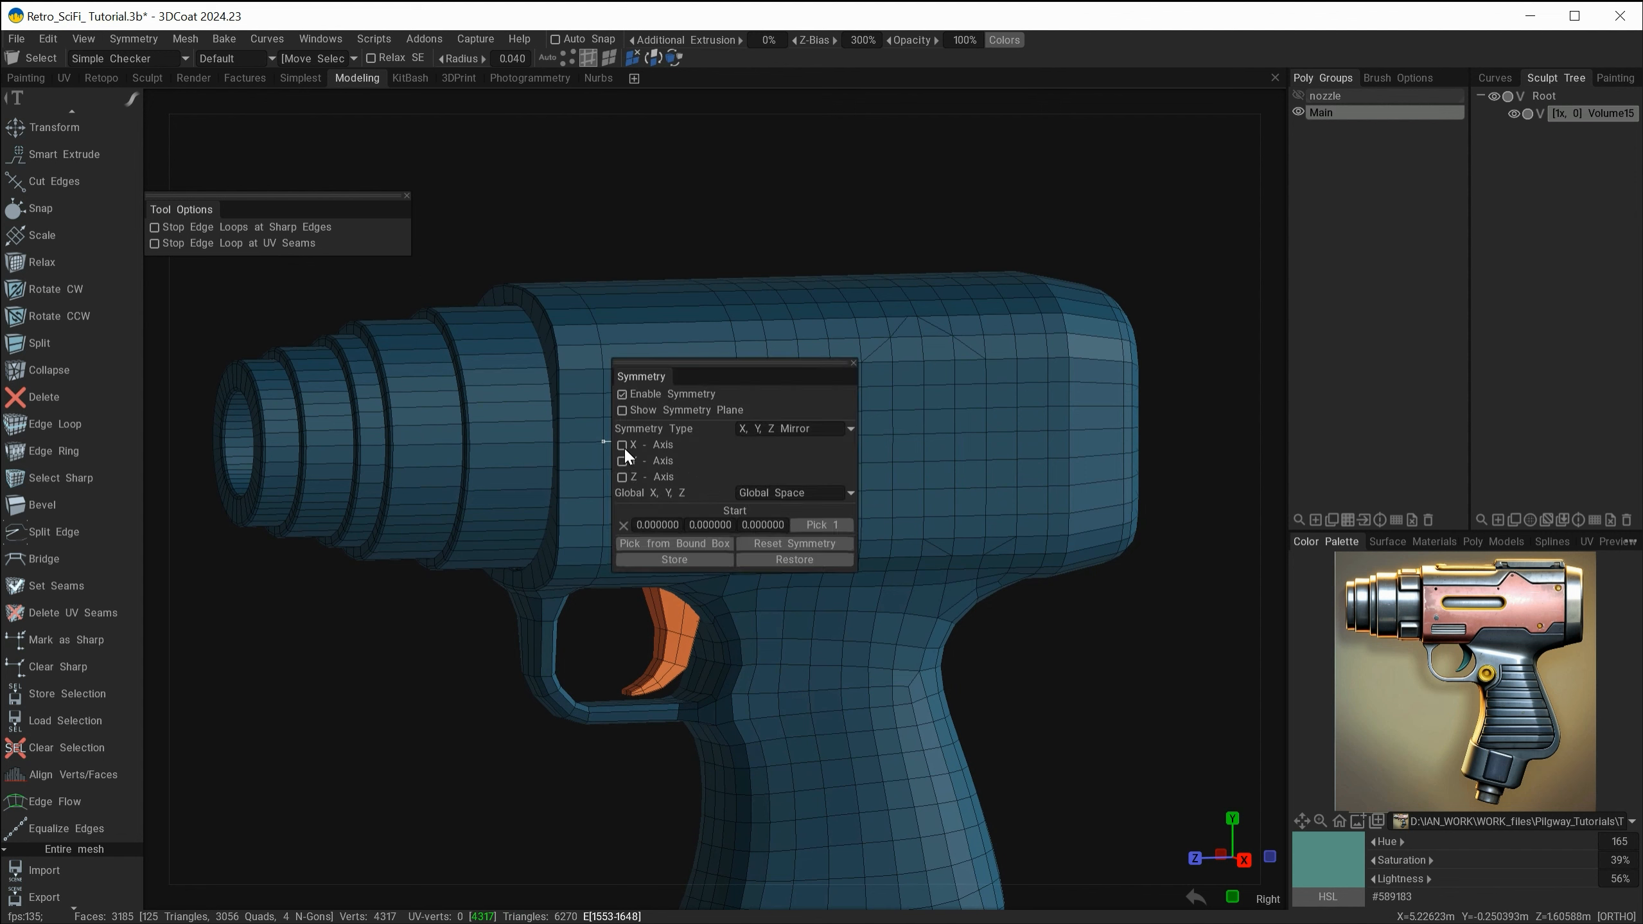
click(623, 448)
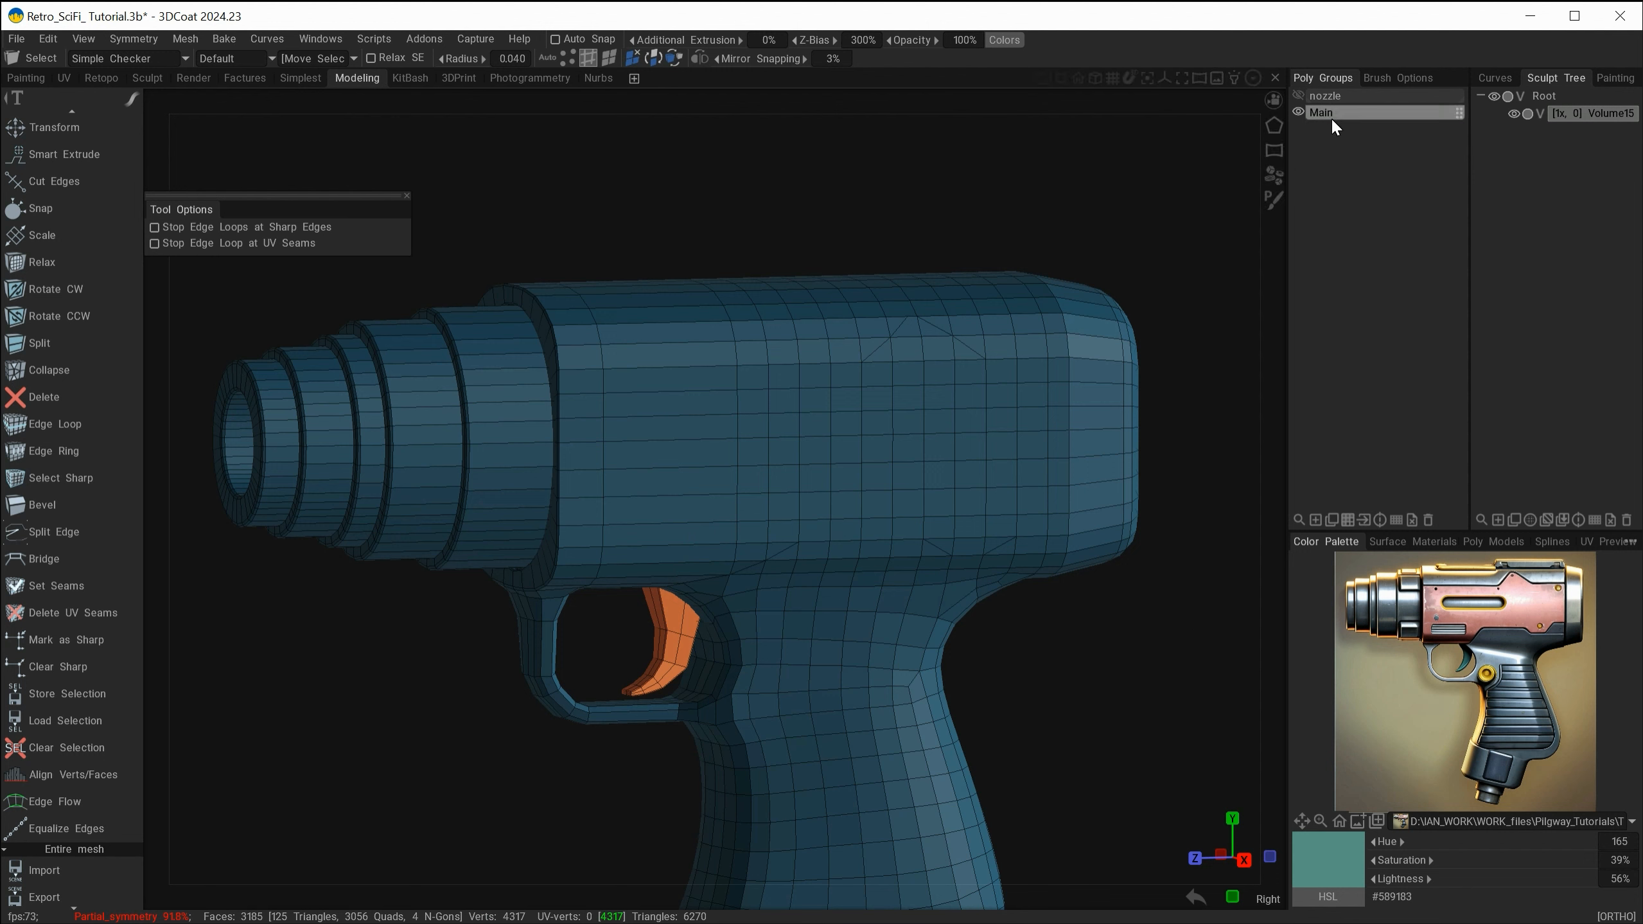
click(1381, 519)
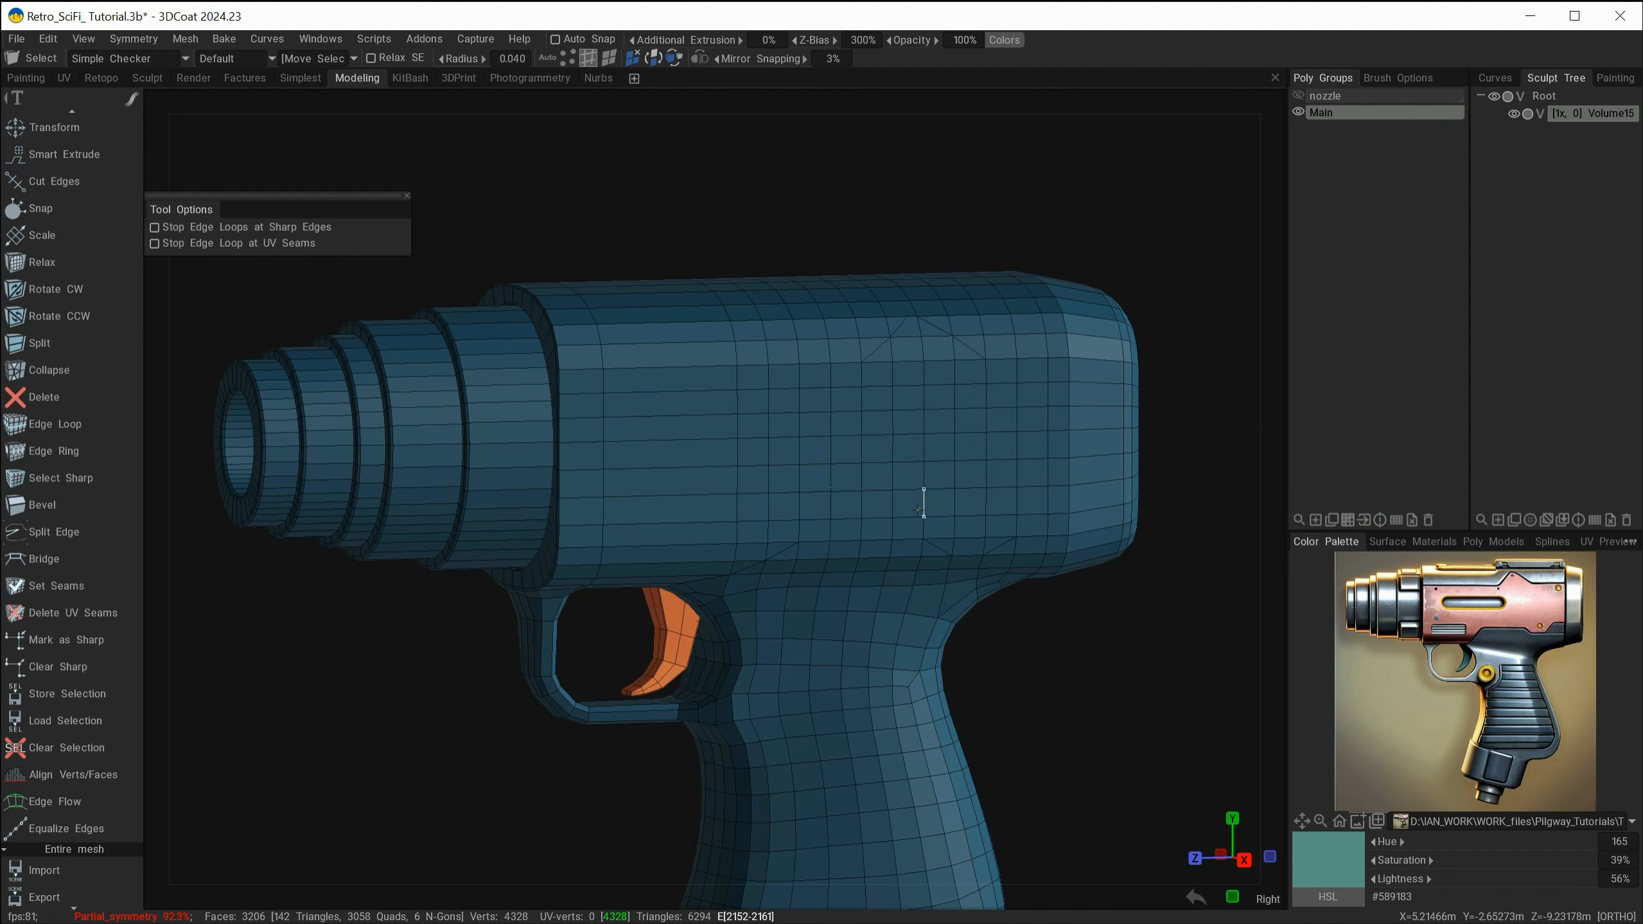
alt+drag(636, 493, 969, 588)
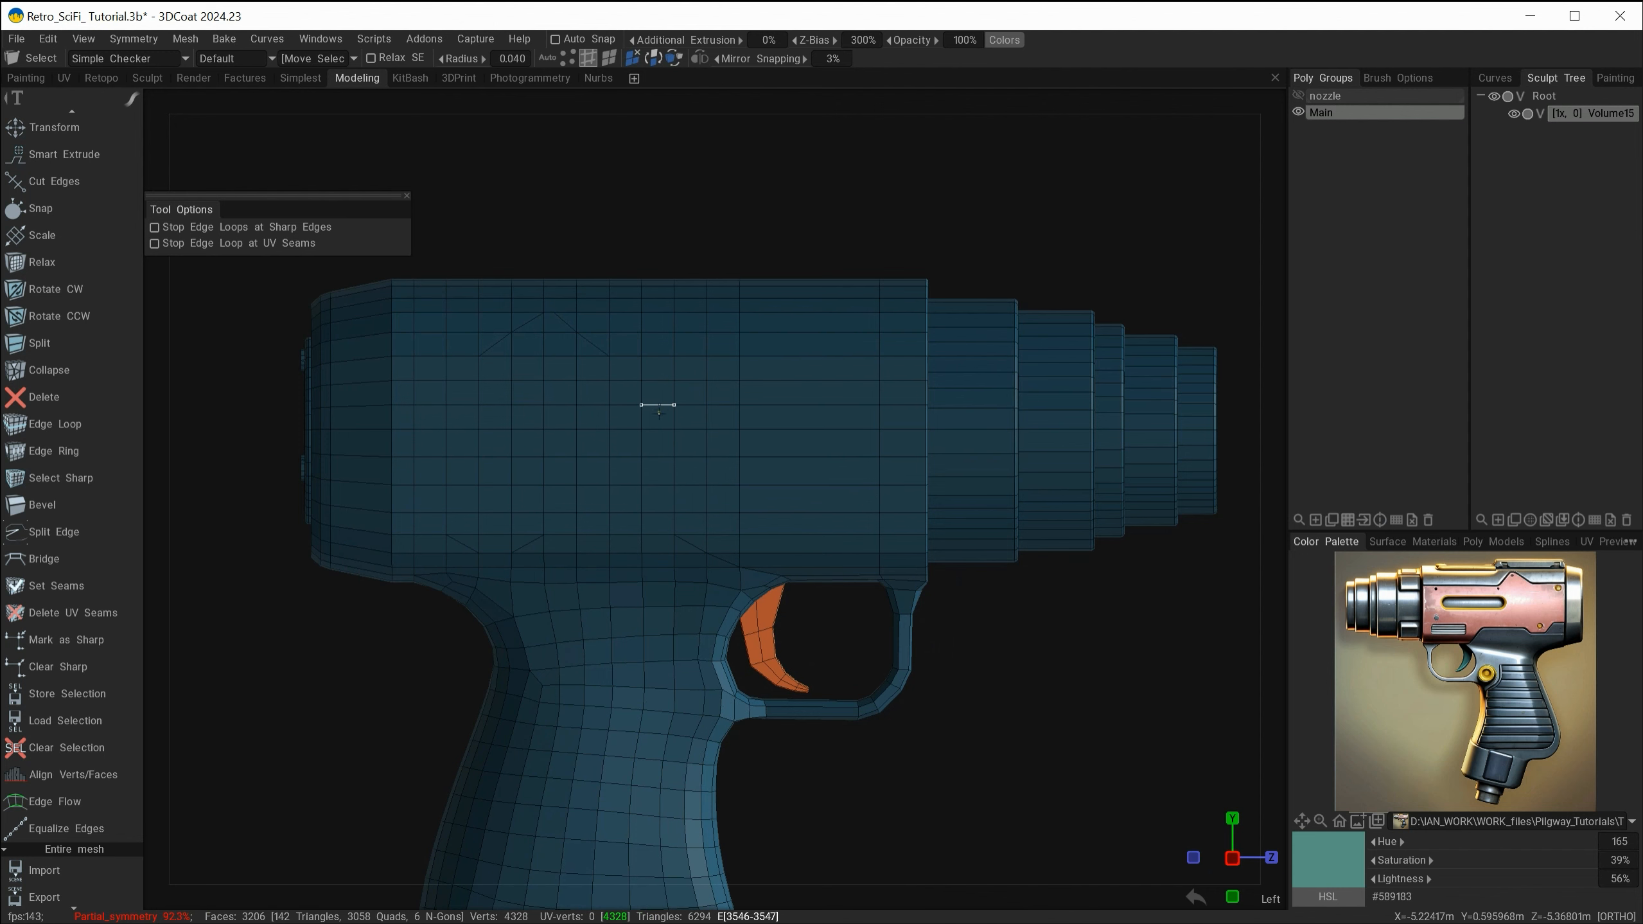
- Use Add/Split to cut a support edge across the upper front diagonal, joining the grid vertices above and below it
mouse_move(770, 494)
alt+mouse_down()
mouse_move(744, 487)
mouse_move(752, 514)
alt+mouse_up()
alt+right_drag(775, 480, 851, 702)
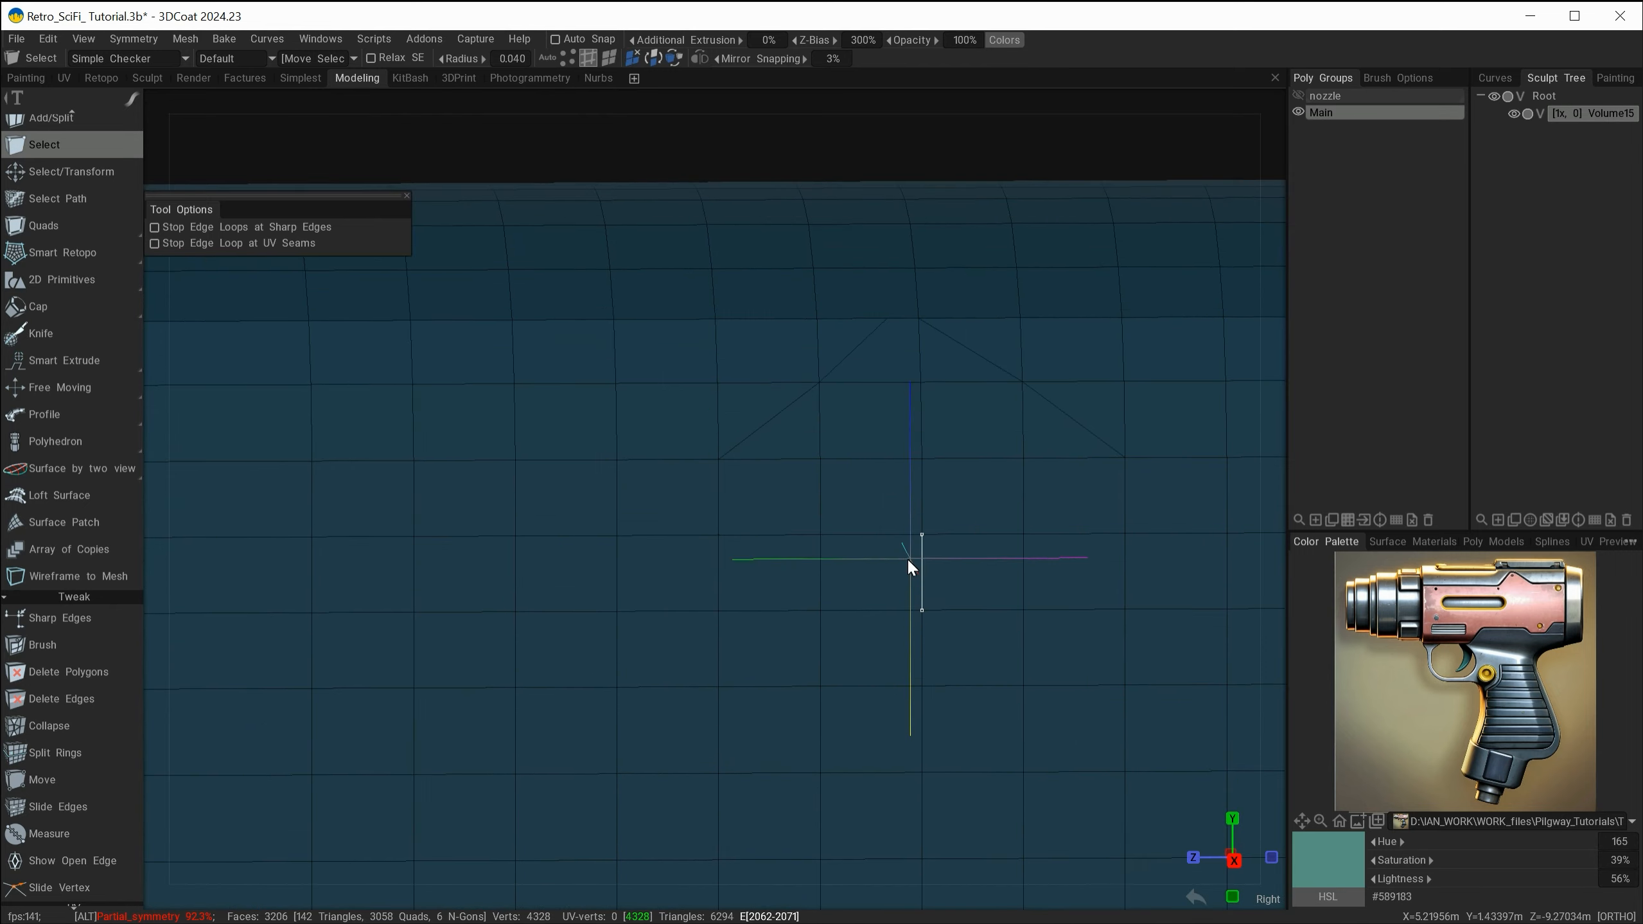
alt+middle_drag(908, 557, 788, 749)
alt+right_drag(757, 614, 799, 692)
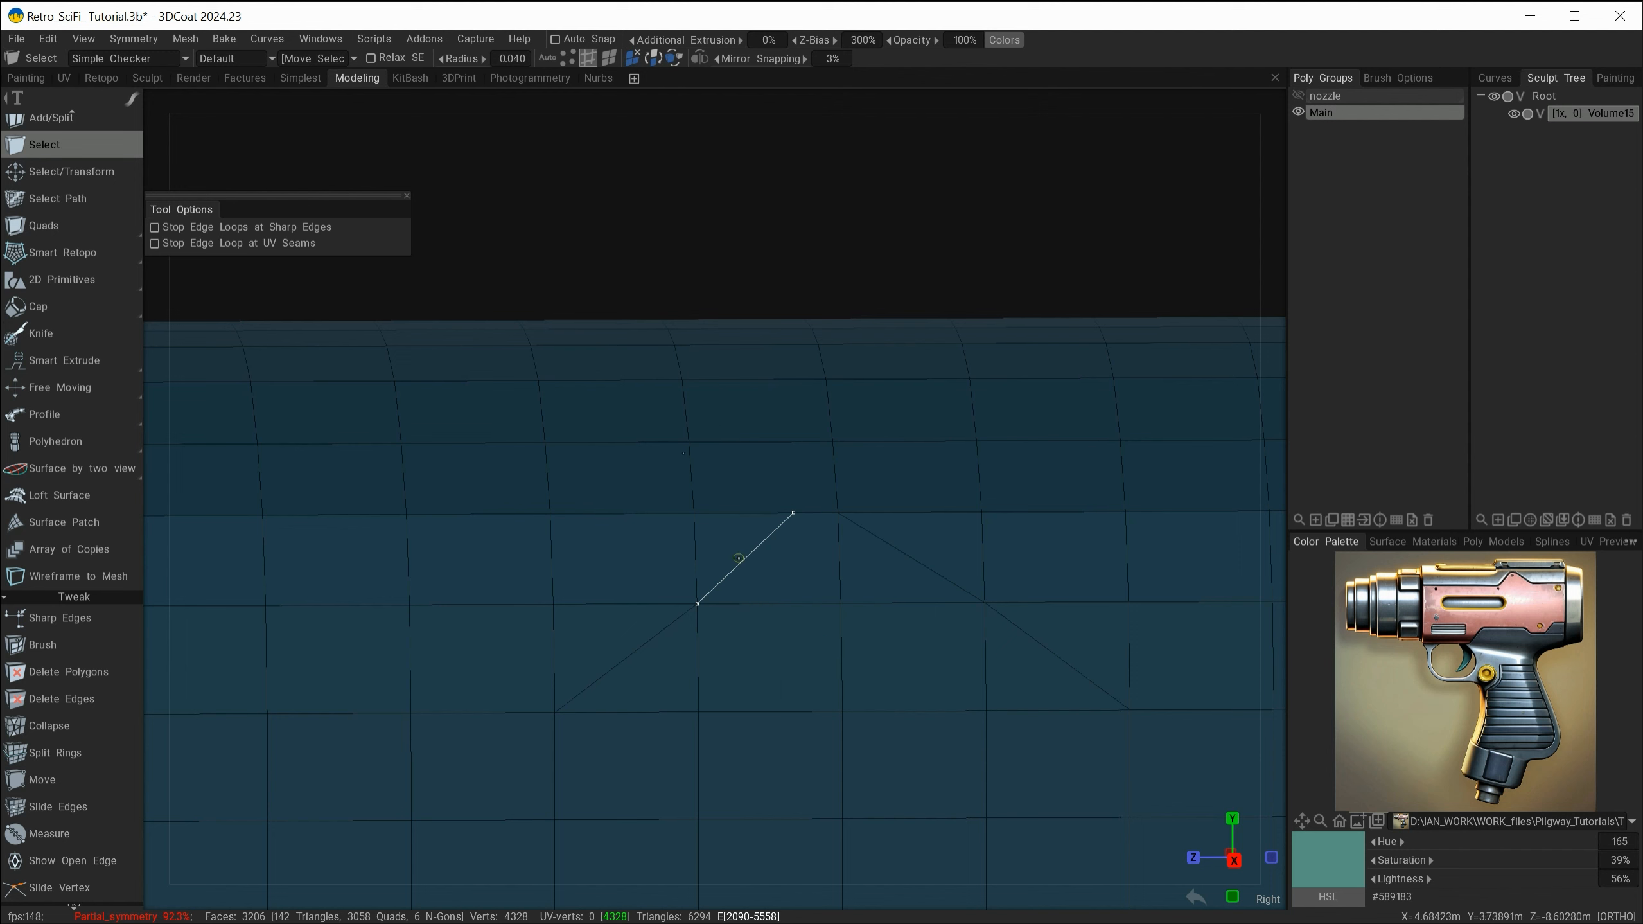
scroll(92, 336, up, 1)
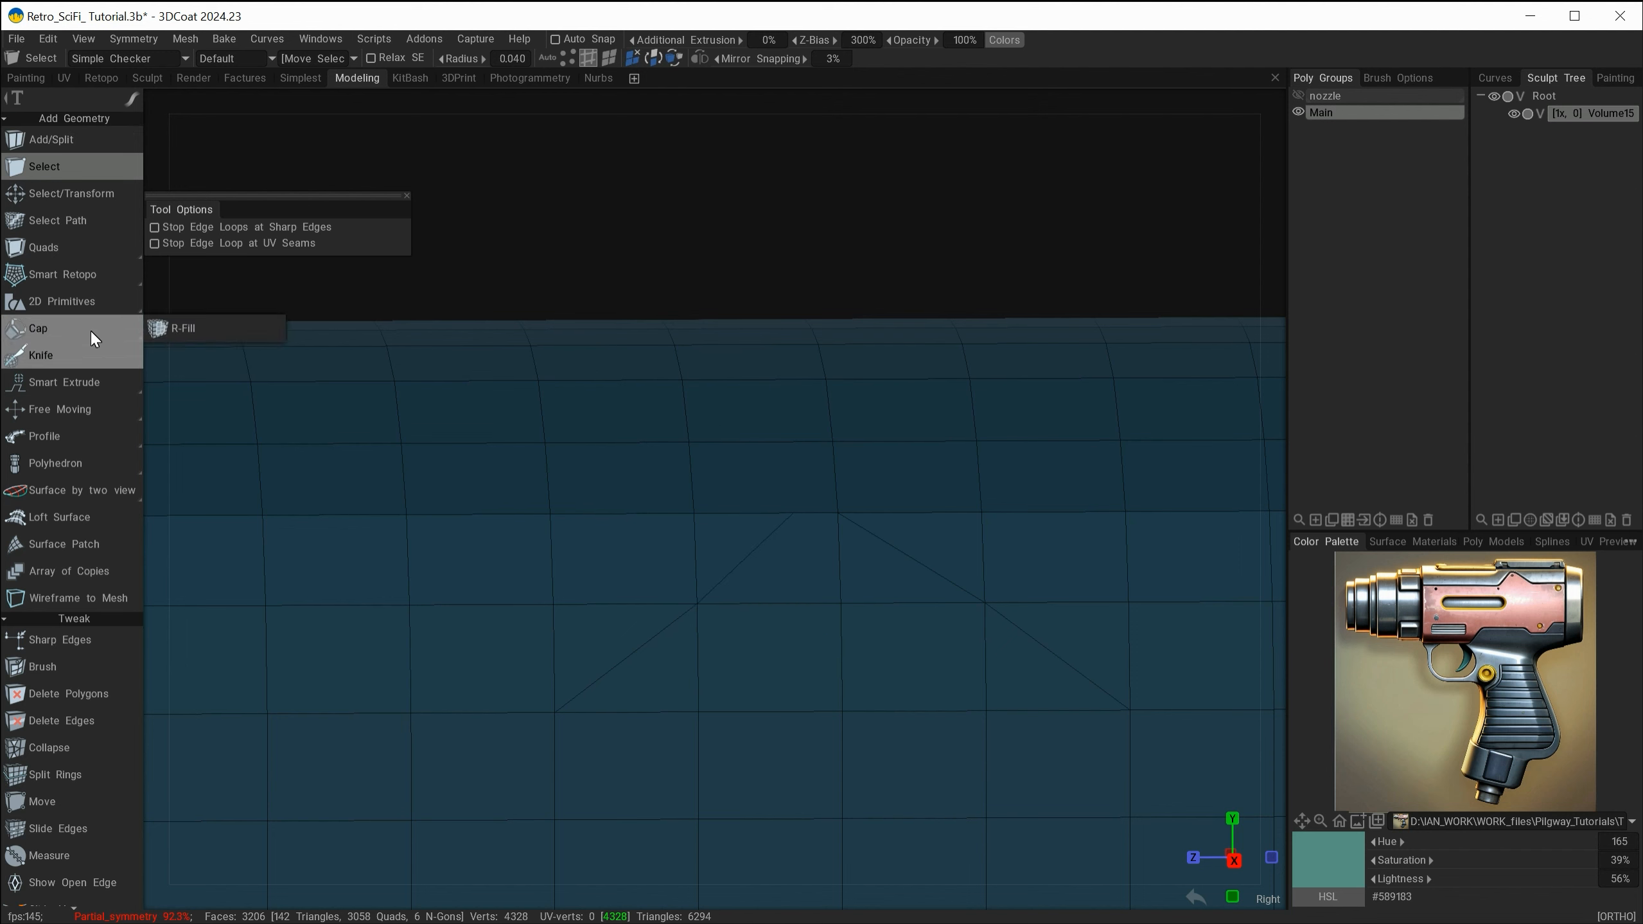
click(123, 138)
click(693, 513)
click(745, 557)
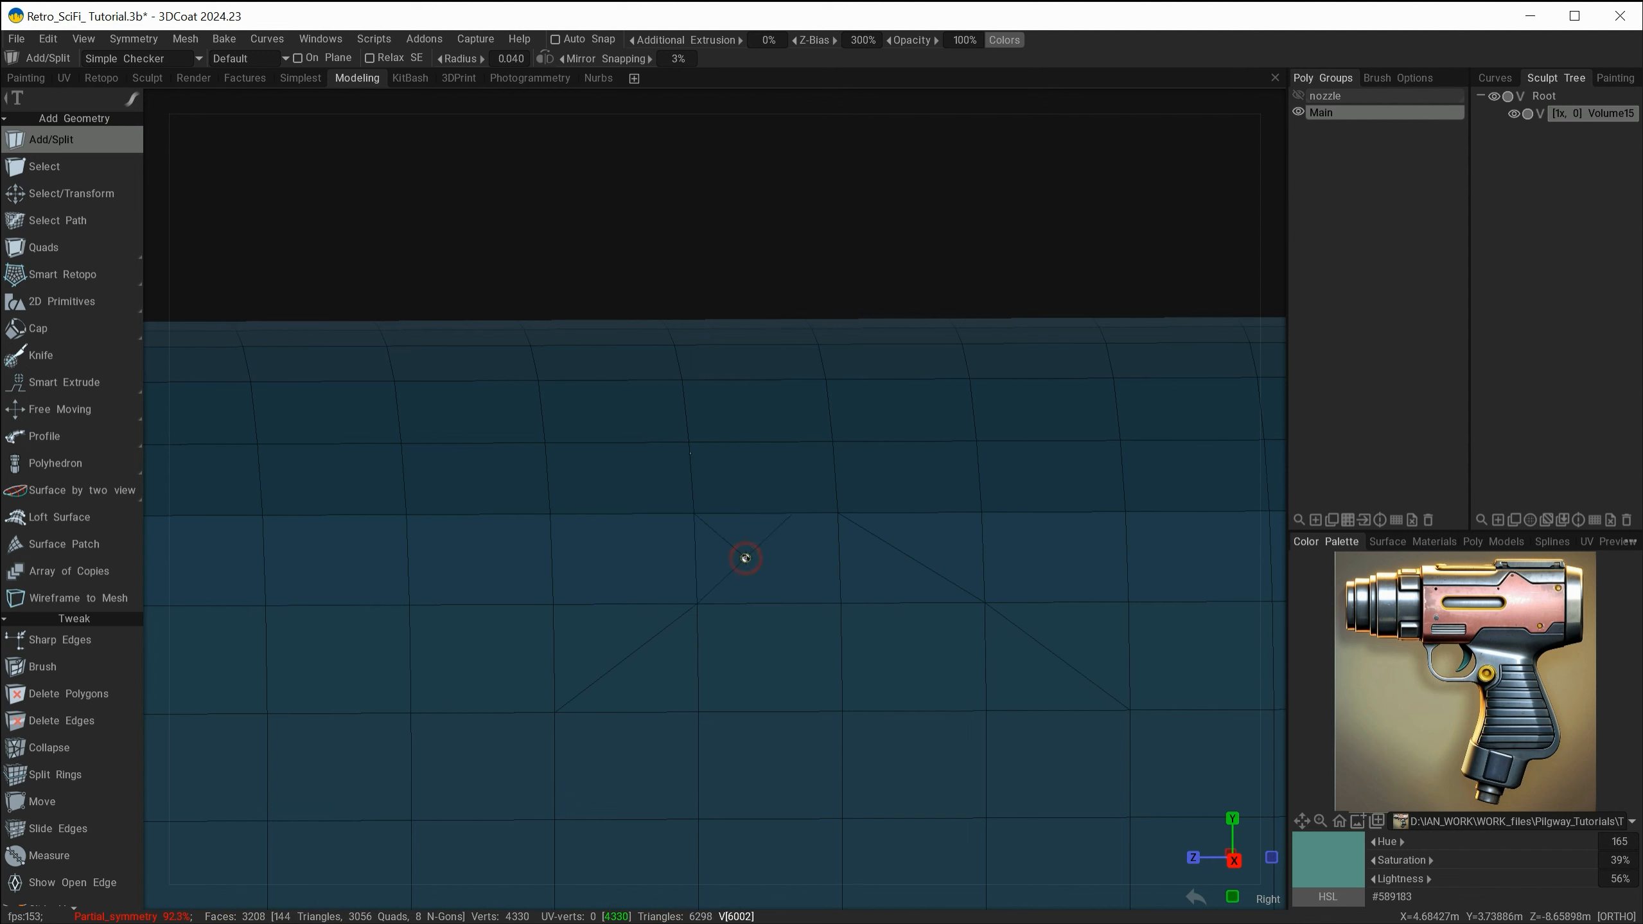
click(841, 606)
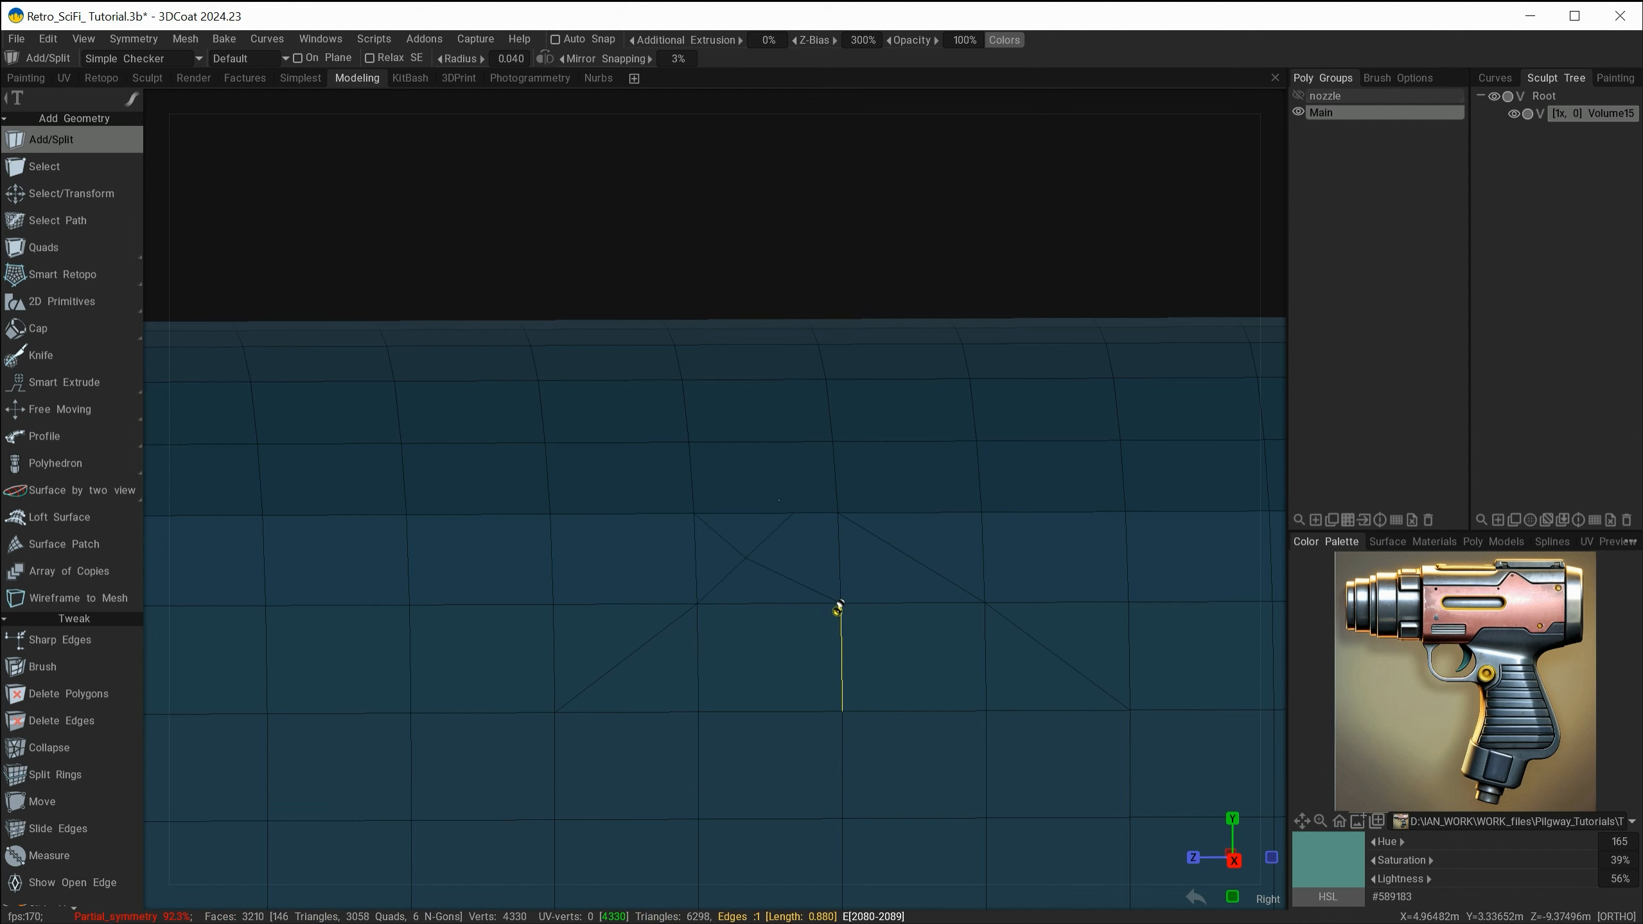
- Select the full panel-line edge path around the body and bevel it with one segment into a narrow strip
scroll(61, 609, down, 5)
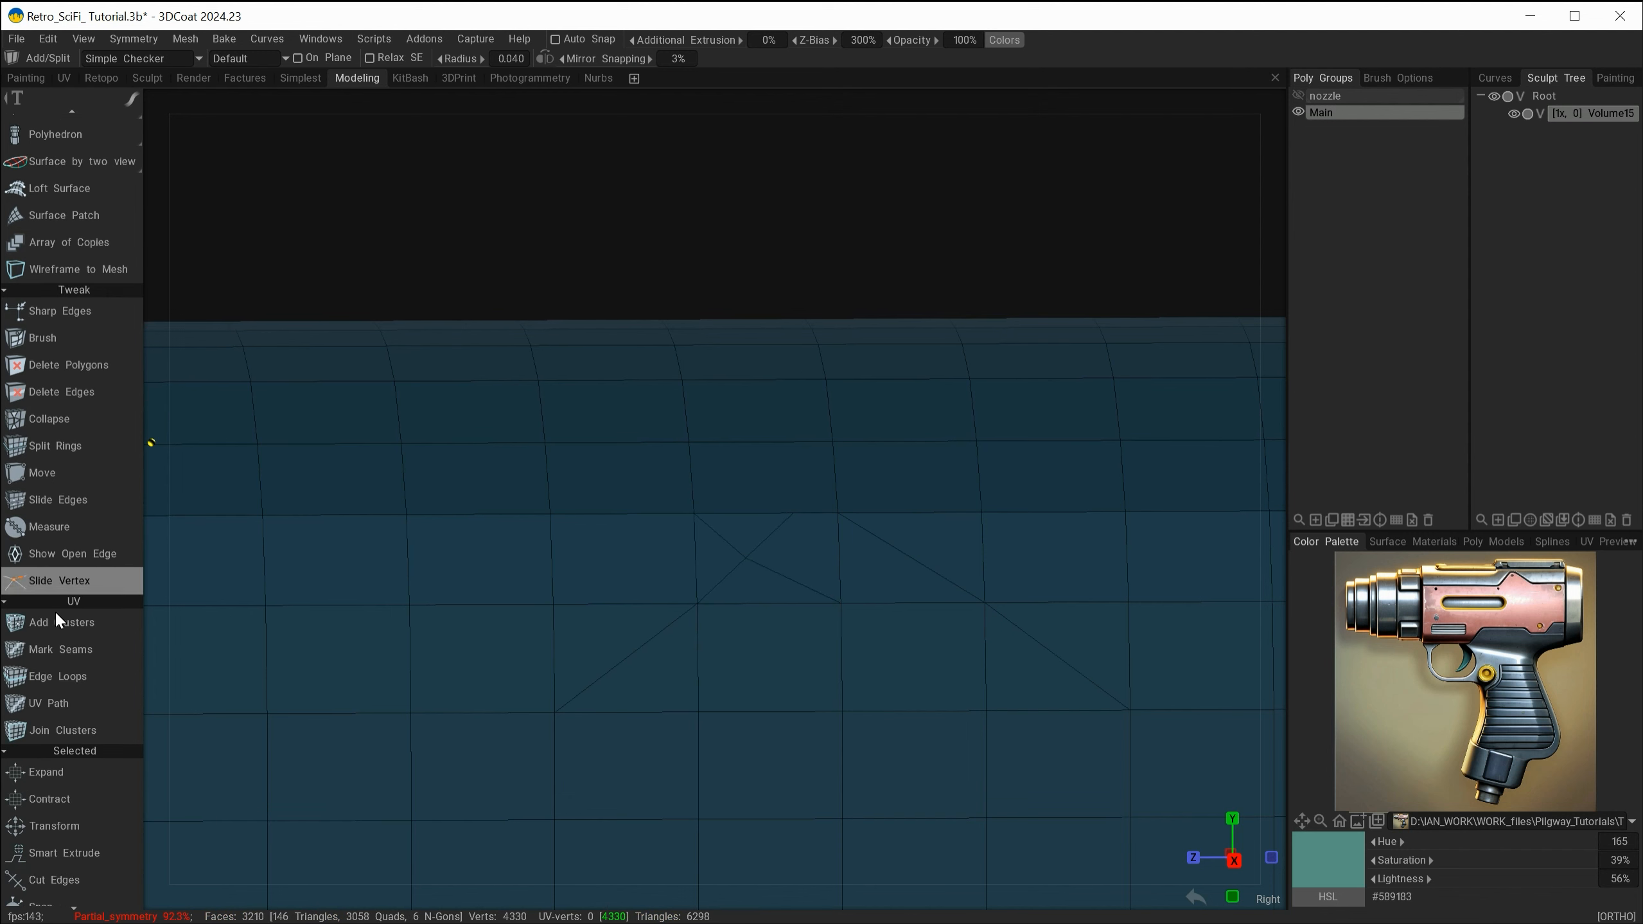
scroll(753, 621, down, 5)
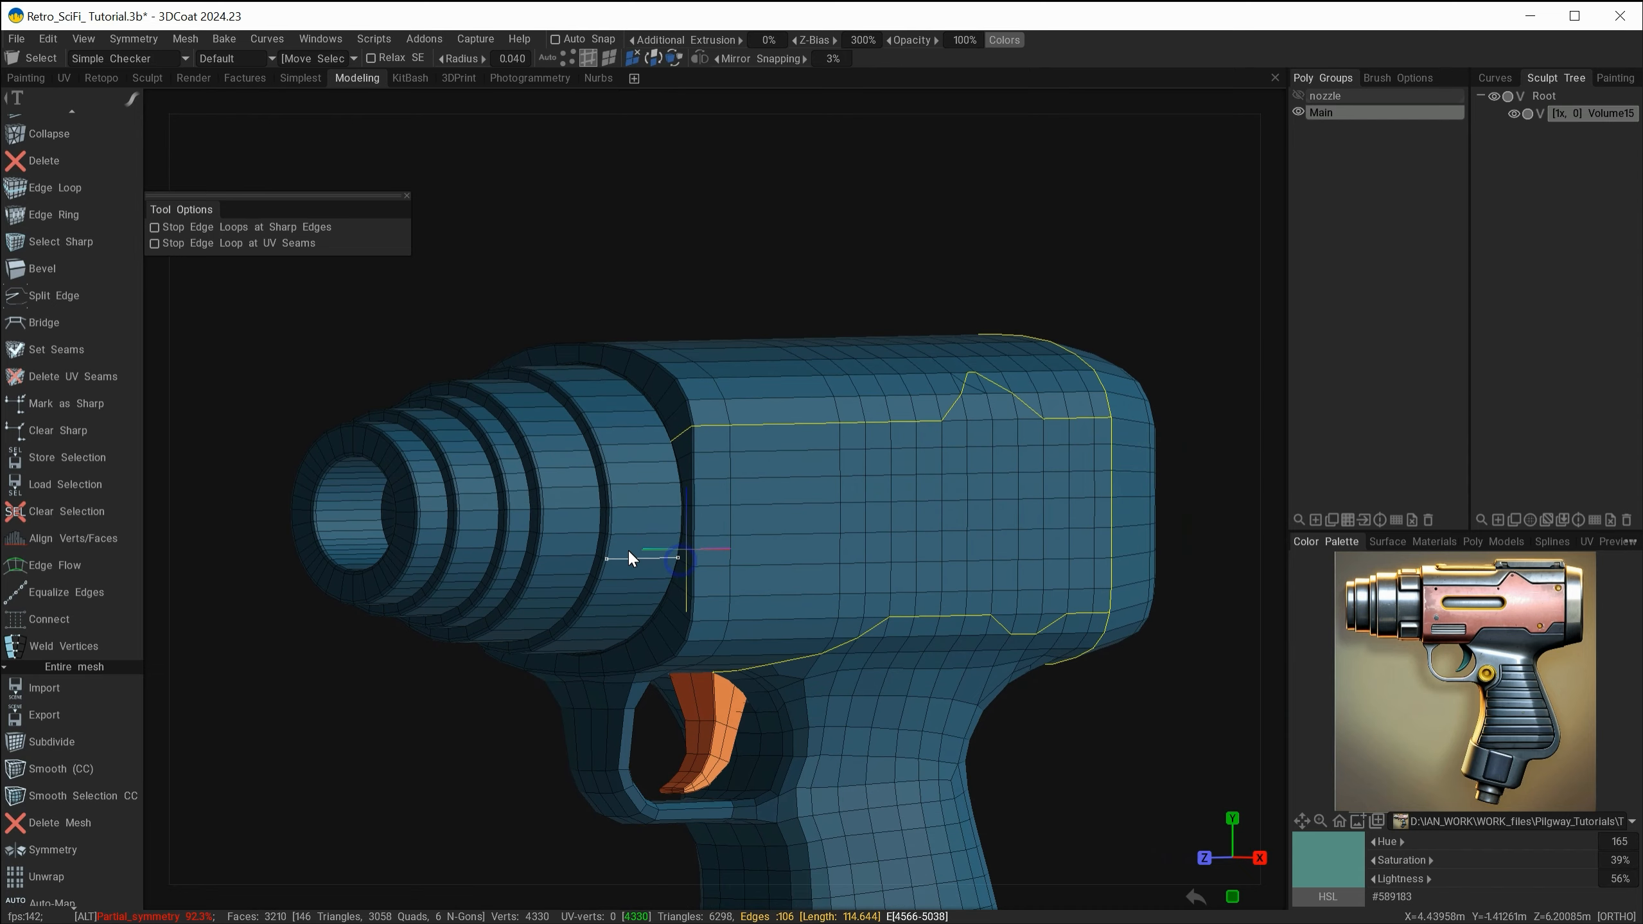
alt+drag(785, 550, 783, 576)
alt+middle_drag(784, 577, 680, 599)
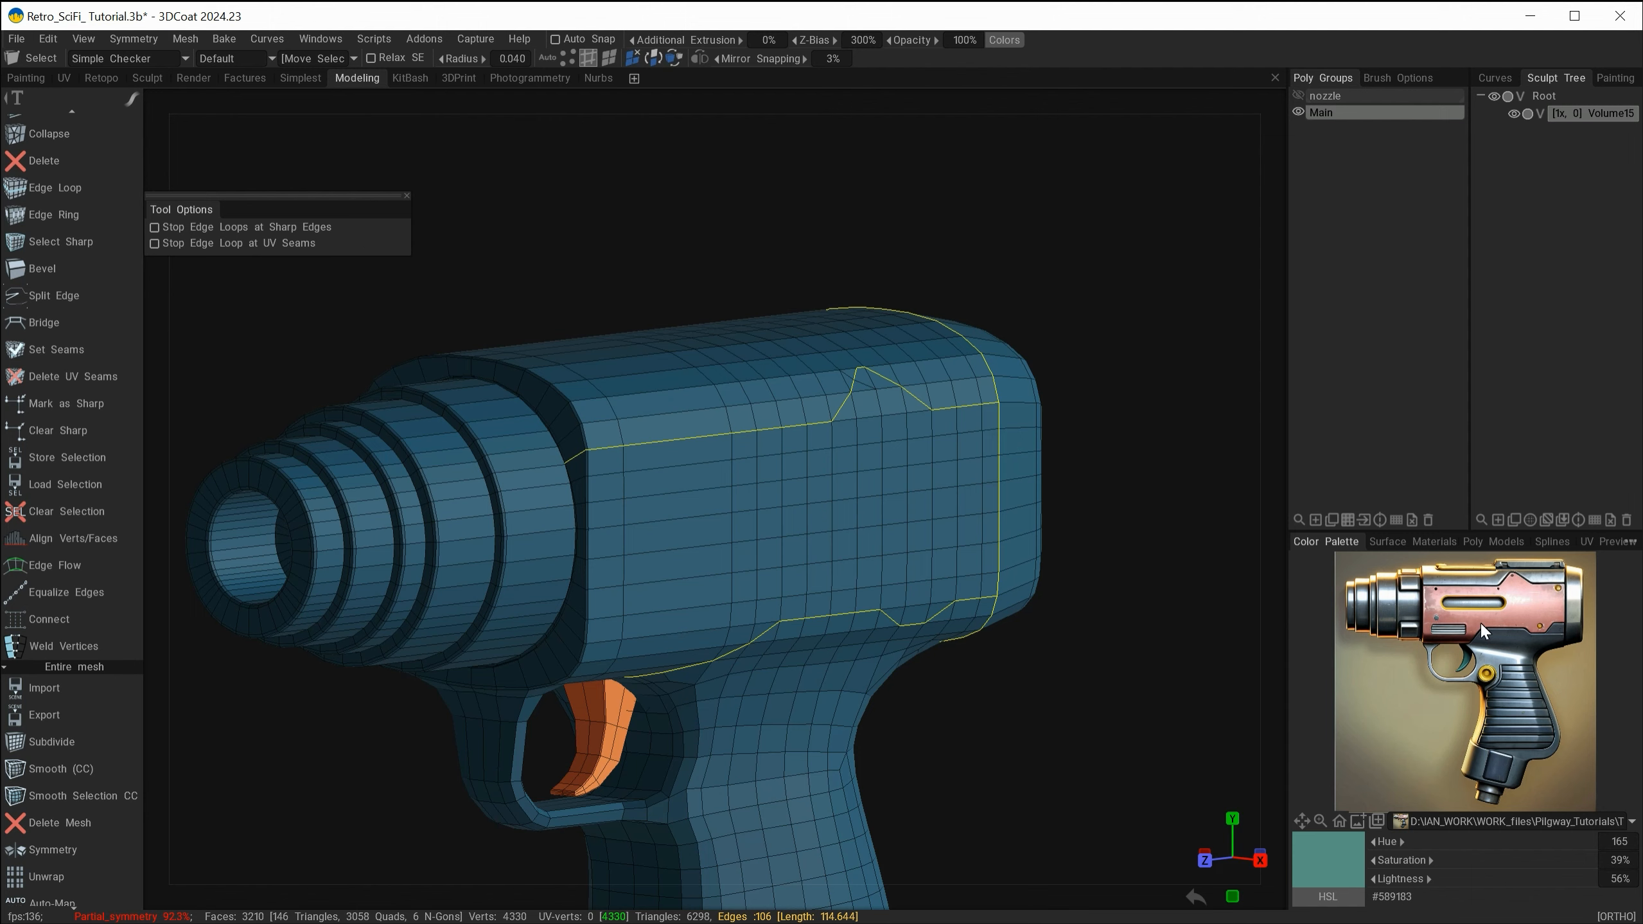
scroll(1125, 567, up, 5)
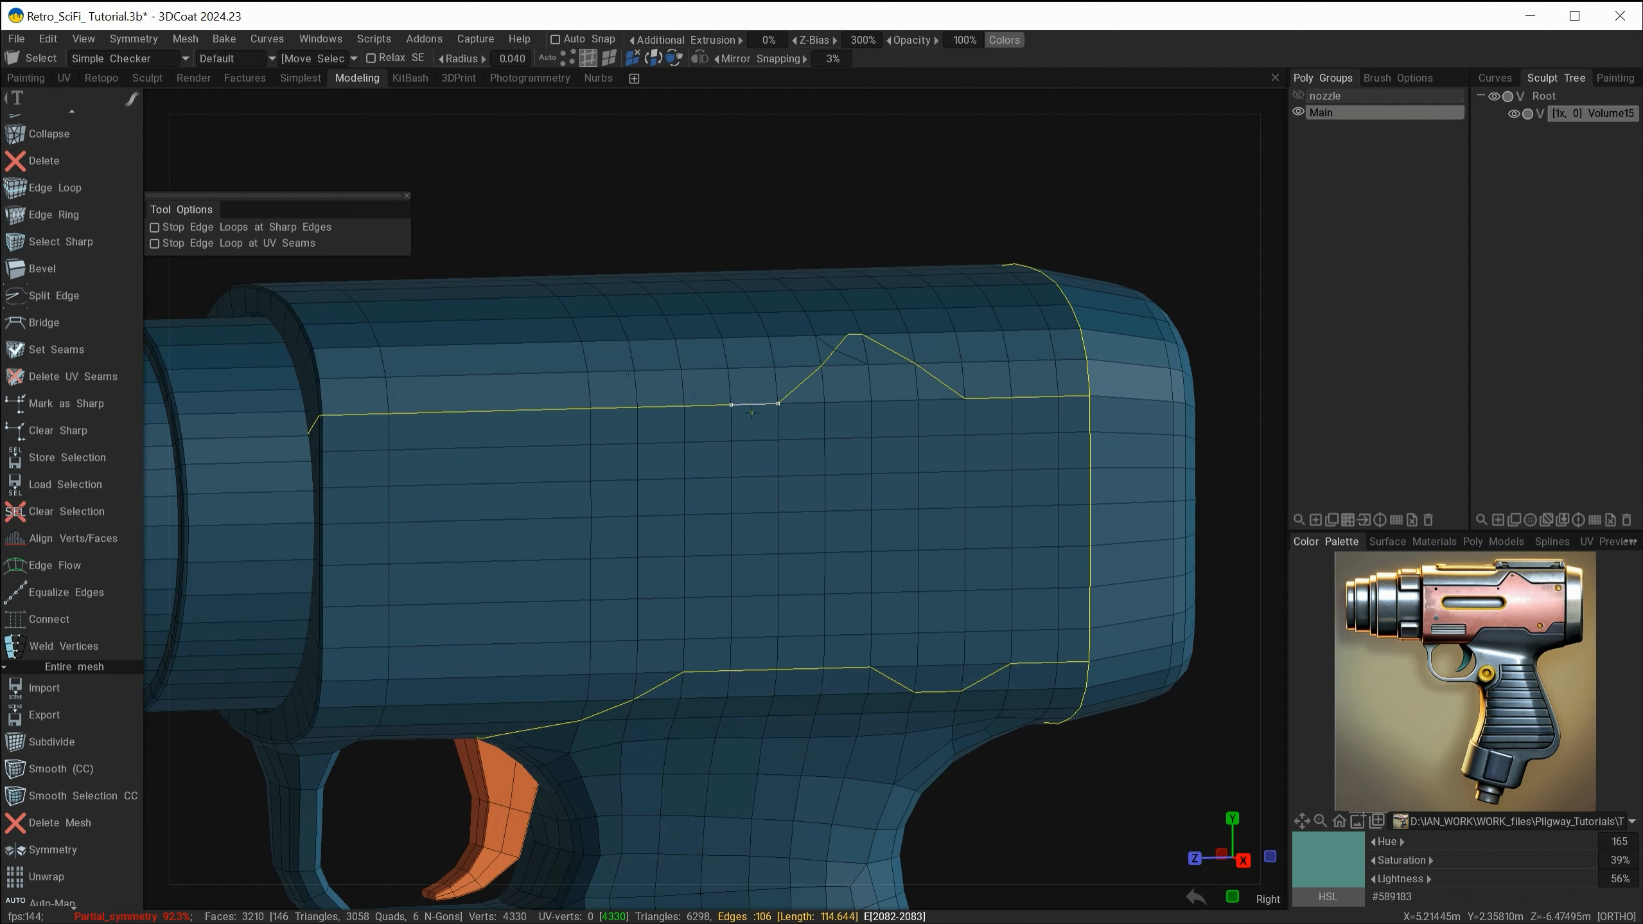
key(space)
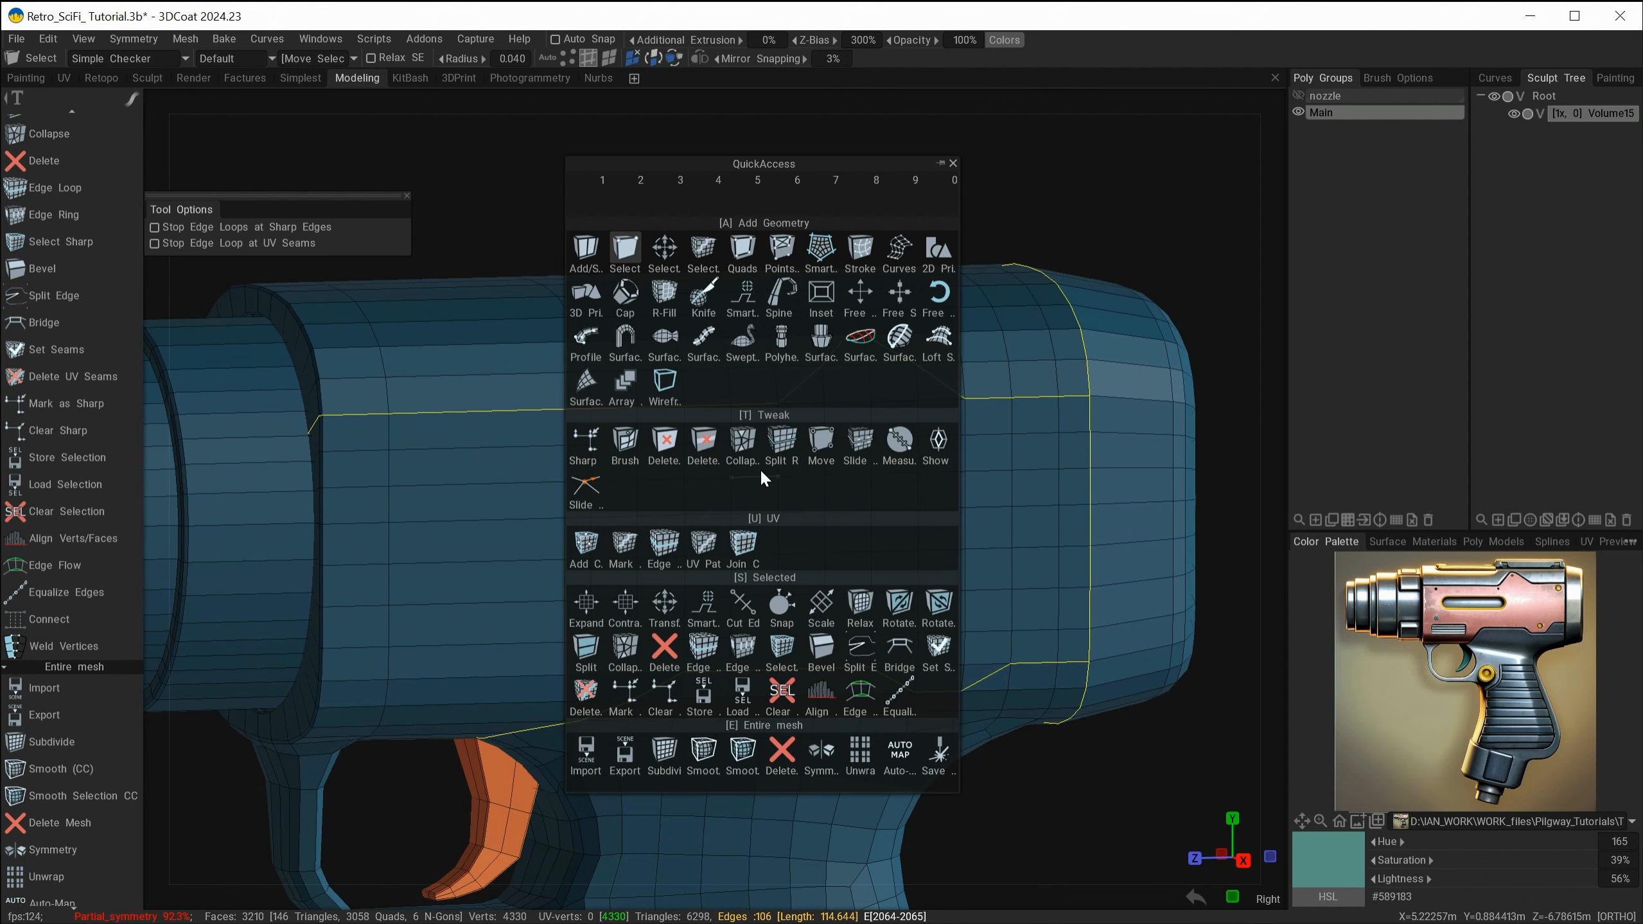
click(822, 646)
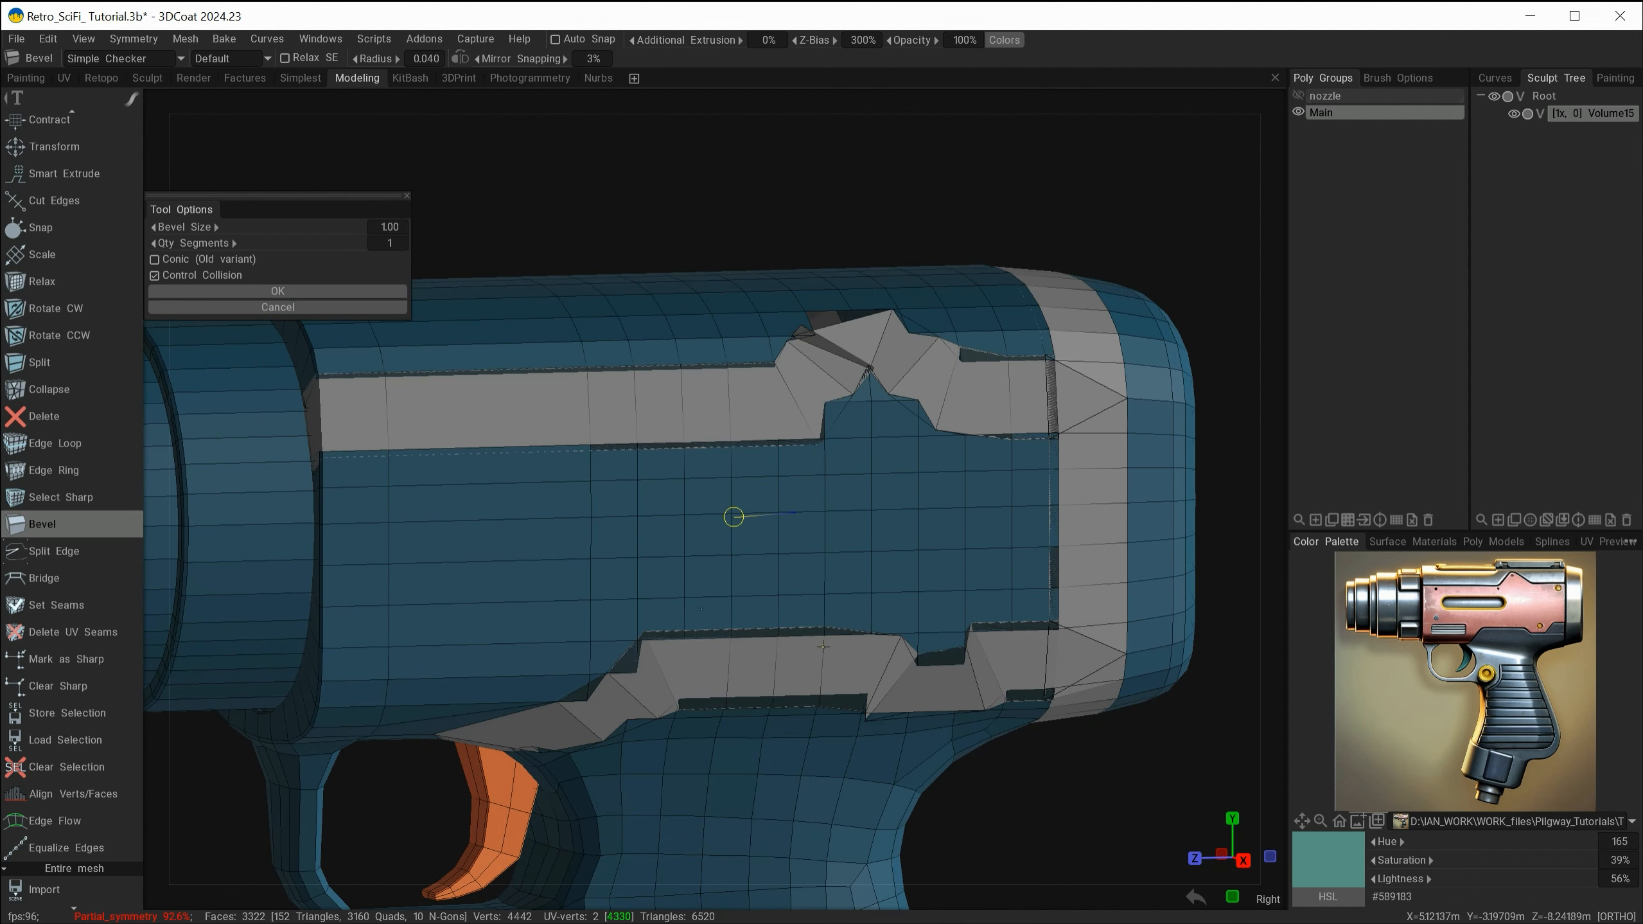
click(381, 227)
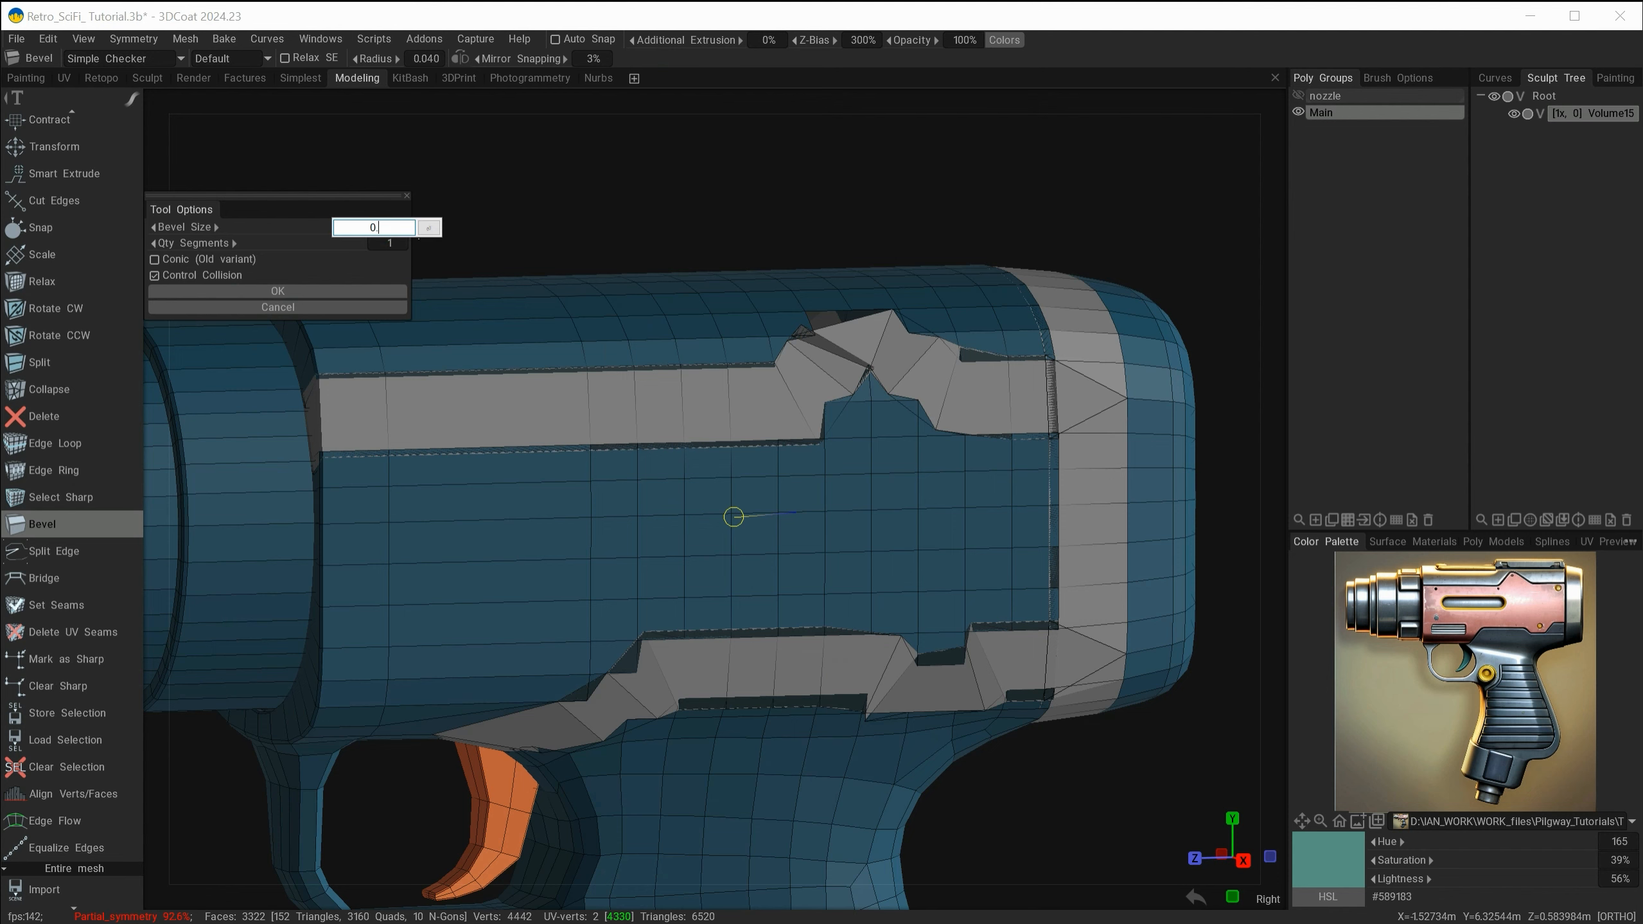
key(Return)
click(337, 290)
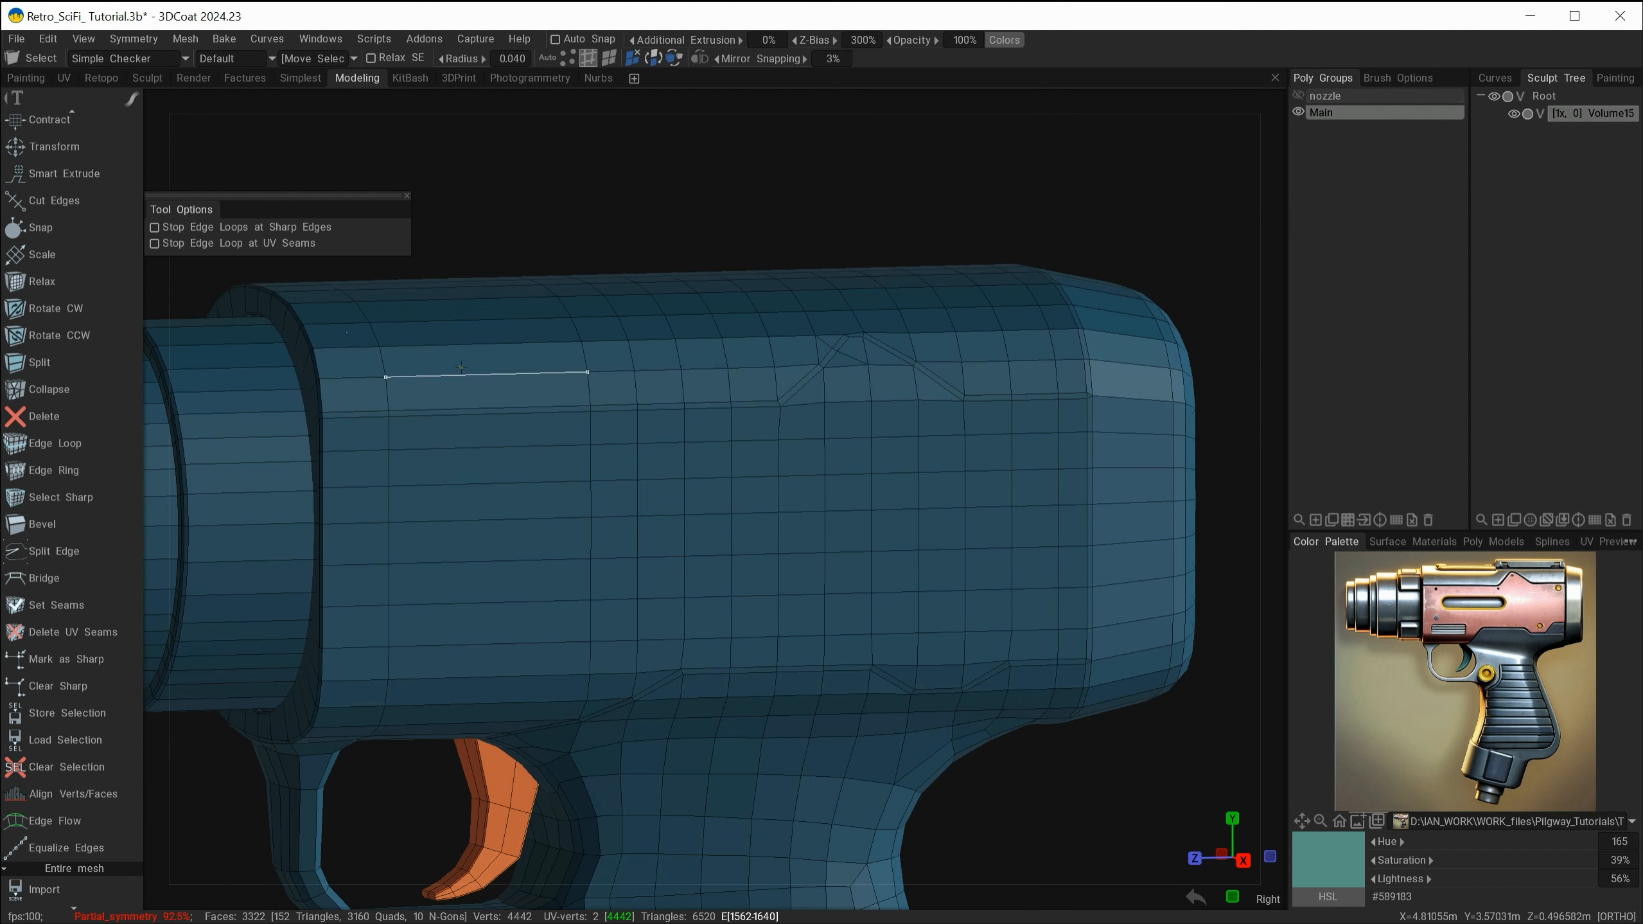
- Use Slide Vertex to reposition the distorted vertices at the rear corner of the beveled strip's upper peak
scroll(977, 363, up, 5)
alt+middle_drag(977, 364, 726, 463)
alt+right_drag(726, 463, 797, 554)
alt+drag(803, 574, 803, 495)
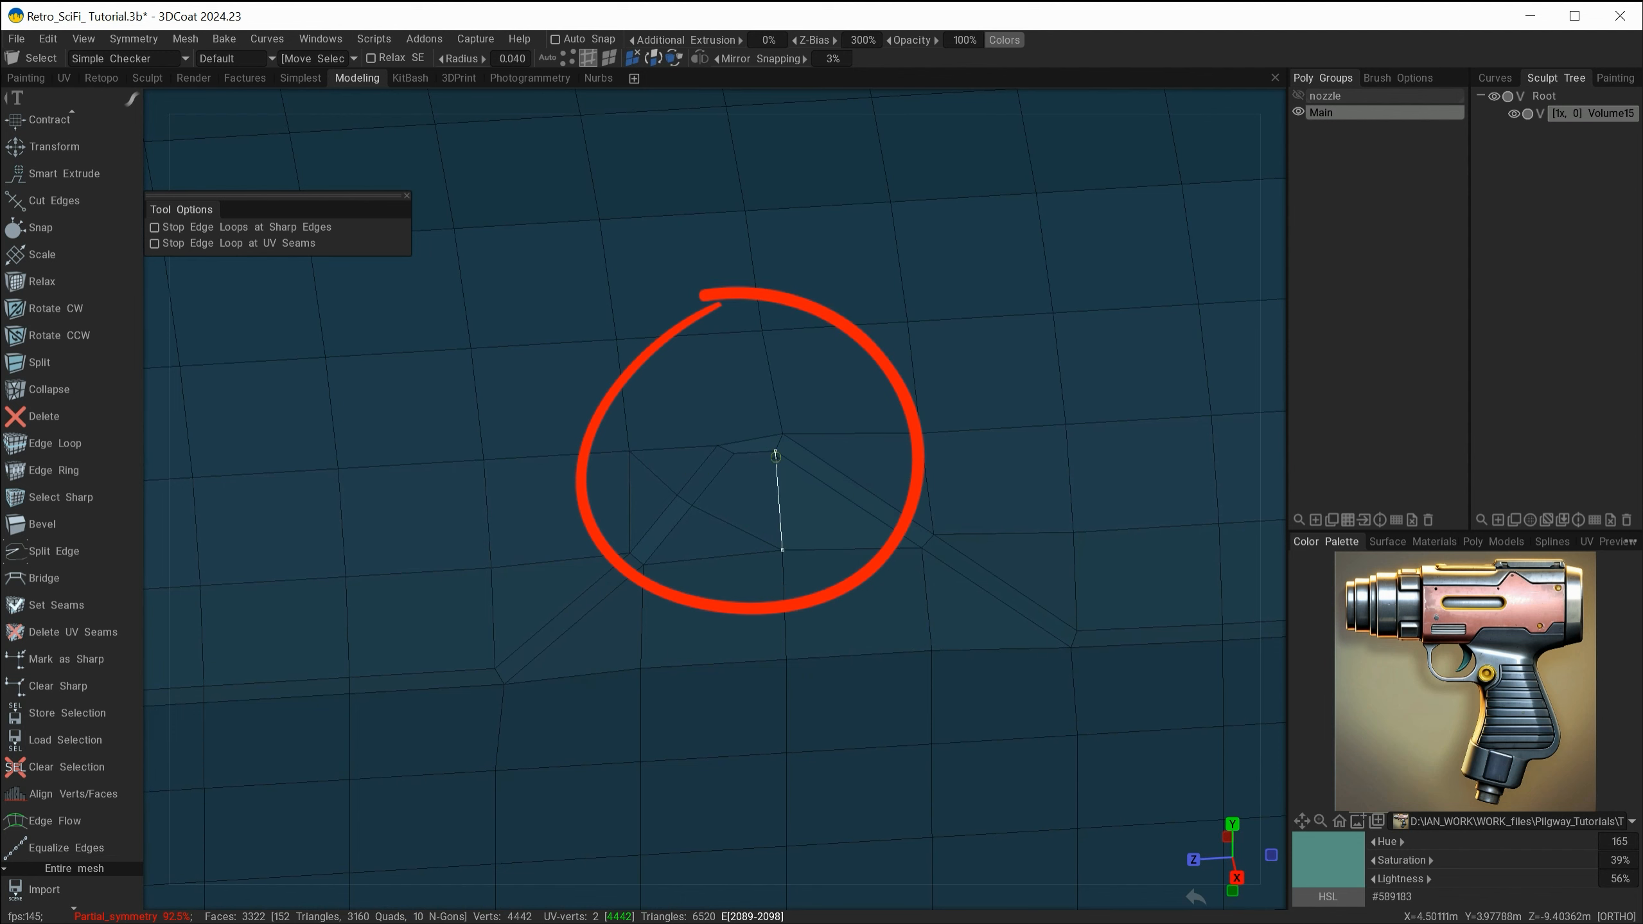
alt+drag(770, 474, 803, 598)
scroll(53, 684, up, 3)
scroll(53, 684, down, 3)
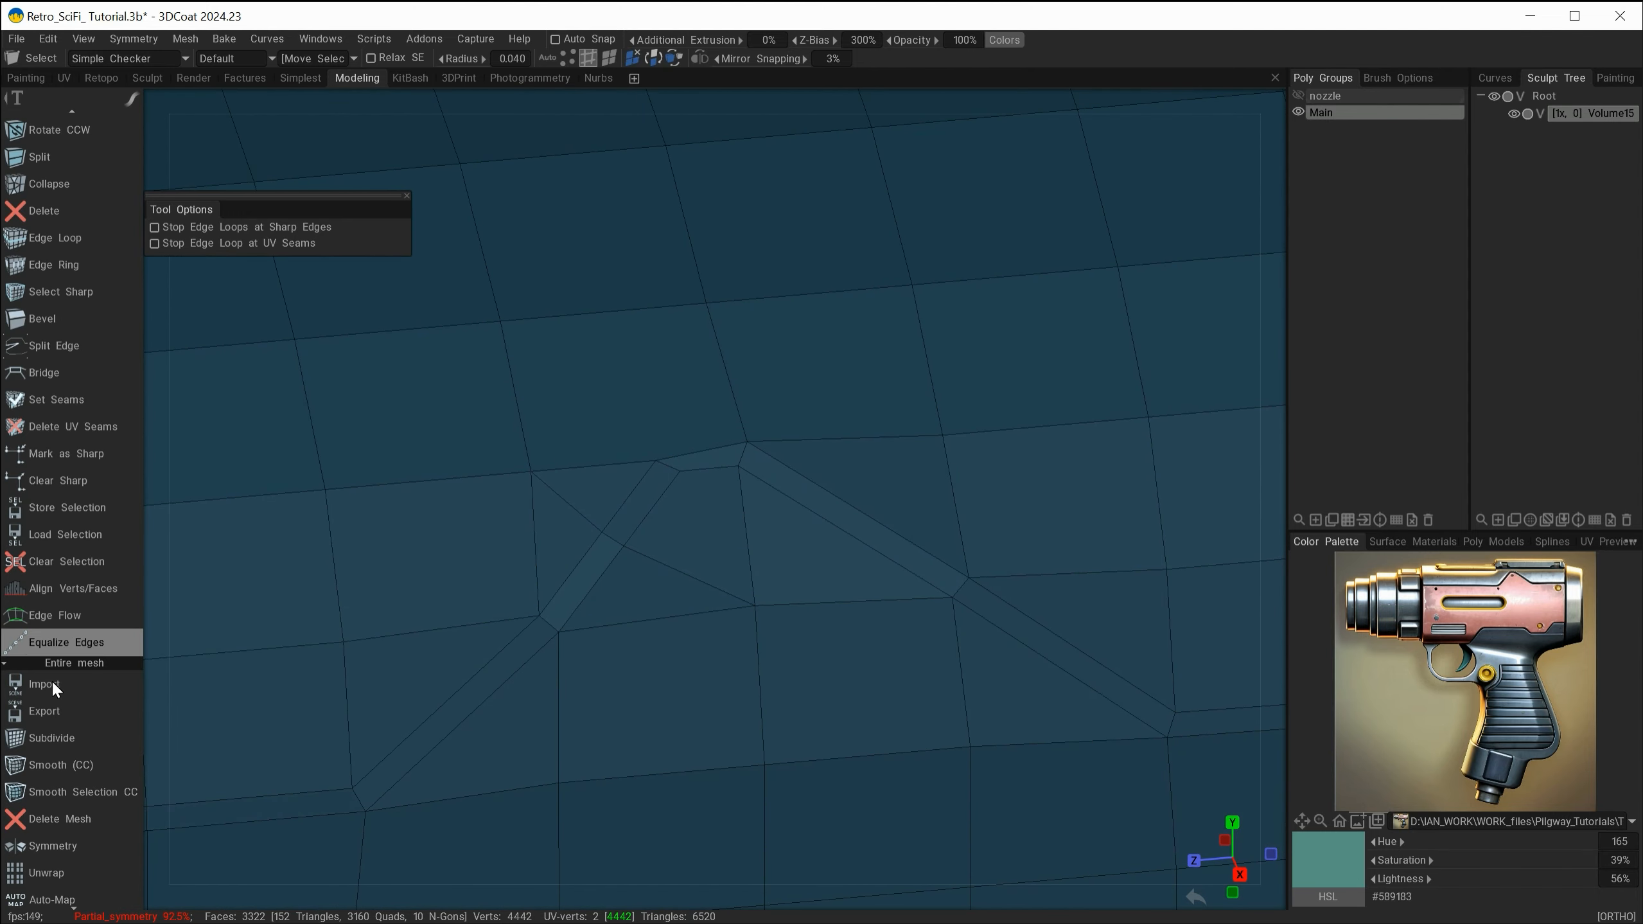
scroll(46, 646, up, 20)
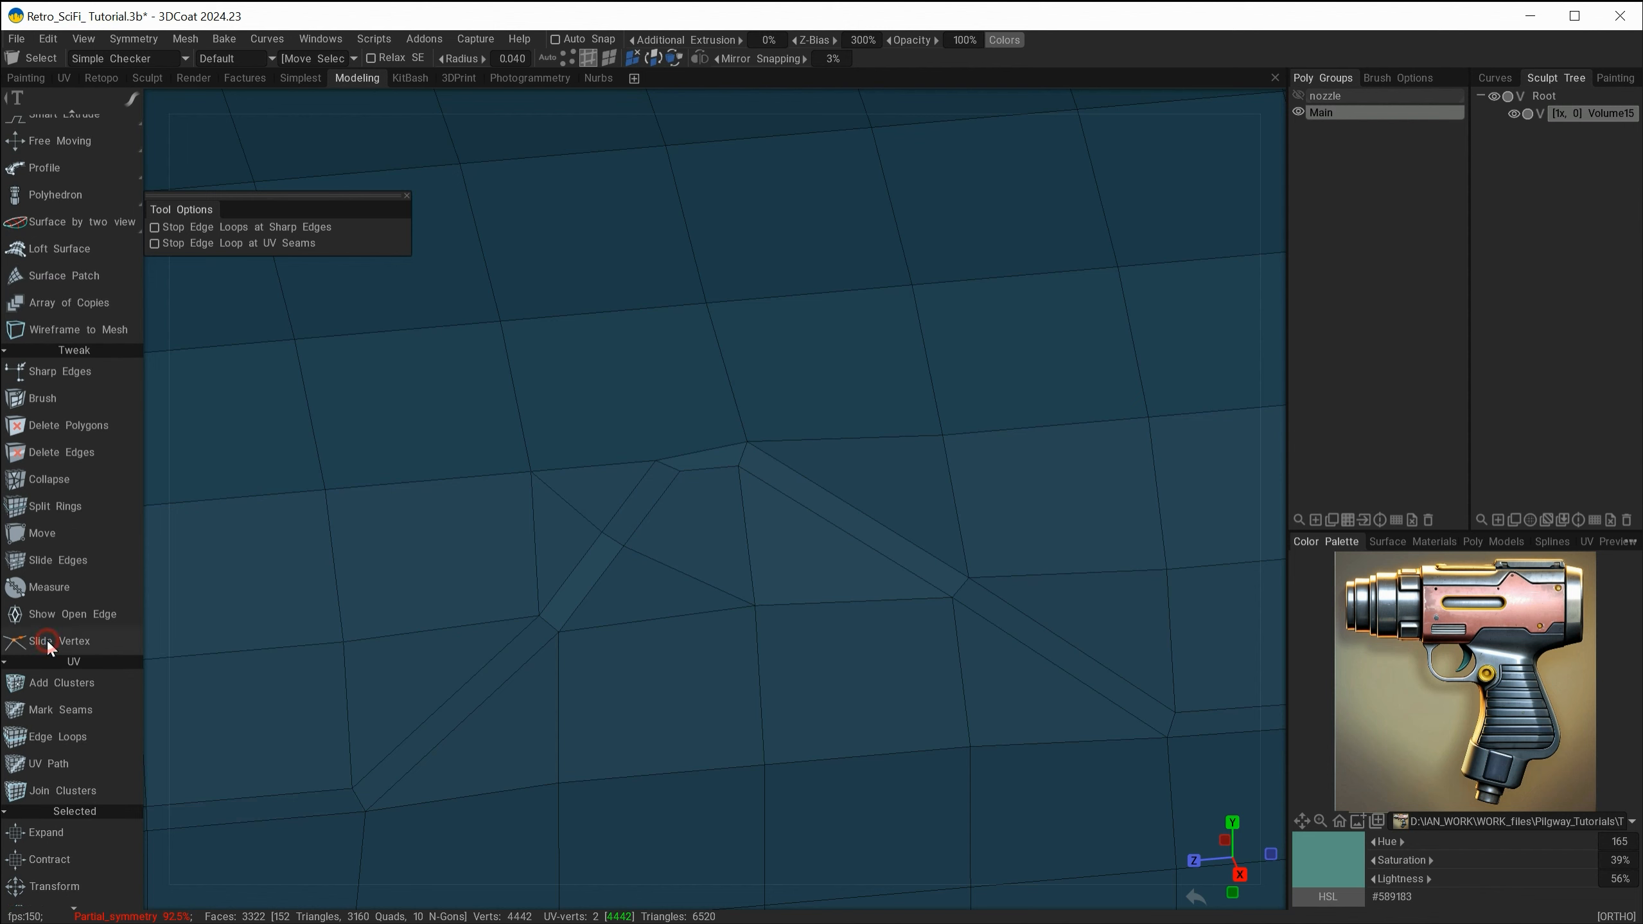
click(46, 639)
alt+drag(796, 510, 802, 542)
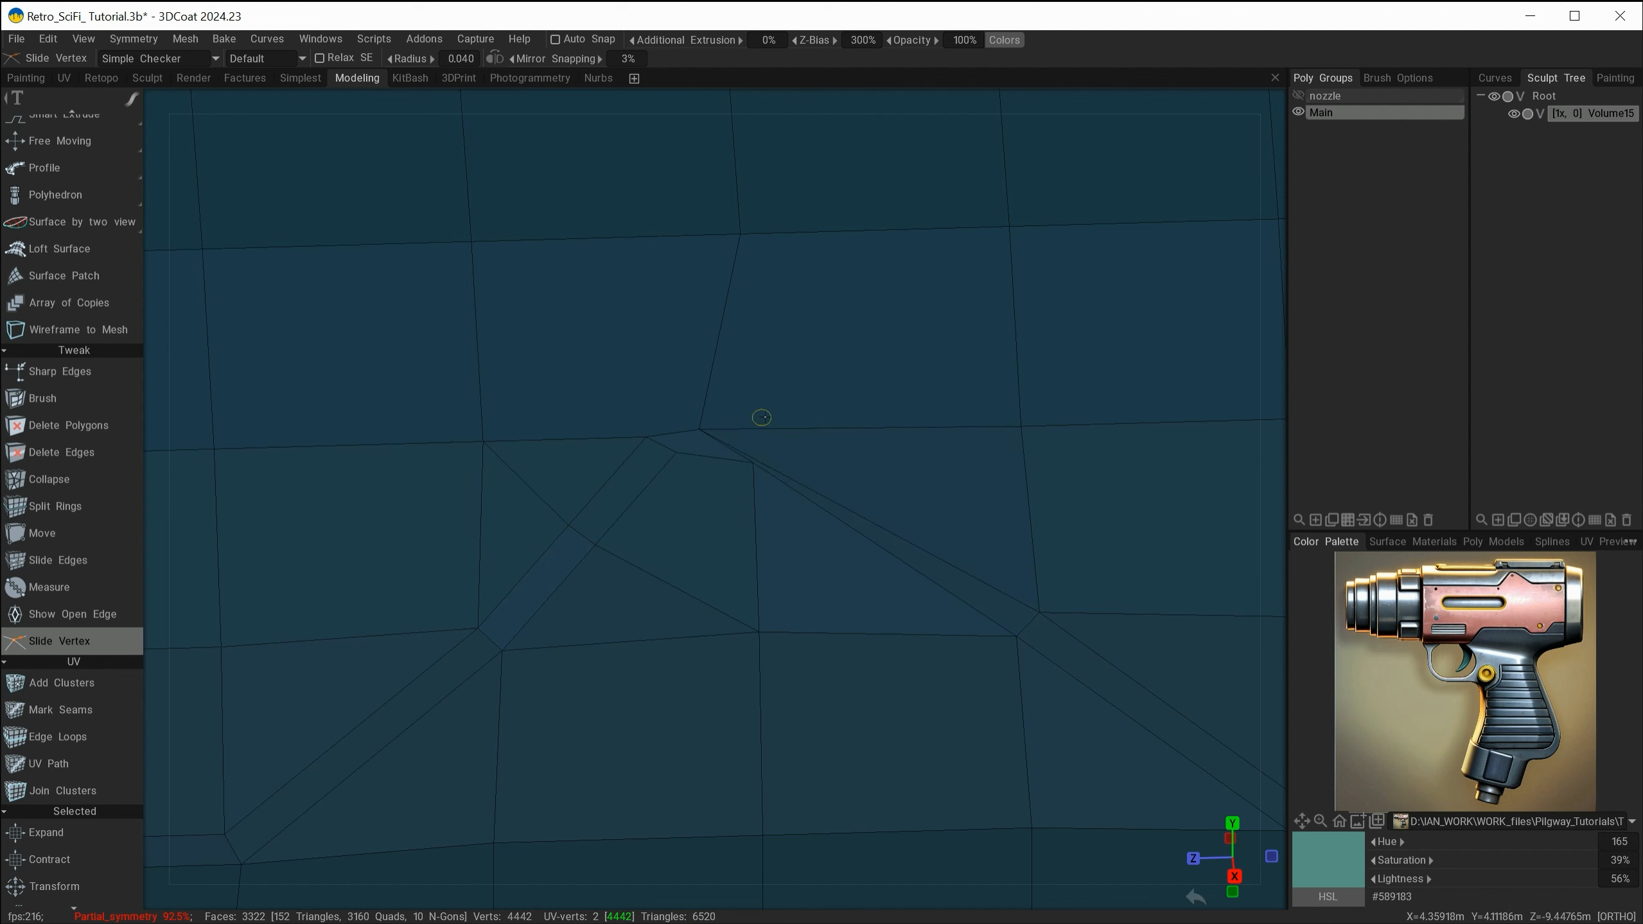
drag(761, 418, 941, 495)
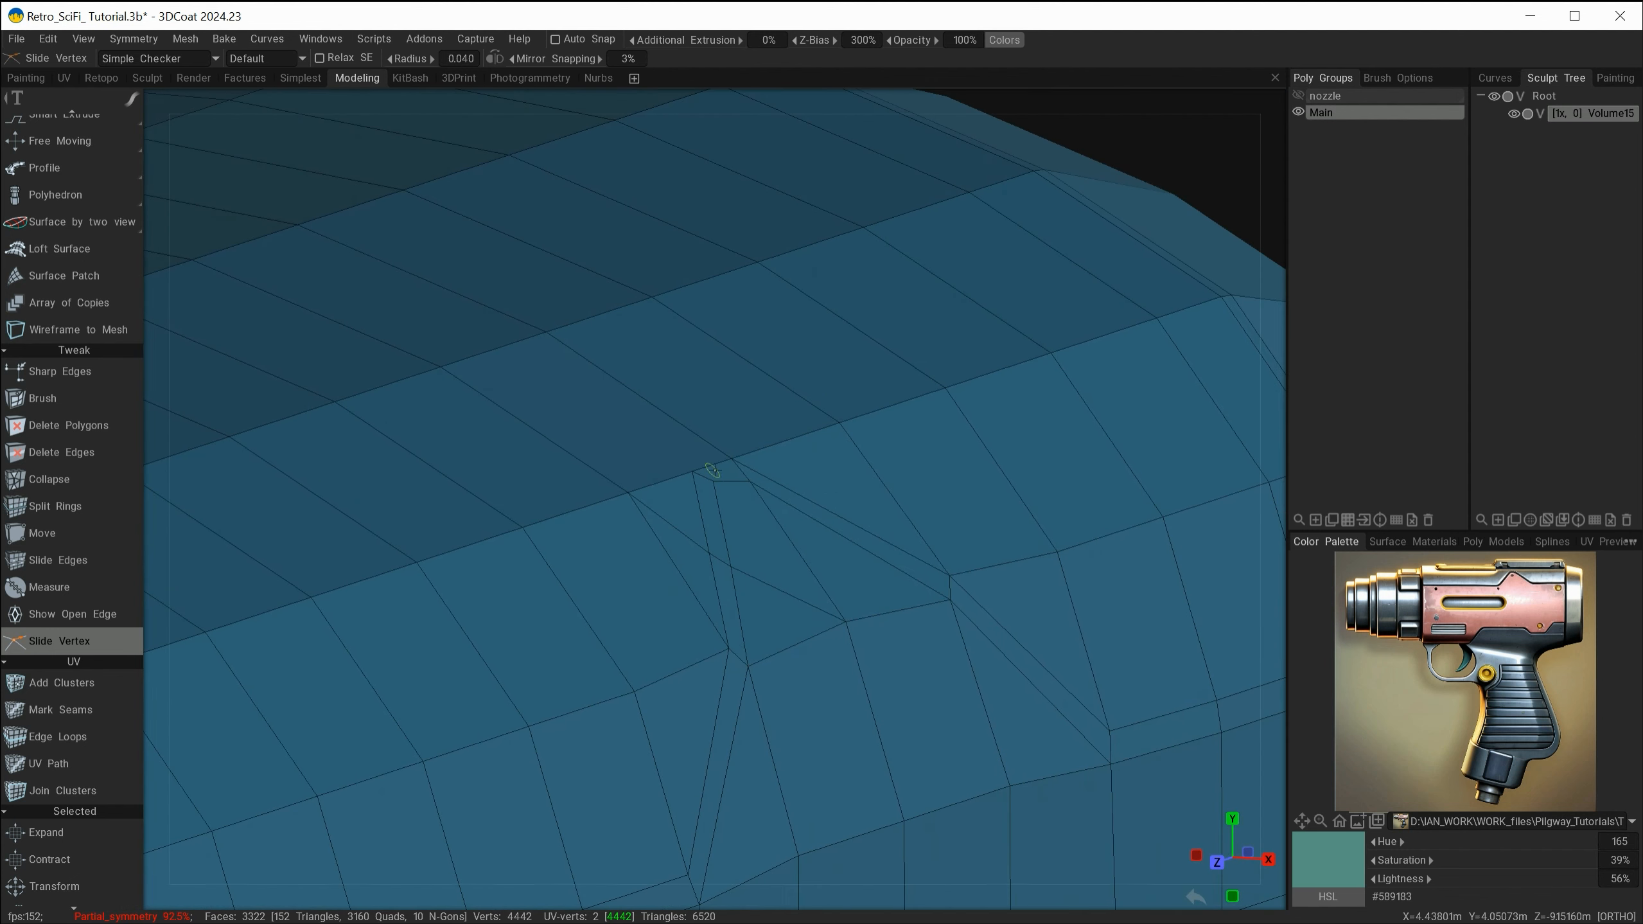
- Slide the inner and outer vertices of the upper peak to even out the strip's width across its short flat top
mouse_move(961, 401)
alt+mouse_down()
mouse_move(835, 547)
mouse_move(703, 559)
mouse_move(686, 597)
mouse_move(944, 625)
mouse_move(947, 595)
mouse_move(836, 594)
mouse_move(765, 617)
mouse_move(704, 539)
mouse_move(709, 519)
alt+mouse_up()
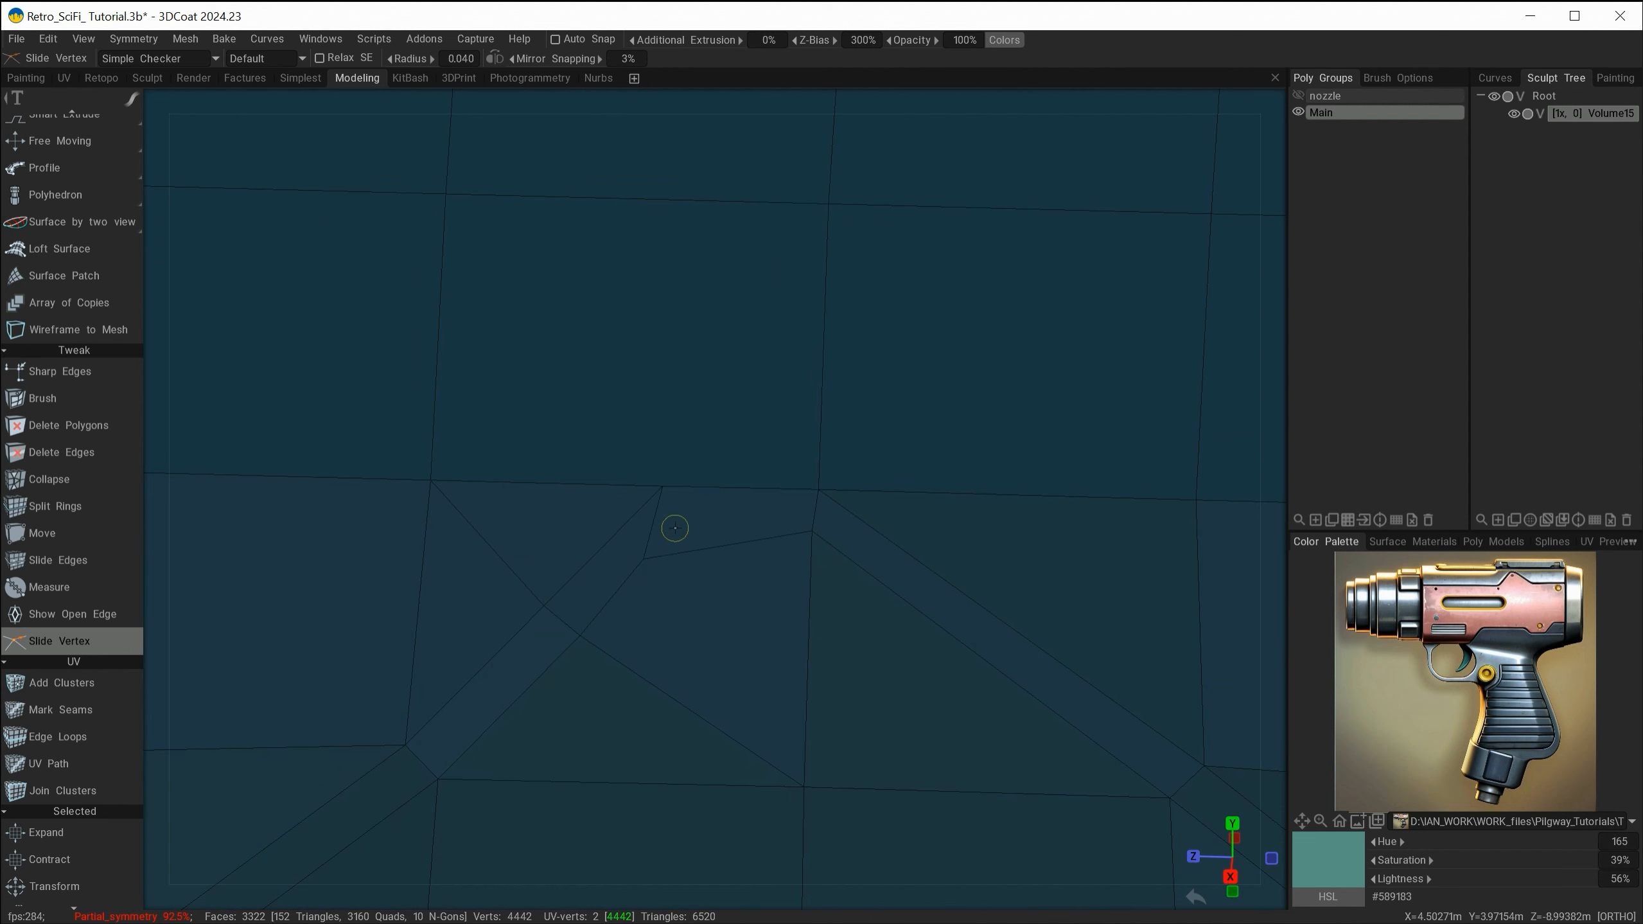
mouse_move(675, 537)
alt+mouse_down()
mouse_move(800, 685)
mouse_move(590, 631)
mouse_move(539, 664)
mouse_move(658, 751)
mouse_move(789, 685)
mouse_move(782, 729)
mouse_move(674, 649)
alt+mouse_up()
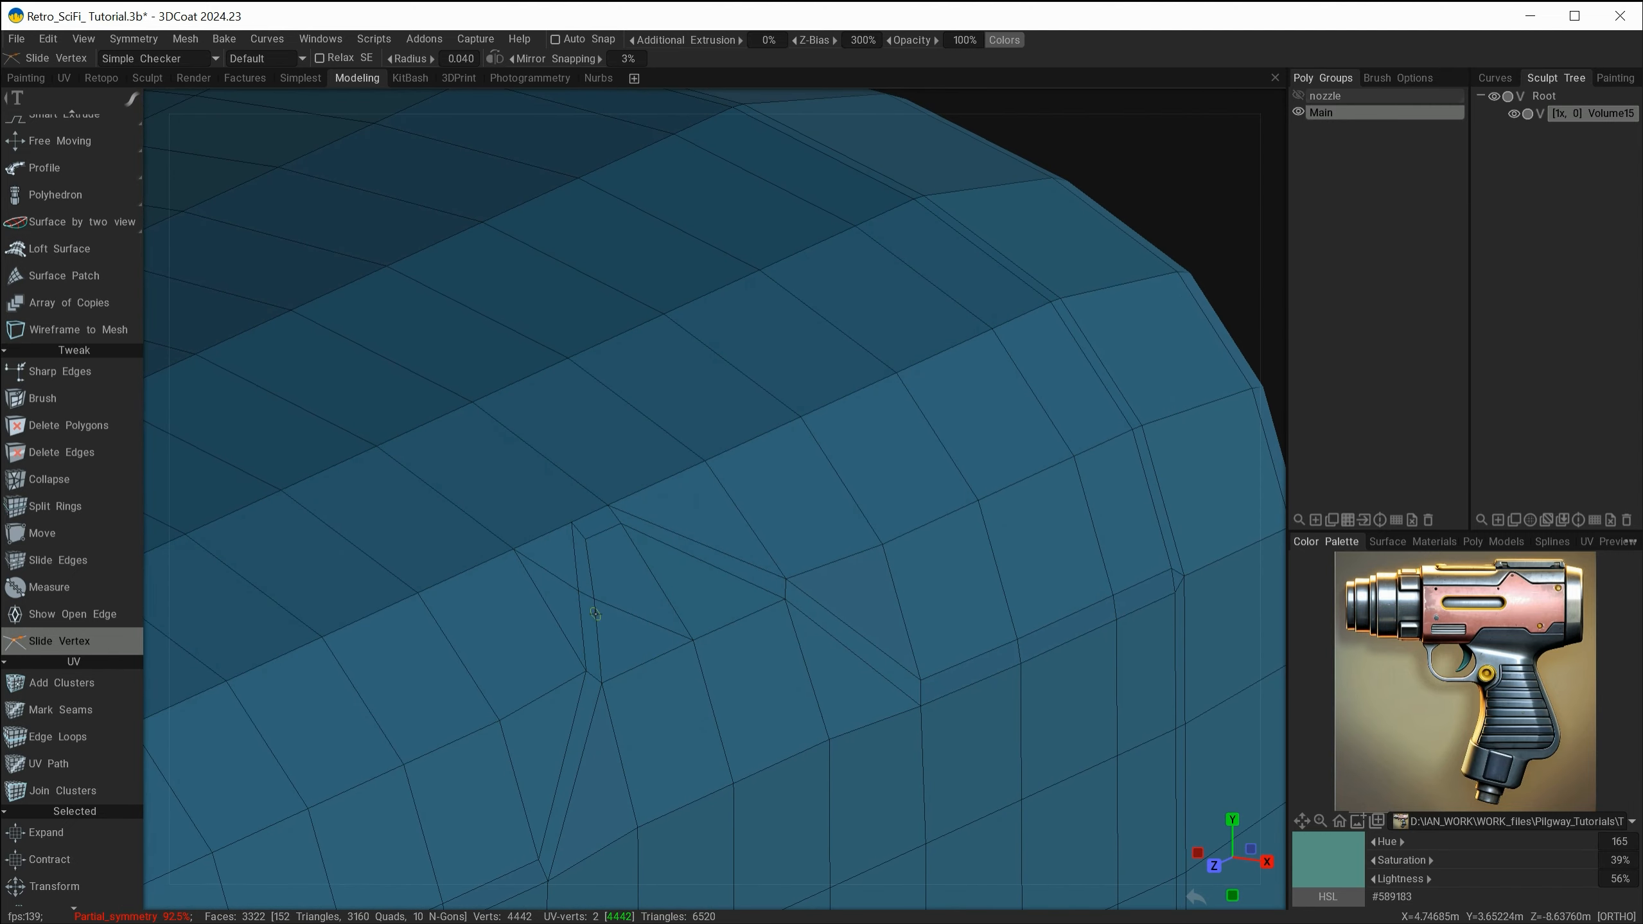
alt+drag(776, 653, 627, 559)
alt+middle_drag(627, 559, 758, 567)
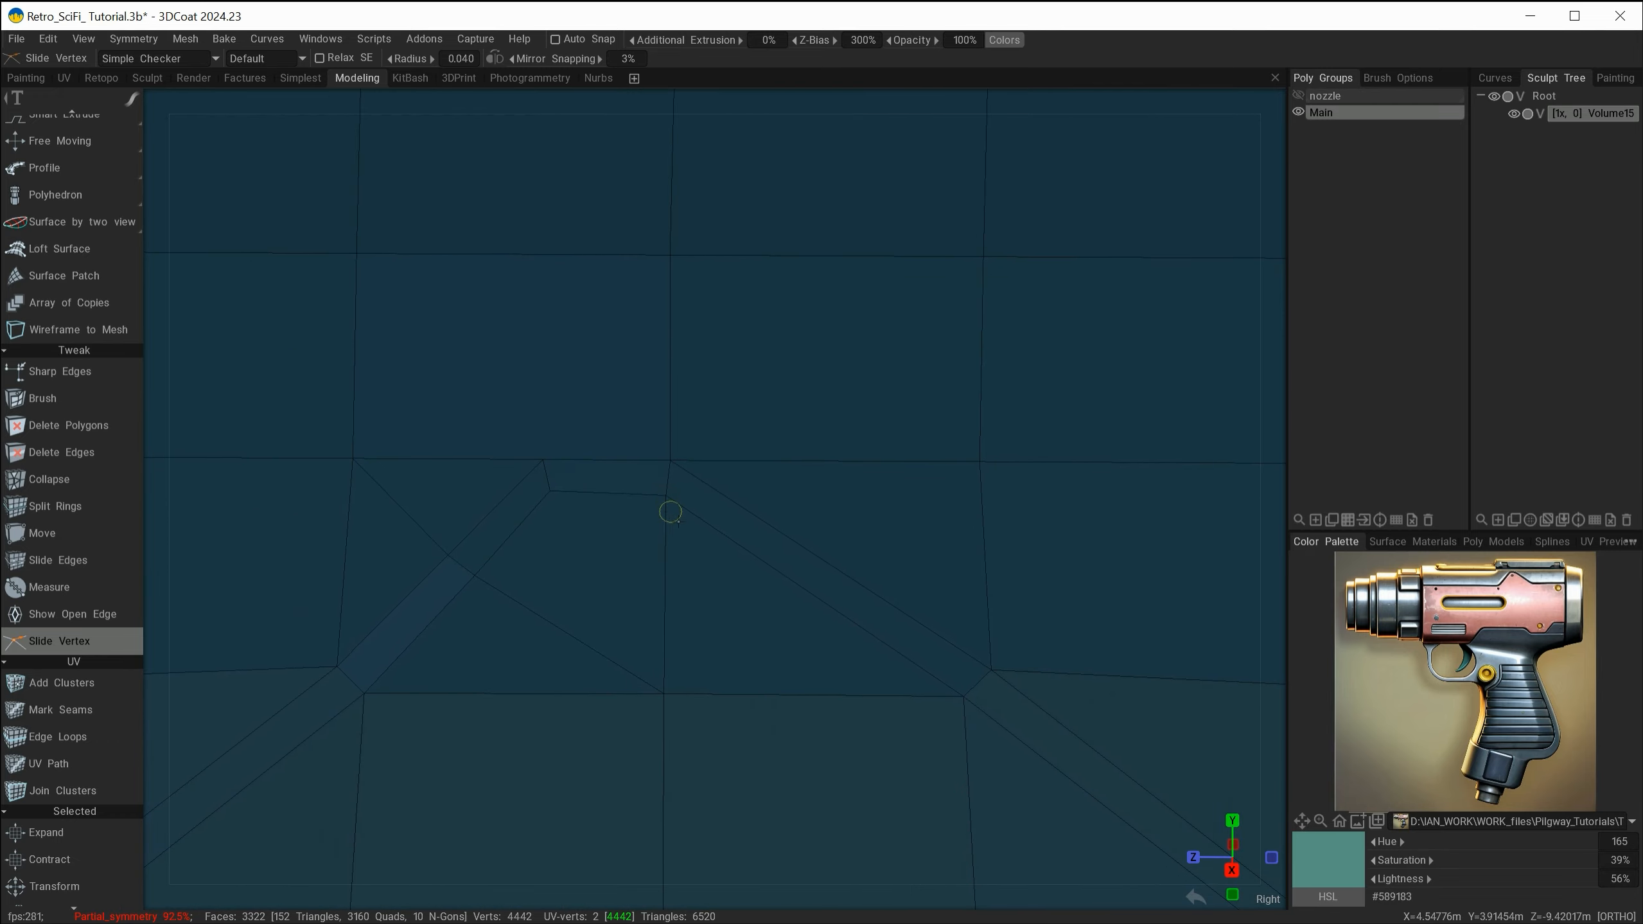
alt+drag(671, 513, 532, 505)
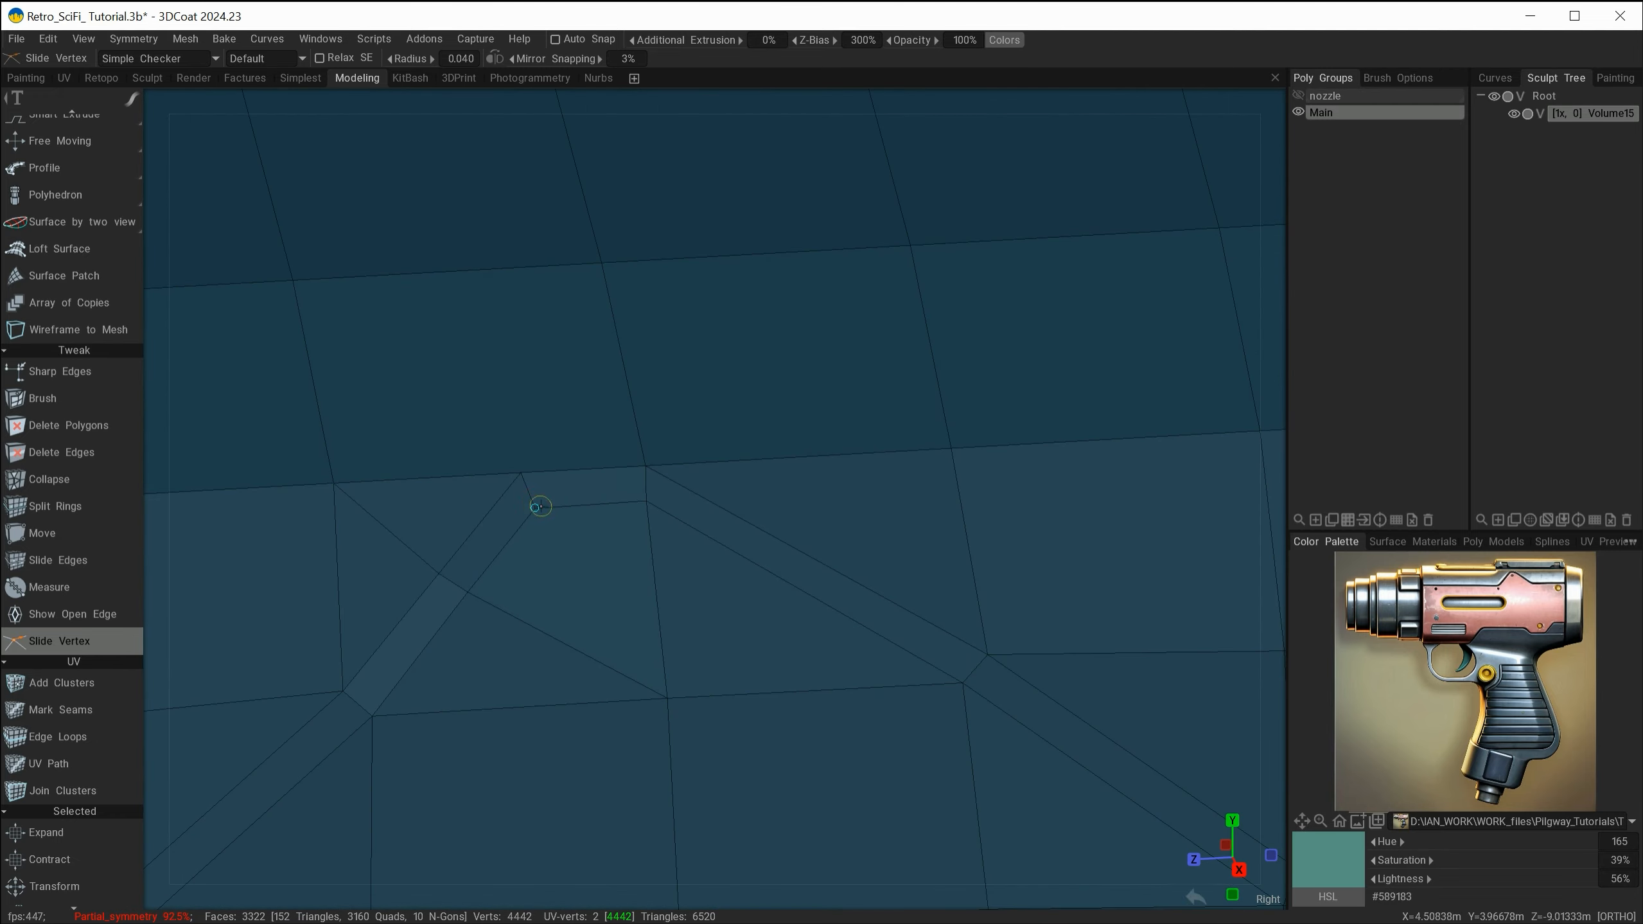
alt+drag(642, 503, 469, 583)
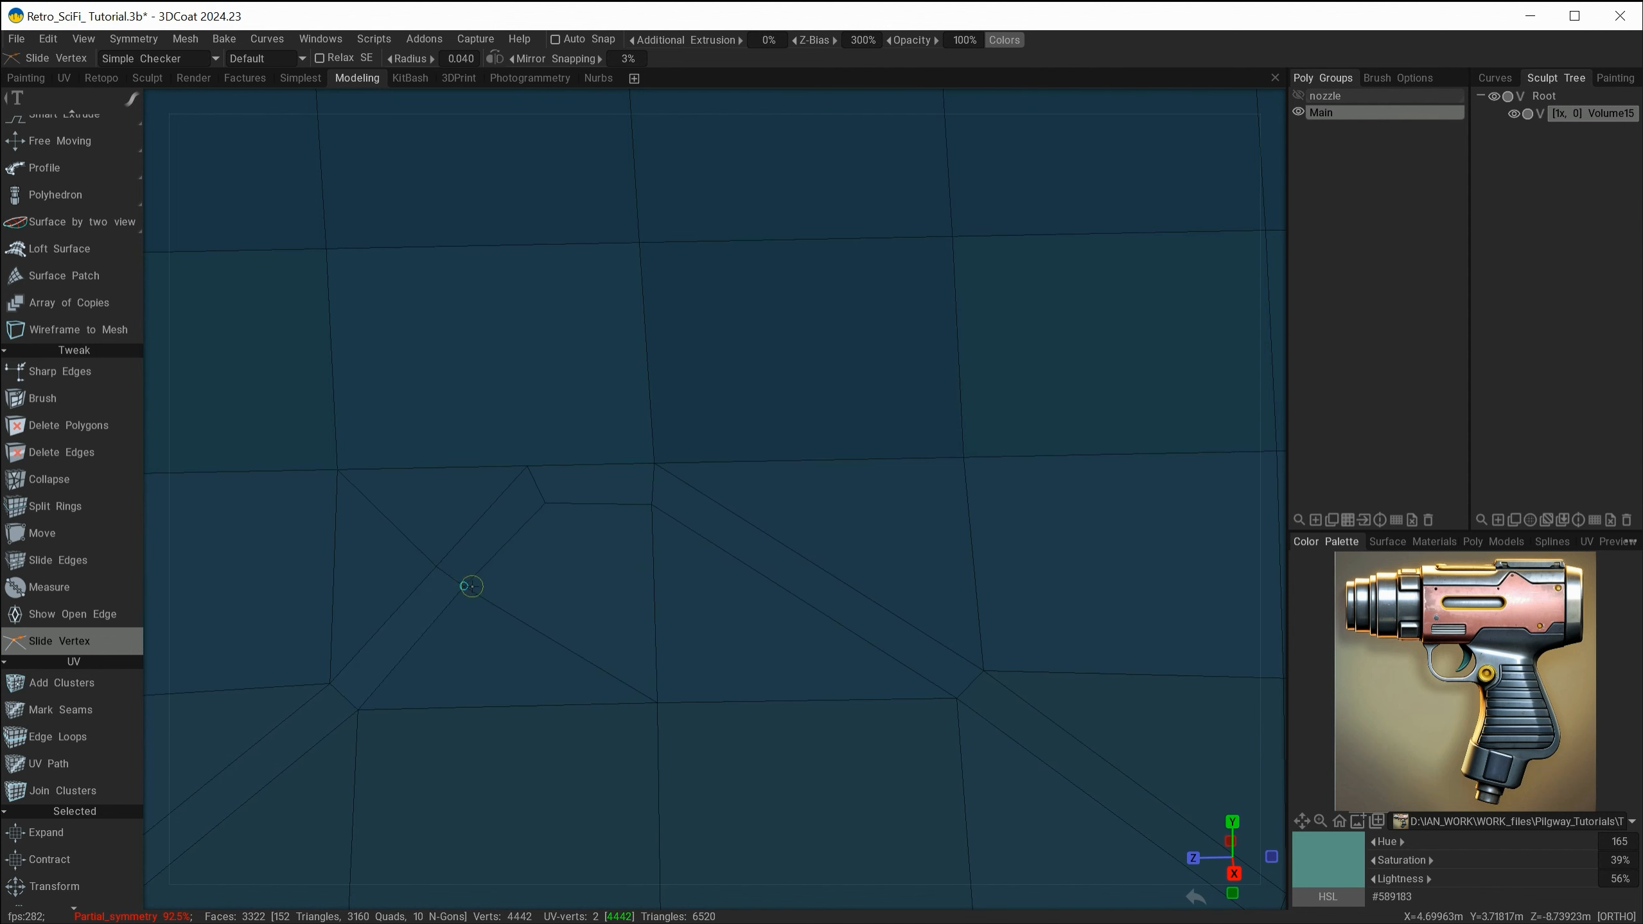
- Slide the vertex where the support edge meets the strip's front diagonal slightly to straighten the diagonal
alt+right_drag(546, 660, 594, 701)
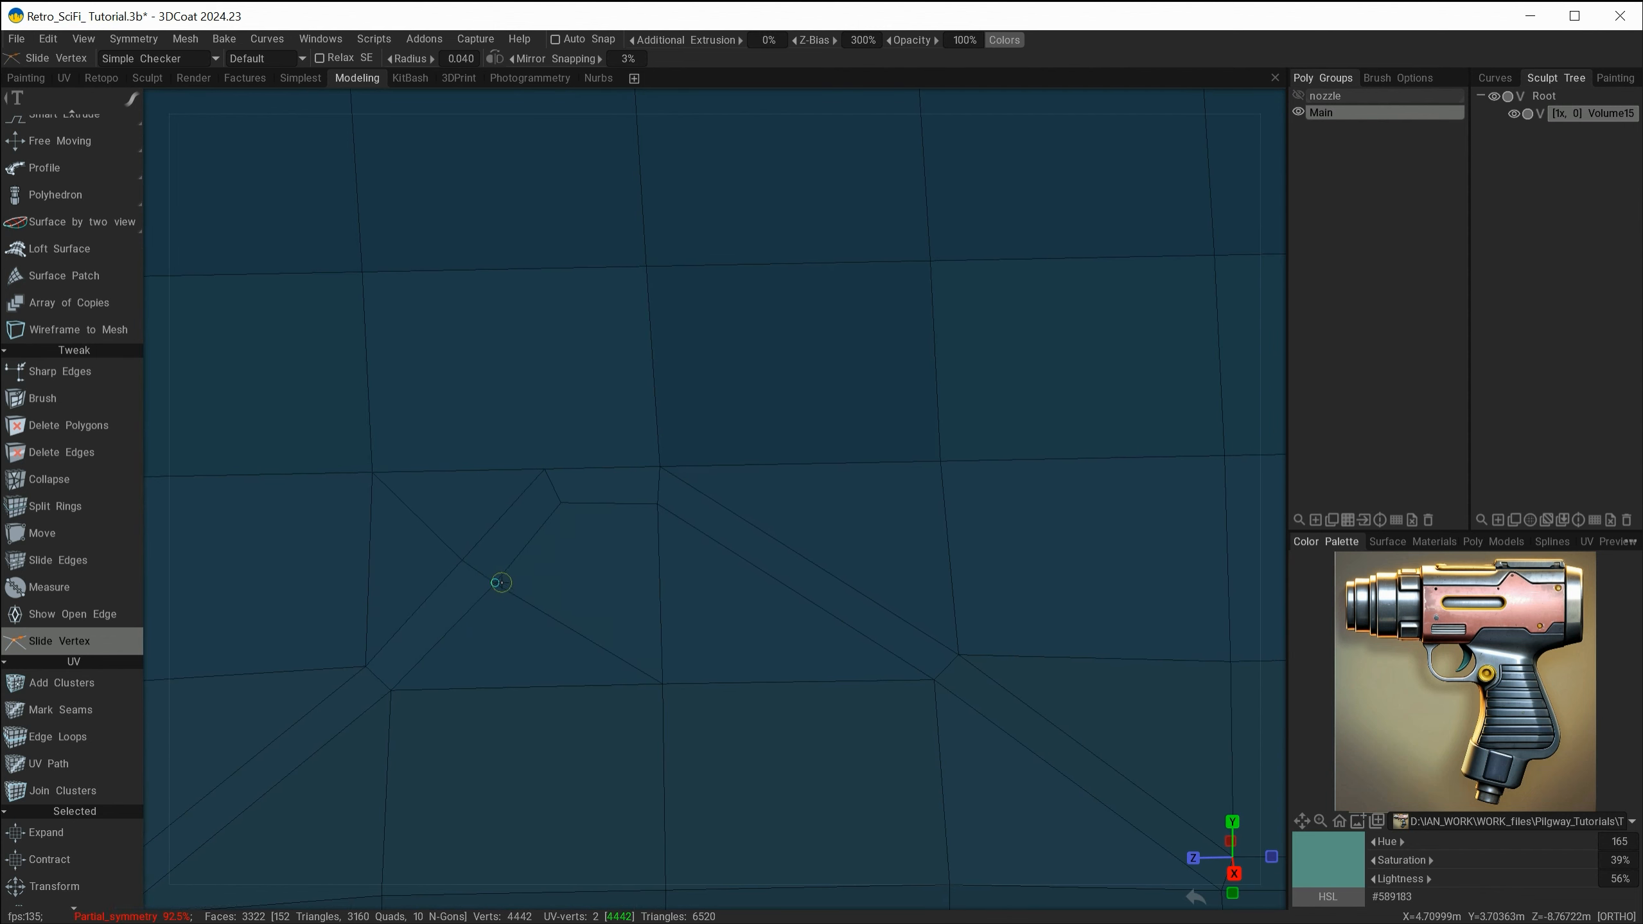
alt+right_drag(501, 582, 622, 688)
alt+middle_drag(622, 689, 841, 609)
drag(786, 583, 771, 584)
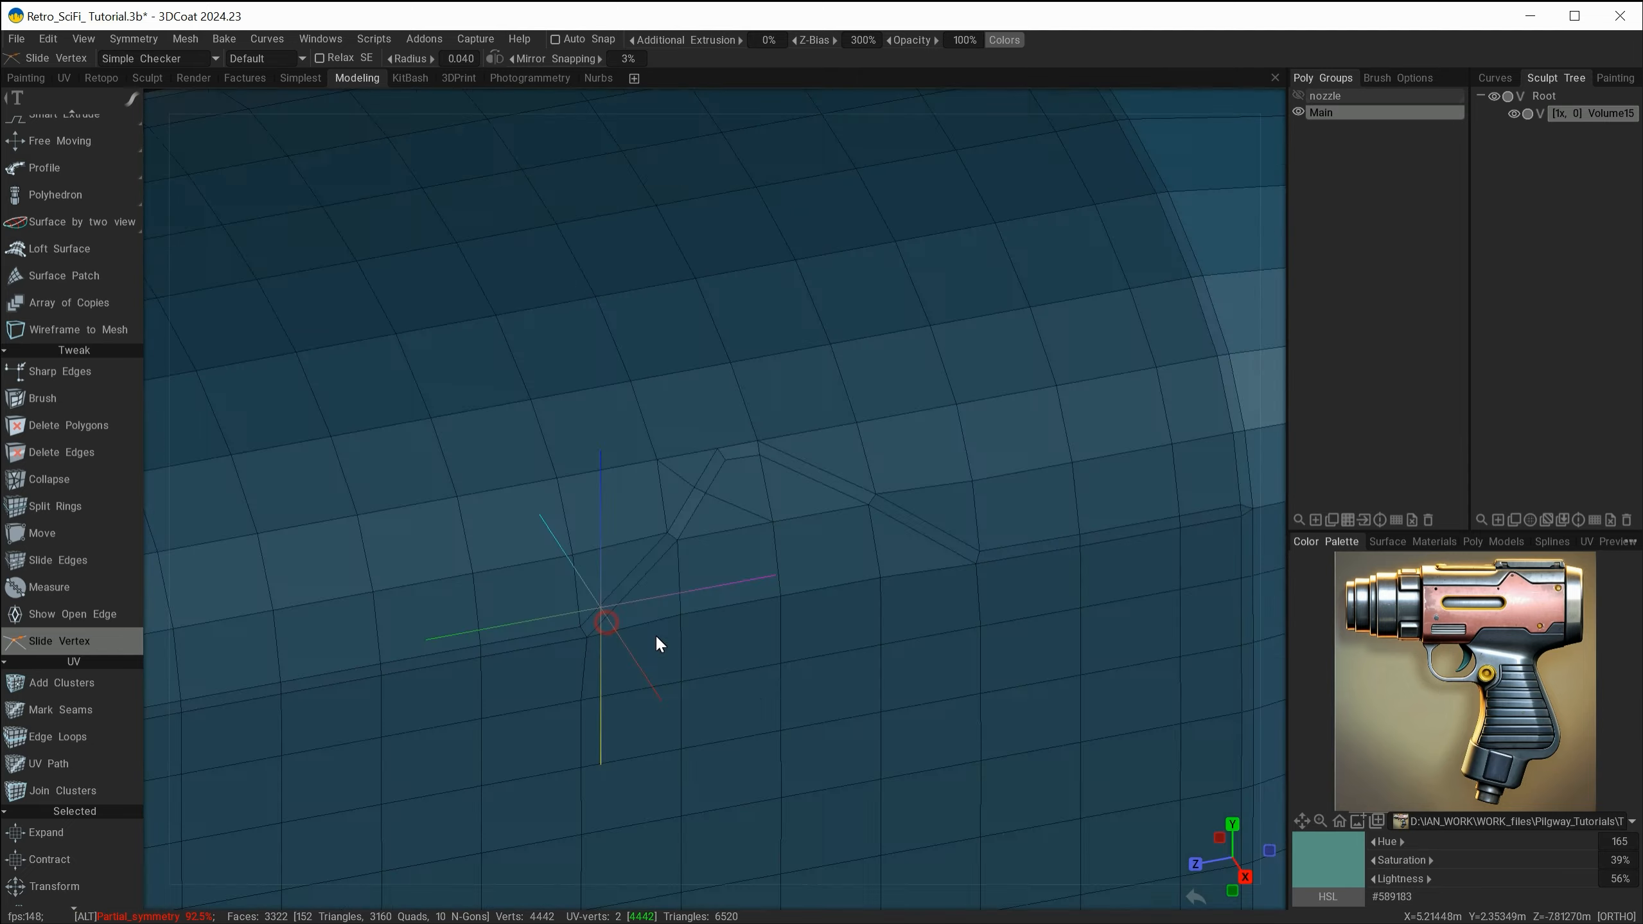
alt+drag(656, 637, 606, 623)
alt+right_drag(737, 598, 653, 640)
alt+middle_drag(690, 639, 727, 554)
alt+drag(726, 554, 786, 555)
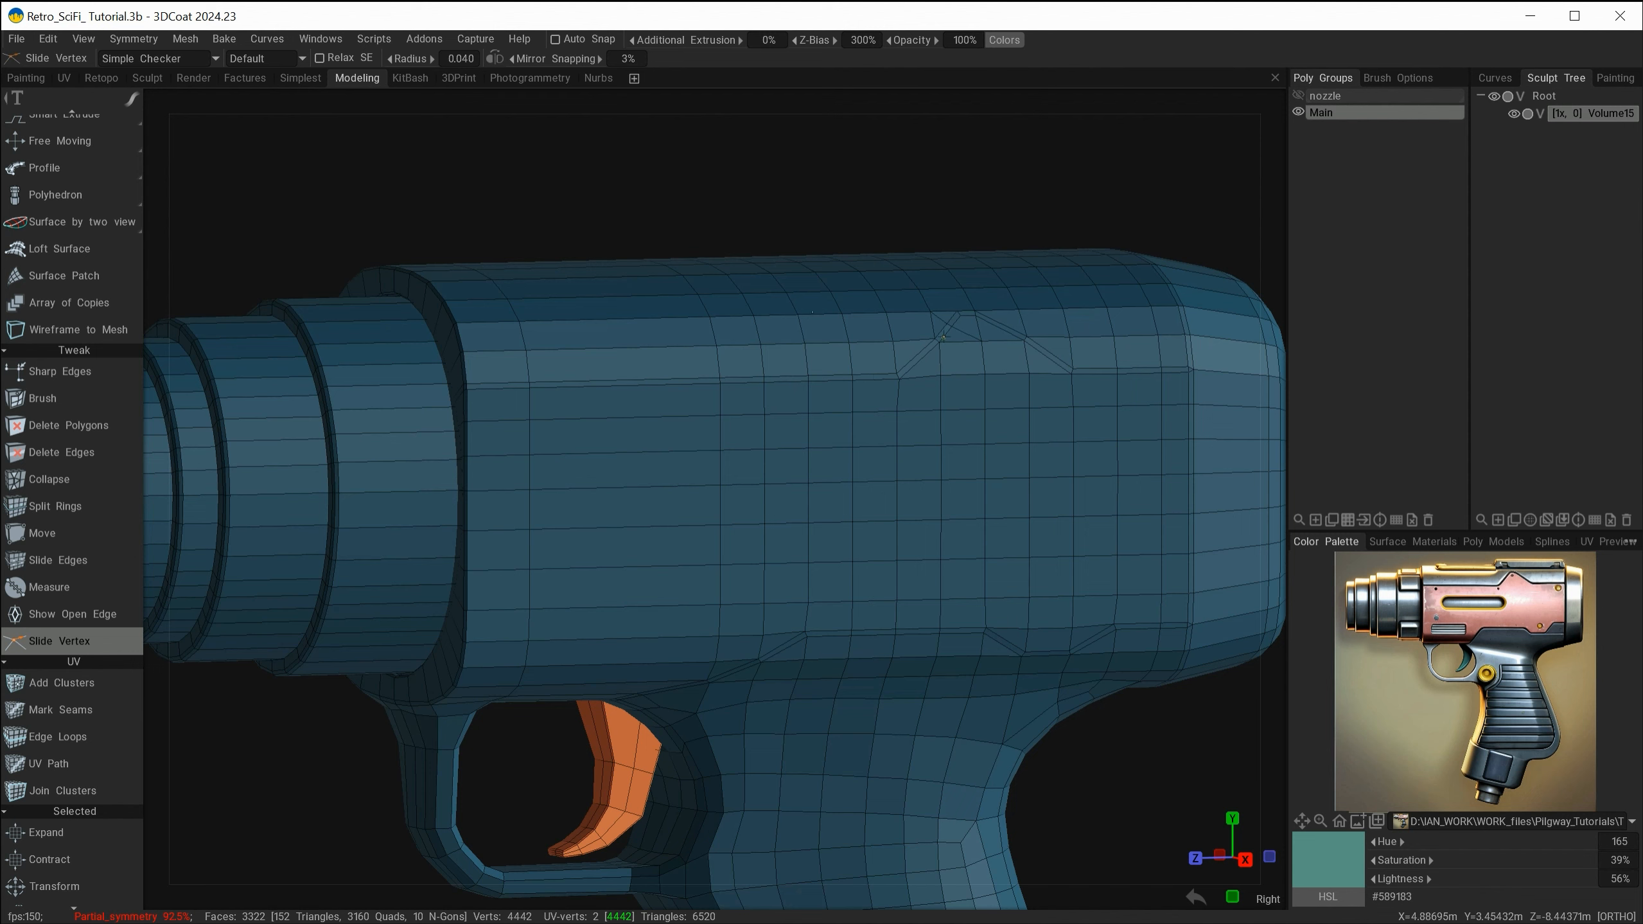
- Switch to face selection and select the loop of narrow beveled strip faces along the body's upper side
alt+right_drag(658, 395, 746, 509)
alt+middle_drag(761, 508, 845, 614)
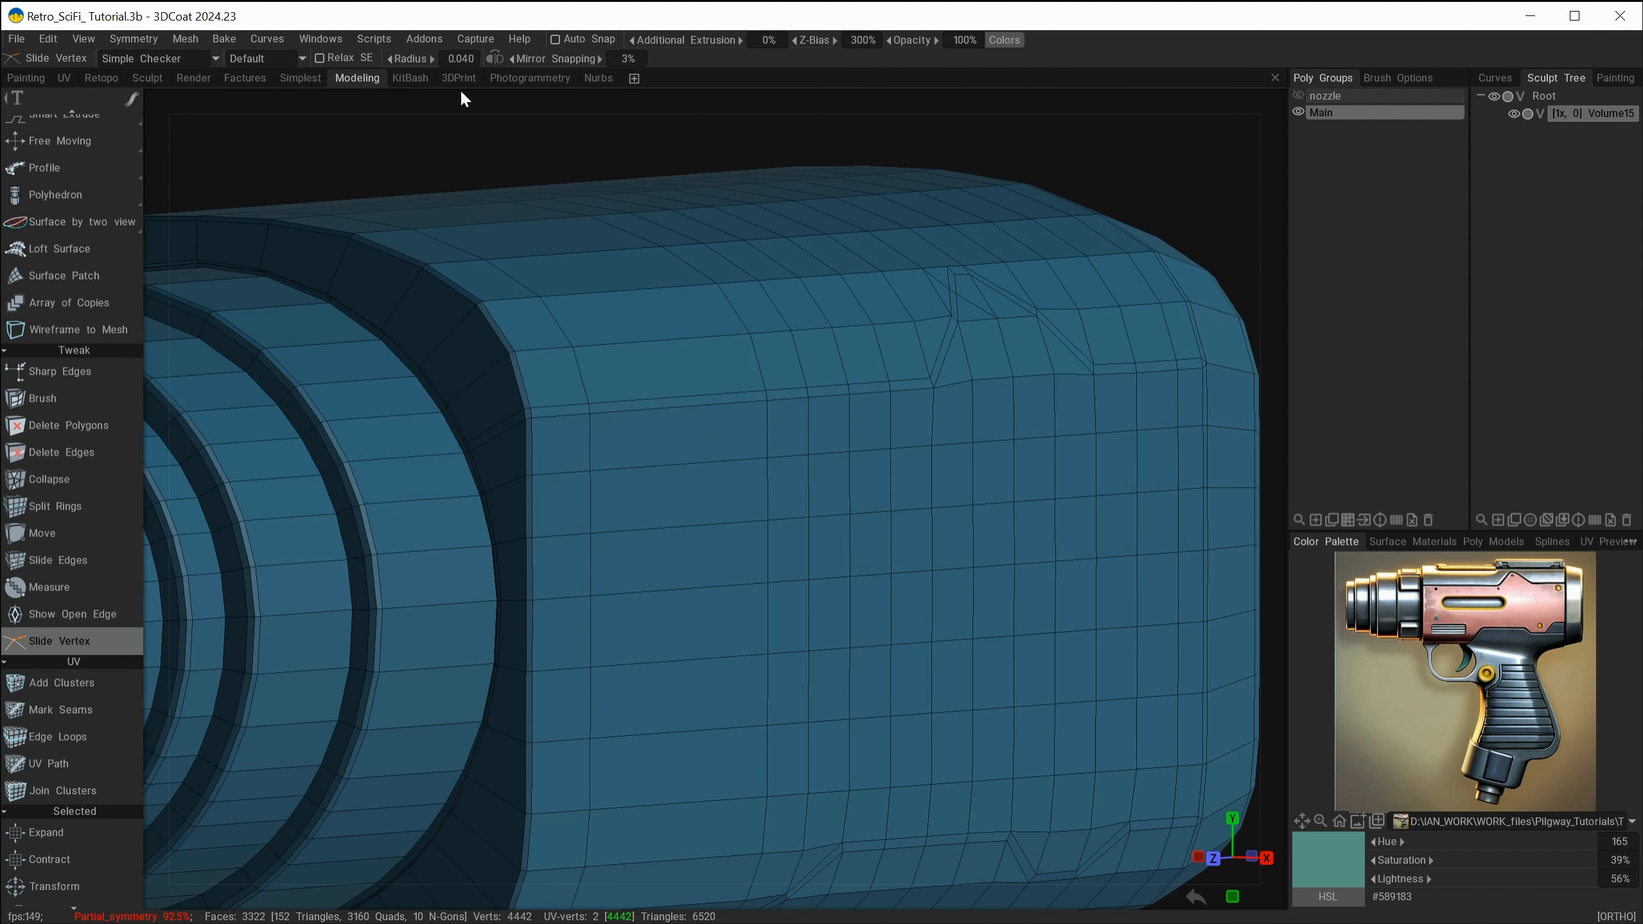
scroll(73, 186, up, 5)
click(65, 170)
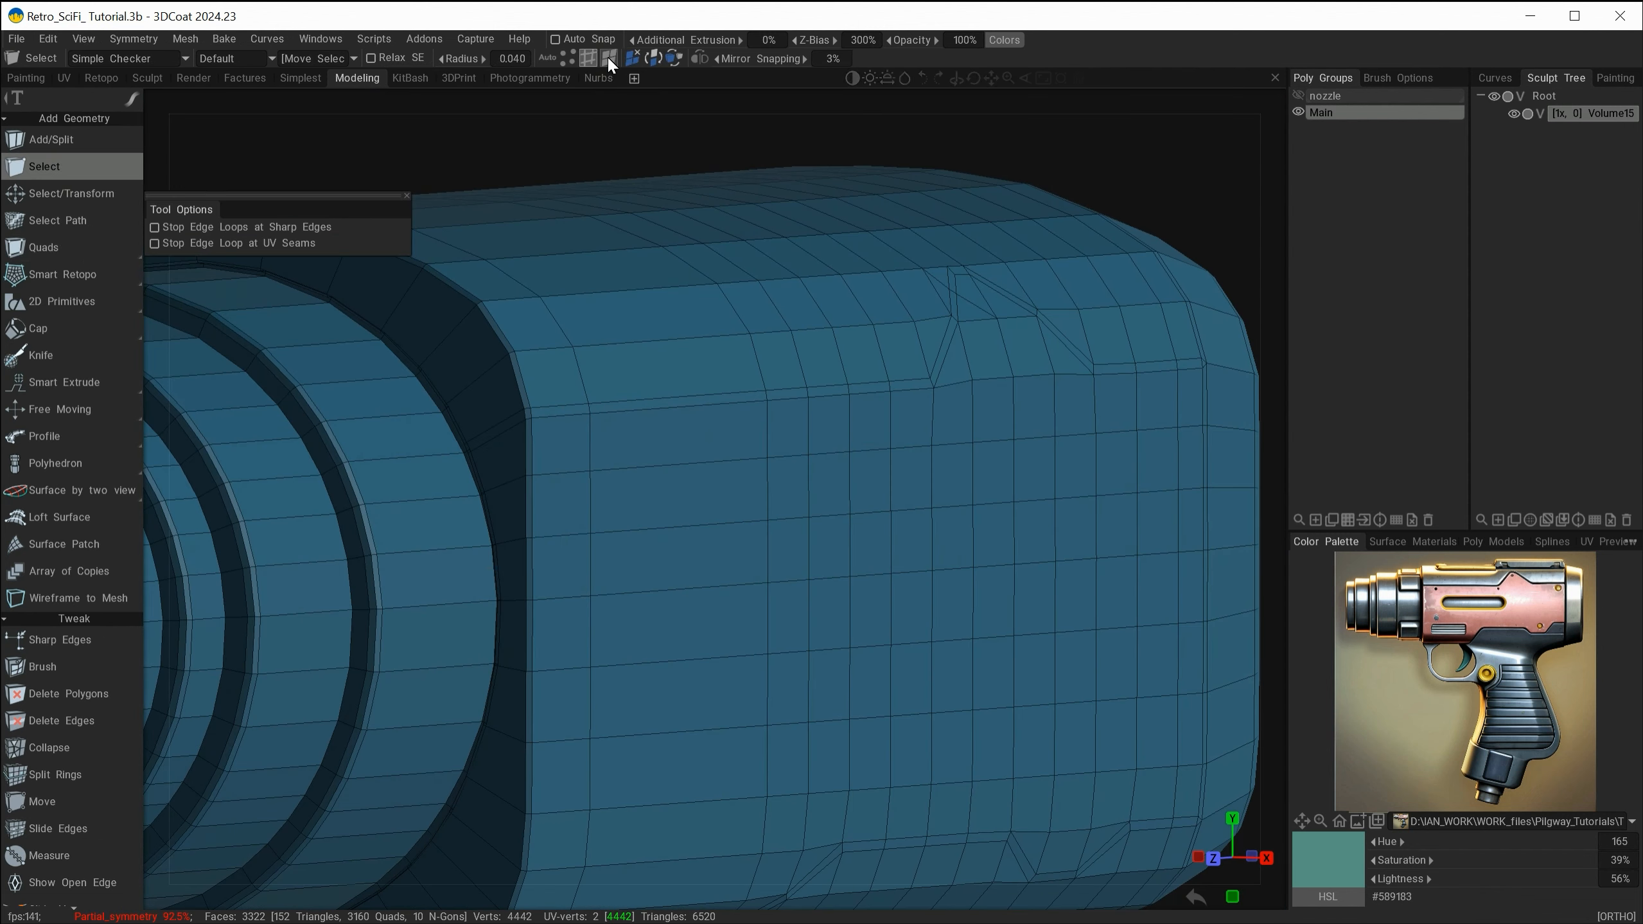
double_click(637, 406)
alt+drag(693, 525, 399, 517)
alt+middle_drag(984, 531, 891, 532)
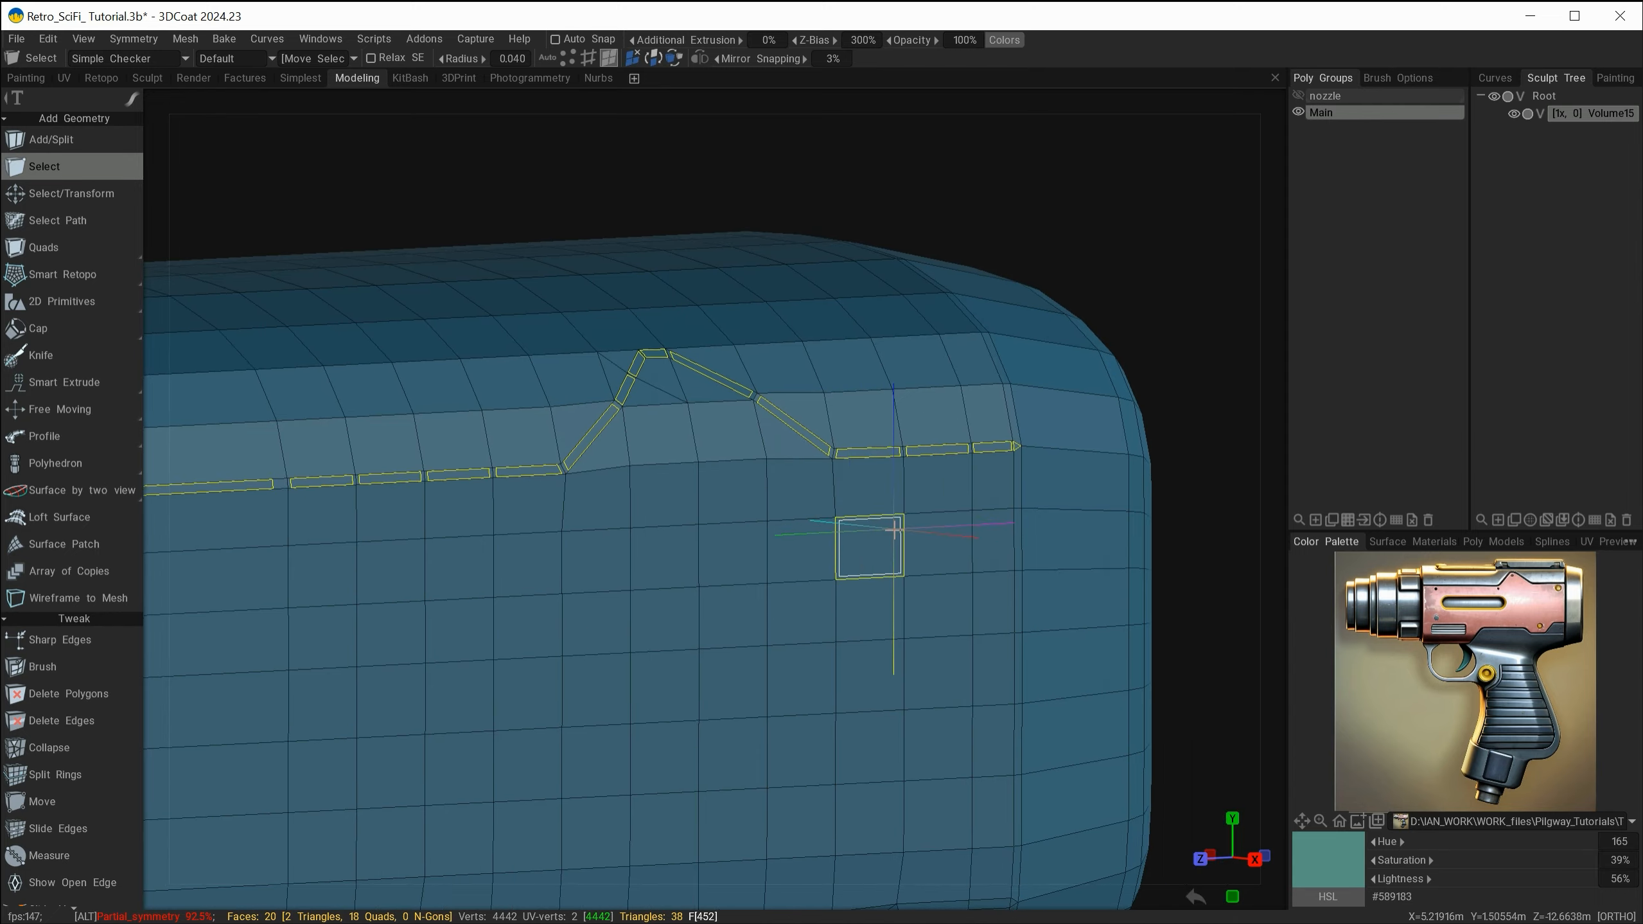
- Add the narrow beveled faces of the strip running around the body's rear to the face selection
alt+shift+drag(892, 532, 763, 525)
shift+drag(1046, 435, 1067, 219)
shift+drag(1067, 219, 1045, 900)
alt+right_drag(1022, 763, 916, 648)
alt+middle_drag(915, 648, 796, 763)
alt+right_drag(957, 673, 936, 734)
alt+middle_drag(936, 734, 912, 624)
alt+drag(938, 672, 925, 602)
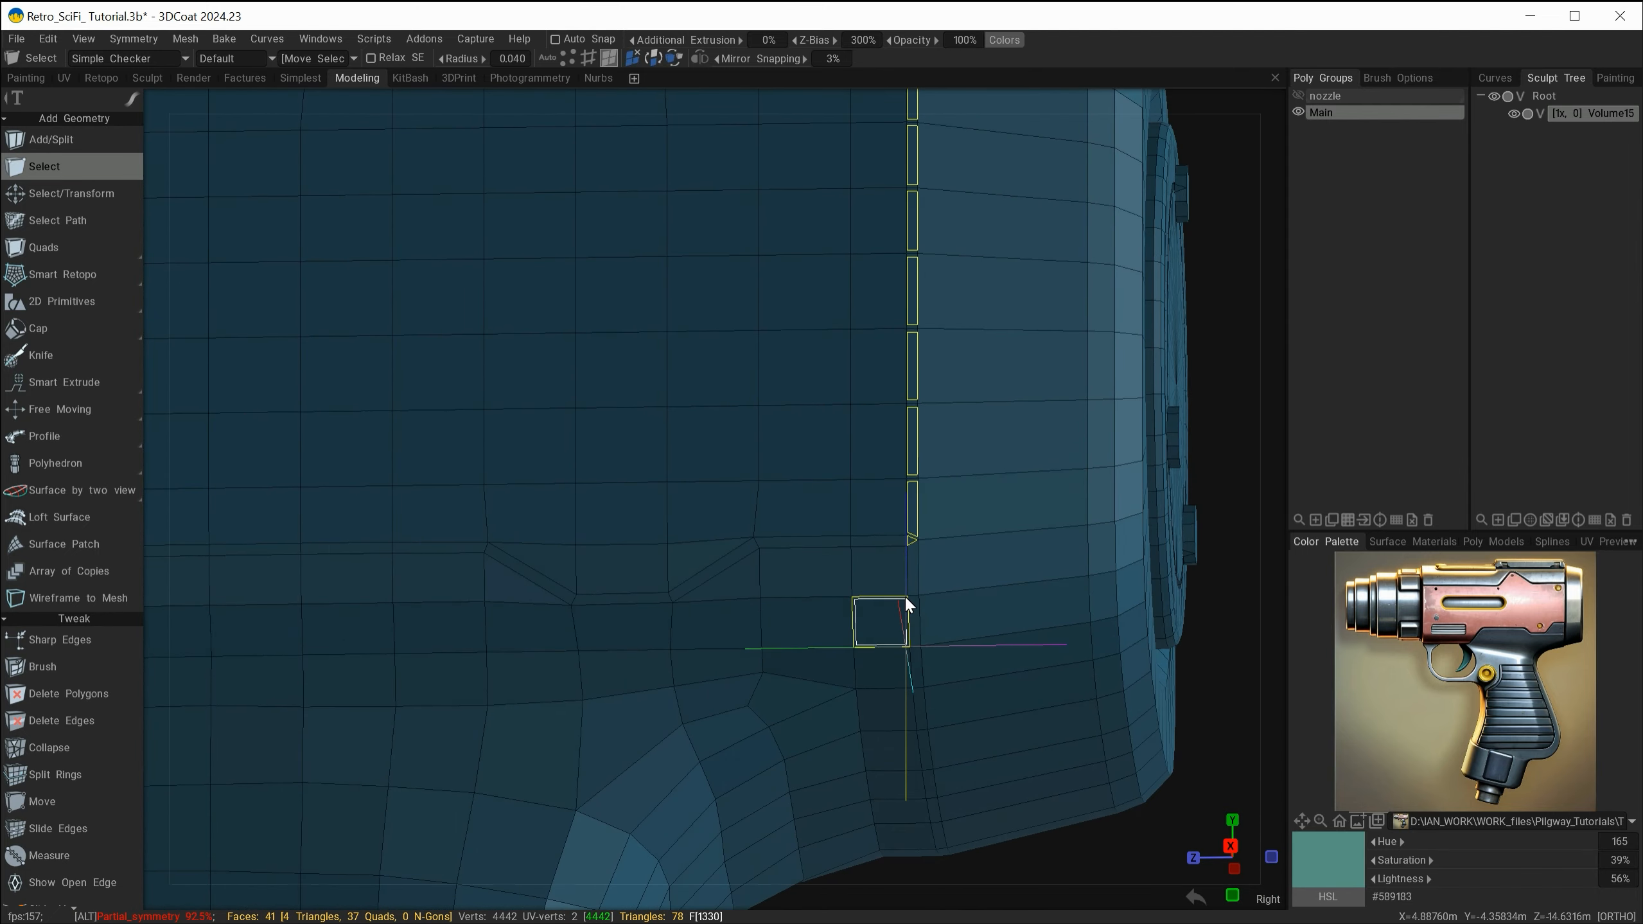
- Extend the face selection along the lower beveled strip on the same side, forward to the trigger guard
shift+click(880, 540)
shift+double_click(807, 542)
alt+right_drag(777, 550, 631, 612)
alt+drag(835, 540, 778, 532)
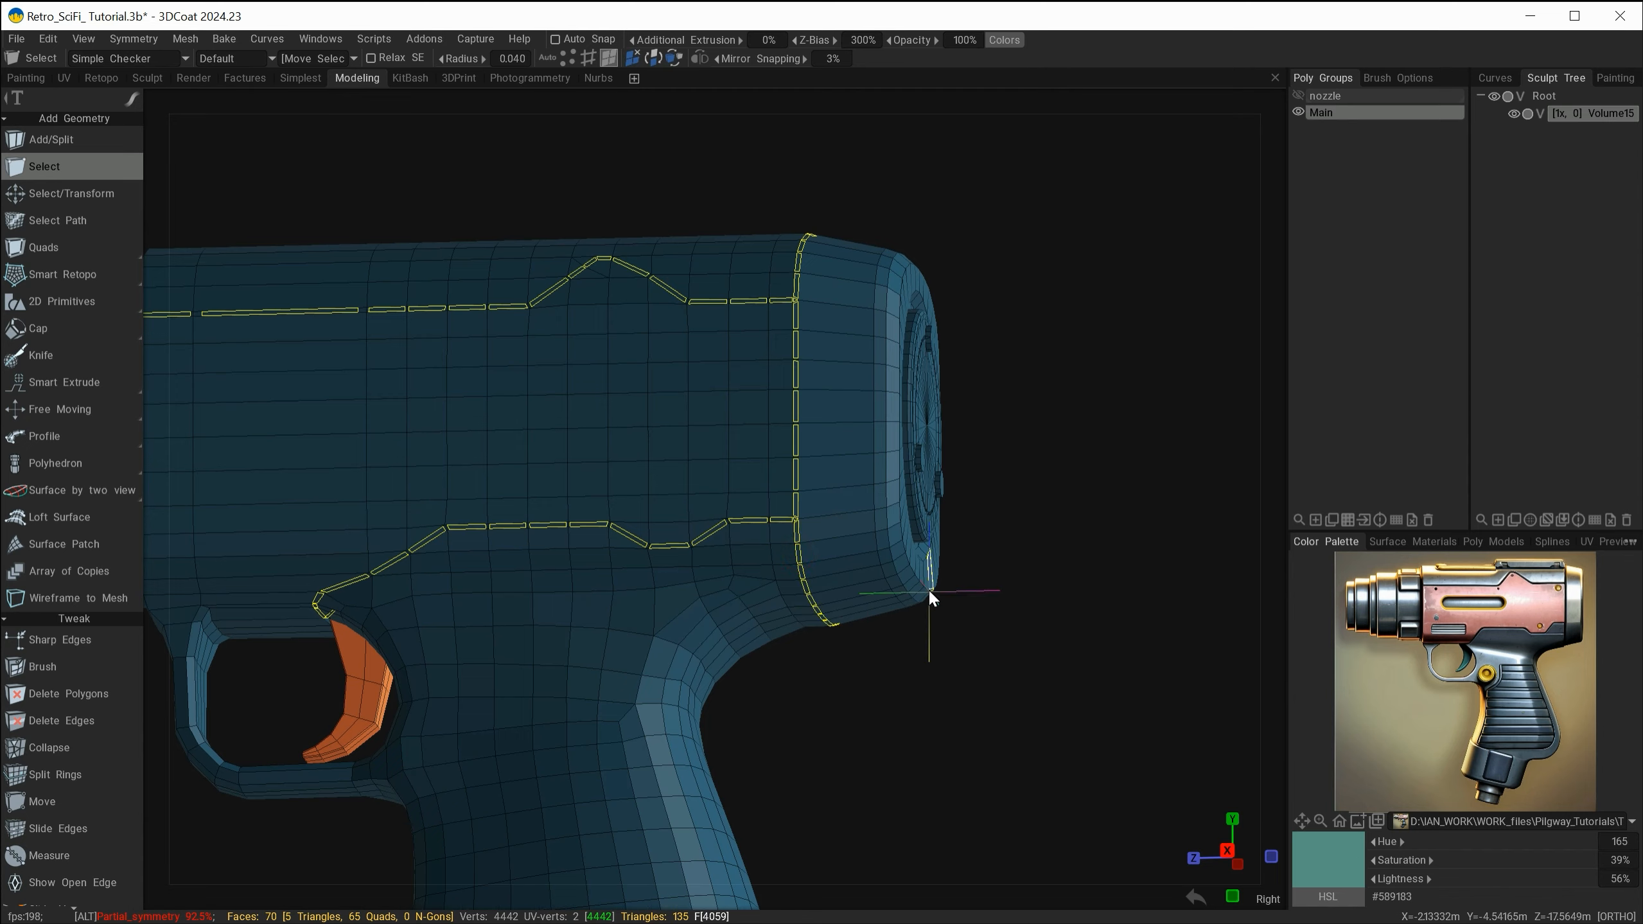
- Add the rest of the rear loop and the upper beveled strip on the body's opposite side to the selection
alt+drag(1197, 550, 996, 511)
shift+click(1054, 358)
shift+double_click(1052, 386)
alt+right_drag(1023, 426, 1093, 459)
alt+middle_drag(1094, 459, 485, 666)
shift+click(595, 488)
shift+double_click(634, 489)
- Add the lower beveled strip on the body's opposite side to the face selection
alt+middle_drag(637, 766, 624, 565)
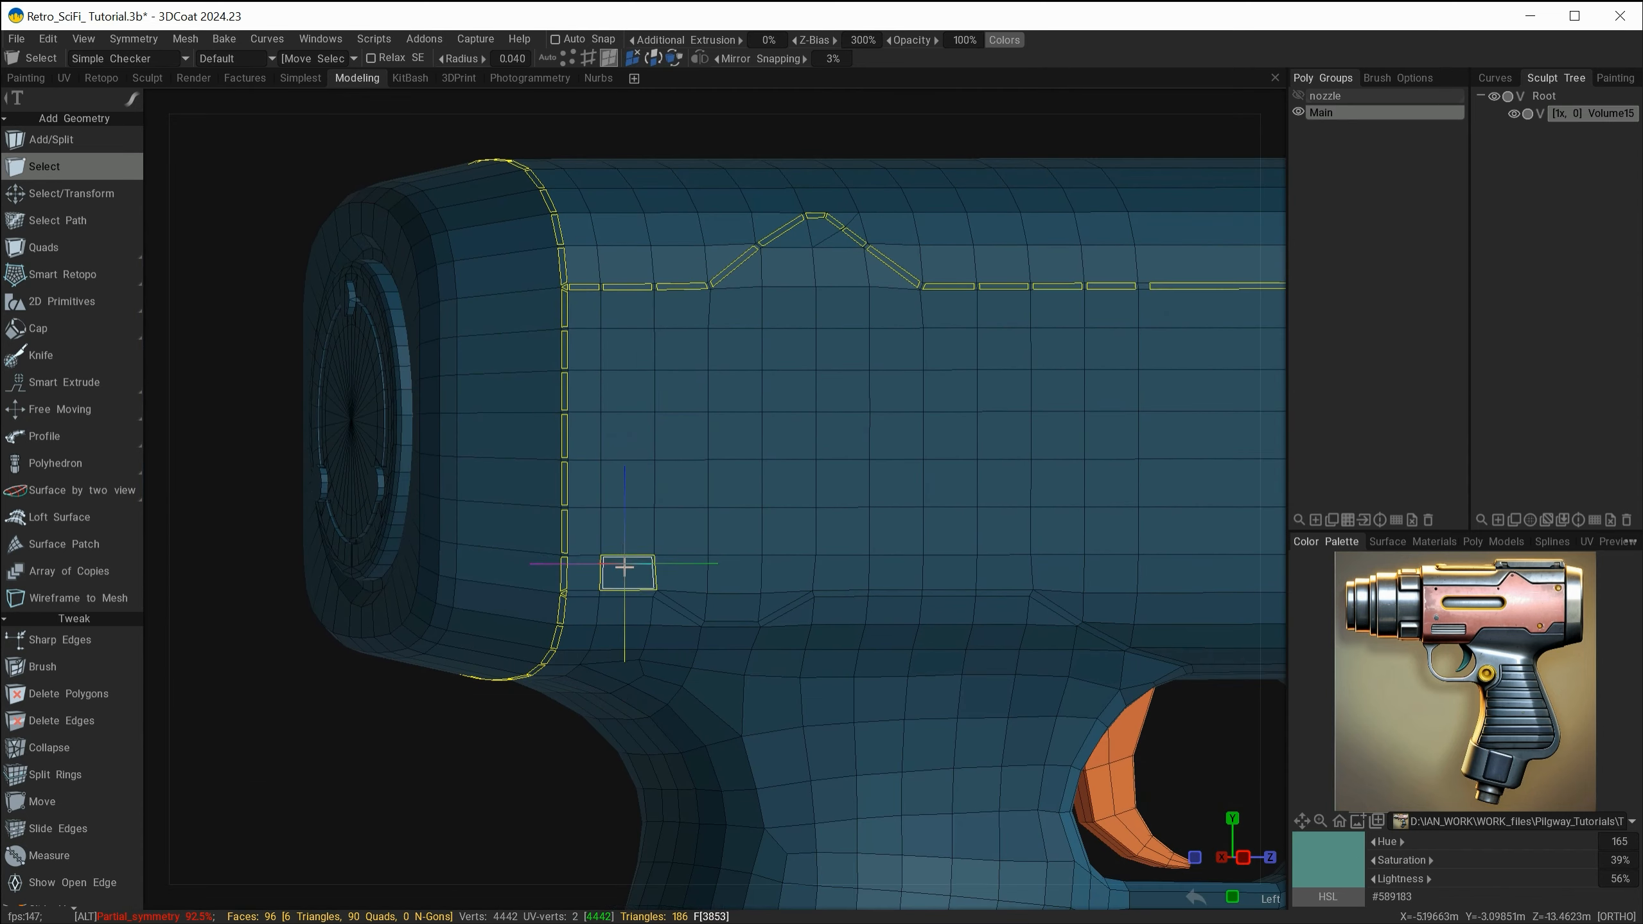
shift+click(591, 594)
shift+double_click(626, 594)
alt+right_drag(653, 591, 602, 605)
alt+drag(602, 605, 856, 630)
alt+right_drag(857, 630, 843, 623)
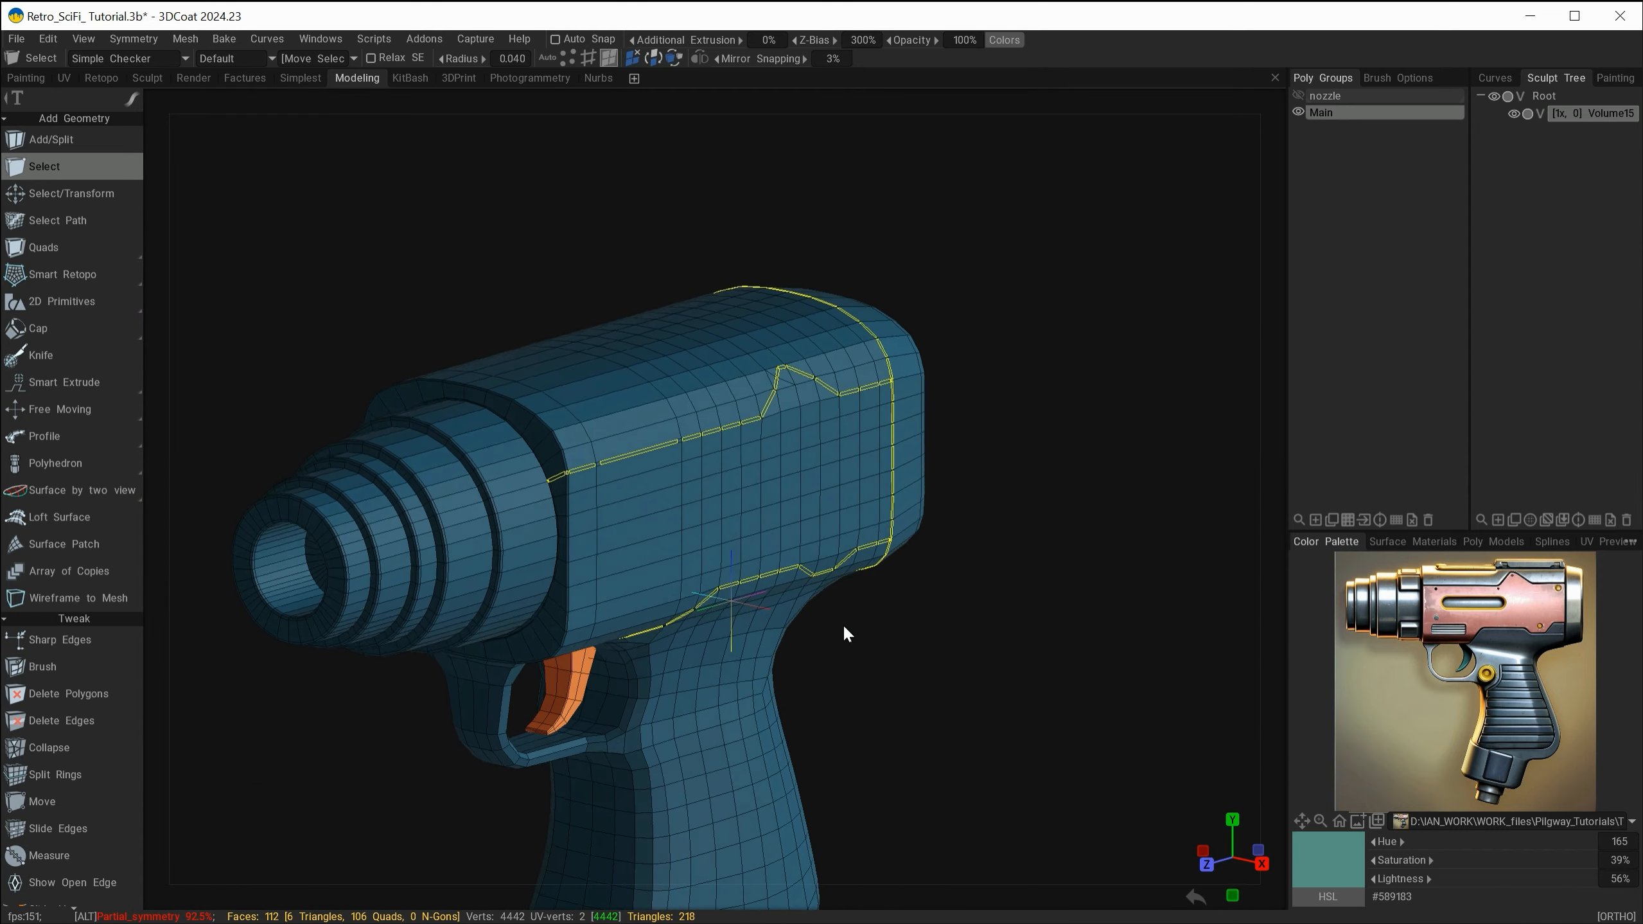
- Extrude the selected strip faces slightly inward with Smart Extrude to form panel-line grooves, and clear the selection
alt+drag(791, 604, 645, 532)
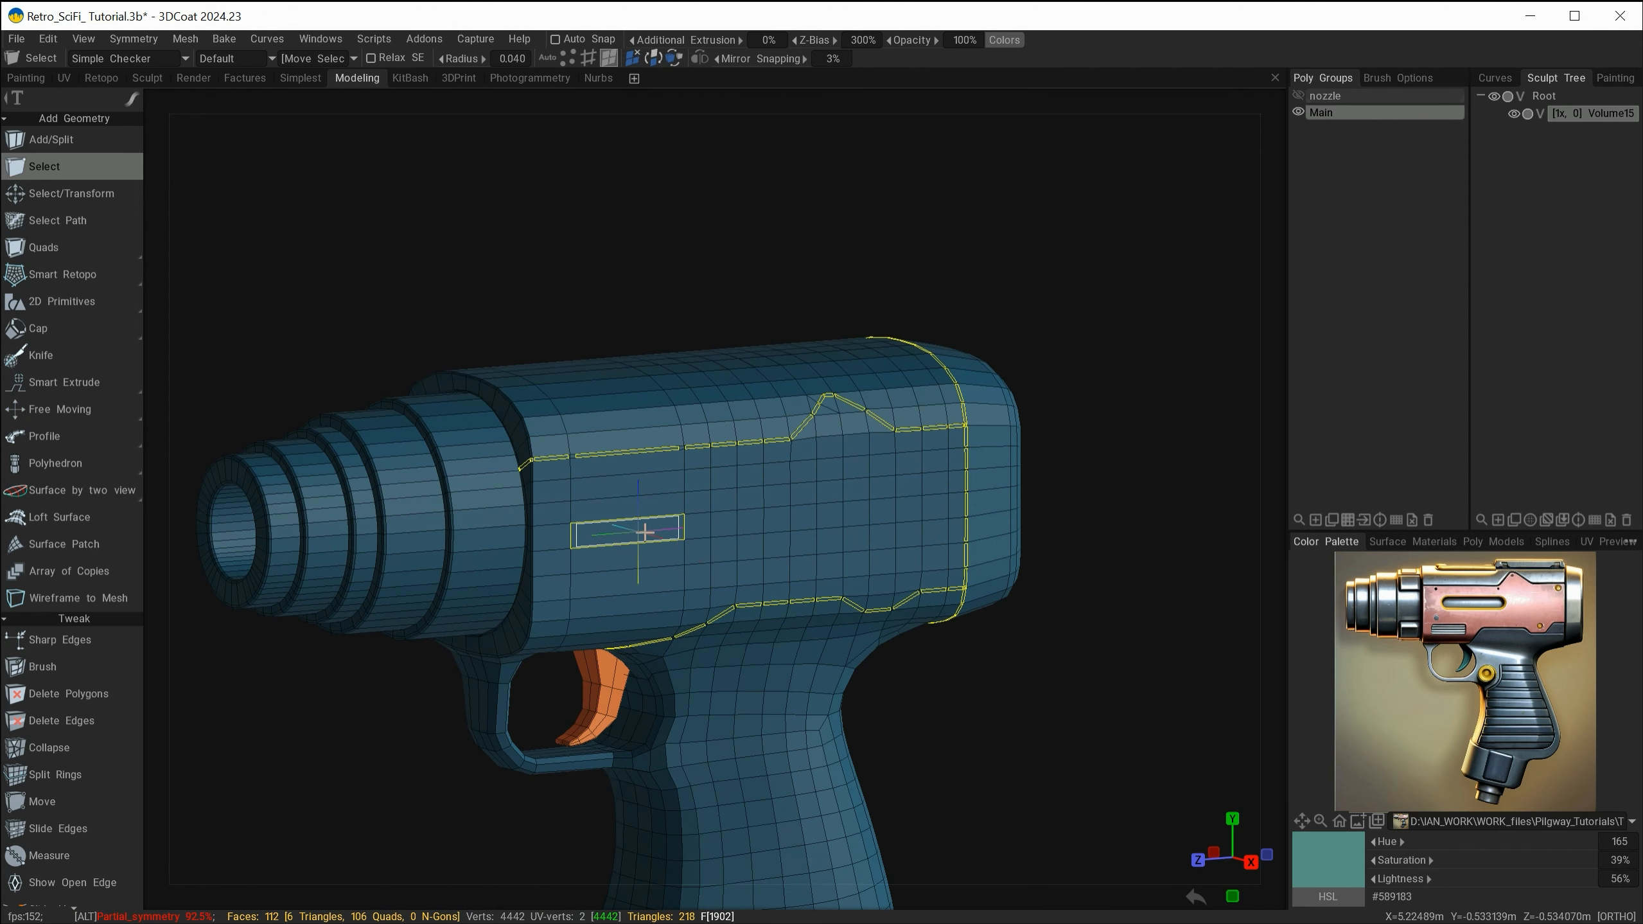
alt+right_drag(645, 532, 754, 601)
alt+middle_drag(791, 573, 839, 540)
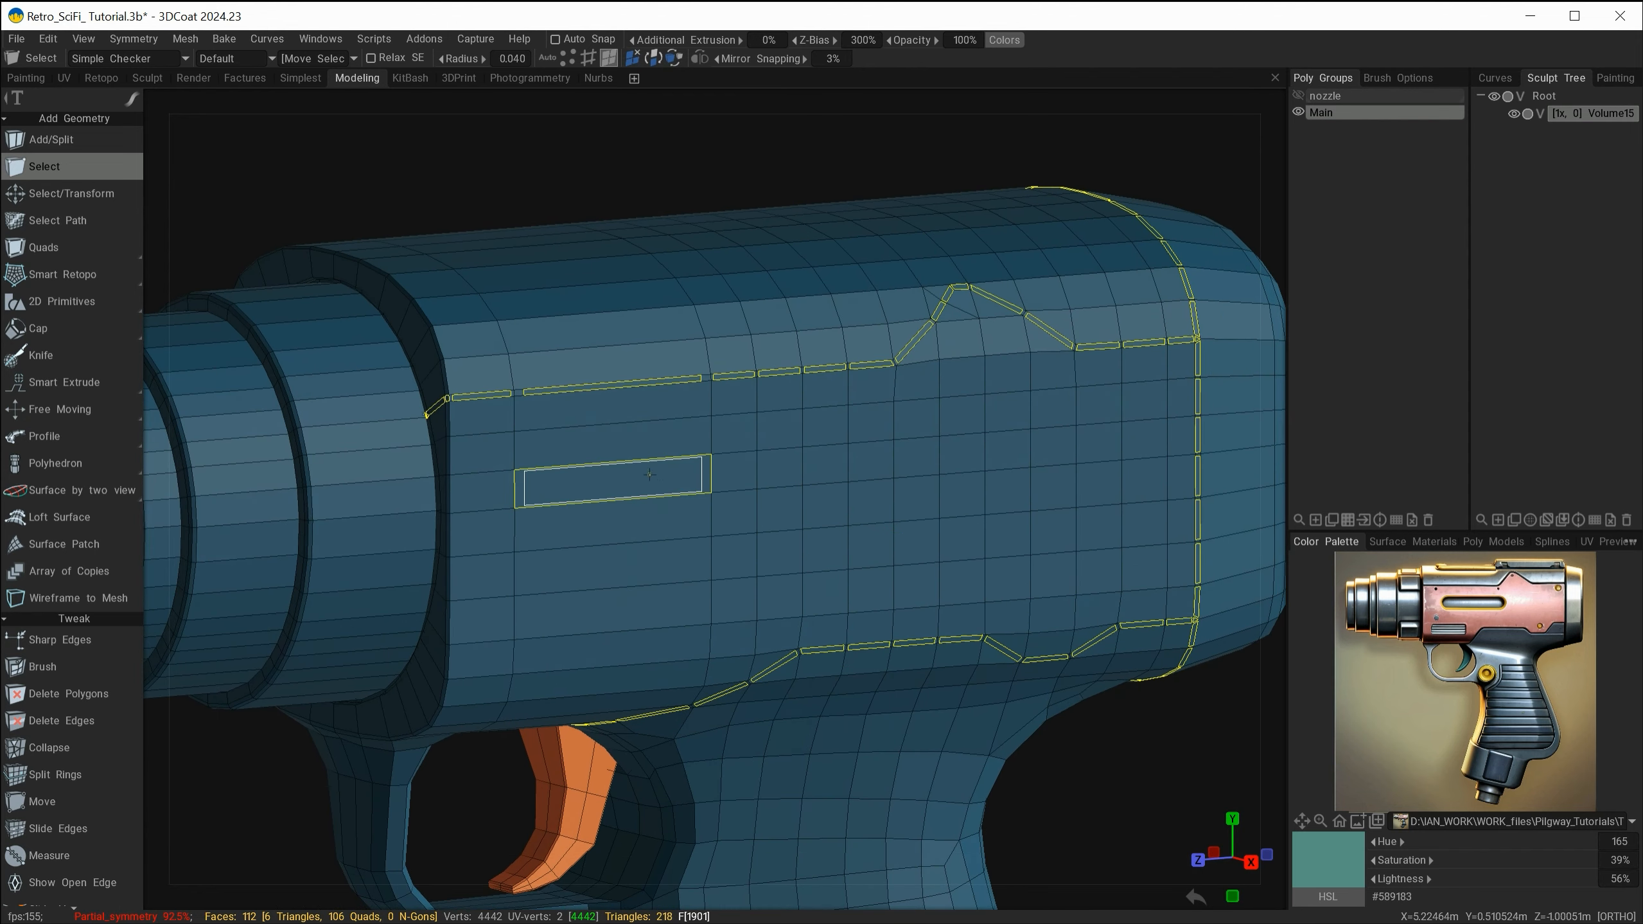
key(space)
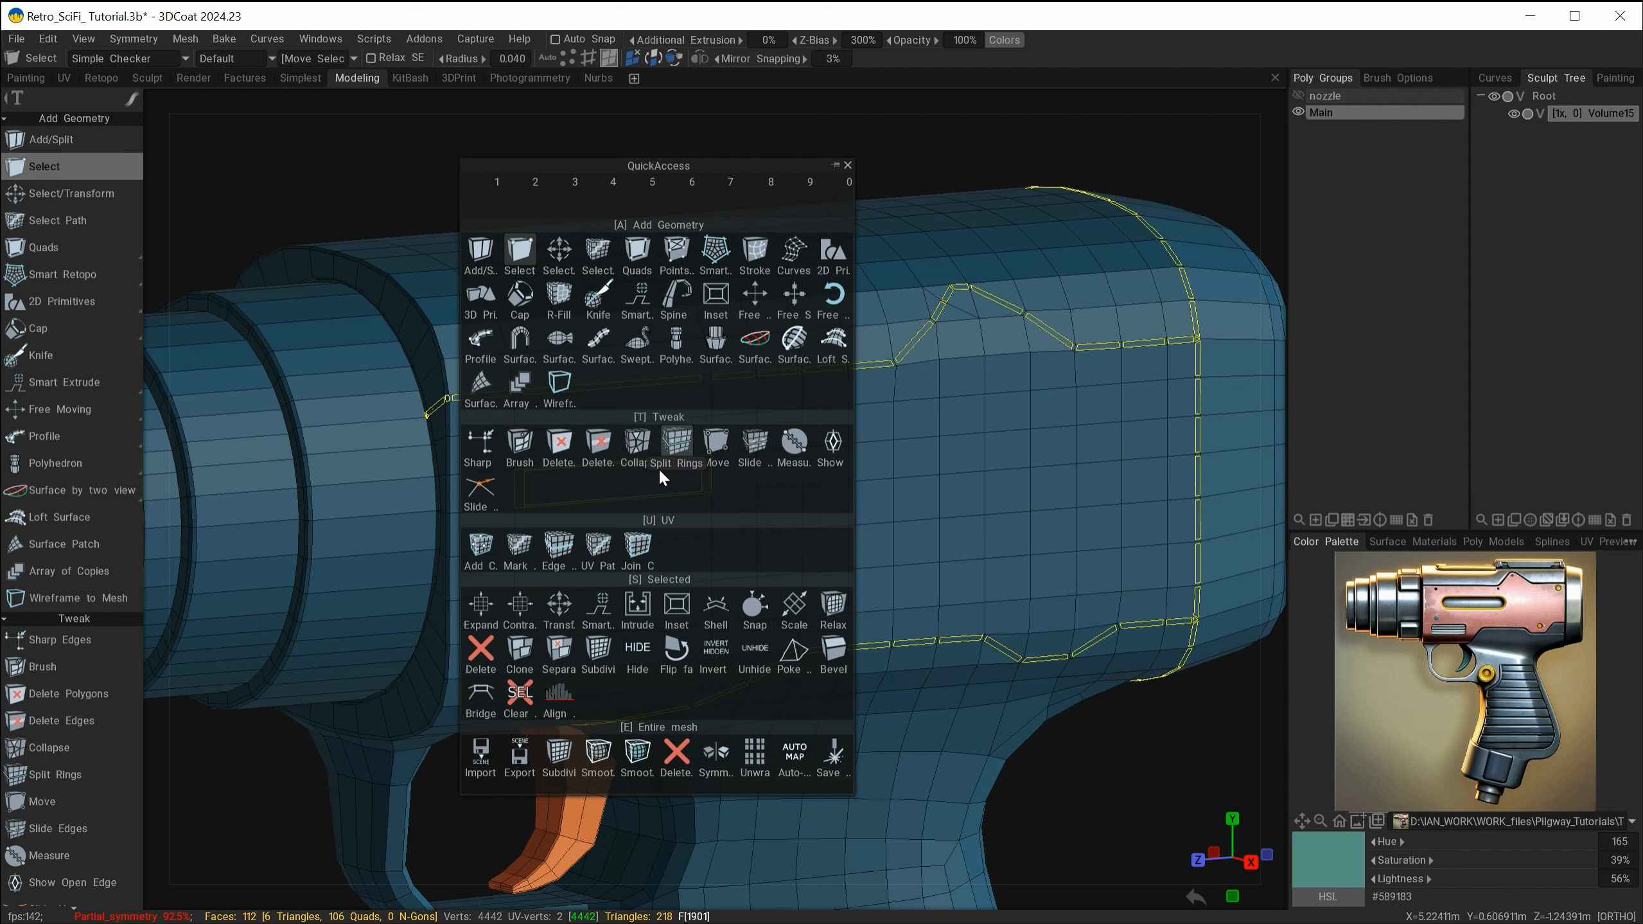
click(602, 605)
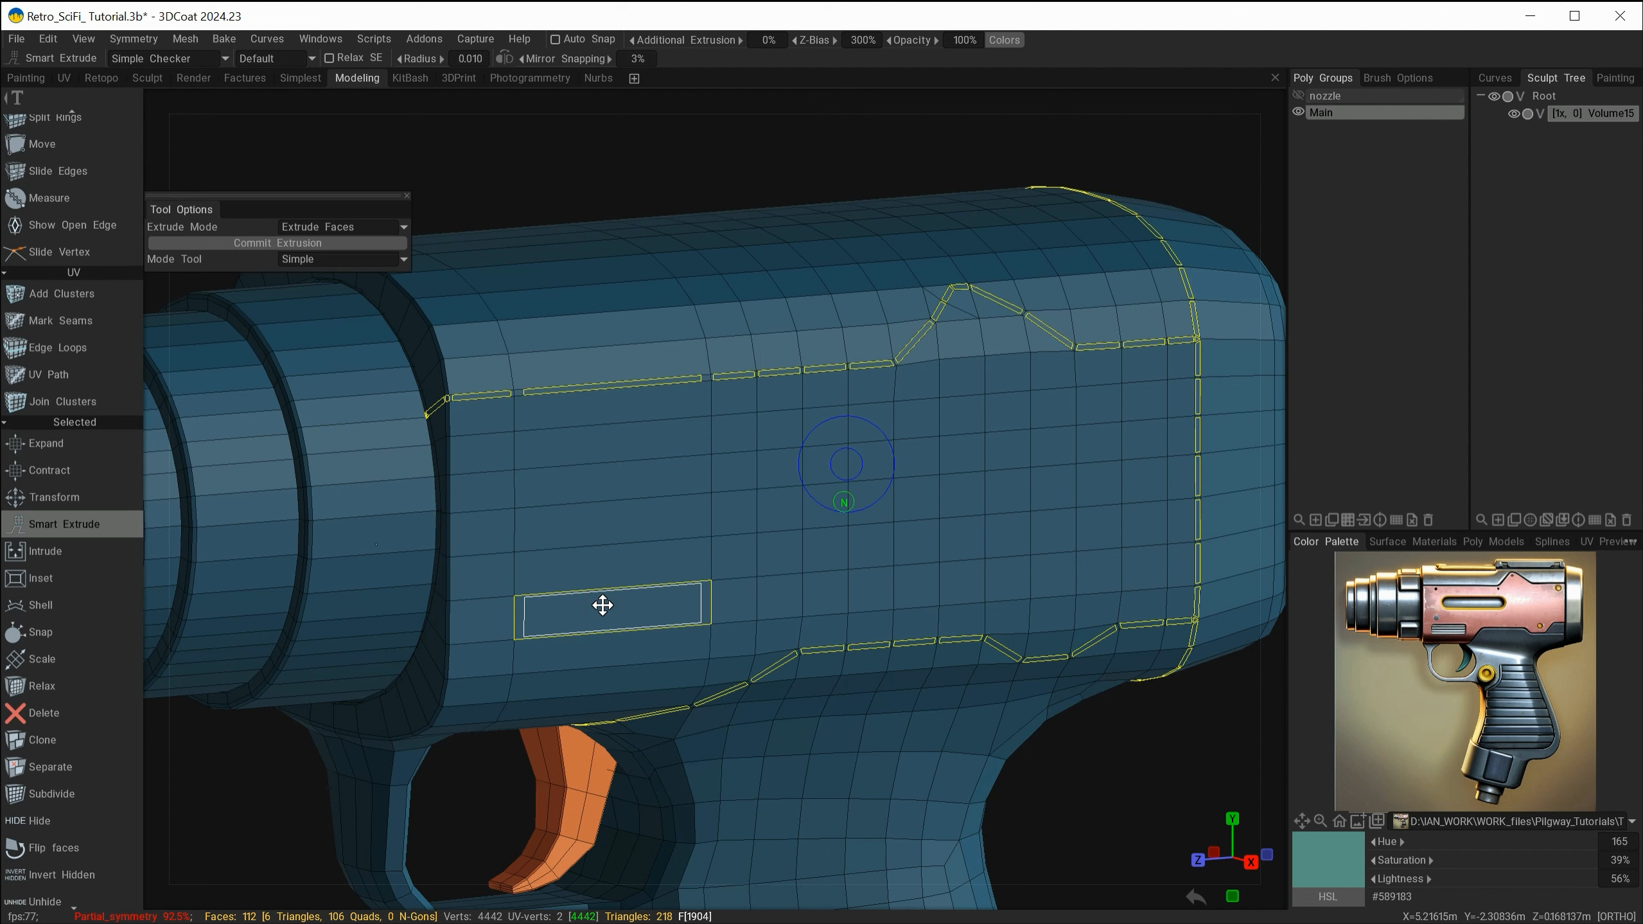
alt+right_drag(979, 525, 1043, 574)
alt+middle_drag(1043, 573, 789, 706)
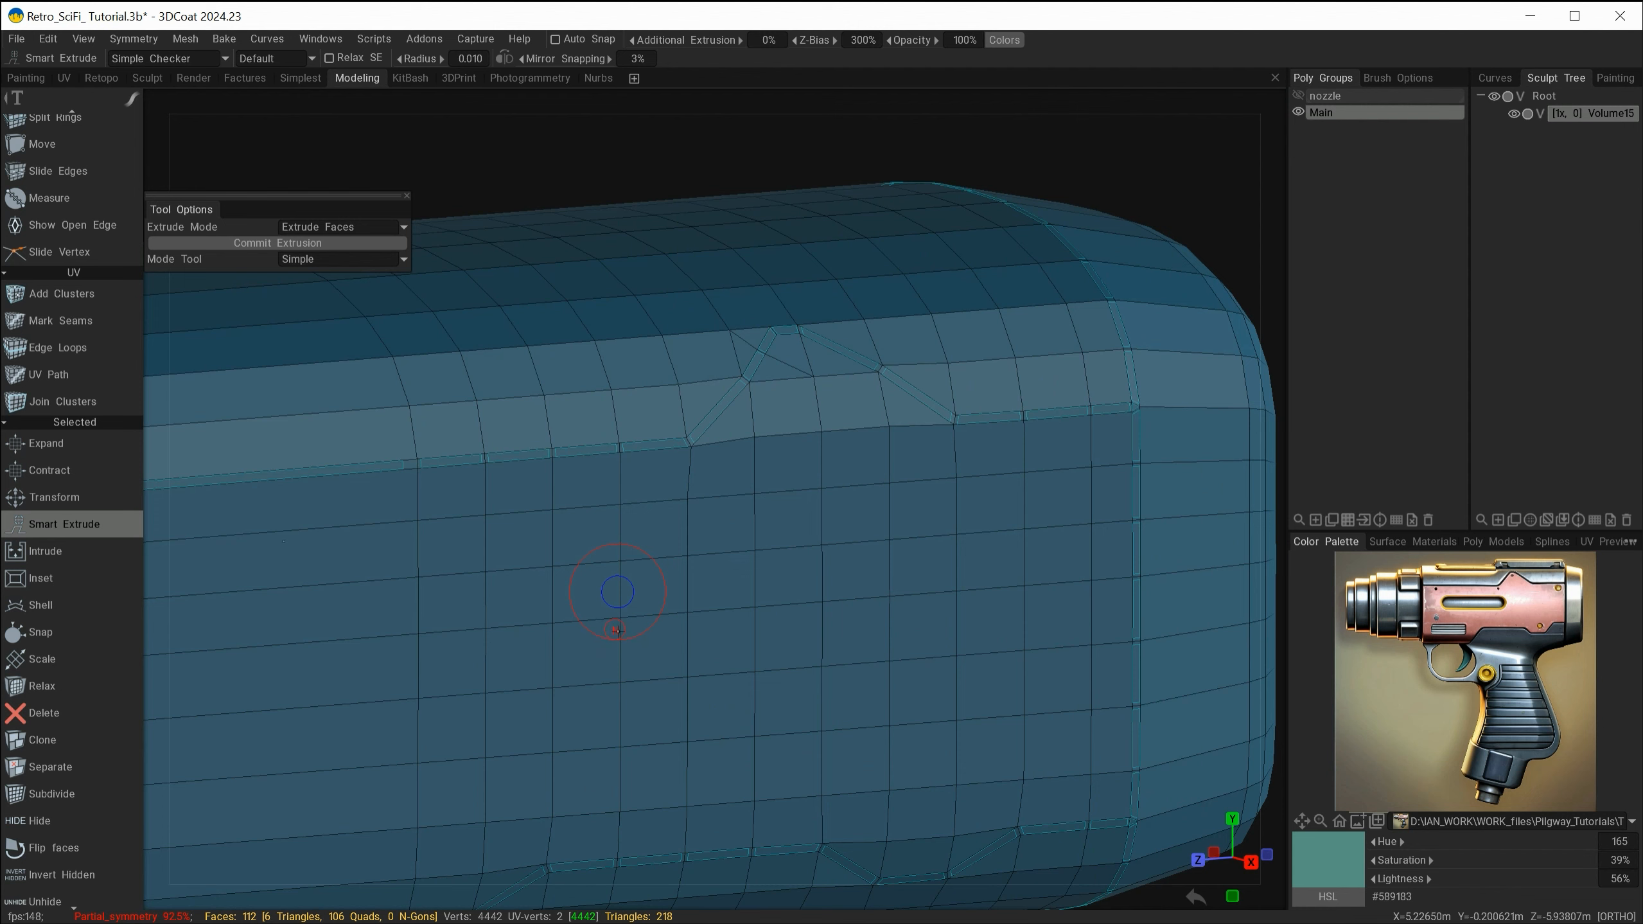
drag(616, 629, 630, 636)
alt+drag(789, 576, 734, 552)
key(Escape)
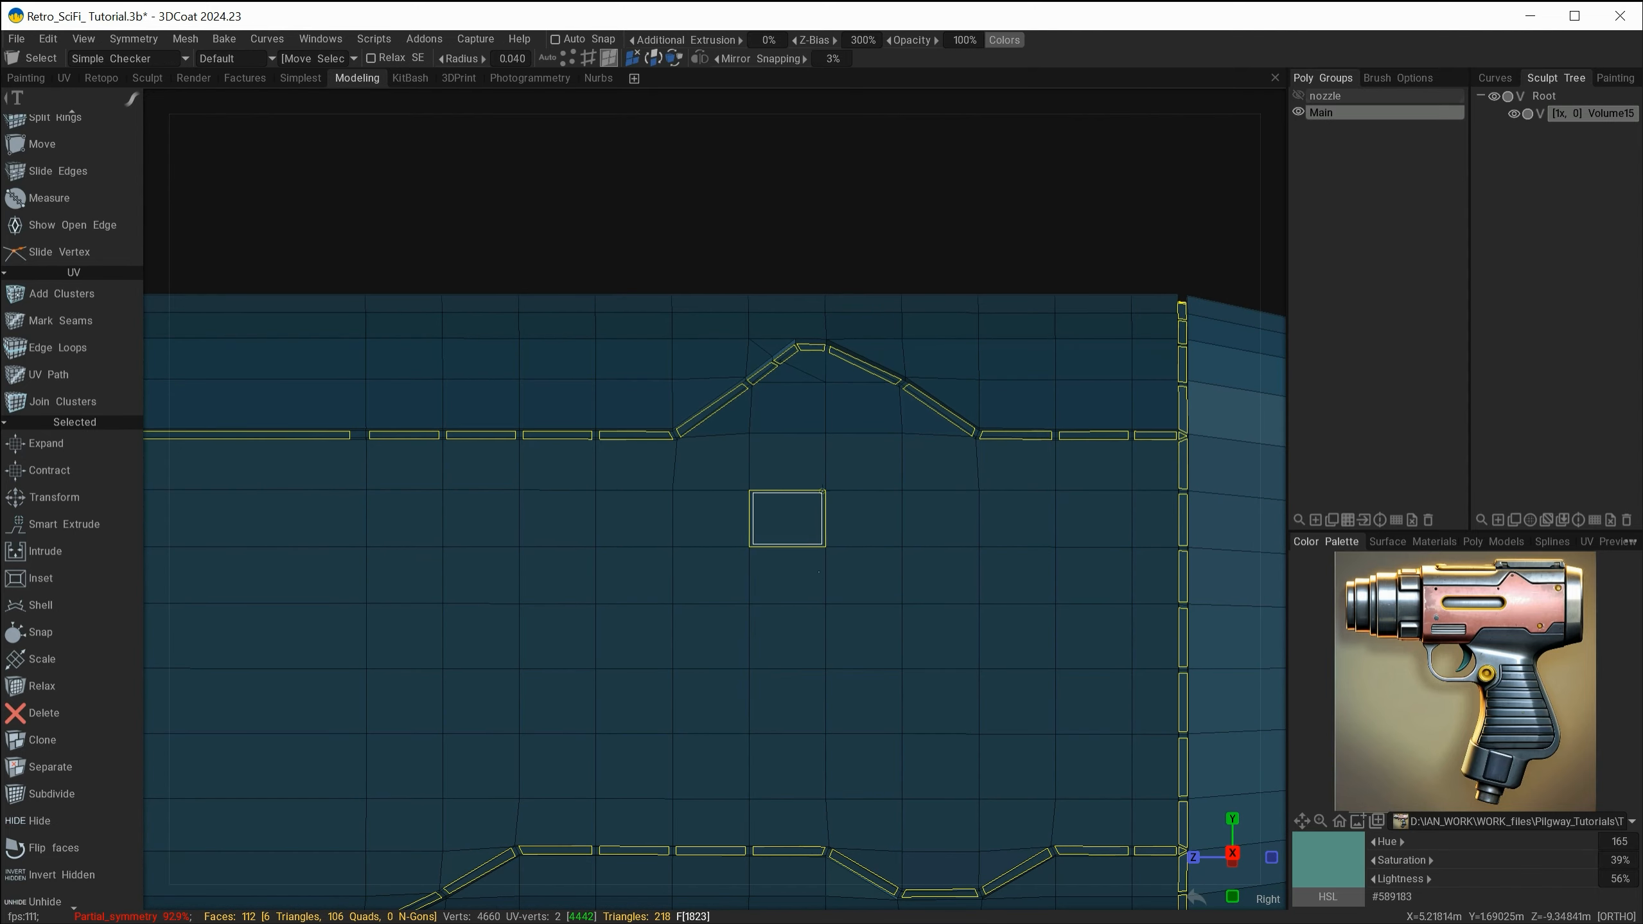
key(ctrl+d)
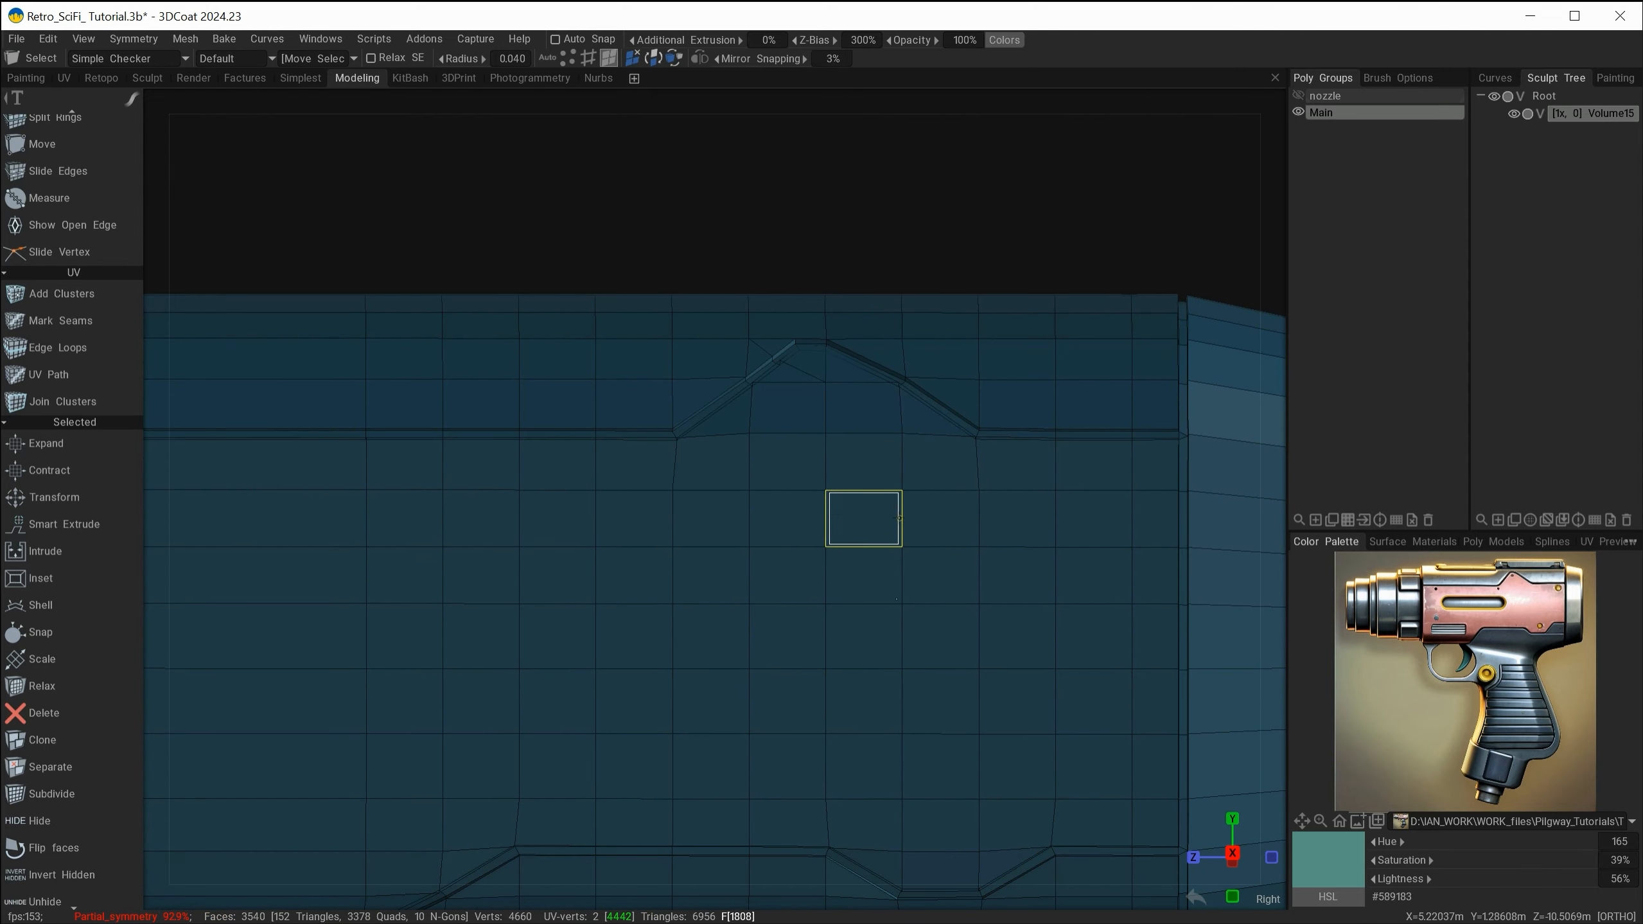
ctrl+alt+drag(906, 542, 855, 546)
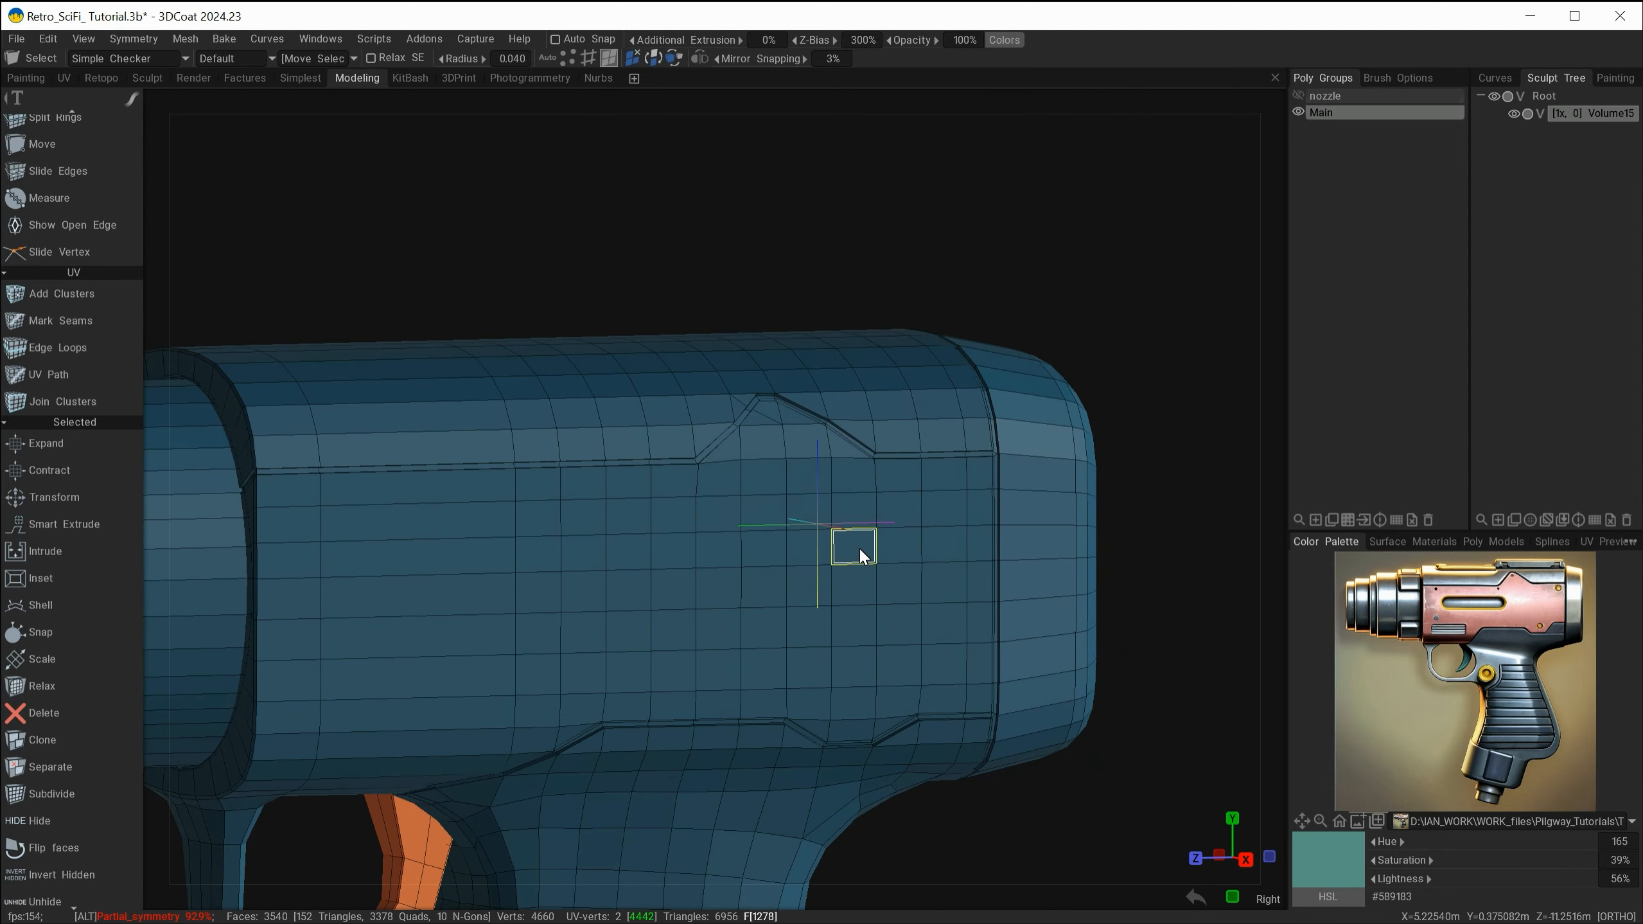
mouse_move(761, 614)
alt+mouse_down()
mouse_move(705, 604)
mouse_move(763, 607)
alt+mouse_up()
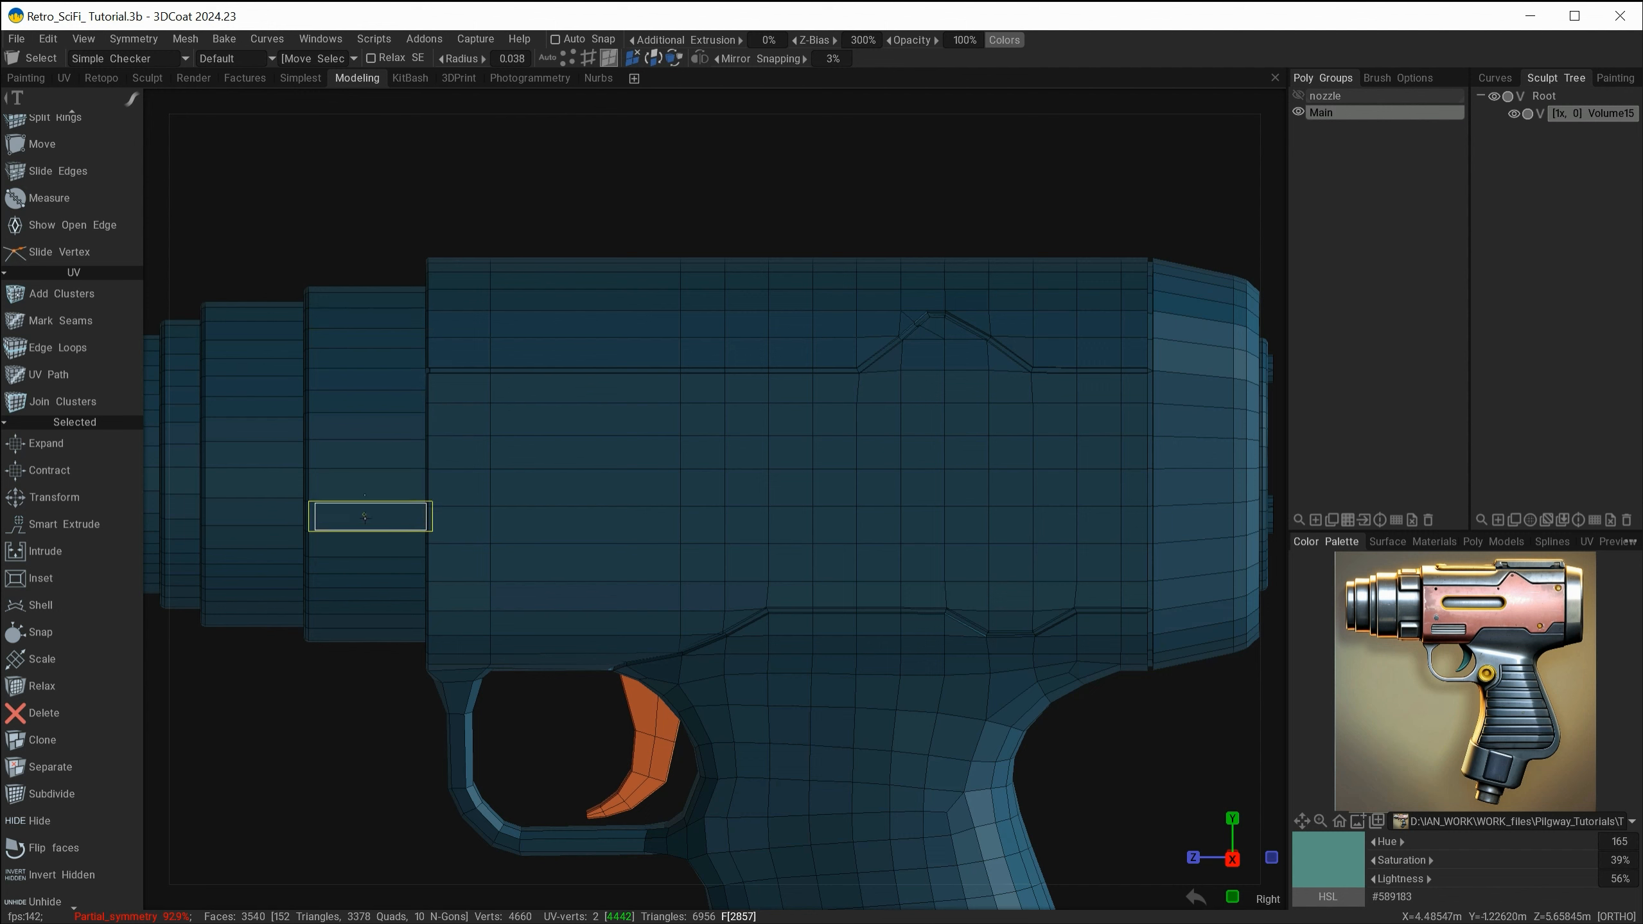
- Select the ring of lengthwise edges around the nozzle's rearmost section and cut each edge into 4 segments
click(587, 59)
click(367, 366)
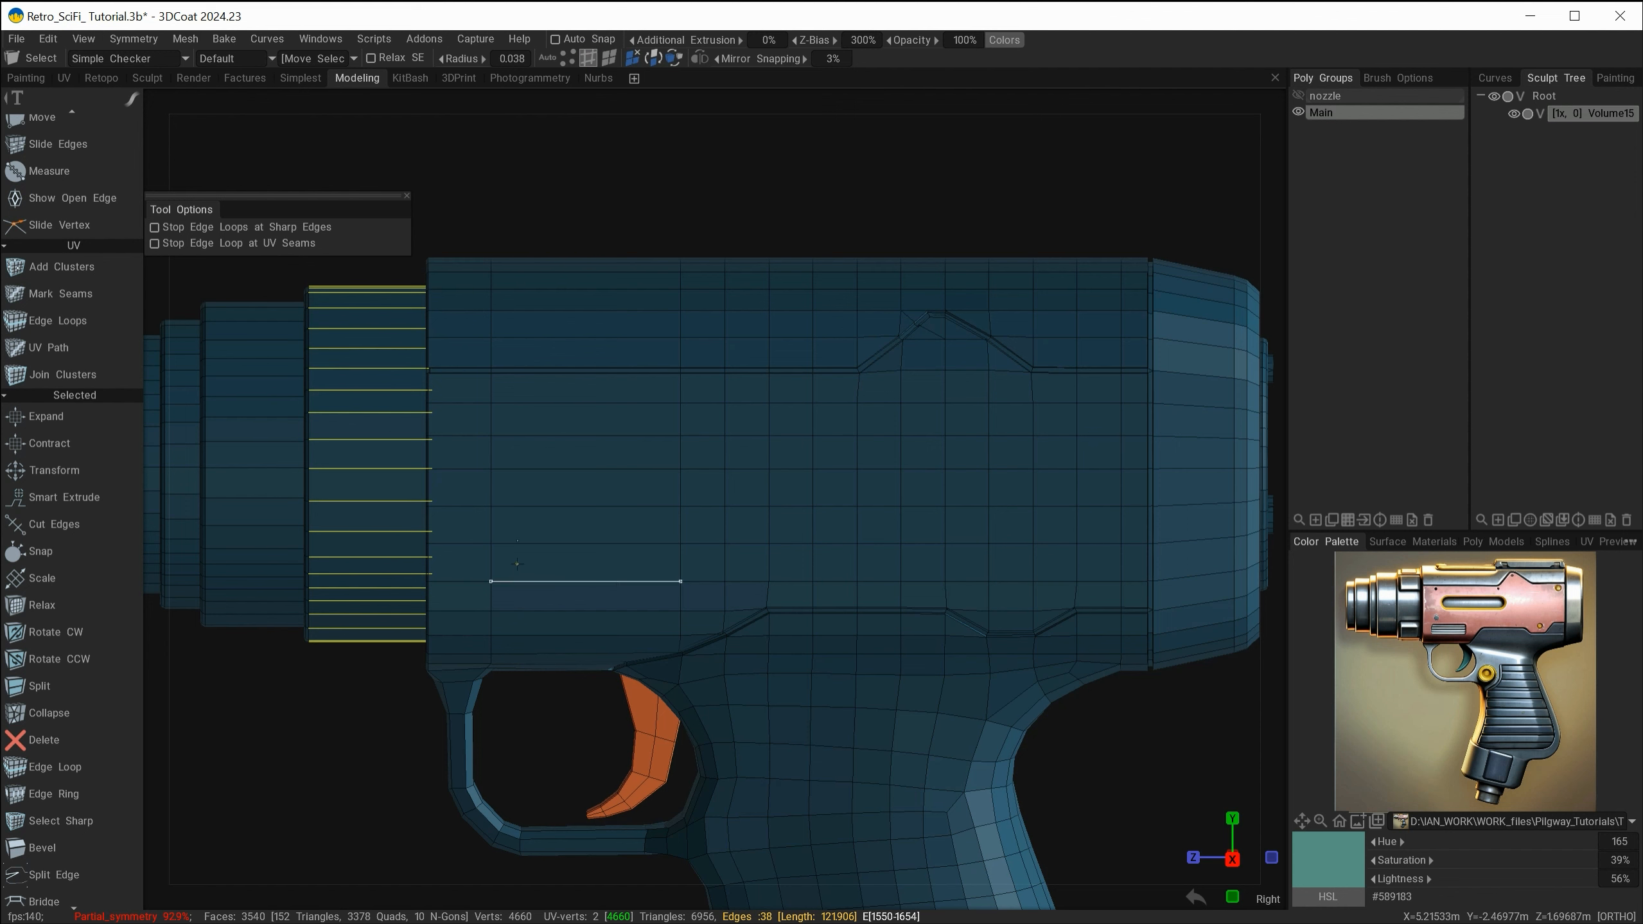
key(space)
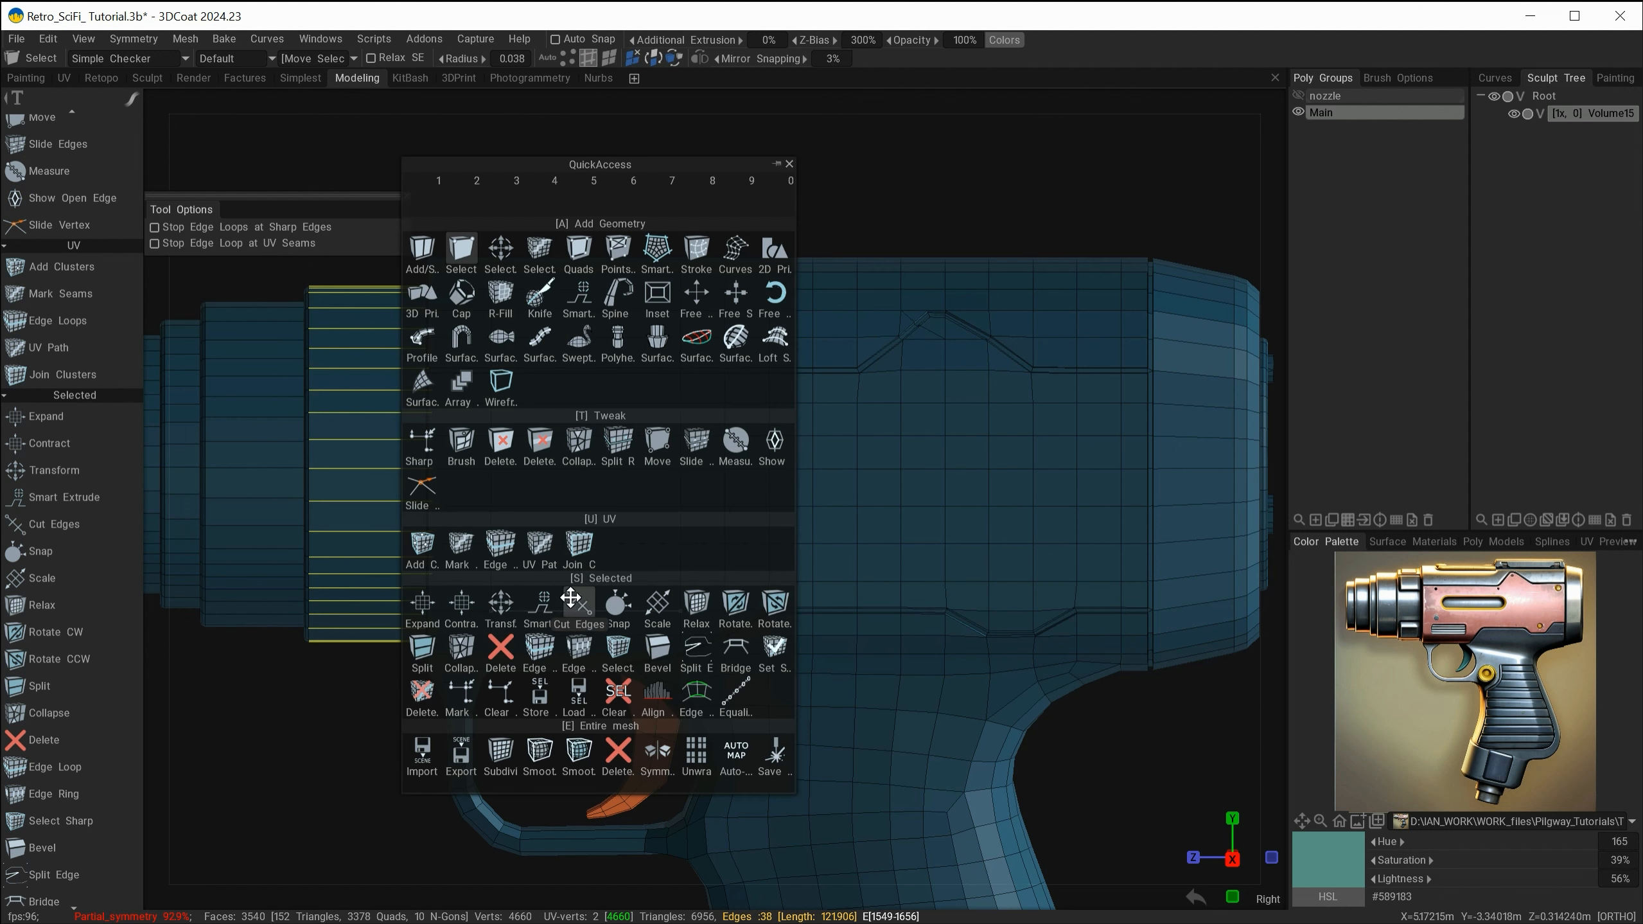
click(570, 598)
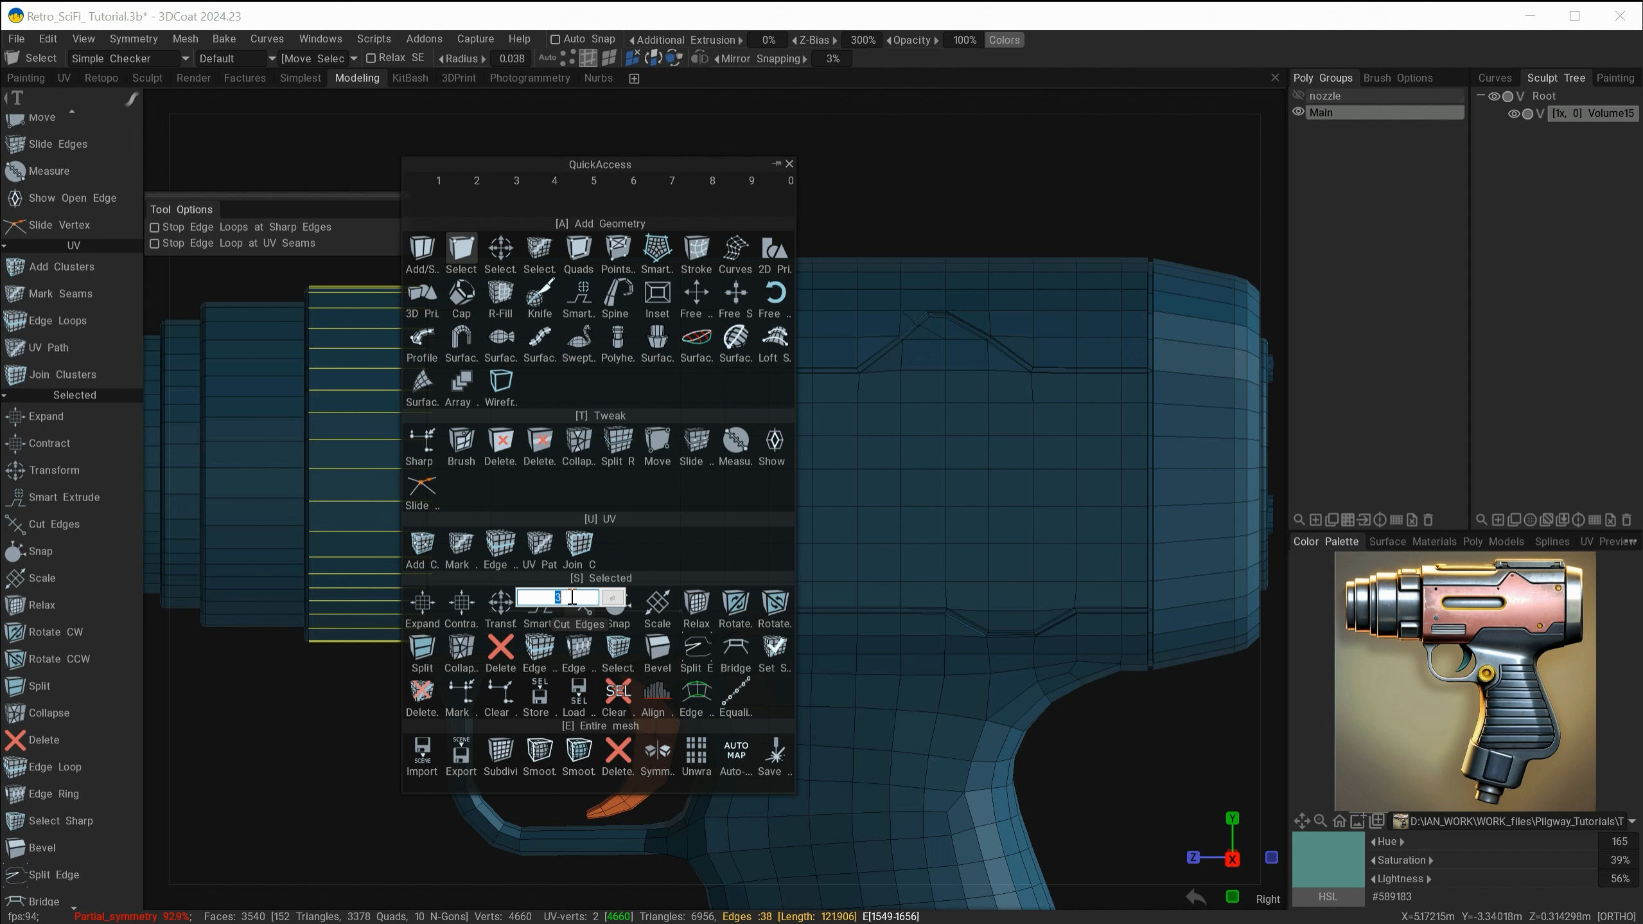
text(4)
click(612, 597)
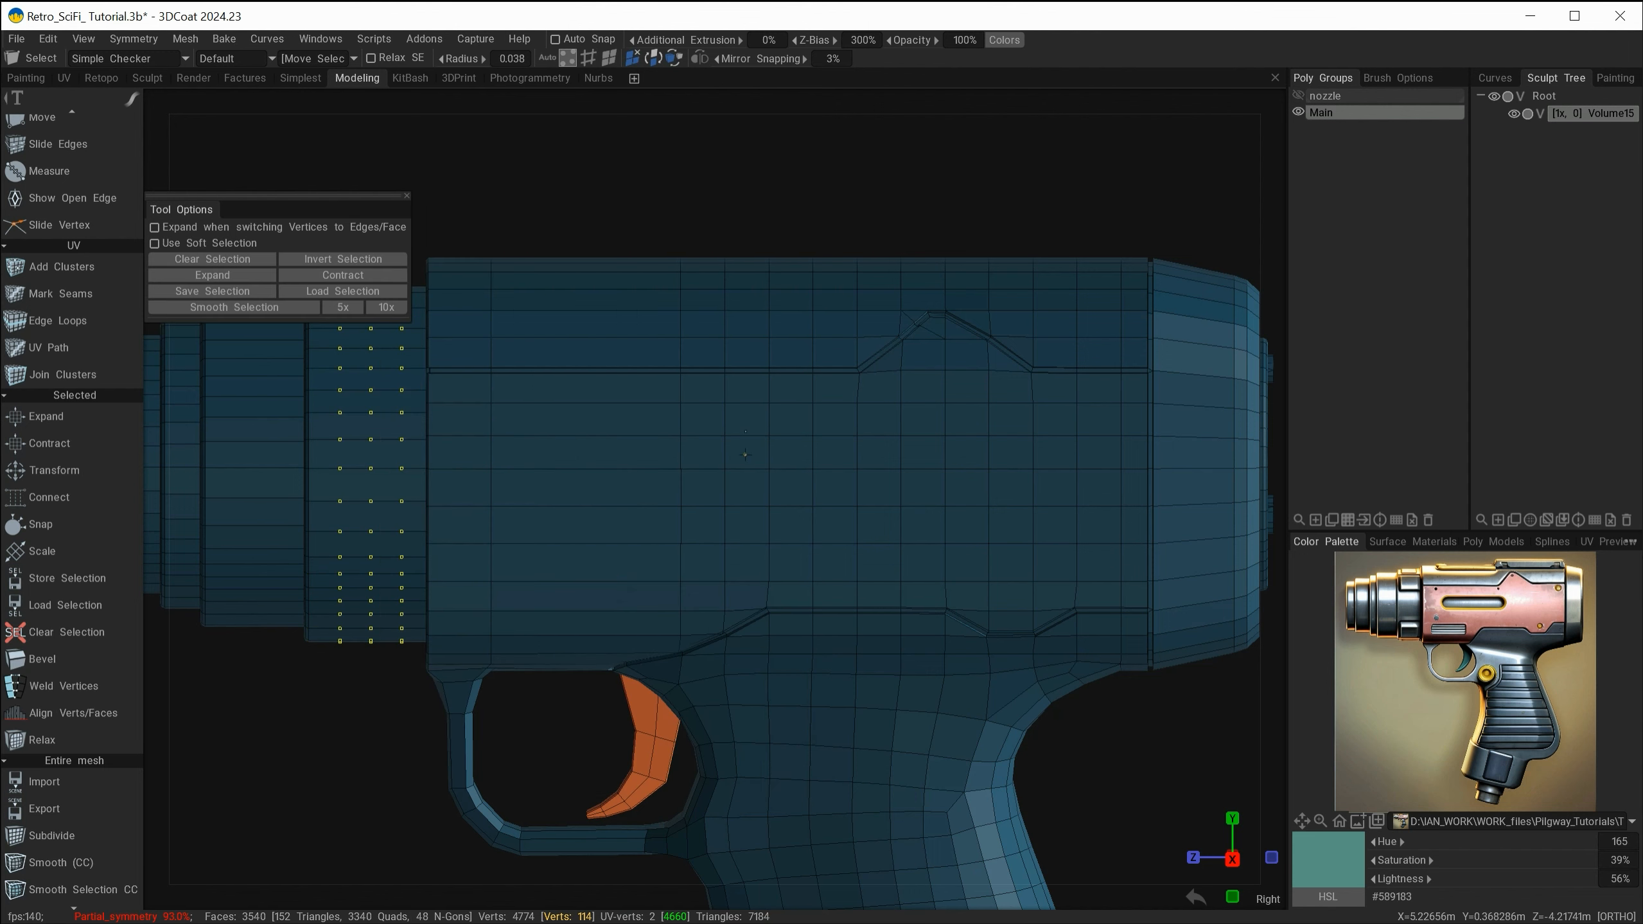
- Connect the new vertices on the nozzle's rearmost section into edge loops around it
key(space)
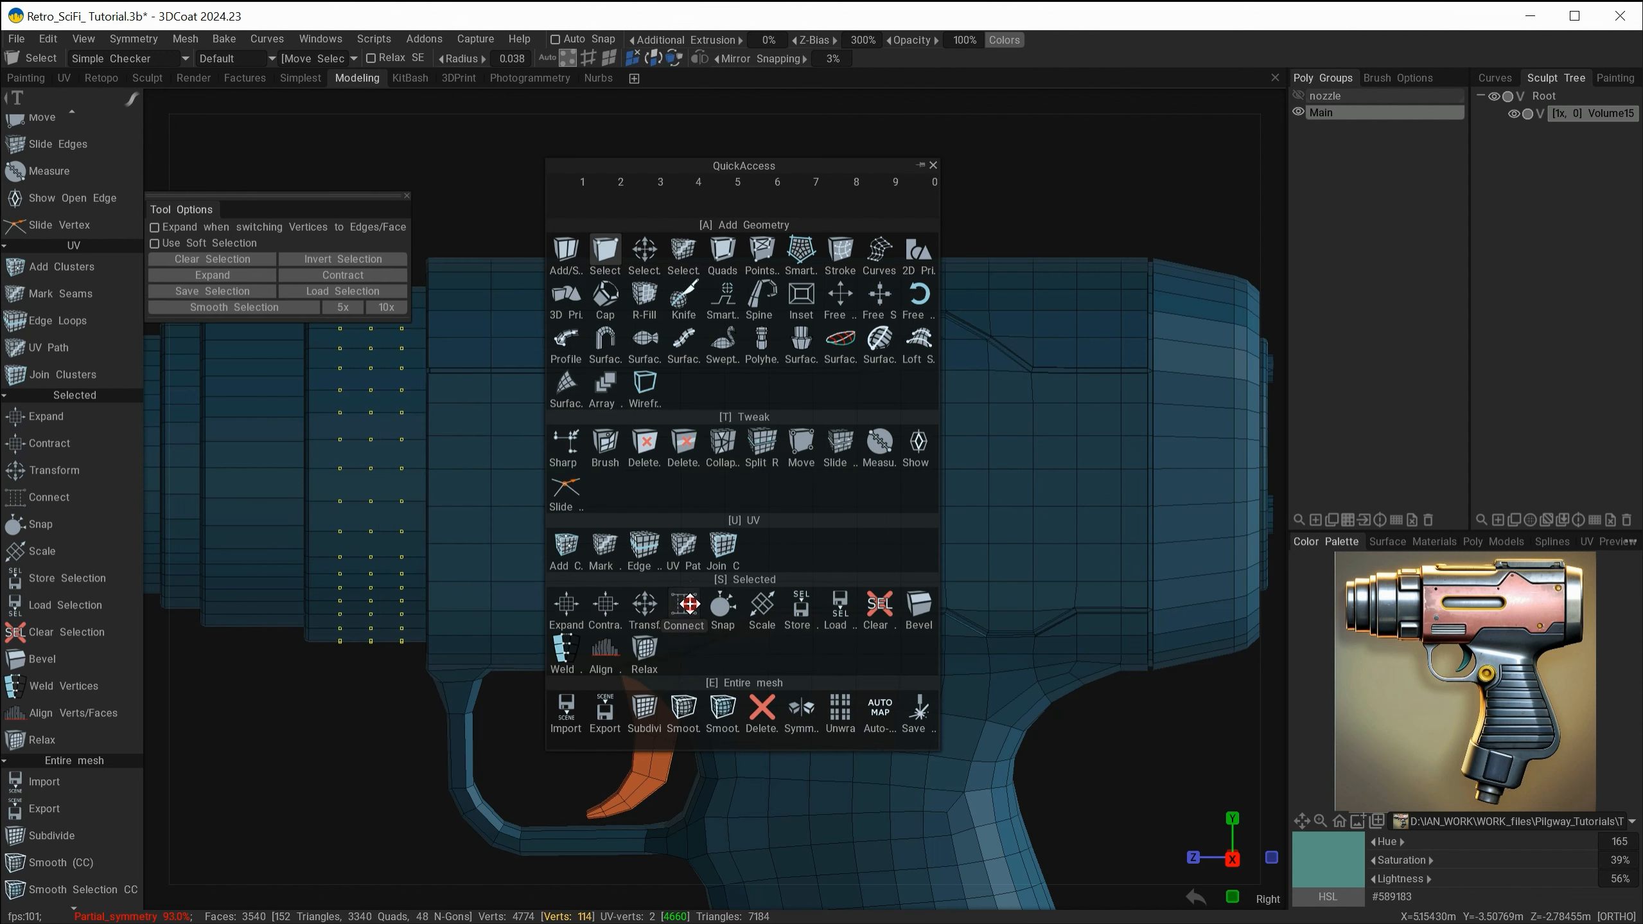
click(688, 604)
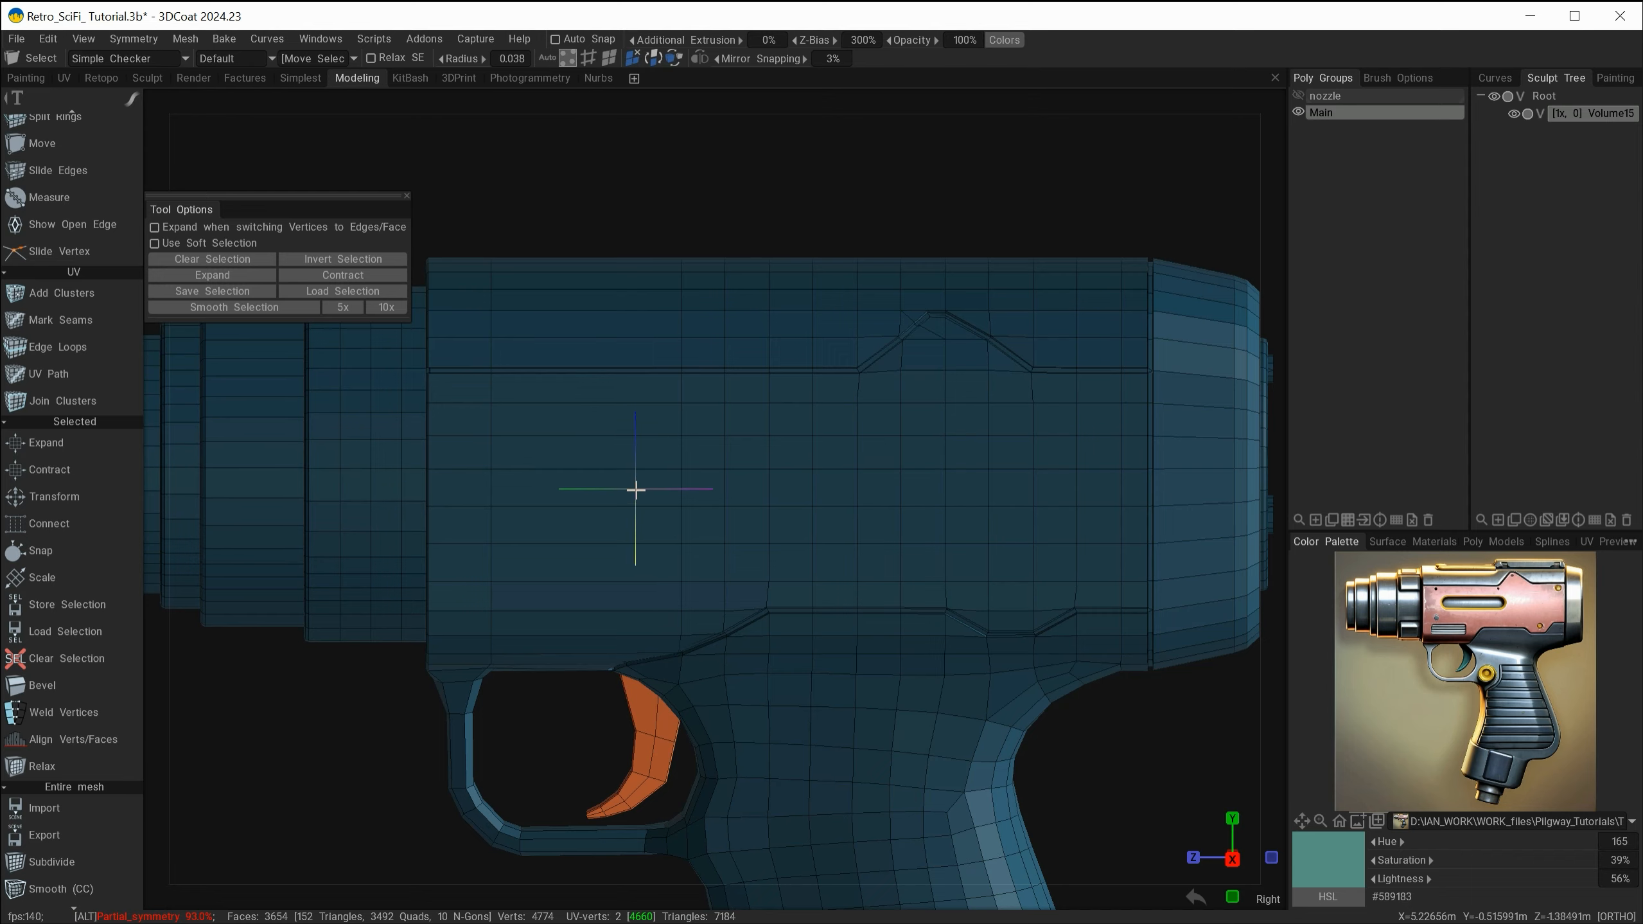
middle_drag(630, 488, 726, 540)
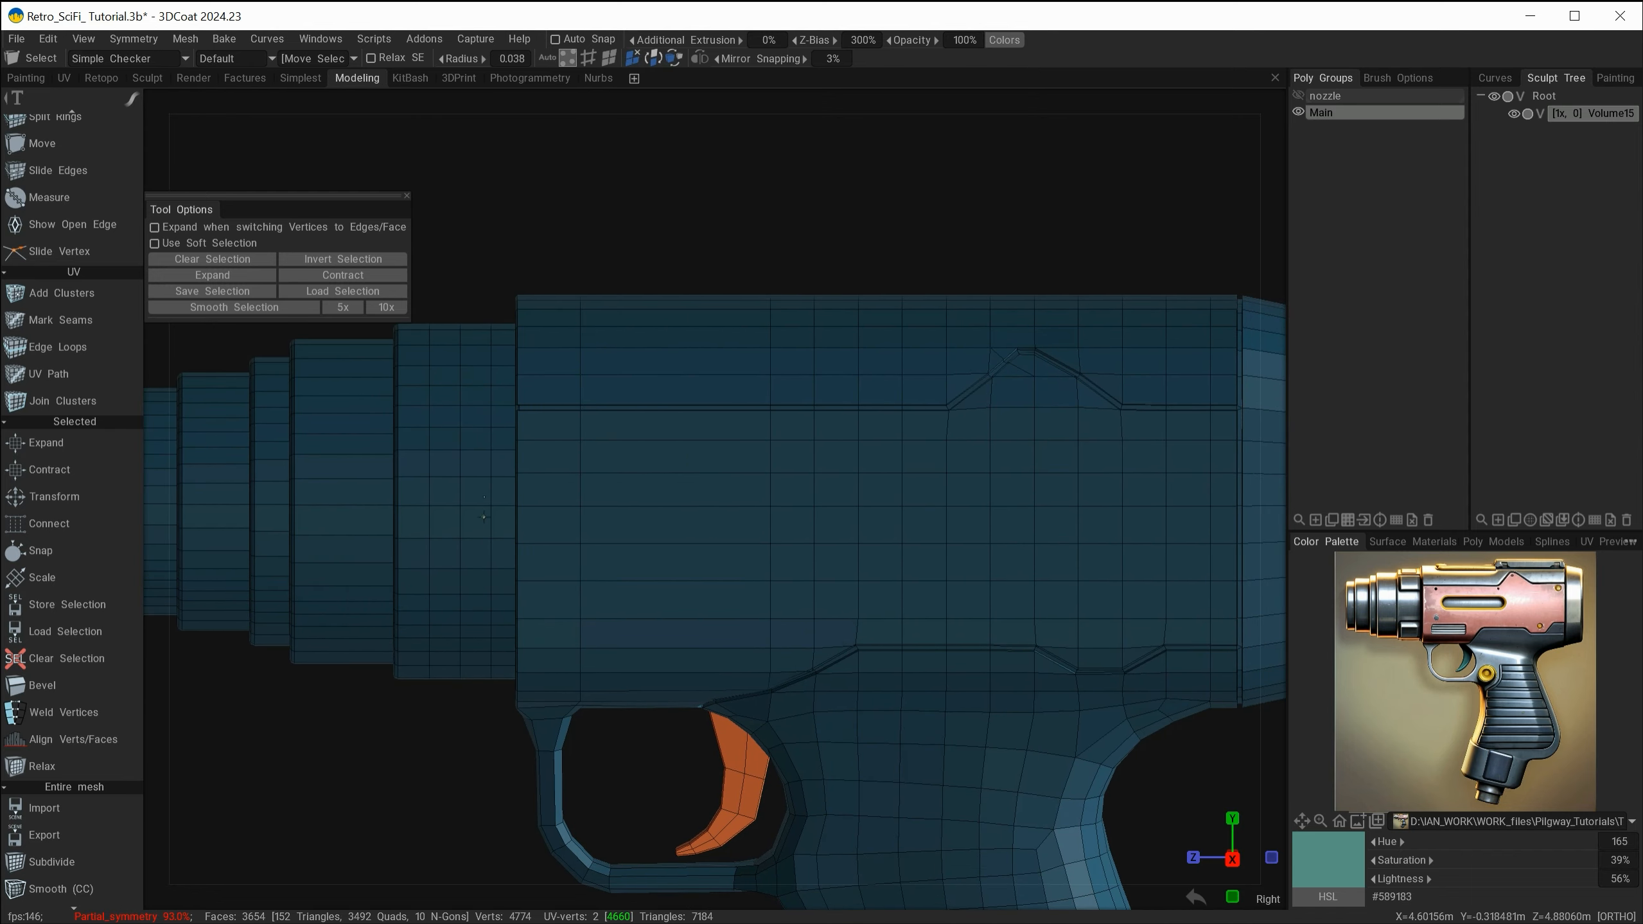
alt+drag(495, 496, 678, 671)
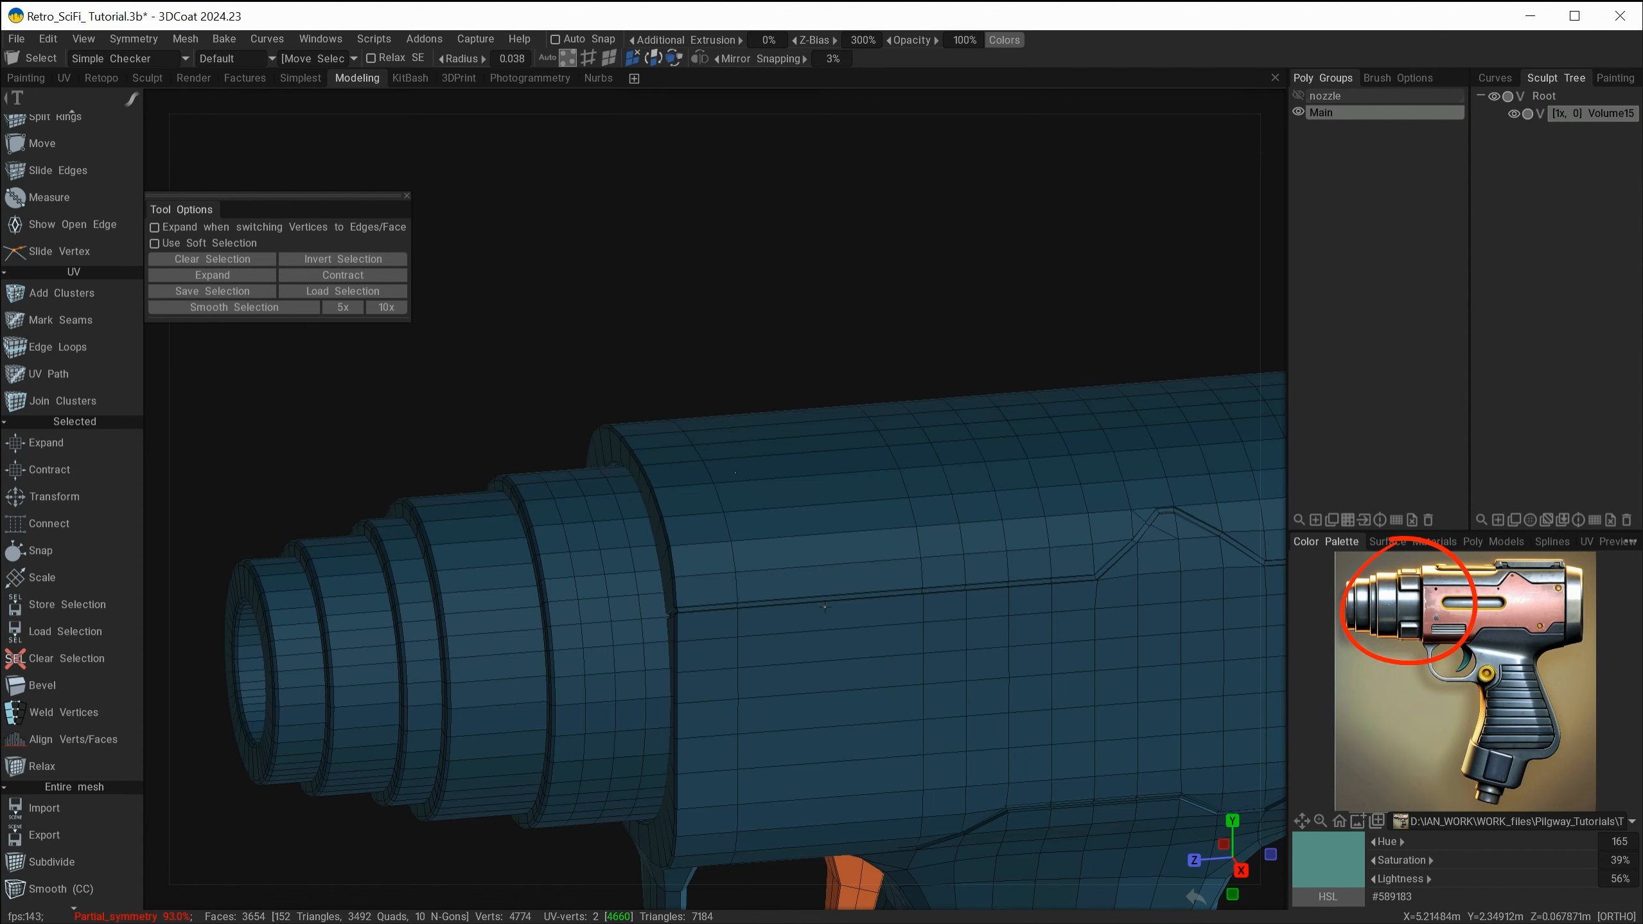
- Switch to face selection and select spaced groups of faces in the two middle rows around the nozzle's rearmost section
scroll(825, 606, up, 2)
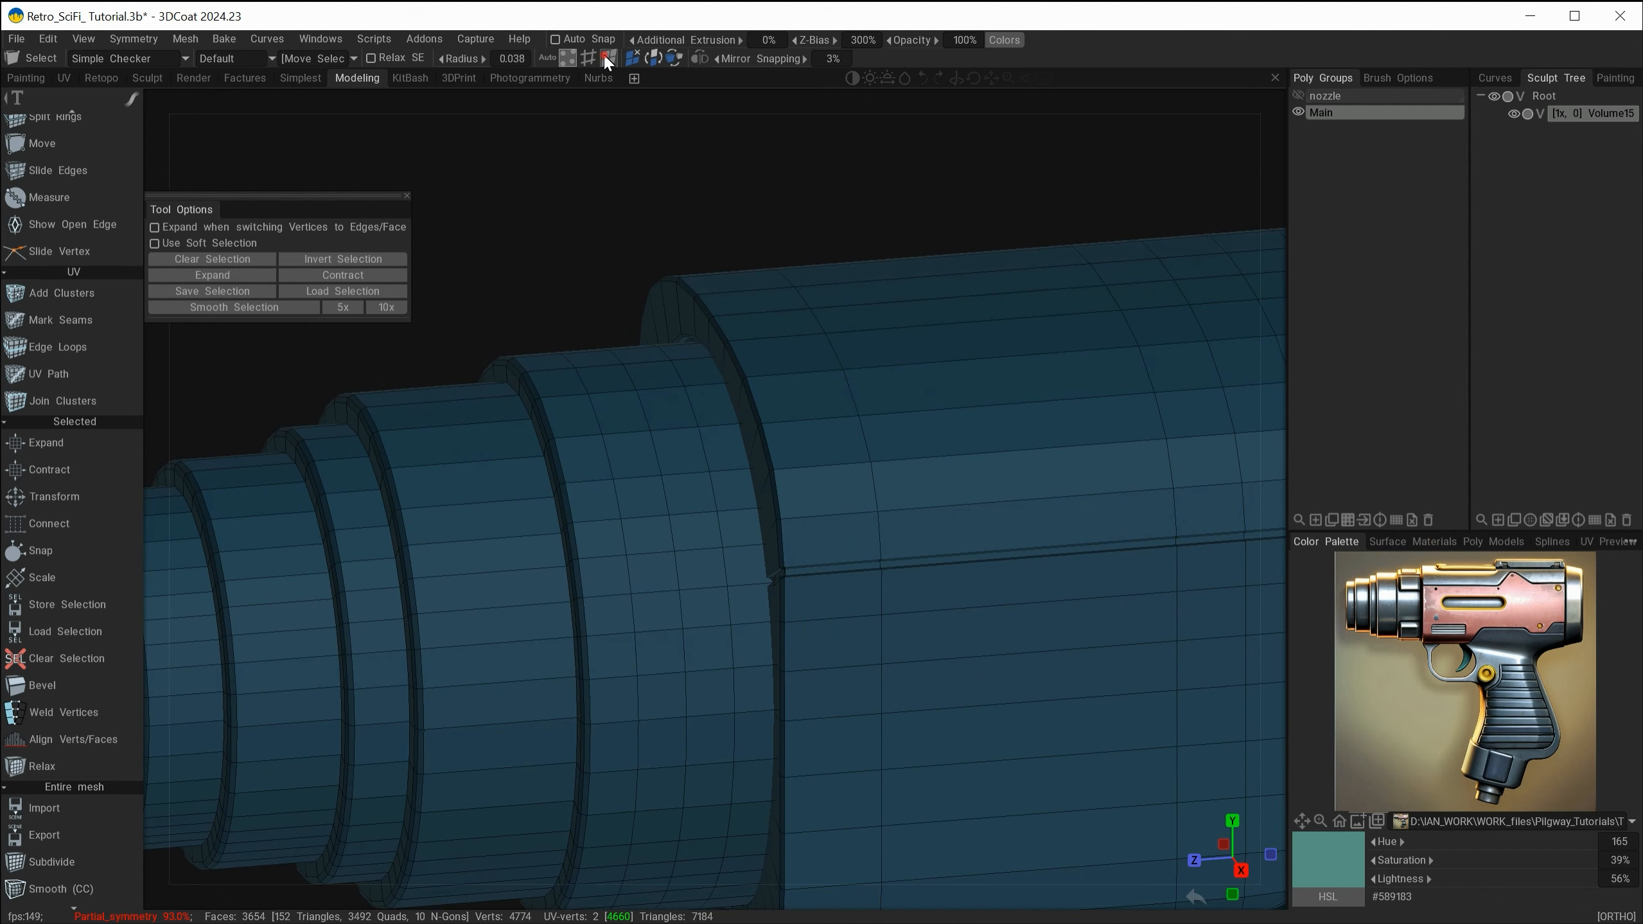
click(606, 58)
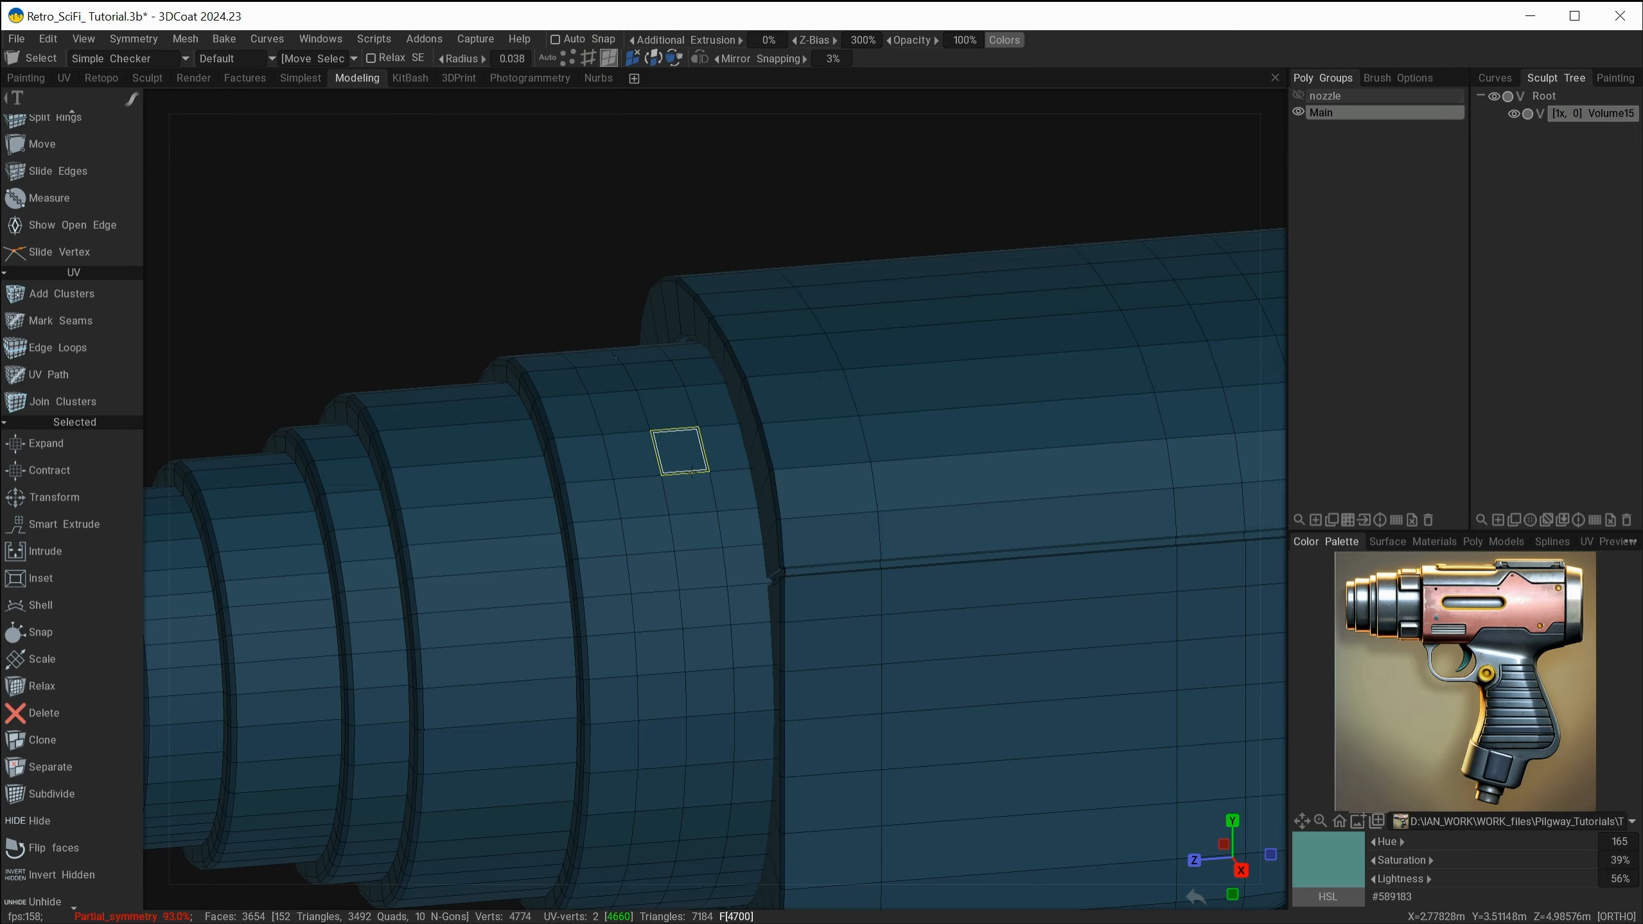
mouse_move(691, 471)
middle_down()
mouse_move(700, 518)
mouse_move(811, 504)
mouse_move(689, 483)
middle_up()
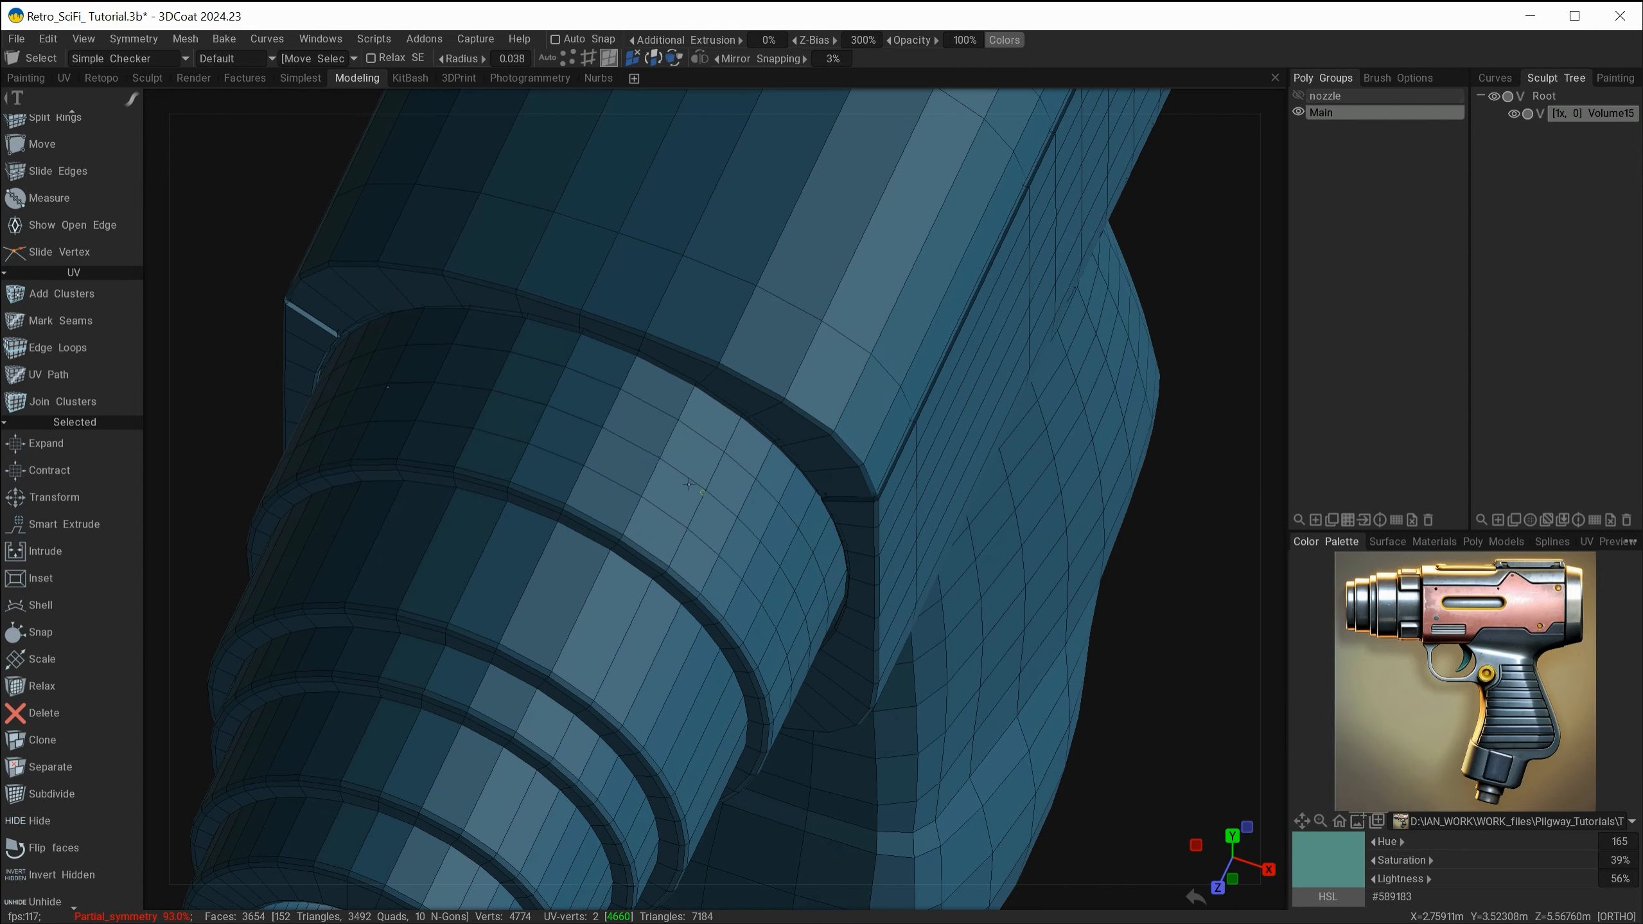
click(582, 396)
click(568, 439)
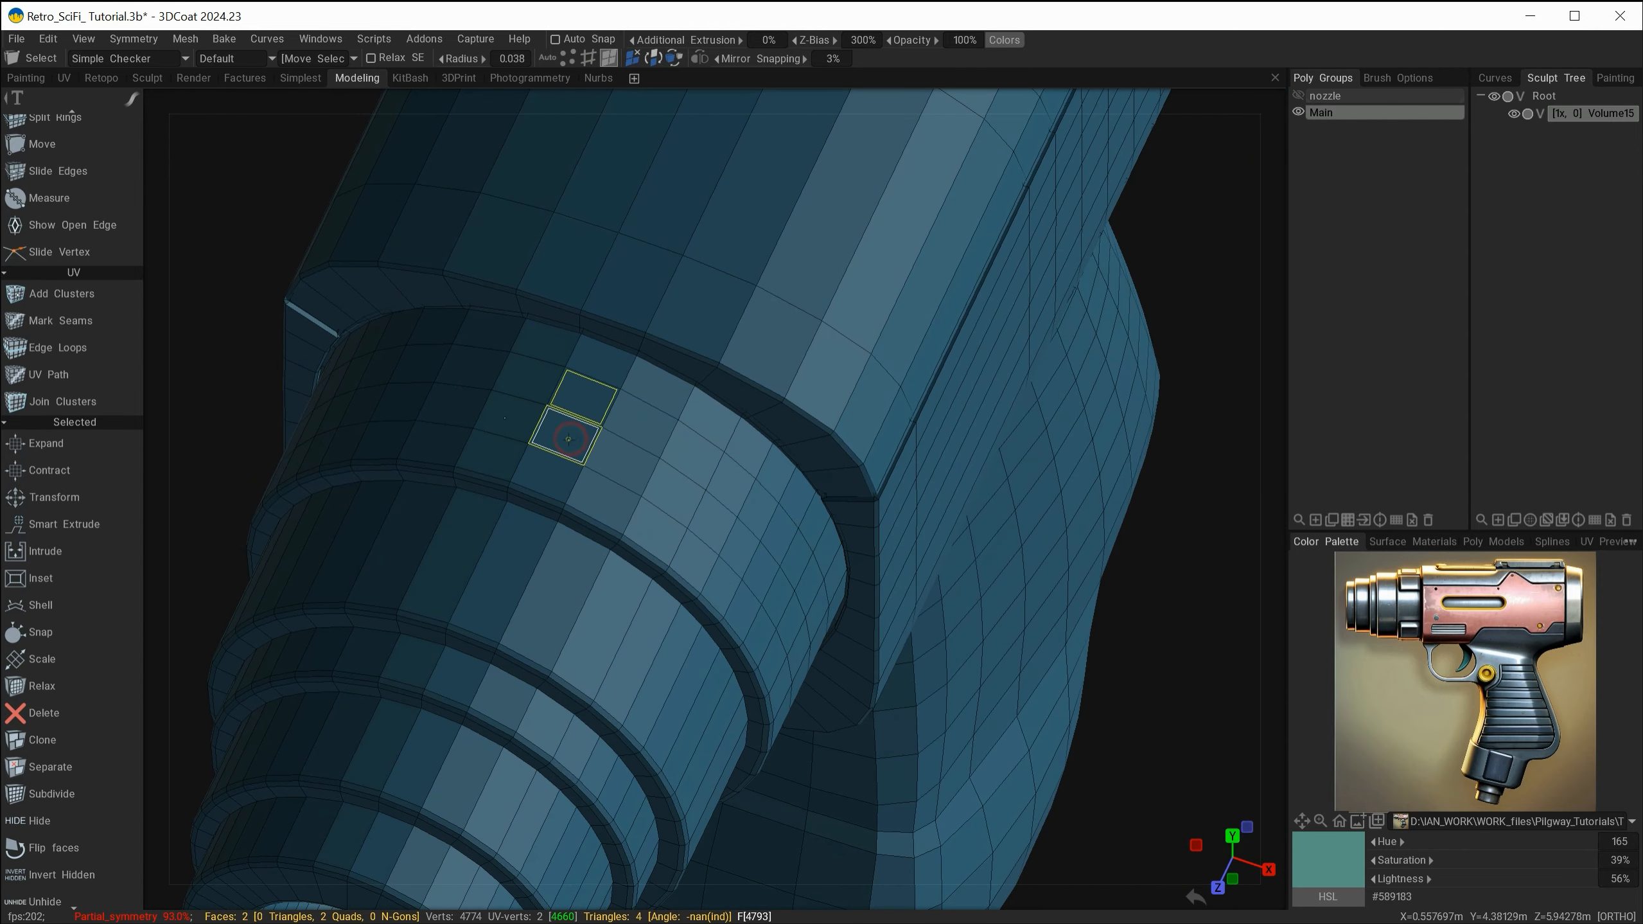
alt+drag(539, 429, 642, 463)
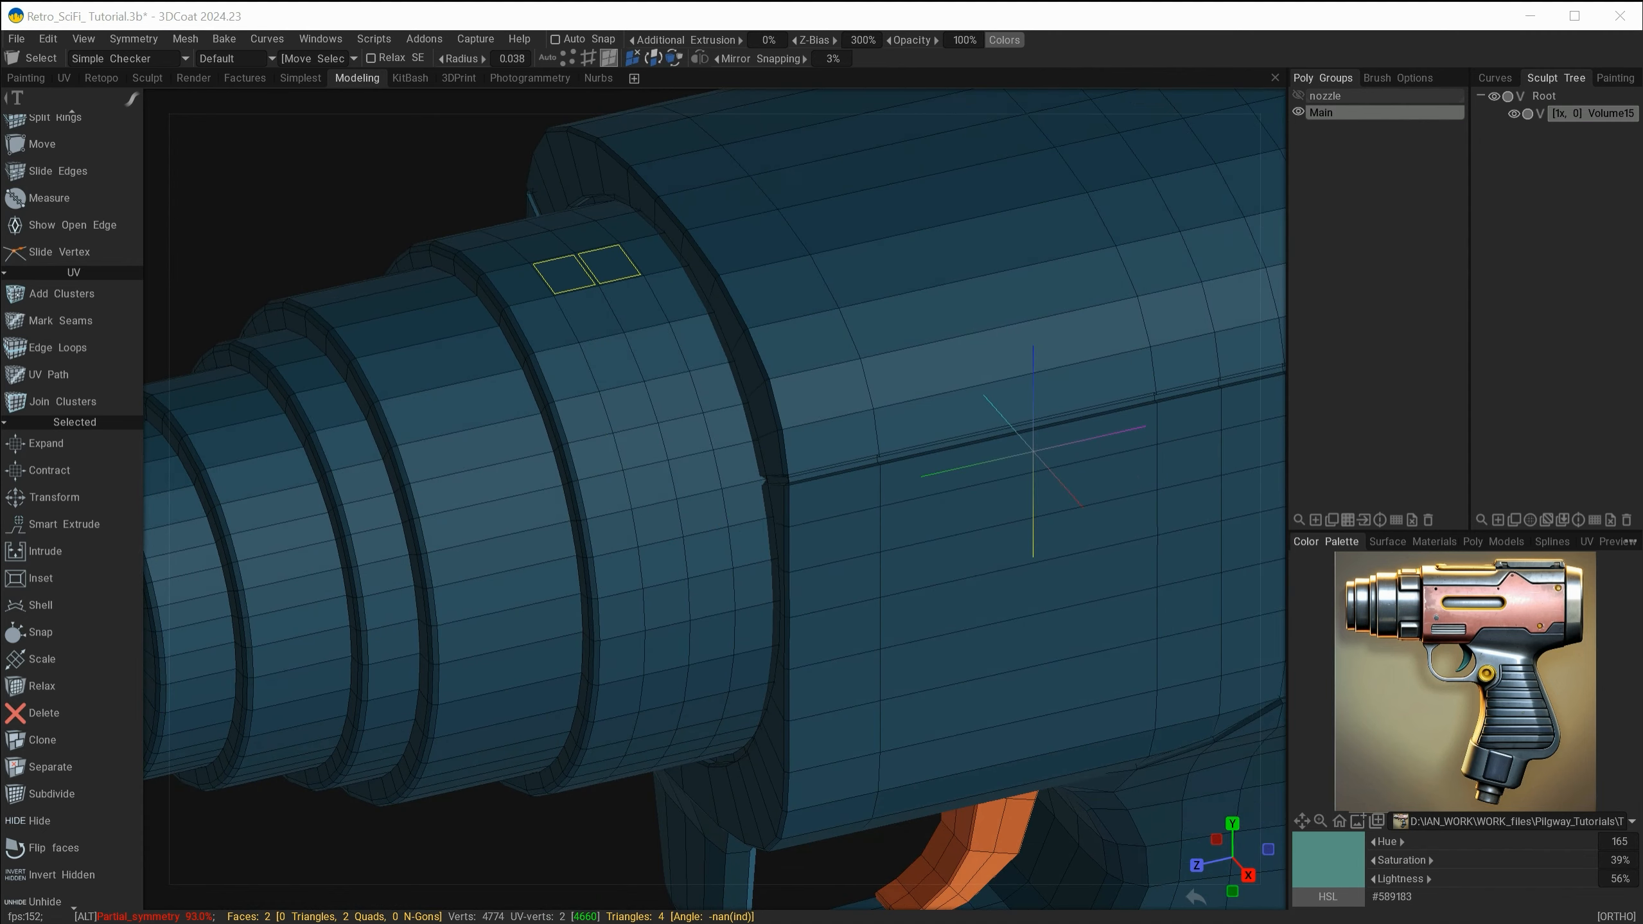
mouse_move(655, 349)
shift+mouse_down()
mouse_move(674, 451)
mouse_move(822, 521)
shift+mouse_up()
mouse_move(665, 478)
shift+mouse_down()
mouse_move(715, 525)
mouse_move(698, 651)
mouse_move(803, 537)
shift+mouse_up()
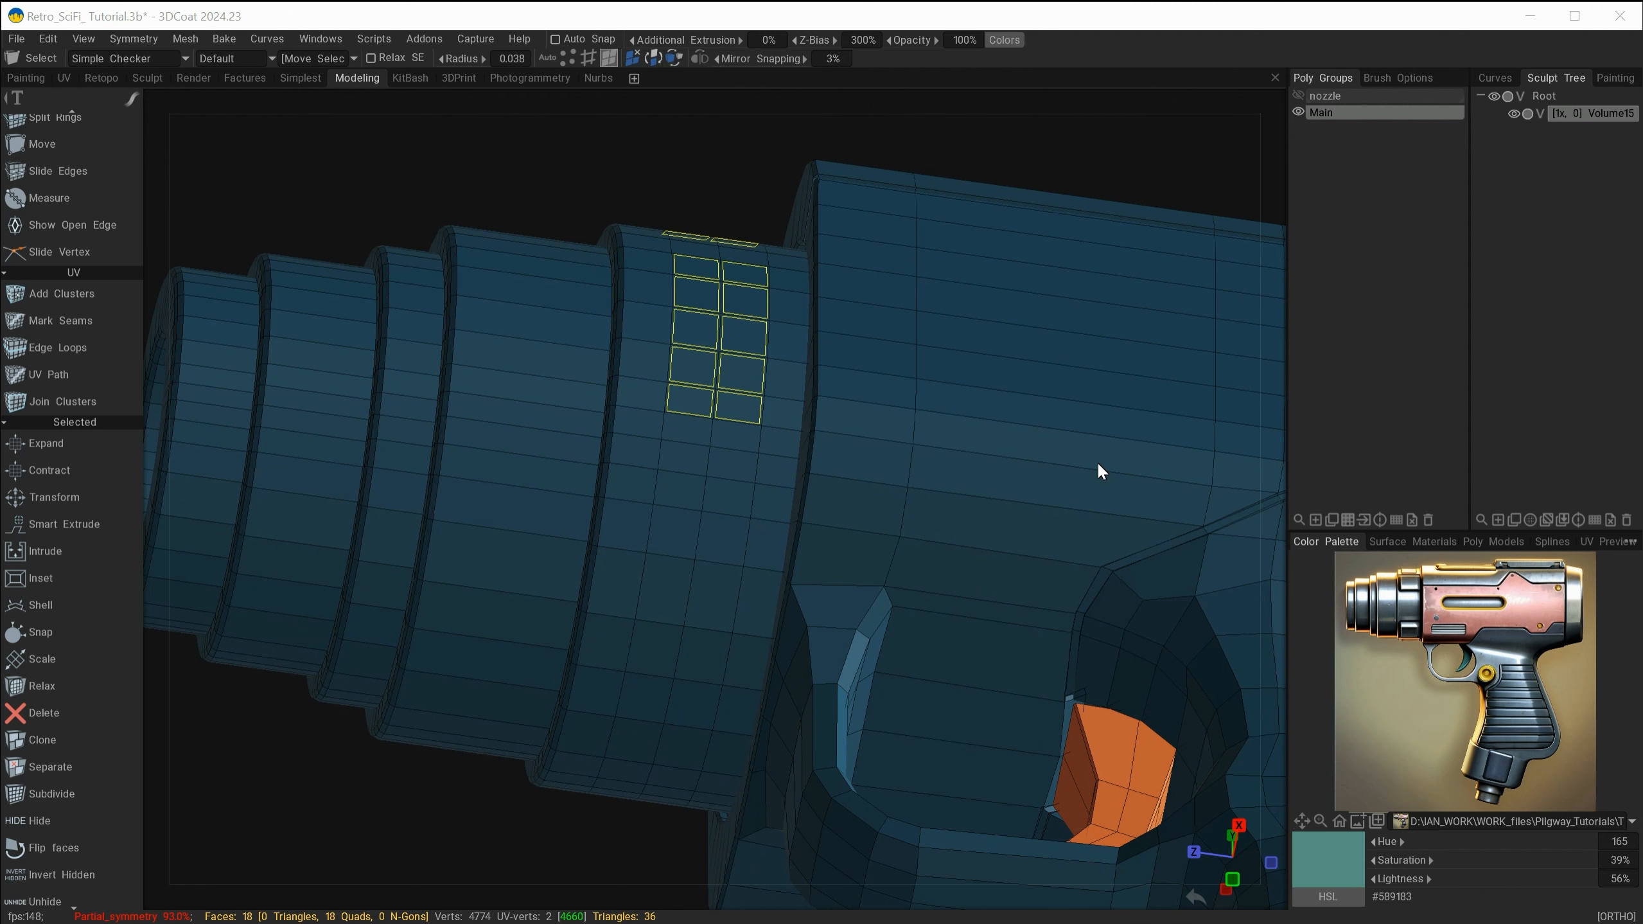
mouse_move(710, 470)
shift+mouse_down()
mouse_move(731, 495)
mouse_move(743, 613)
shift+mouse_up()
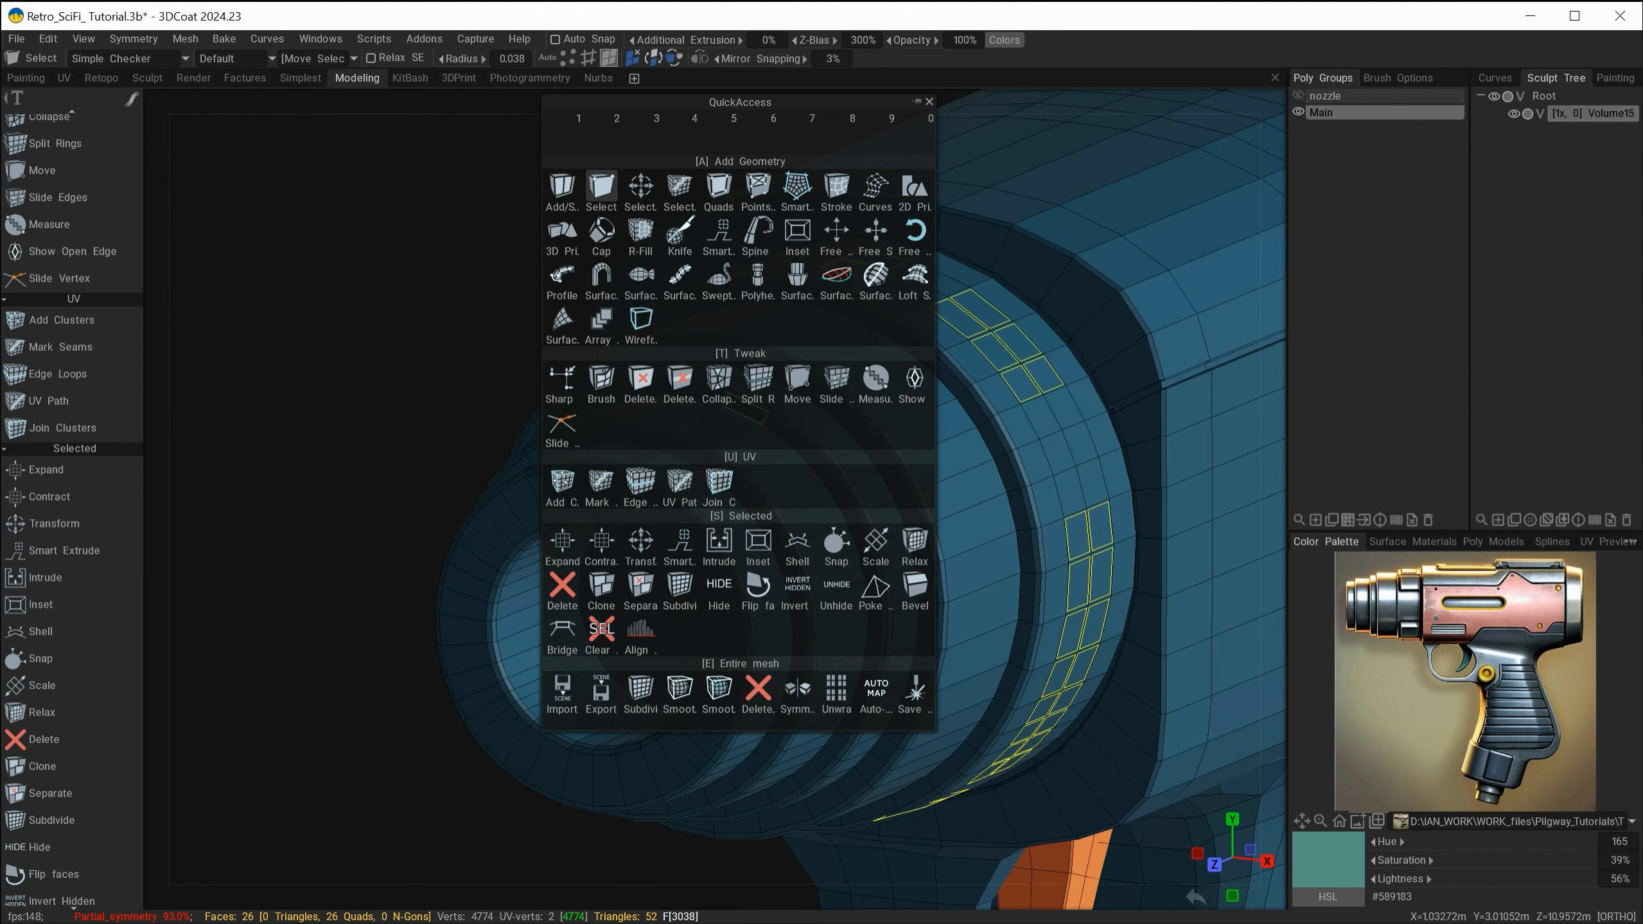
- Extrude the selected face groups slightly outward with Smart Extrude to form raised blocks, and clear the selection
click(679, 542)
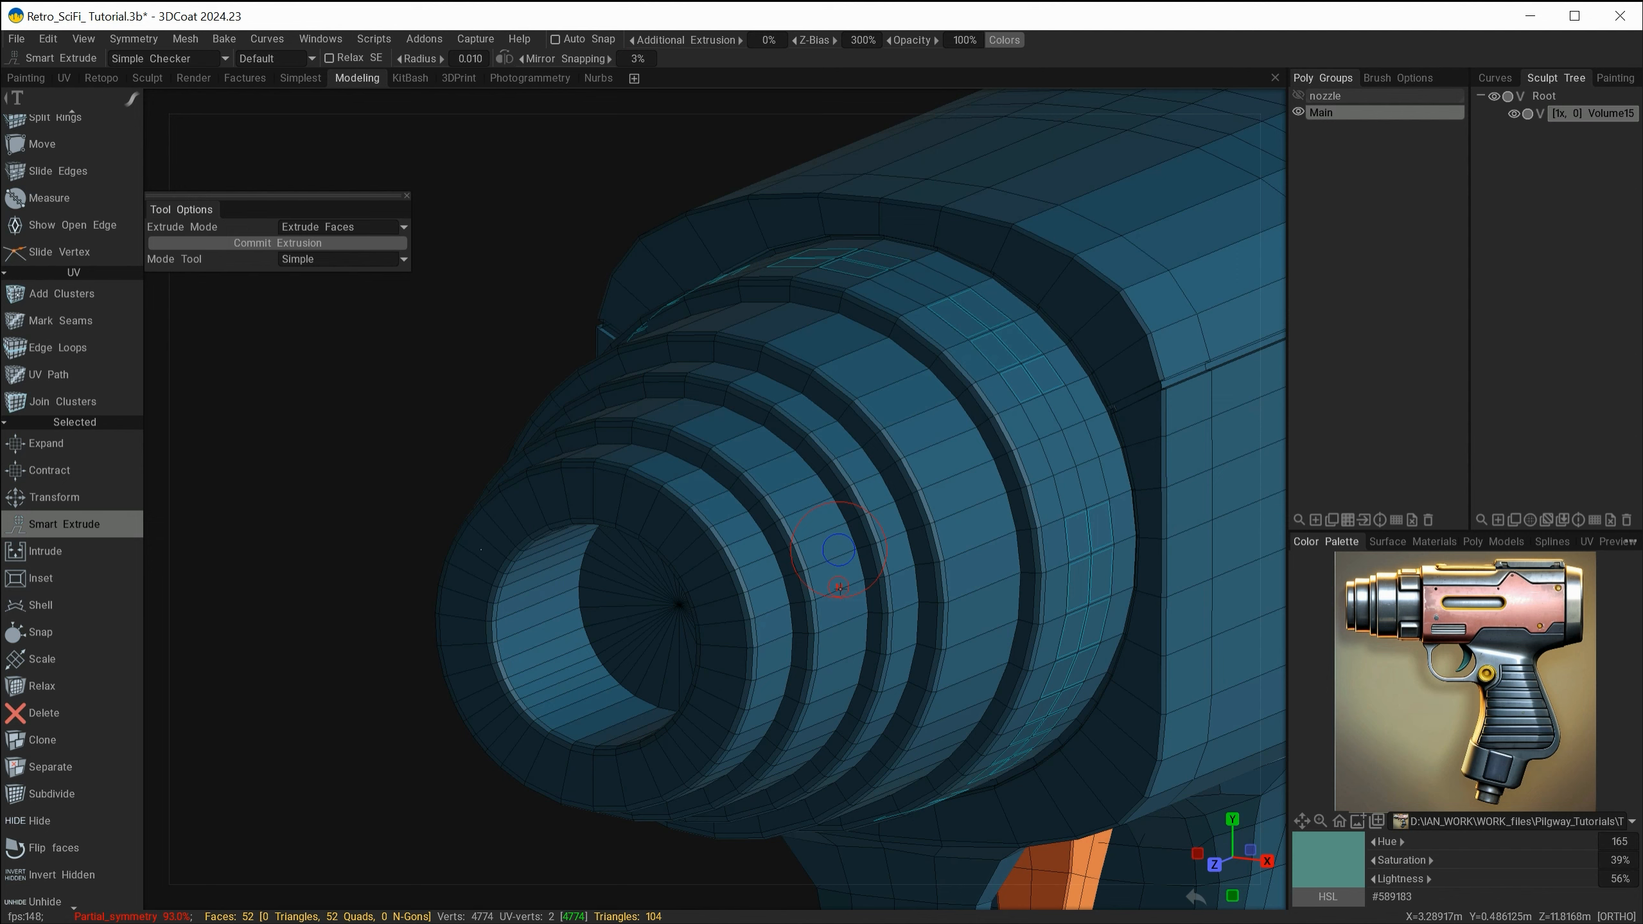
drag(839, 586, 849, 606)
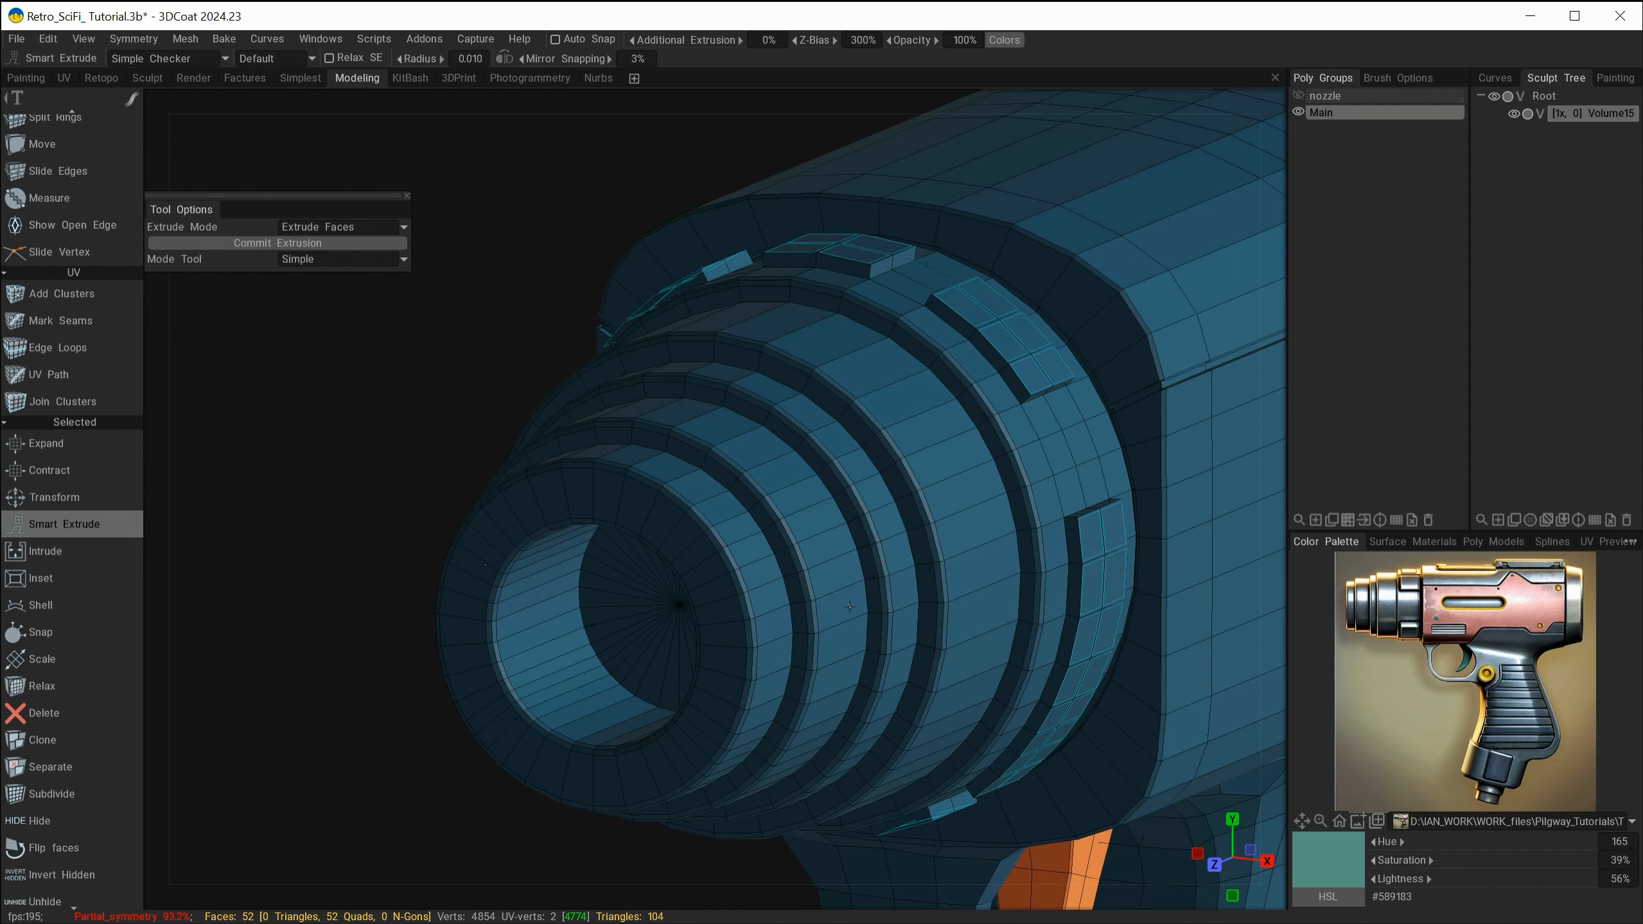
alt+drag(843, 502, 972, 402)
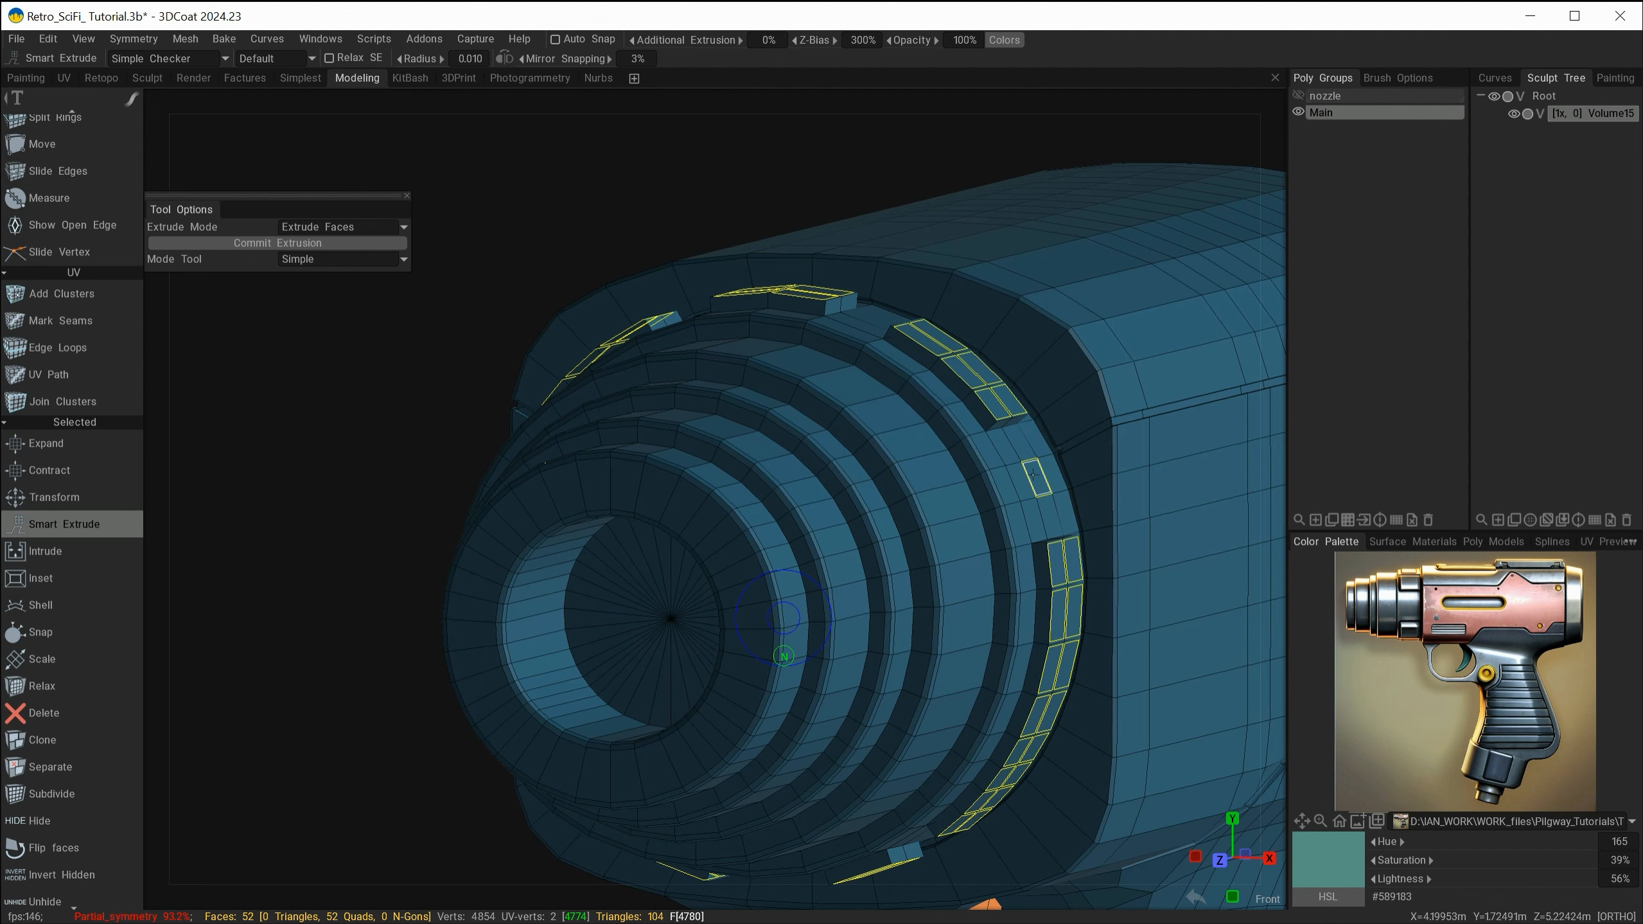
mouse_move(892, 598)
alt+mouse_down()
mouse_move(799, 580)
mouse_move(887, 610)
alt+mouse_up()
alt+middle_drag(888, 610, 845, 563)
key(Escape)
key(Escape)
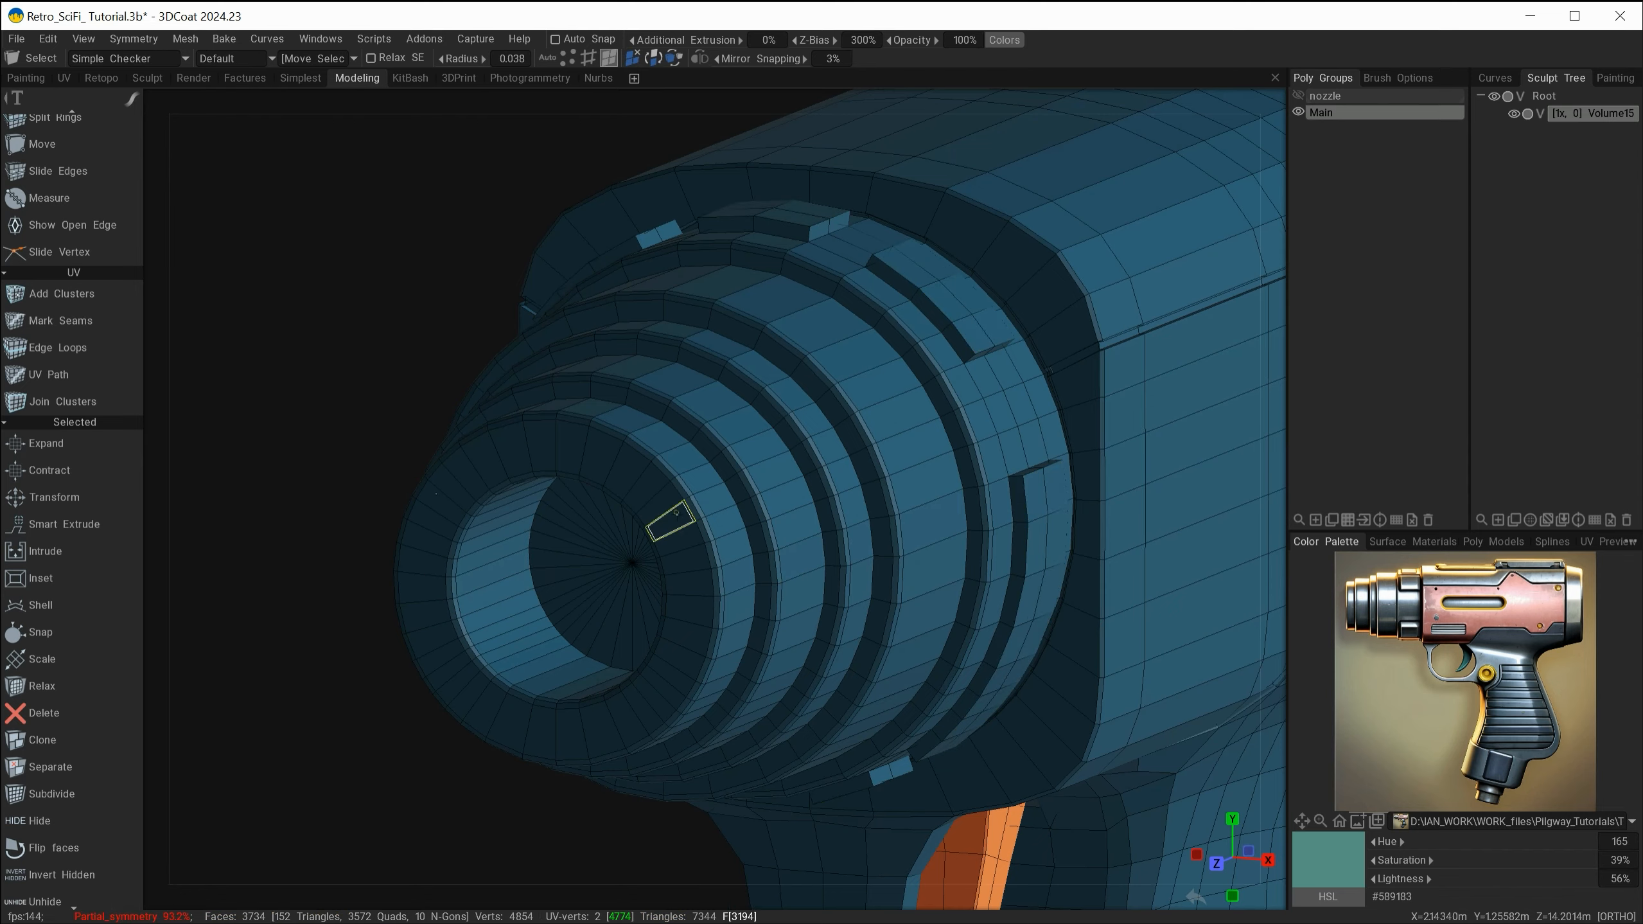
- Switch to edge selection and select the outer outline edges of the raised blocks around the nozzle's rearmost section
alt+drag(799, 528, 702, 507)
alt+drag(702, 507, 676, 511)
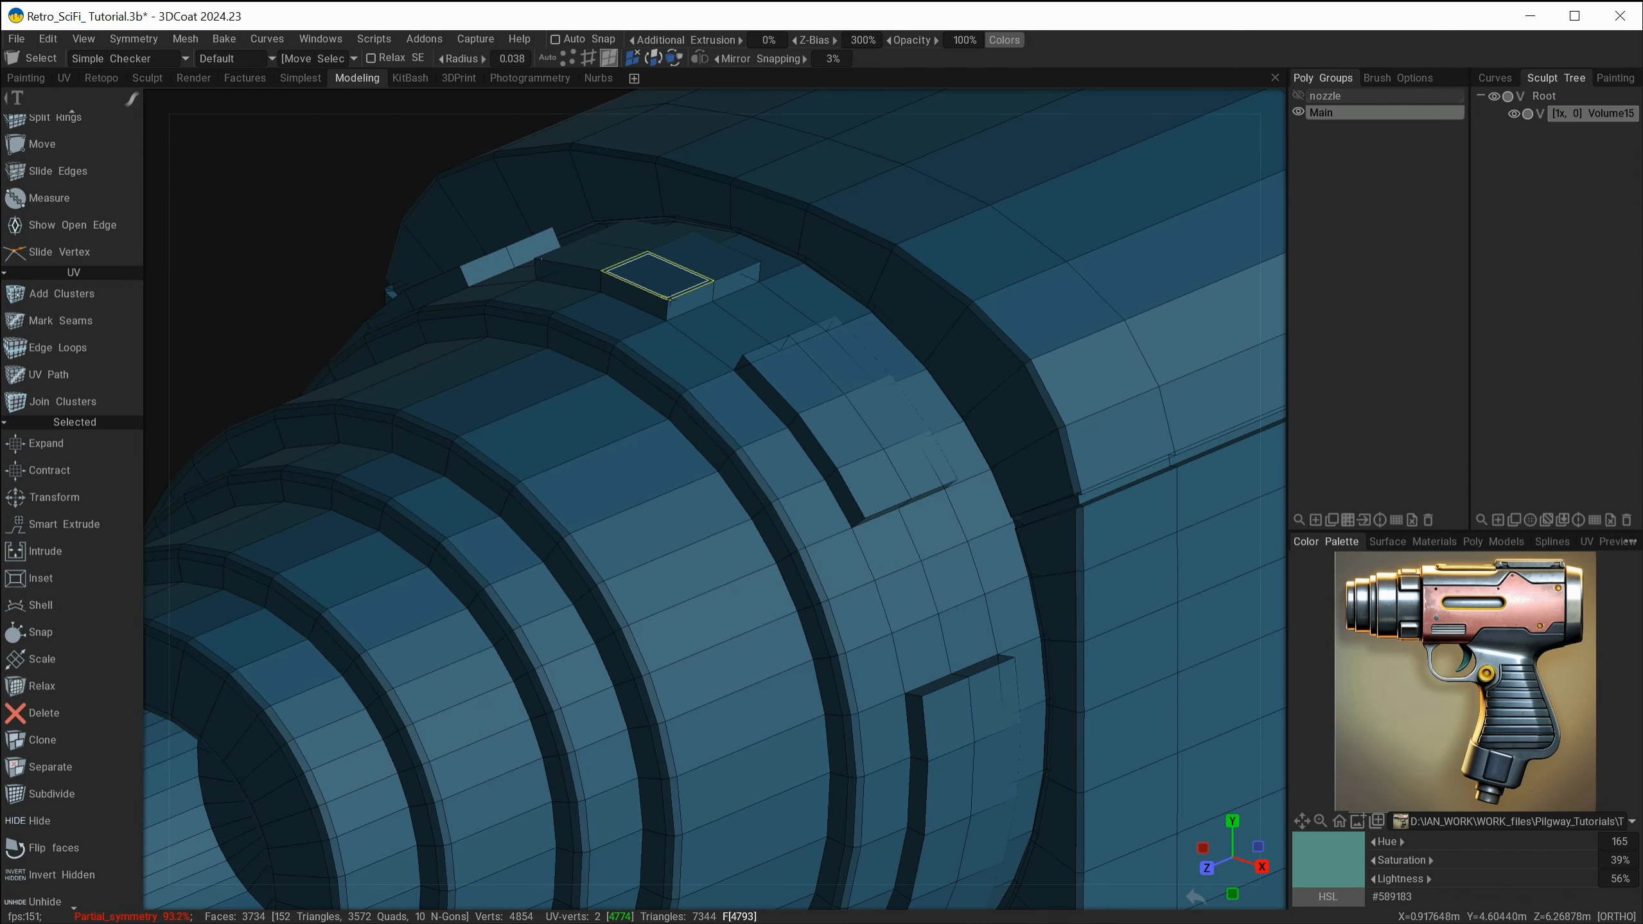
alt+drag(640, 284, 738, 384)
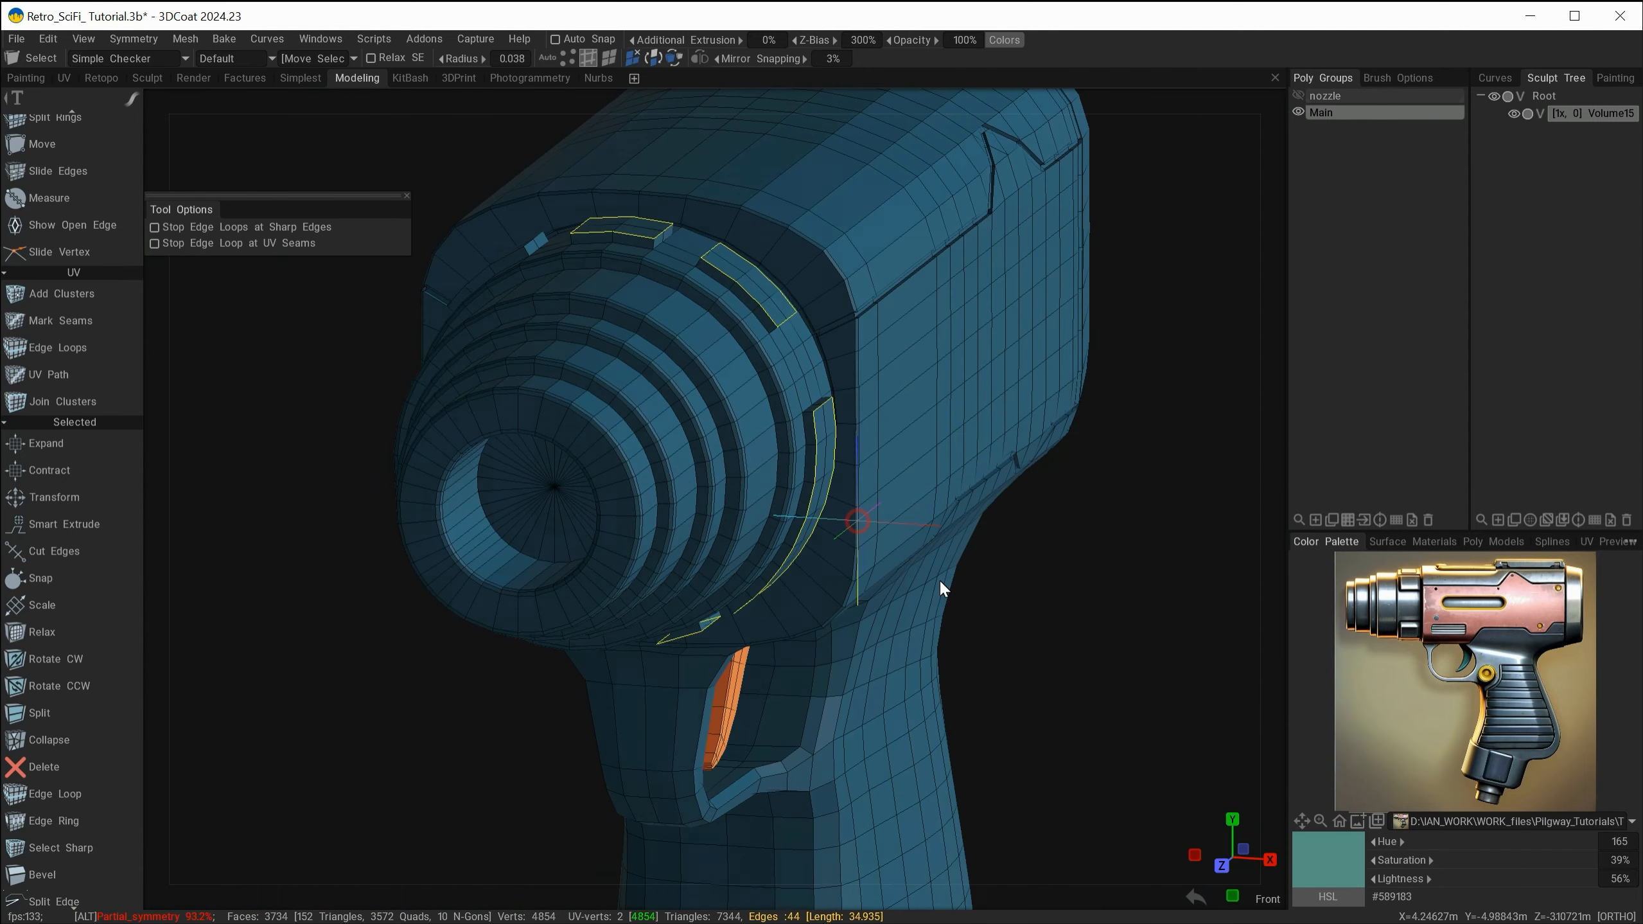
alt+drag(940, 580, 917, 649)
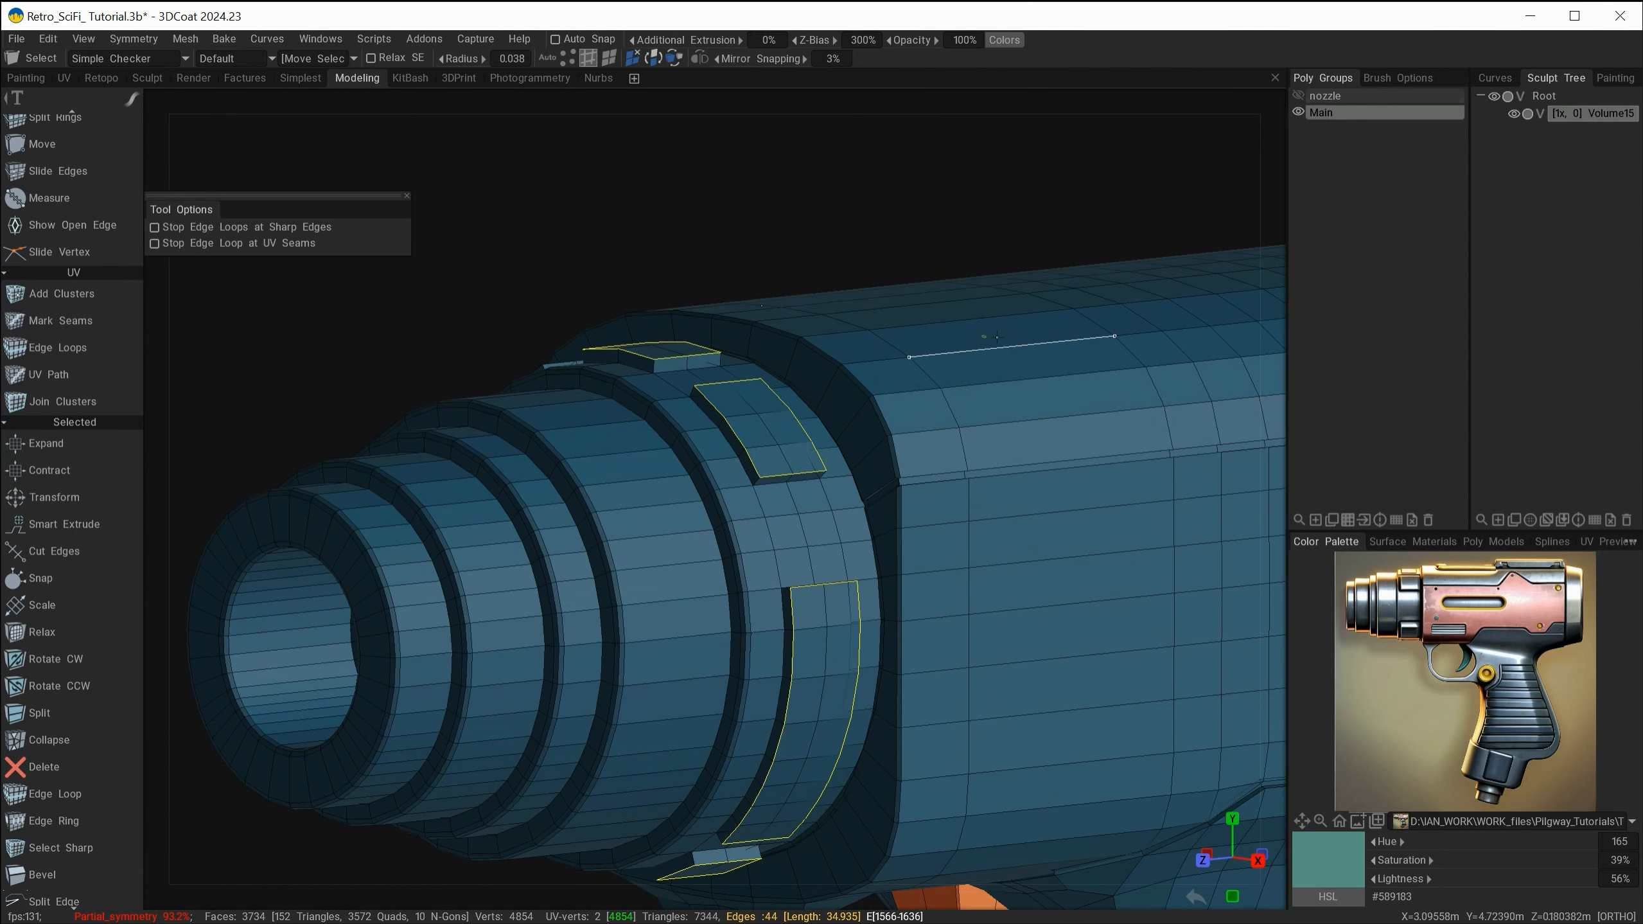
- Bevel the selected outline edges of the raised blocks around the nozzle with a narrow single-segment bevel
key(space)
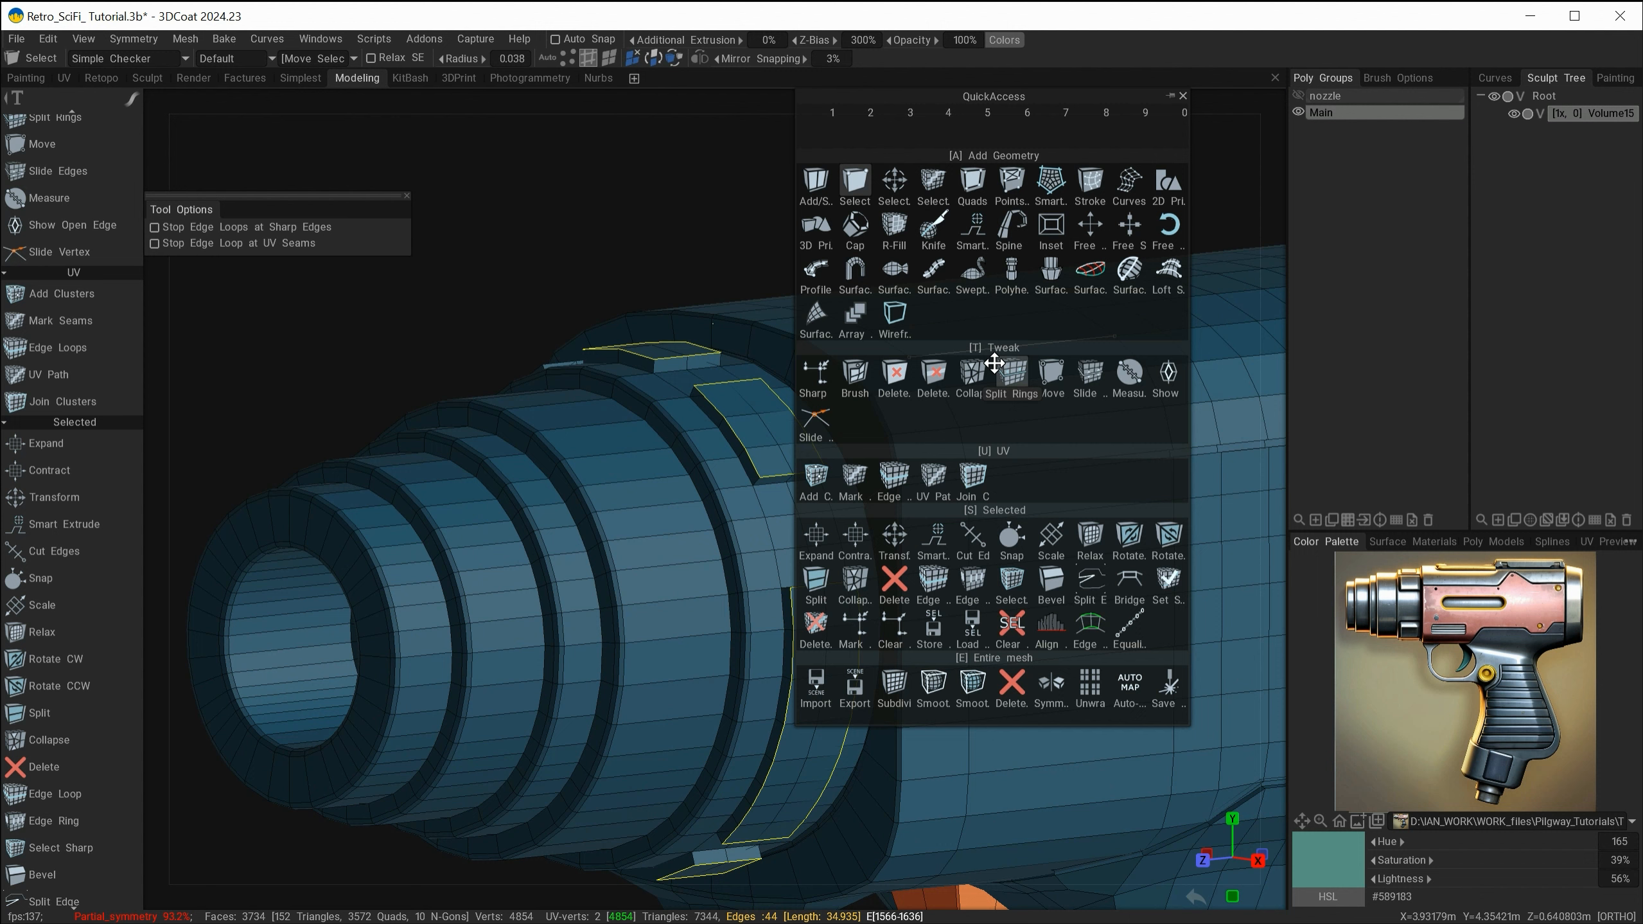
click(1051, 582)
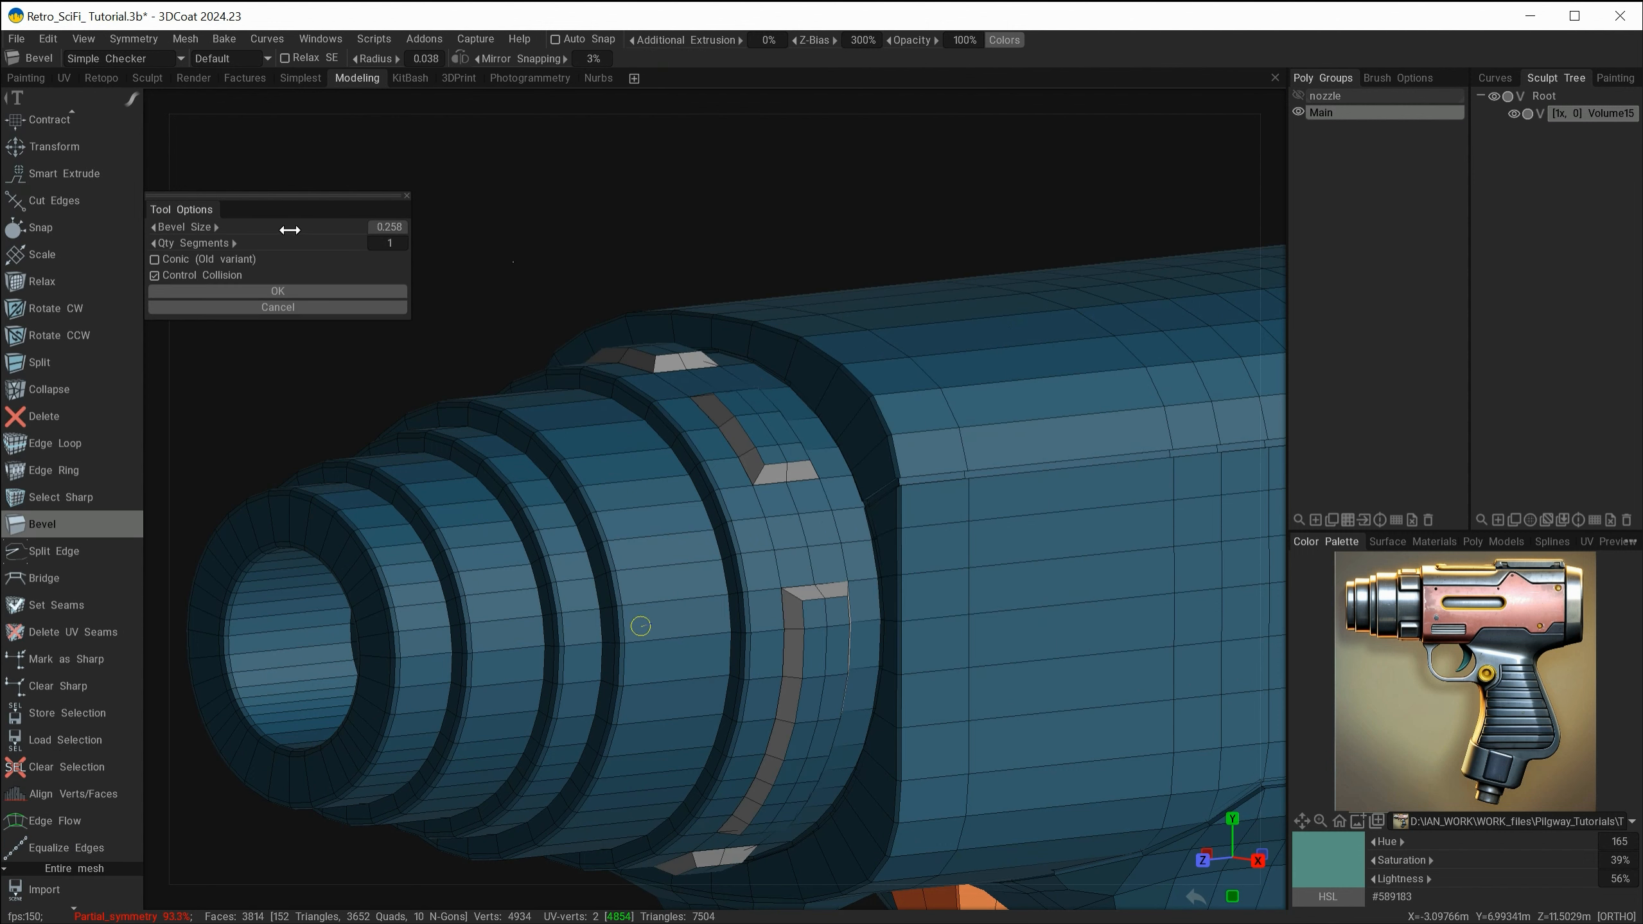
drag(304, 230, 271, 230)
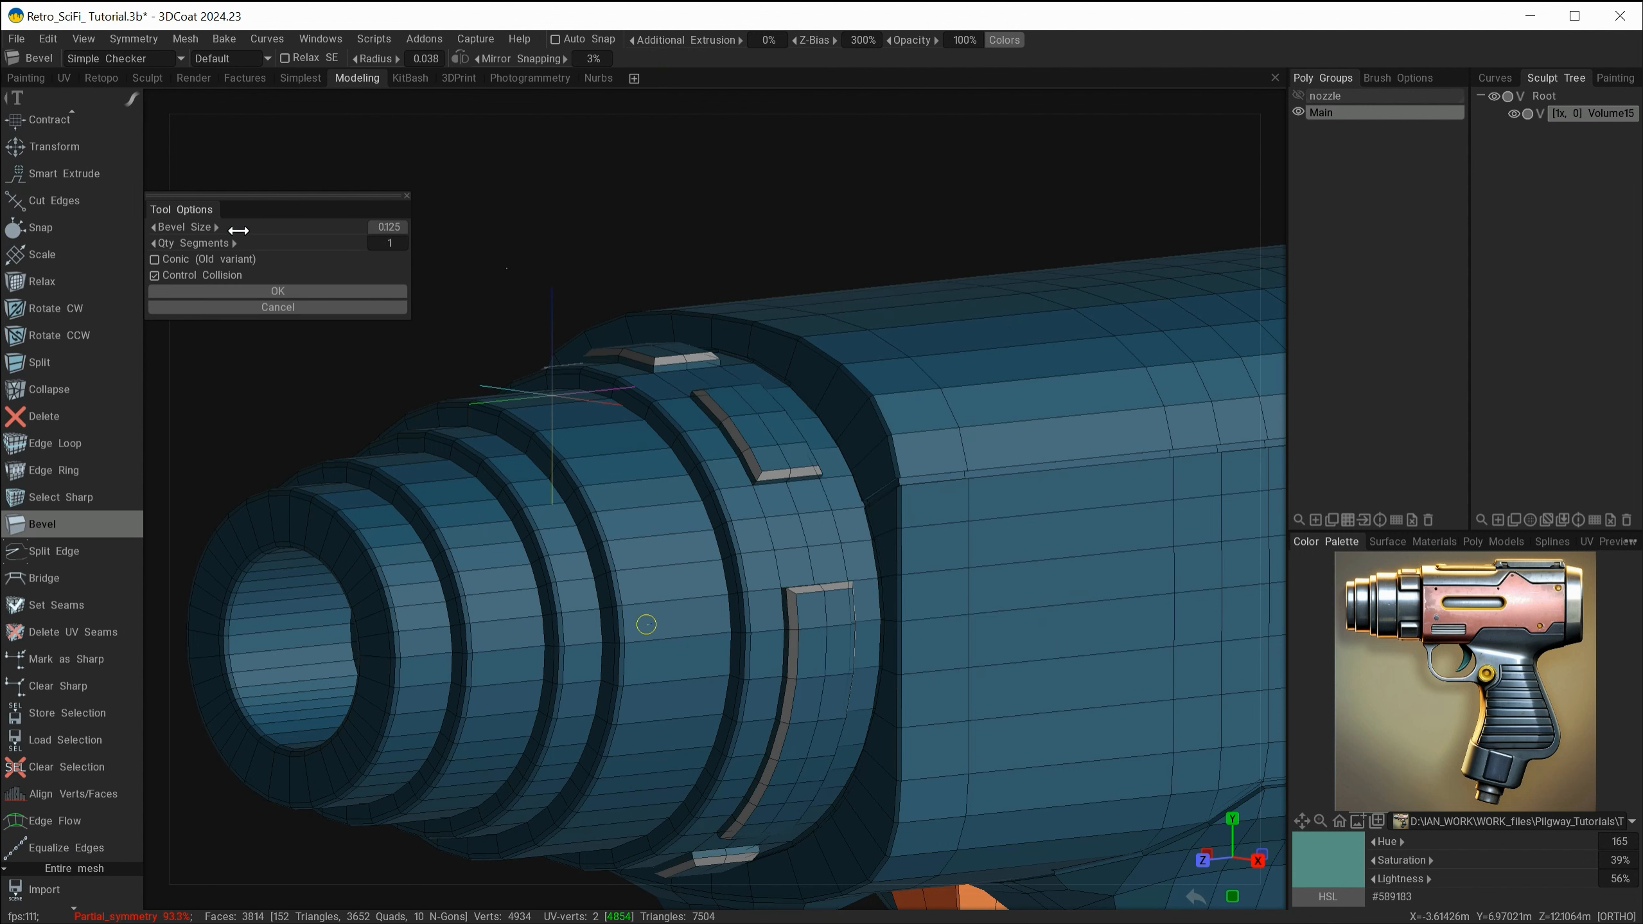
click(284, 290)
- Select the edges outlining a rectangle two faces wide and three faces high on the side of the grip's bulging lower end
mouse_move(798, 493)
alt+mouse_down()
mouse_move(1026, 546)
mouse_move(804, 488)
mouse_move(824, 509)
alt+mouse_up()
alt+middle_drag(884, 561, 816, 397)
mouse_move(819, 493)
alt+mouse_down()
mouse_move(826, 480)
mouse_move(810, 501)
alt+mouse_up()
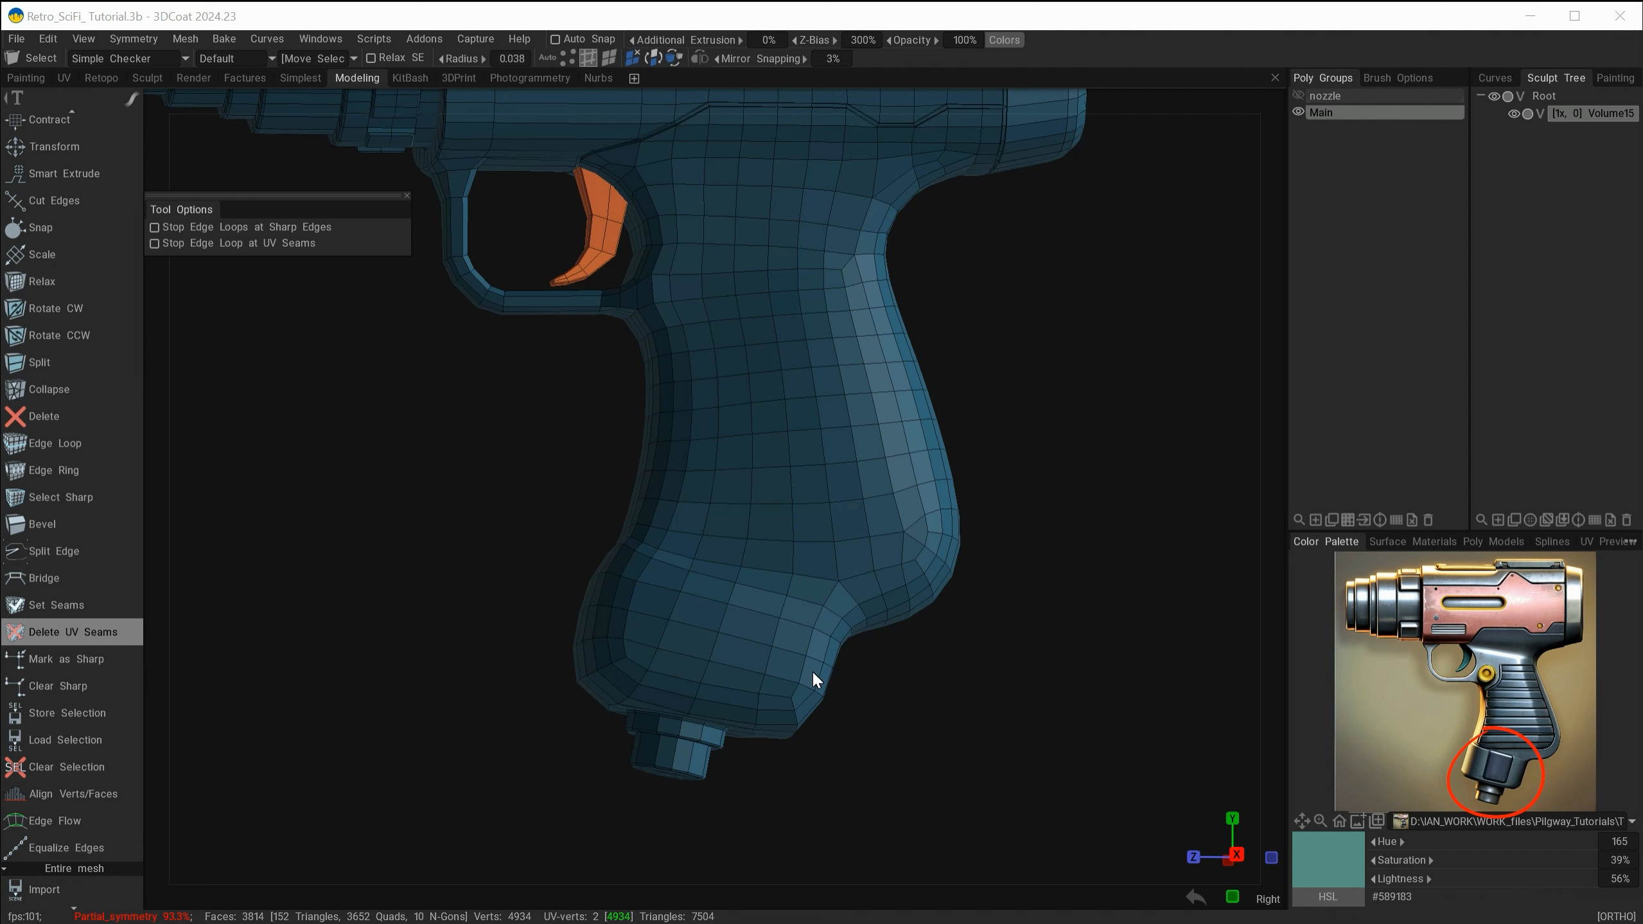
alt+right_drag(781, 677, 890, 727)
alt+middle_drag(874, 742, 859, 451)
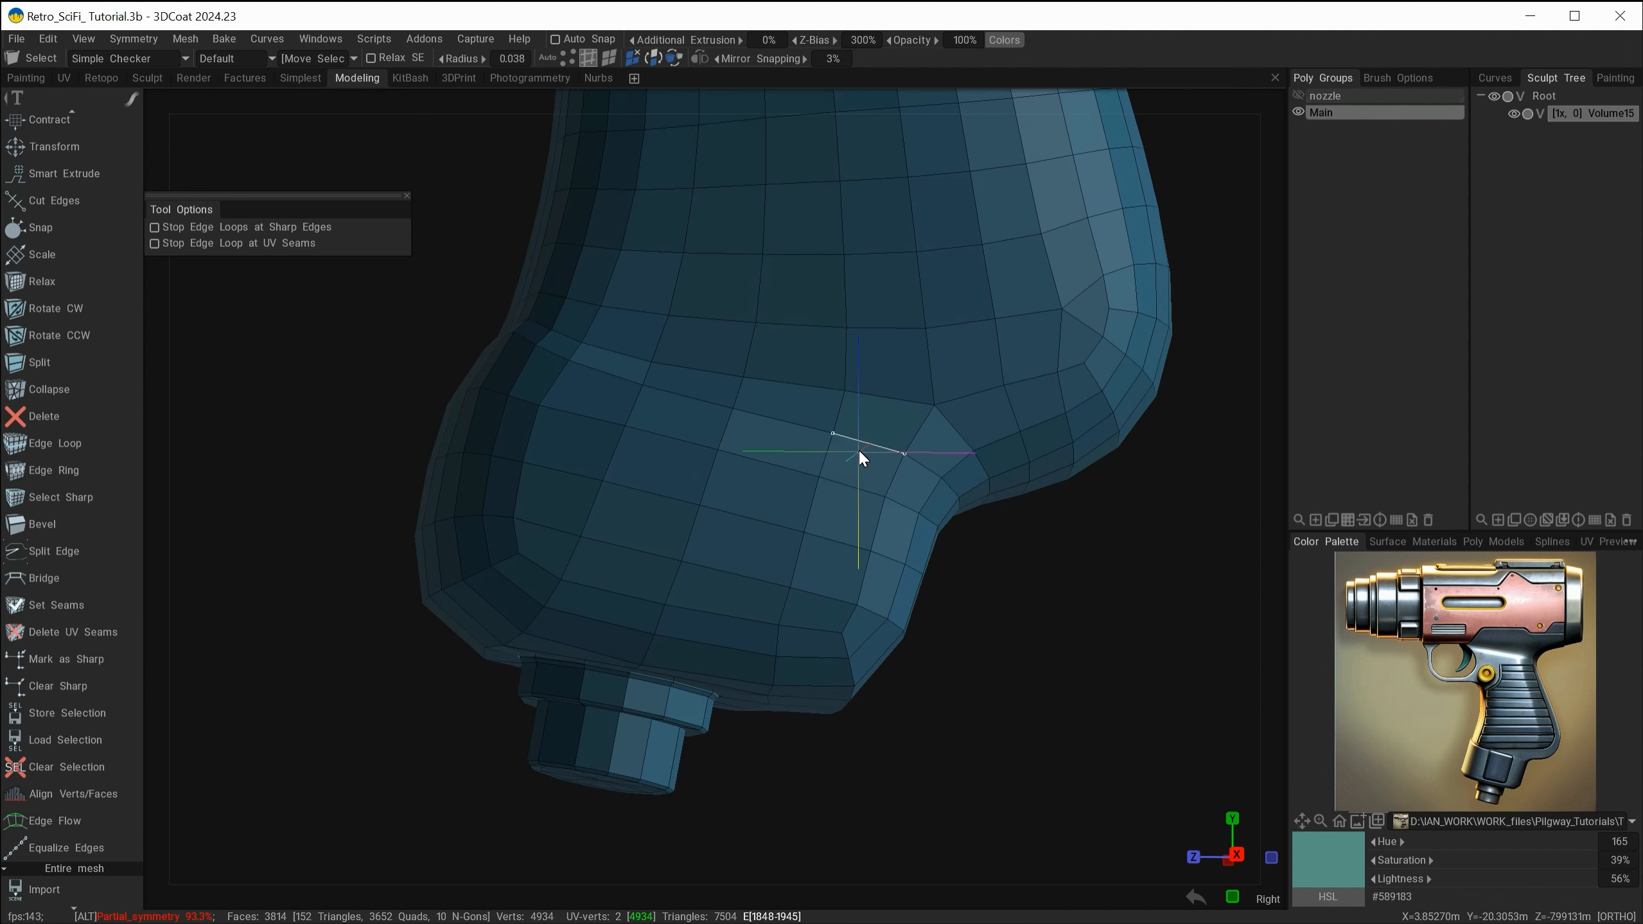
alt+drag(893, 630, 888, 640)
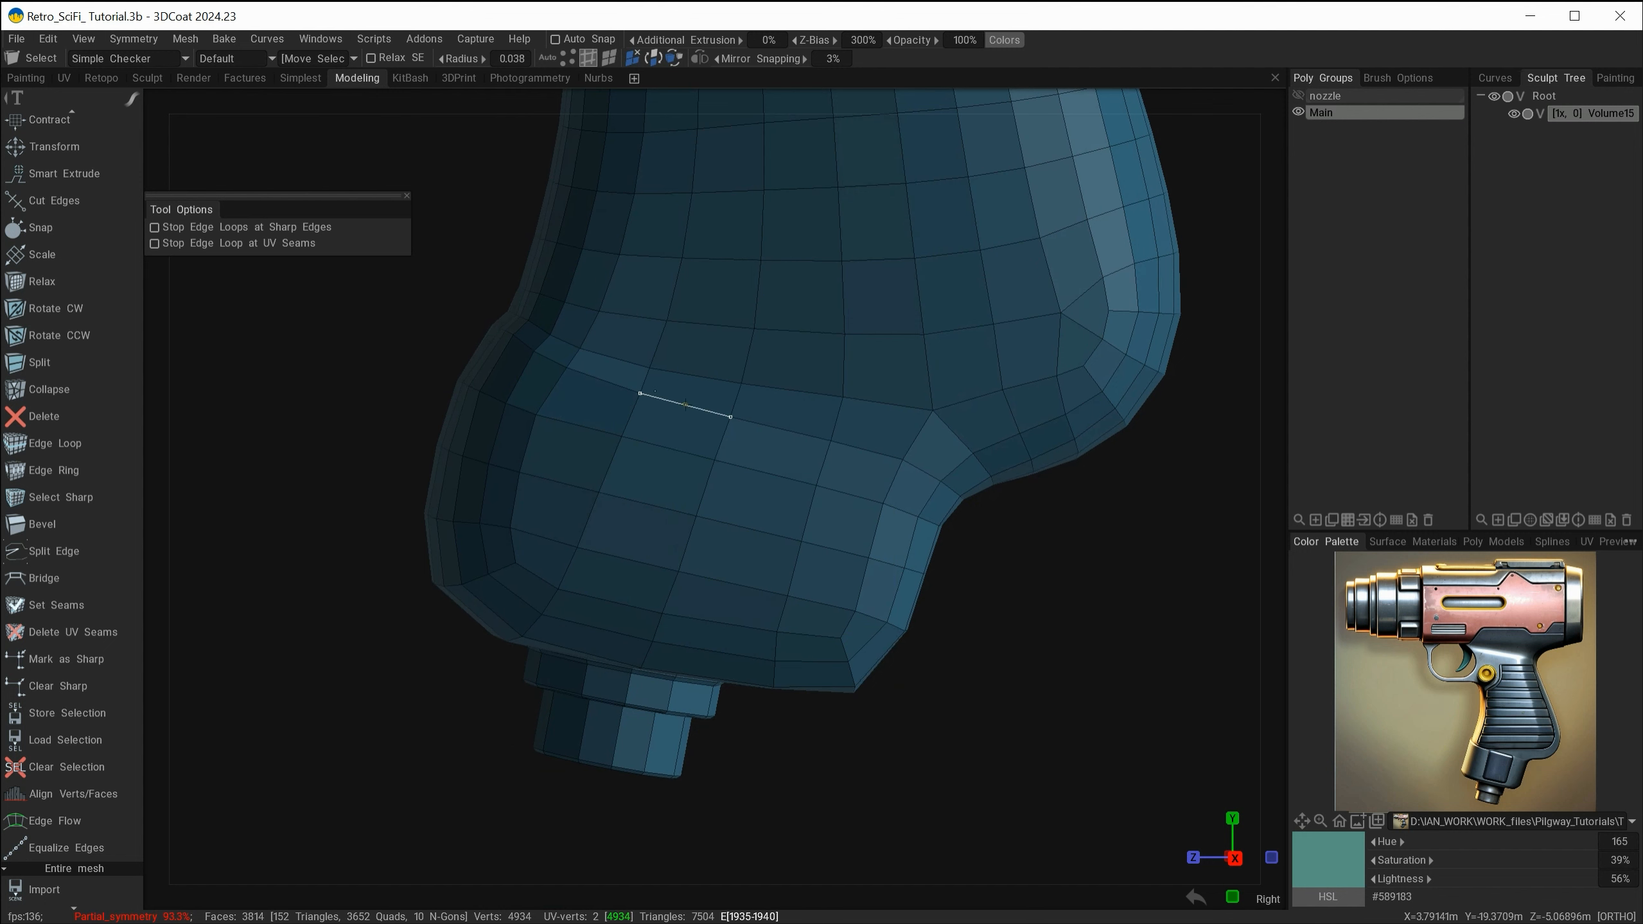
click(684, 405)
shift+click(782, 428)
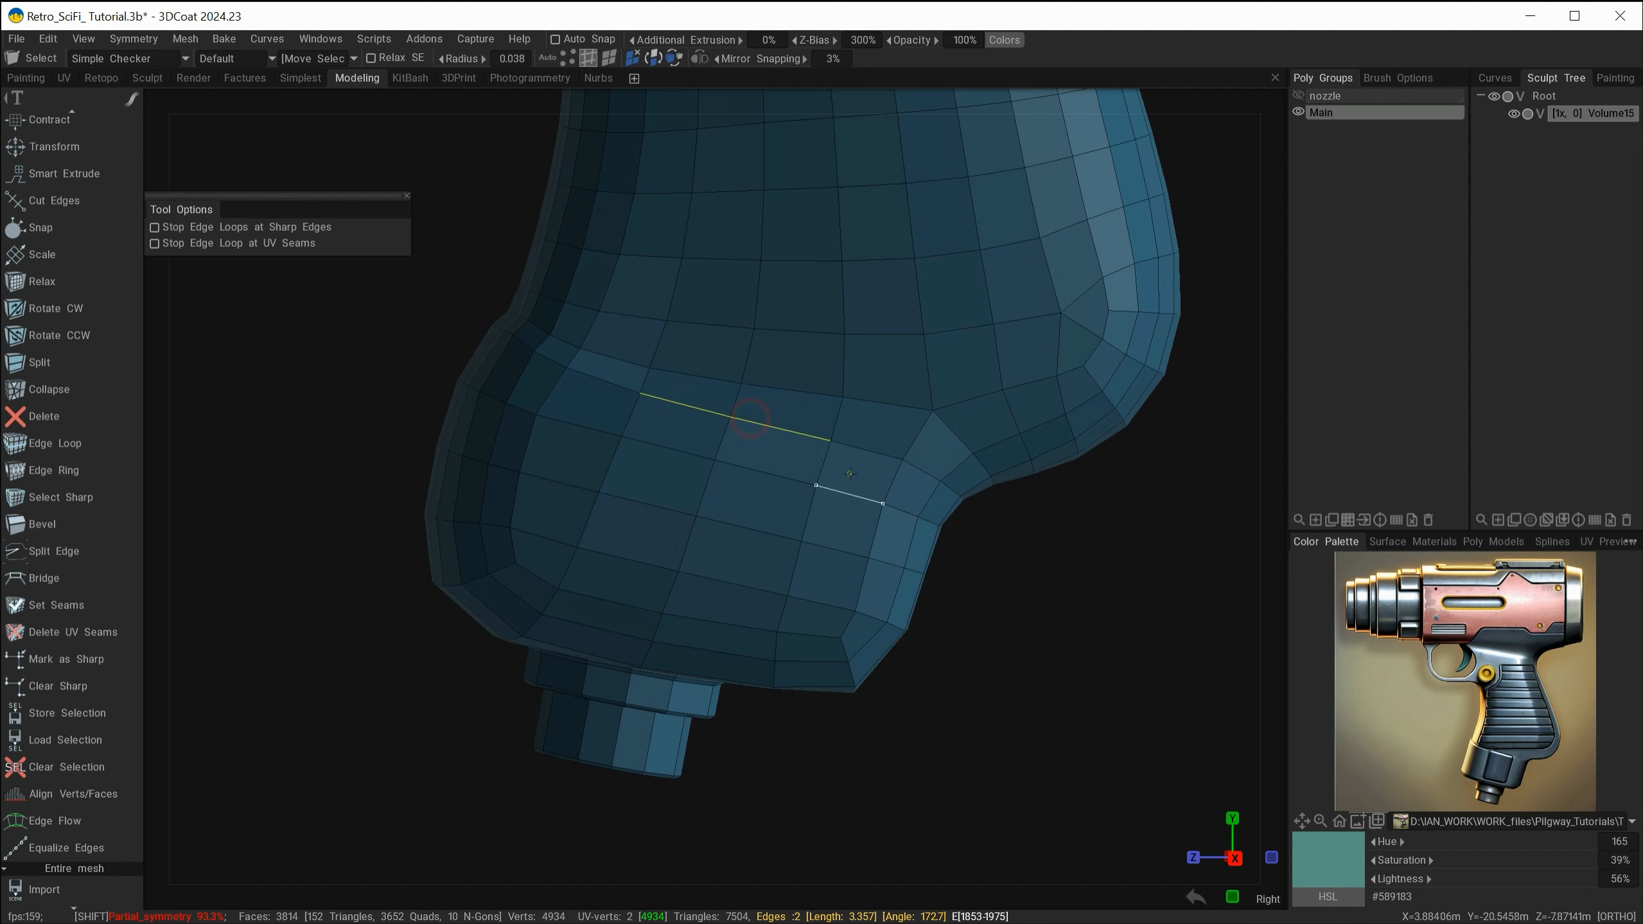
shift+click(822, 463)
shift+click(810, 513)
shift+click(799, 562)
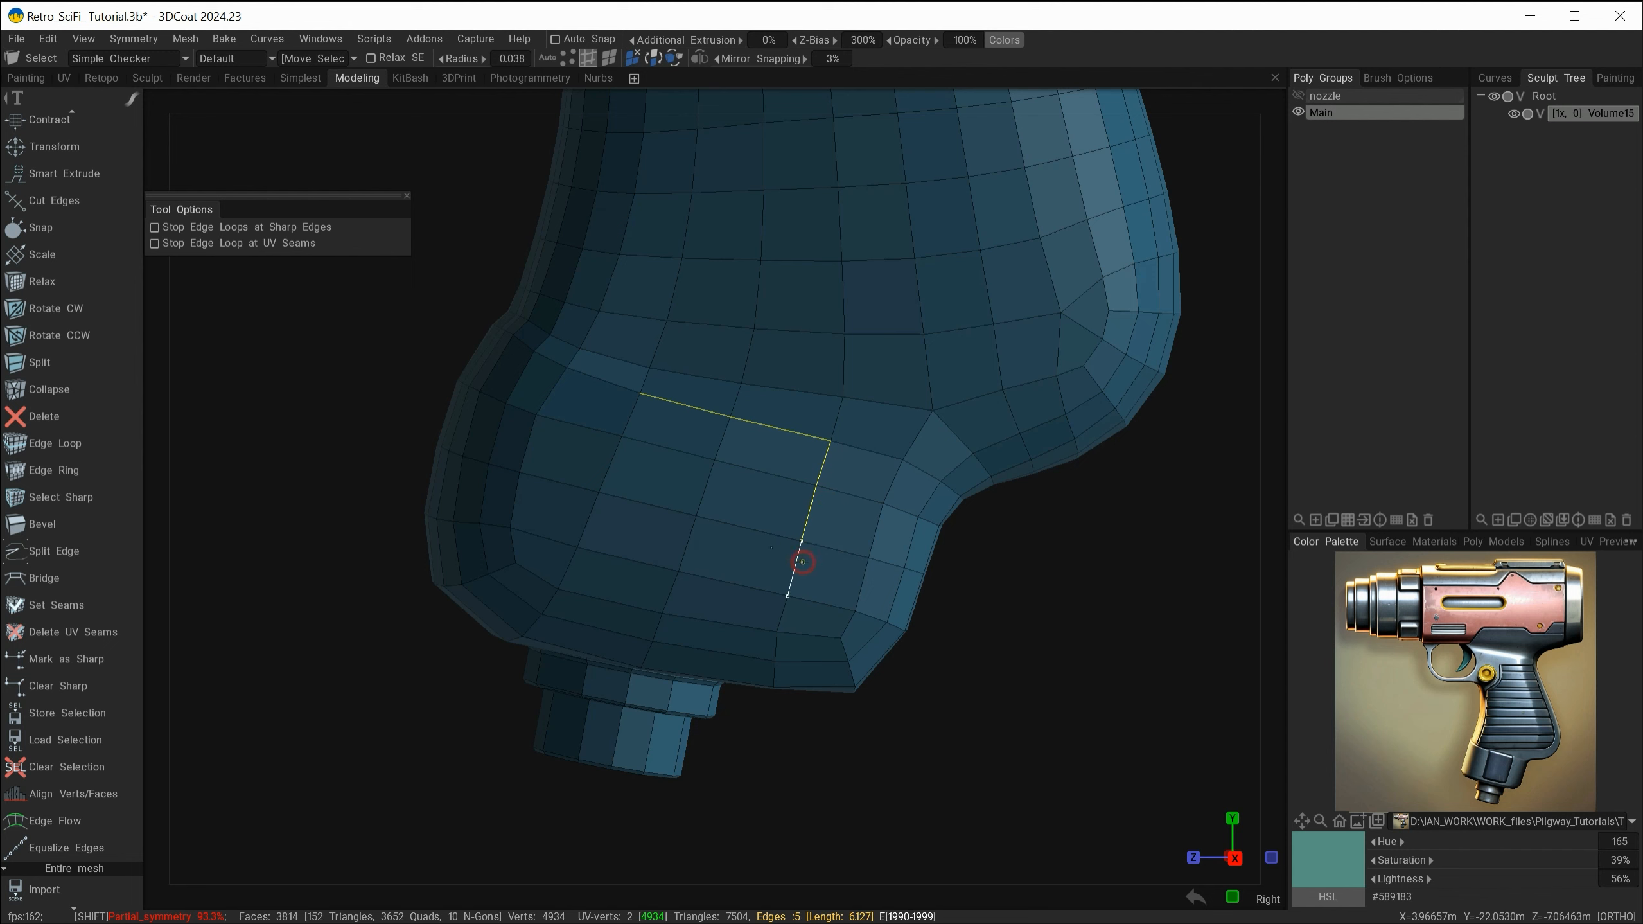
shift+click(734, 583)
shift+click(629, 425)
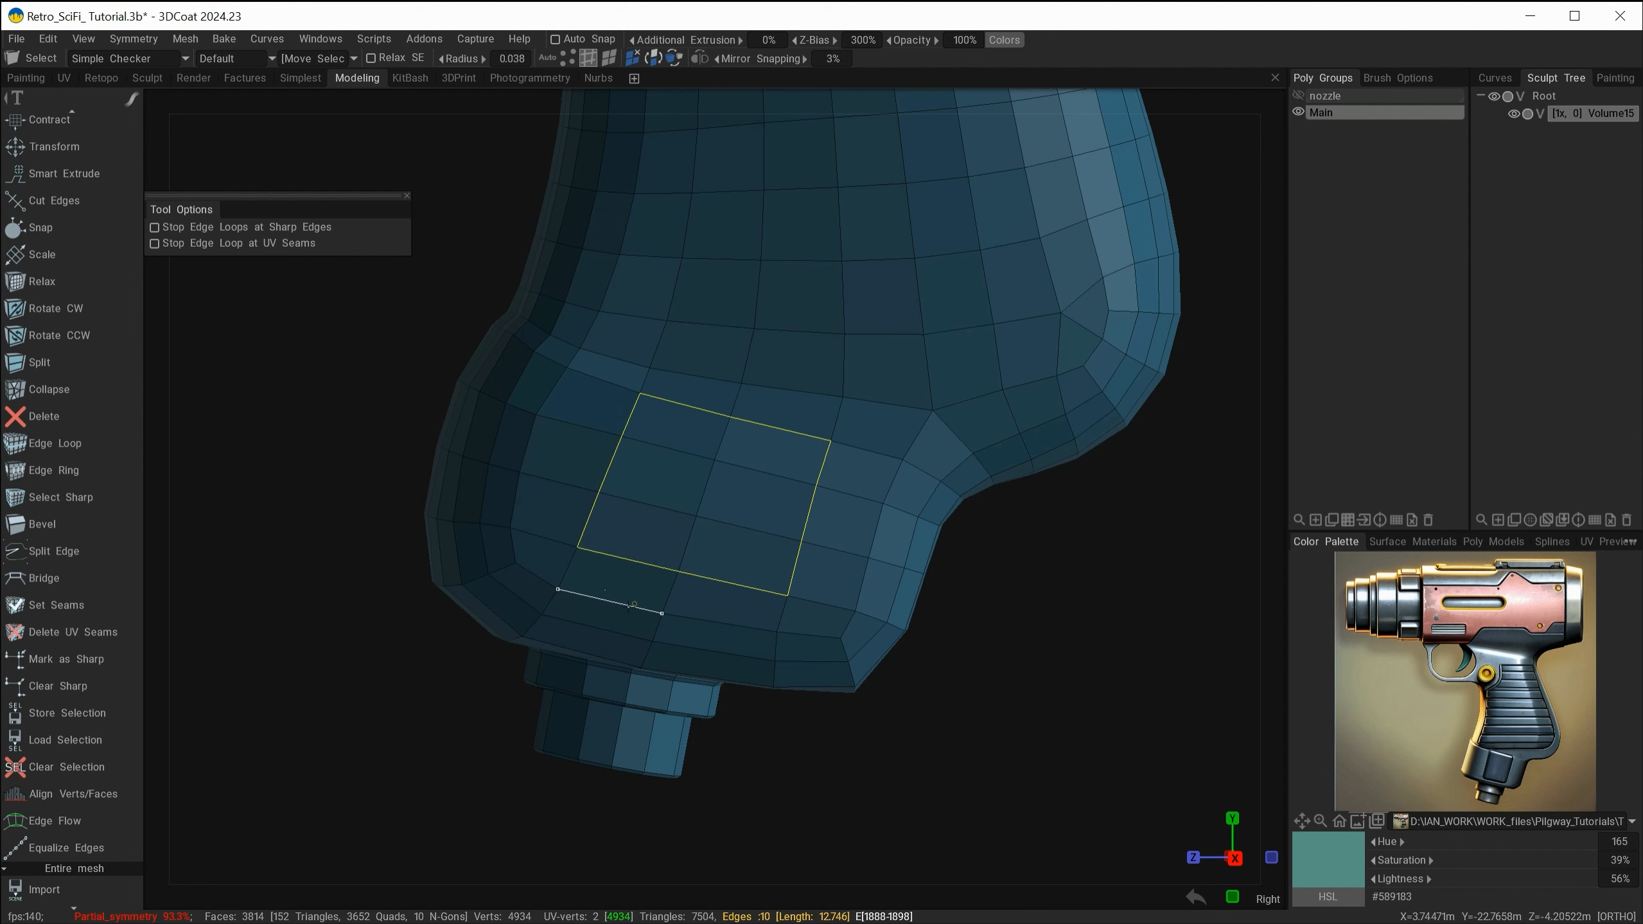
- Bevel the rectangular edge outline on the grip's lower end into a narrow band of faces
alt+drag(633, 606, 706, 592)
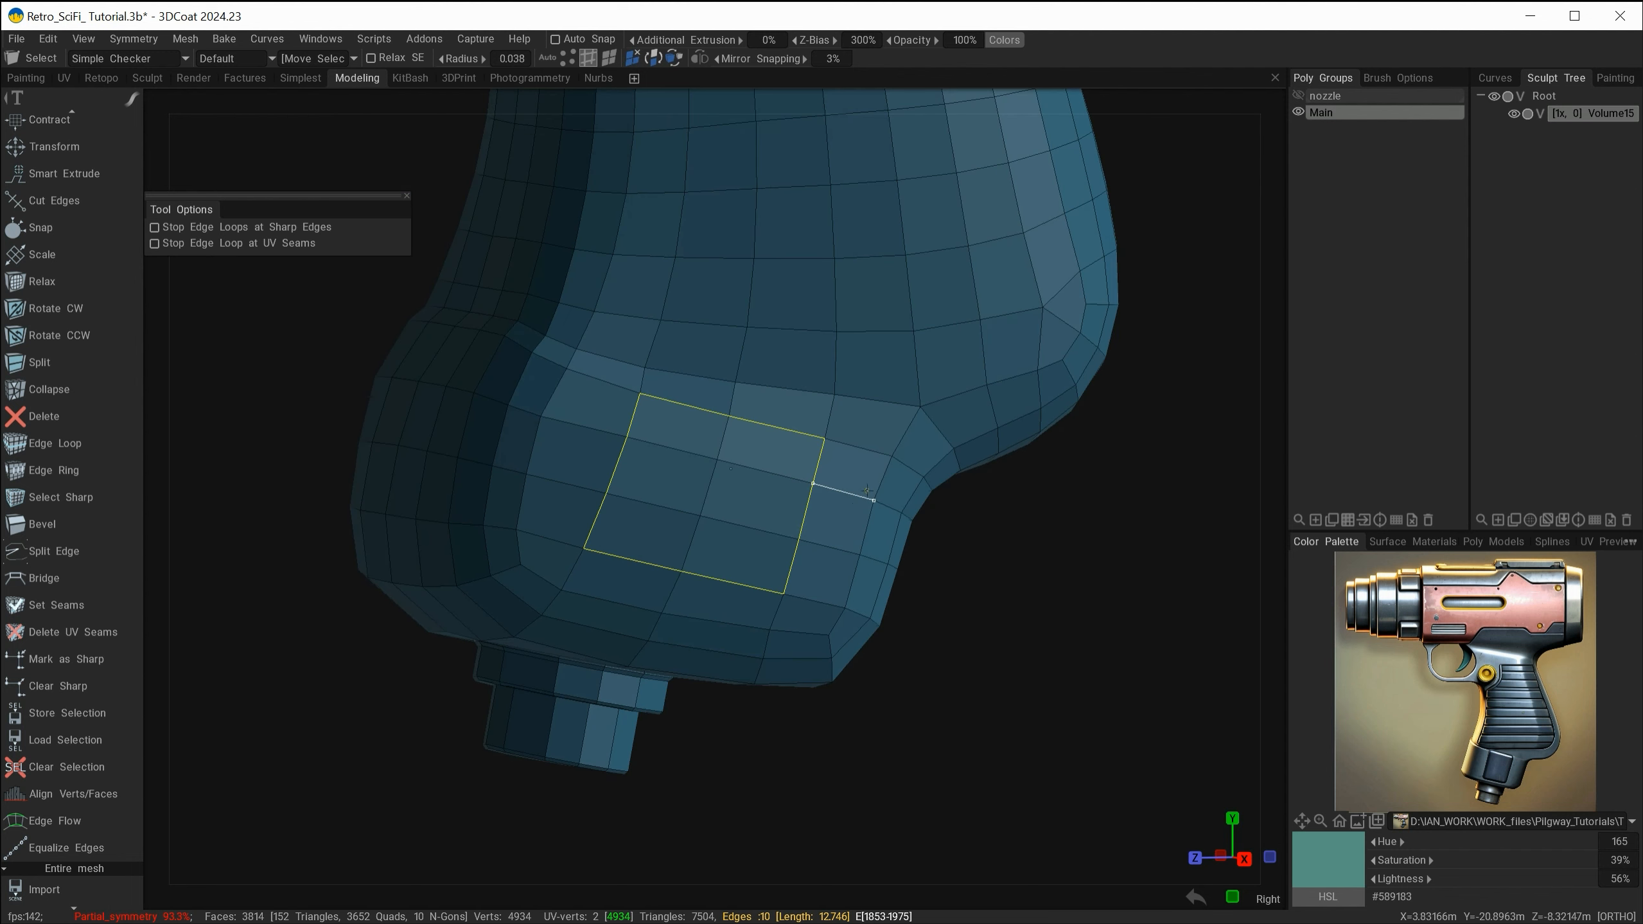
key(space)
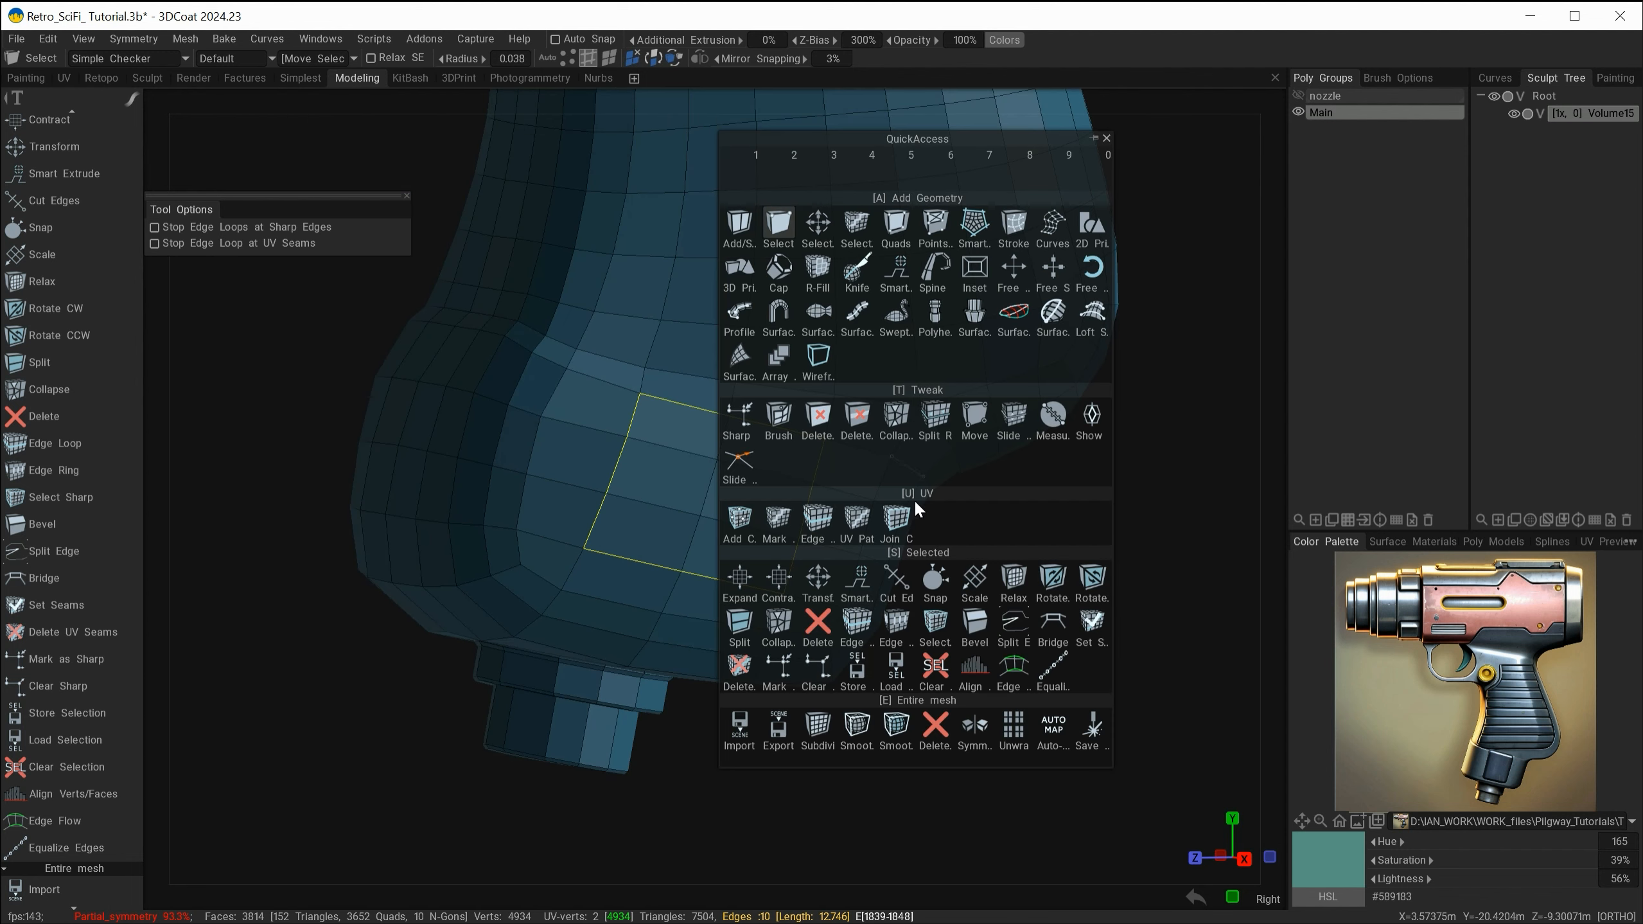
click(974, 622)
click(396, 227)
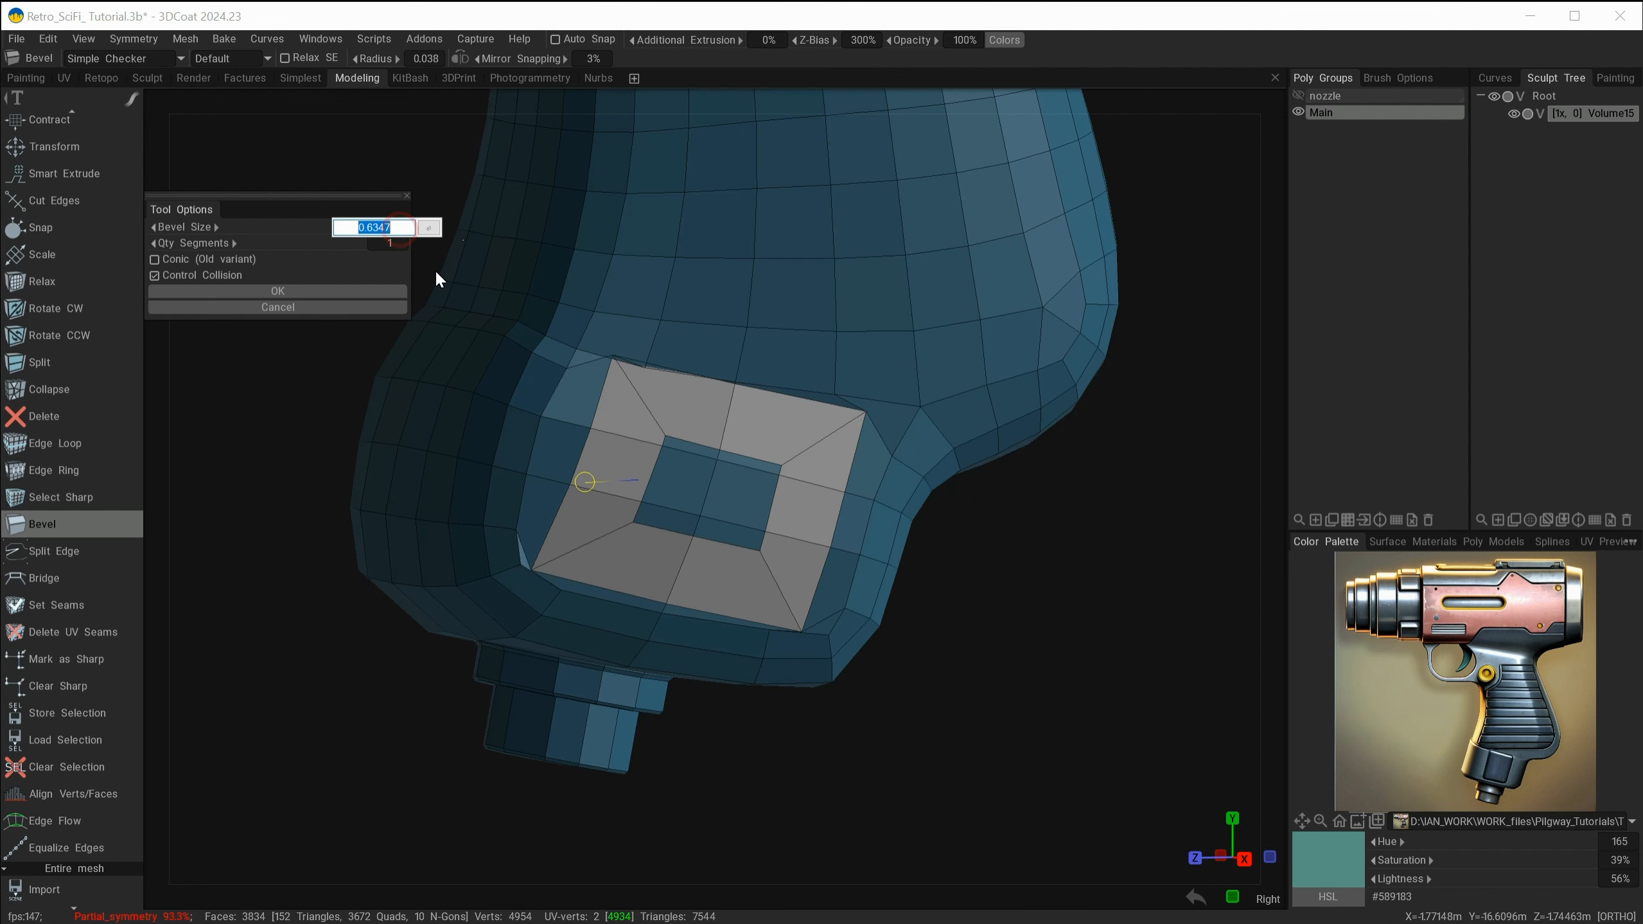
text(0)
key(Return)
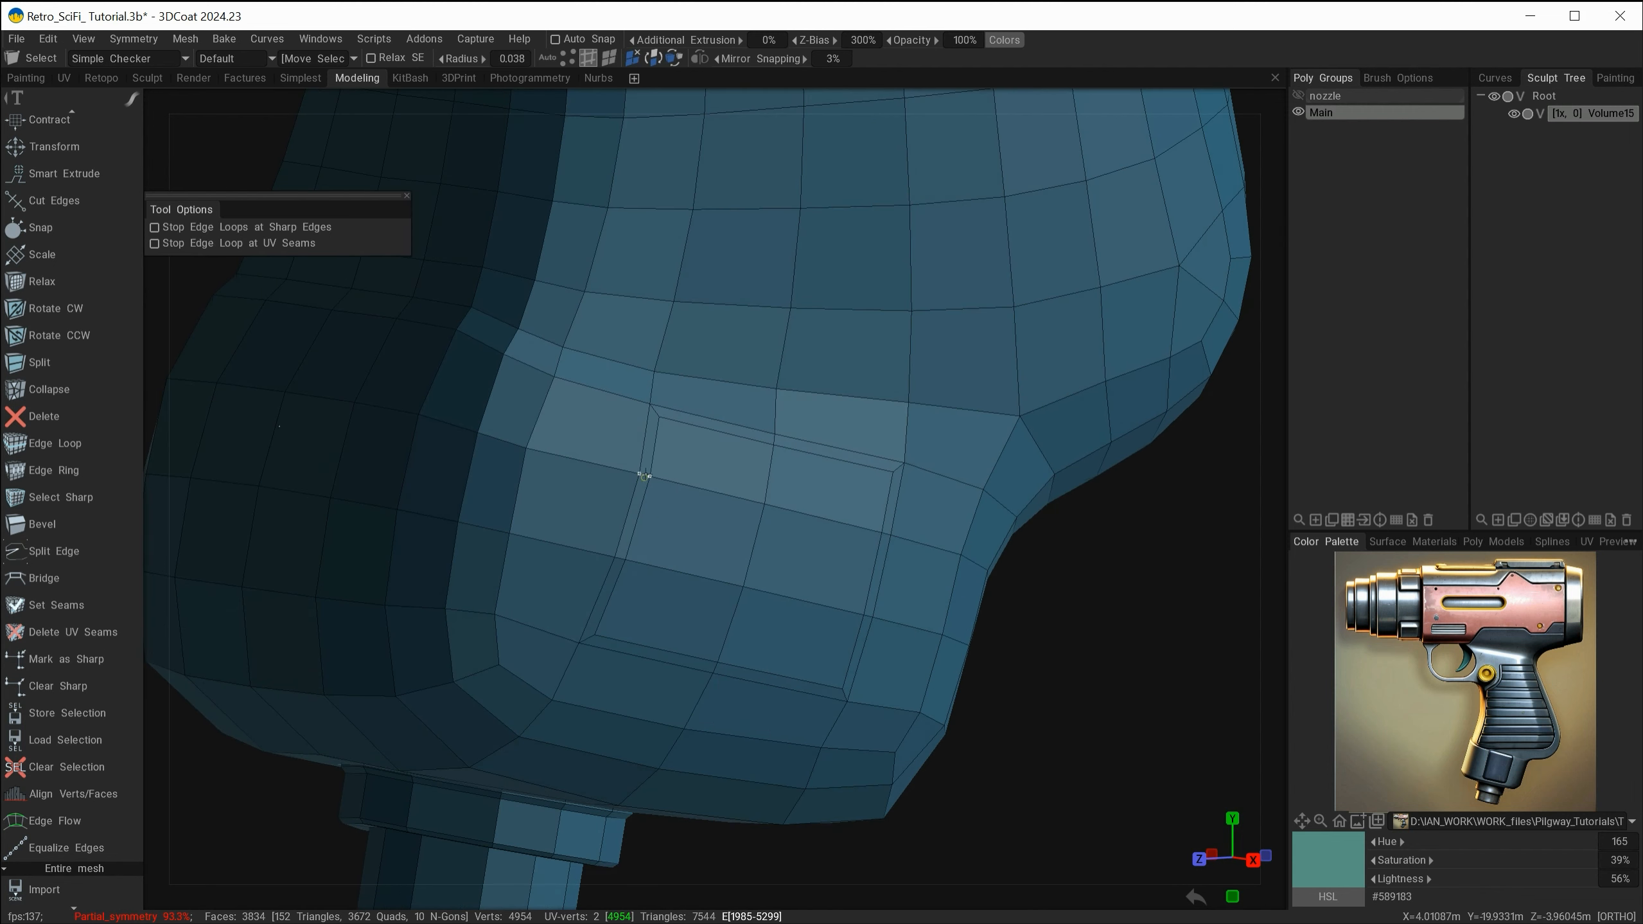
- Switch to face selection and select the full ring of narrow faces around the rectangular panel on the grip
mouse_move(713, 690)
alt+mouse_down()
mouse_move(674, 685)
mouse_move(711, 699)
alt+mouse_up()
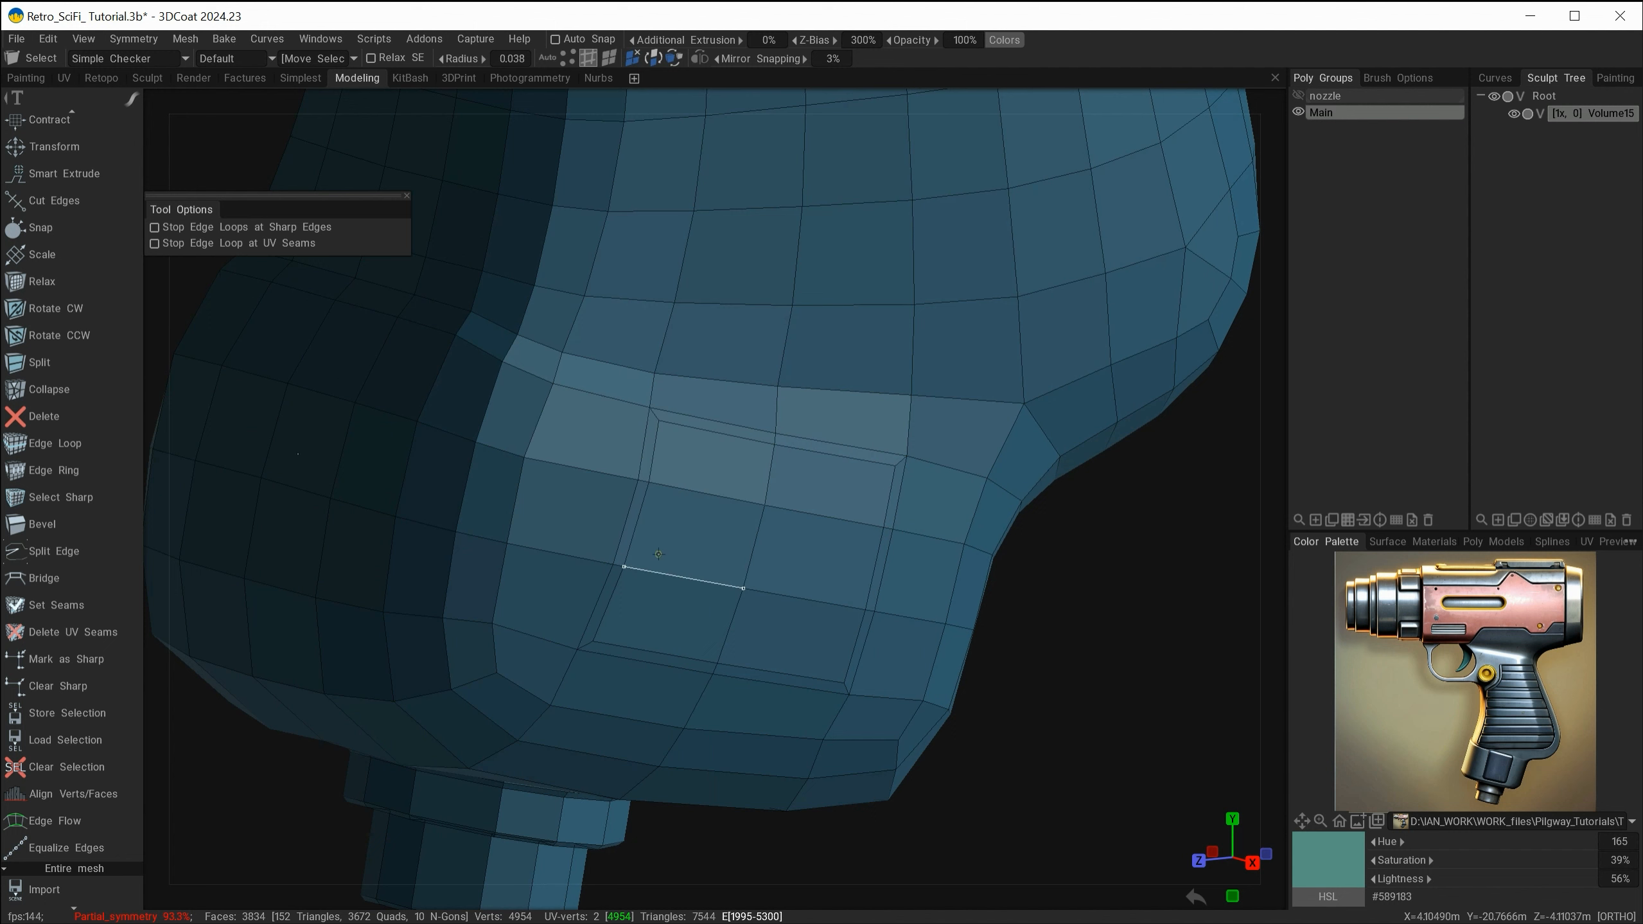
click(606, 56)
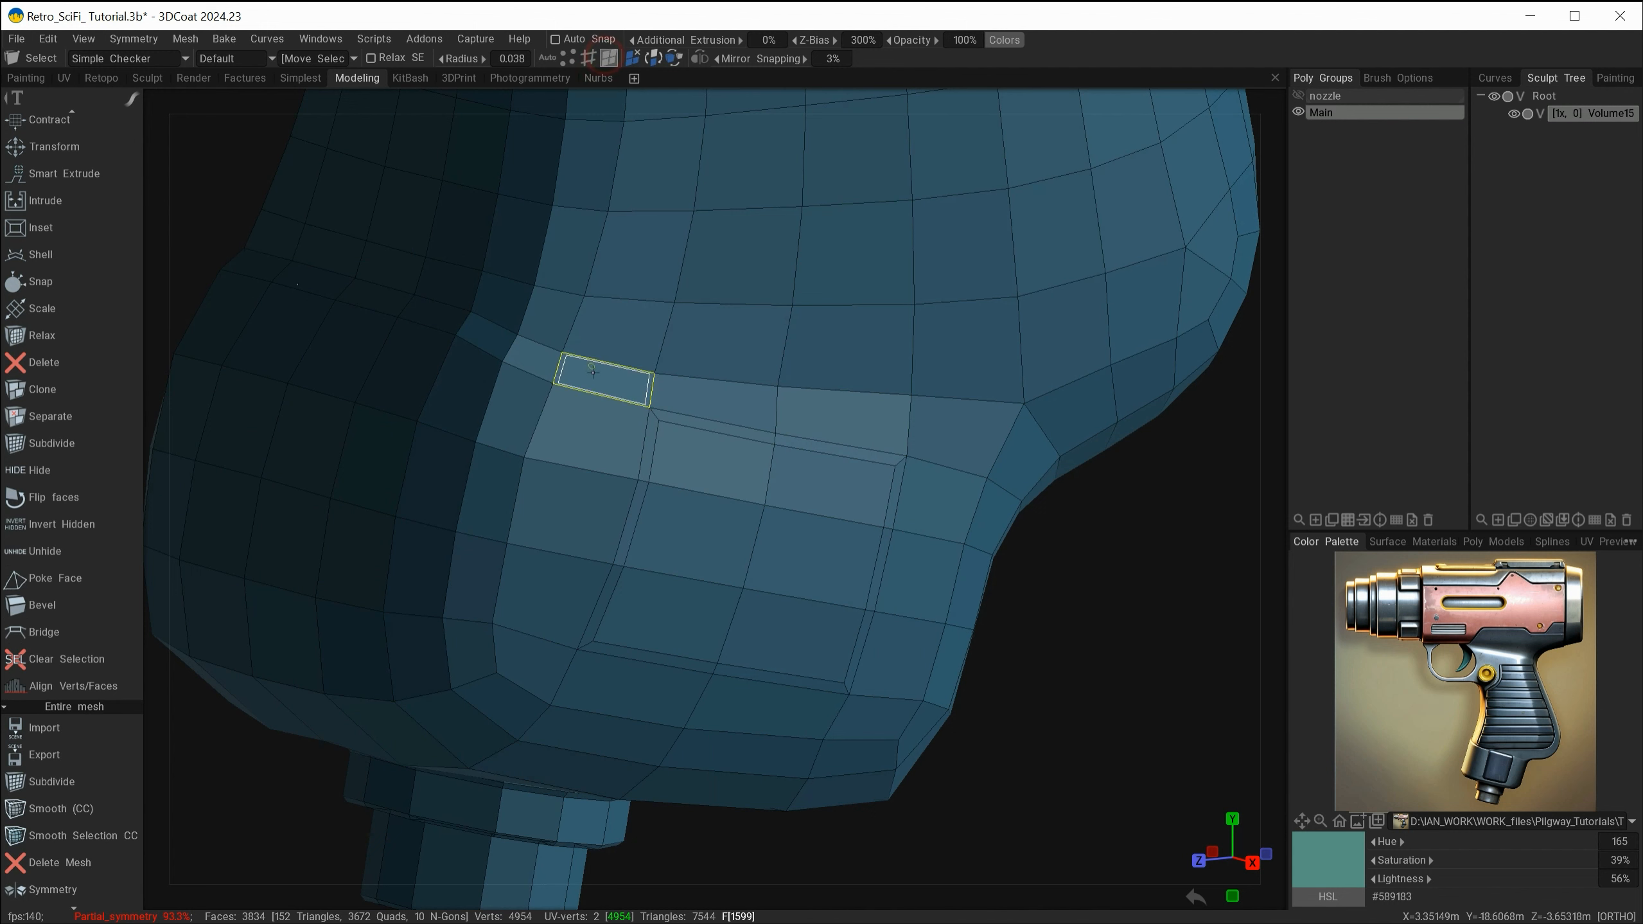
shift+click(647, 445)
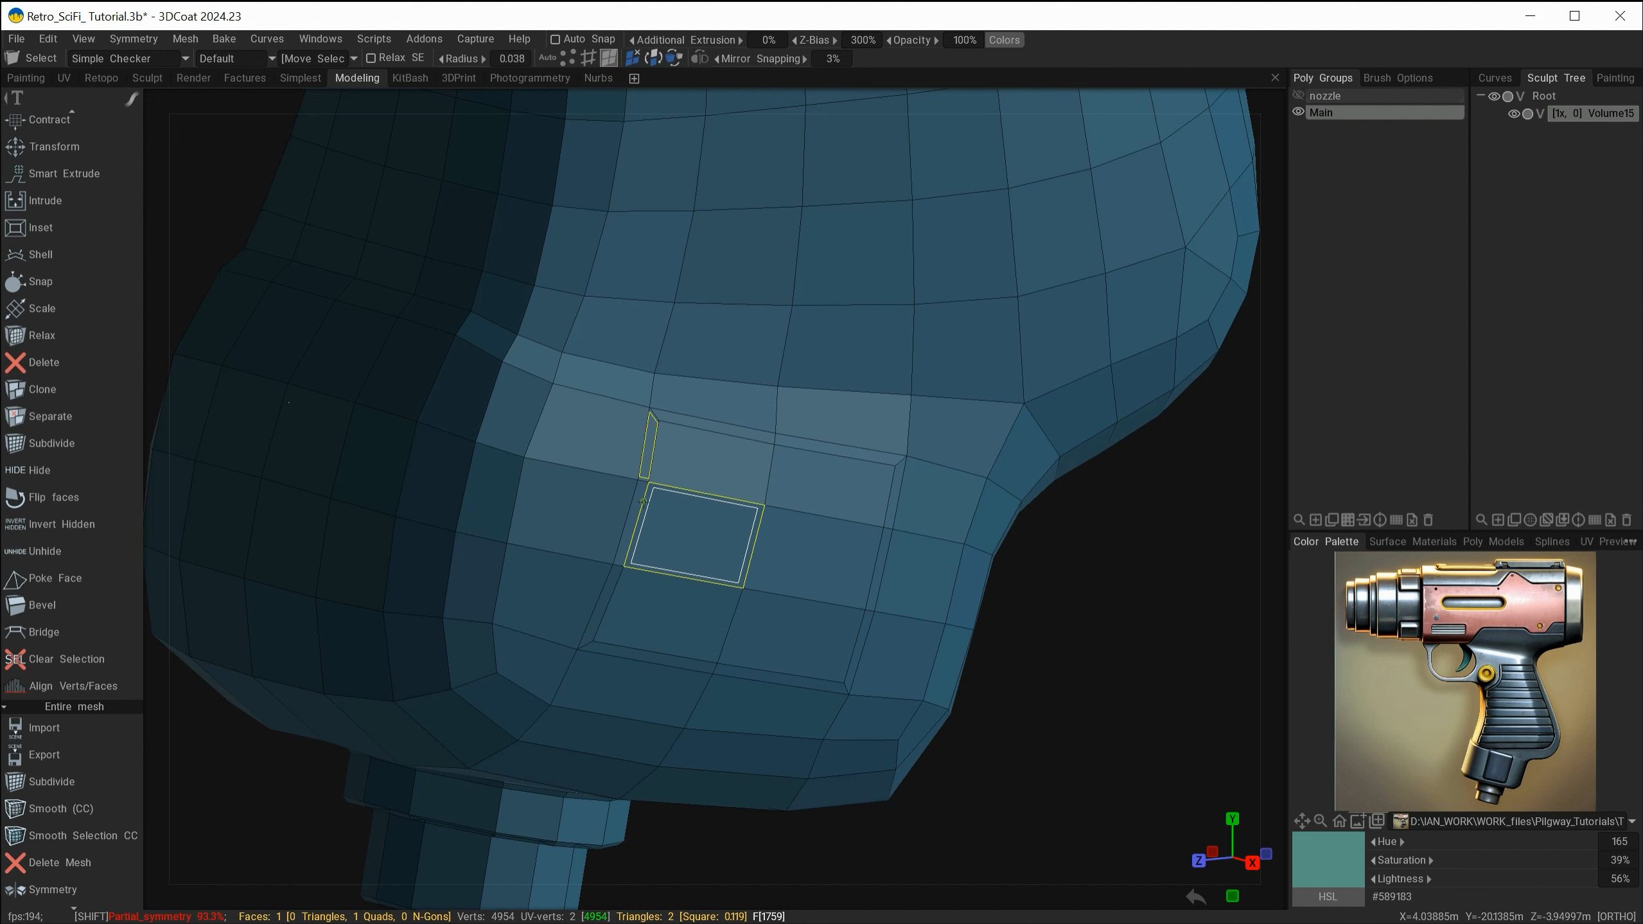
shift+double_click(635, 514)
mouse_move(741, 606)
alt+mouse_down()
mouse_move(725, 606)
mouse_move(738, 602)
alt+mouse_up()
- Extrude the ring of faces inward with Smart Extrude to cut a groove around the grip panel, and clear the selection
key(space)
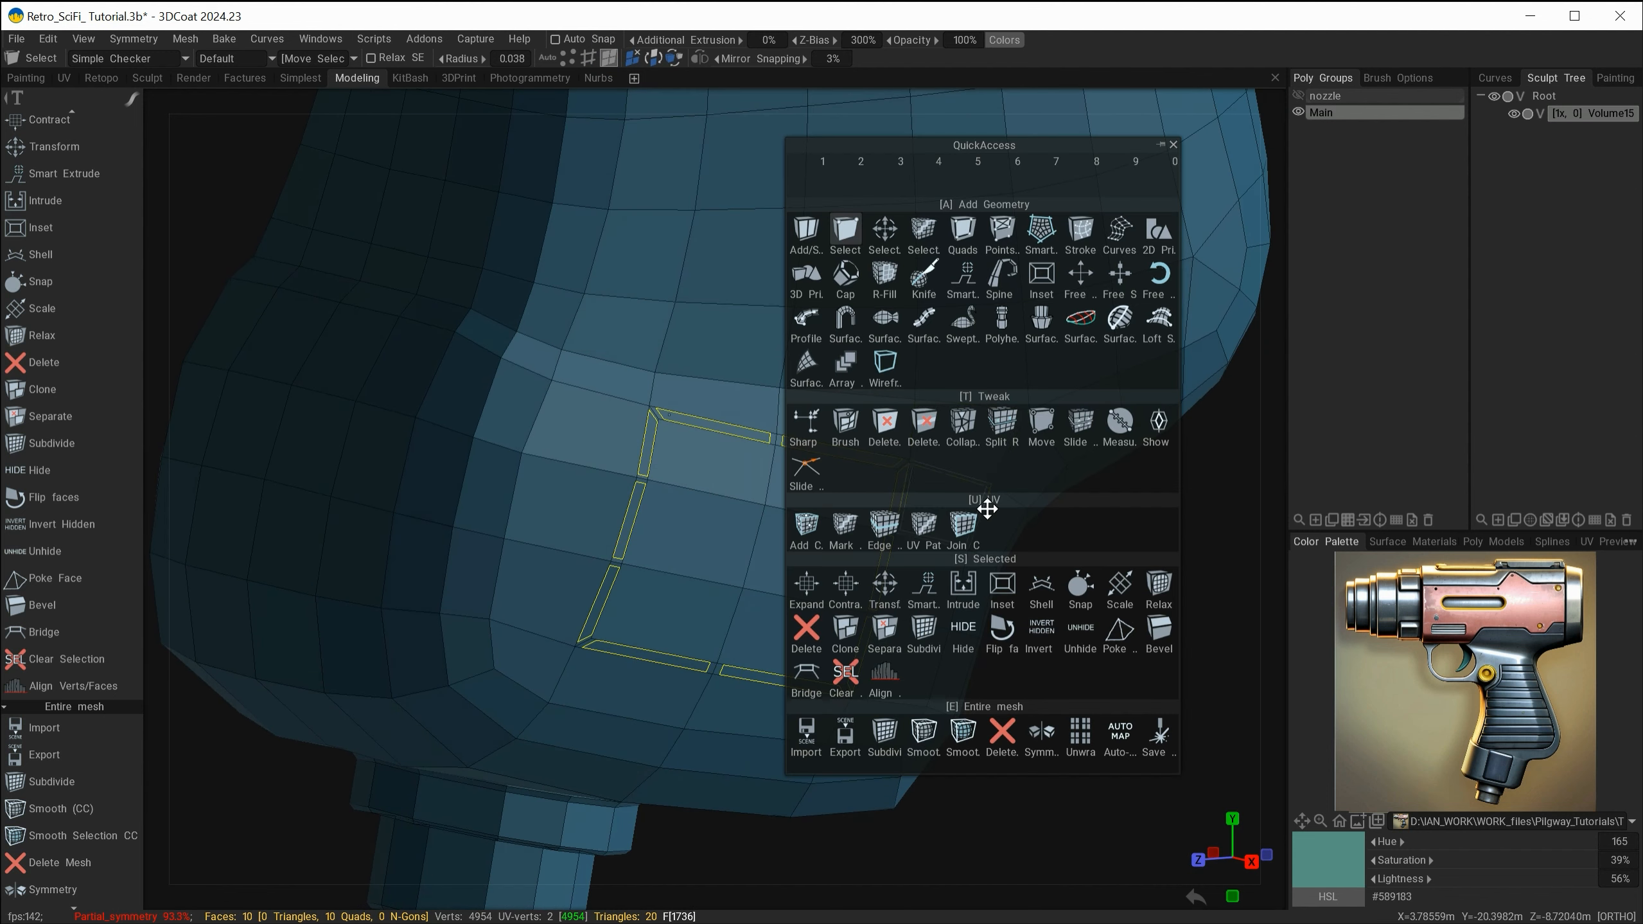
click(926, 585)
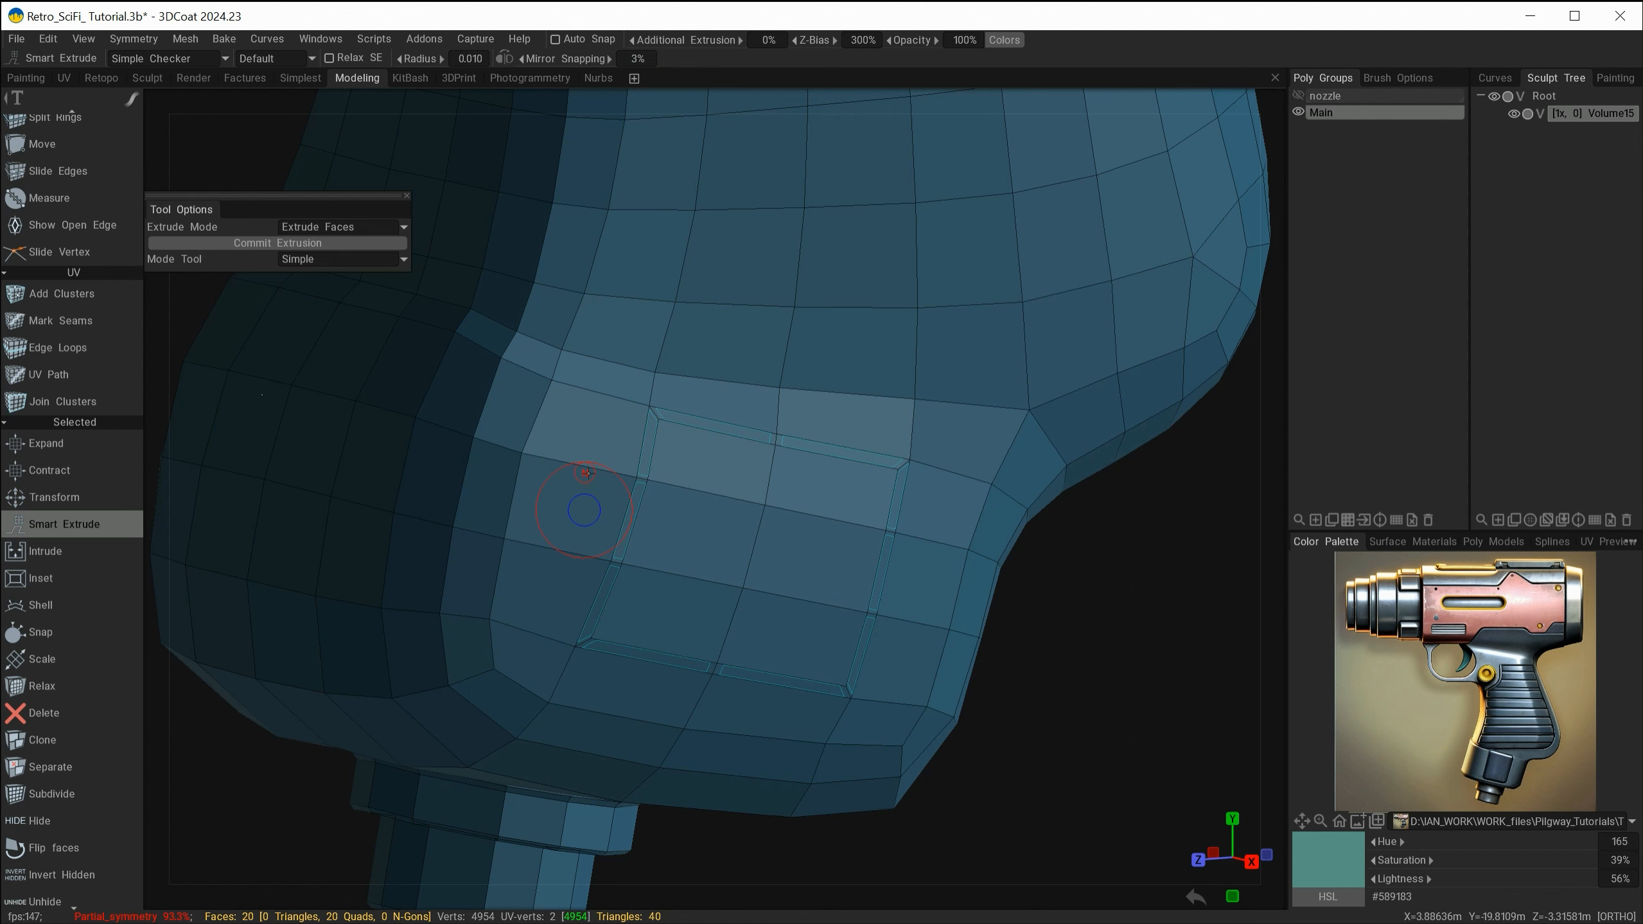
mouse_move(585, 471)
mouse_down()
mouse_move(651, 587)
mouse_move(574, 481)
mouse_up()
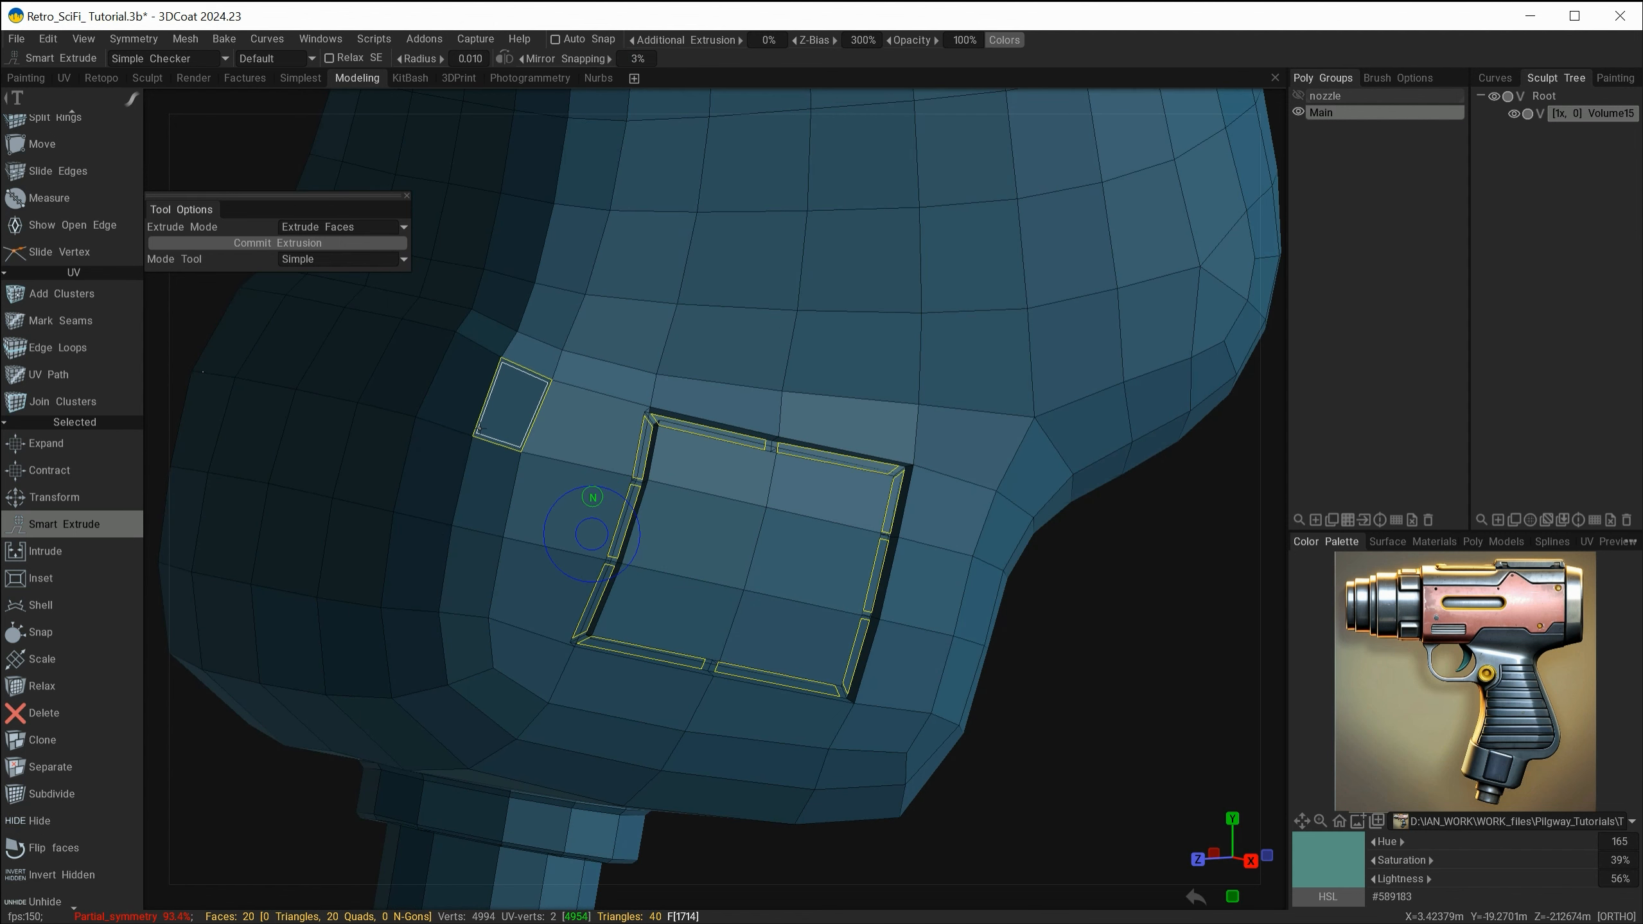
key(Escape)
key(ctrl+d)
- Select the six faces of the grip panel enclosed by the groove
alt+drag(737, 656, 783, 647)
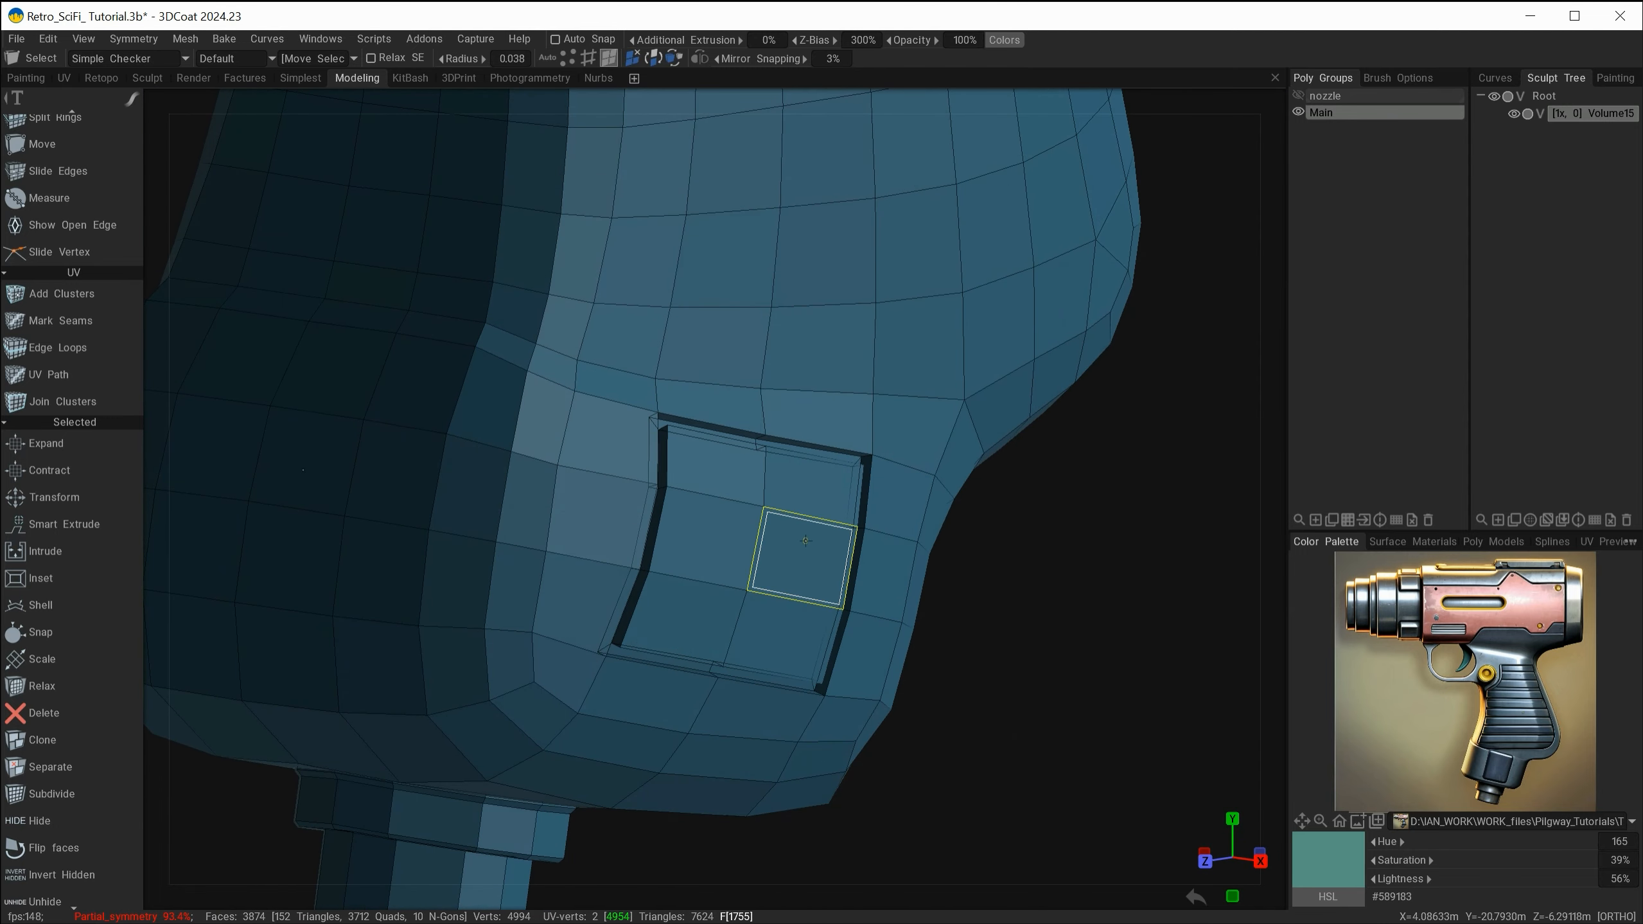
click(718, 469)
shift+click(780, 490)
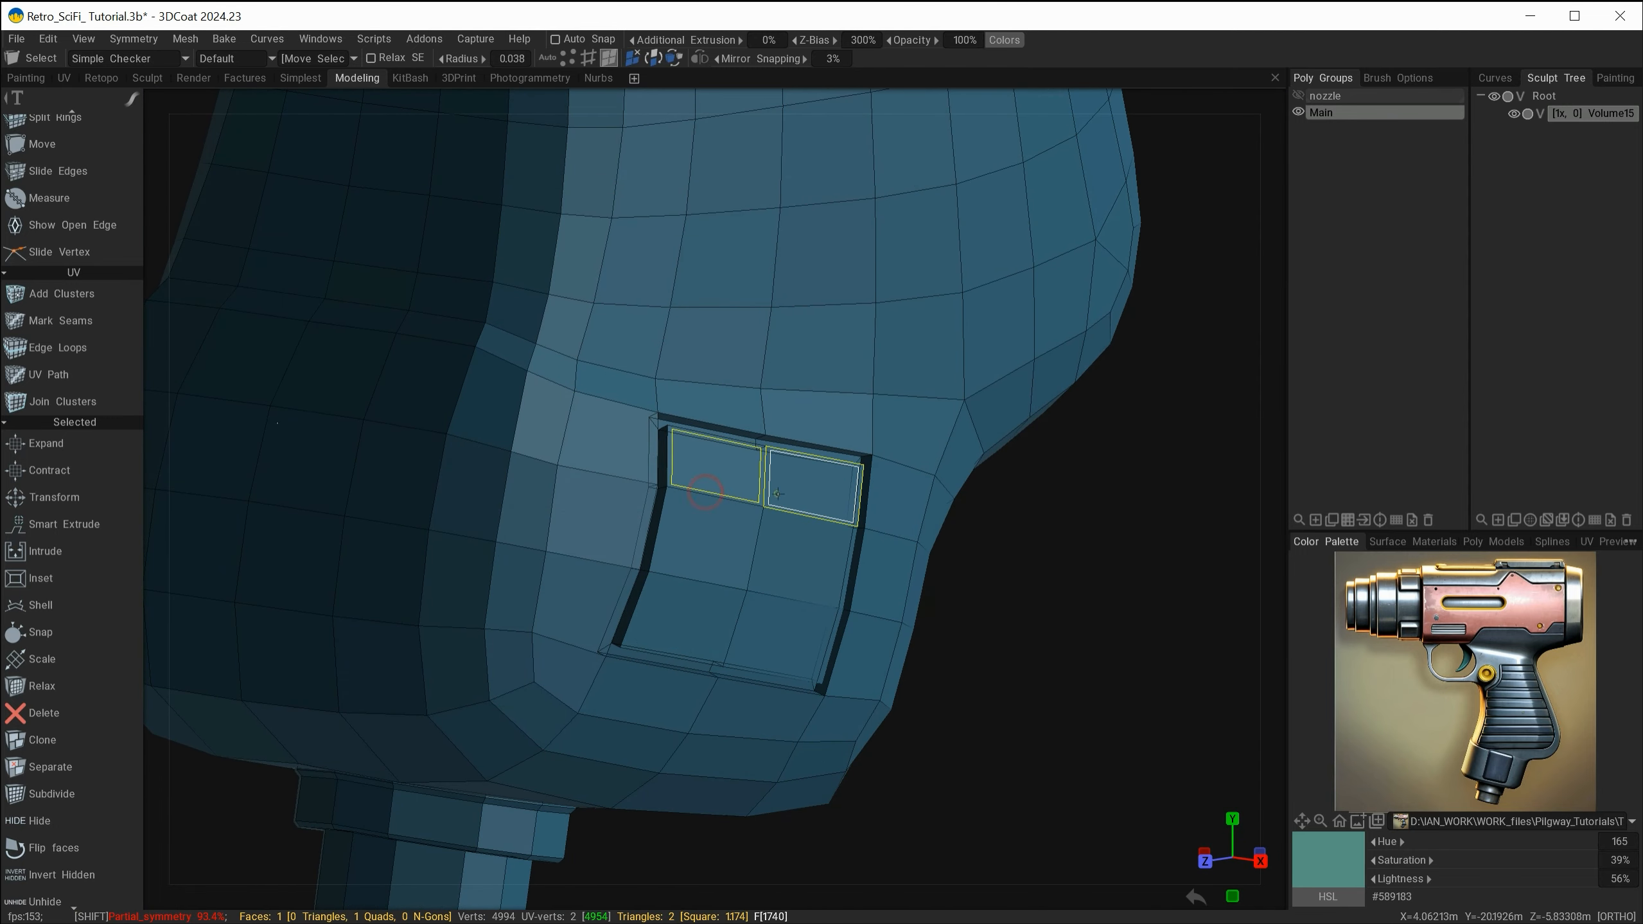
shift+click(802, 556)
shift+click(706, 537)
shift+click(684, 616)
shift+click(779, 637)
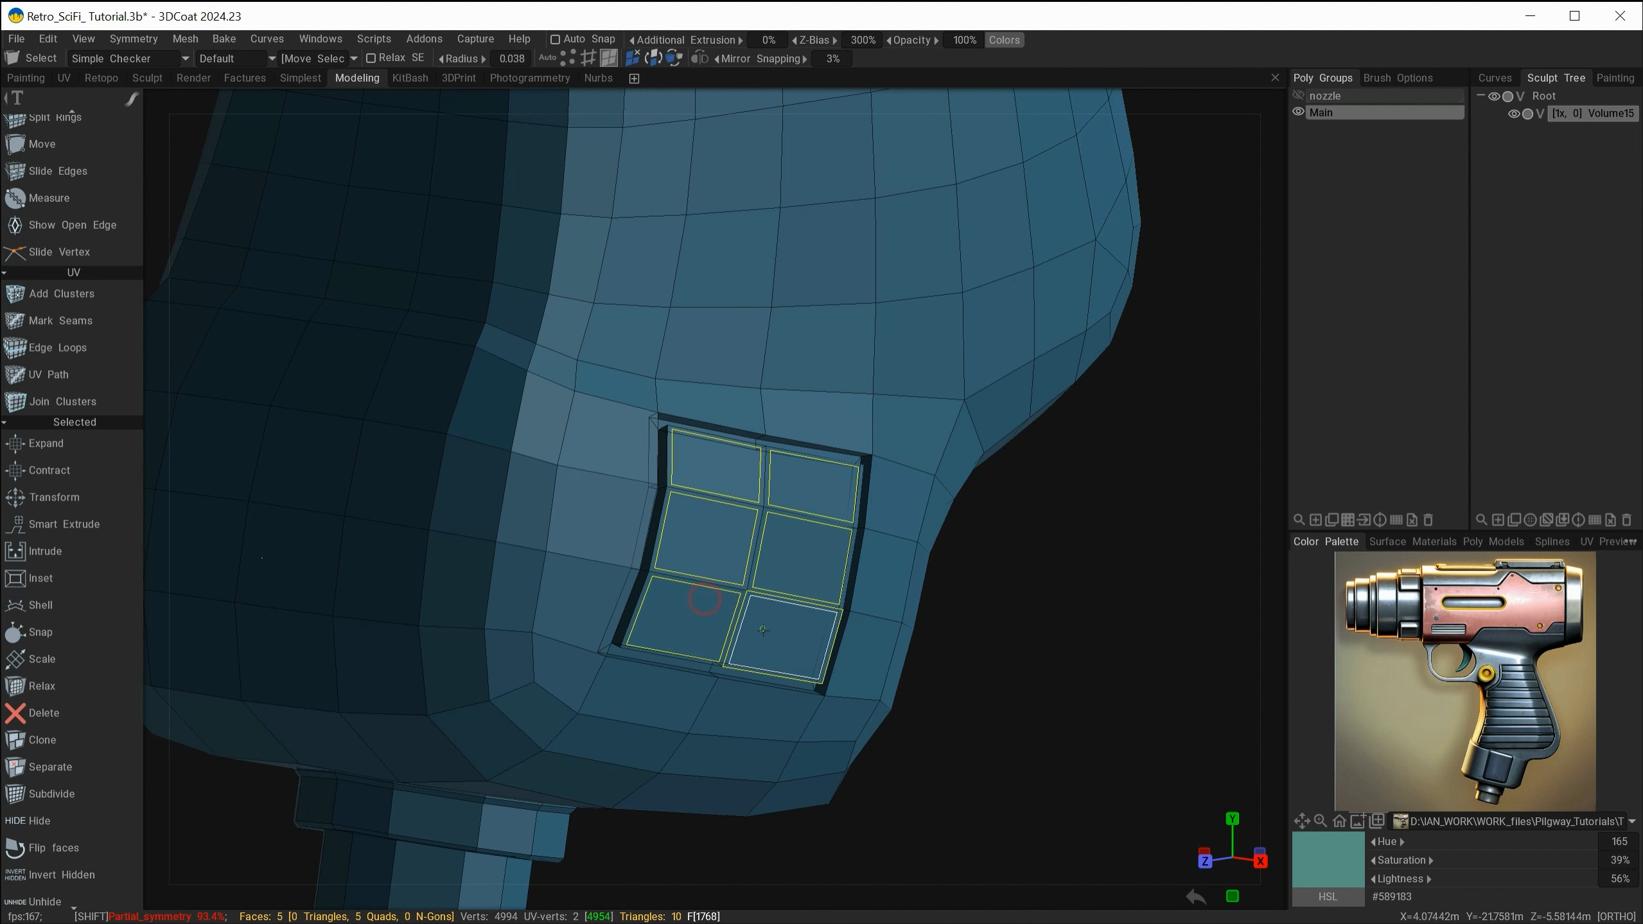
alt+drag(669, 660, 733, 677)
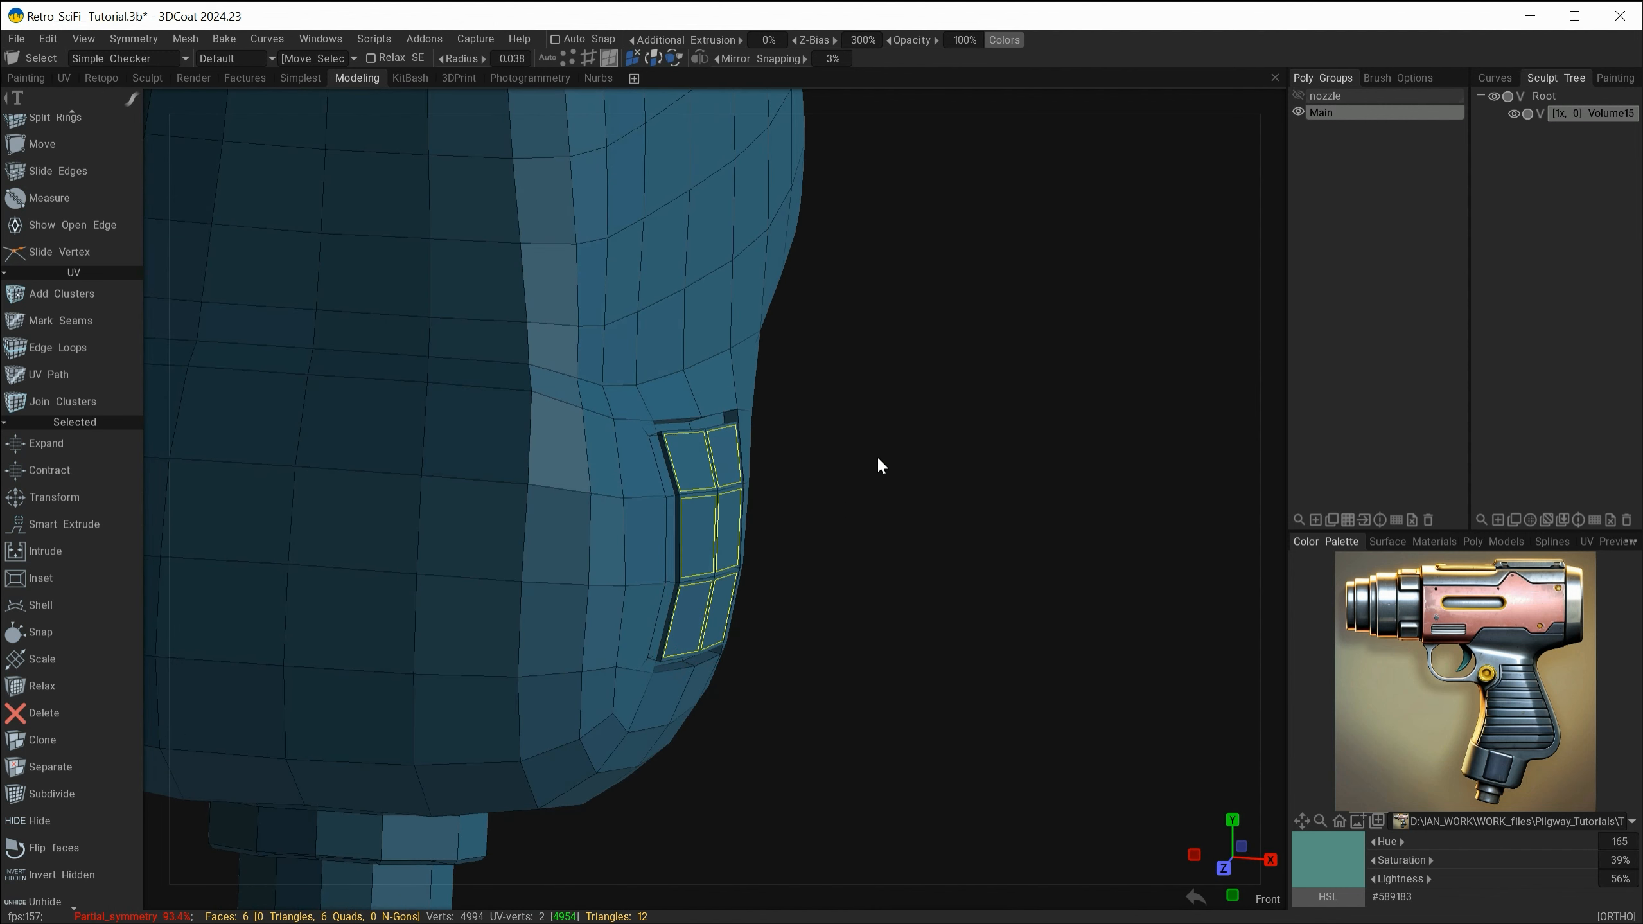
- Transform the six panel faces along their local axis, moving them slightly outward and scaling them flatter, and clear the selection
key(space)
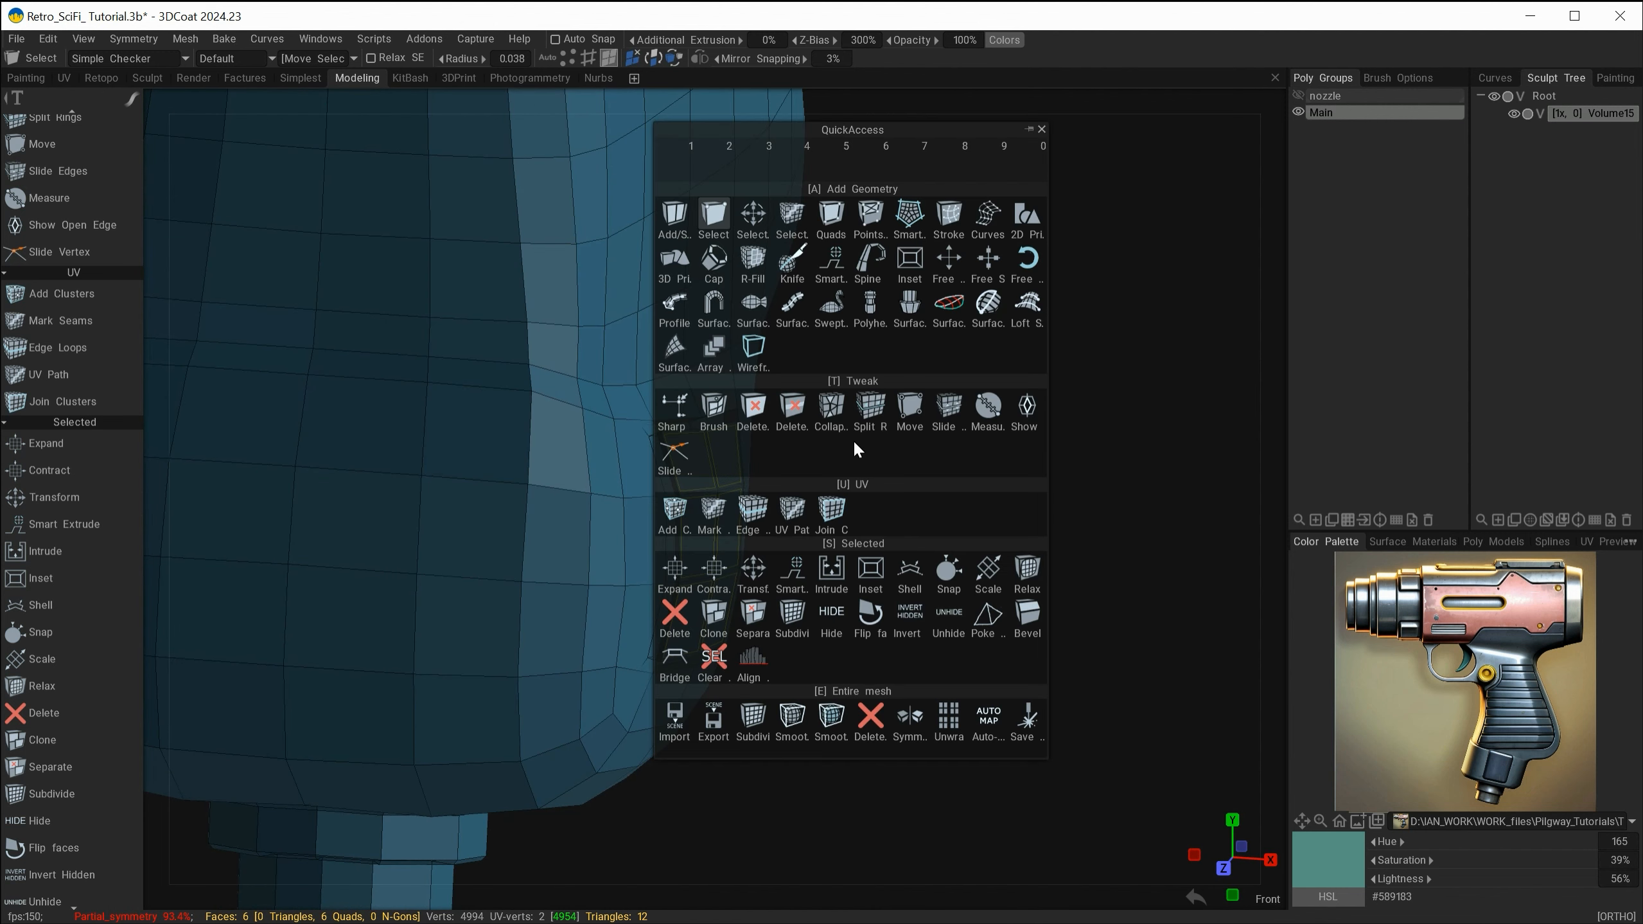
click(755, 568)
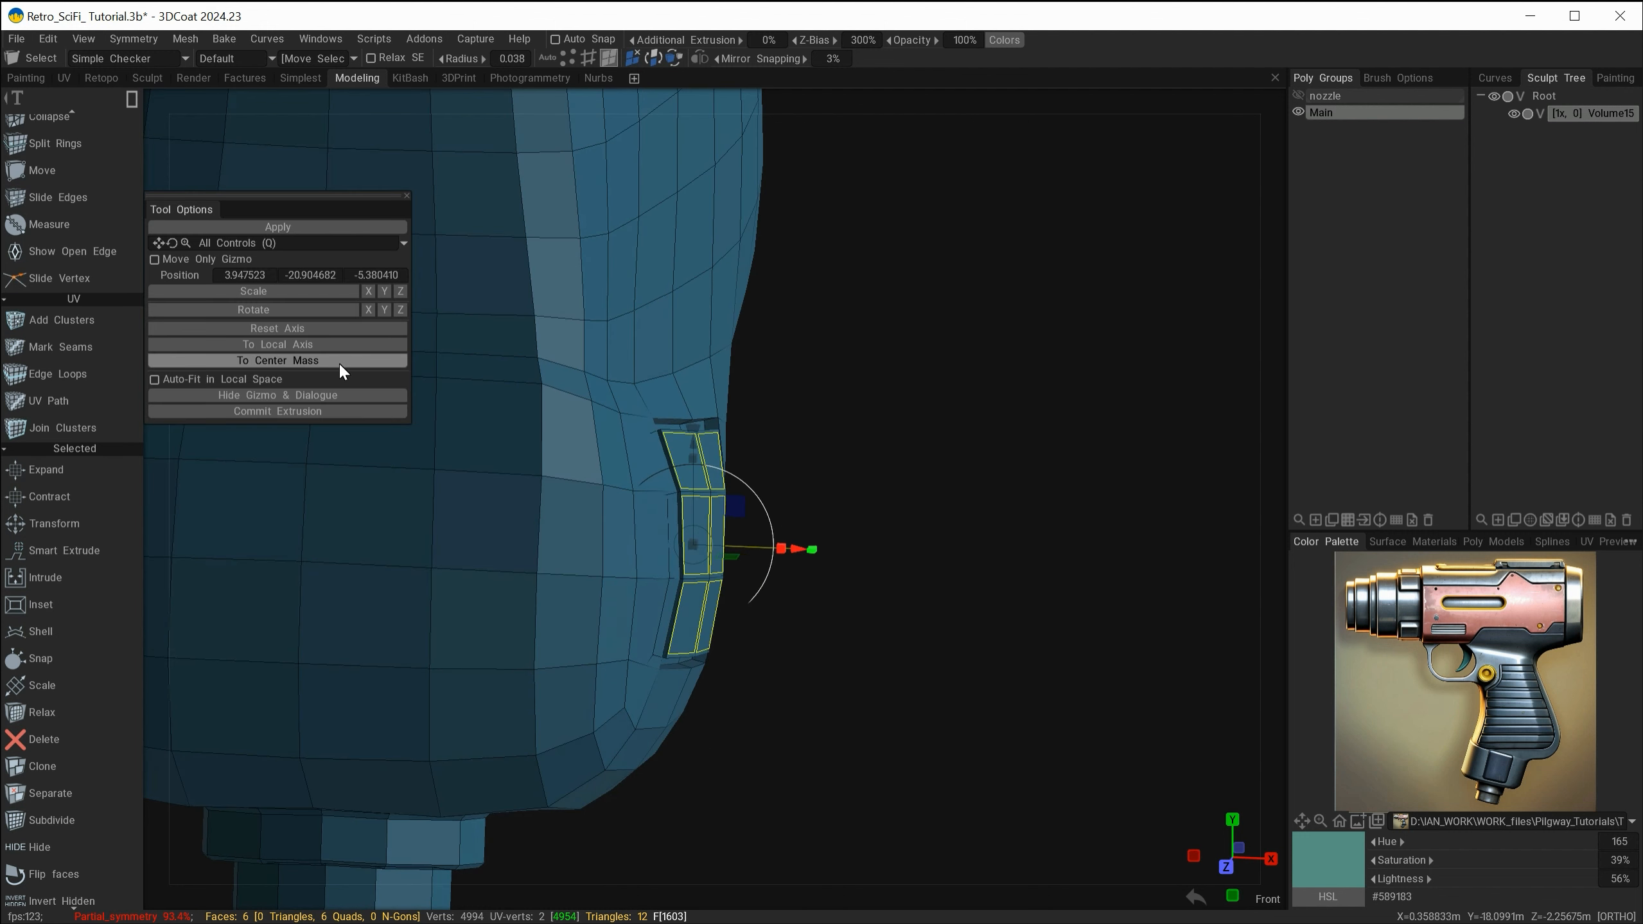
click(301, 345)
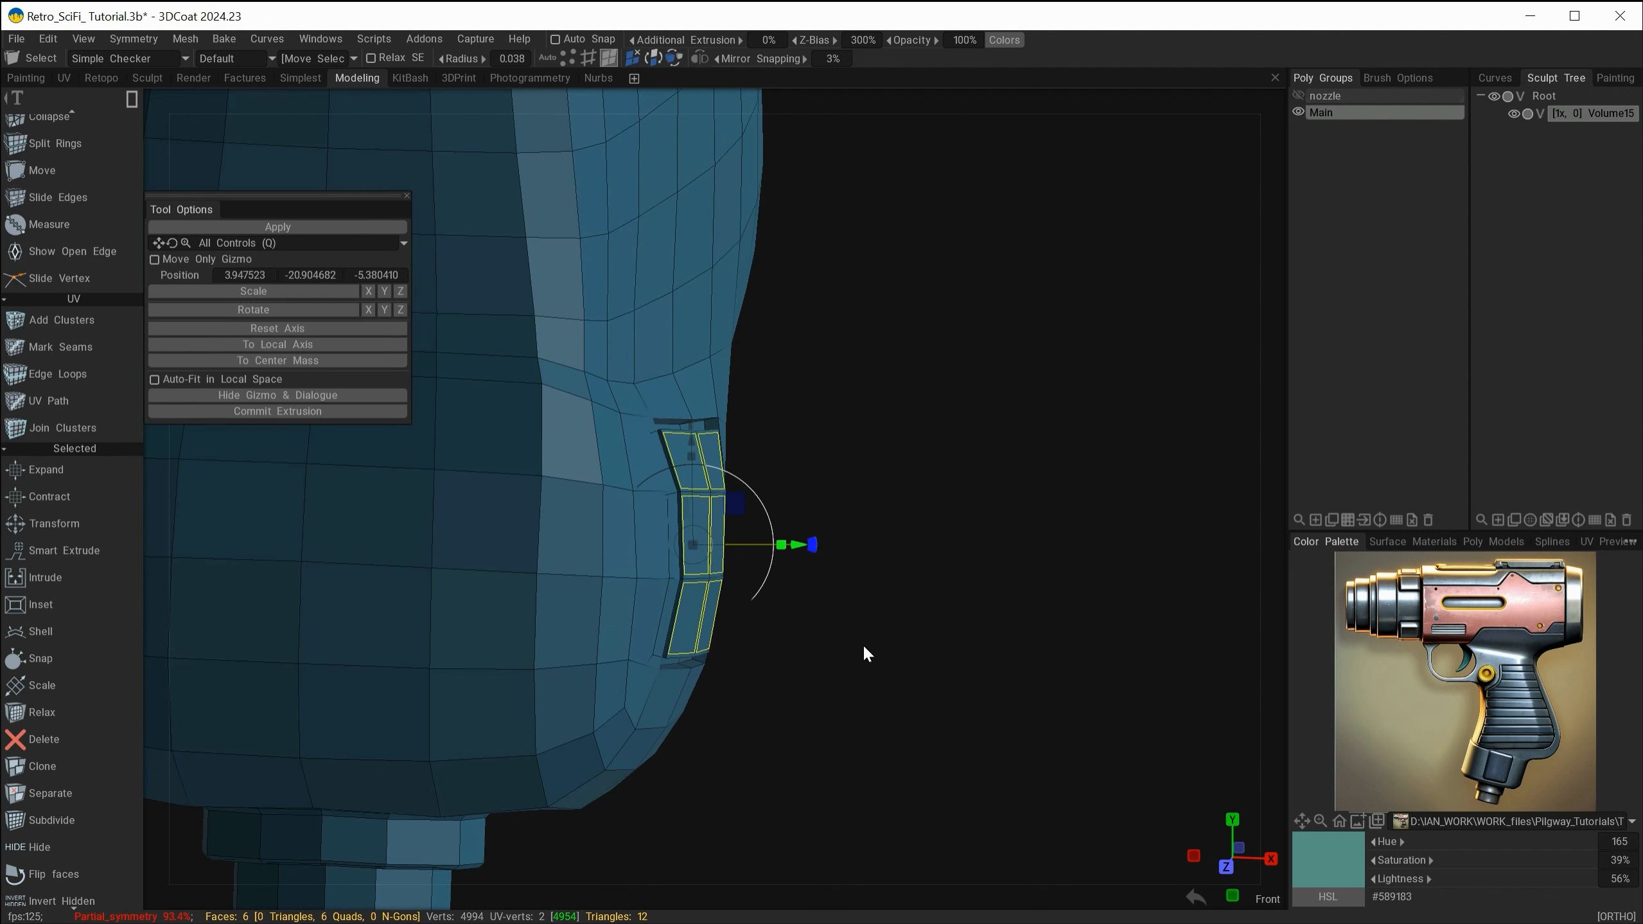
drag(793, 553, 814, 557)
drag(800, 639, 829, 589)
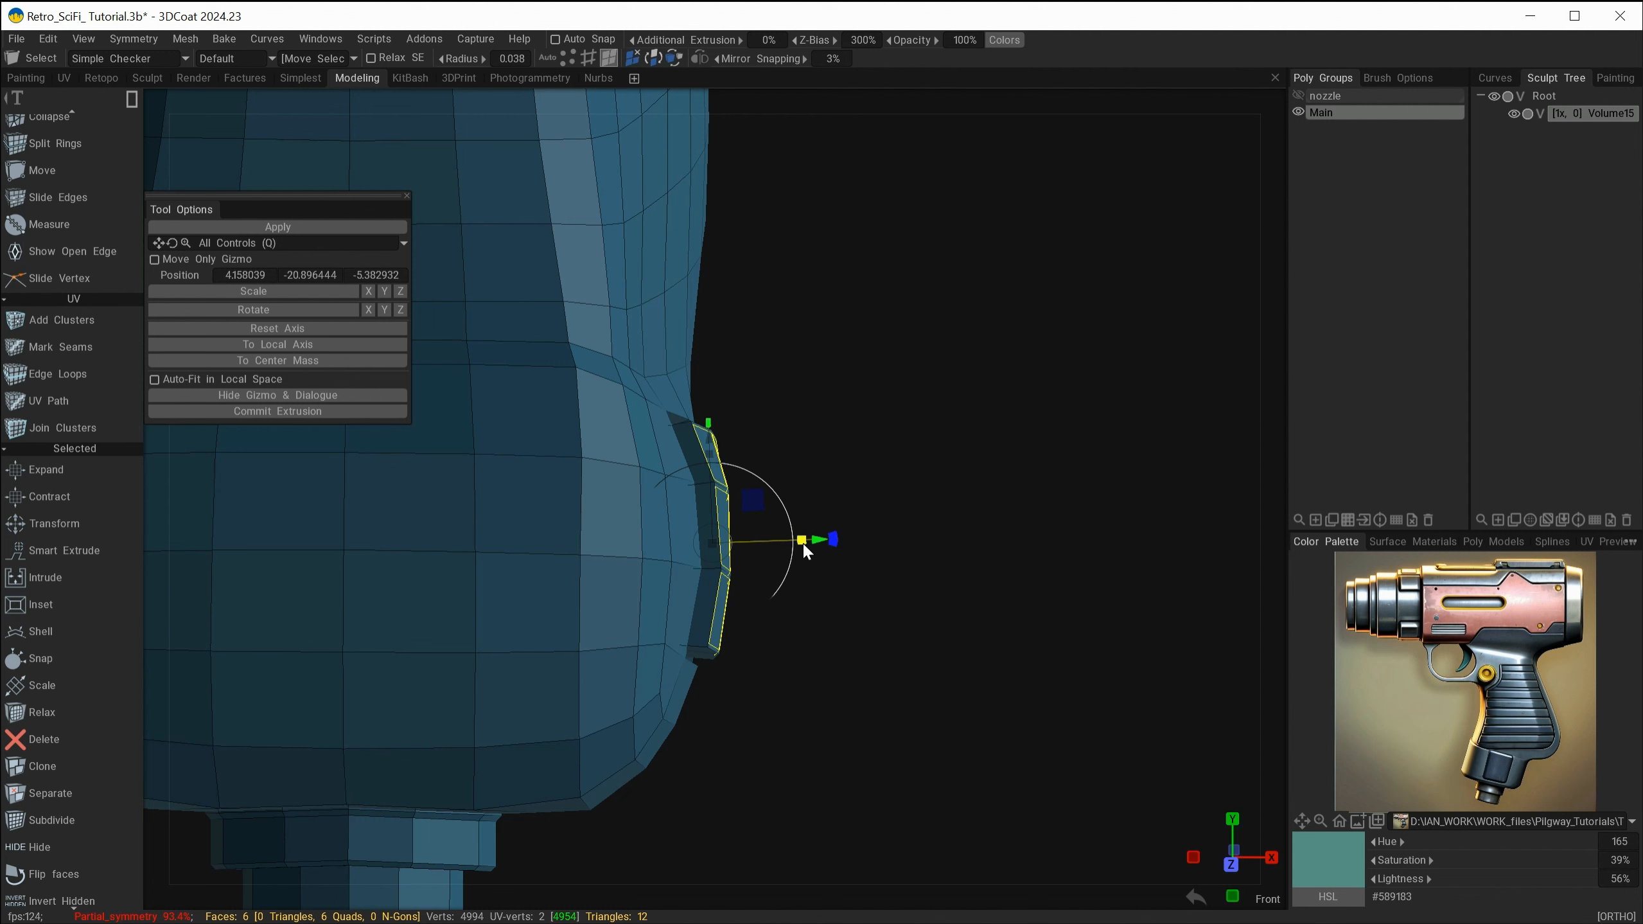
drag(806, 542, 769, 541)
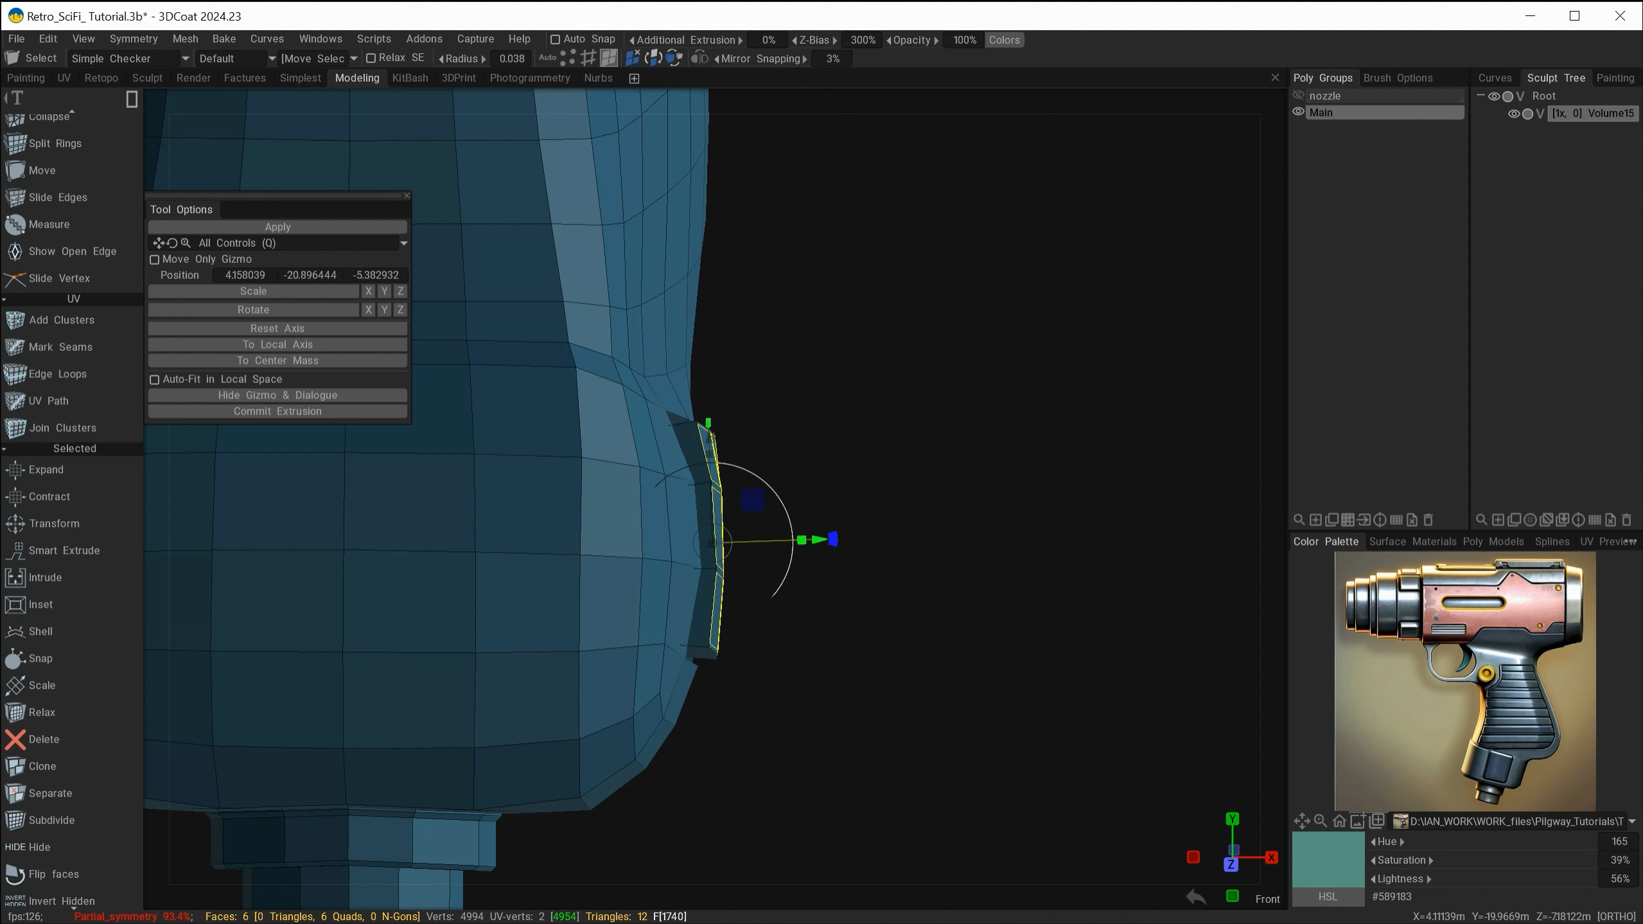
alt+drag(928, 720, 766, 694)
key(Escape)
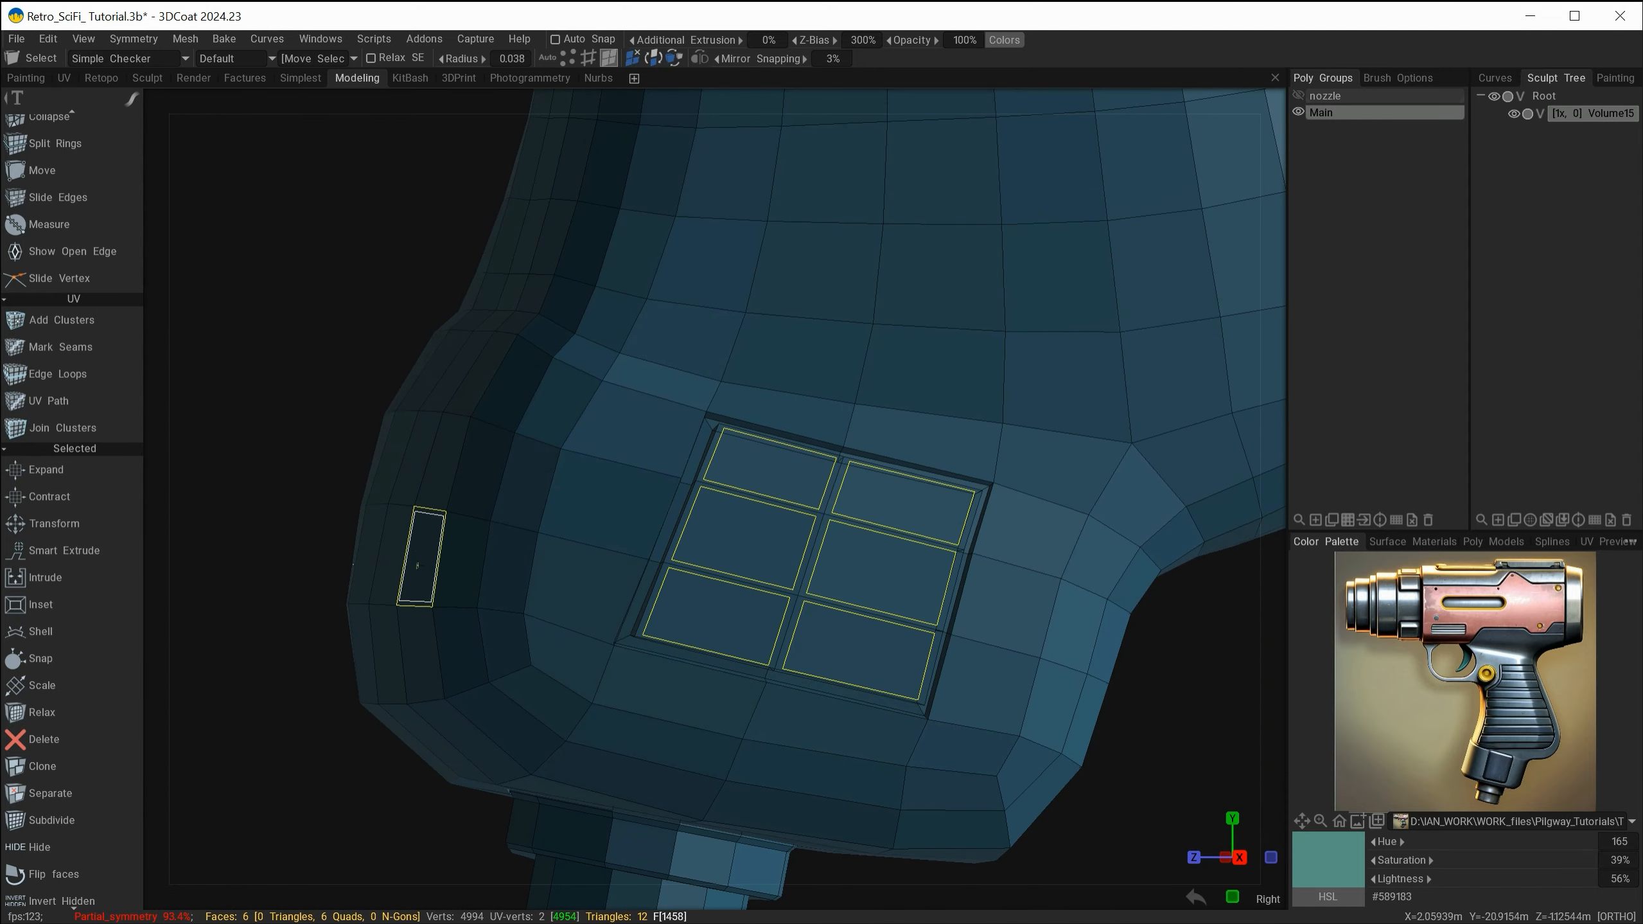
key(ctrl+d)
- Switch to edge selection and select the complete outer edge loop of the raised grip panel
scroll(751, 613, down, 5)
alt+drag(751, 613, 787, 624)
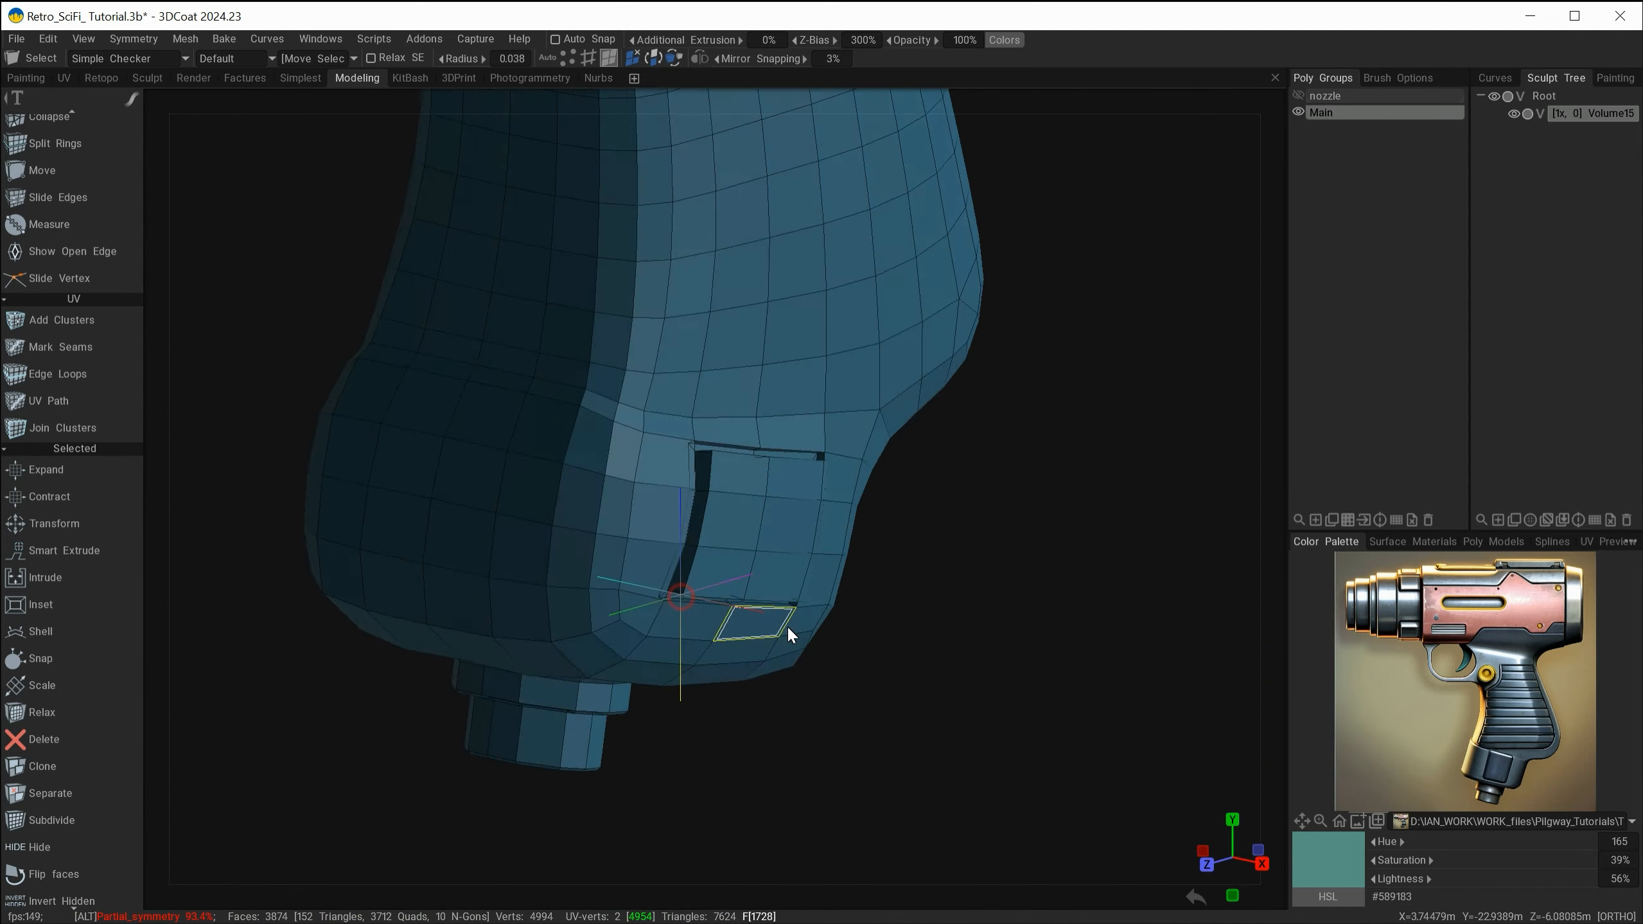
double_click(834, 447)
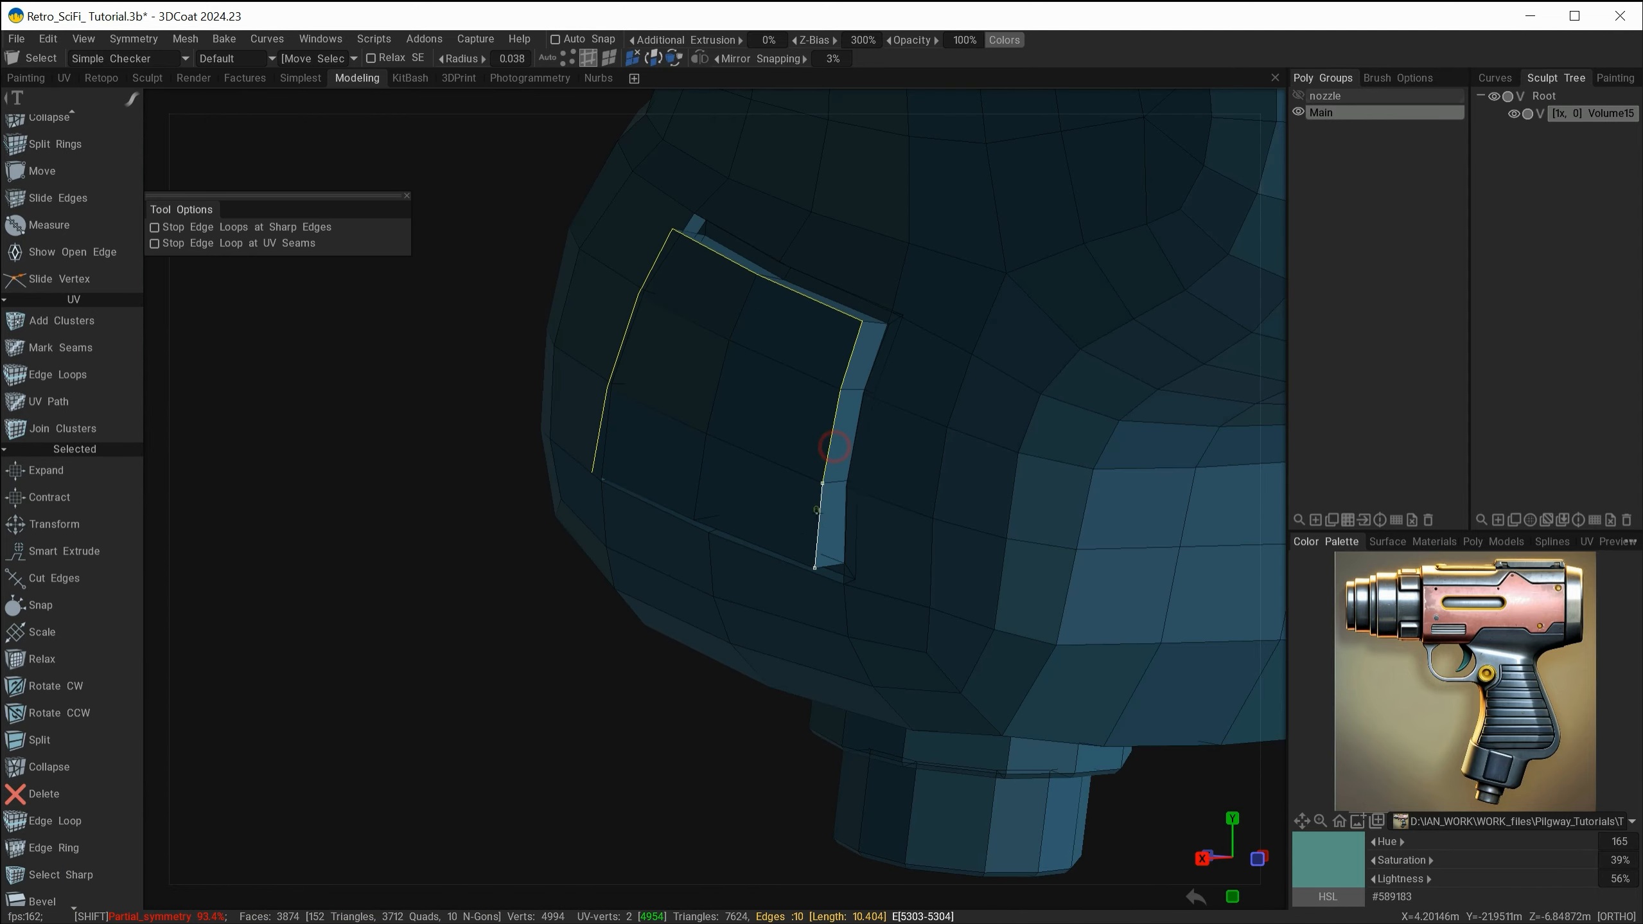
shift+click(816, 523)
alt+drag(715, 497, 806, 422)
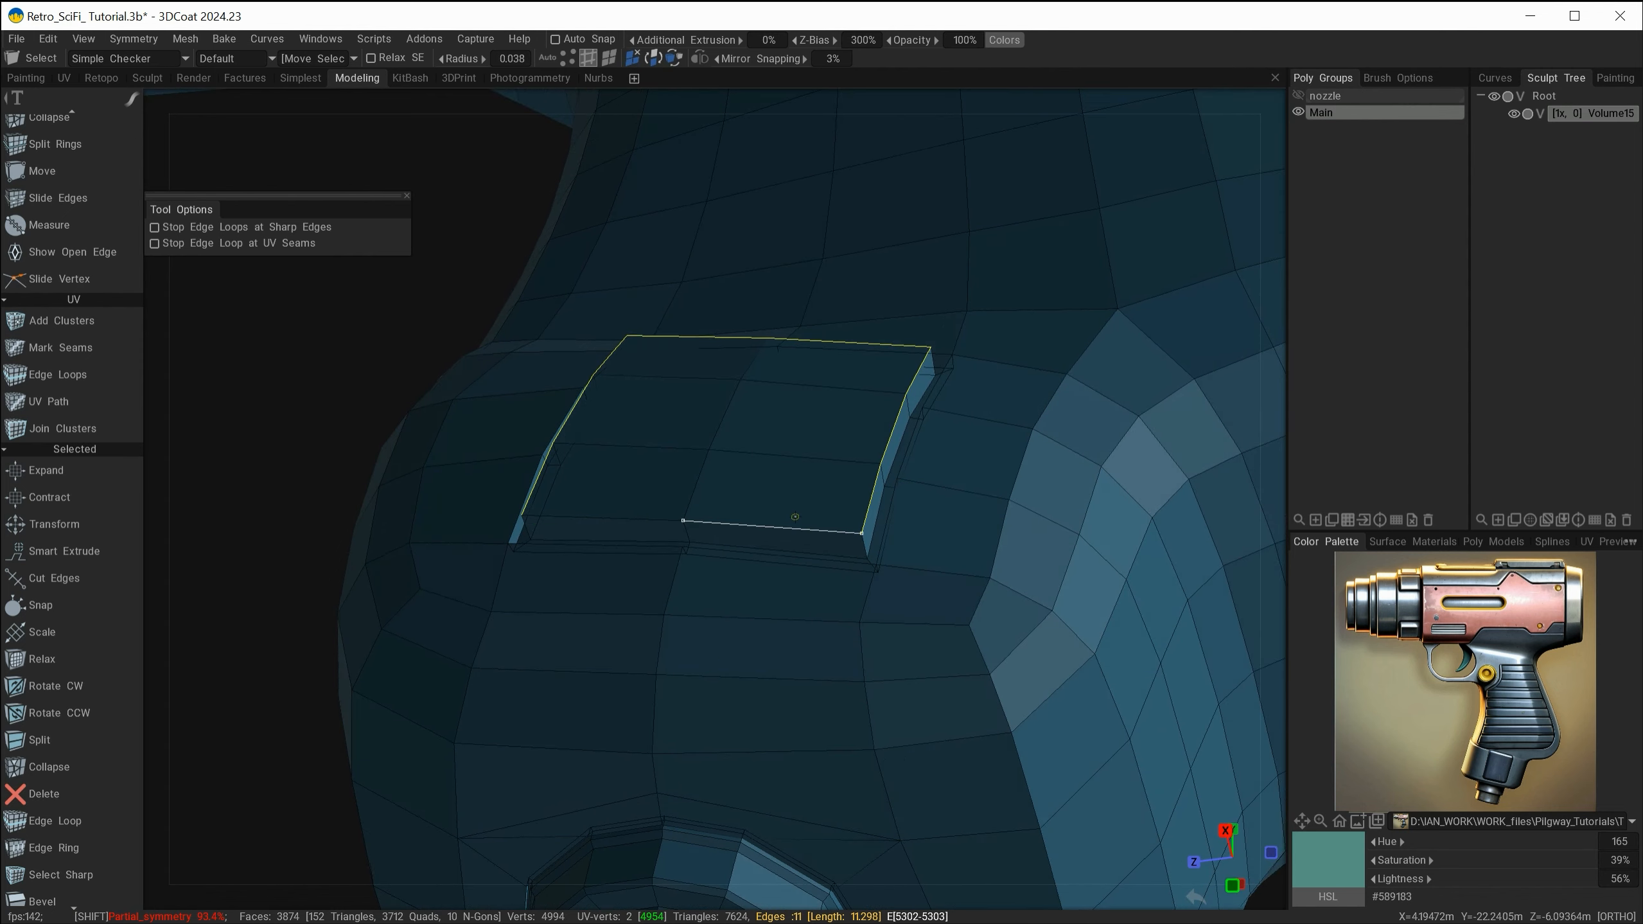
shift+click(794, 518)
shift+click(649, 518)
alt+drag(635, 469, 768, 578)
- Bevel the outer edge loop of the raised grip panel with a bevel size of 0.113
key(space)
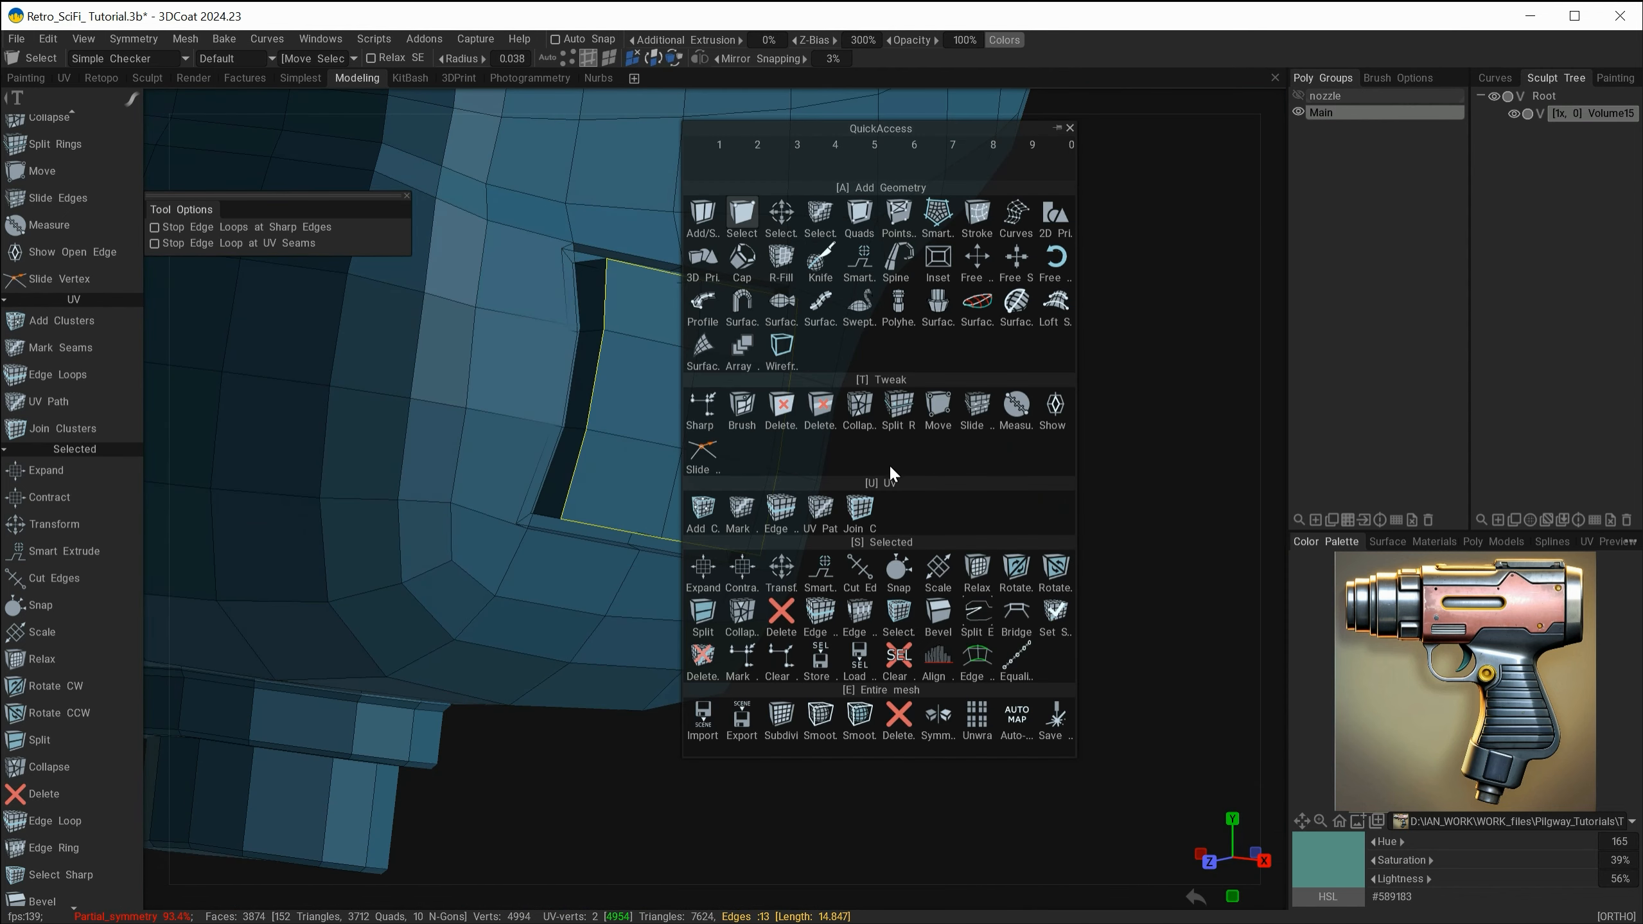
click(937, 610)
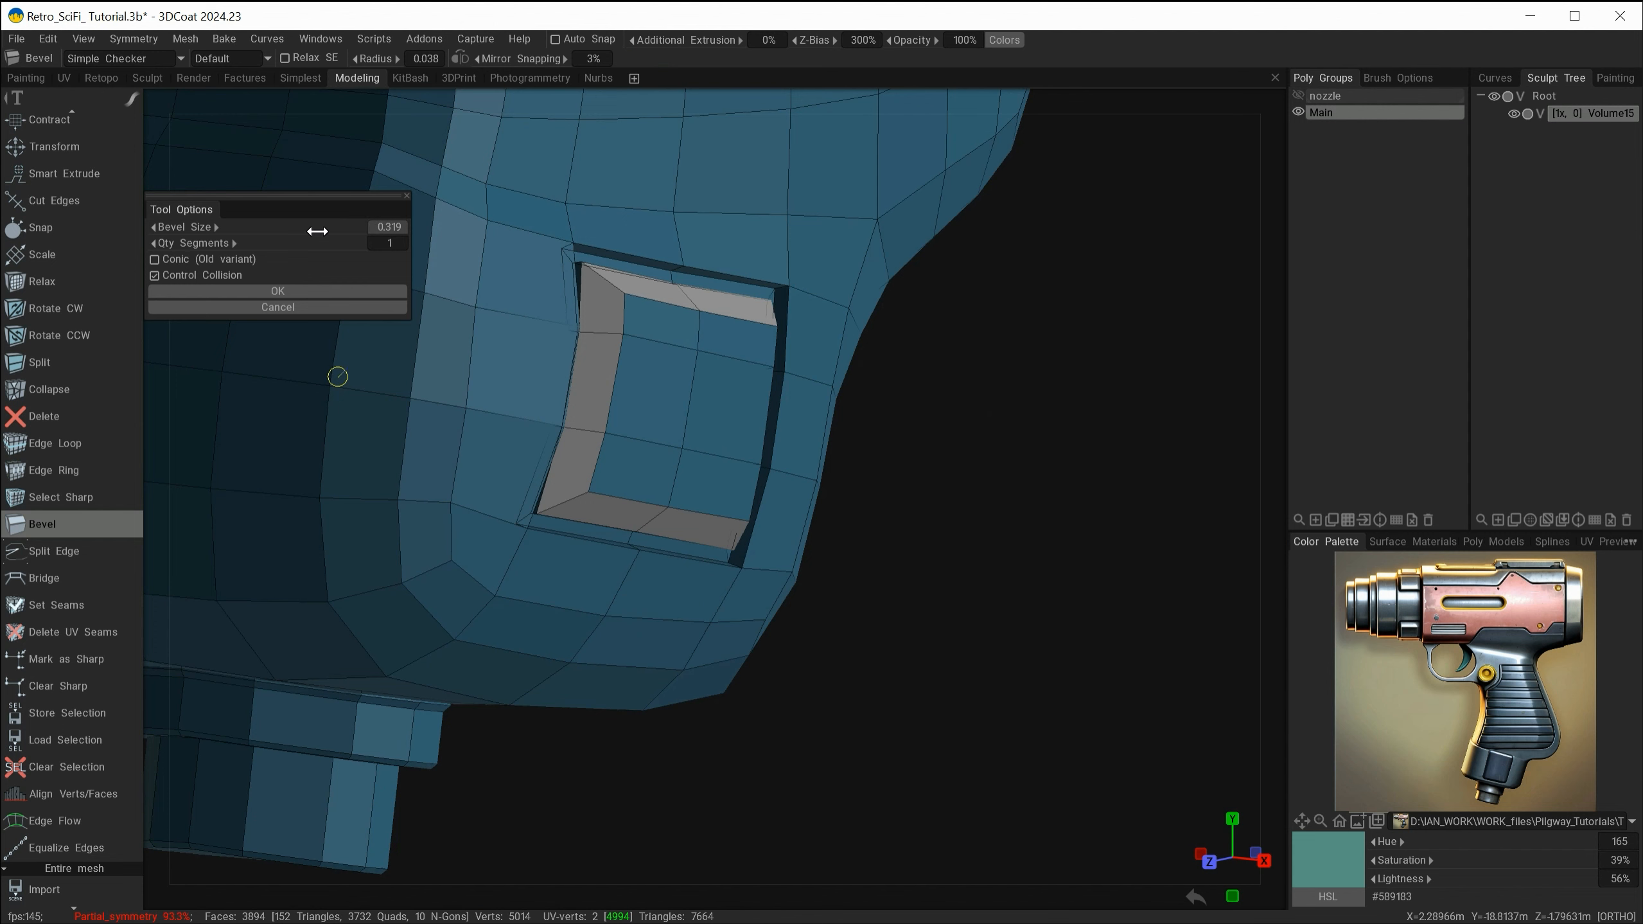
drag(317, 231, 231, 246)
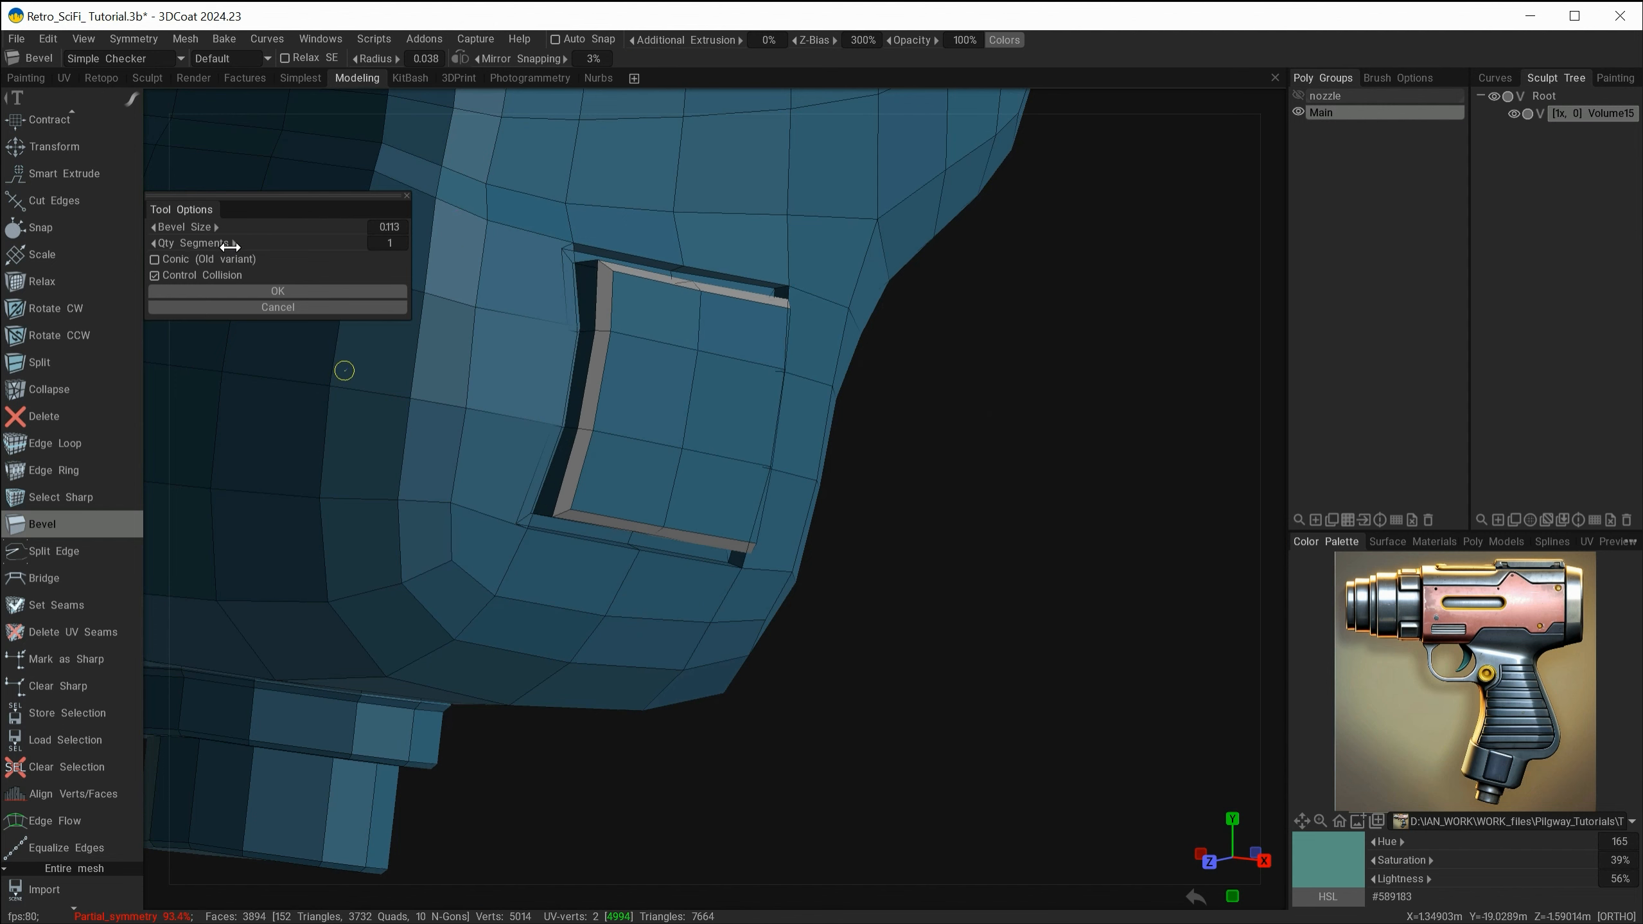
click(283, 288)
alt+right_drag(1033, 663, 876, 614)
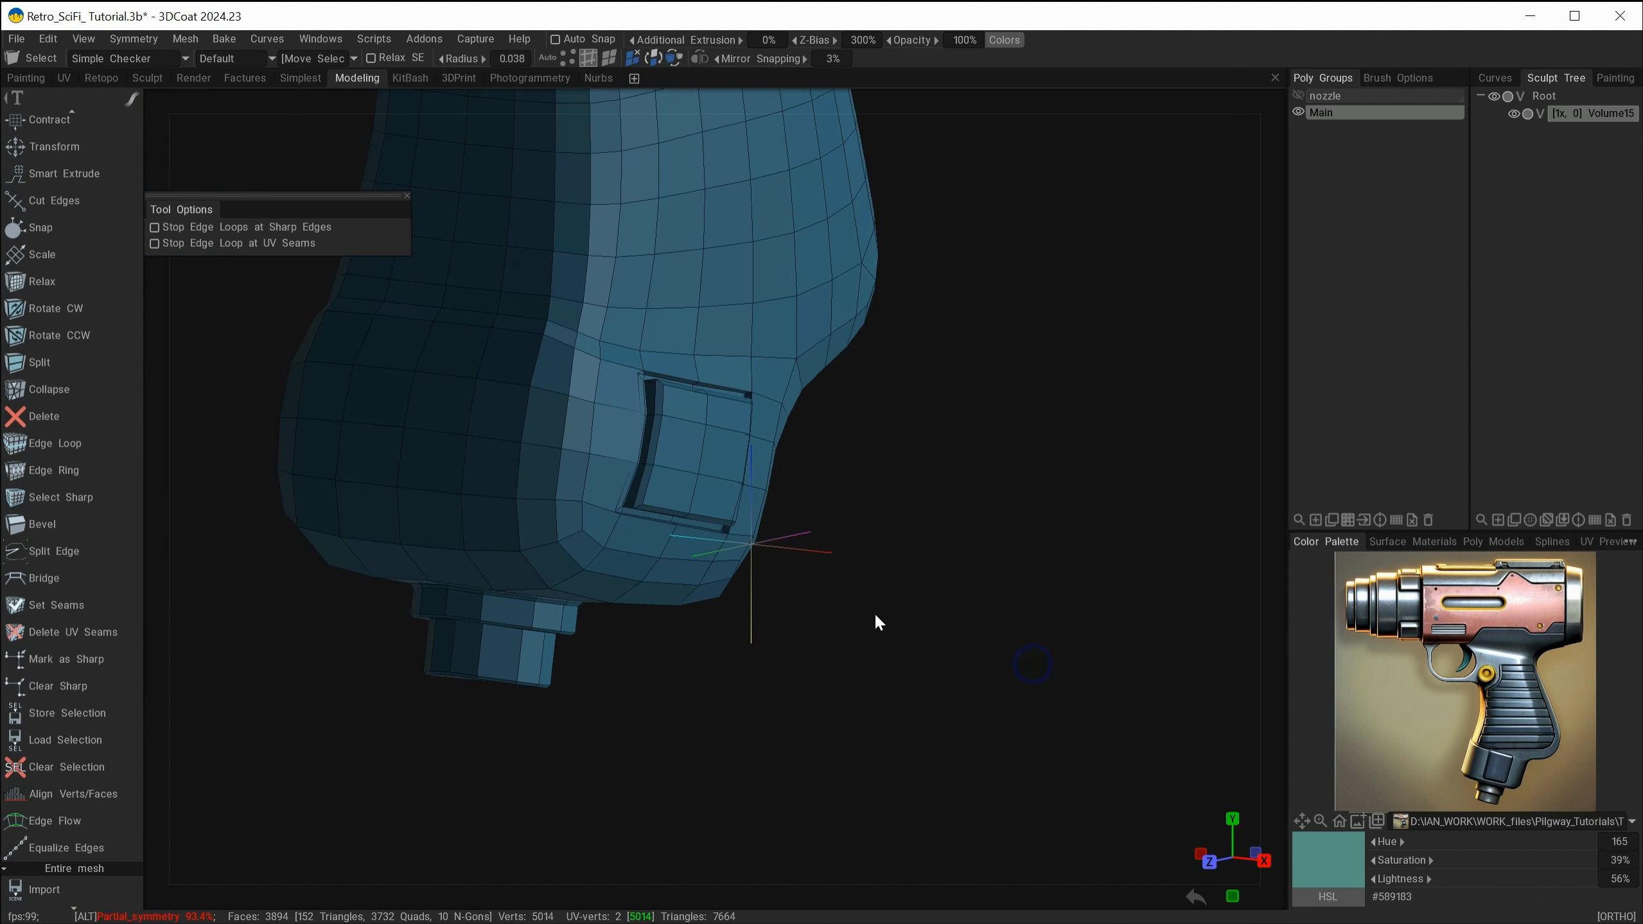
alt+drag(874, 615, 741, 596)
alt+drag(832, 531, 723, 580)
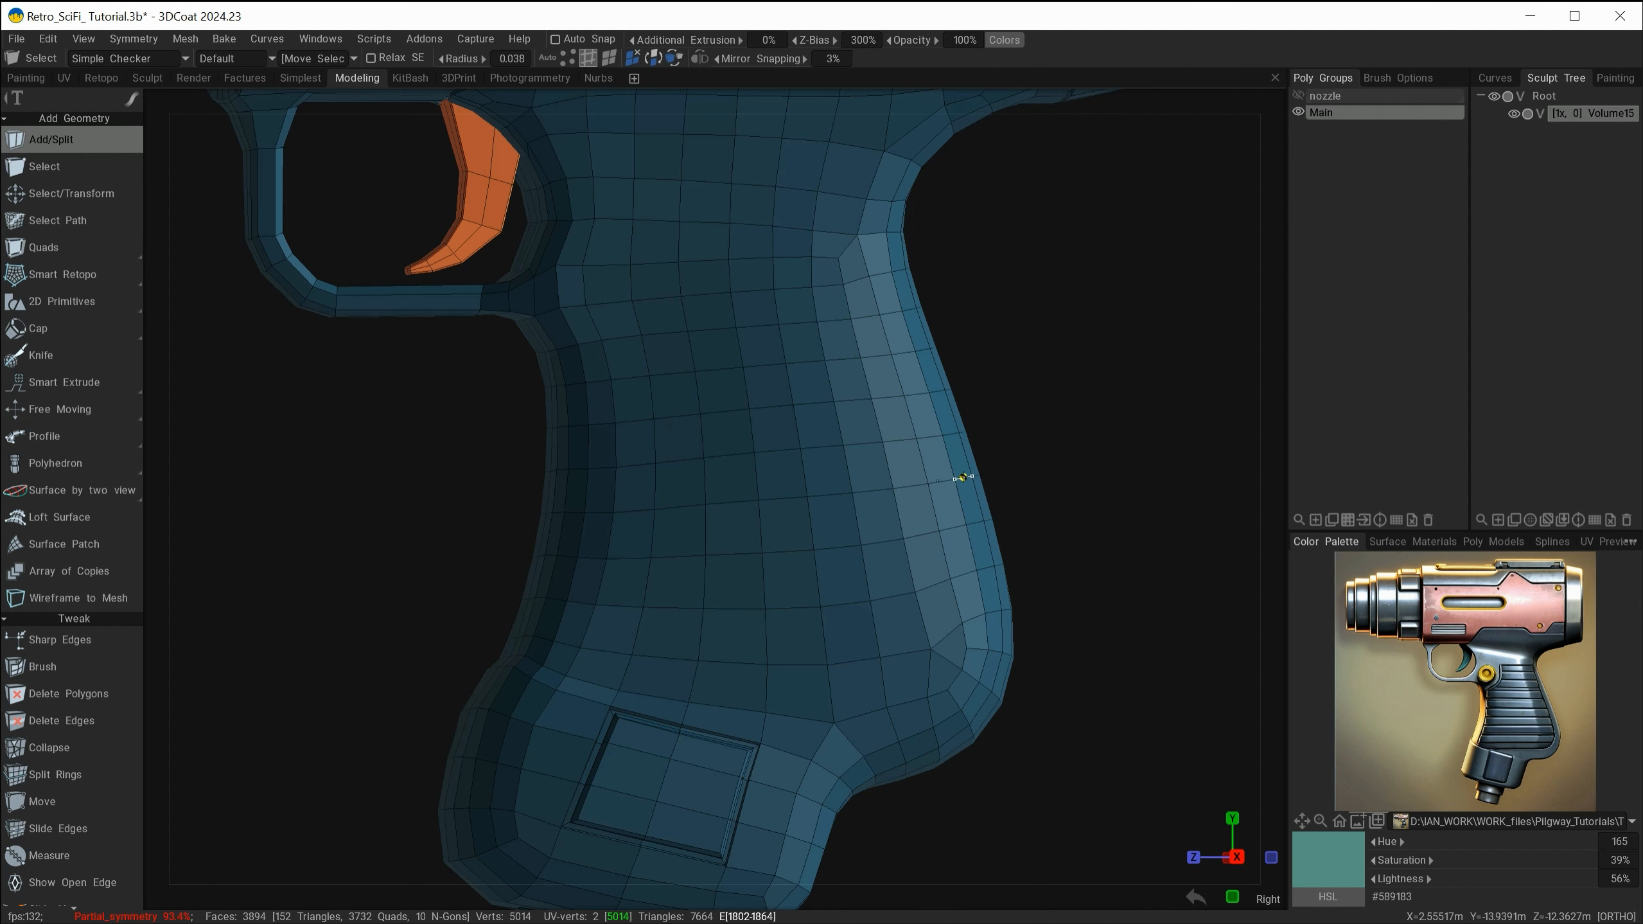
- Split one quad diagonally with Add/Split on the upper front of the grip near the trigger guard, and clear the stray points below it
alt+right_drag(1059, 424, 1037, 467)
alt+drag(1038, 463, 1035, 467)
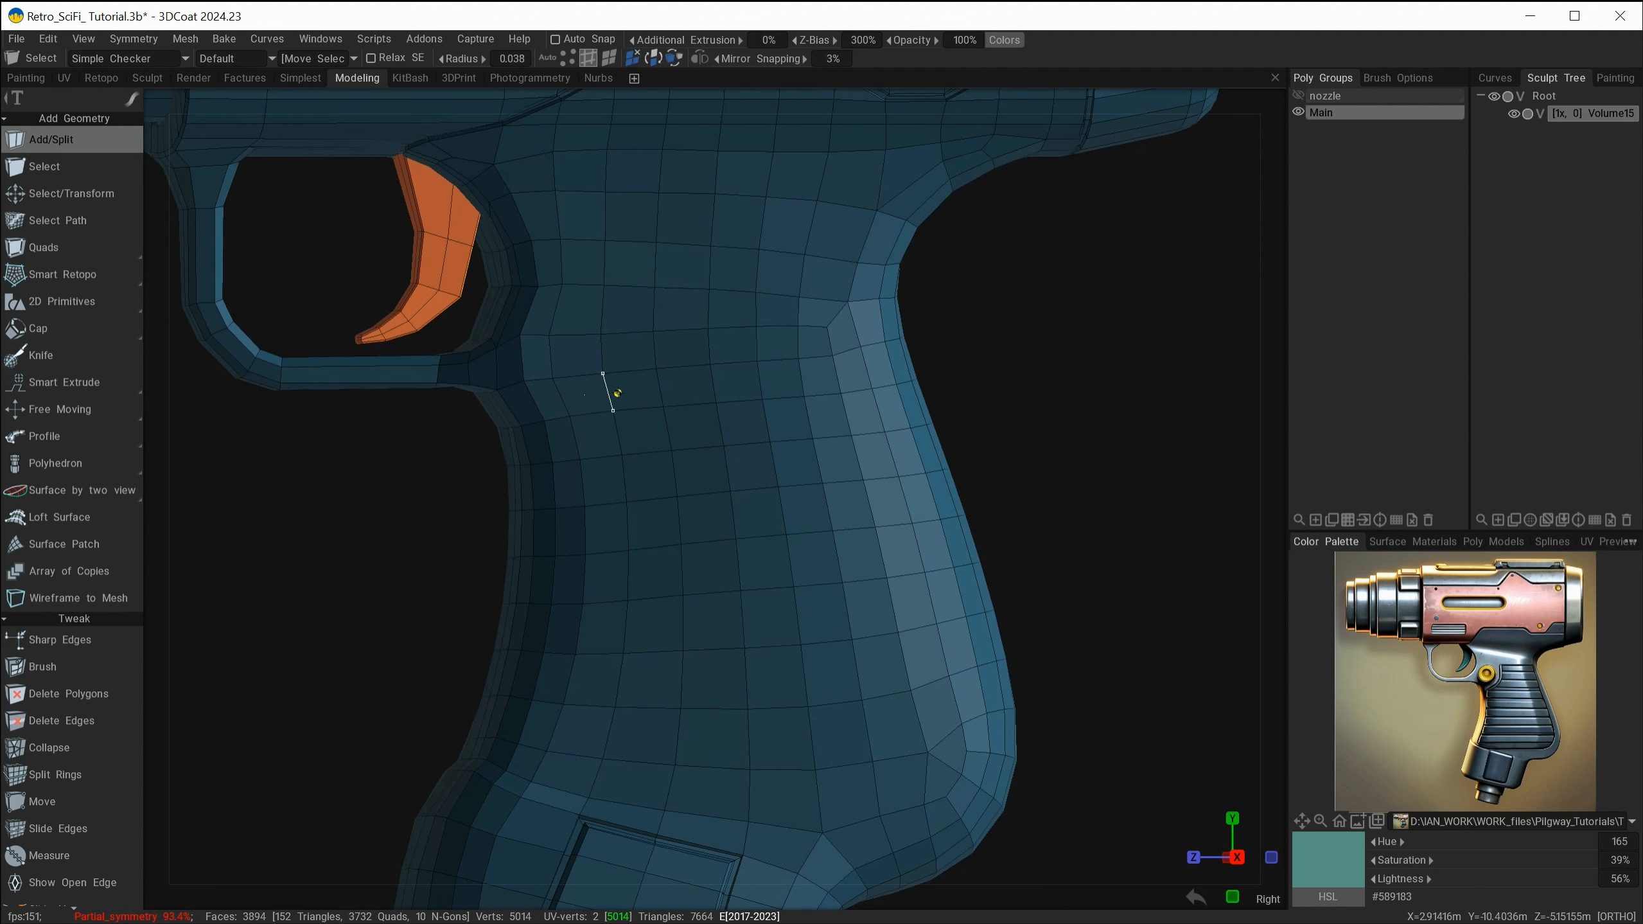
scroll(687, 474, up, 2)
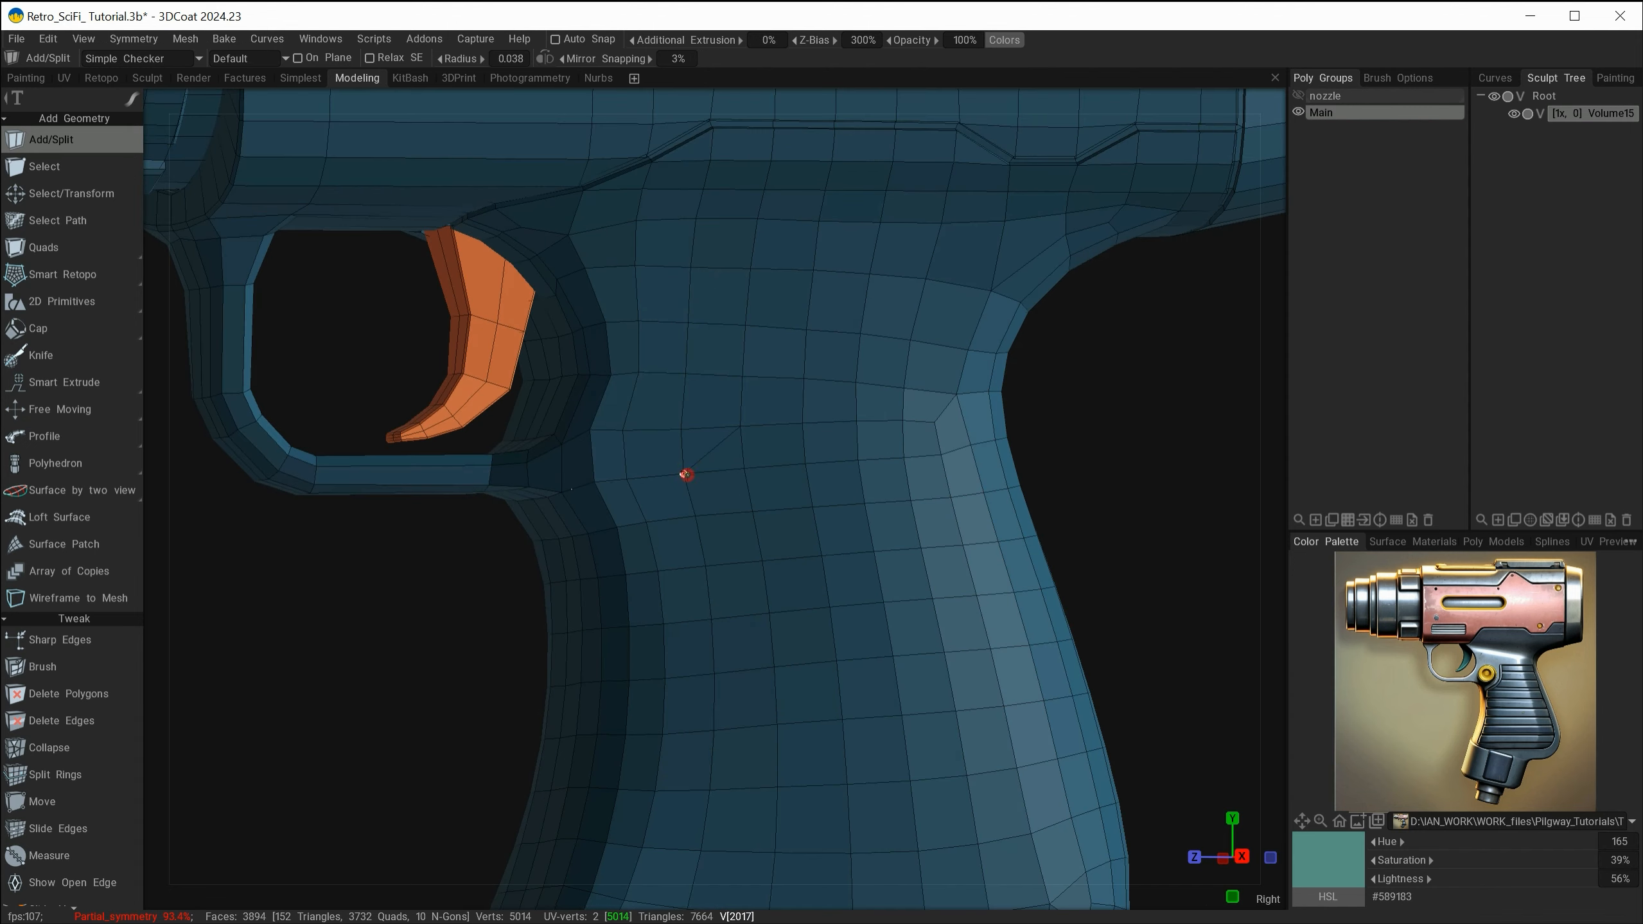
click(686, 474)
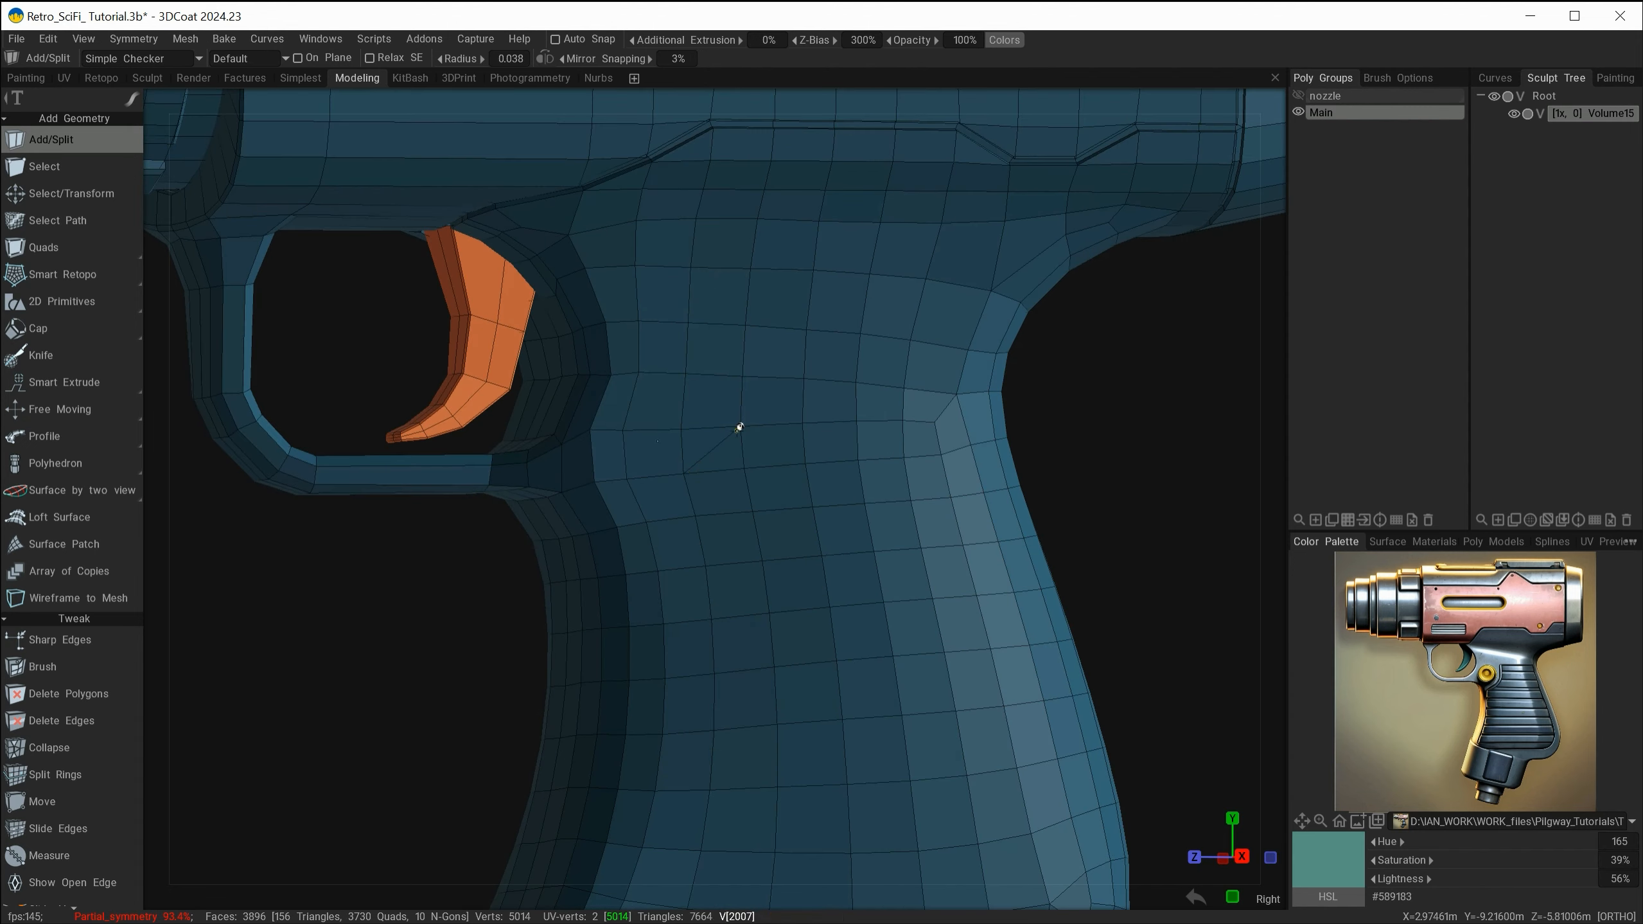
alt+drag(804, 594, 800, 611)
alt+right_drag(763, 517, 866, 626)
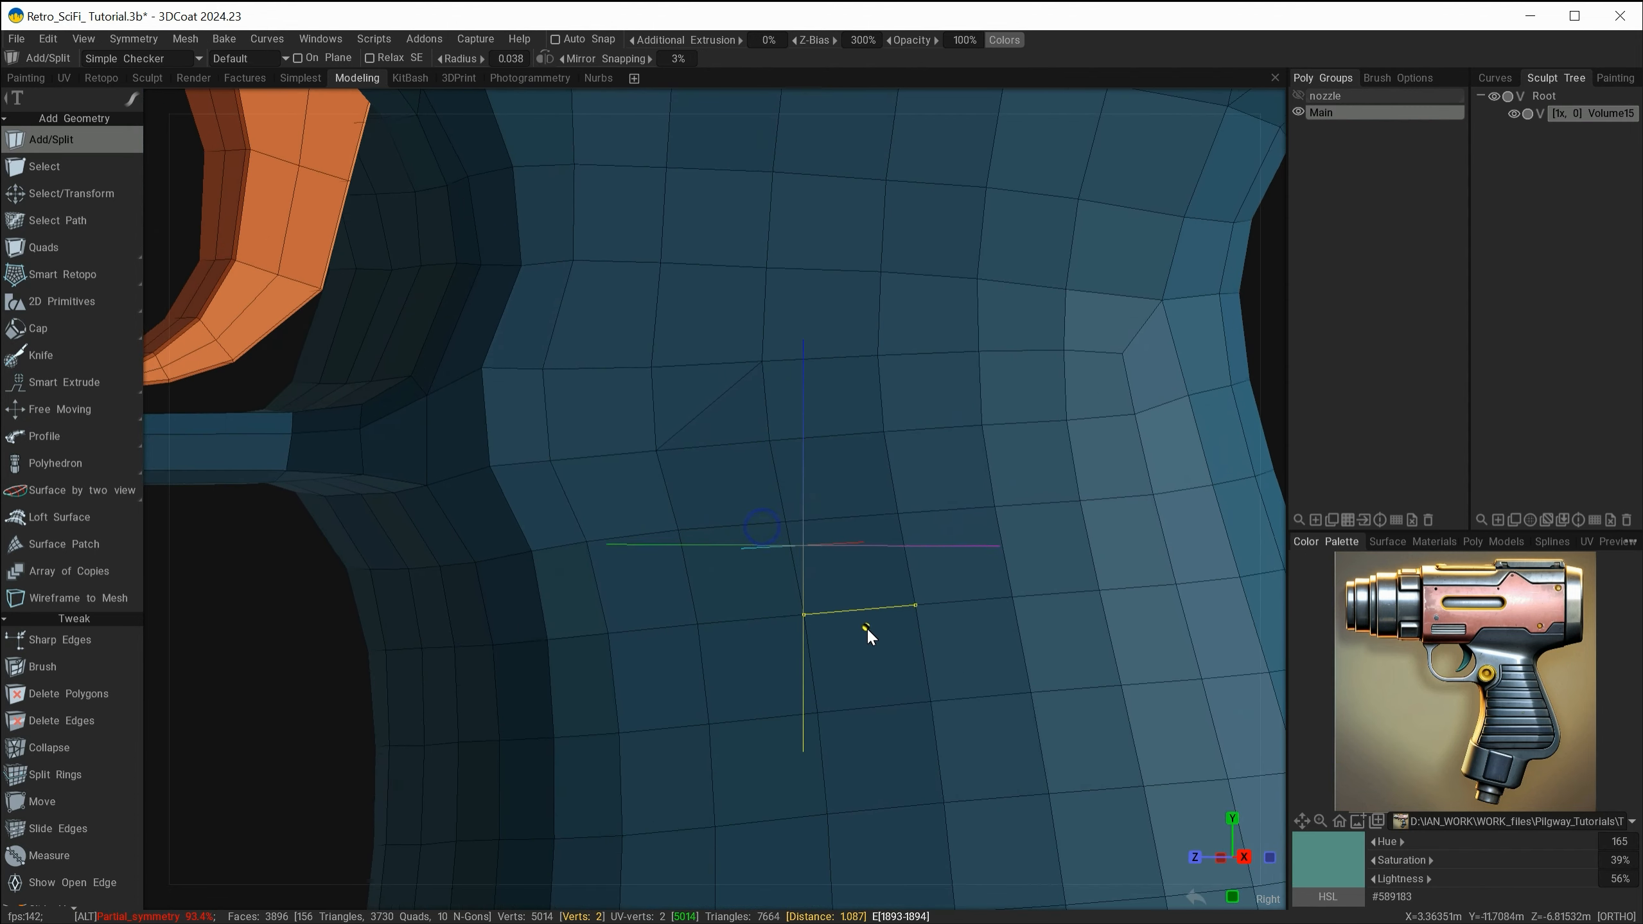
key(ctrl)
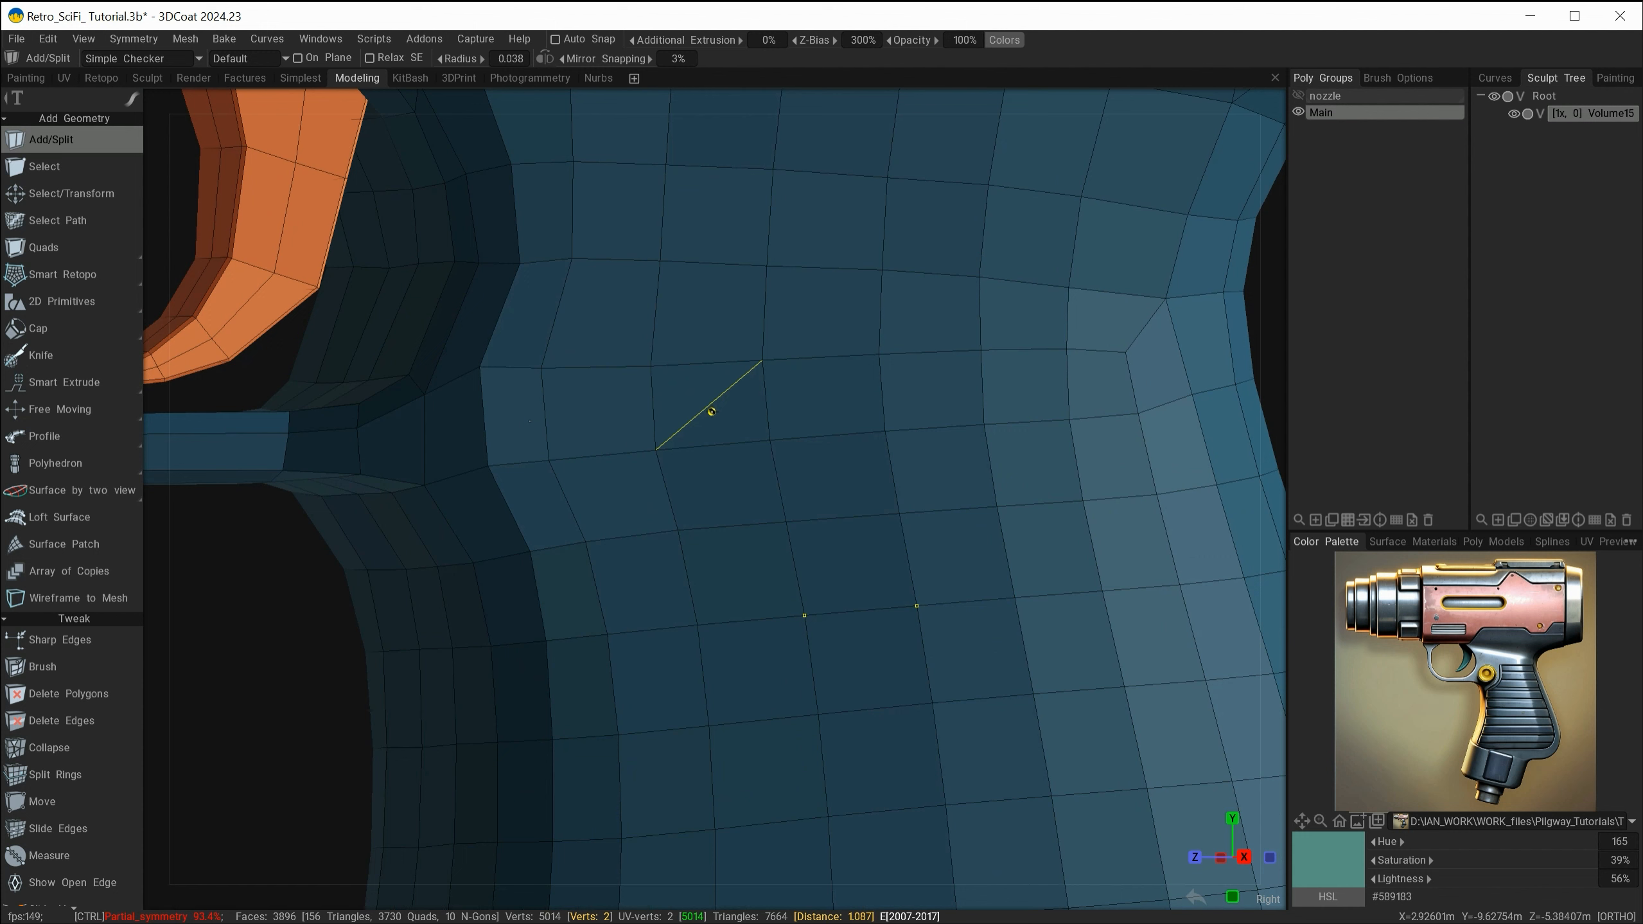
key(ctrl+d)
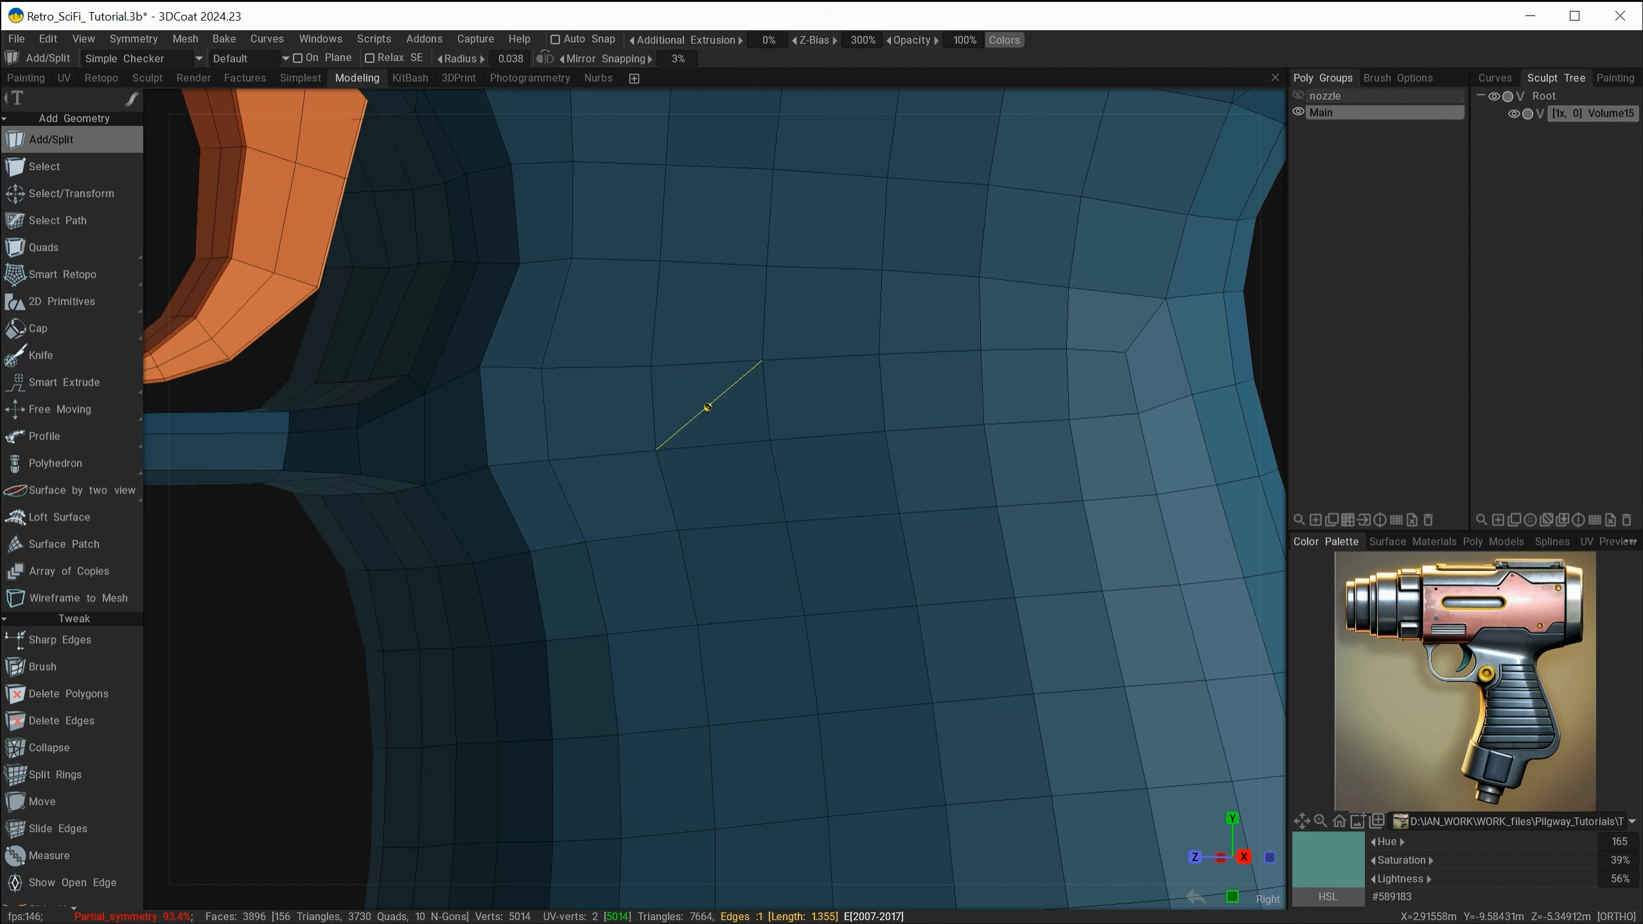
- Add a vertex midway on the diagonal, connect it to the quad's two remaining corners, and slide it slightly toward the lower rear corner
drag(708, 407, 768, 440)
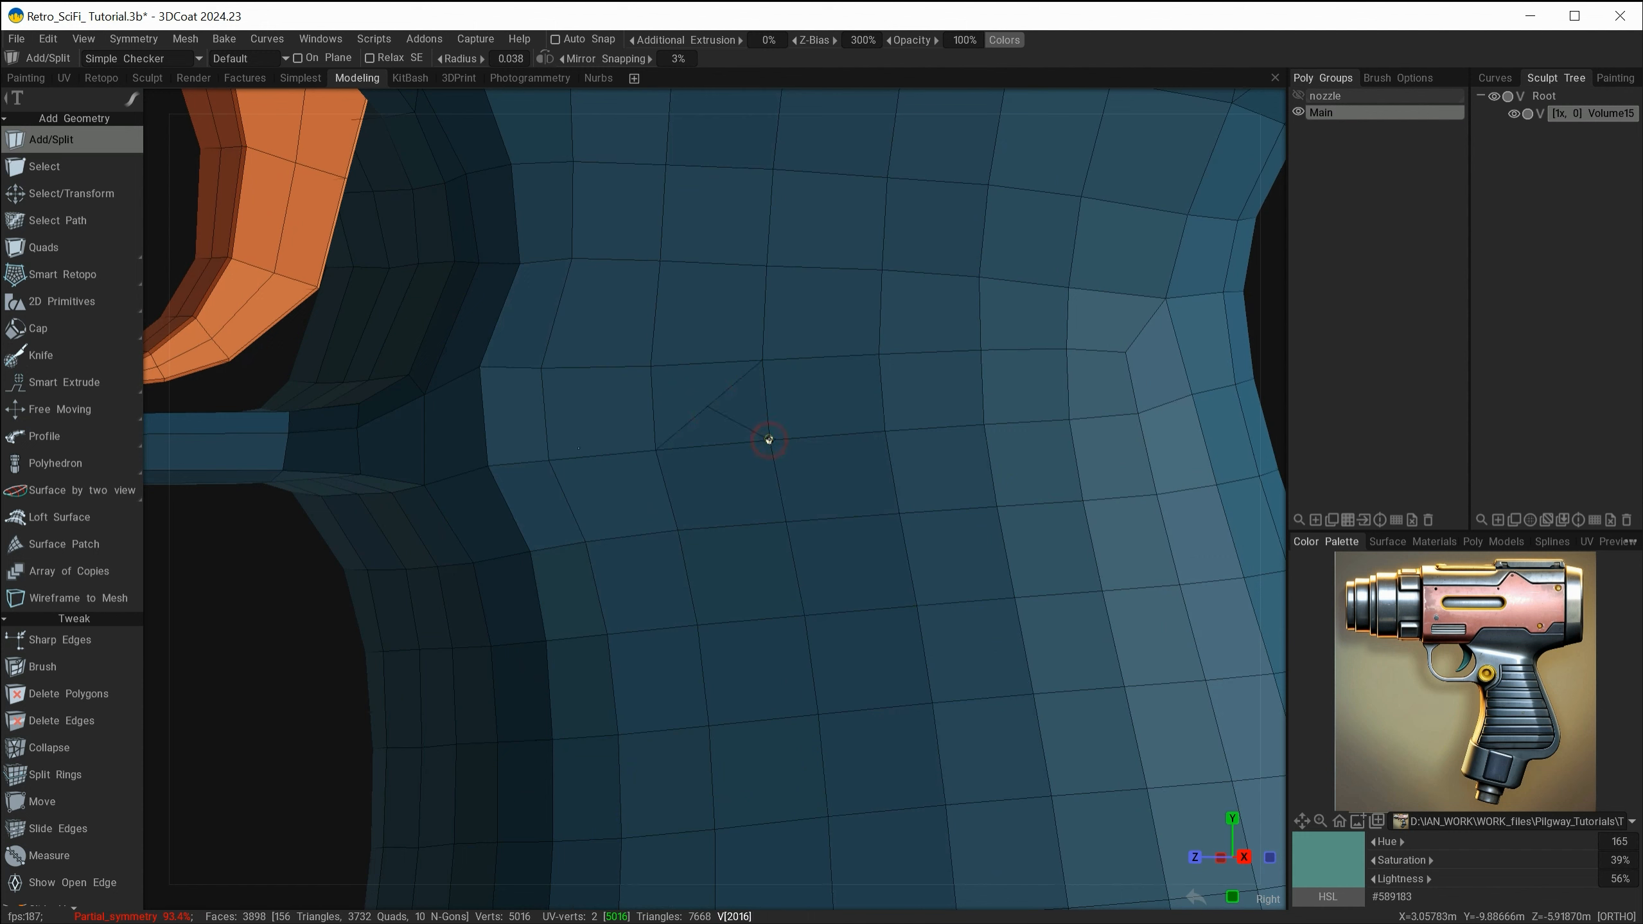
drag(652, 367, 706, 406)
mouse_move(767, 593)
alt+mouse_down()
mouse_move(711, 596)
mouse_move(770, 599)
mouse_move(756, 595)
alt+mouse_up()
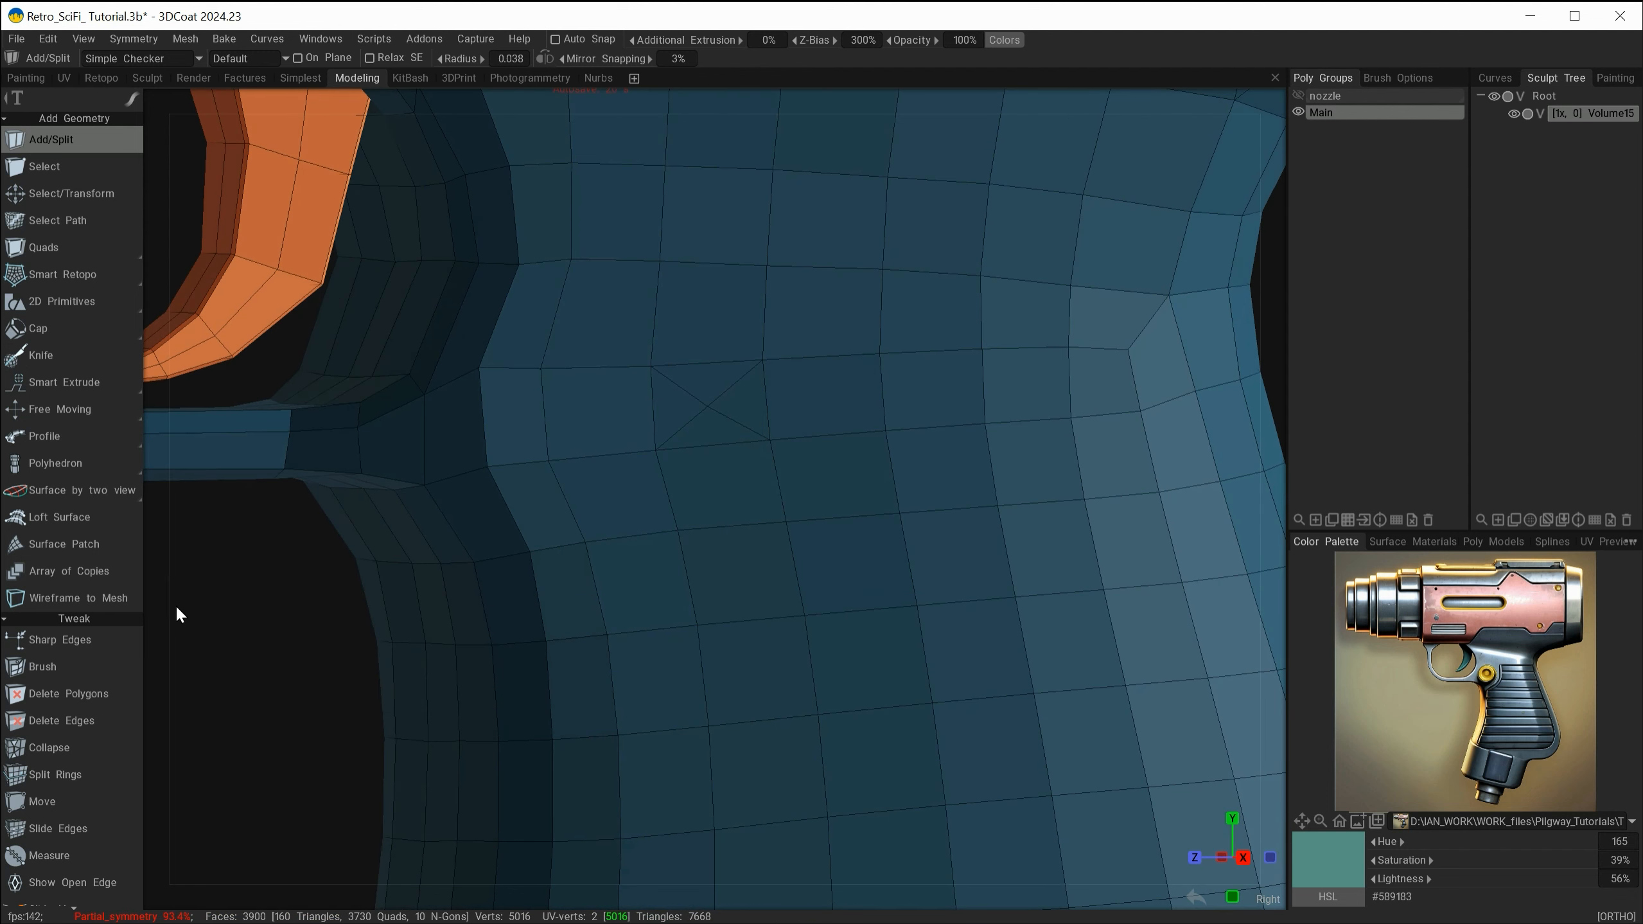
key(Escape)
scroll(47, 620, down, 5)
click(47, 622)
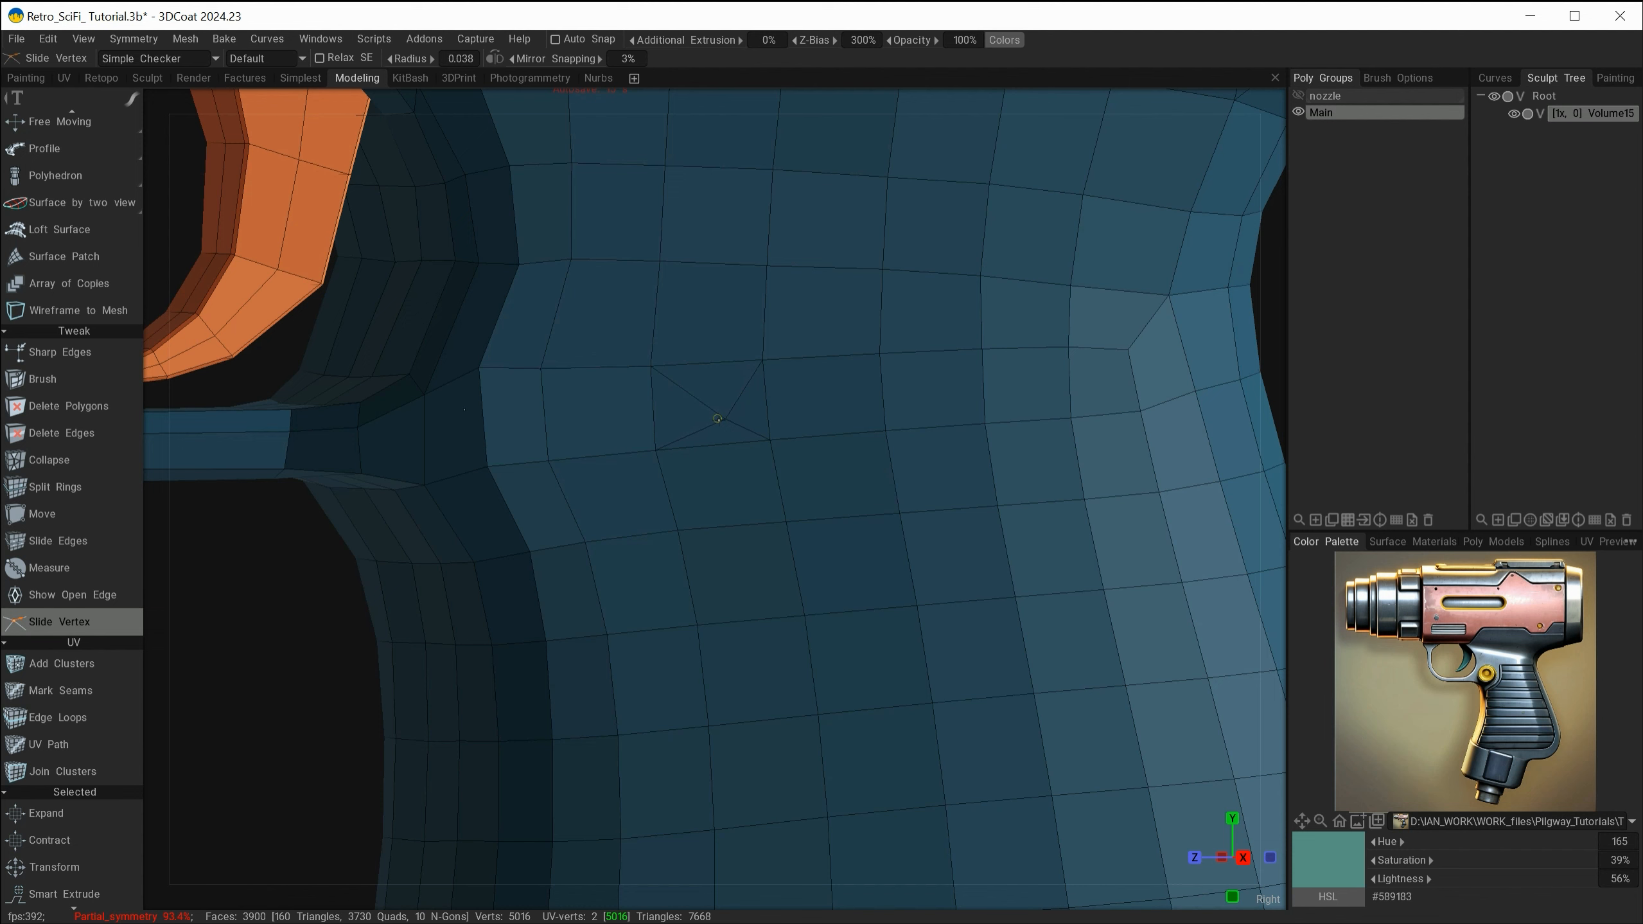
- Select the continuous chain of edges running down the front of the grip from below the split quad to above the raised panel
alt+right_drag(716, 420, 582, 454)
alt+middle_drag(686, 511, 638, 433)
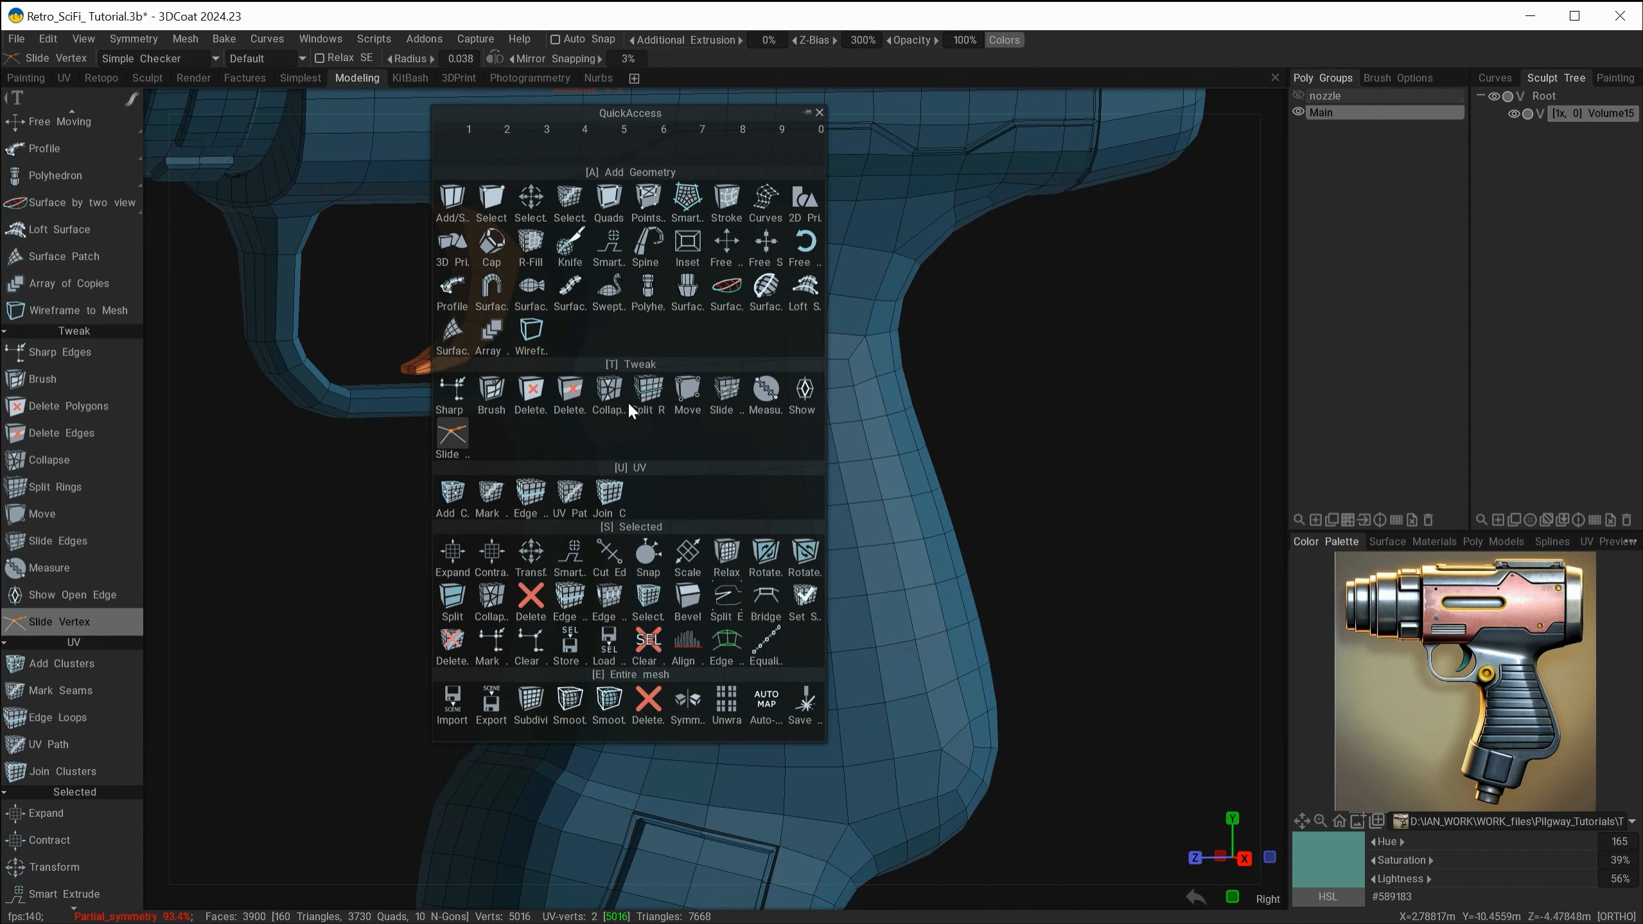
key(space)
click(491, 201)
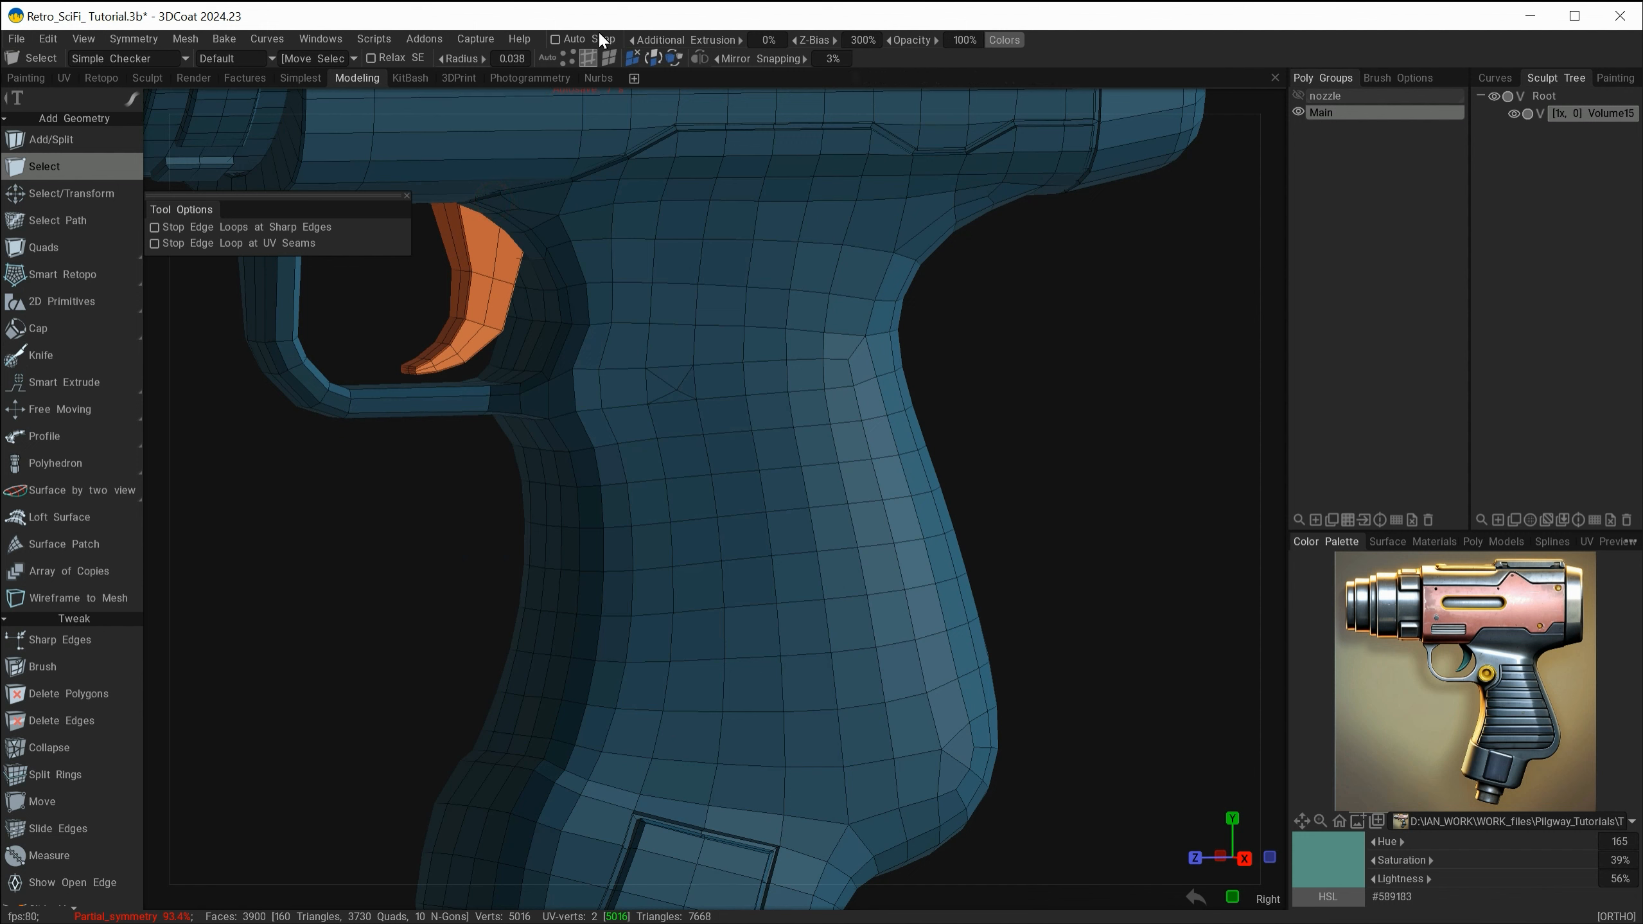
click(623, 427)
shift+click(625, 466)
shift+click(629, 503)
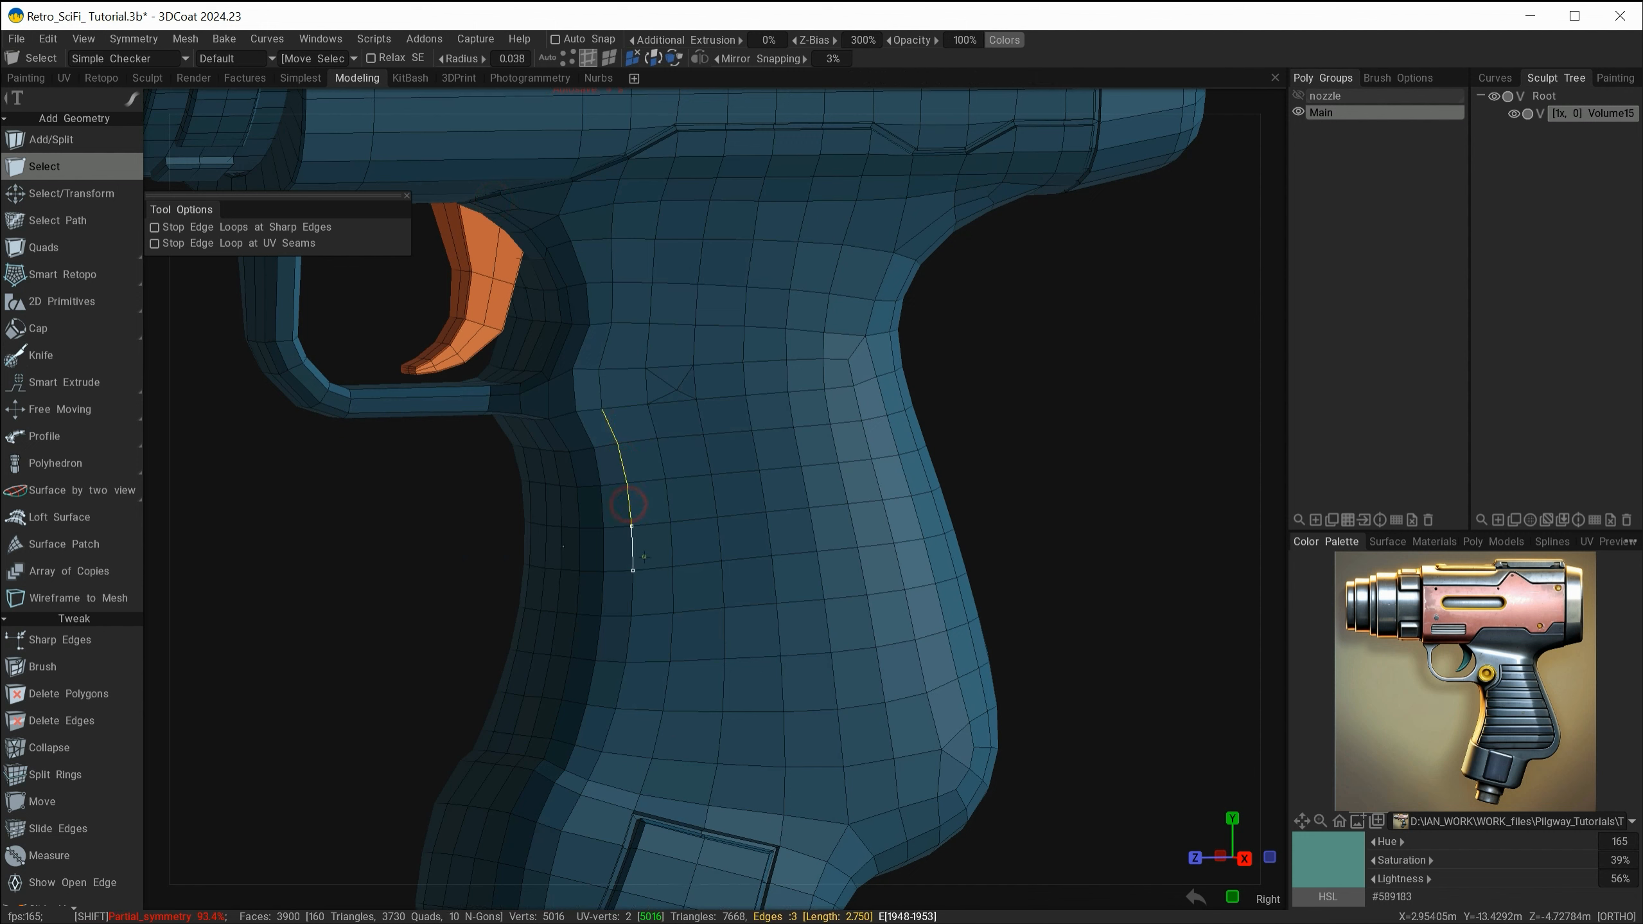
shift+click(632, 598)
shift+click(627, 647)
shift+click(619, 692)
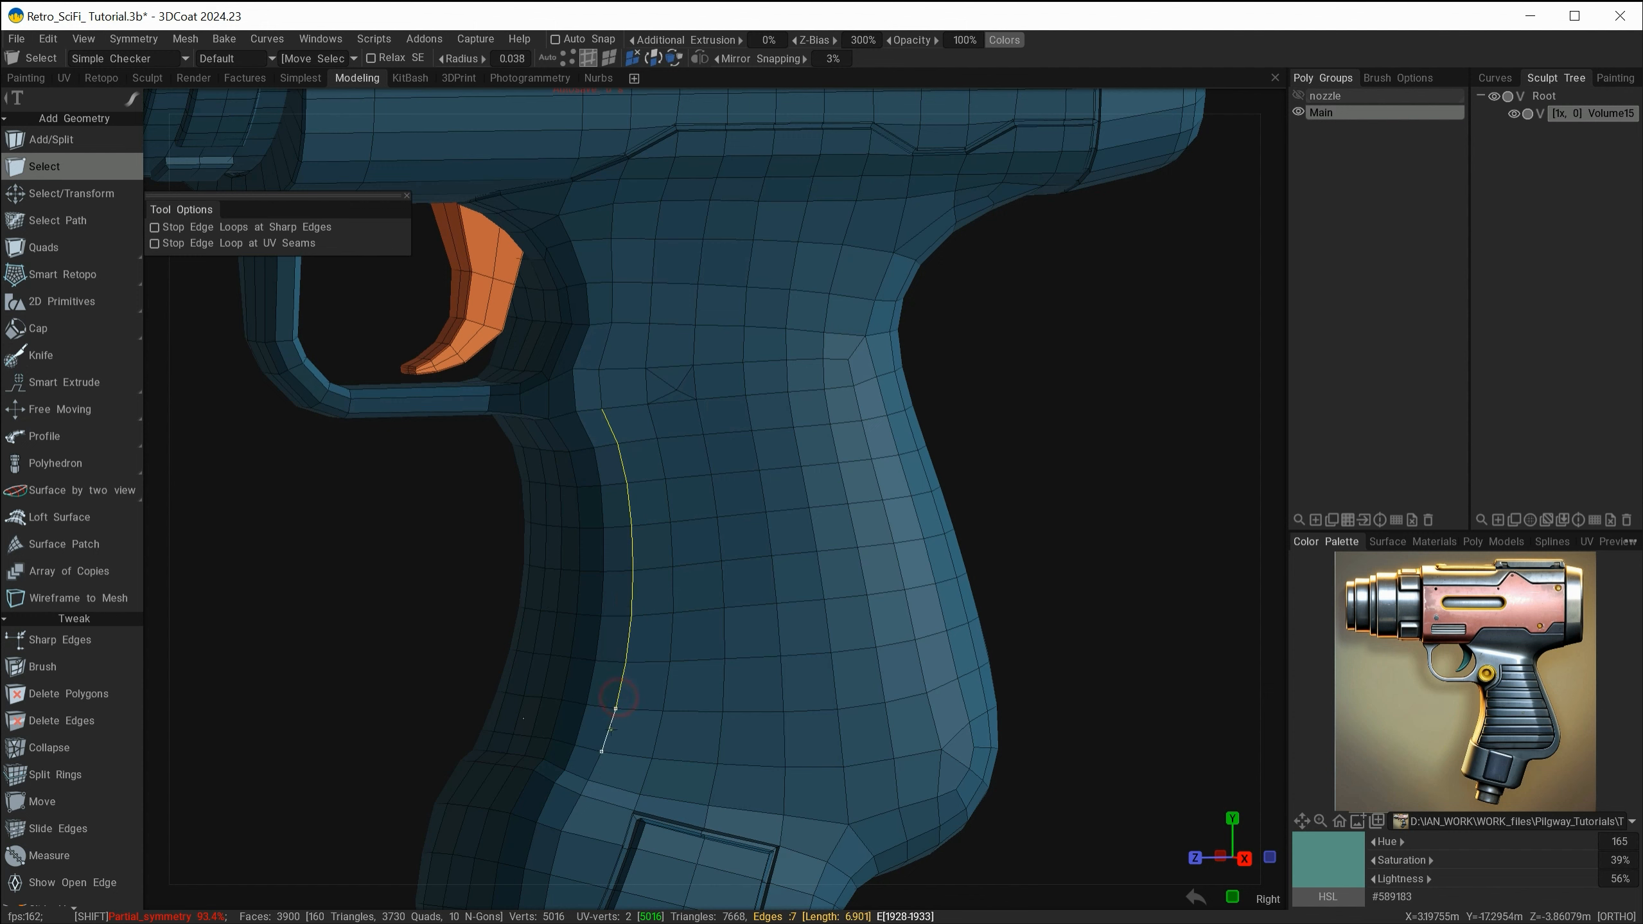
shift+click(589, 776)
- Extend the edge selection along the grip's lower end, up its rear and across the top through the split quad into a closed outline
shift+click(611, 788)
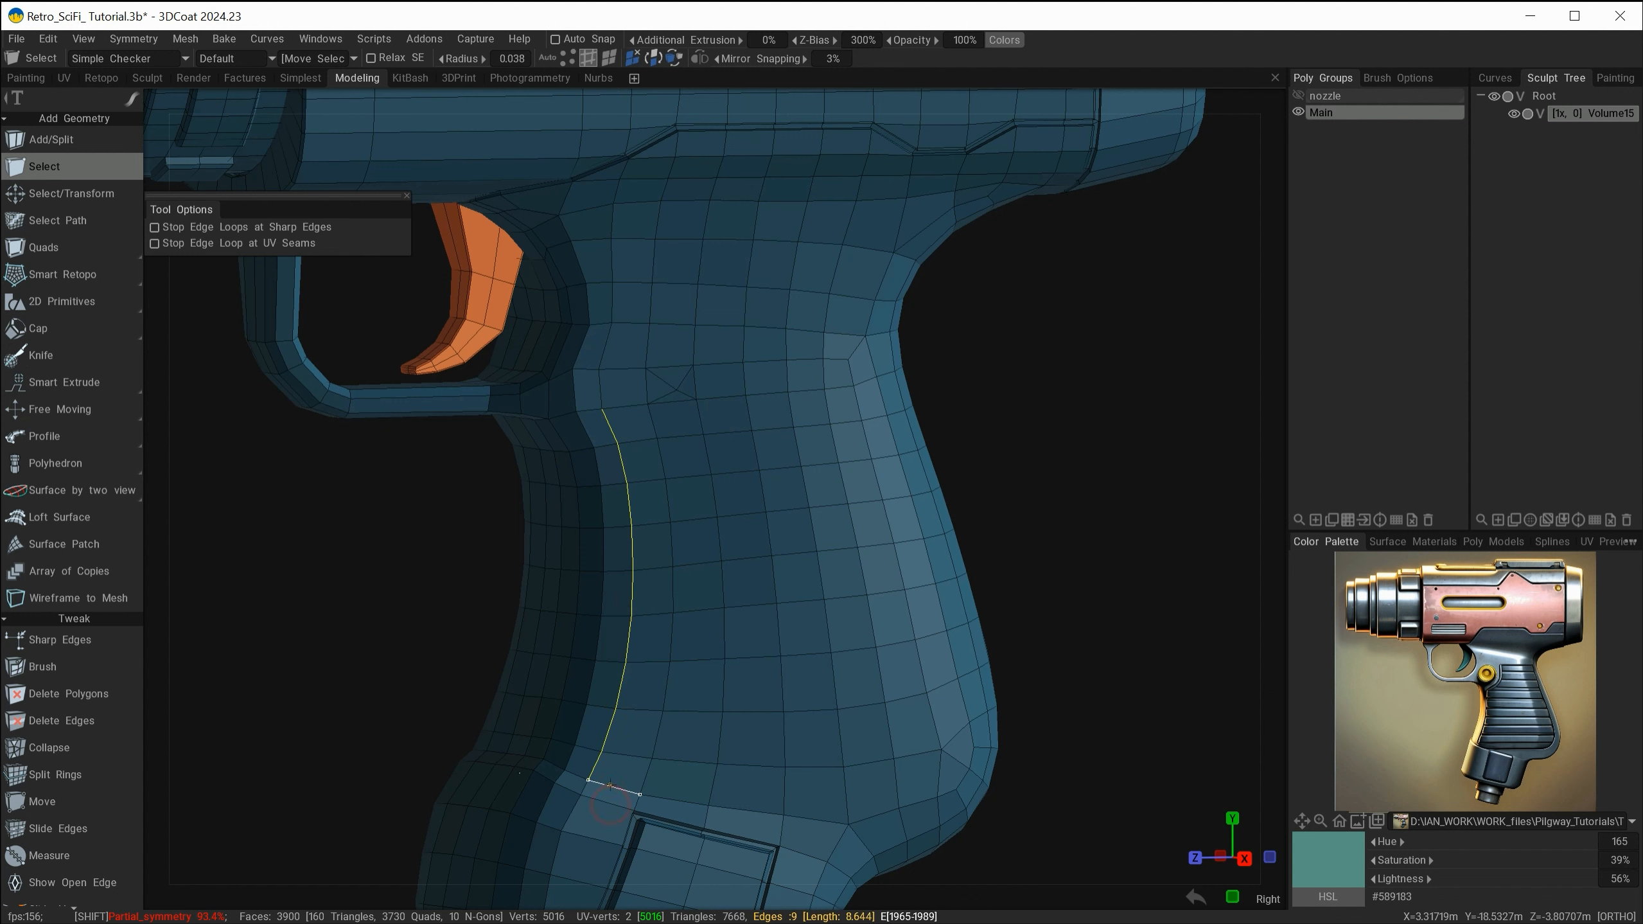
mouse_move(669, 800)
shift+mouse_down()
mouse_move(874, 819)
mouse_move(961, 782)
mouse_move(961, 696)
mouse_move(871, 352)
shift+mouse_up()
alt+drag(832, 447, 799, 444)
mouse_move(625, 405)
shift+mouse_down()
mouse_move(761, 321)
mouse_move(849, 334)
shift+mouse_up()
alt+drag(837, 670, 856, 653)
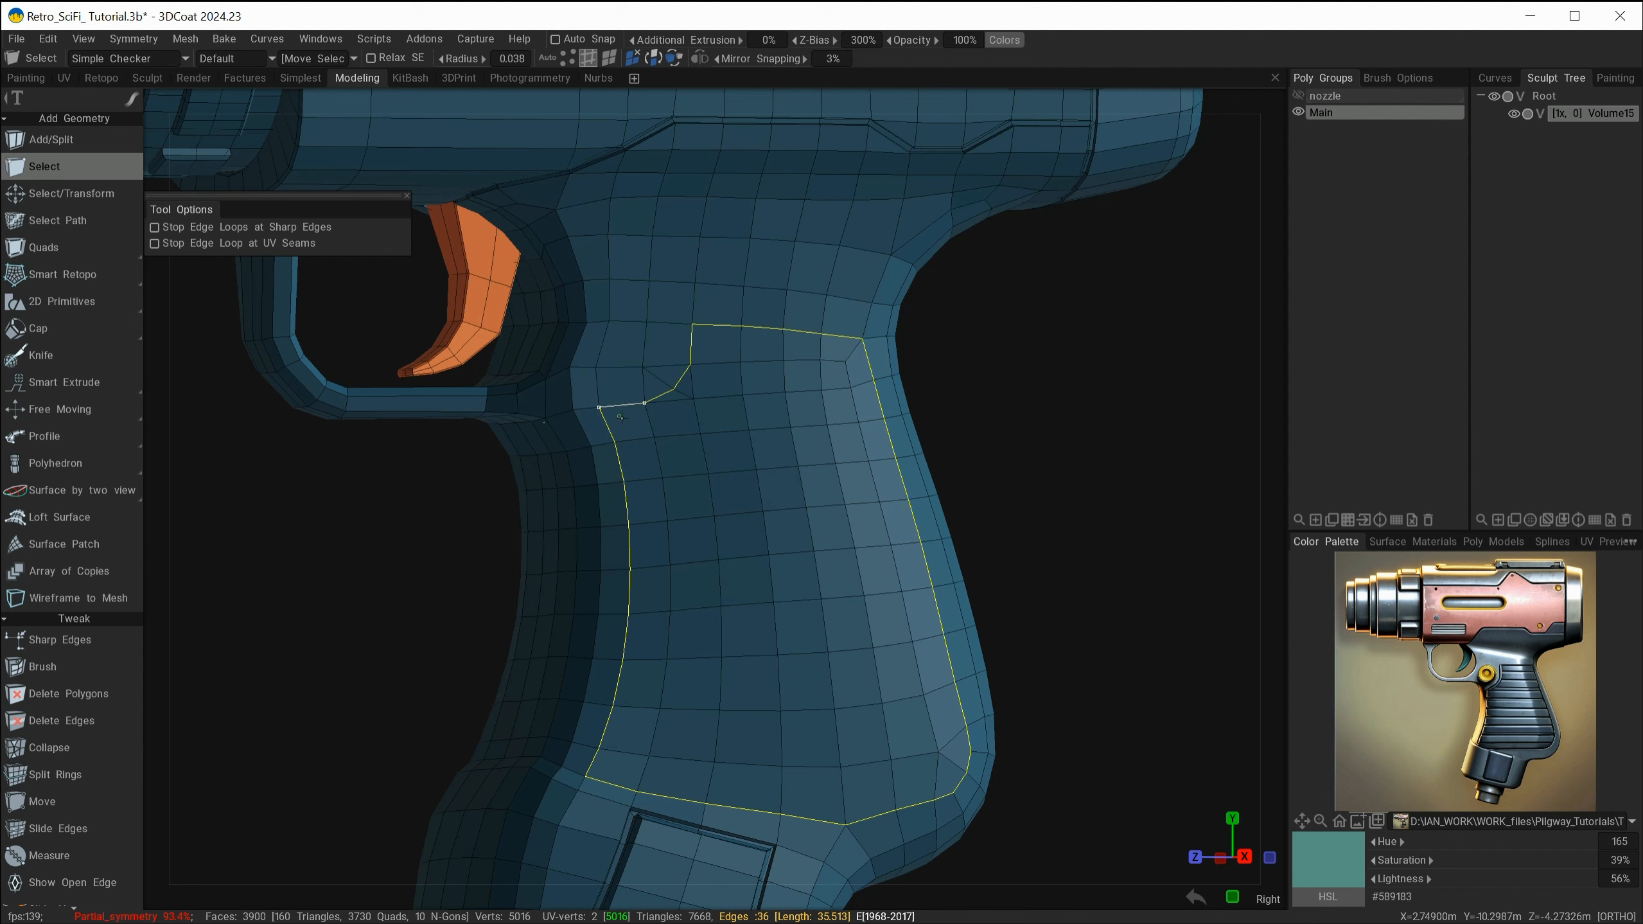
- Bevel the selected grip outline with a bevel size of 0.07
mouse_move(745, 596)
alt+mouse_down()
mouse_move(728, 591)
mouse_move(748, 619)
alt+mouse_up()
alt+middle_drag(758, 588, 746, 486)
alt+drag(751, 524, 729, 526)
key(space)
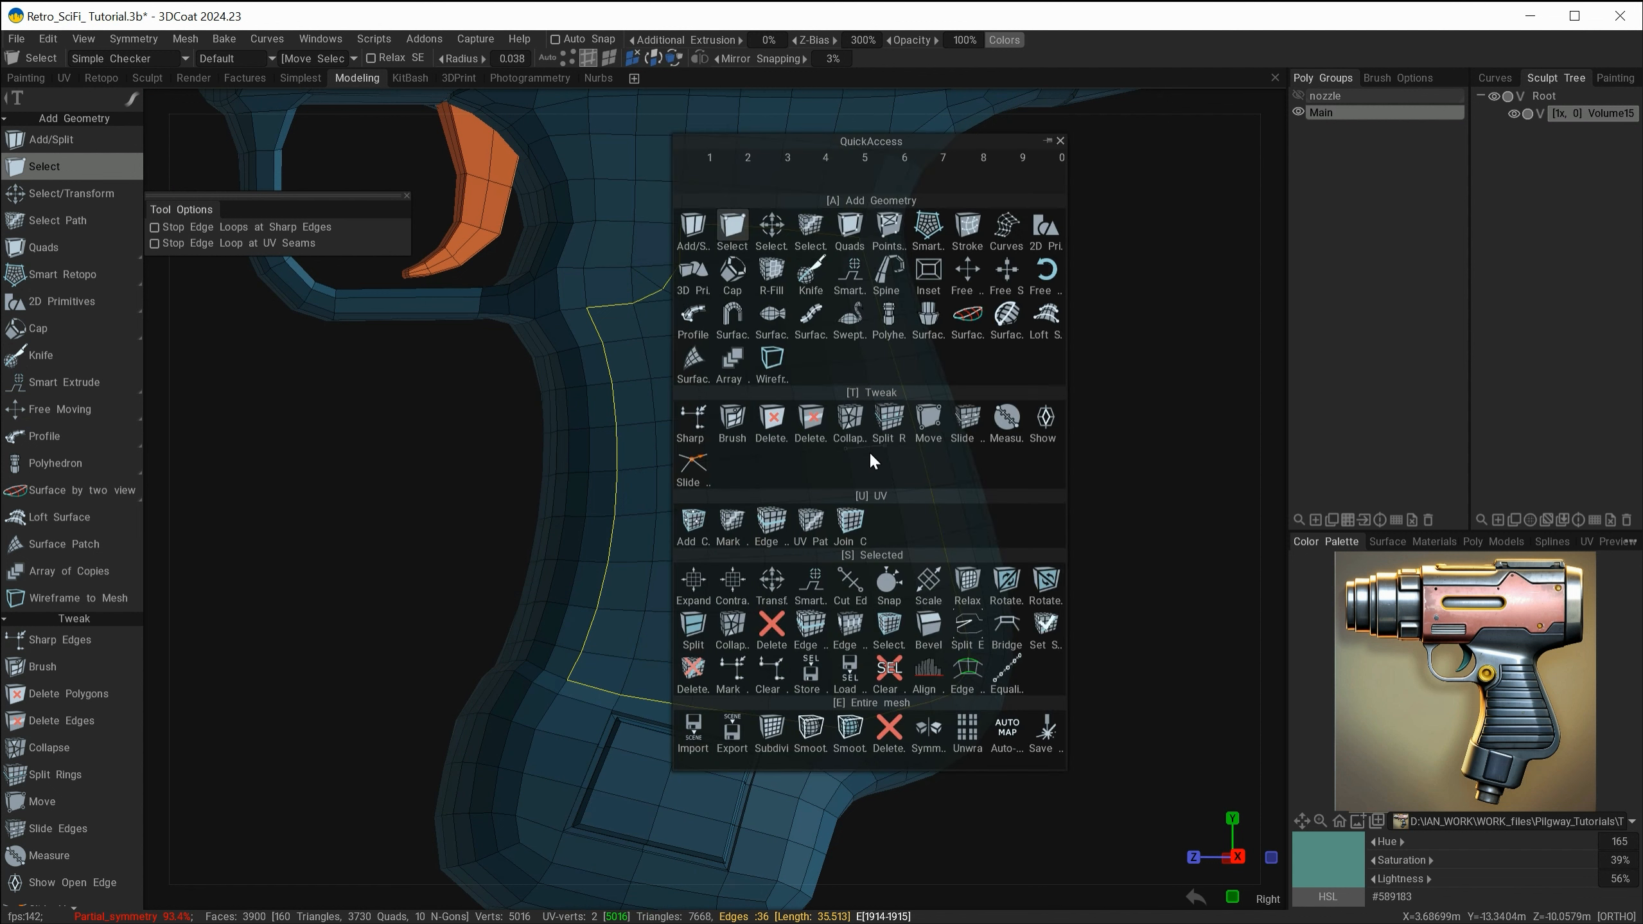
click(929, 623)
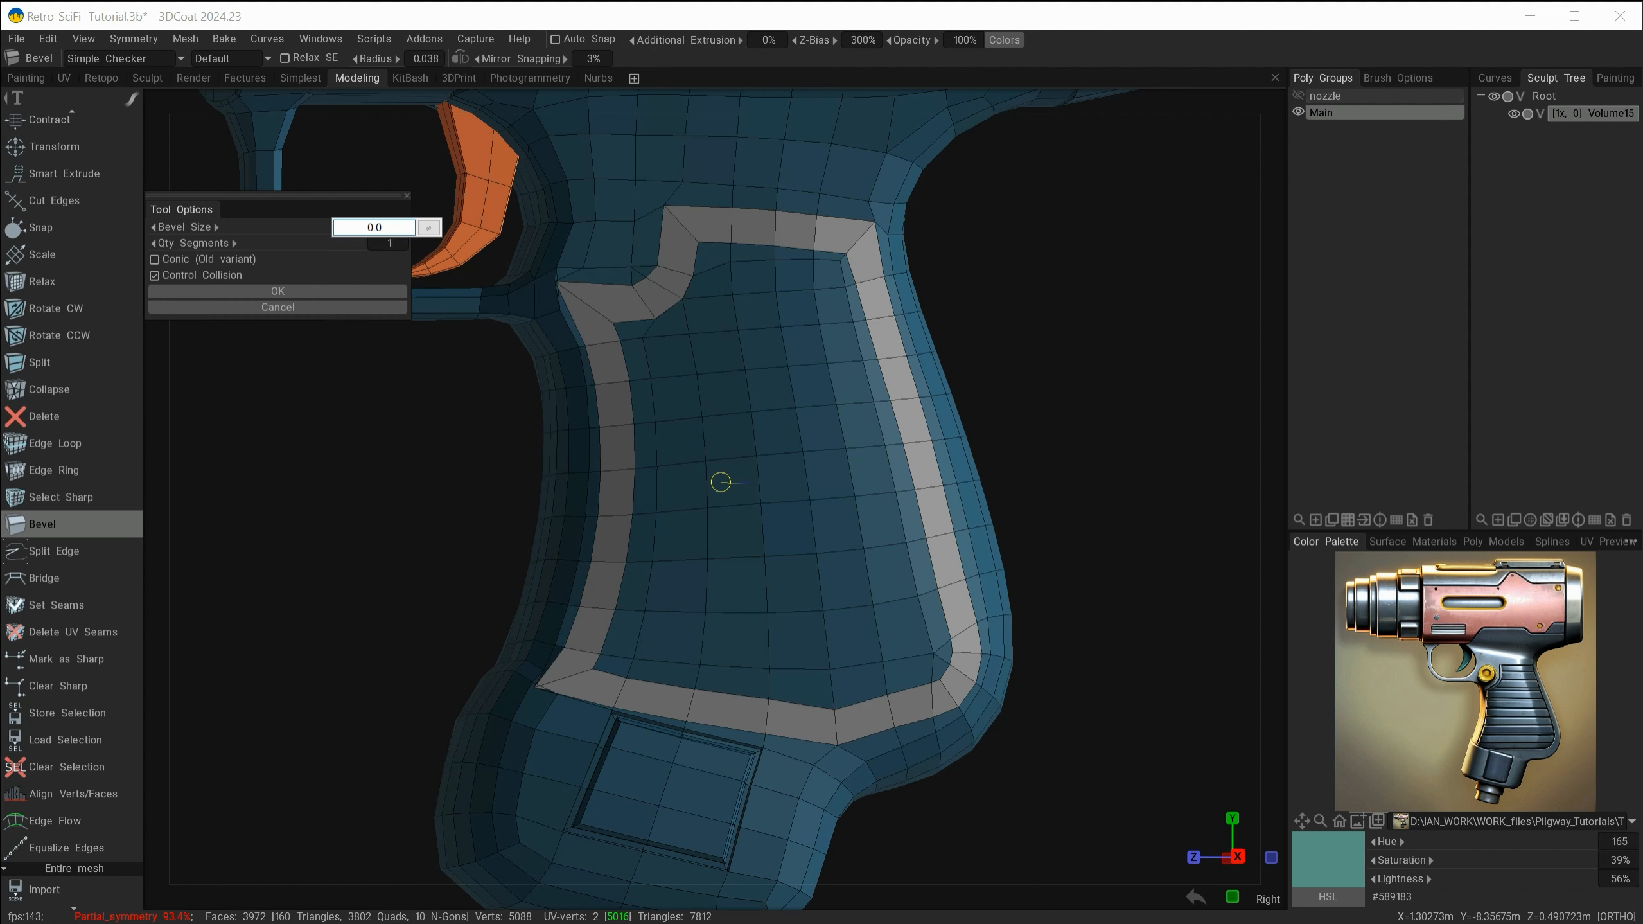
key(Return)
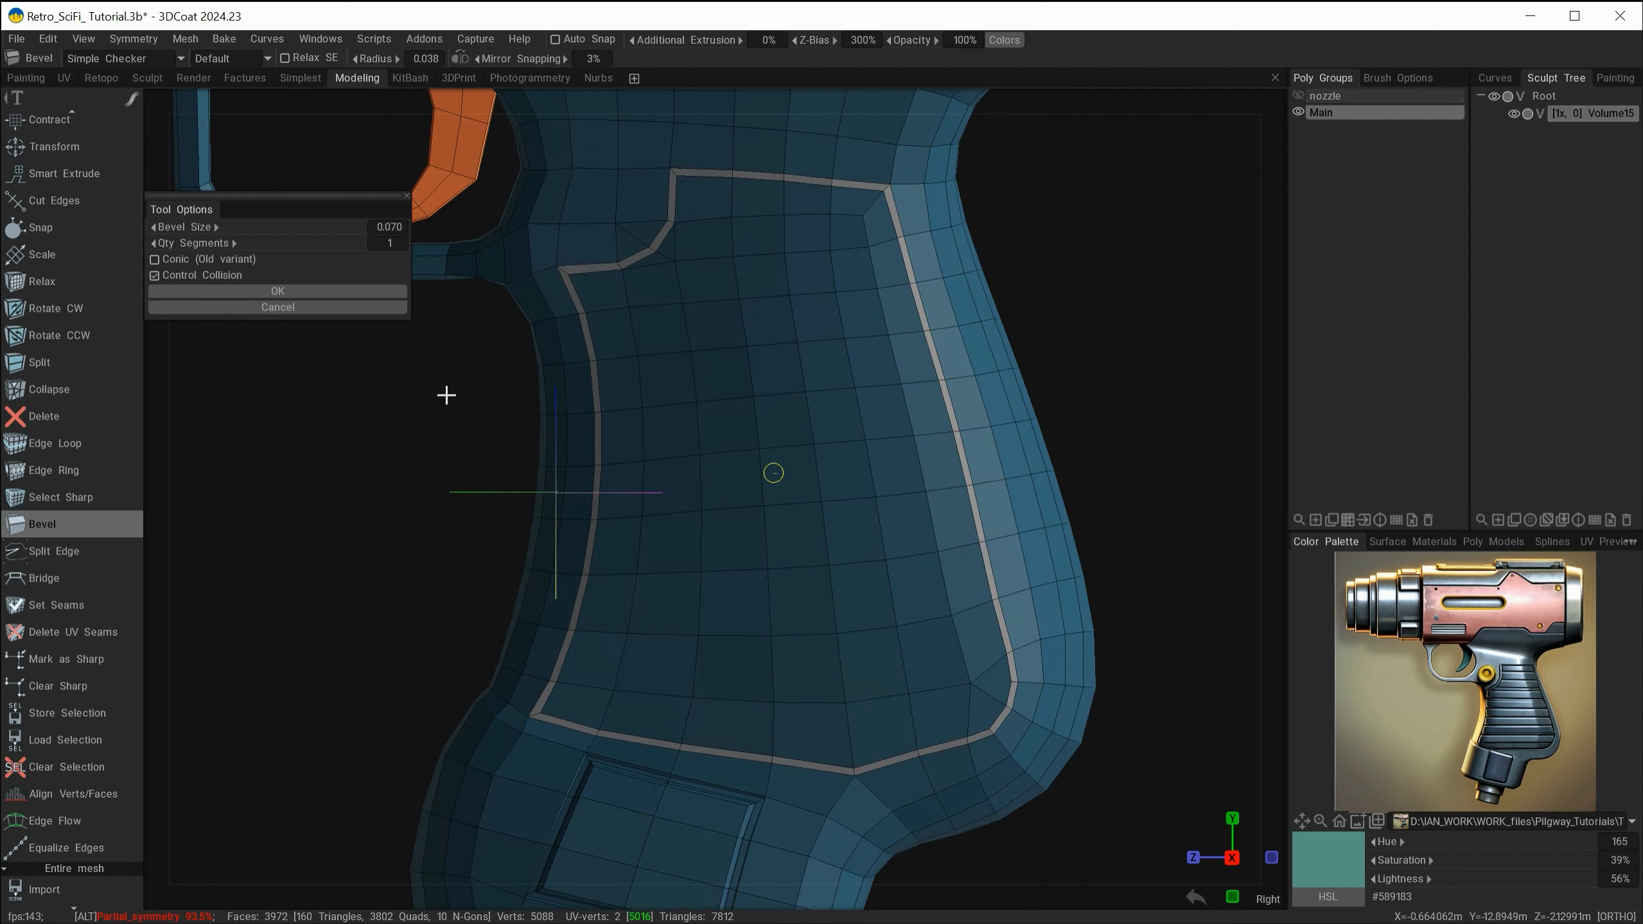
click(327, 293)
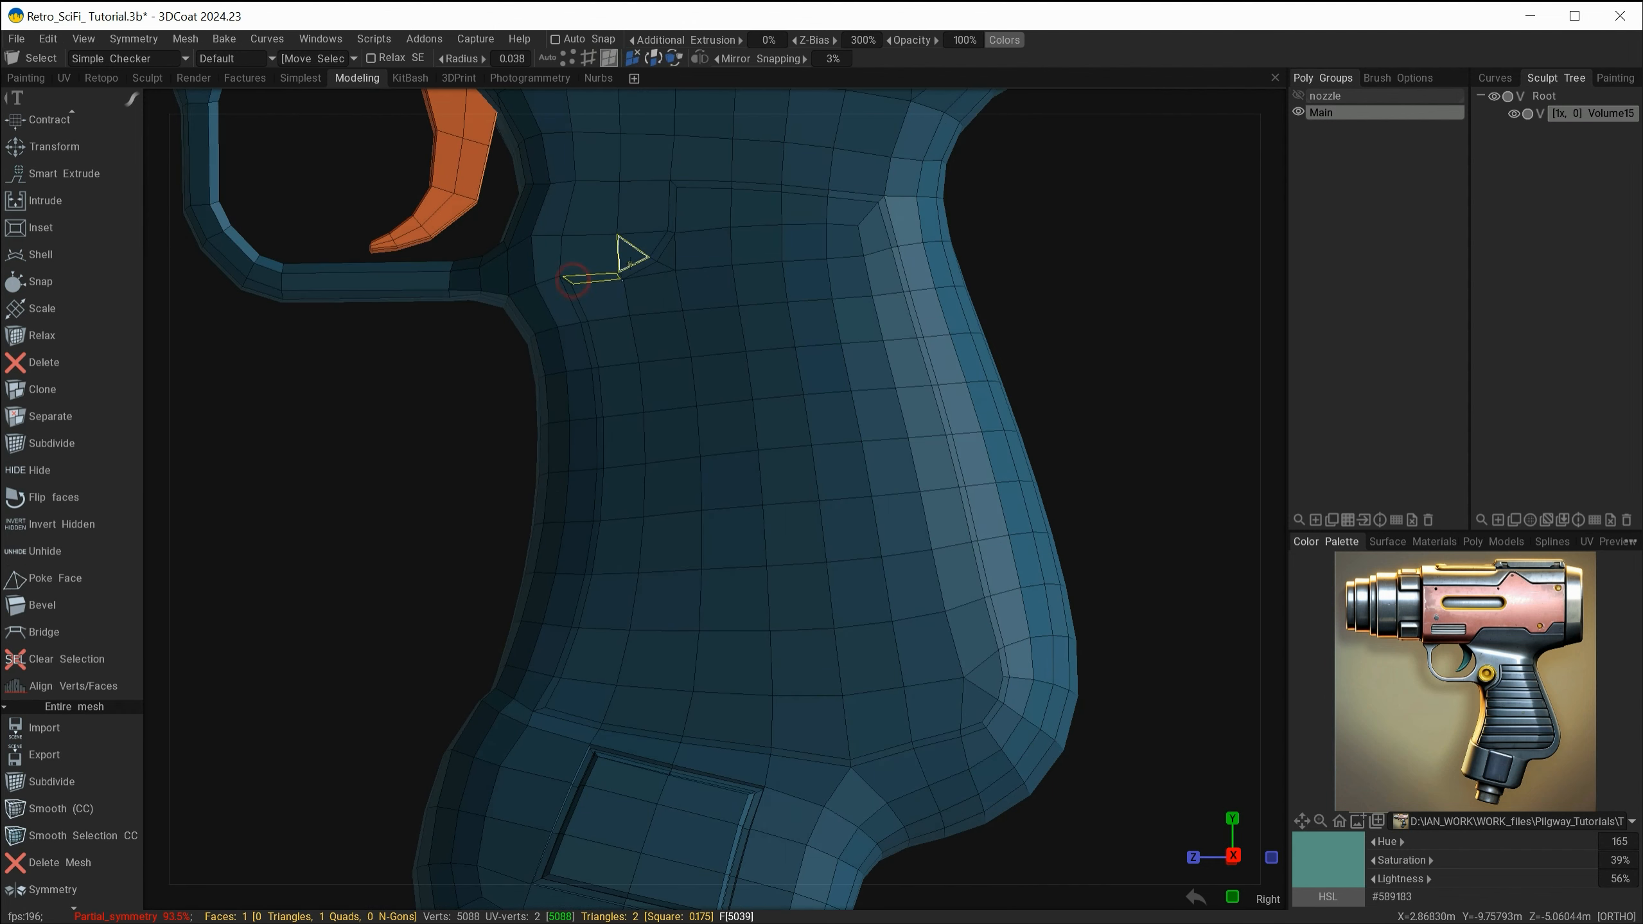
- Select the narrow ring of faces around the grip, extrude it inward with Smart Extrude to cut a groove, and clear the selection
double_click(638, 267)
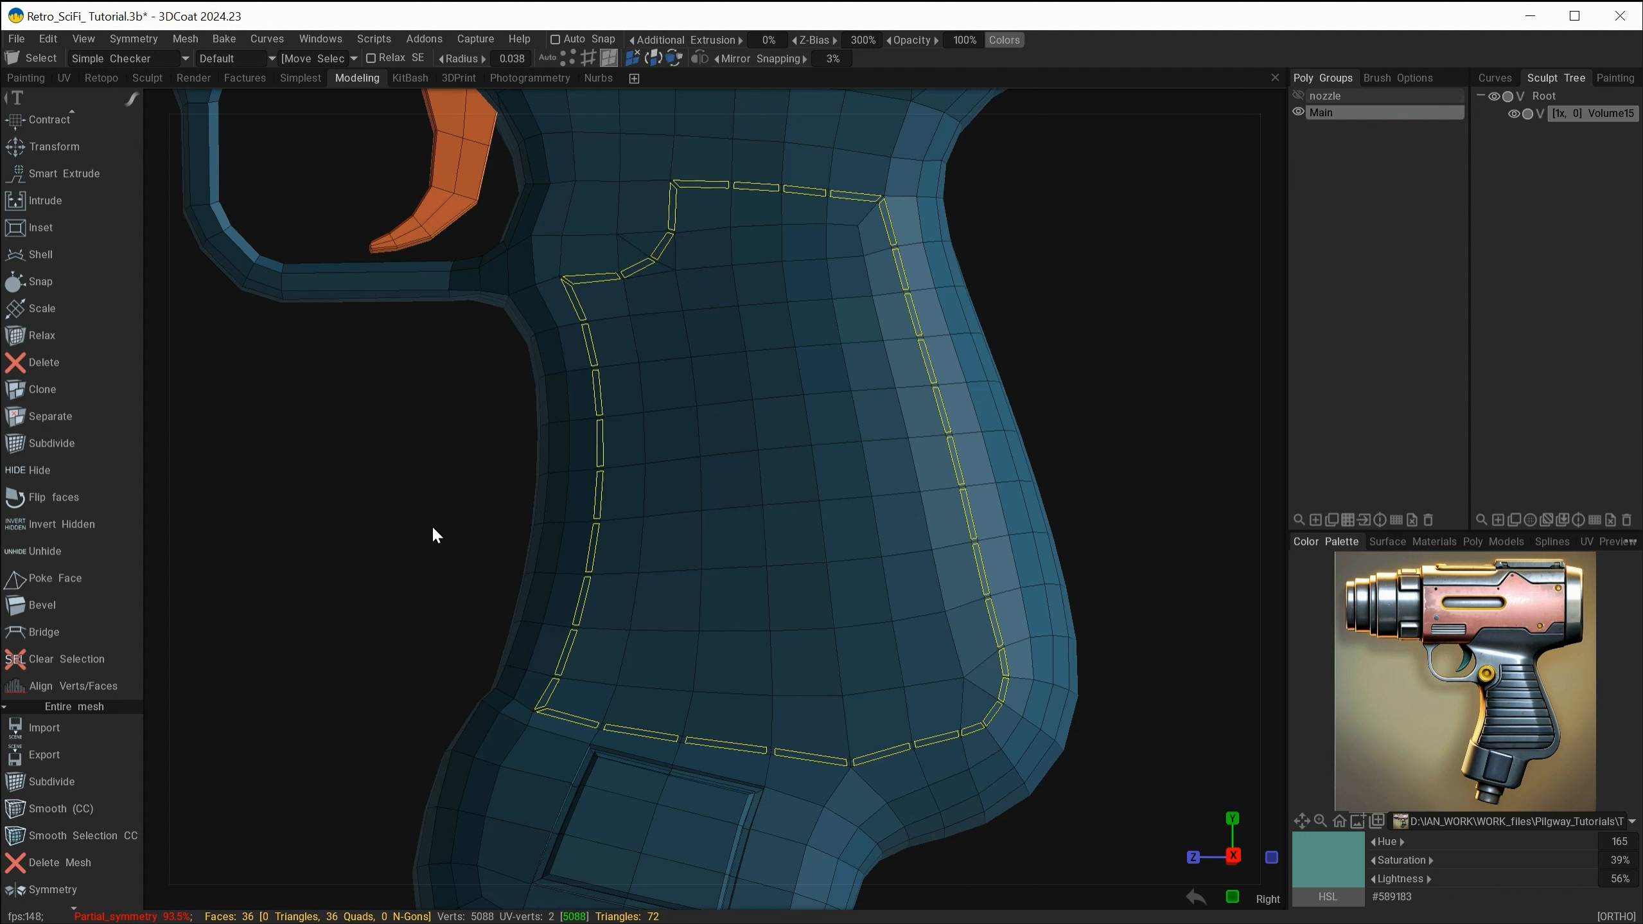
alt+drag(432, 524, 452, 532)
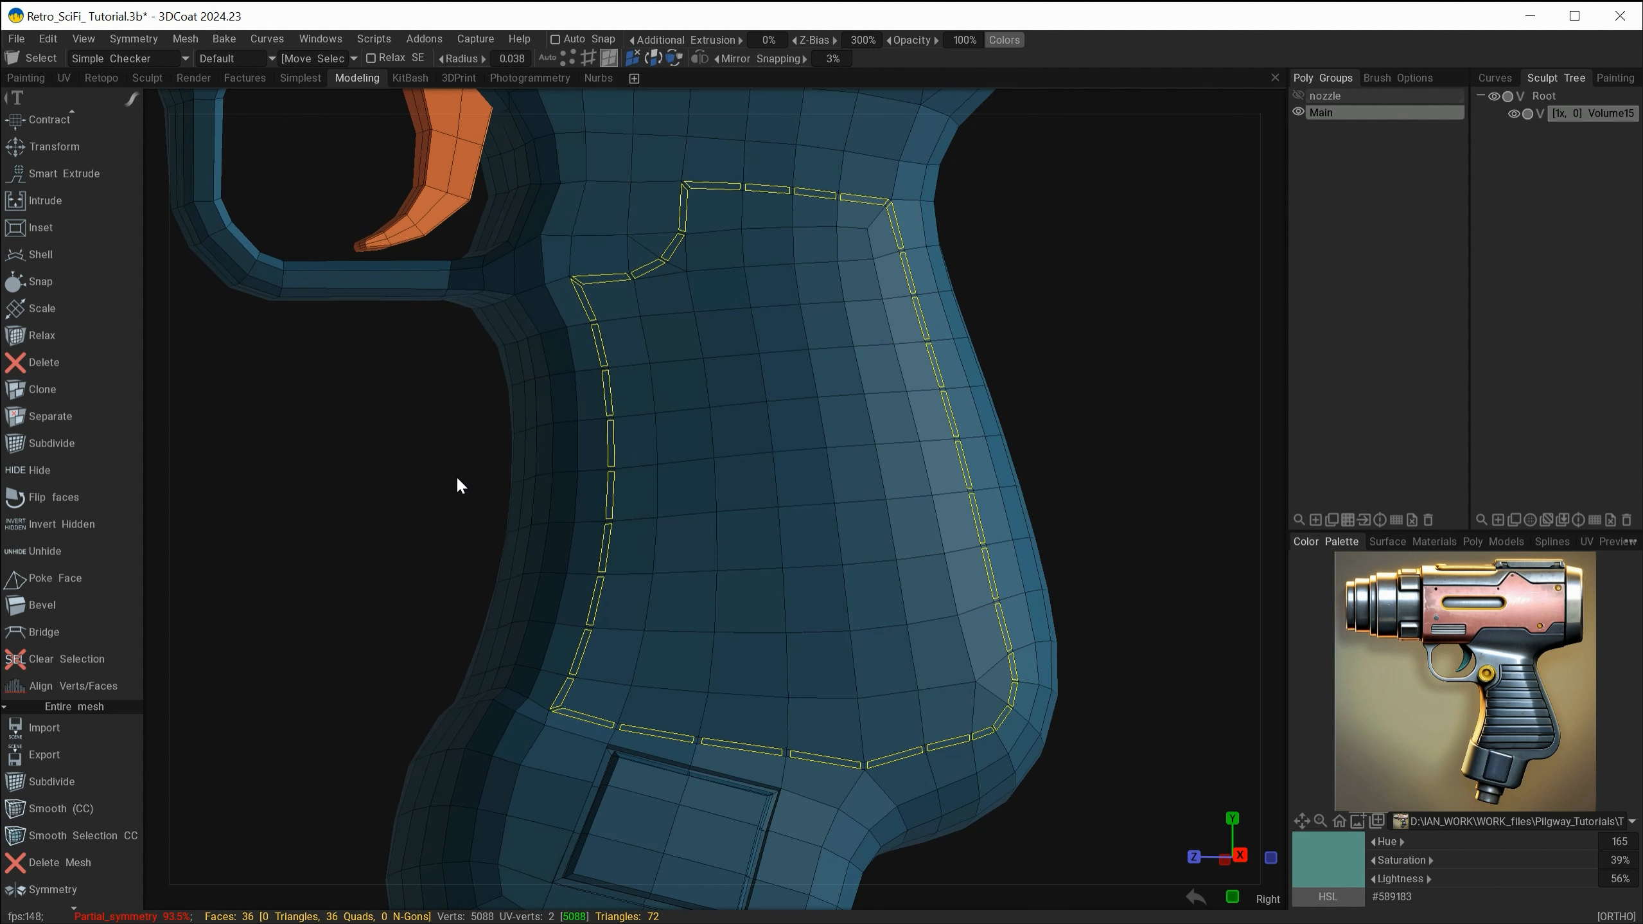
key(space)
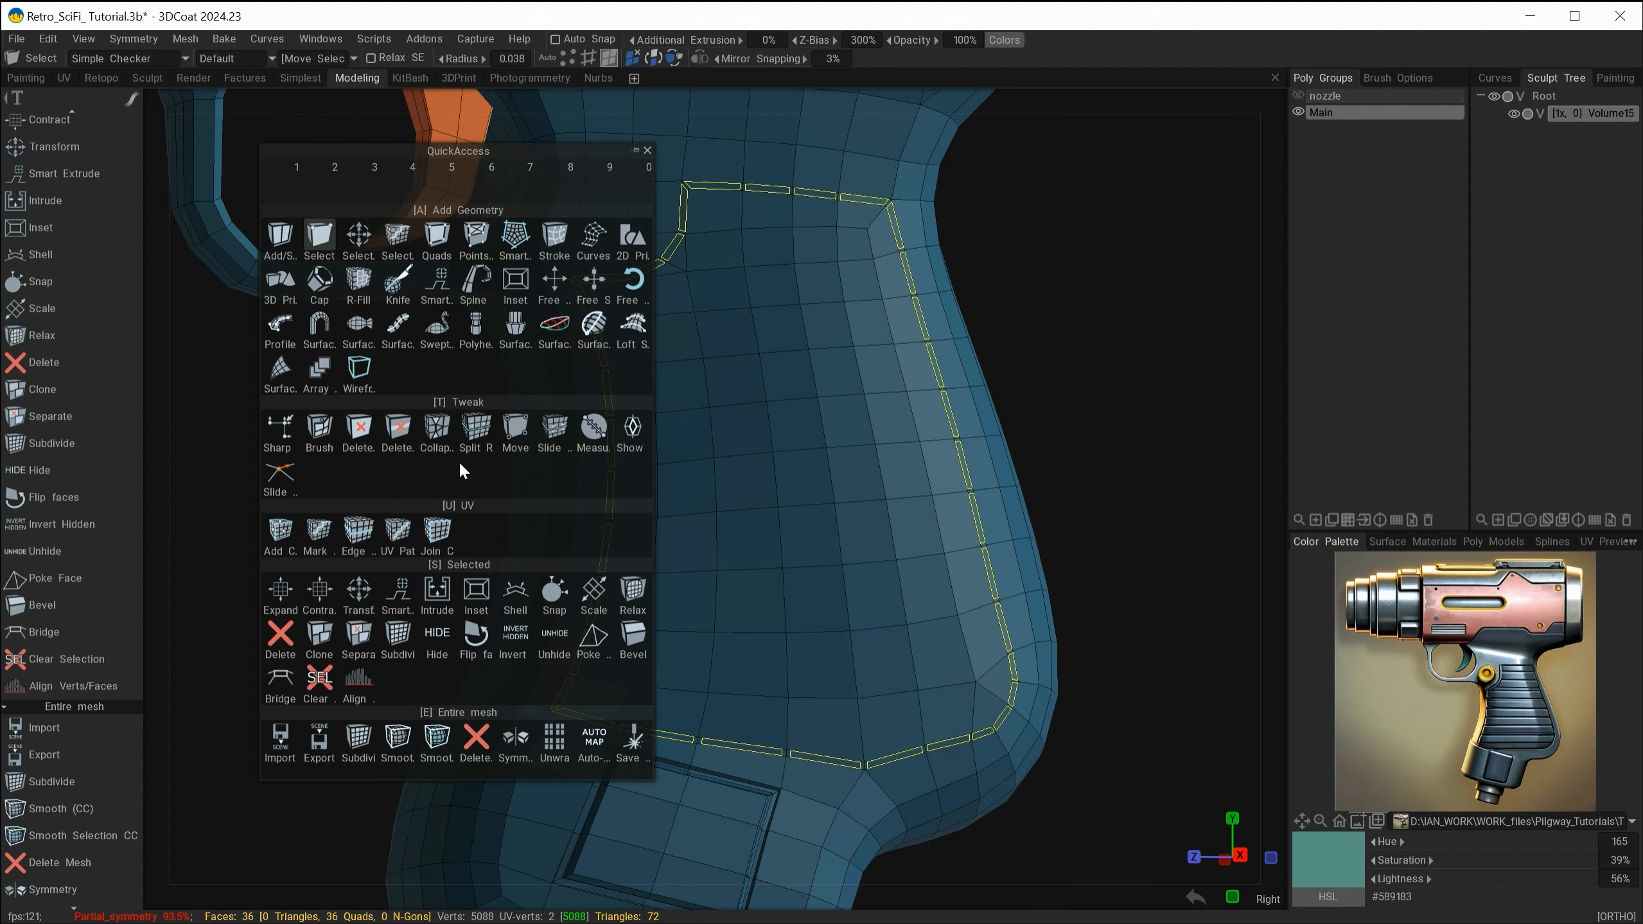
click(397, 592)
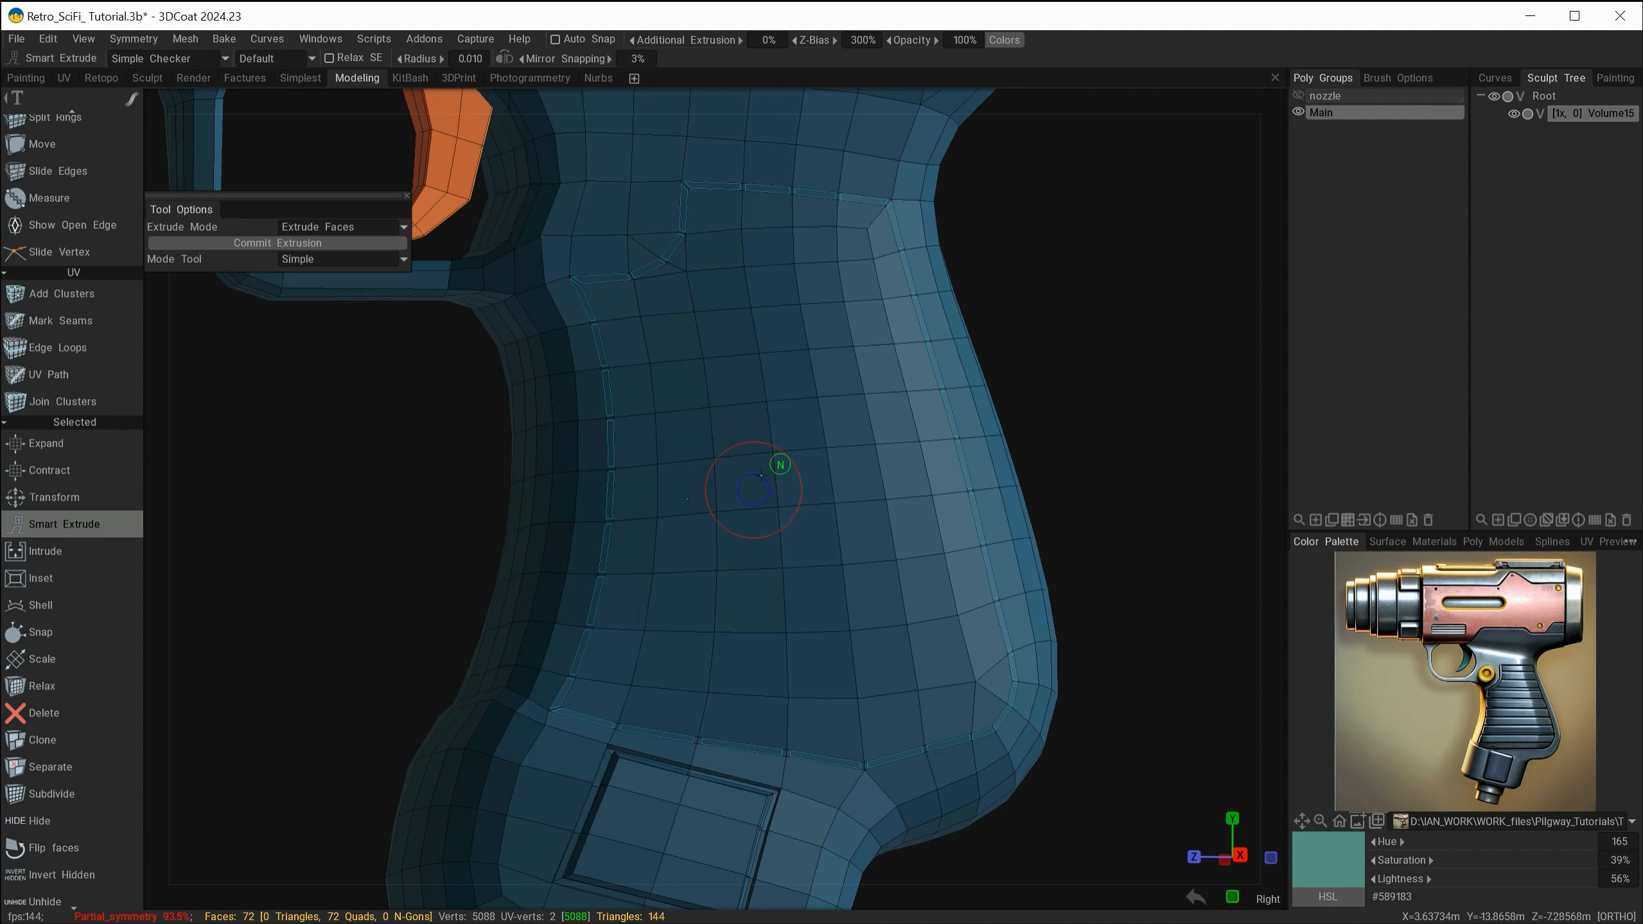
drag(780, 463, 778, 466)
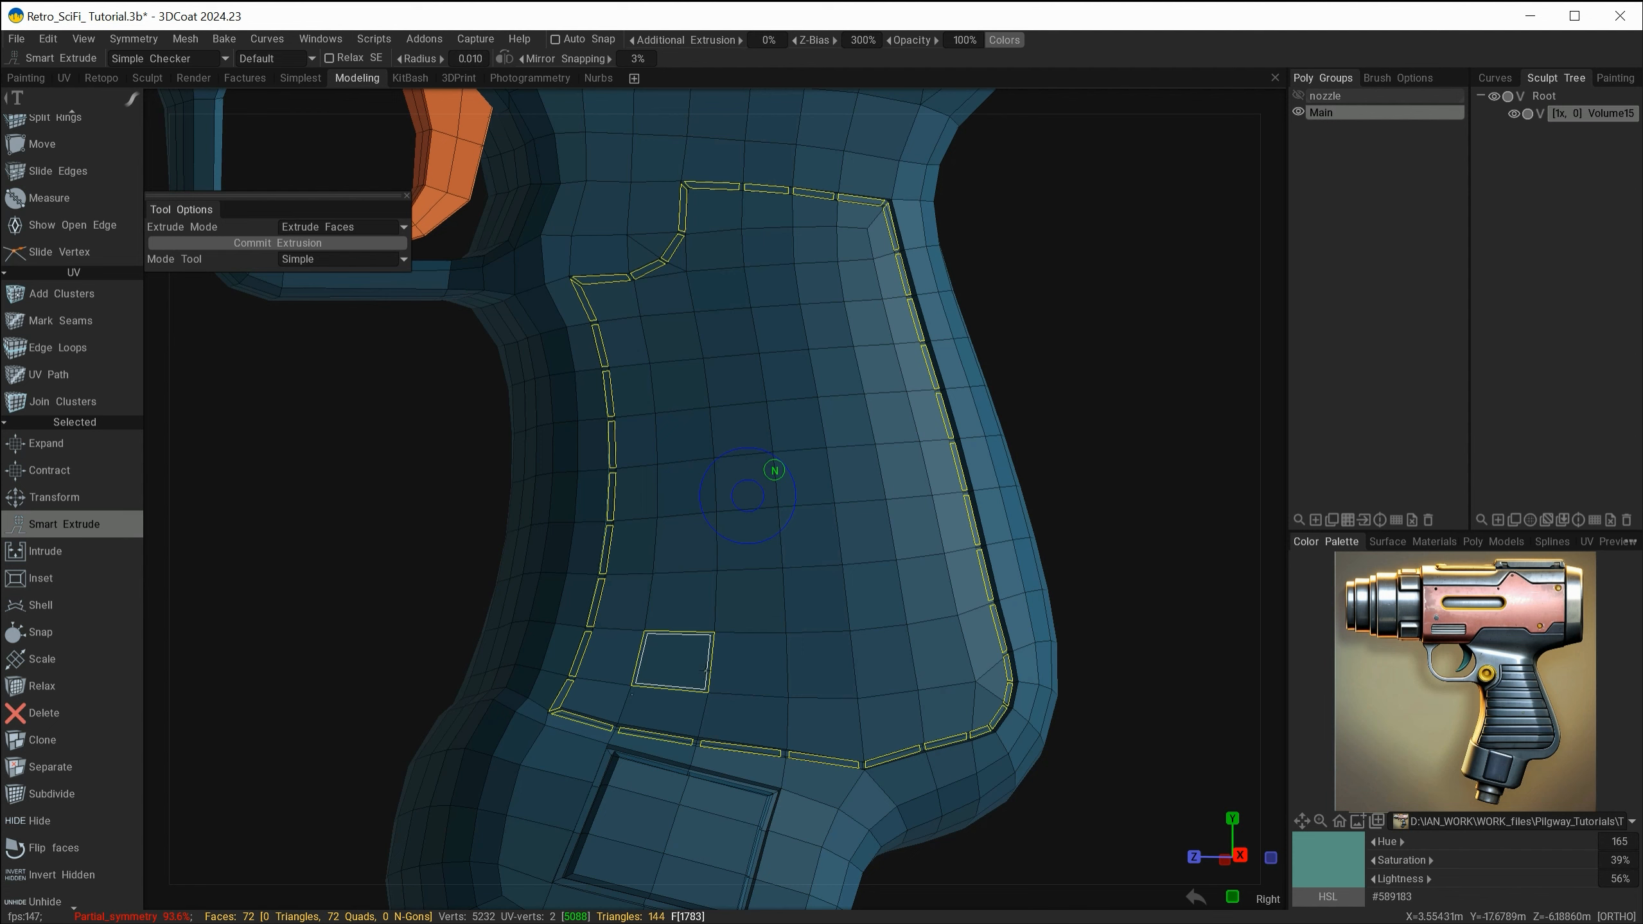
key(Escape)
key(Escape)
- Switch to edge selection and select the complete inner edge loop along the large grip groove
alt+right_drag(1052, 567, 950, 533)
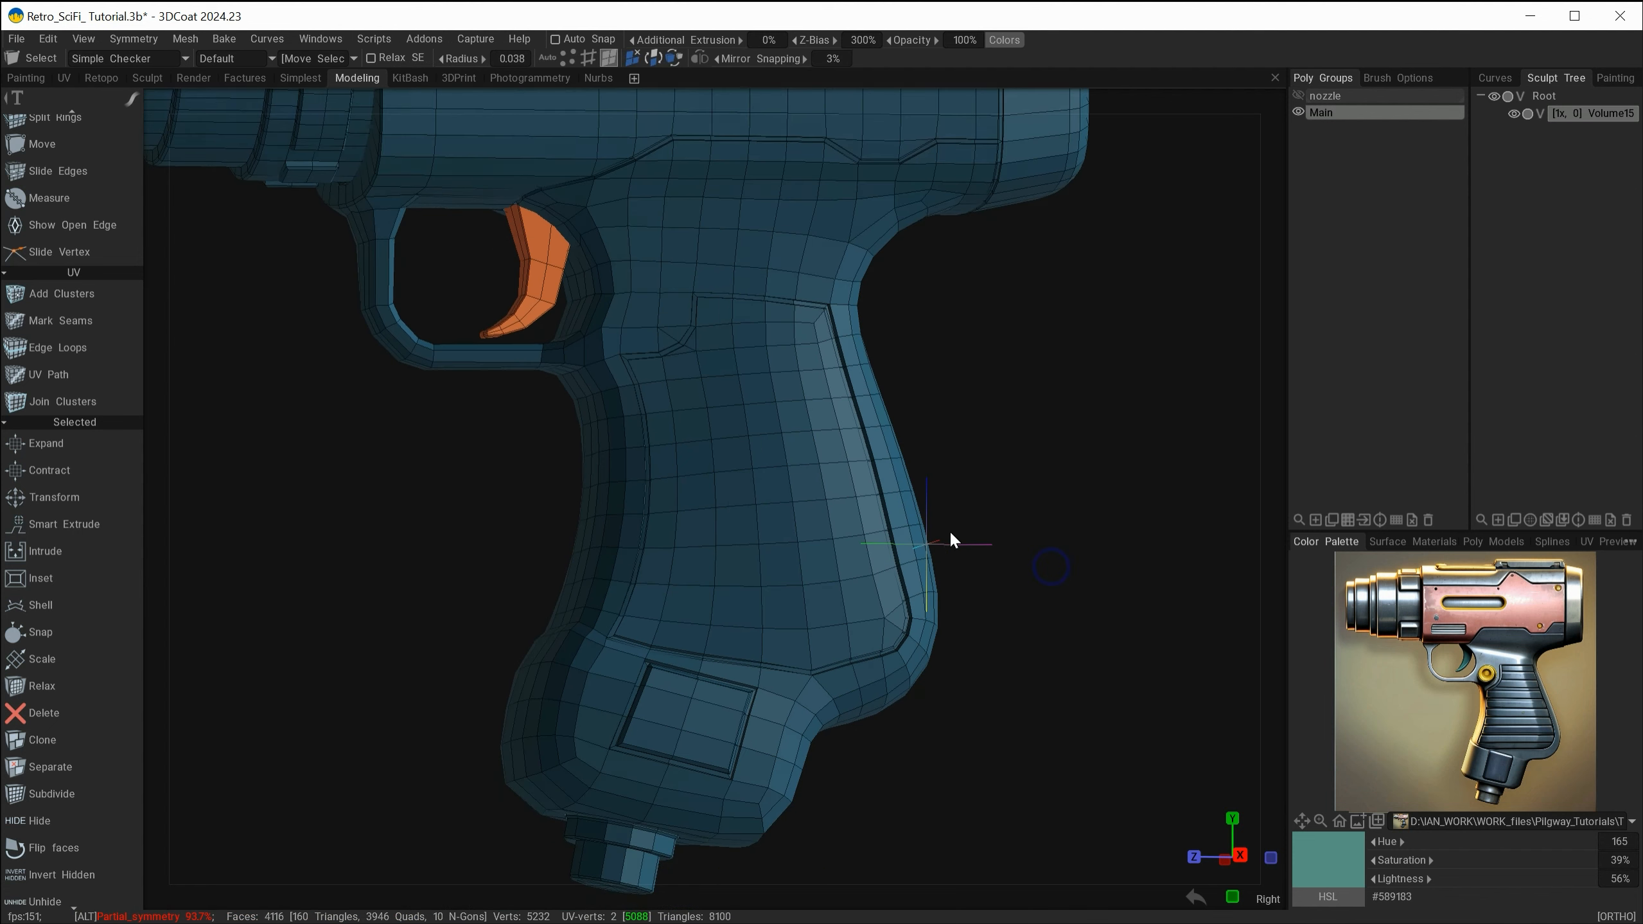
alt+drag(950, 533, 969, 562)
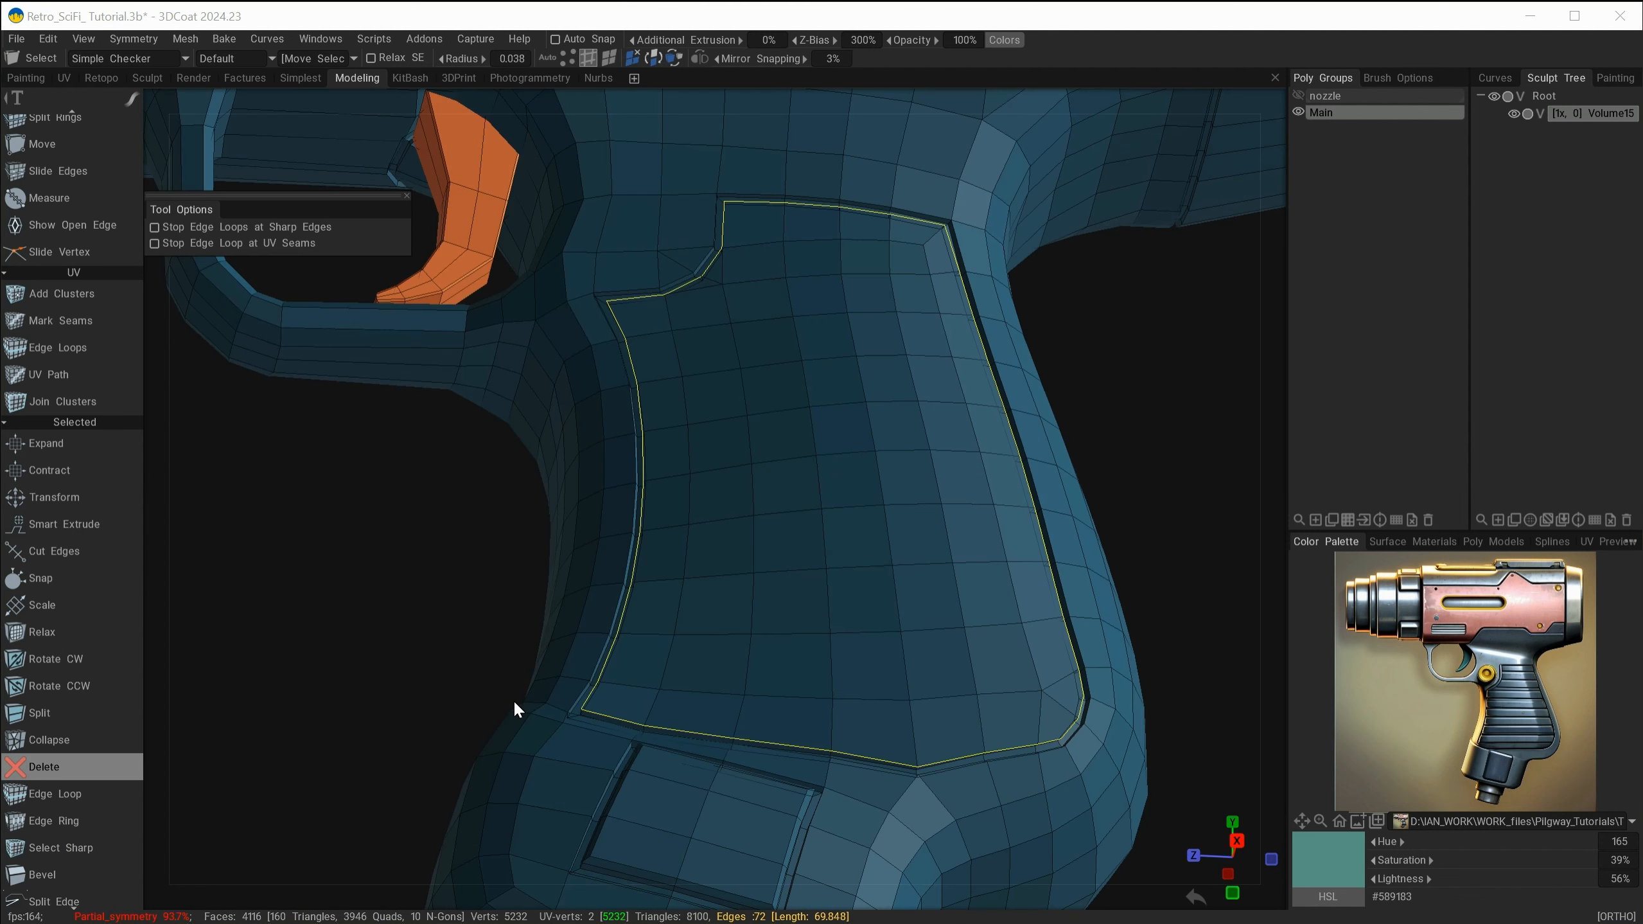
click(514, 633)
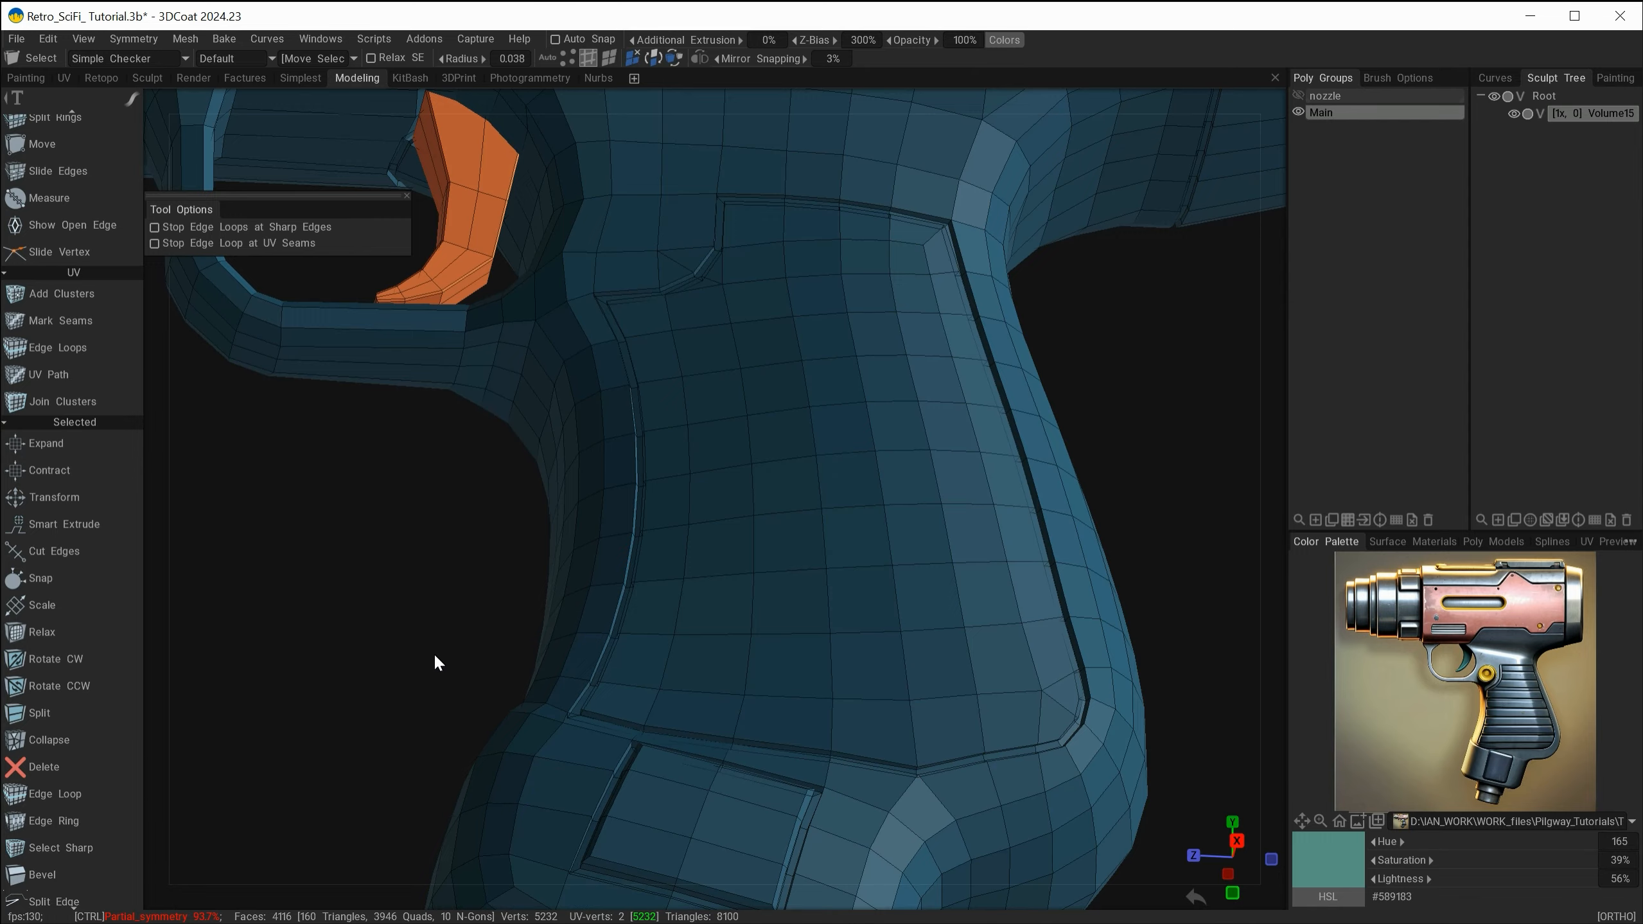
key(ctrl+z)
mouse_move(411, 649)
alt+mouse_down()
mouse_move(513, 649)
mouse_move(523, 686)
mouse_move(286, 683)
mouse_move(389, 614)
mouse_move(483, 602)
mouse_move(502, 629)
mouse_move(440, 637)
alt+mouse_up()
- Bevel the inner edge loop of the grip groove with a bevel size of 0.098
key(space)
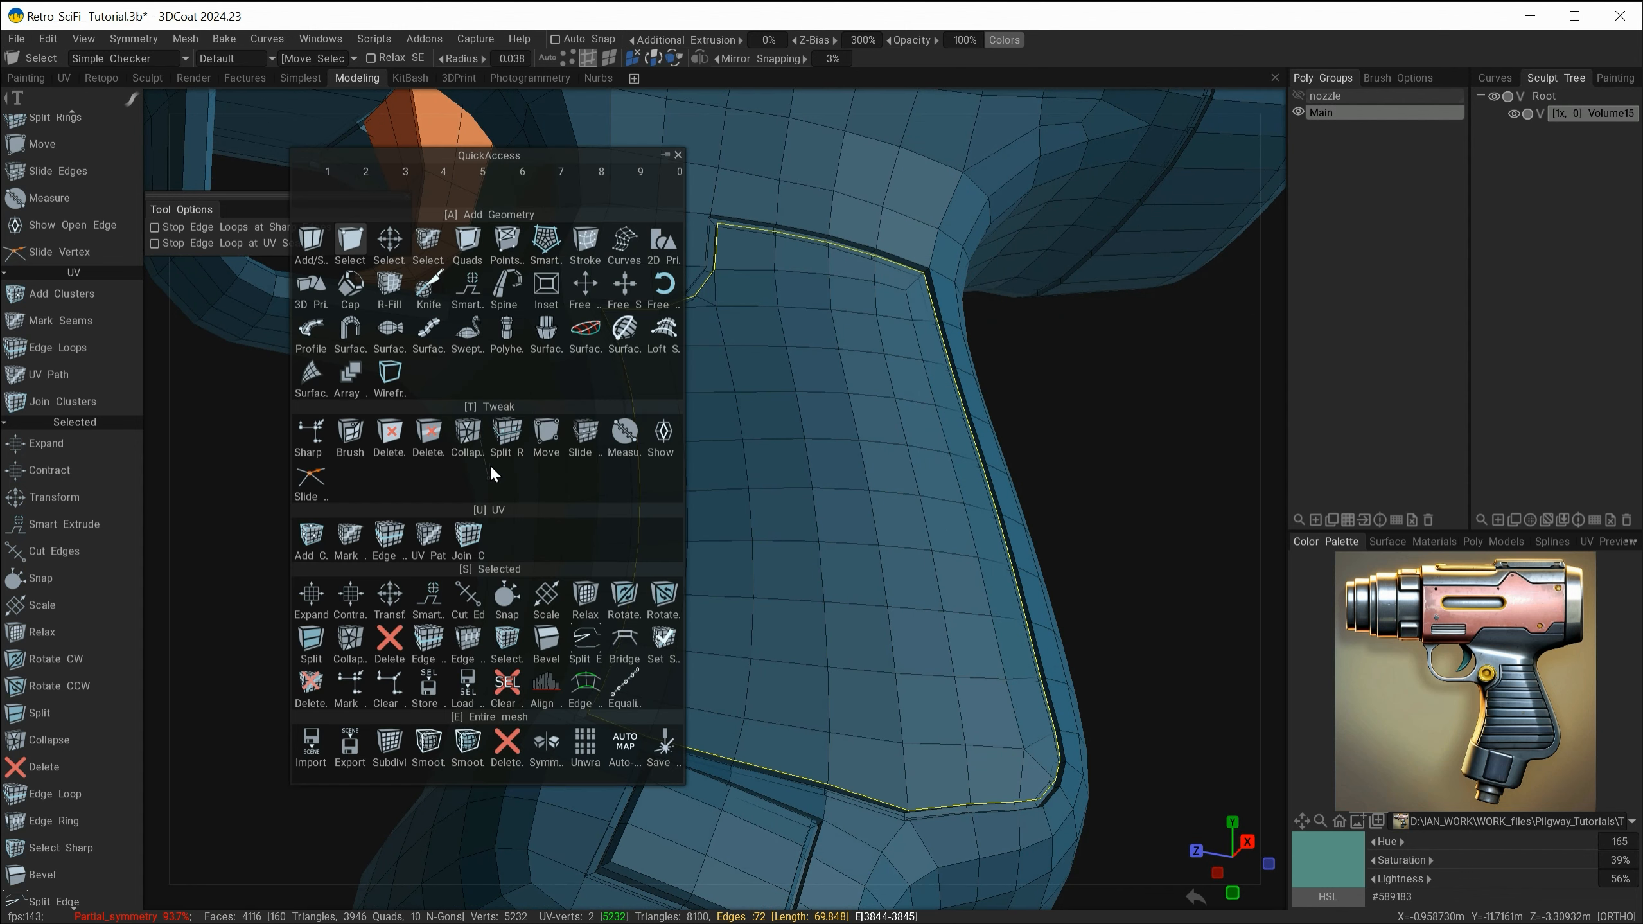
click(549, 637)
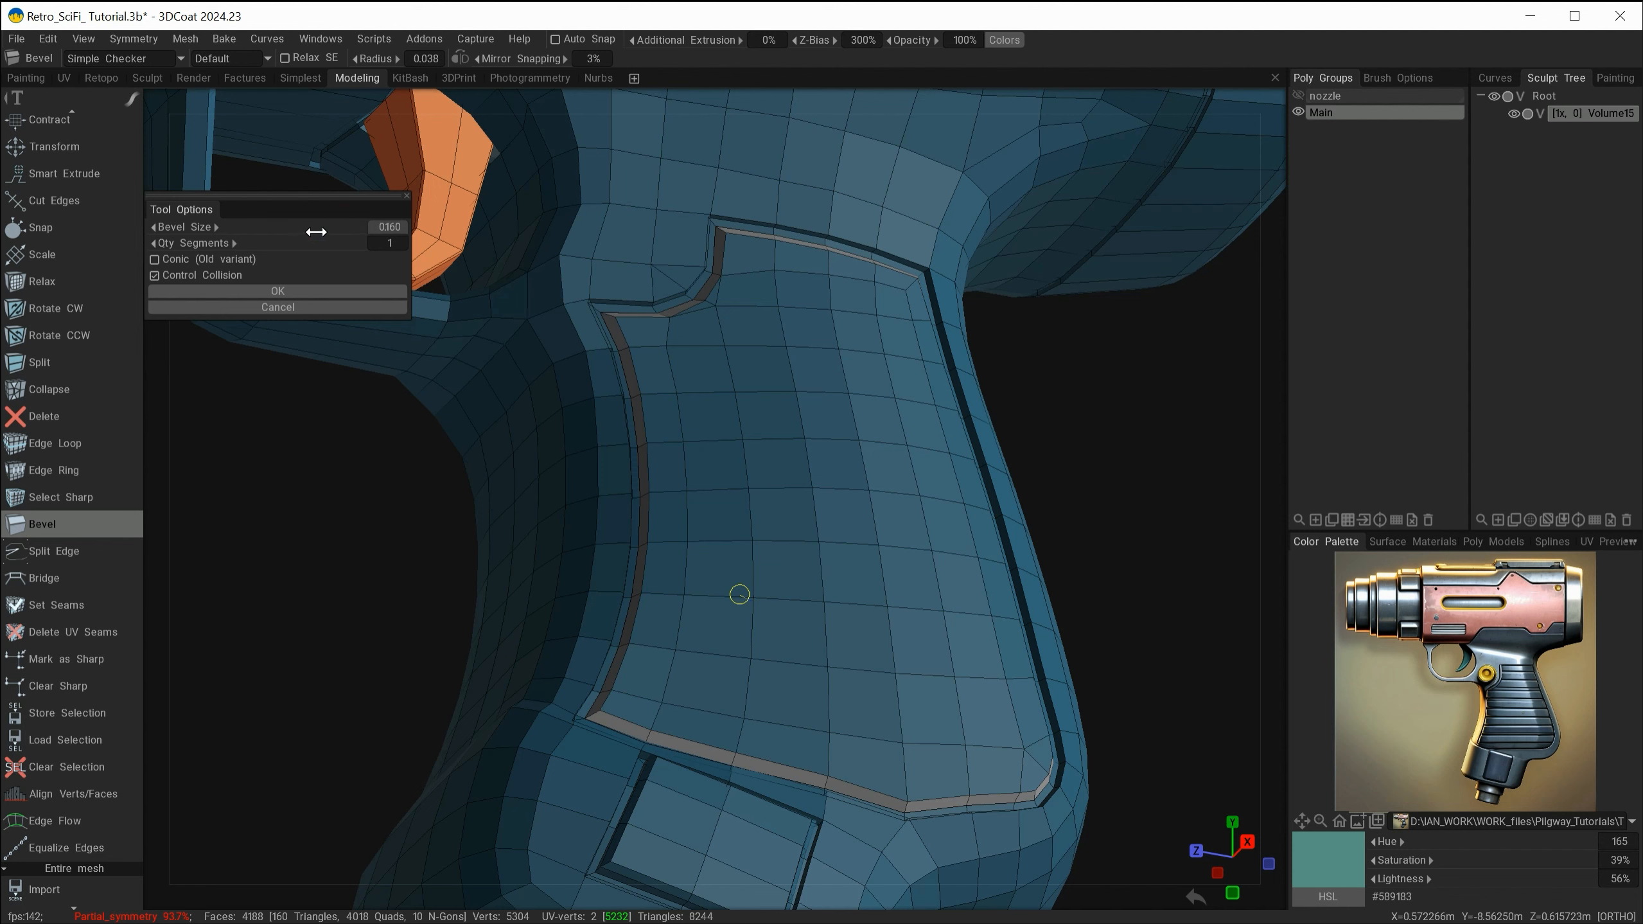
drag(338, 221, 289, 219)
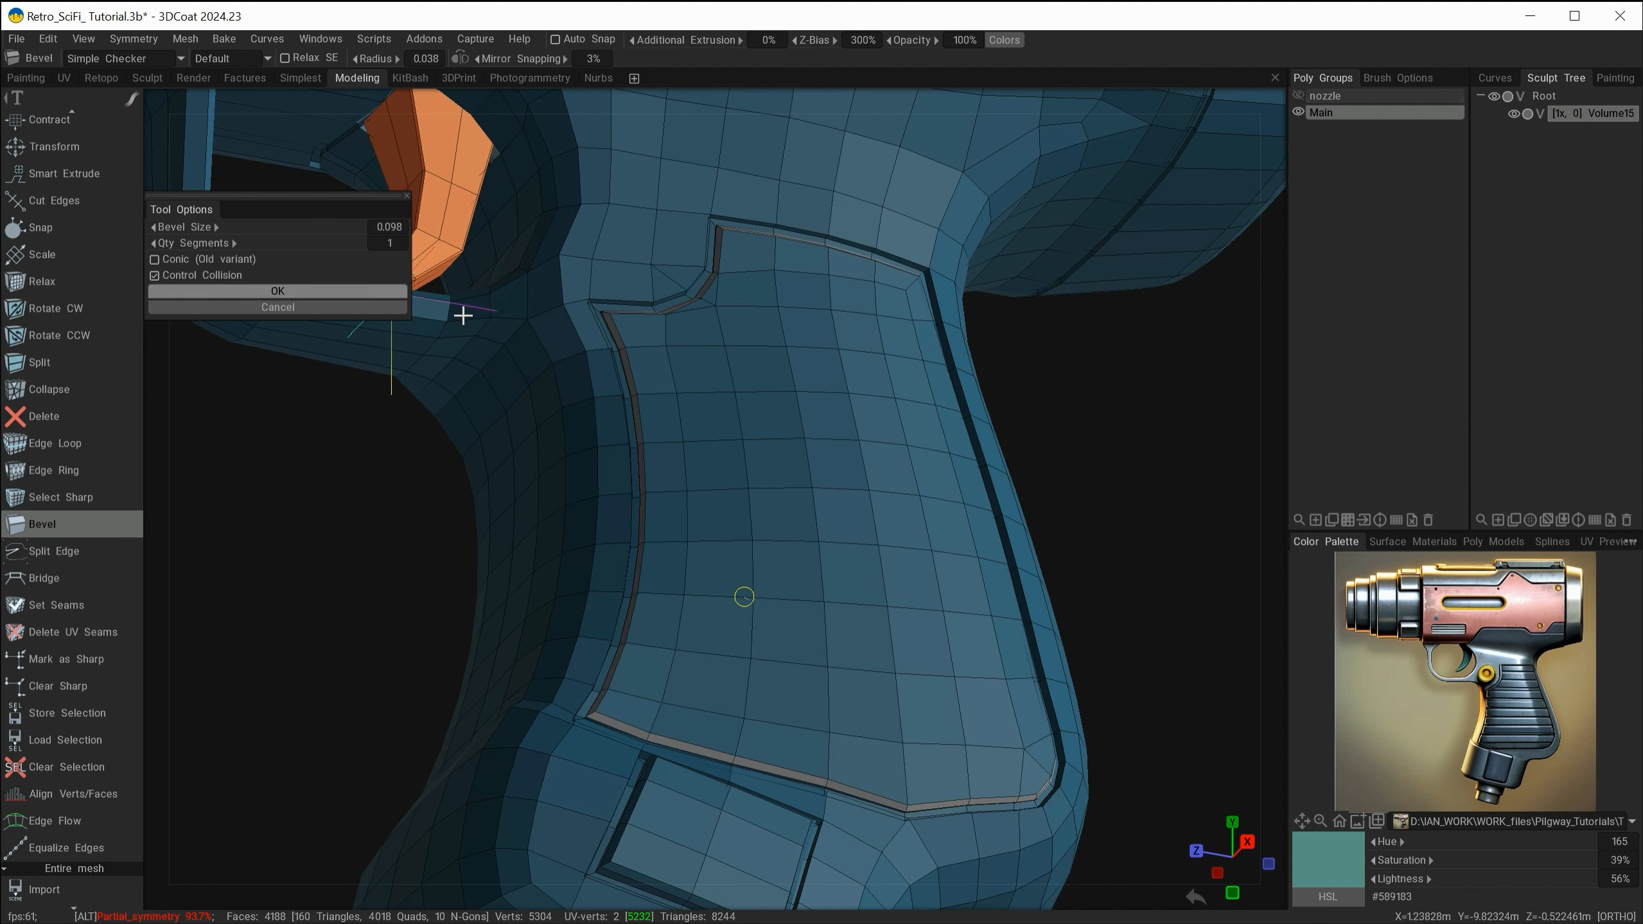
- Apply the one-segment bevel to the inner edge loop of the large grip groove
alt+drag(466, 315, 763, 235)
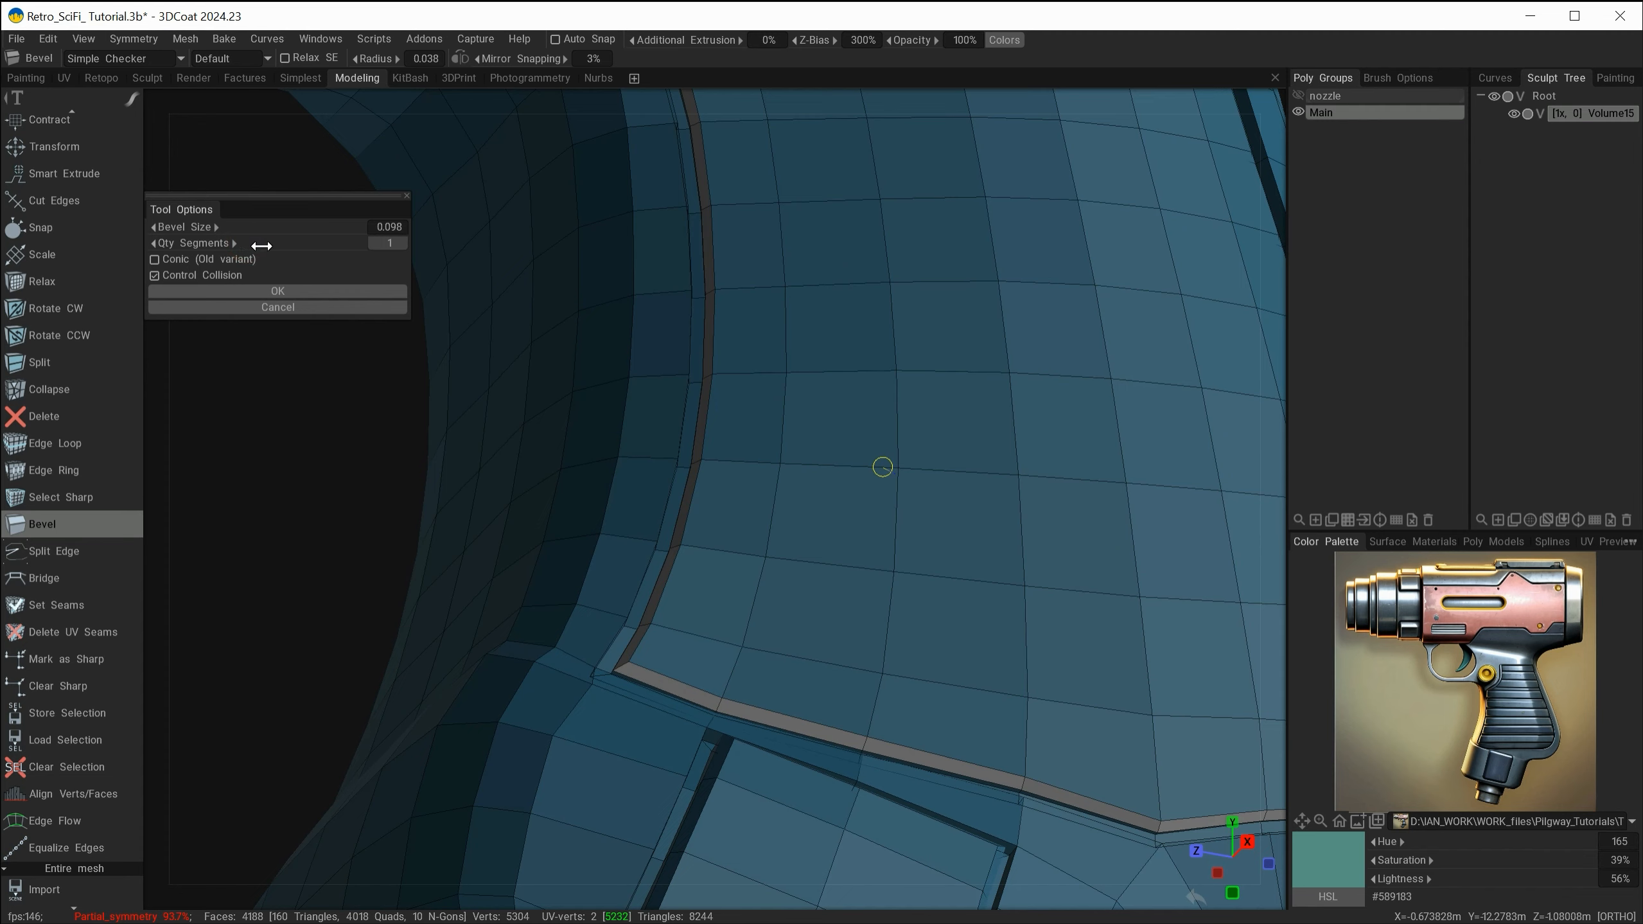
drag(261, 246, 273, 241)
alt+drag(629, 485, 757, 413)
key(Return)
- Select the complete outer edge loop along the large grip groove
alt+right_drag(663, 404, 687, 449)
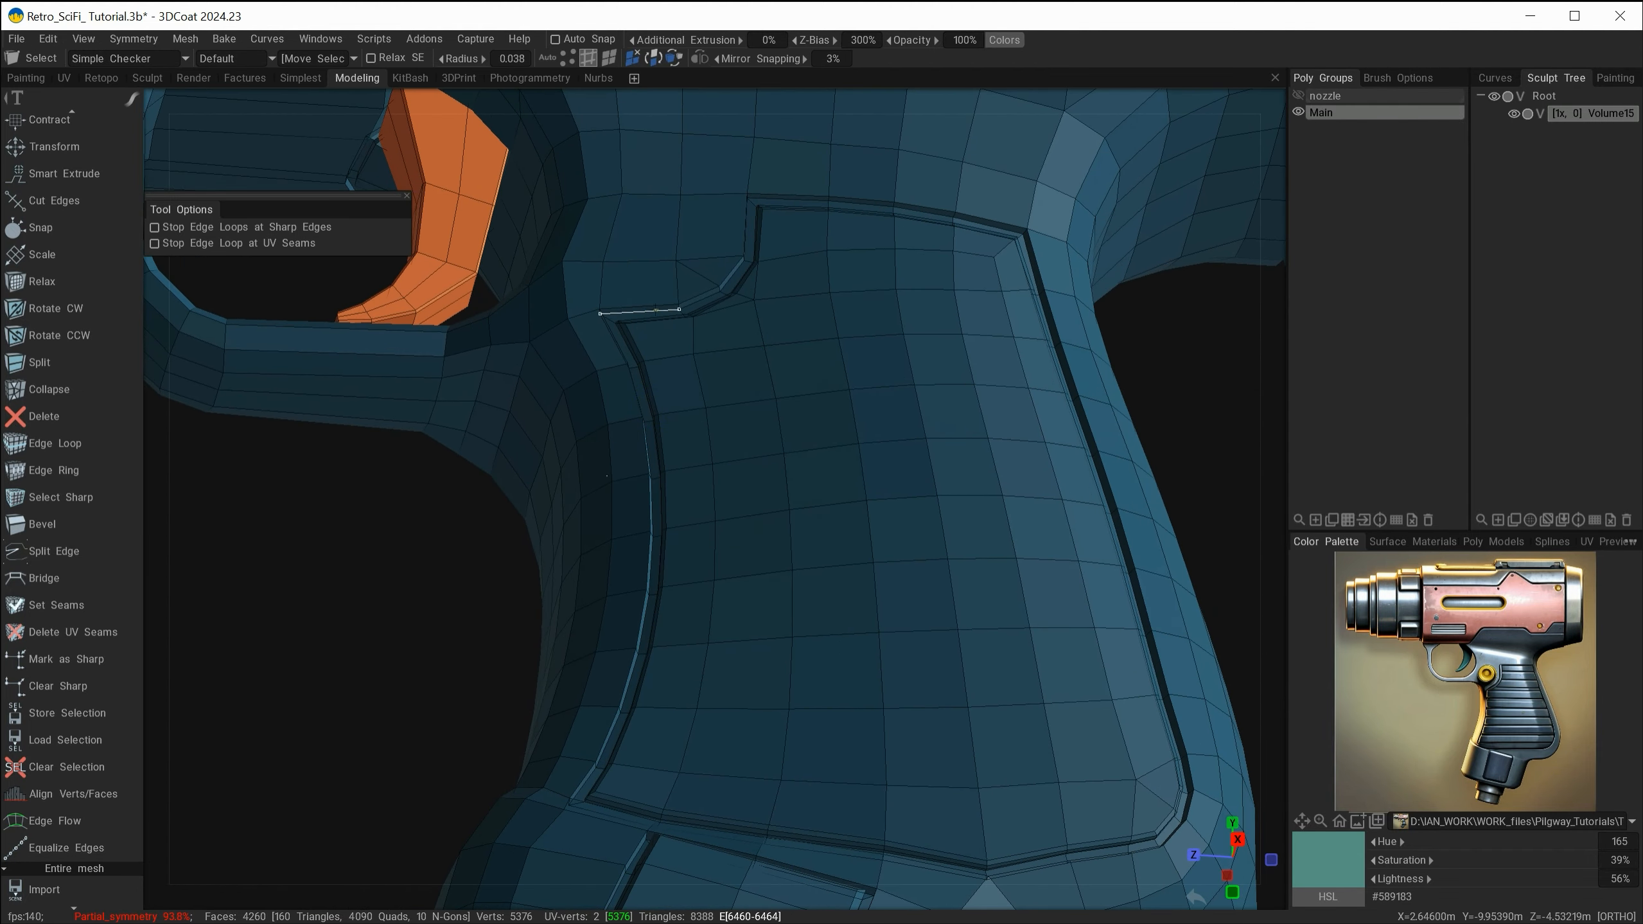
shift+click(648, 303)
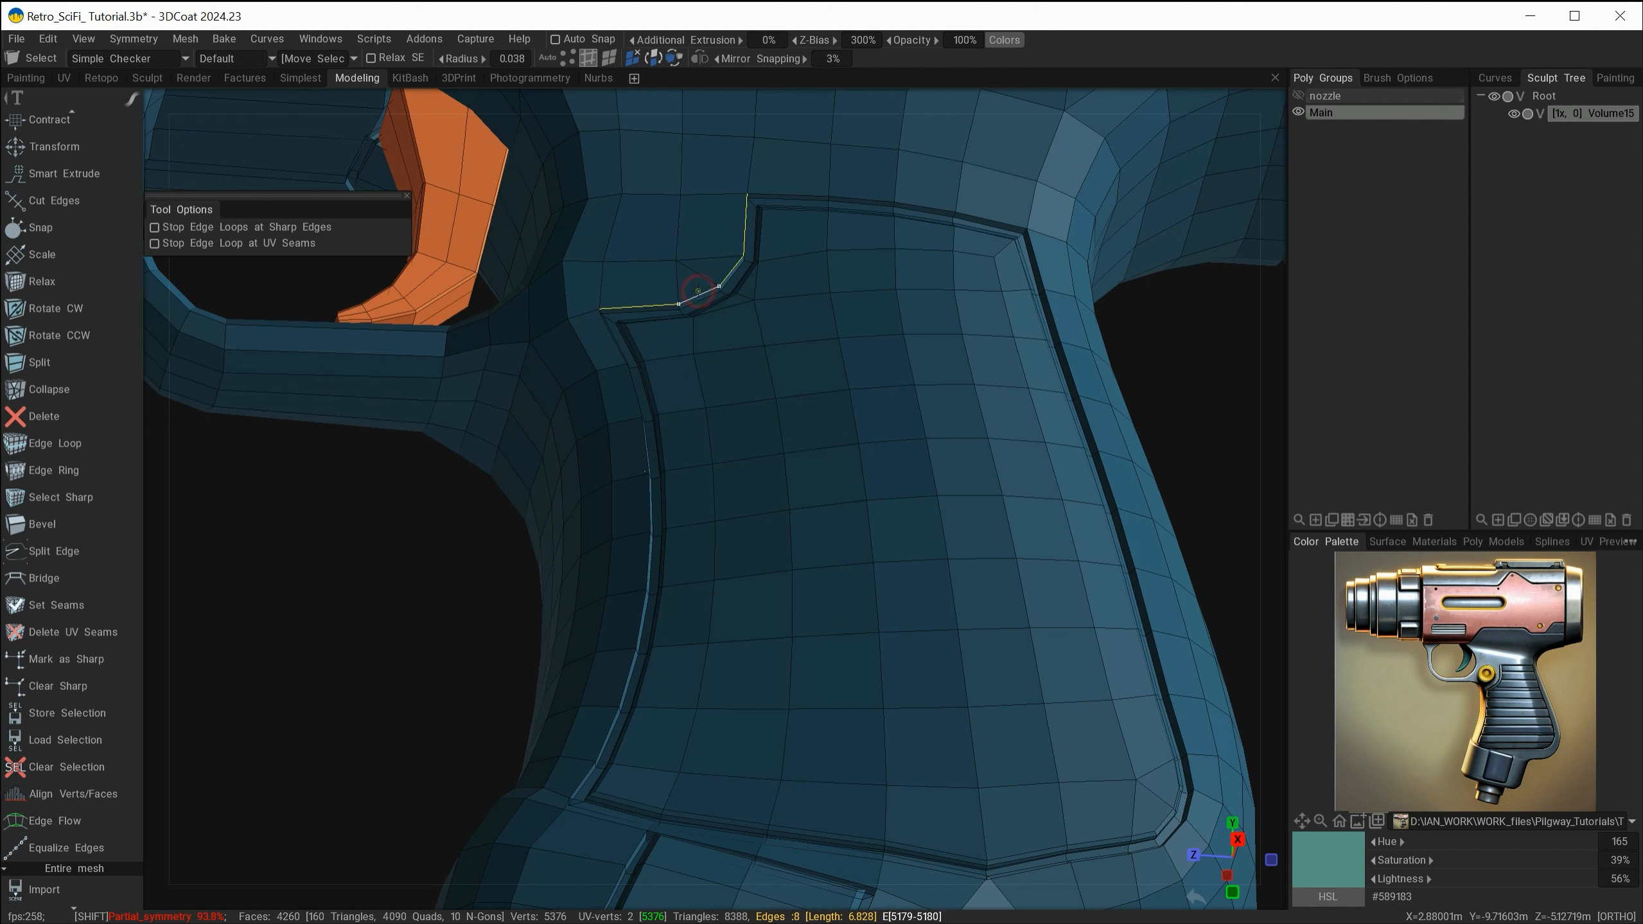
mouse_move(609, 362)
alt+mouse_down()
mouse_move(631, 395)
mouse_move(608, 834)
mouse_move(631, 851)
mouse_move(947, 827)
alt+mouse_up()
shift+double_click(631, 396)
shift+double_click(634, 847)
key(ctrl+z)
alt+drag(950, 825, 932, 776)
alt+middle_drag(932, 776, 715, 697)
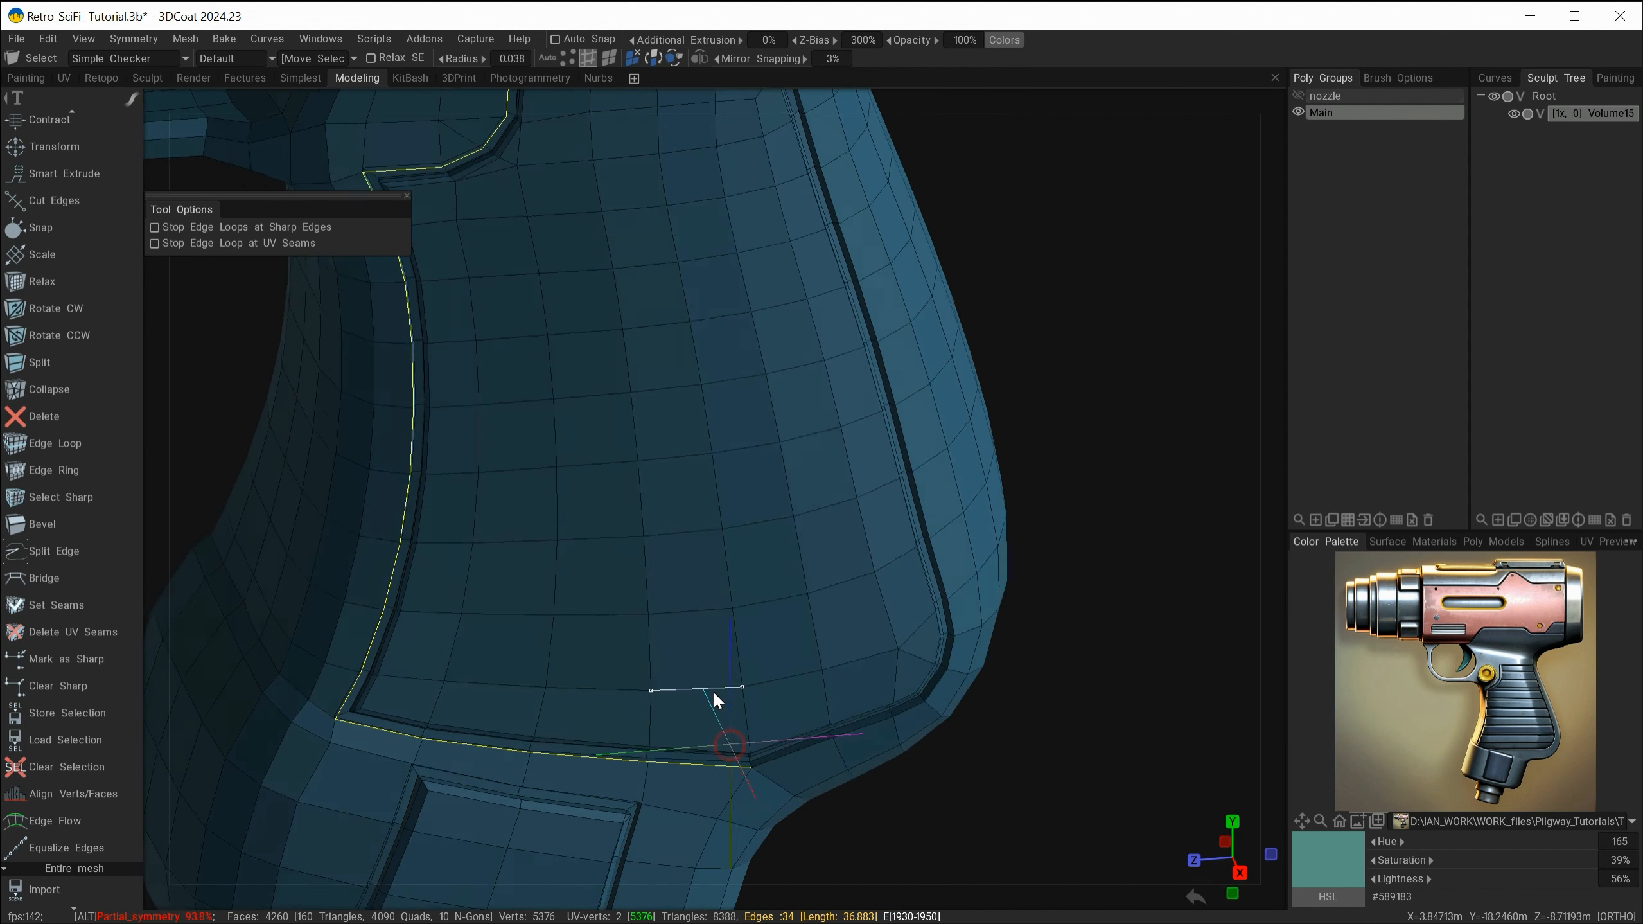
shift+drag(744, 744, 884, 722)
shift+double_click(891, 461)
alt+middle_drag(890, 453, 994, 715)
alt+drag(994, 714, 906, 453)
shift+drag(893, 446, 640, 432)
alt+drag(686, 647, 782, 745)
- Bevel the selected outer edge loop of the grip groove
key(space)
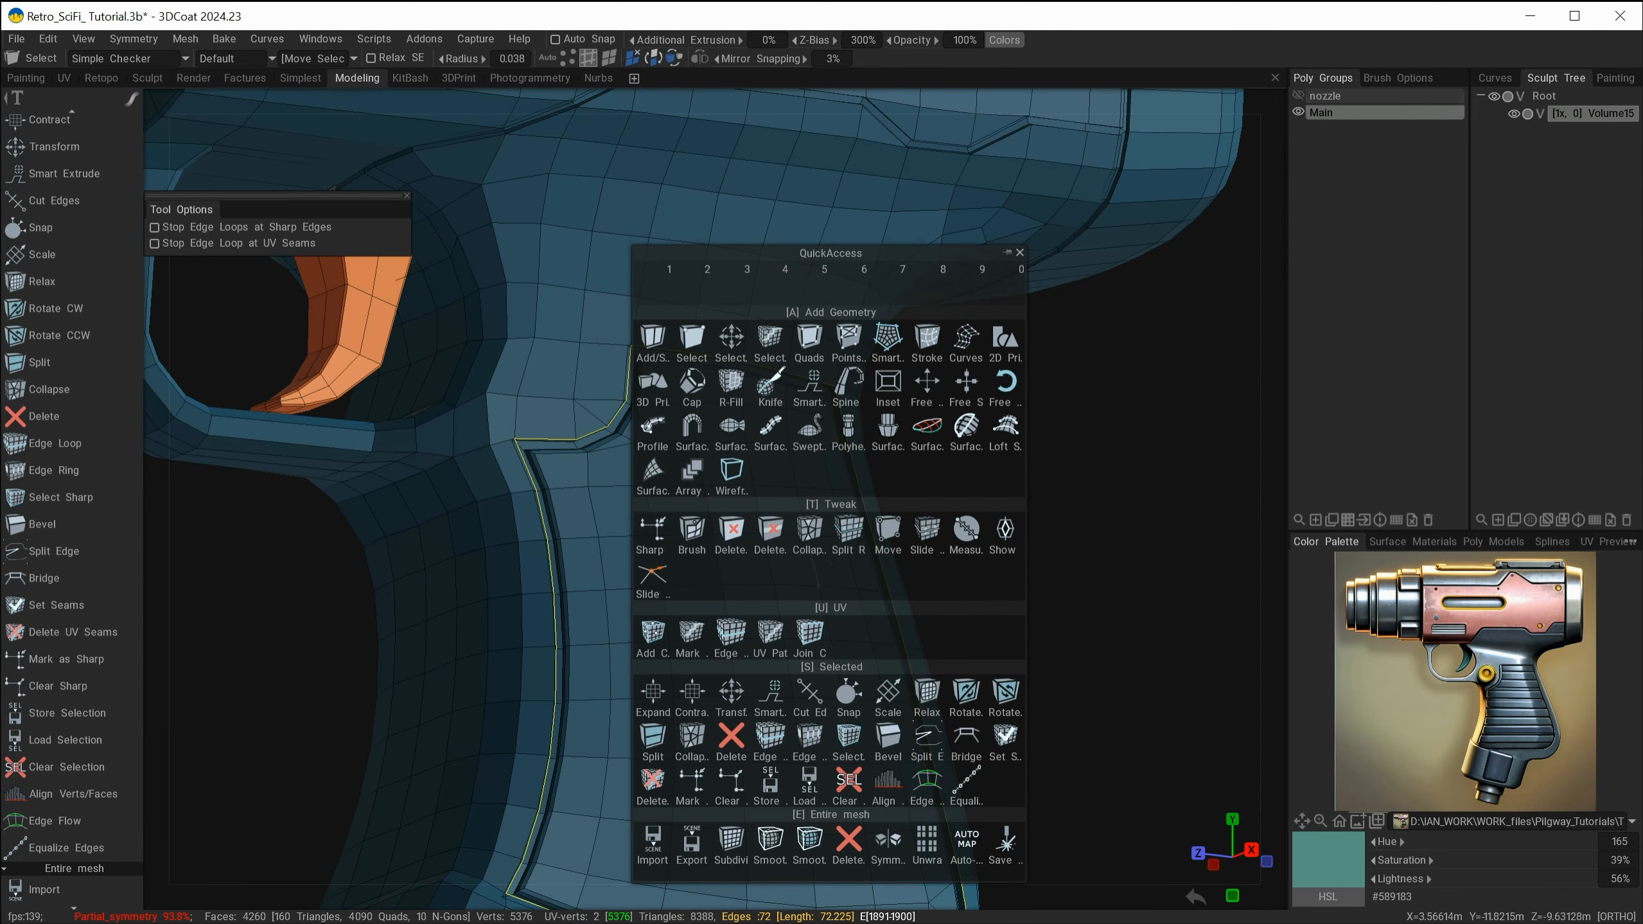
click(890, 732)
alt+right_drag(587, 689, 723, 780)
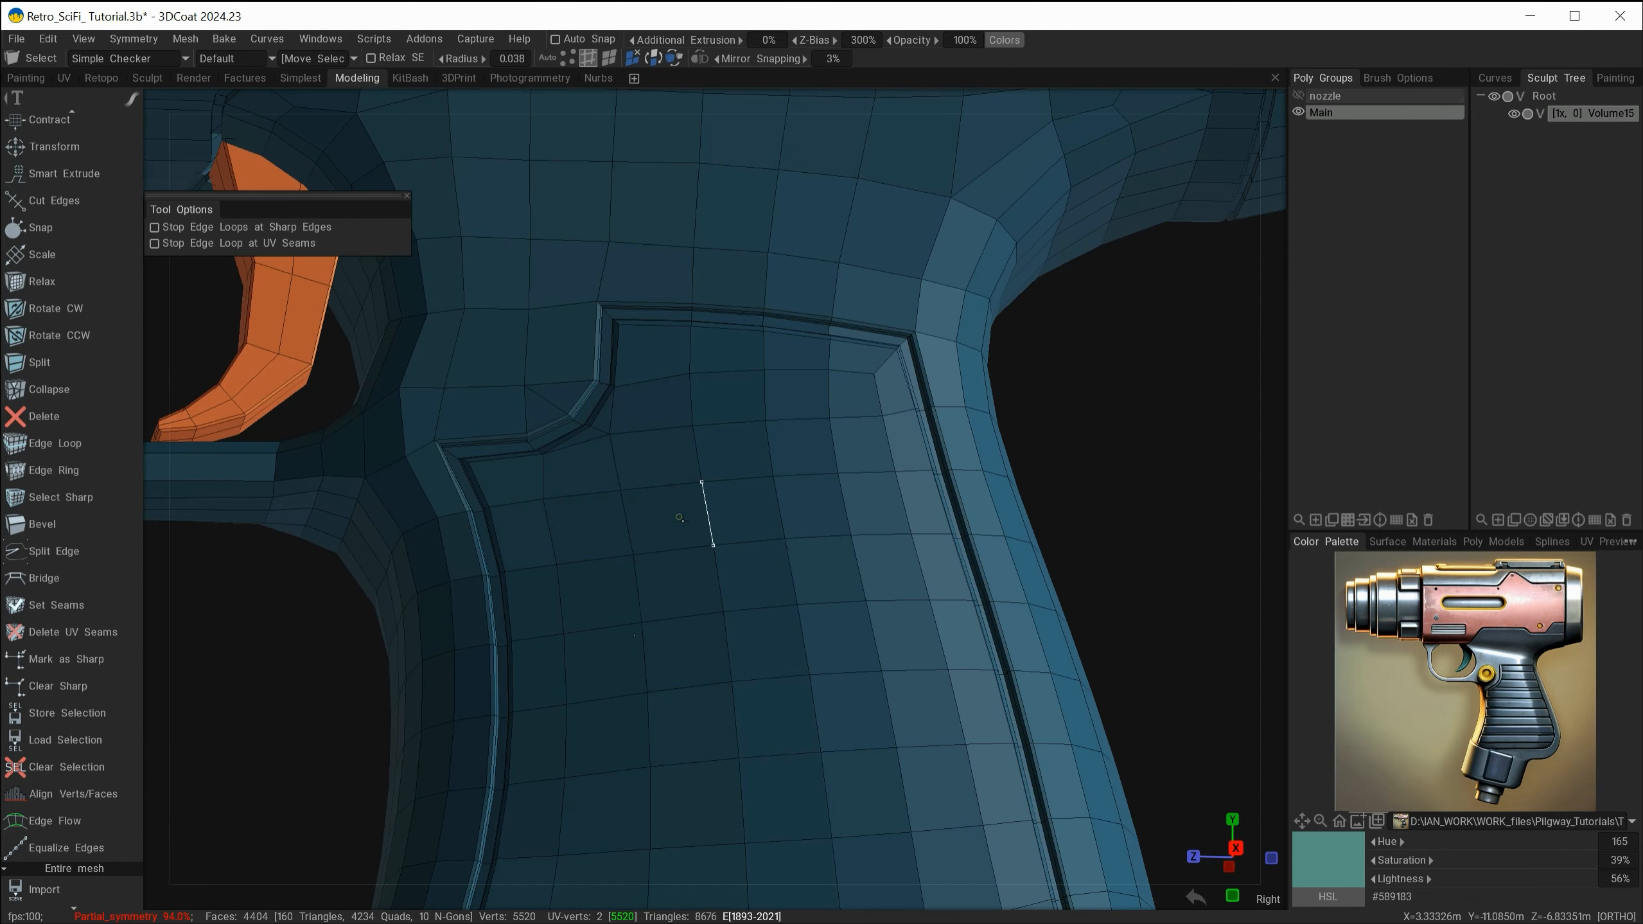
alt+right_drag(769, 657, 708, 584)
alt+middle_drag(708, 584, 666, 466)
mouse_move(673, 537)
alt+mouse_down()
mouse_move(782, 582)
mouse_move(639, 550)
mouse_move(661, 556)
alt+mouse_up()
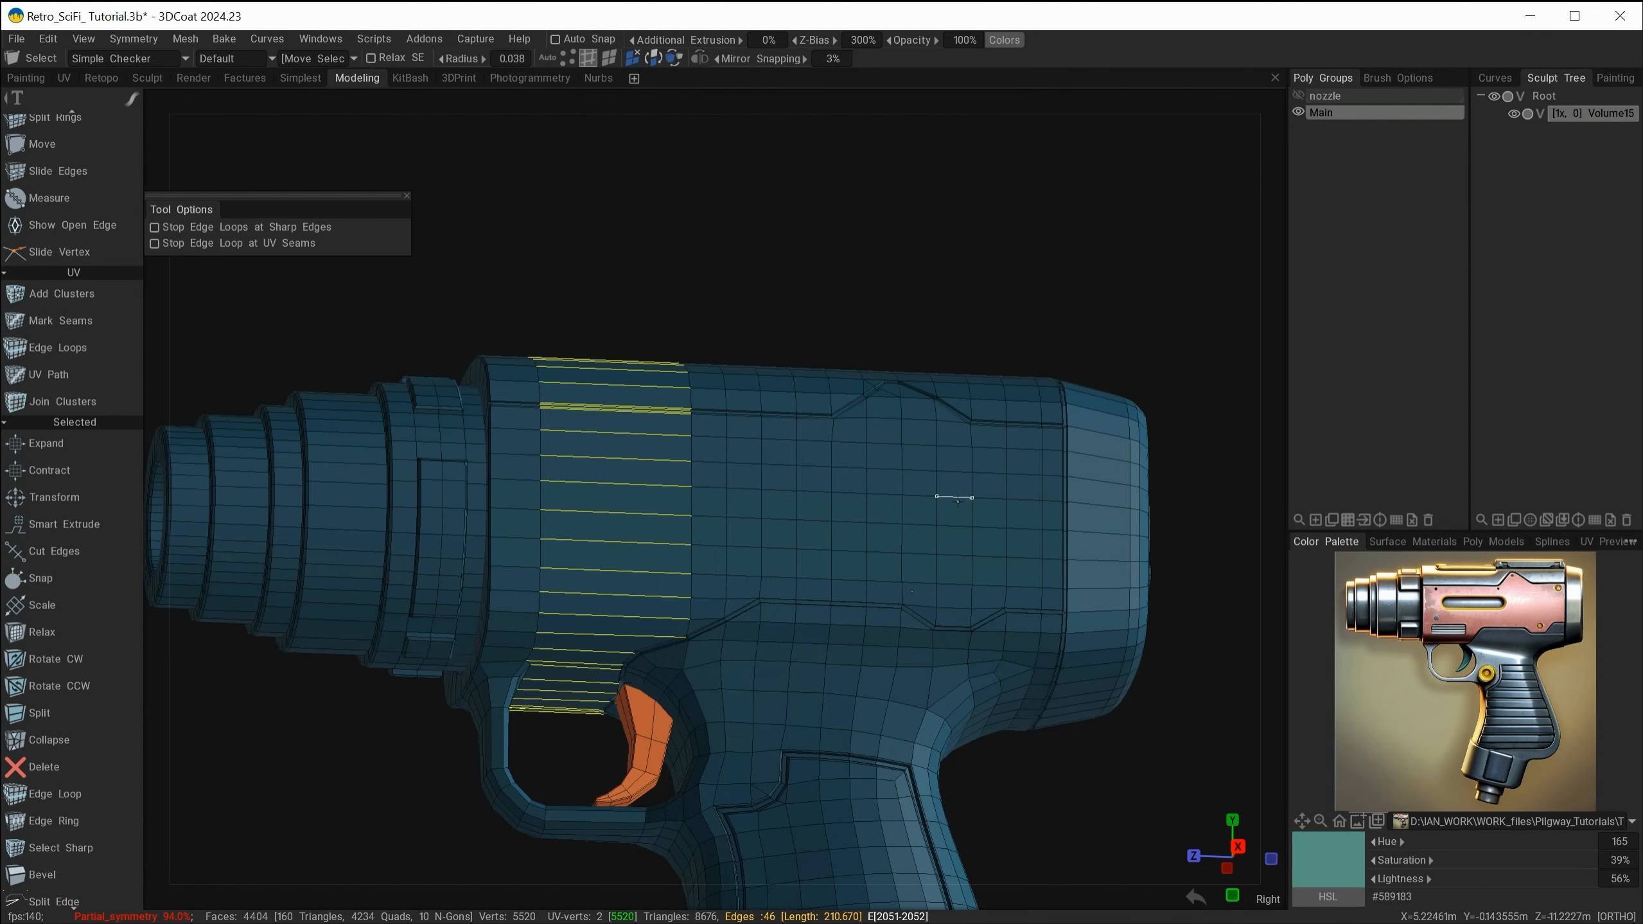
- Cut the ring of long edges on the front body section with three points per edge and connect the new vertices
alt+drag(847, 404, 885, 213)
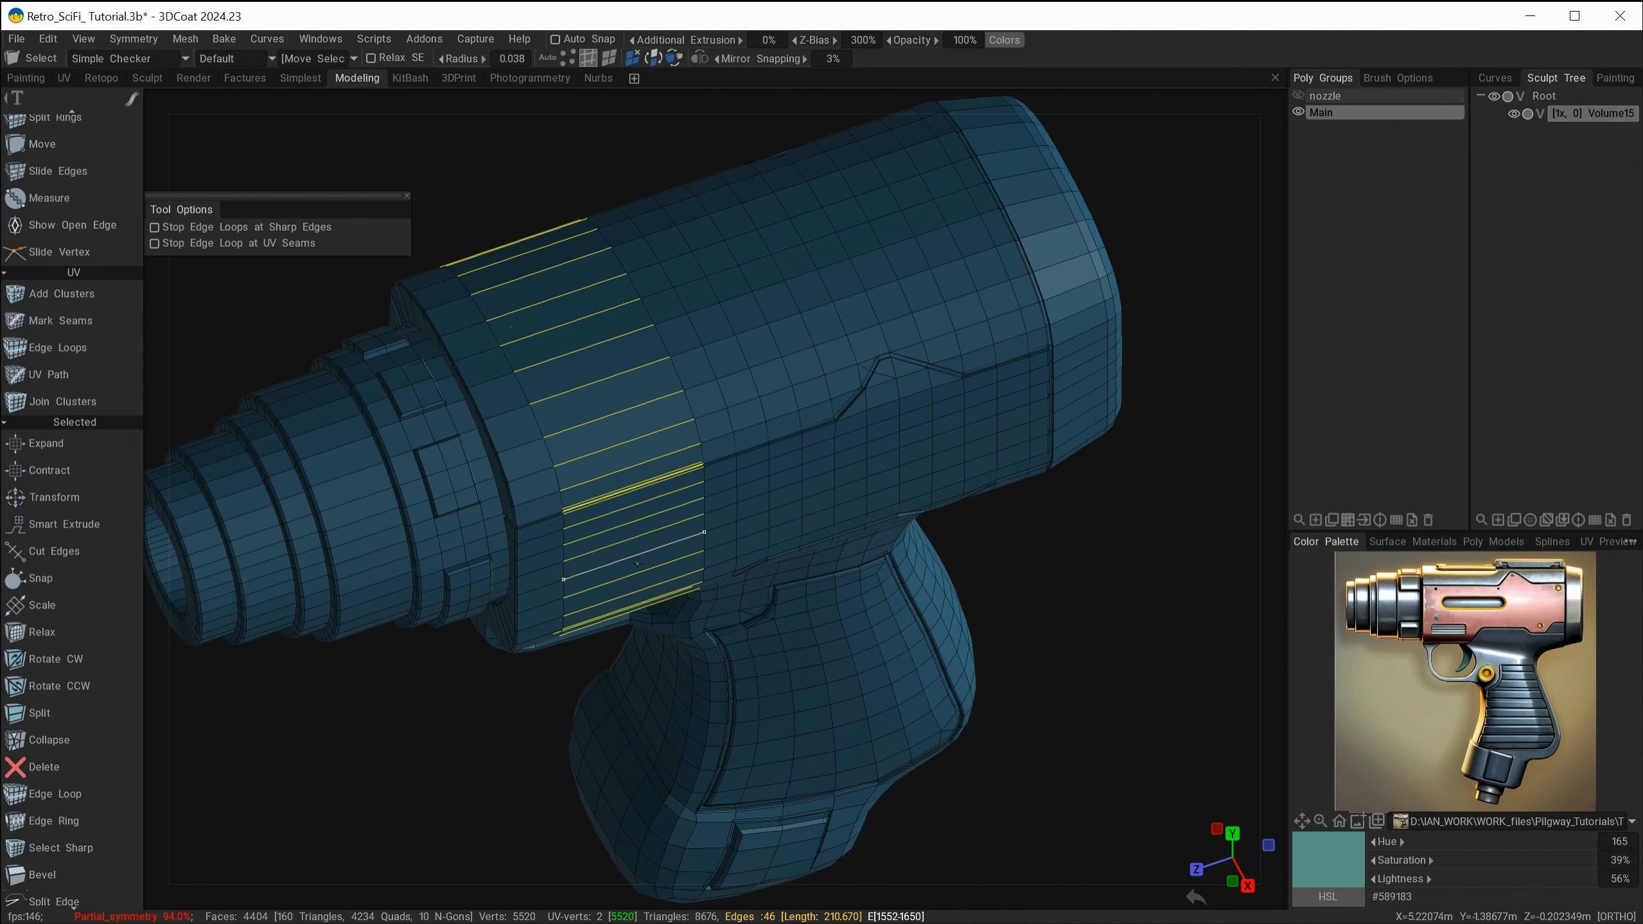
alt+drag(697, 631, 668, 502)
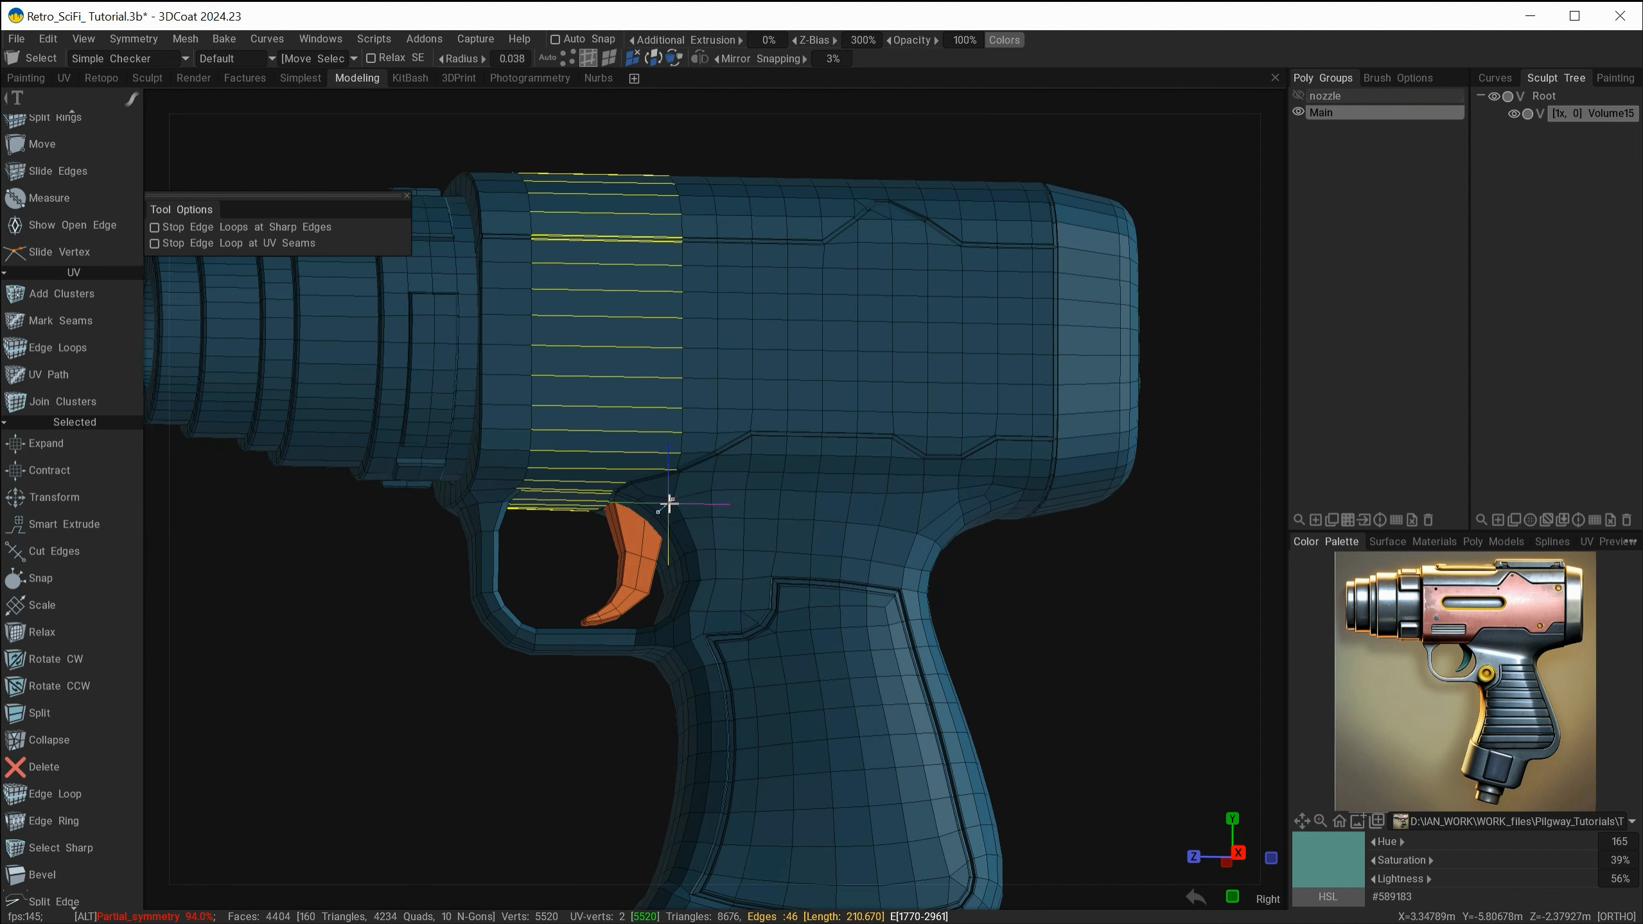
alt+middle_drag(697, 504, 719, 609)
alt+right_drag(719, 609, 770, 527)
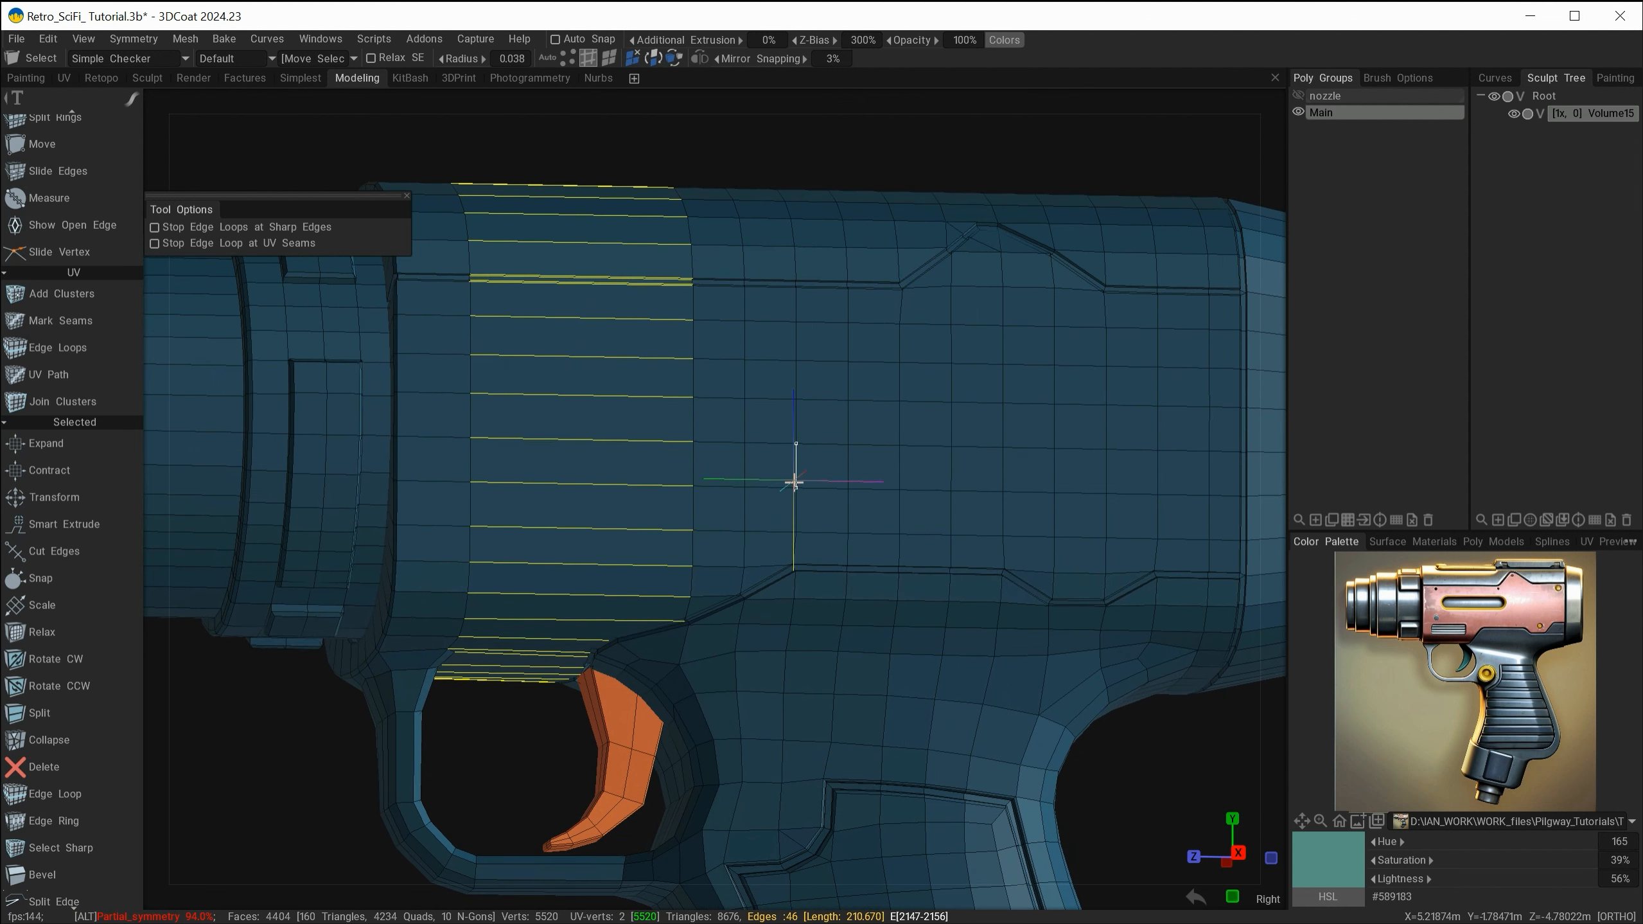
alt+middle_drag(796, 455, 809, 494)
key(space)
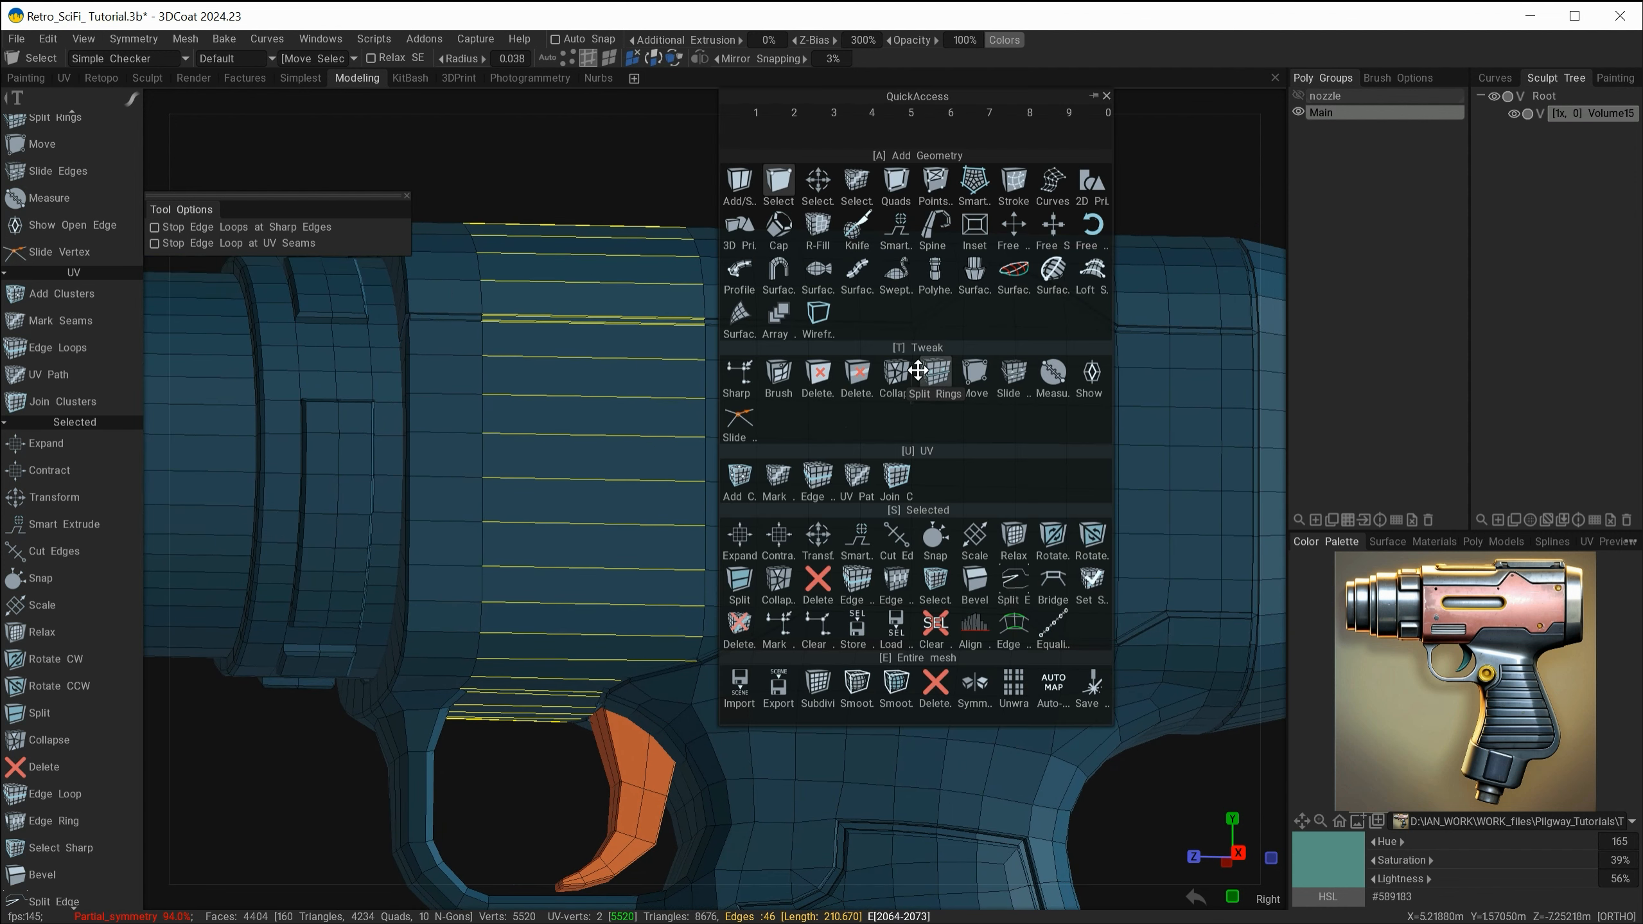
click(891, 533)
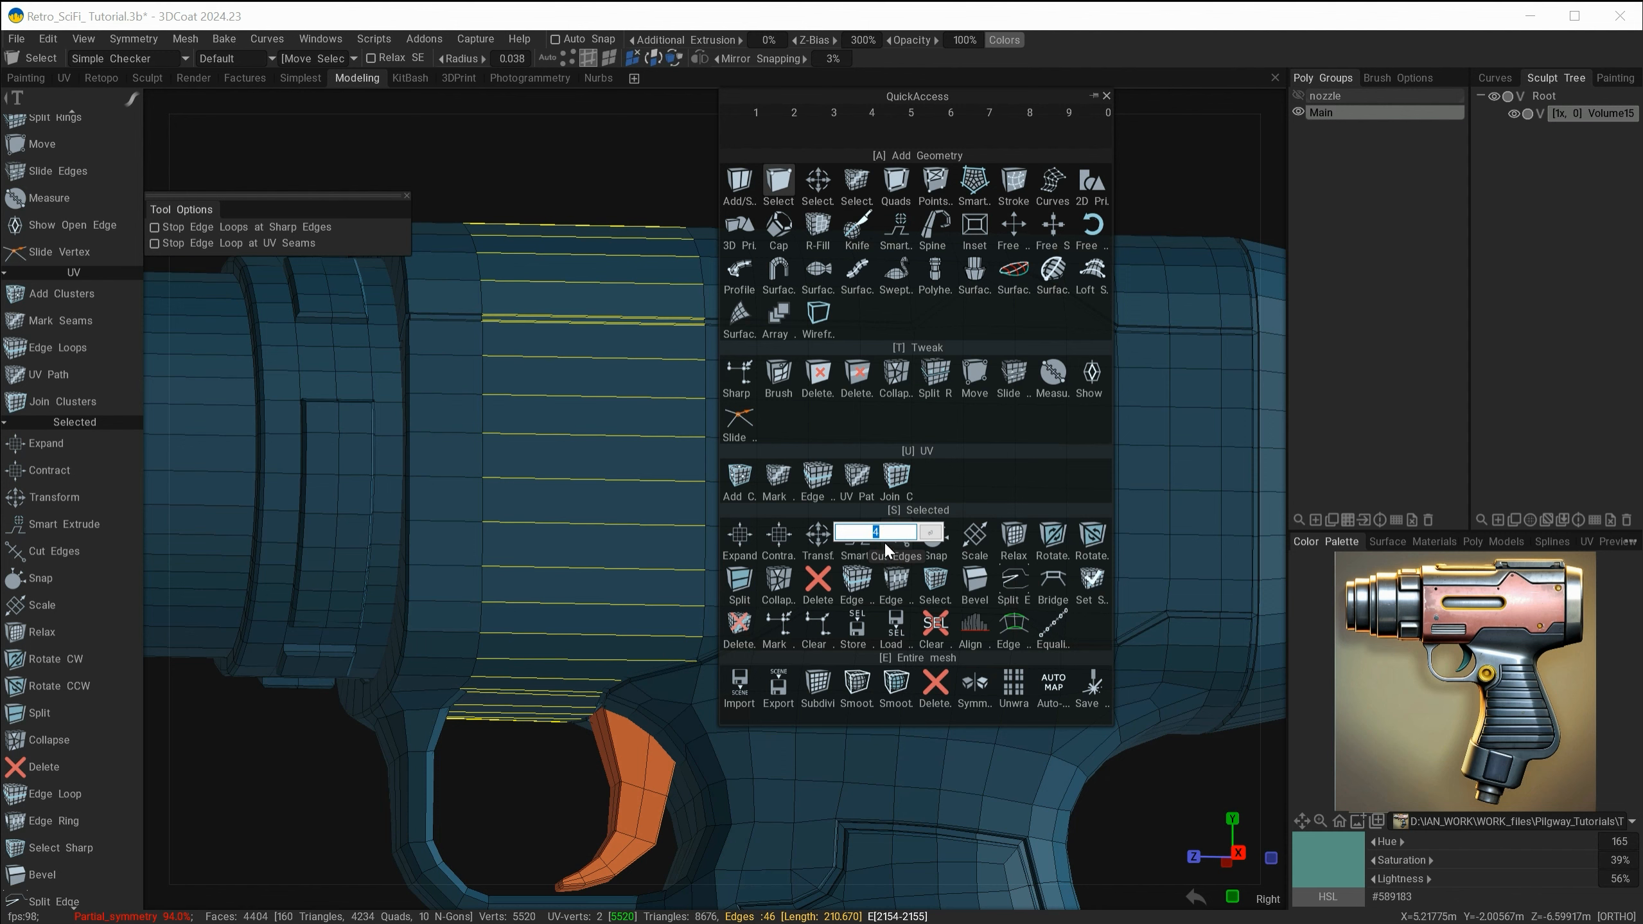
click(931, 532)
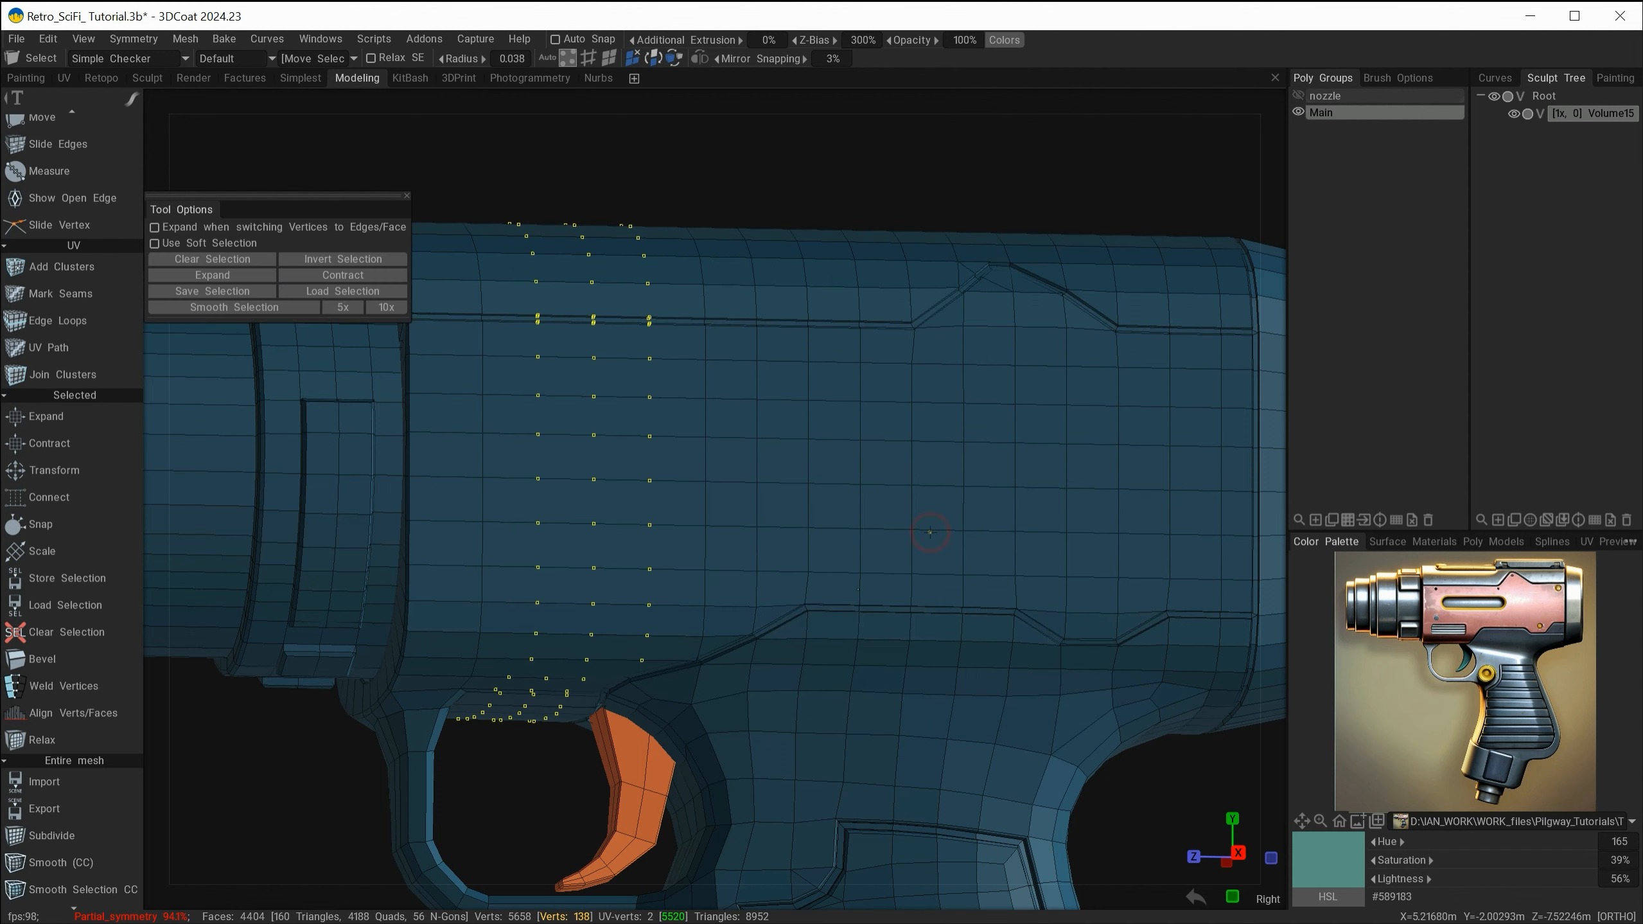
key(space)
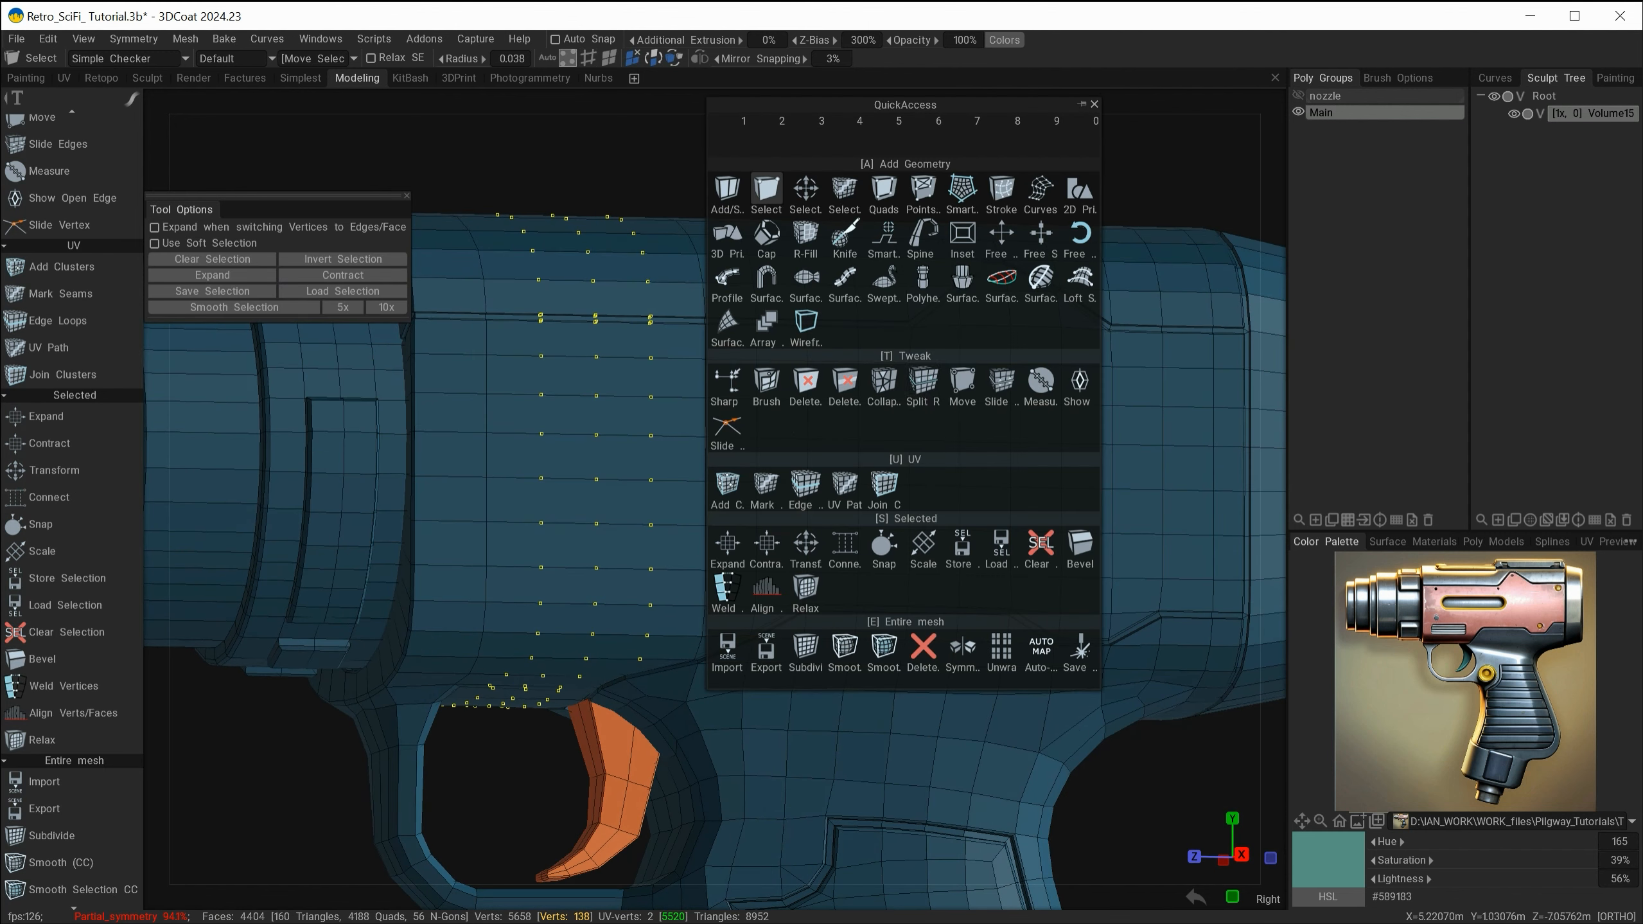
click(848, 547)
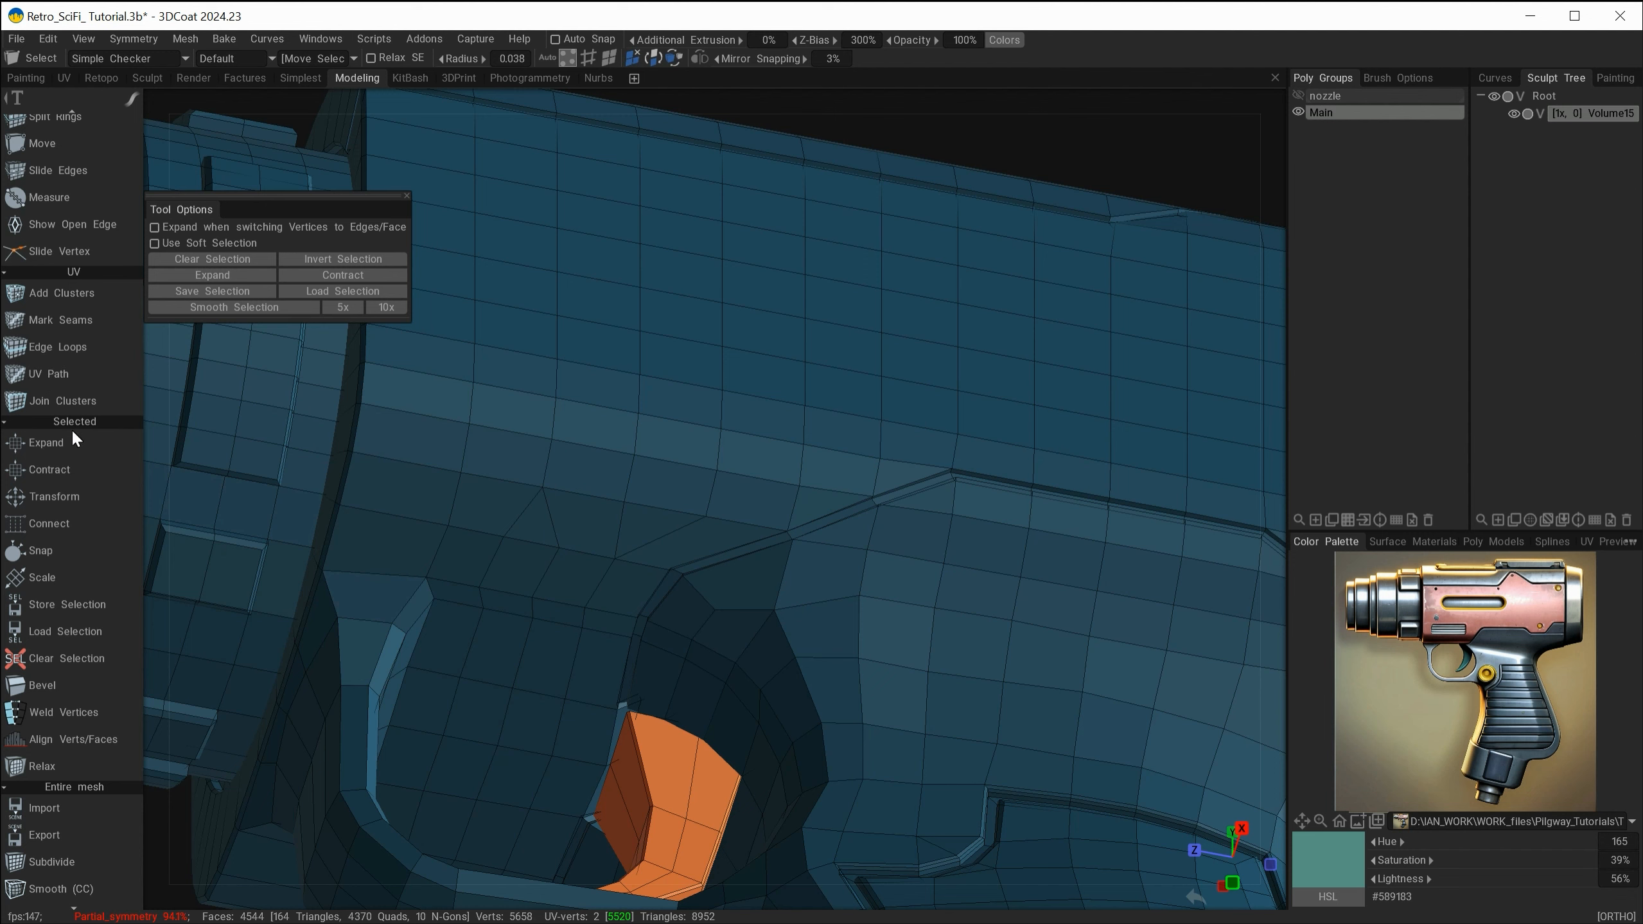
- Delete the unneeded edges on the underside of the body above the trigger opening with Delete Edges
key(space)
click(667, 390)
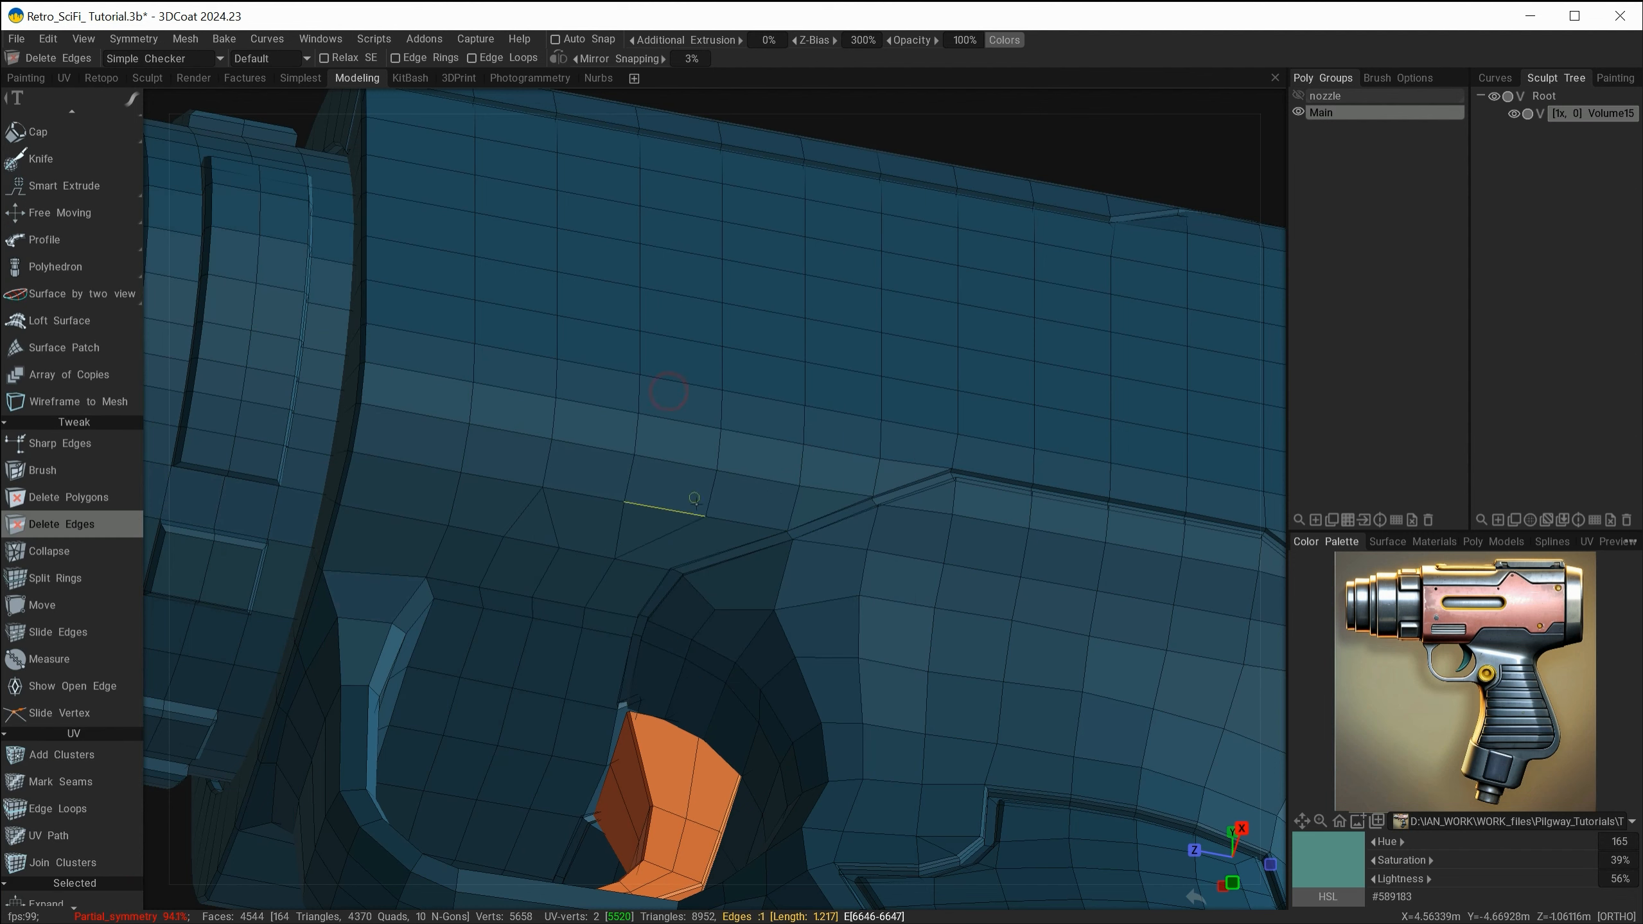
click(557, 527)
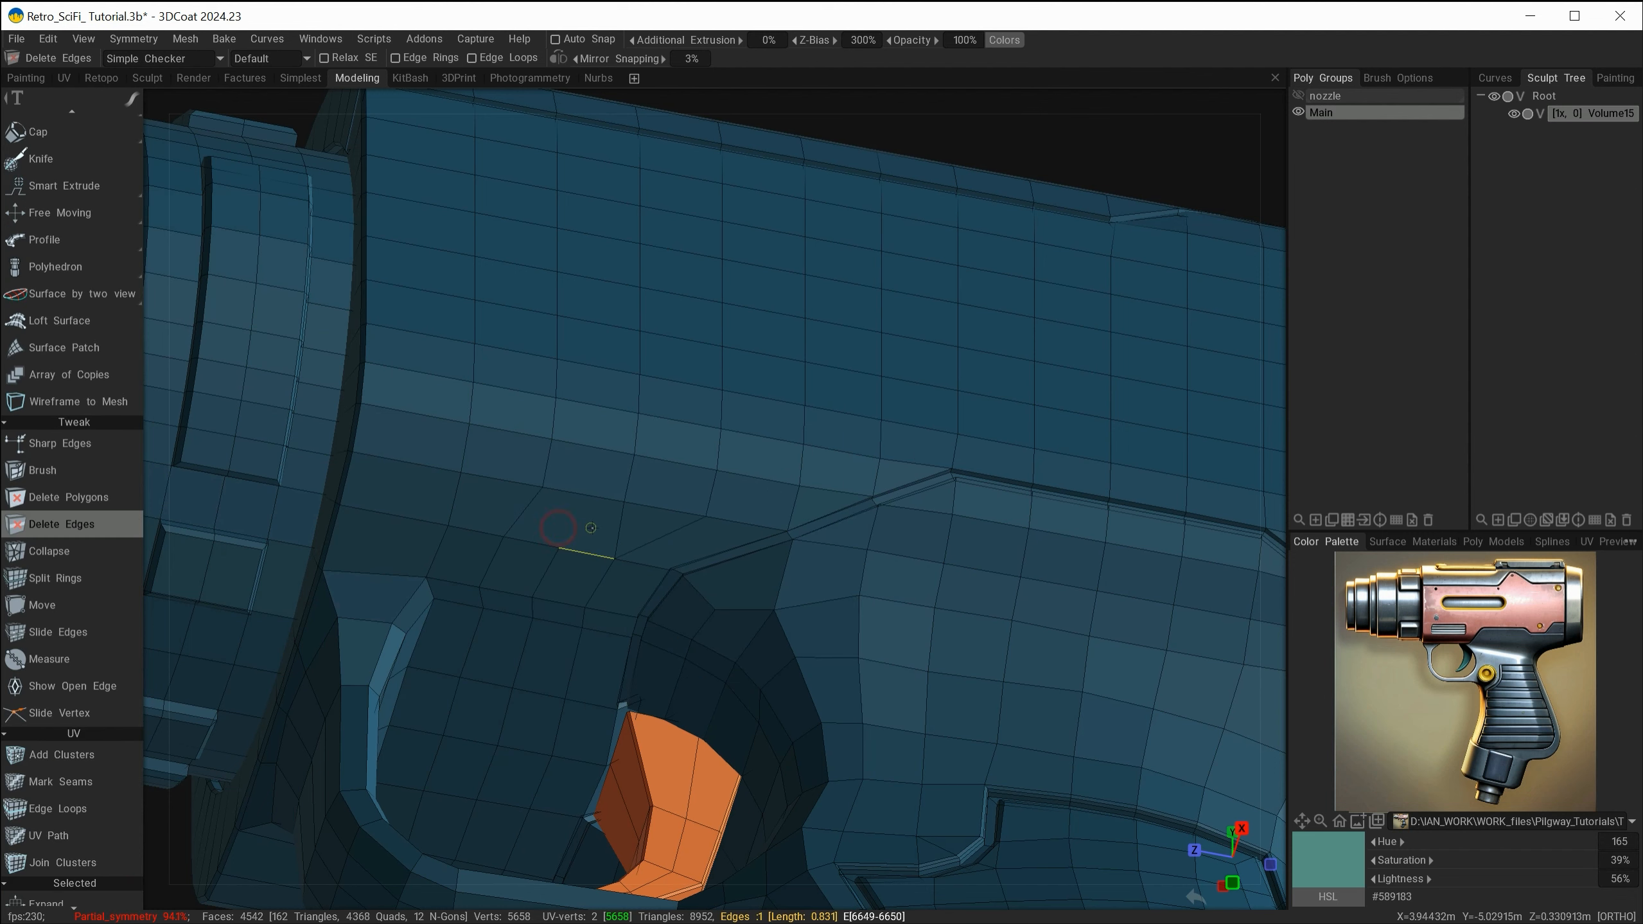
alt+drag(560, 528, 657, 663)
alt+right_drag(657, 662, 673, 683)
click(574, 541)
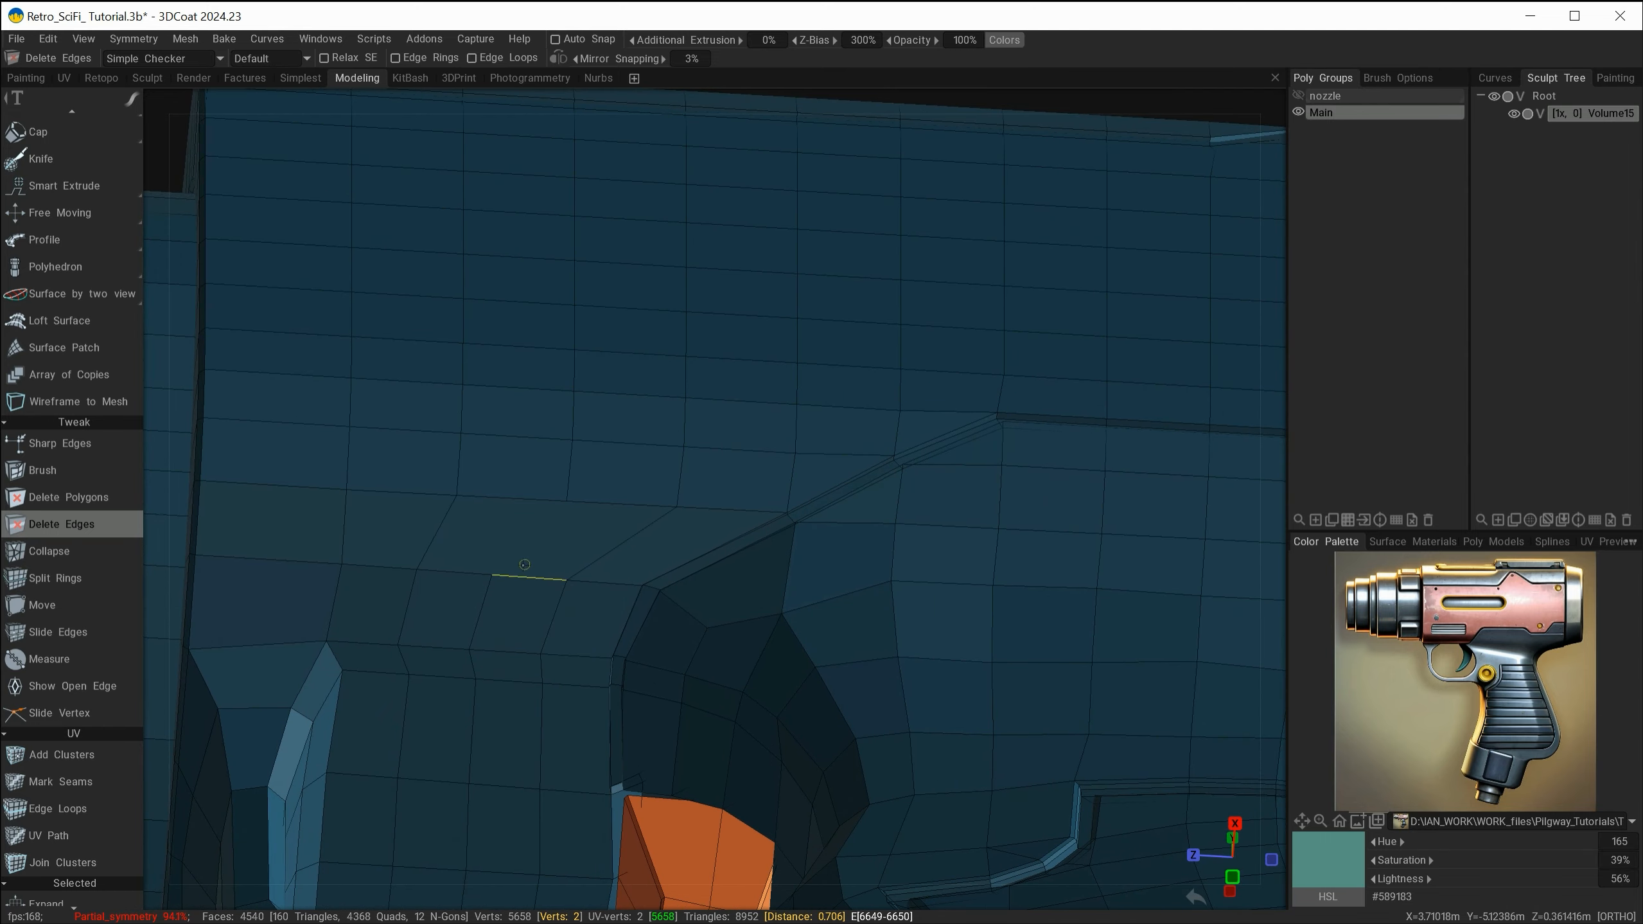
- Split the leftover face above the trigger opening with a new edge using Add/Split
scroll(67, 329, up, 3)
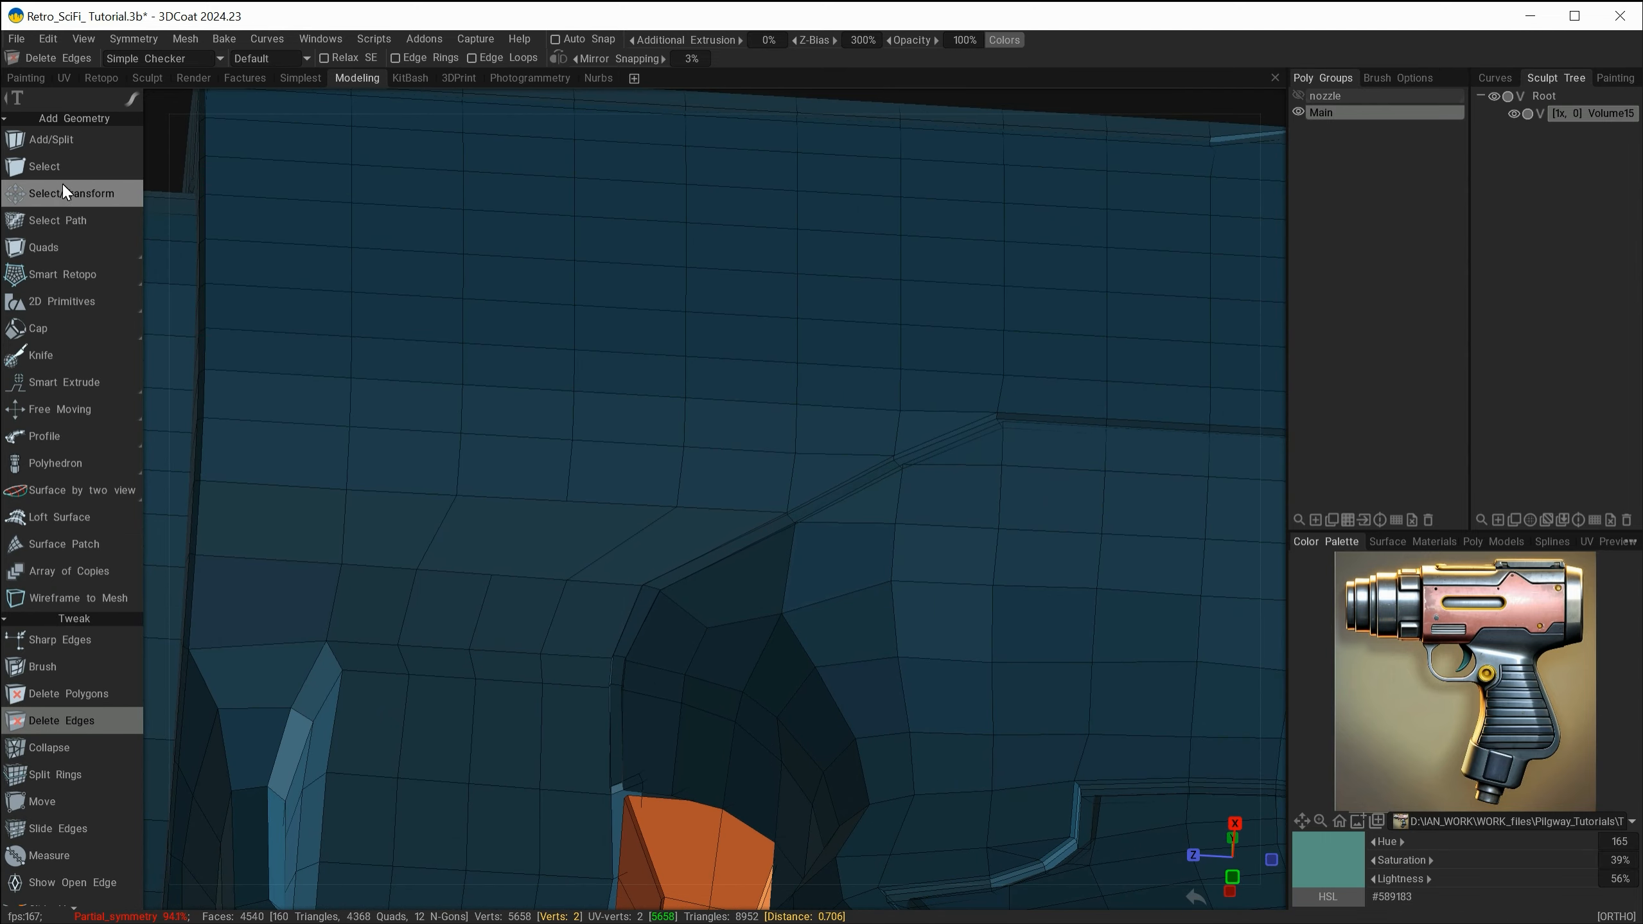
click(62, 142)
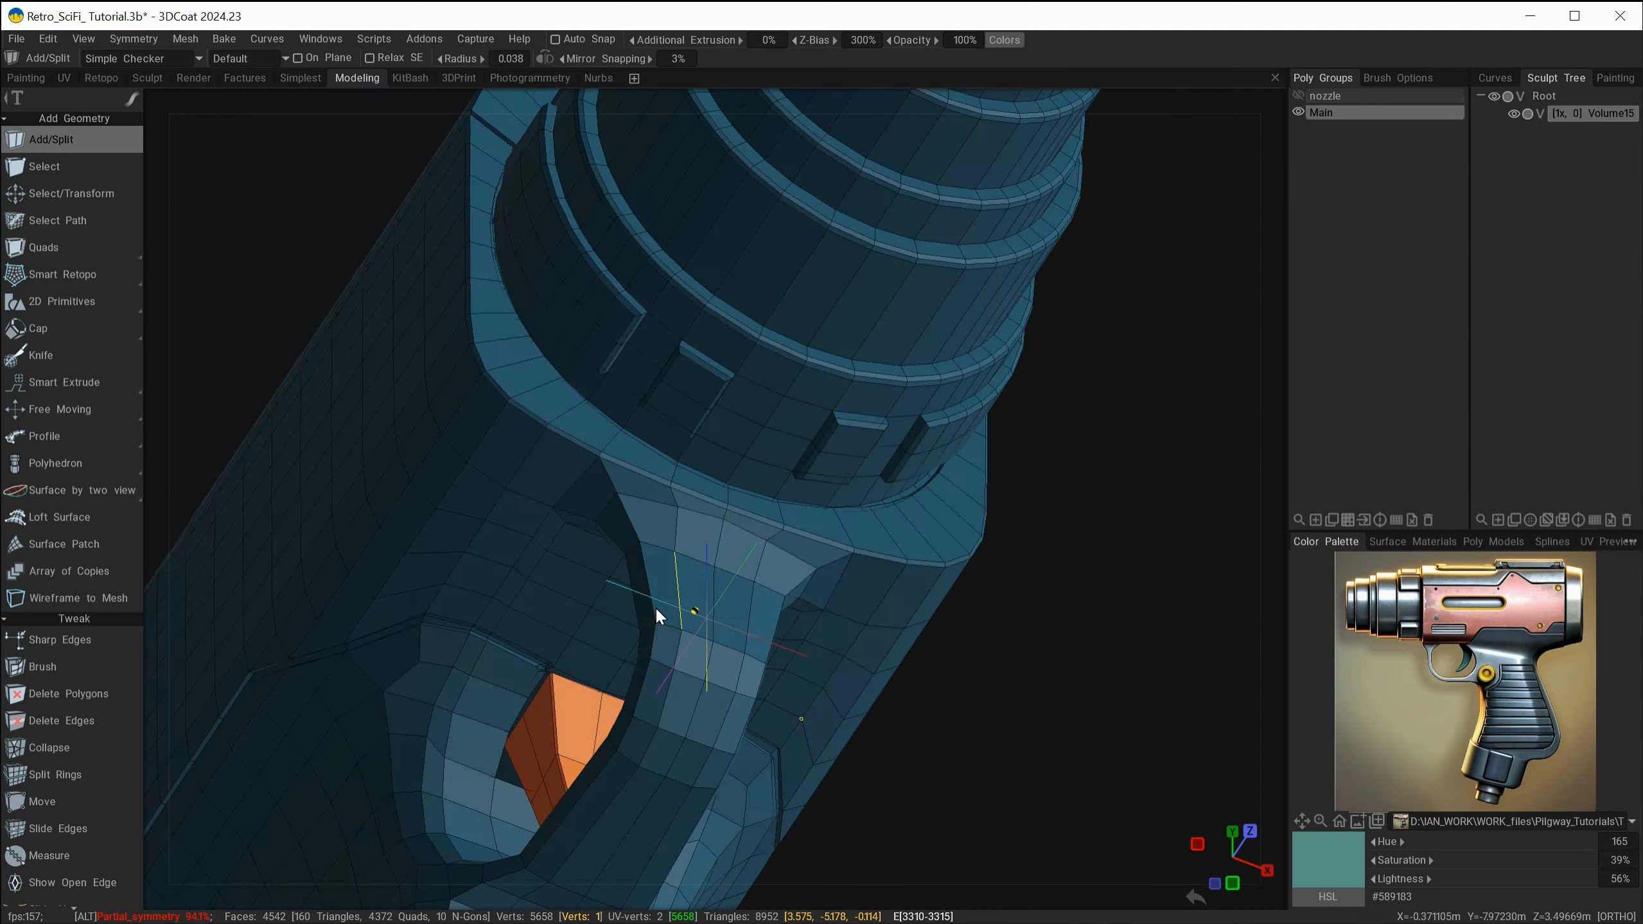
alt+drag(655, 608, 475, 646)
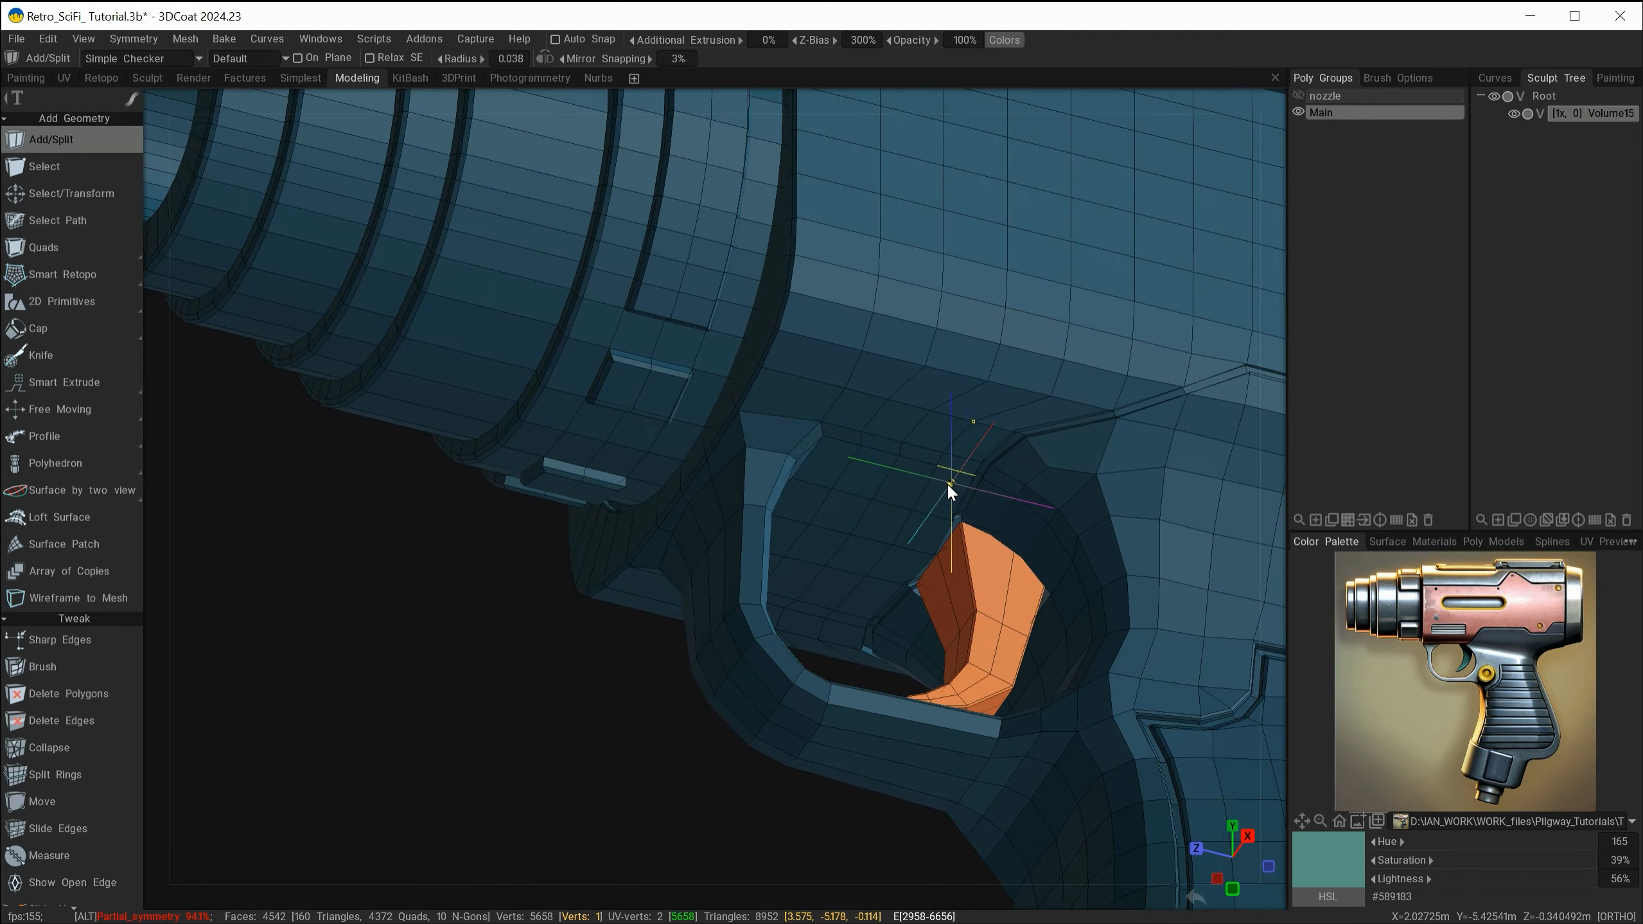
alt+middle_drag(947, 484, 734, 588)
- Select the face loop running around the body and trigger area to check the new topology's flow
click(44, 166)
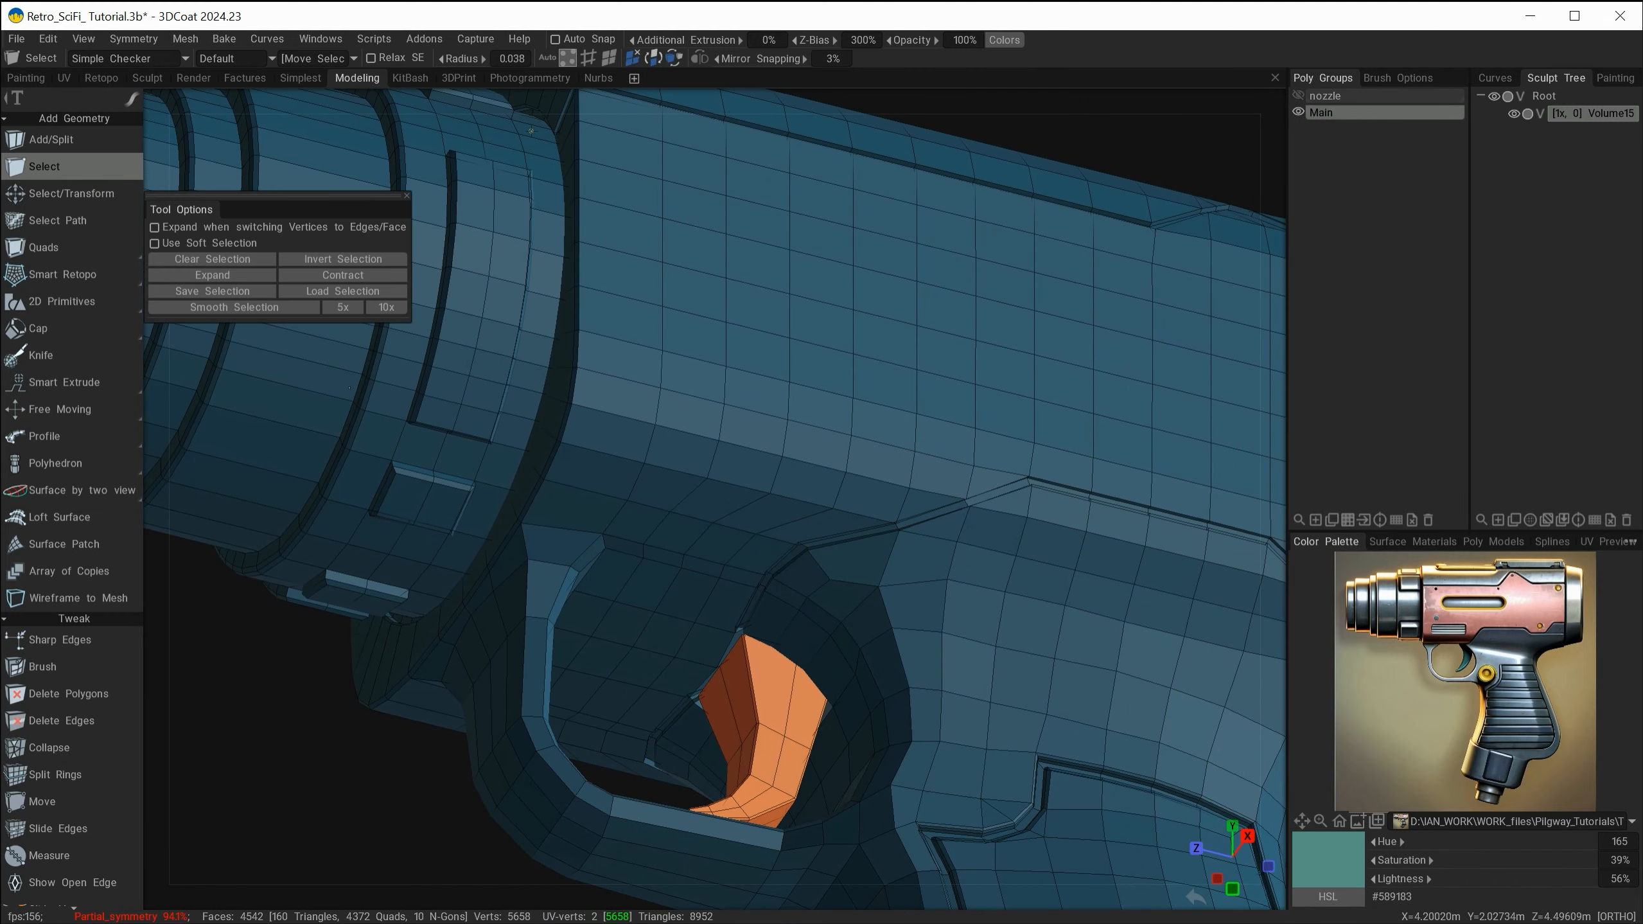
double_click(761, 388)
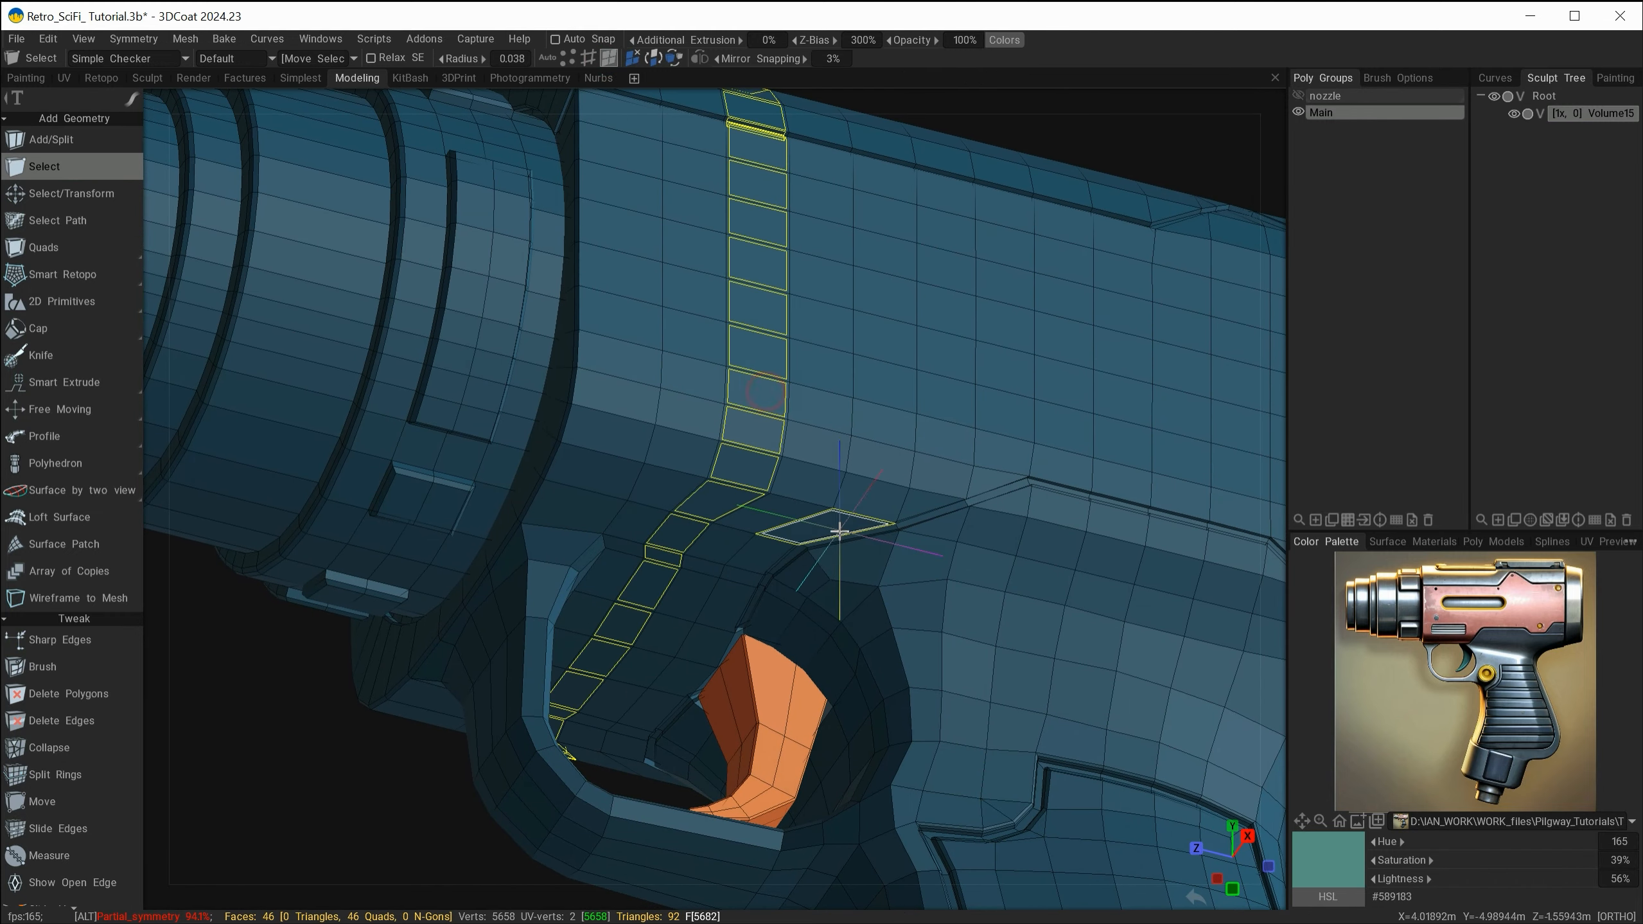
alt+drag(836, 531, 787, 511)
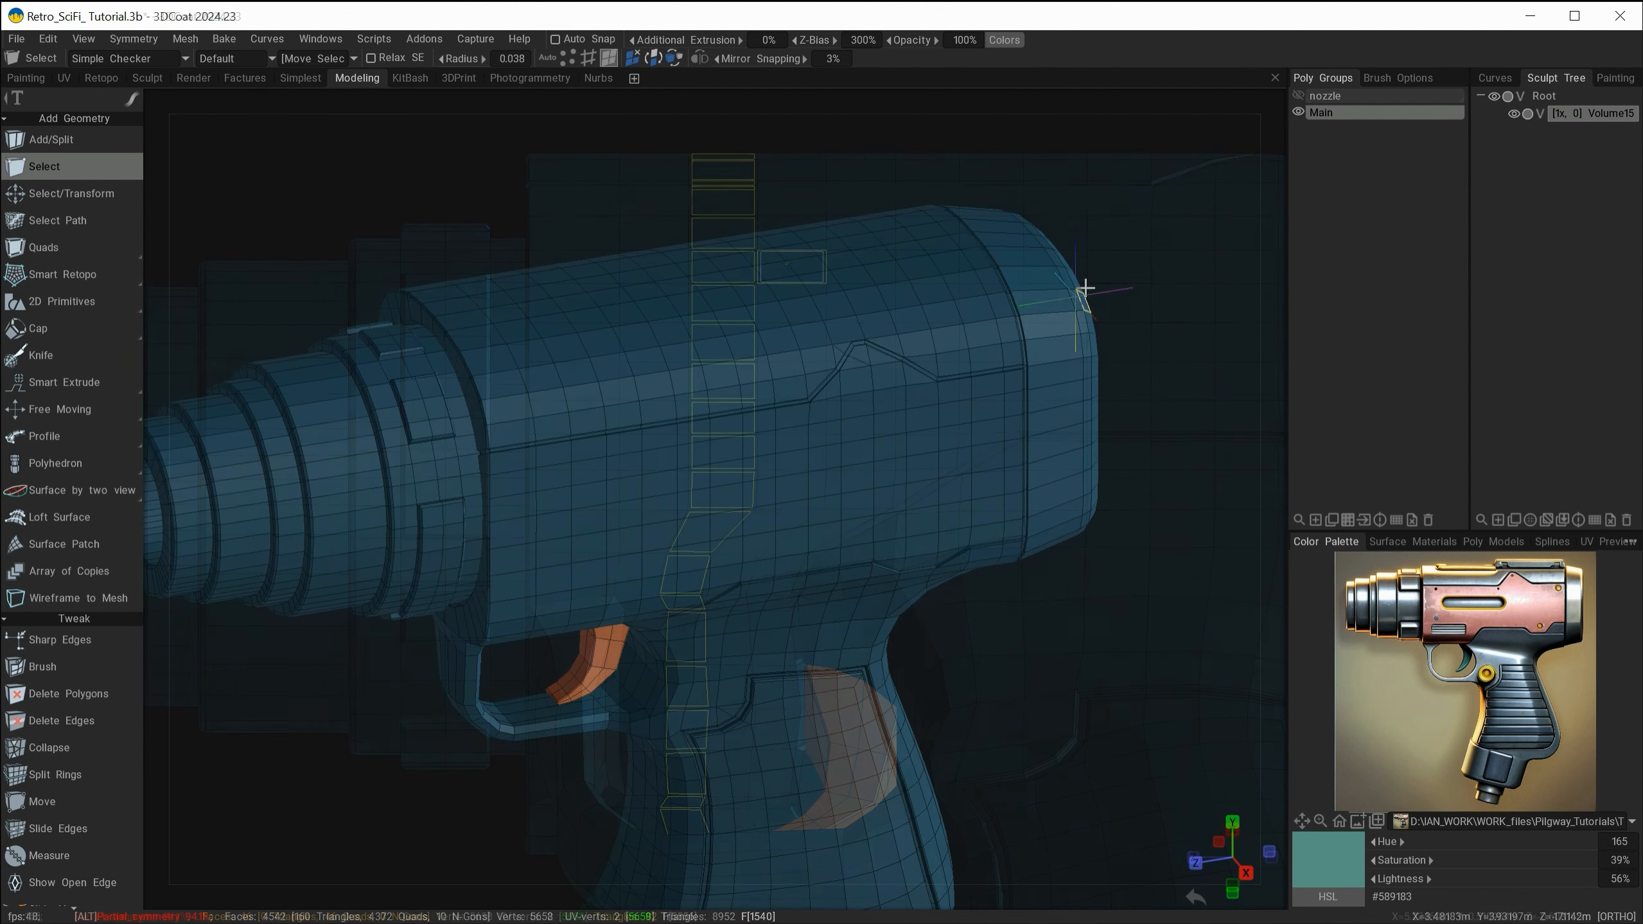
alt+middle_drag(1084, 285, 1048, 334)
alt+drag(1048, 334, 1067, 387)
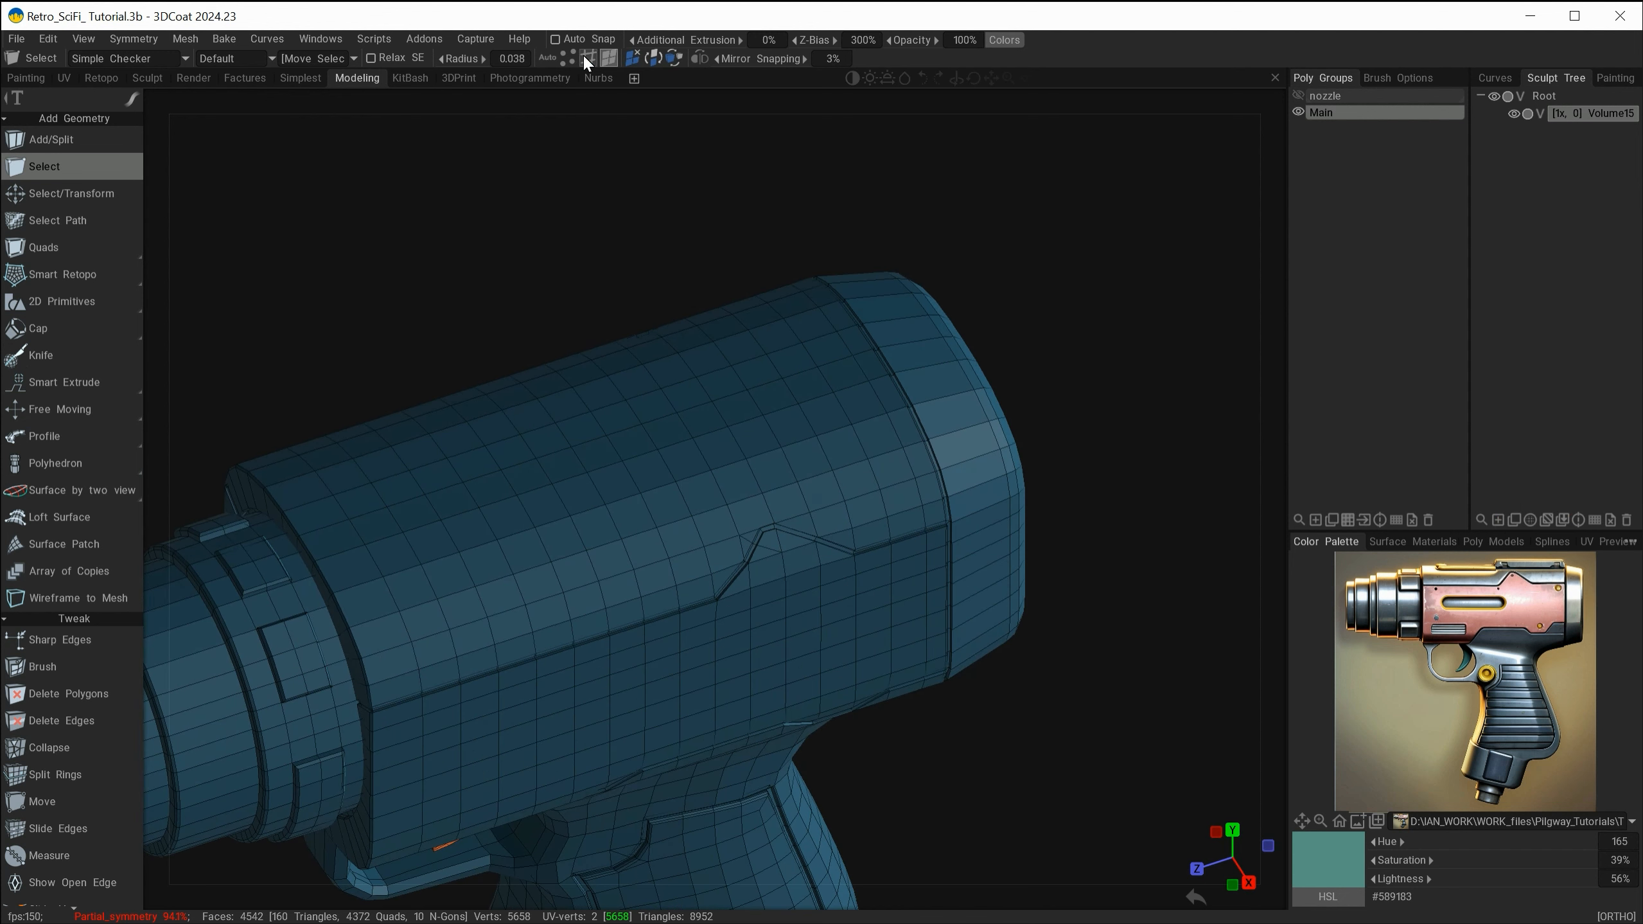
- Switch to edge selection and select the first sides of a rectangular panel outline on the top rear of the body
click(587, 58)
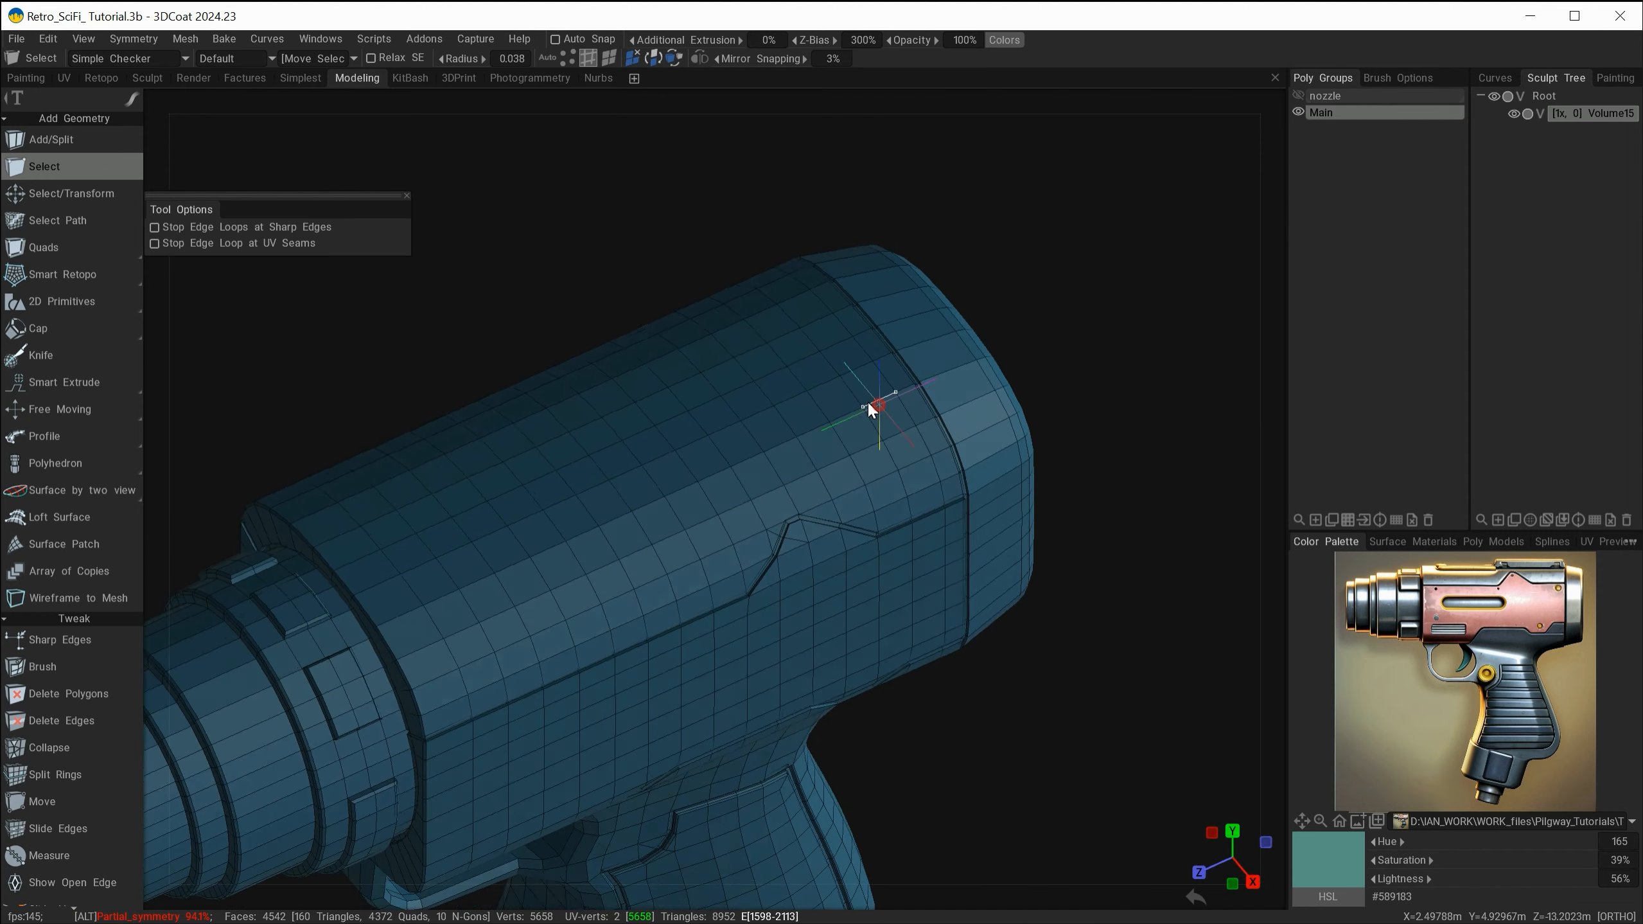
alt+drag(869, 409, 949, 391)
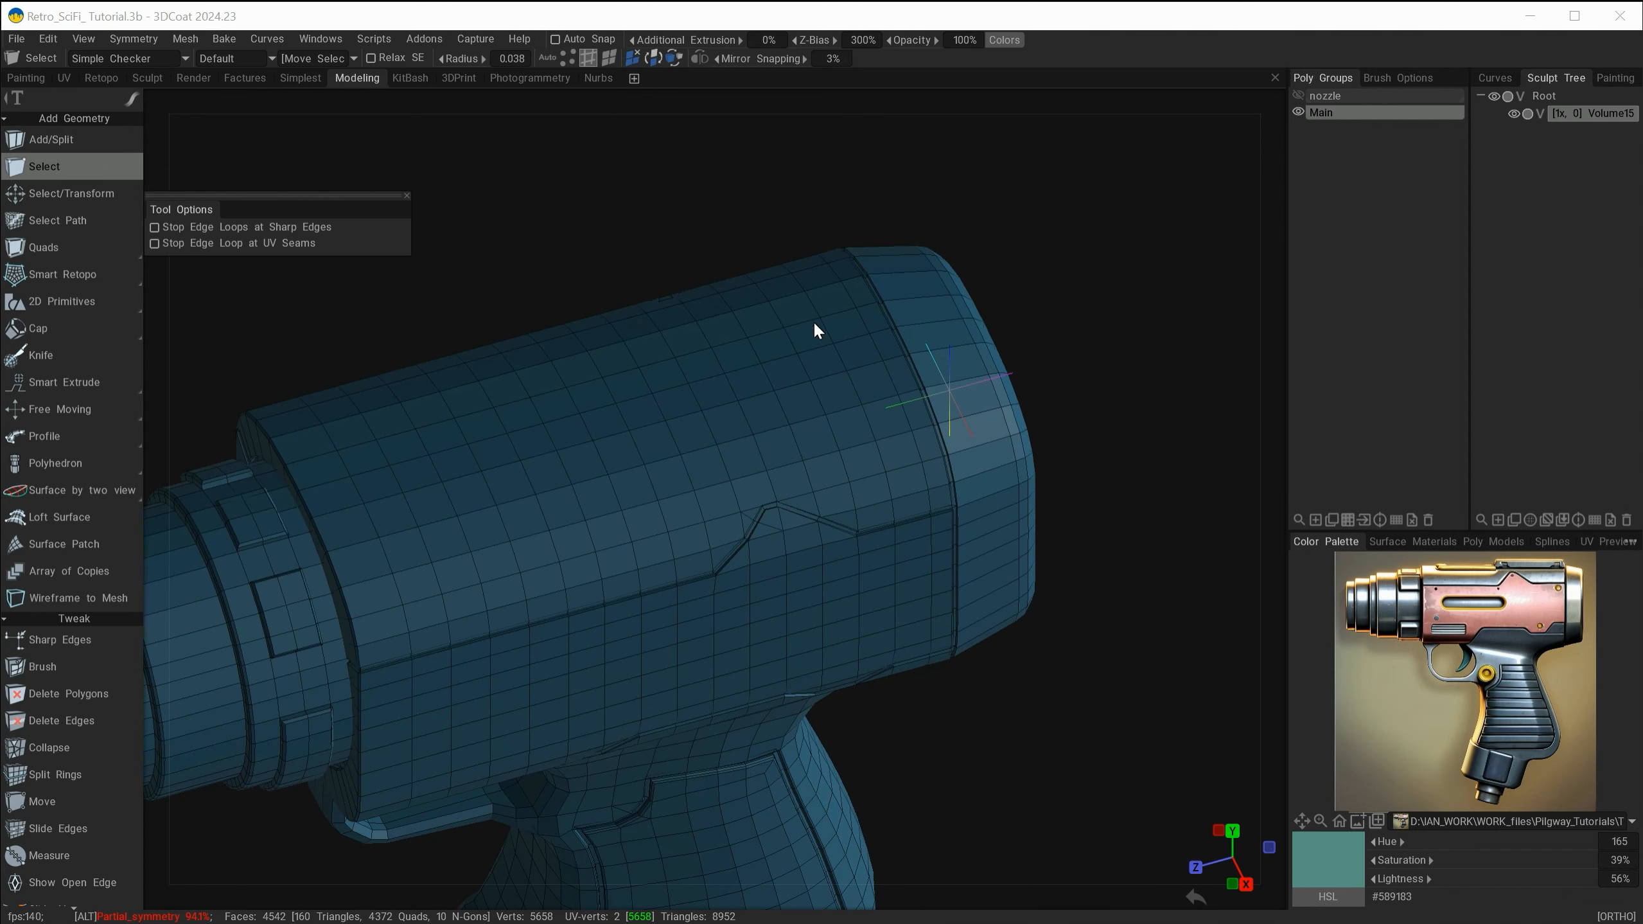
shift+click(855, 445)
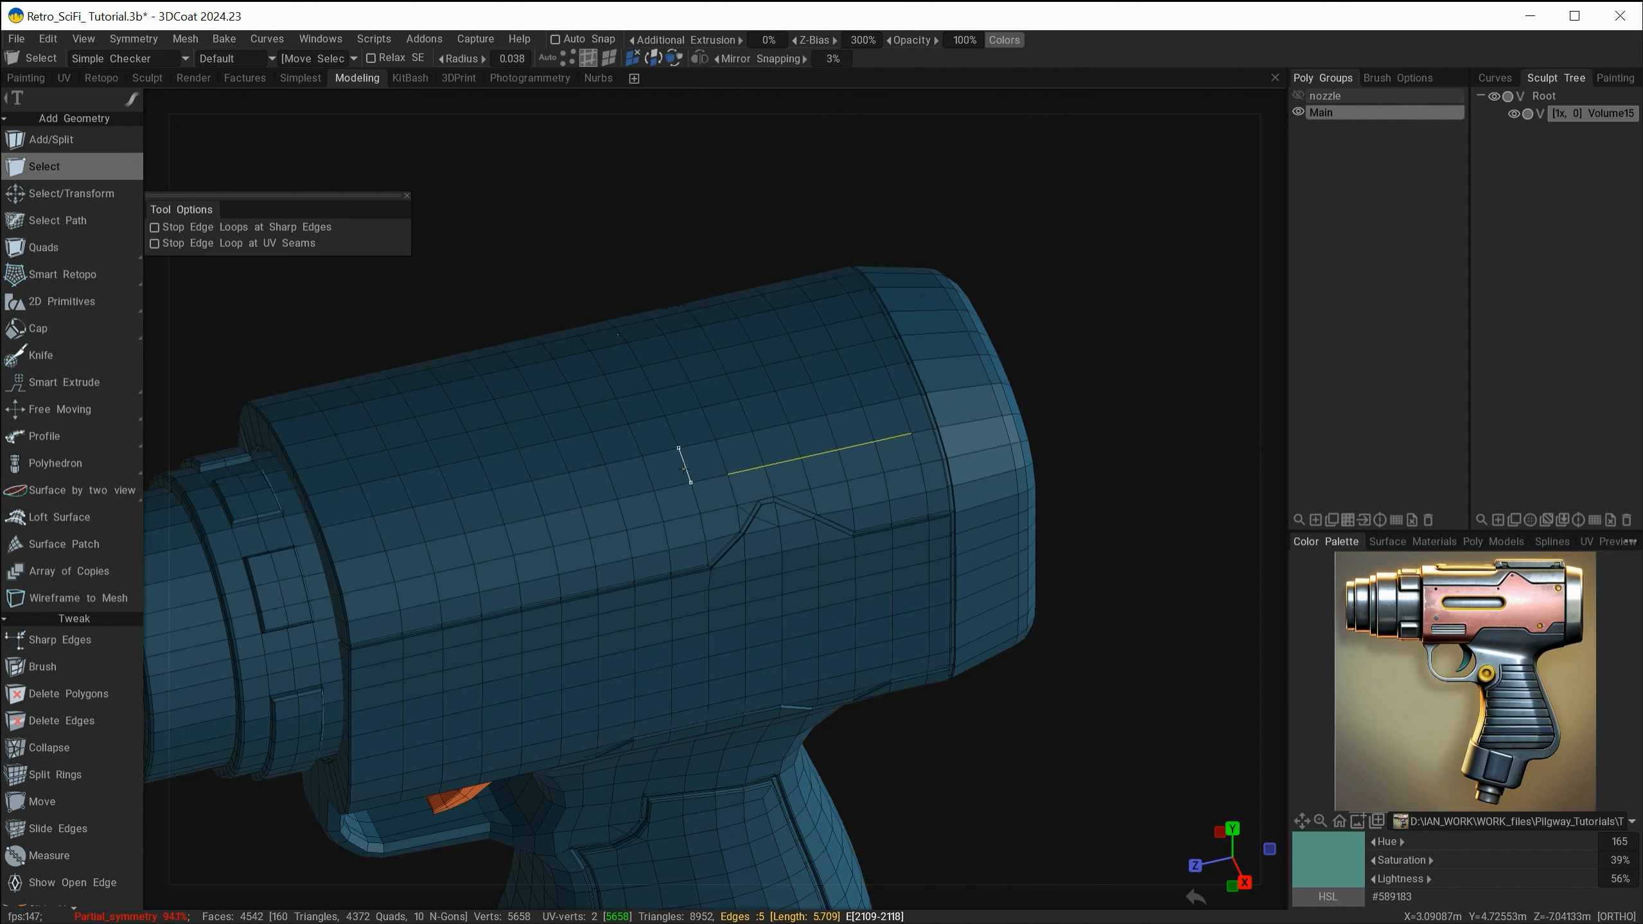
shift+click(709, 474)
mouse_move(709, 476)
alt+mouse_down()
mouse_move(705, 582)
mouse_move(906, 339)
mouse_move(983, 404)
mouse_move(729, 474)
alt+mouse_up()
shift+click(912, 335)
shift+click(729, 474)
- Add the remaining edges on the far side to close the rectangular panel outline
alt+drag(618, 441, 577, 430)
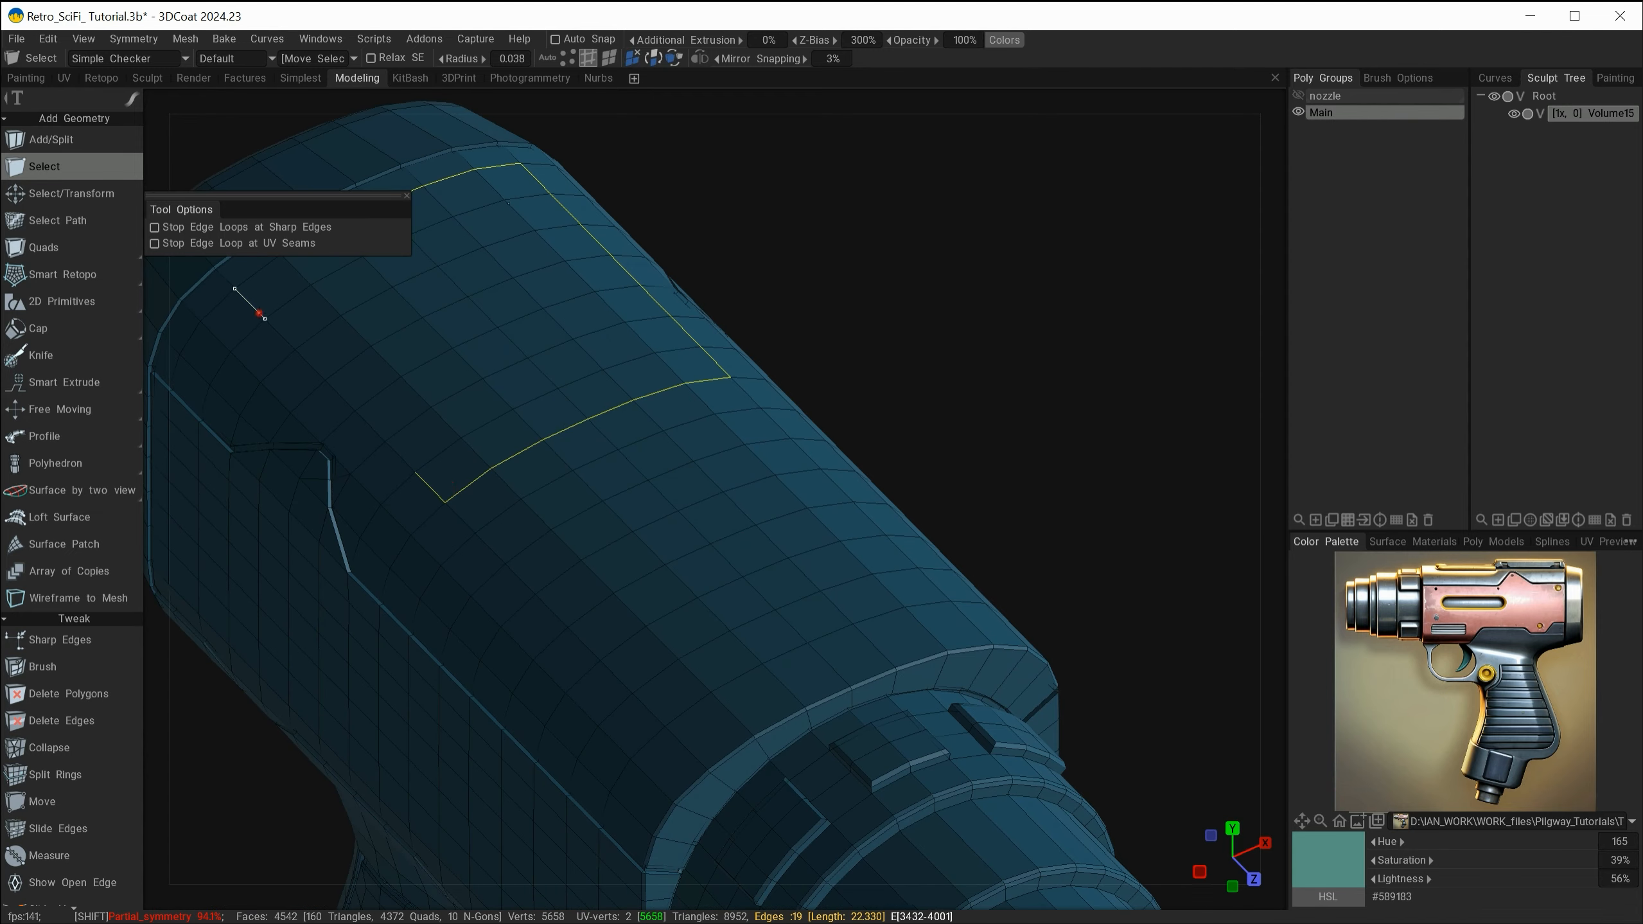
alt+drag(259, 313, 510, 440)
shift+click(464, 339)
alt+drag(465, 340, 621, 501)
key(s)
click(654, 520)
- Bevel the selected rectangular panel outline with a bevel size of 0.07 and one segment
key(space)
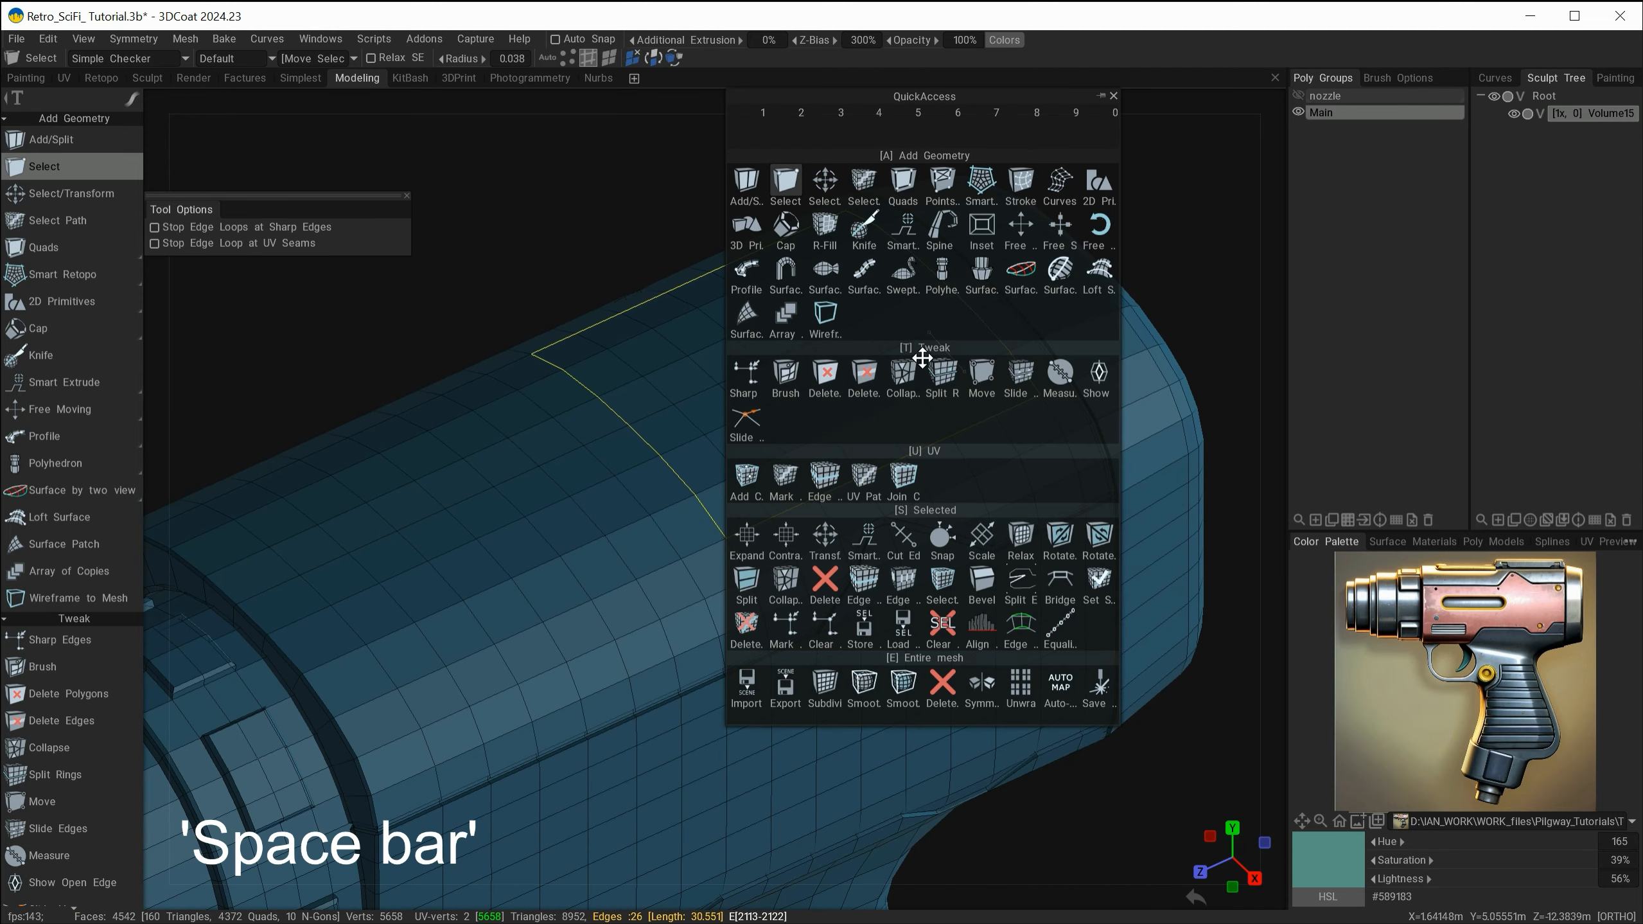
click(981, 584)
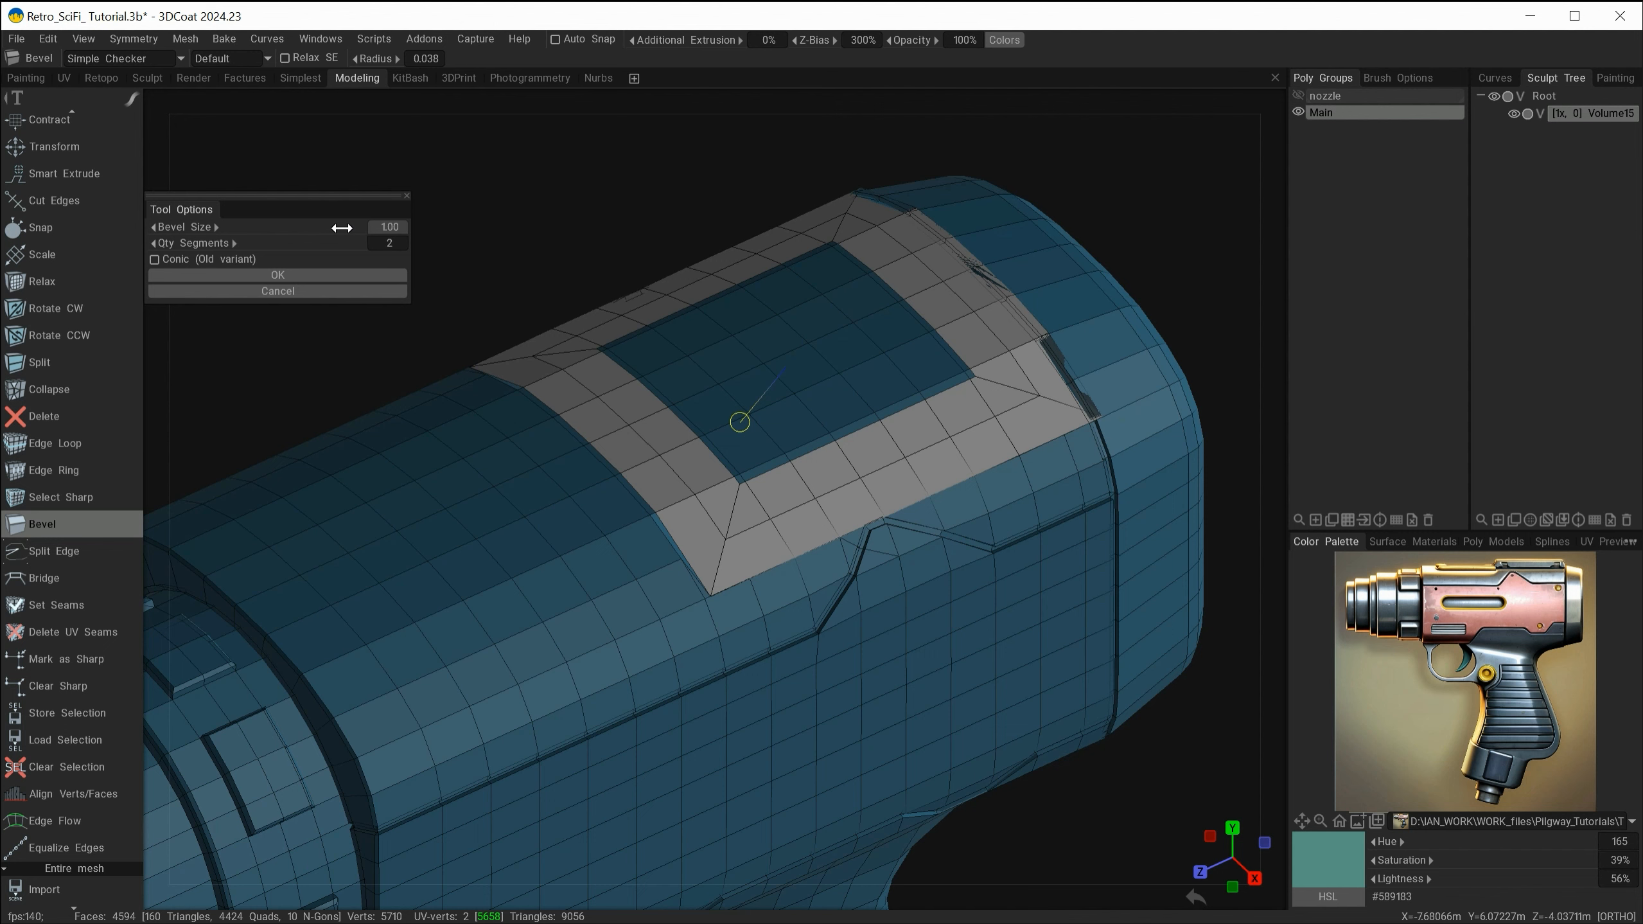
drag(342, 227, 304, 229)
drag(304, 244, 226, 243)
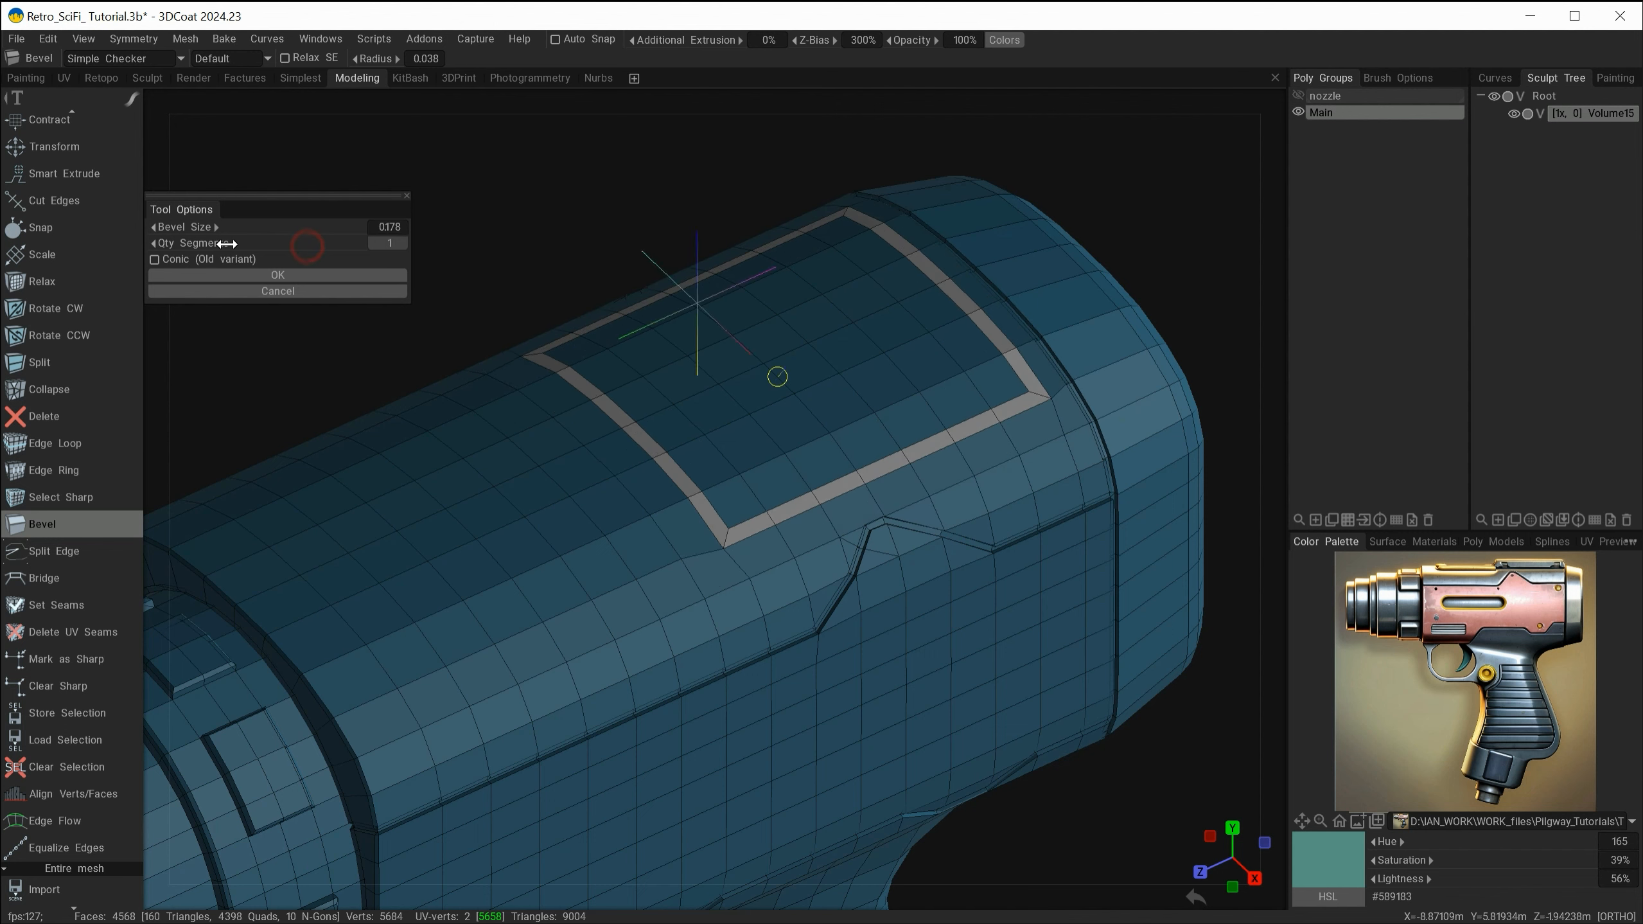
alt+drag(649, 481, 695, 456)
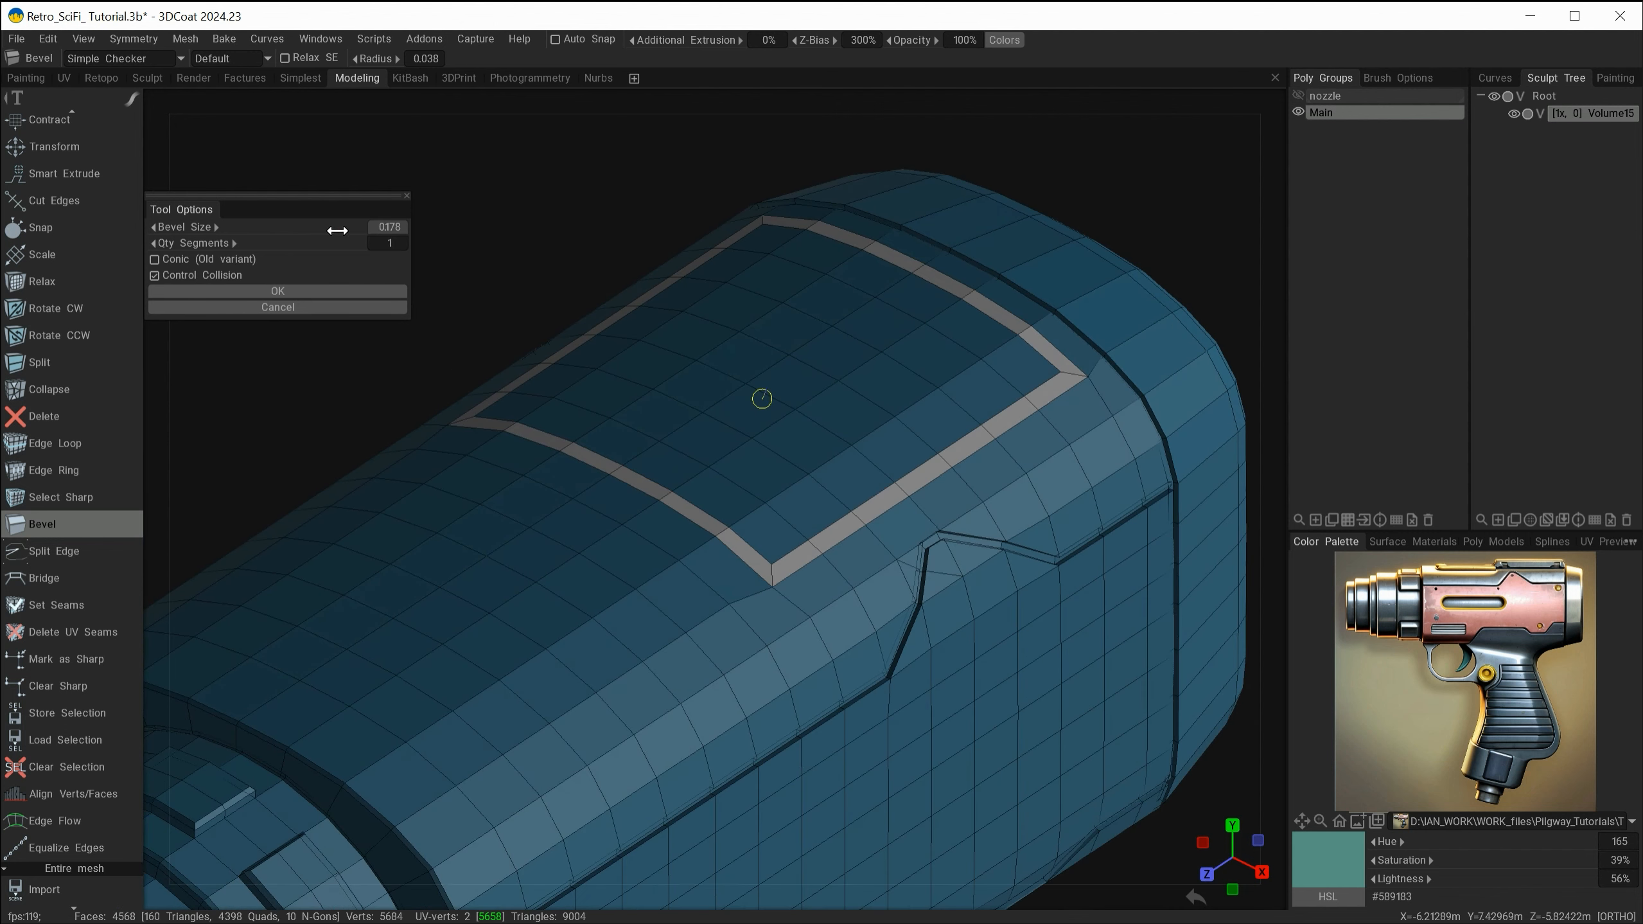
drag(338, 228, 253, 241)
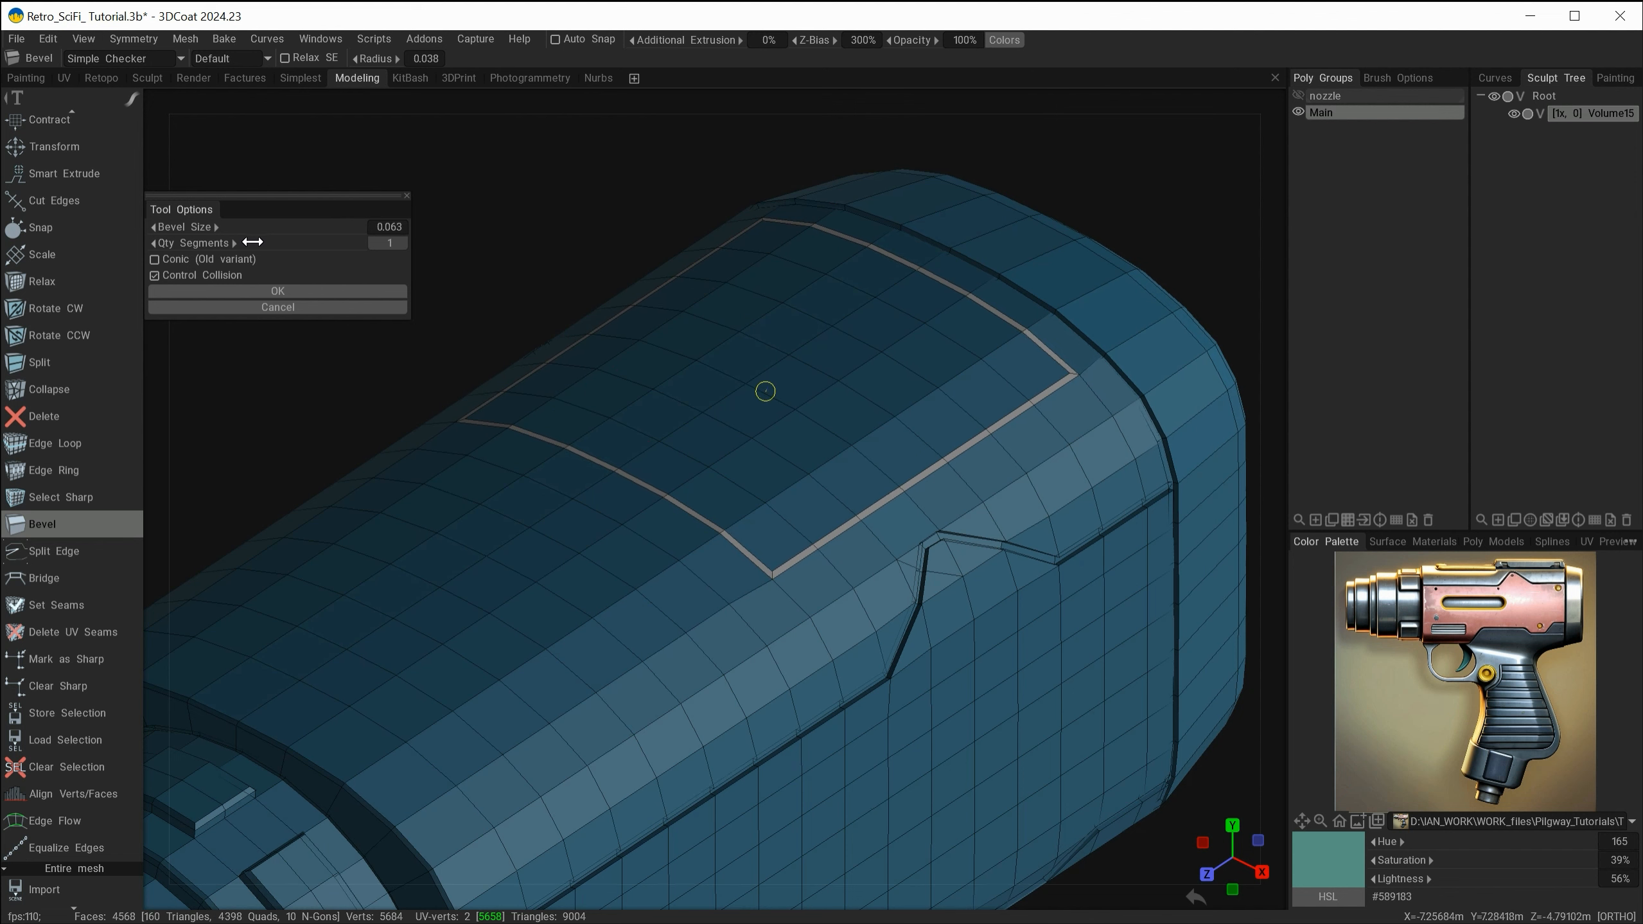
double_click(369, 232)
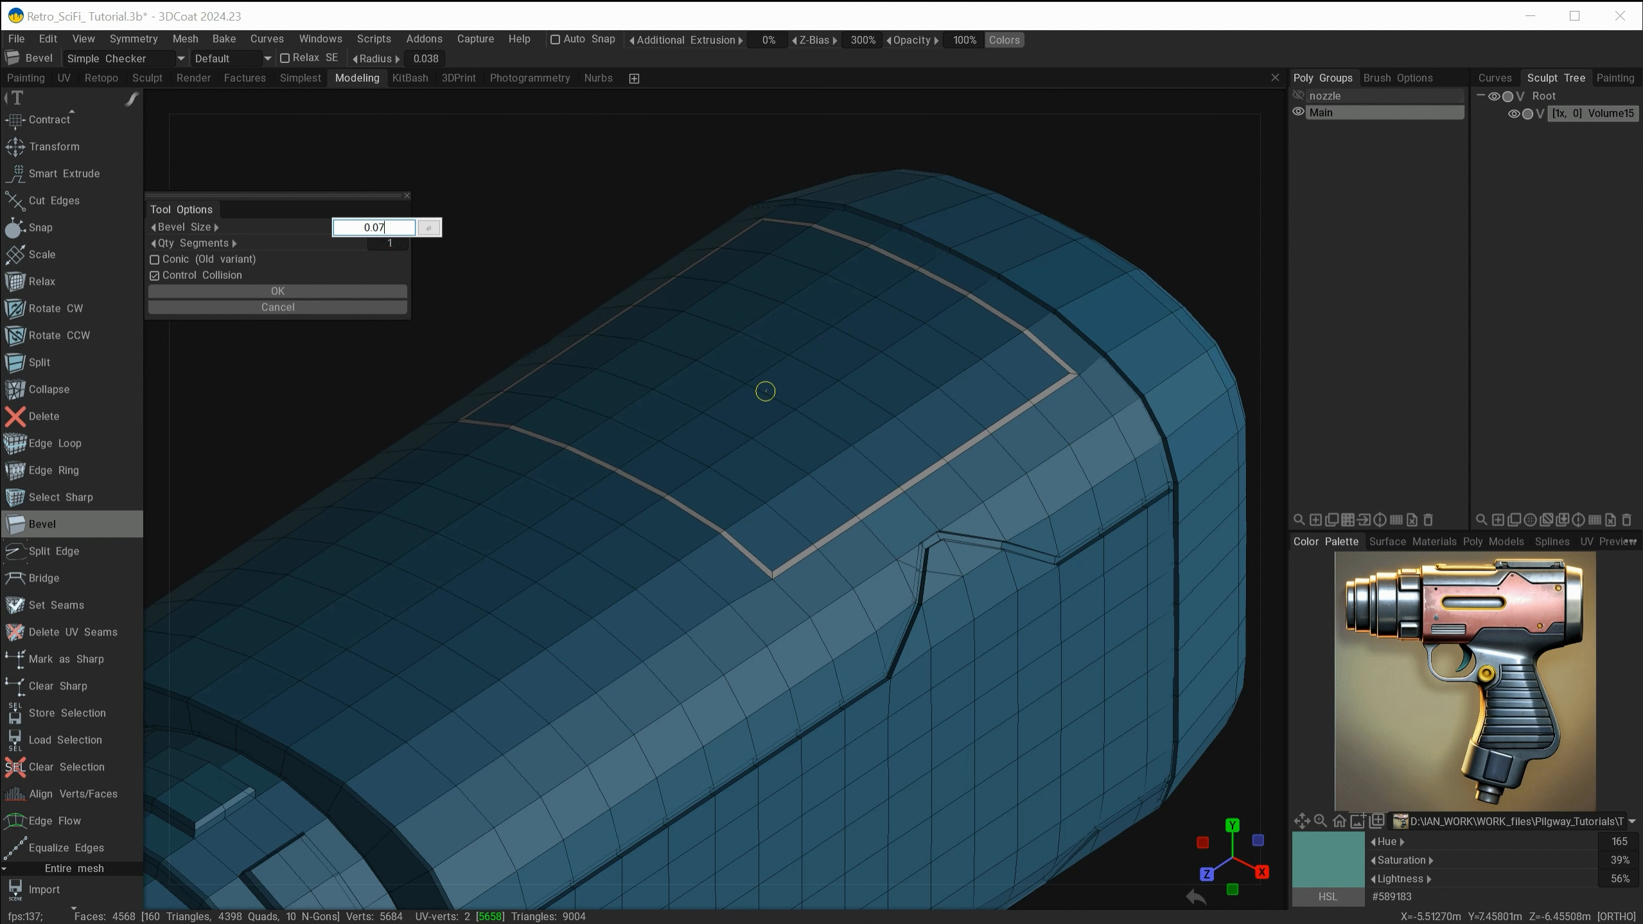
key(Return)
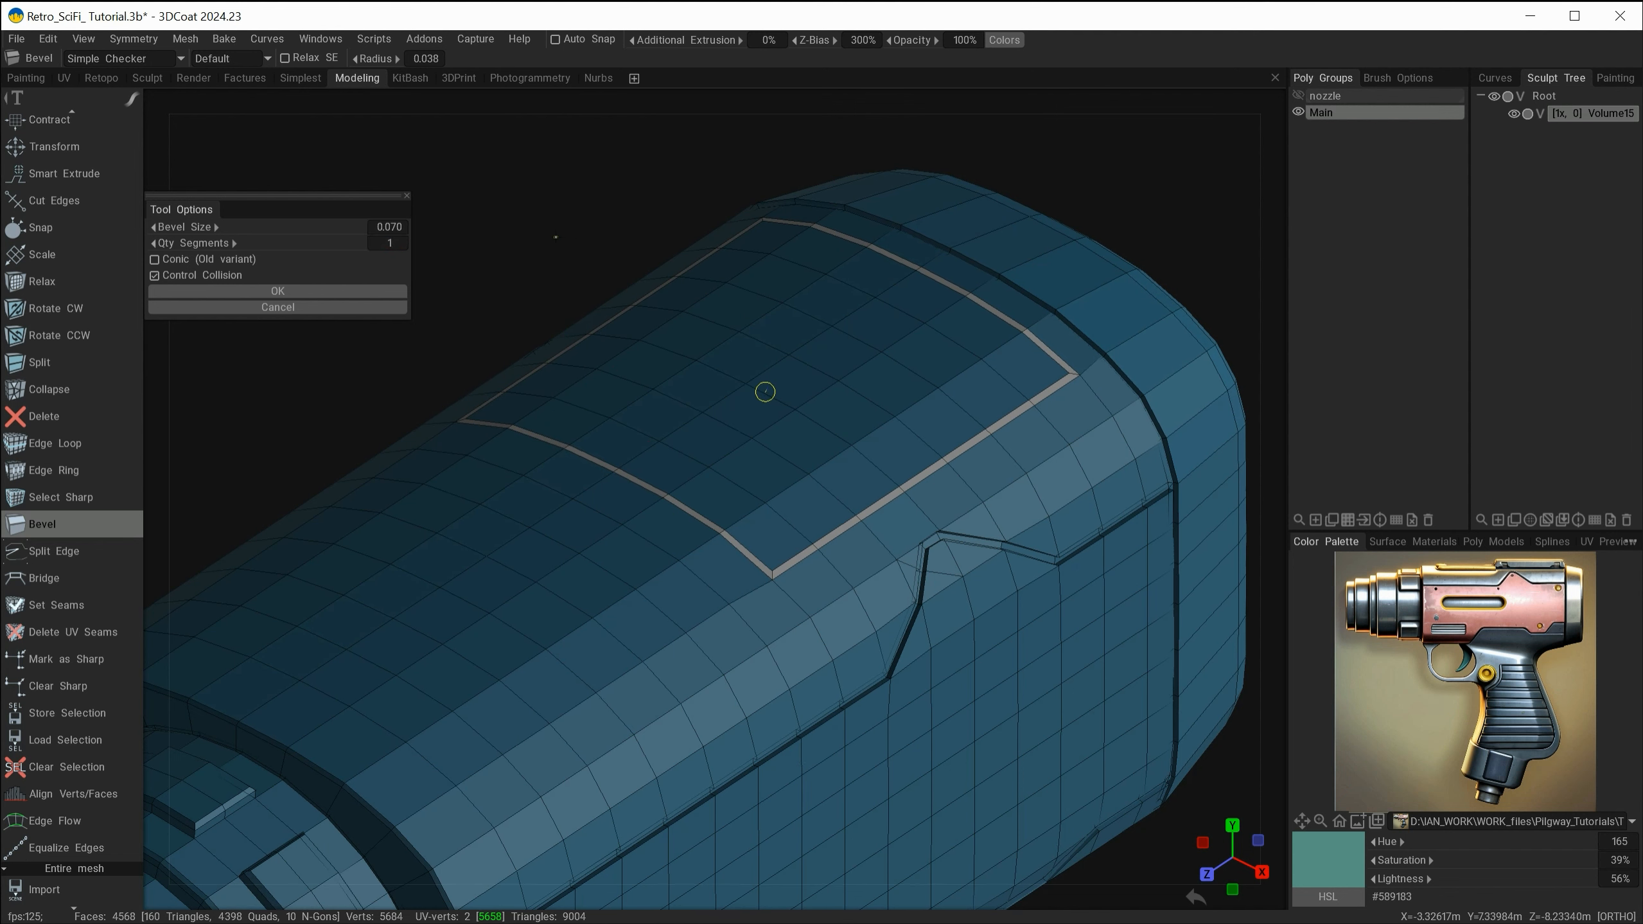
click(285, 287)
- Select the narrow beveled face loop around the panel, sink it into a groove with Smart Extrude along the normal, and drop the selection
alt+drag(712, 563, 550, 349)
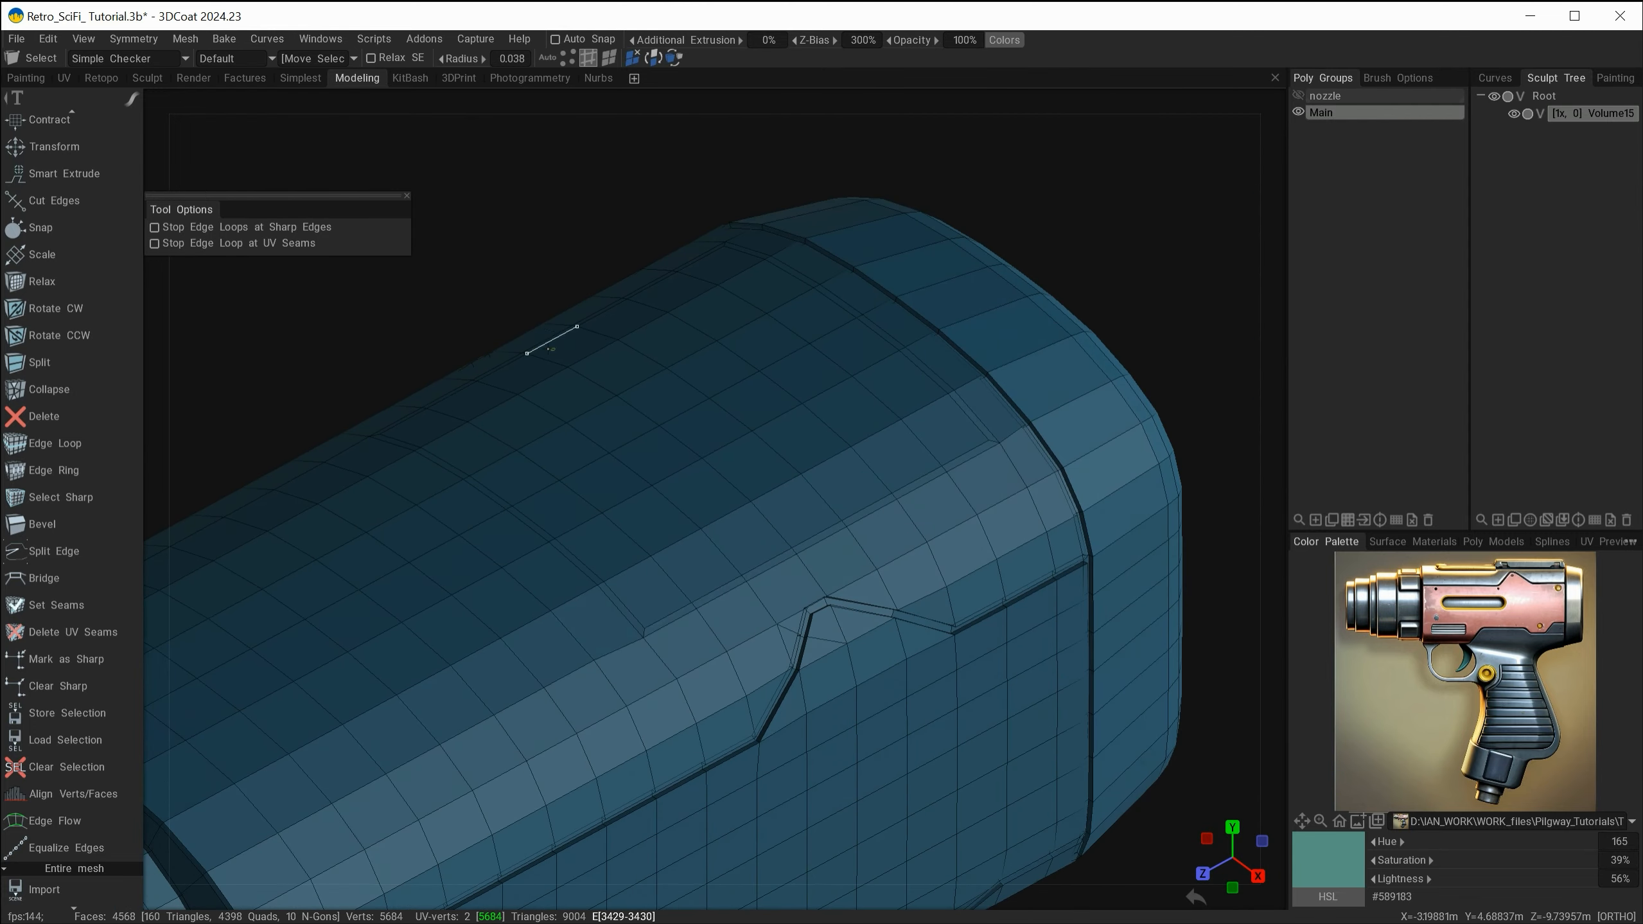
click(609, 59)
alt+click(734, 549)
key(space)
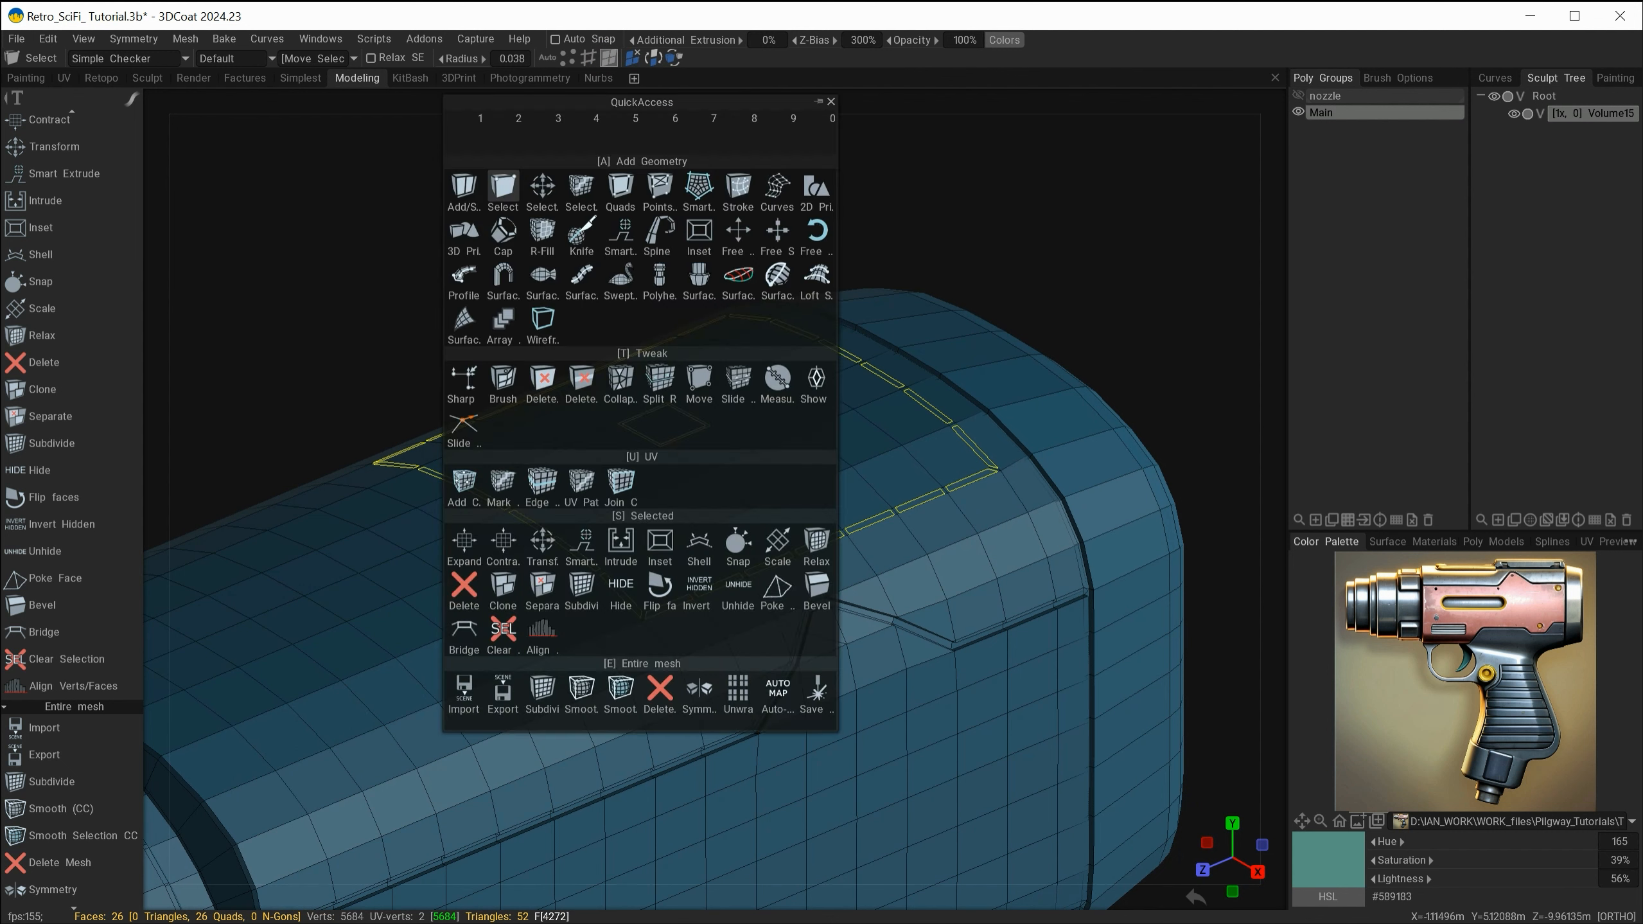
click(582, 542)
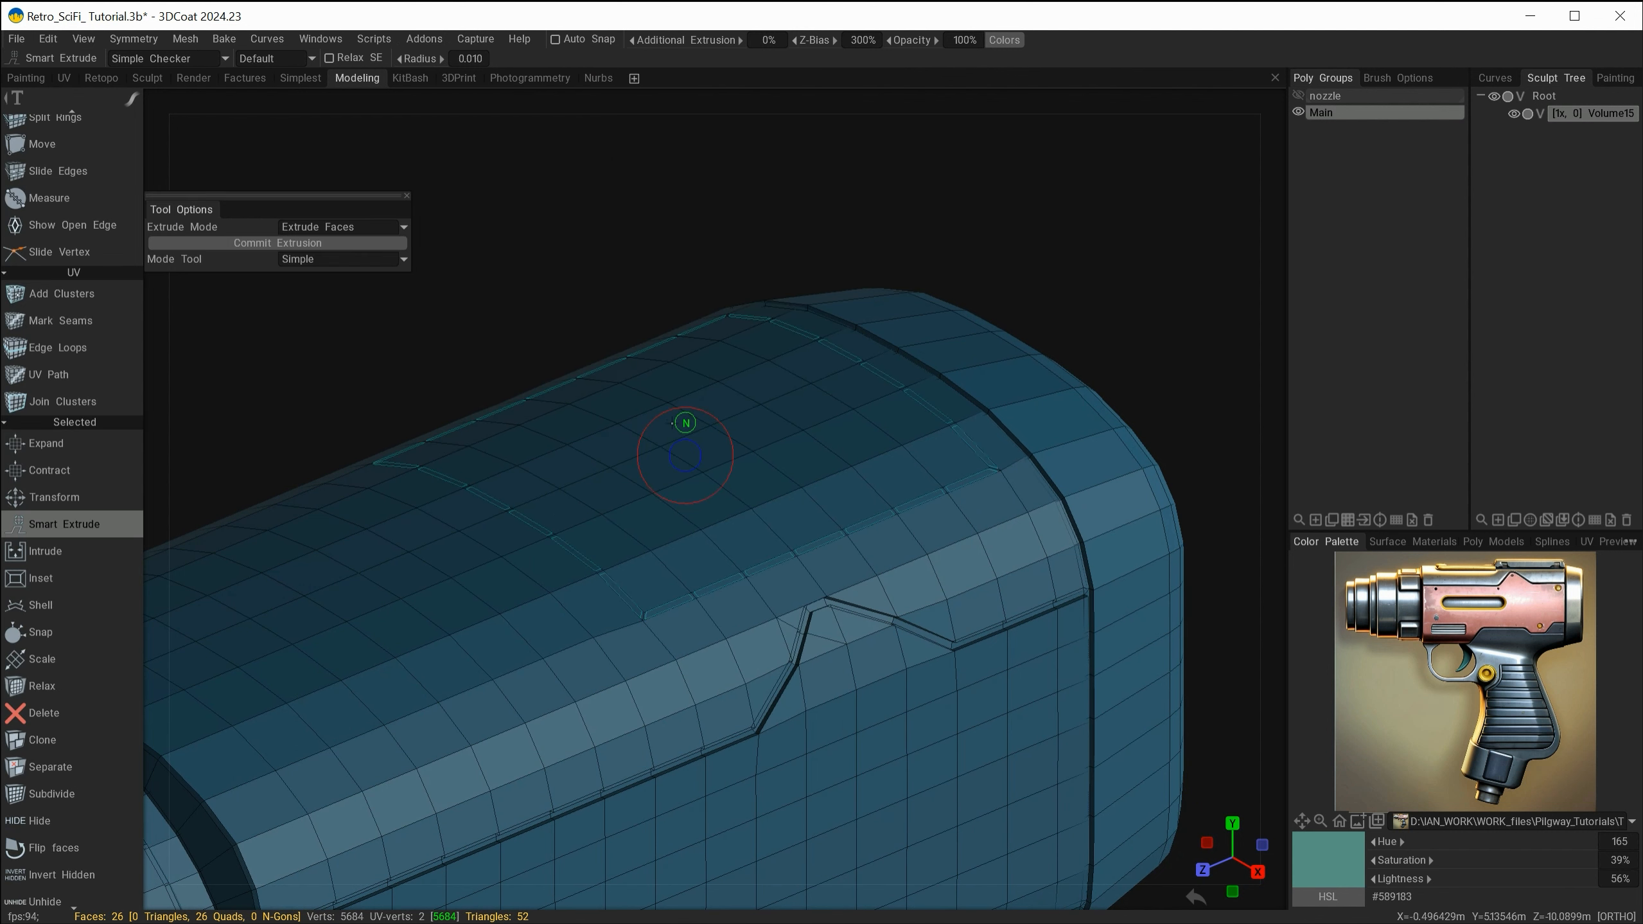
drag(688, 425, 744, 537)
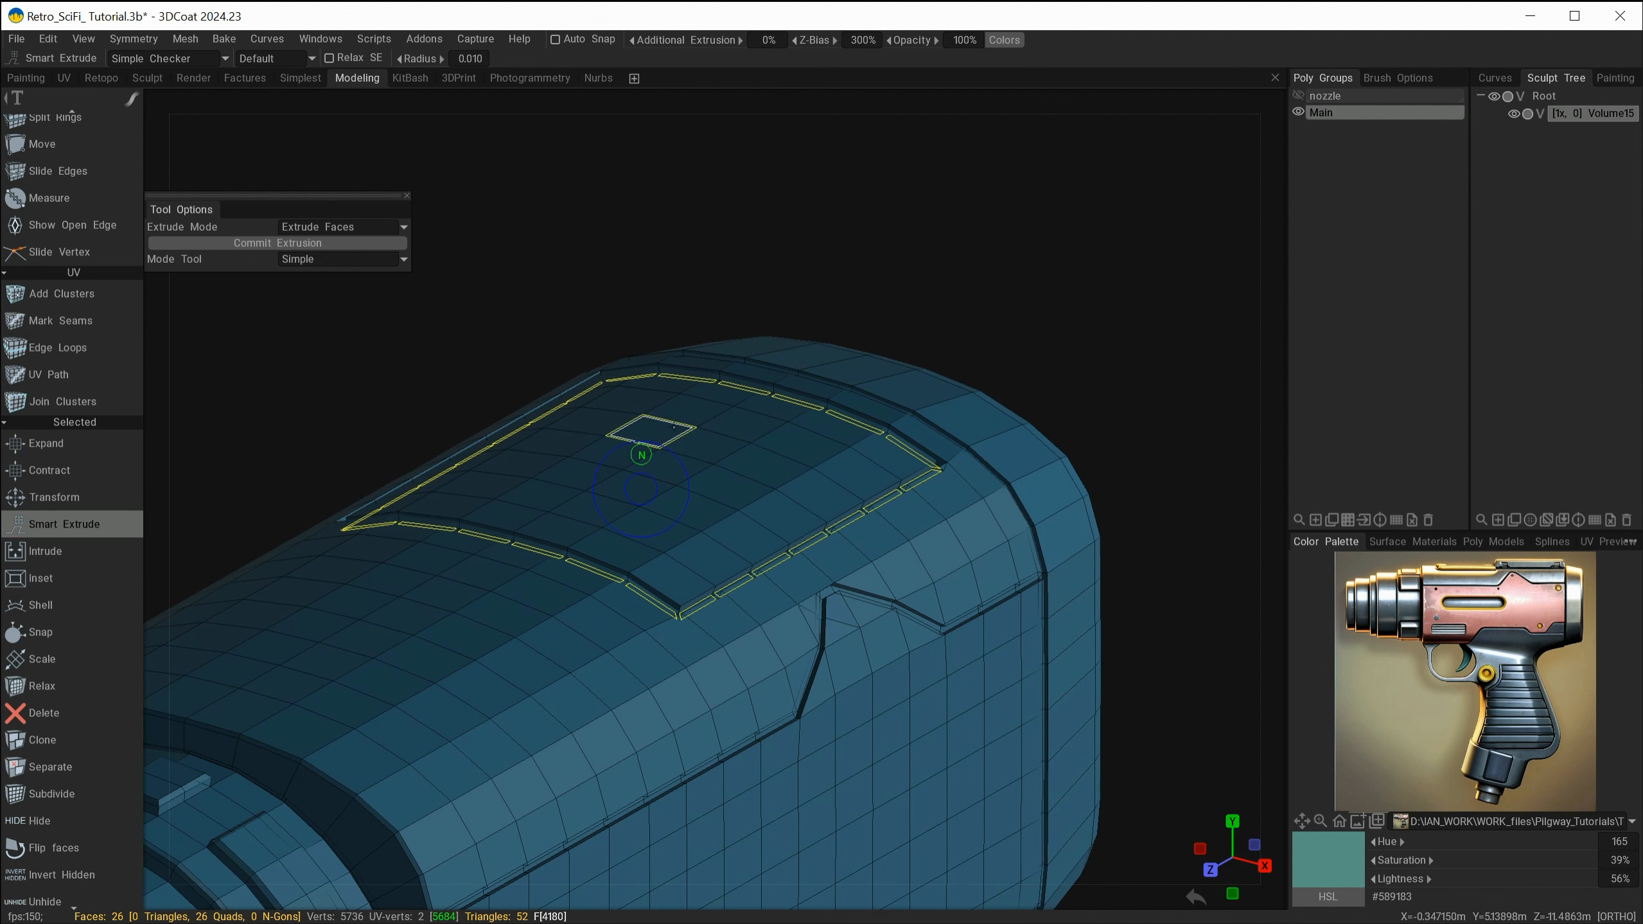
key(Escape)
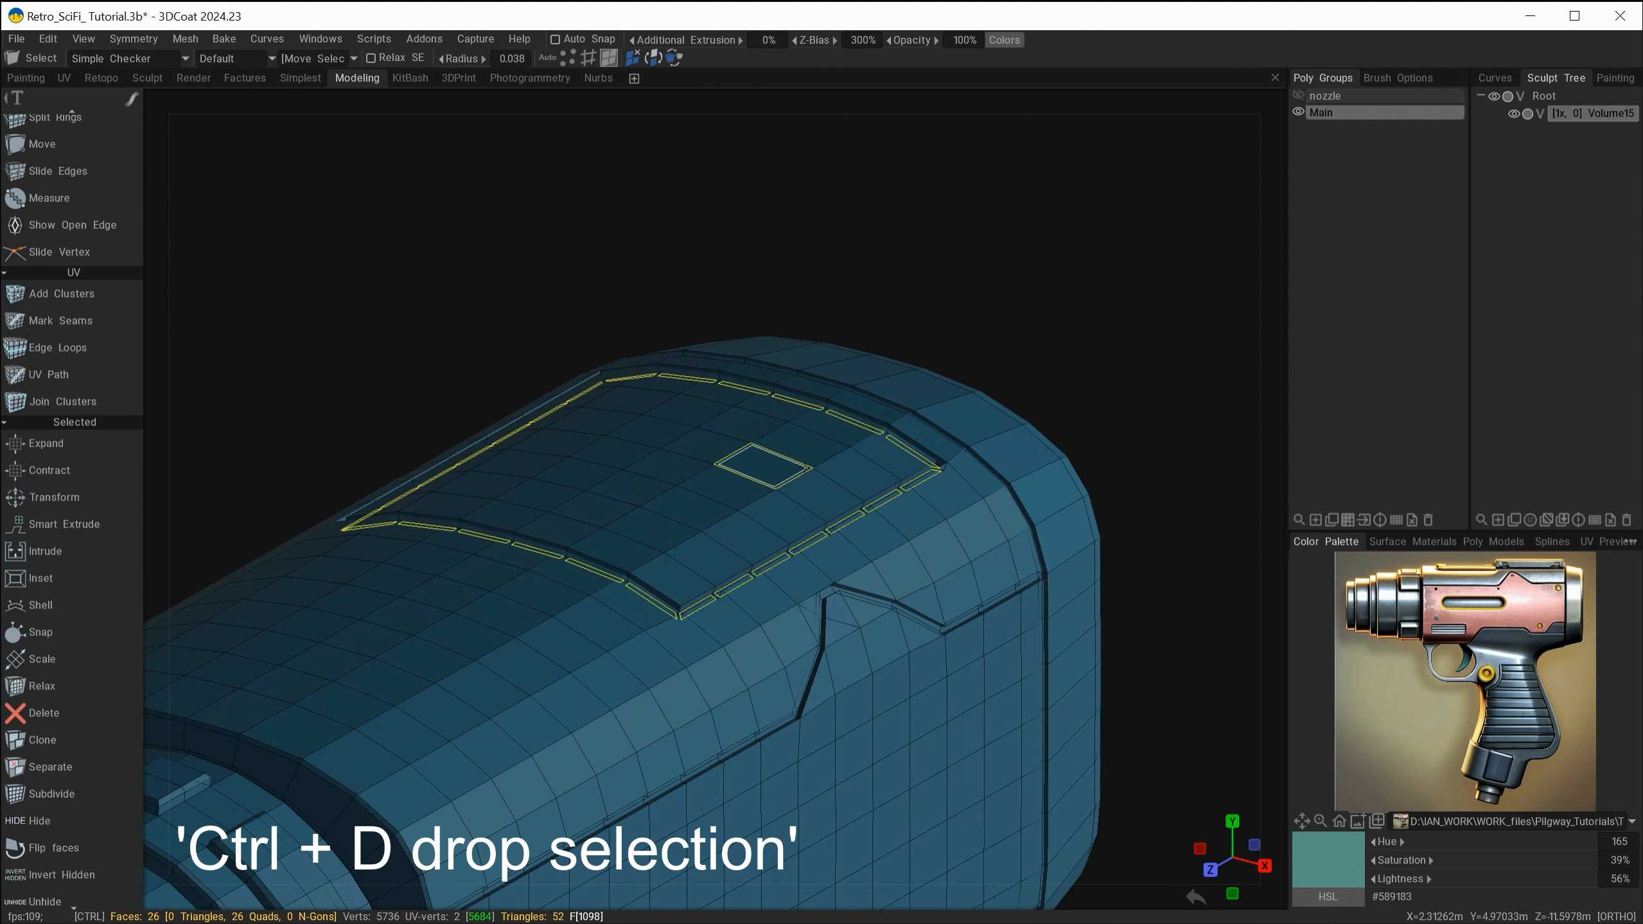
key(ctrl+d)
- Select all the faces enclosed by the groove on the top rear panel
alt+drag(820, 591, 697, 576)
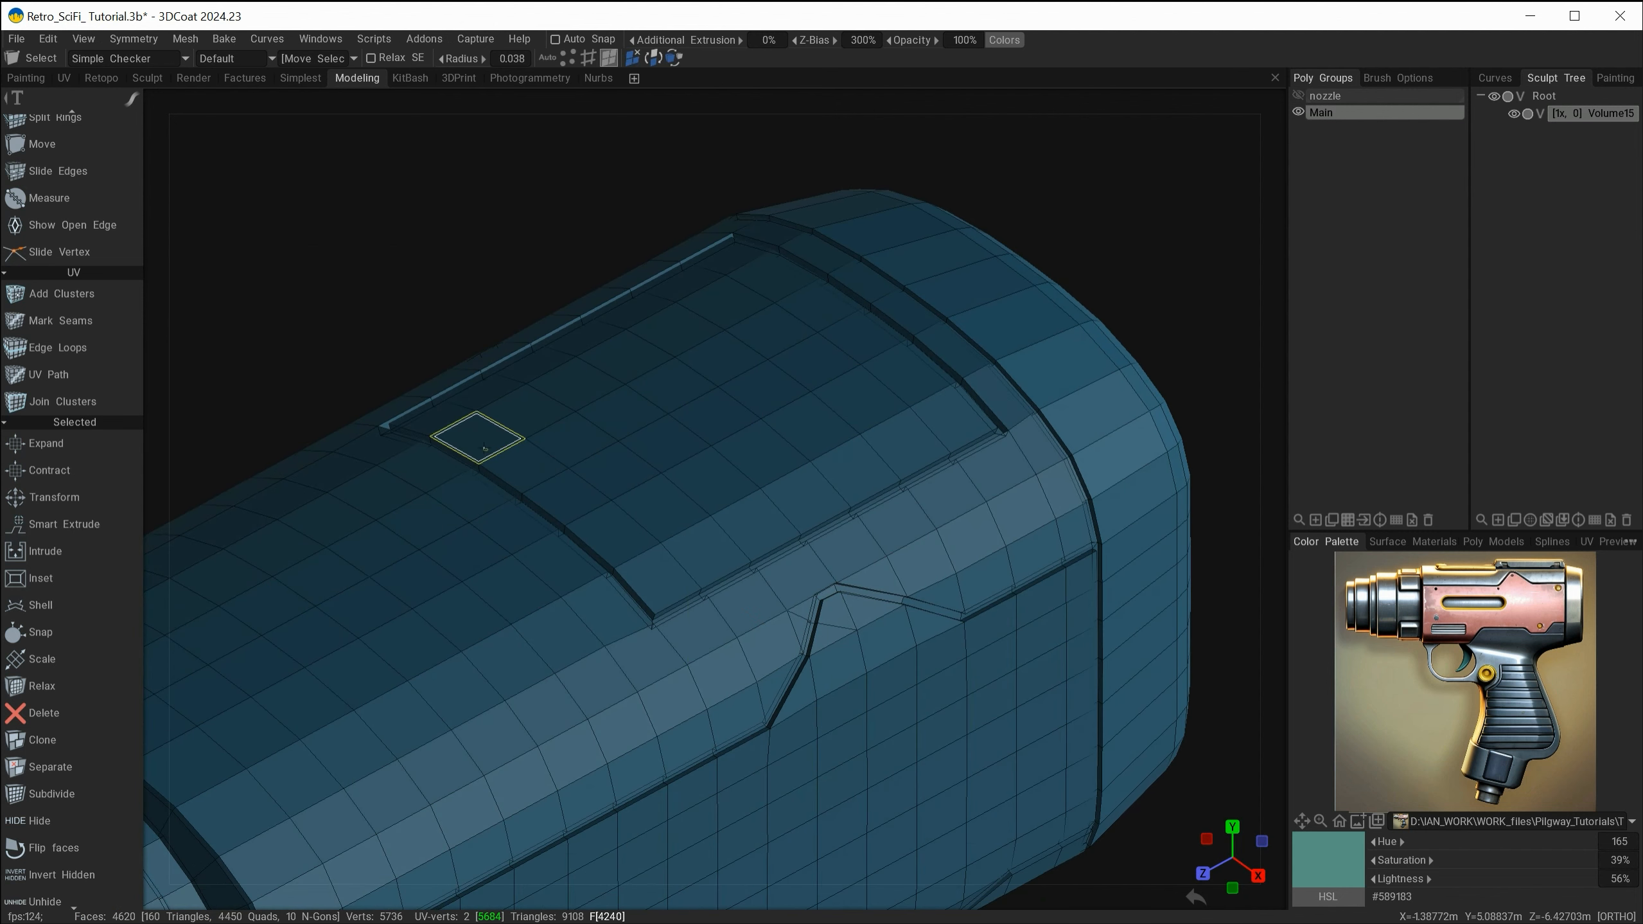
click(433, 421)
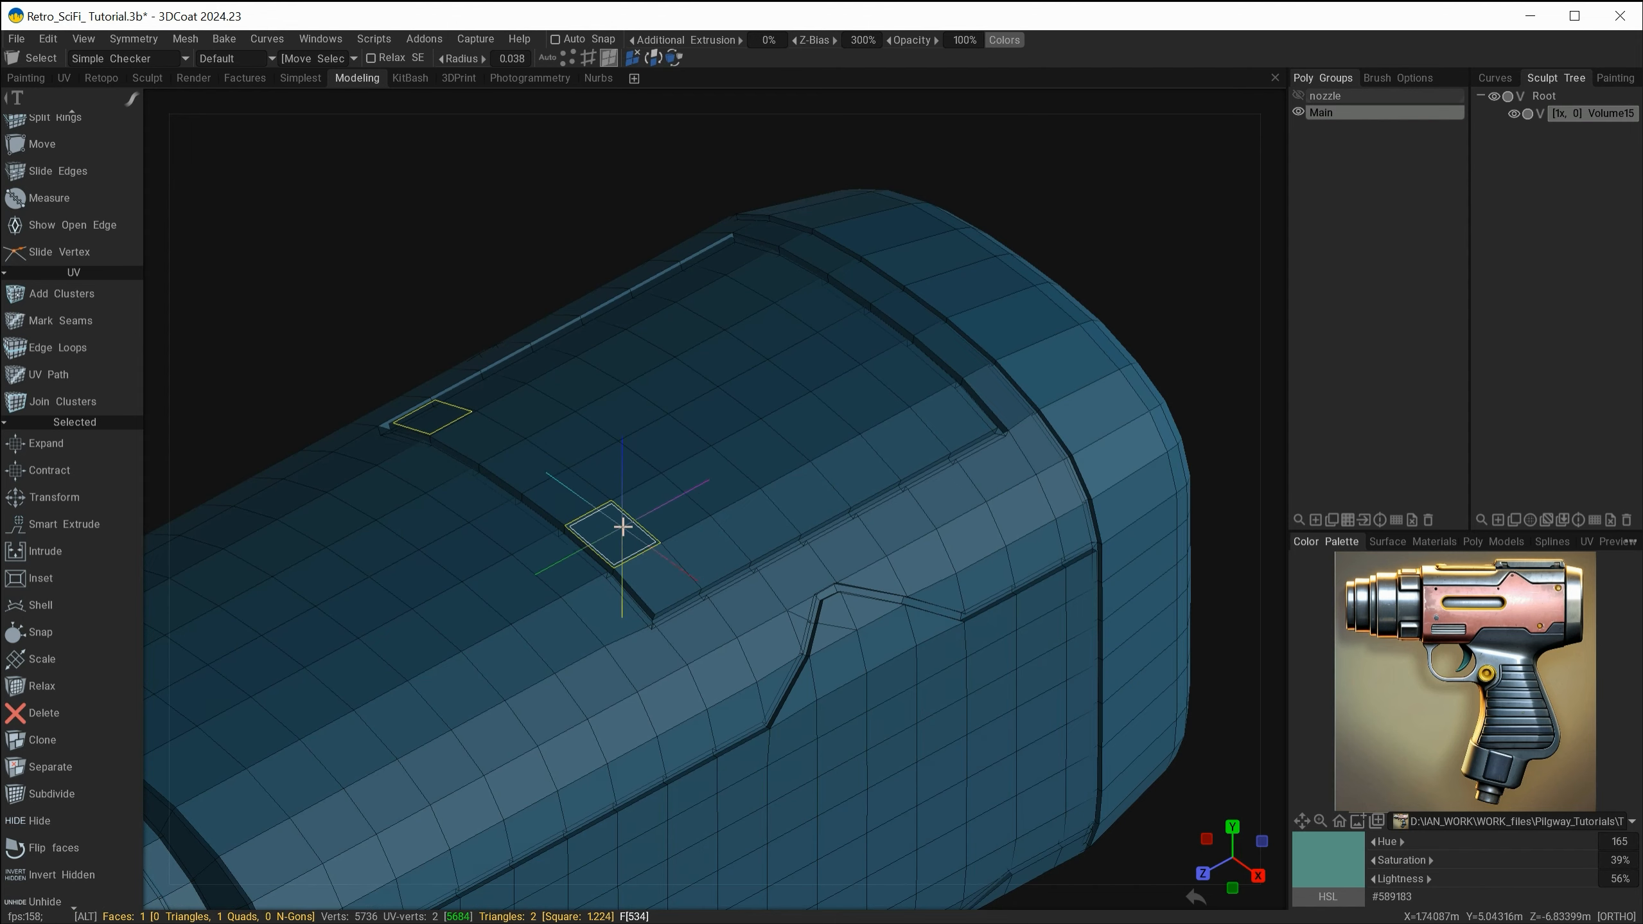
alt+drag(624, 533, 639, 551)
mouse_move(491, 443)
shift+mouse_down()
mouse_move(673, 582)
mouse_move(763, 265)
mouse_move(712, 226)
mouse_move(597, 271)
mouse_move(453, 400)
mouse_move(1006, 516)
mouse_move(877, 505)
mouse_move(917, 513)
mouse_move(927, 480)
mouse_move(899, 497)
shift+mouse_up()
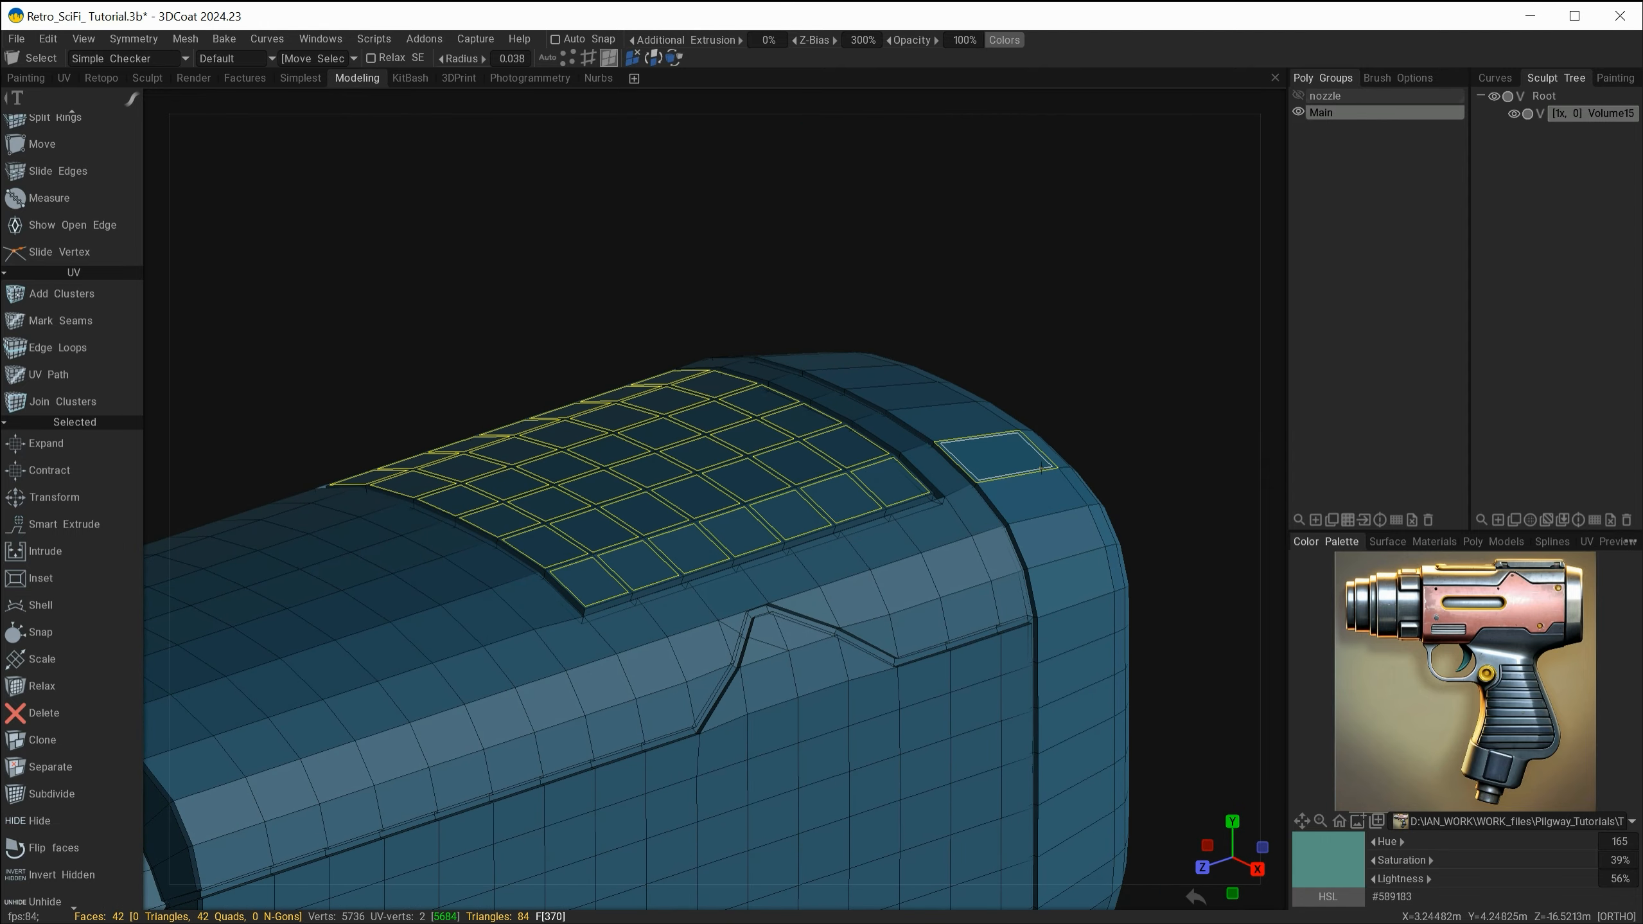
- Extrude the panel faces upward with Transform and Commit Extrusion to a Y position of about 5.287
alt+drag(1033, 423, 1053, 393)
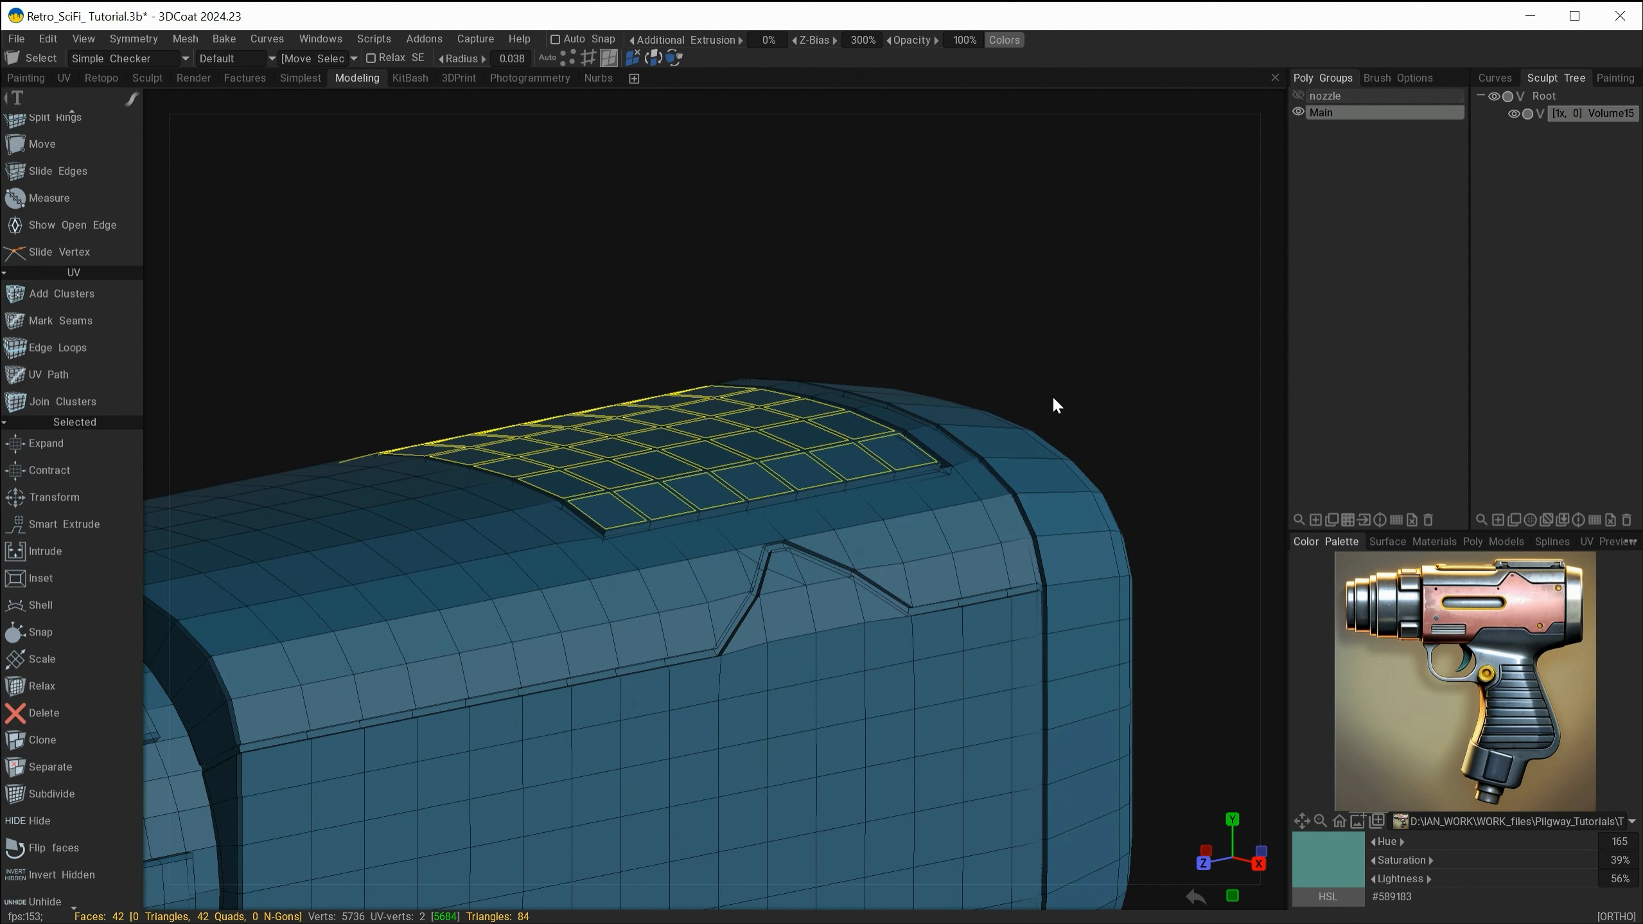
key(space)
click(952, 534)
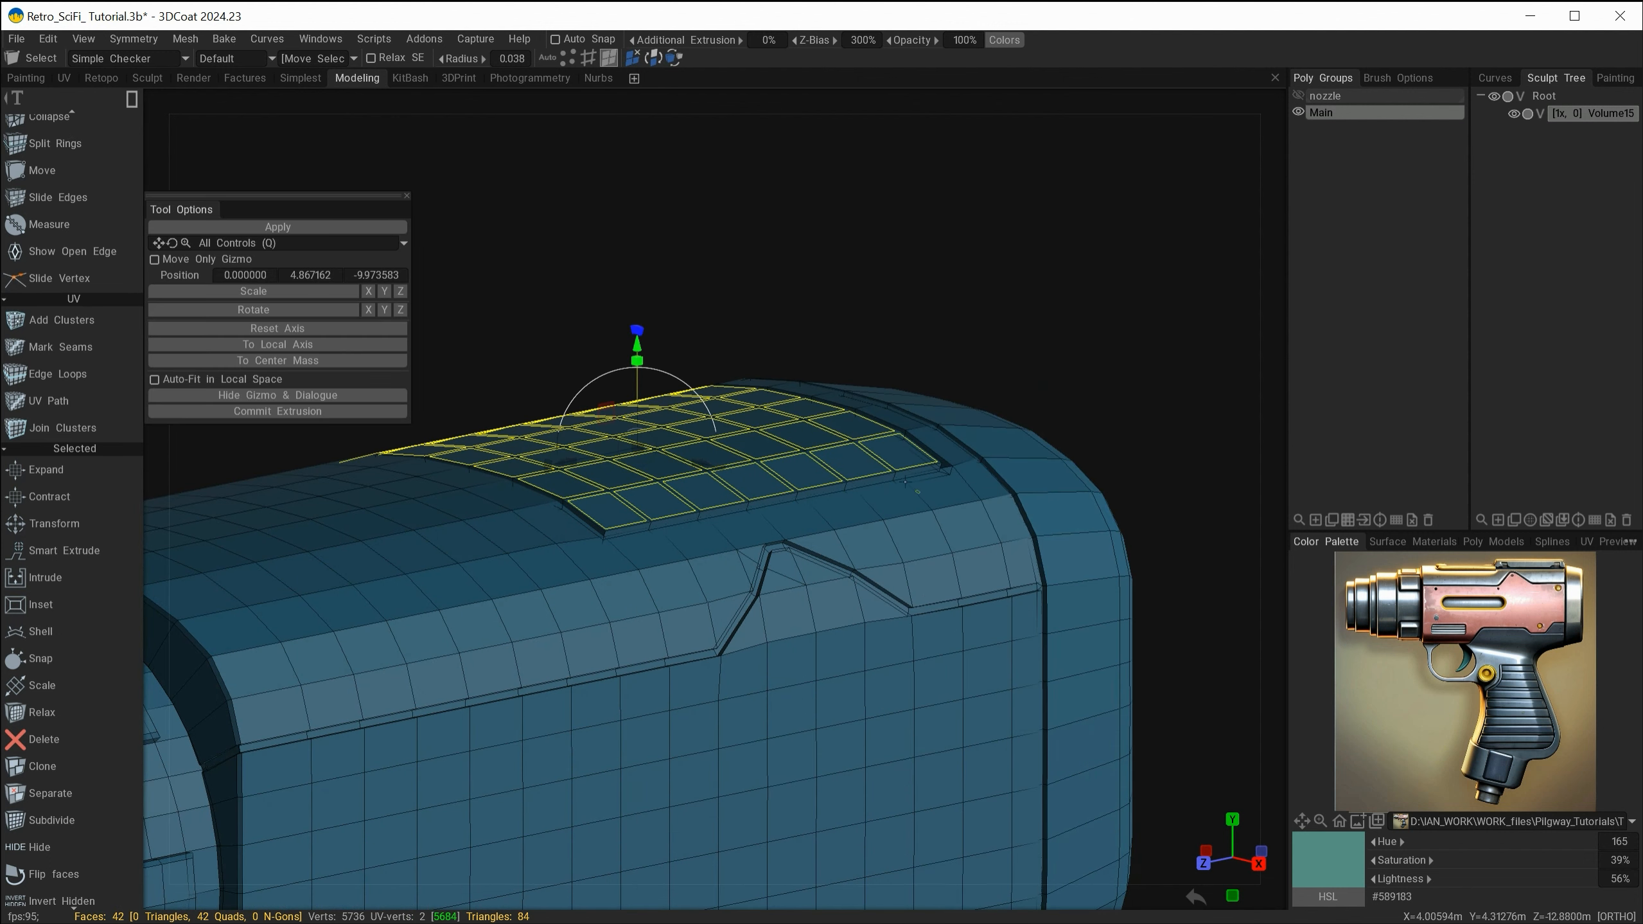
click(293, 414)
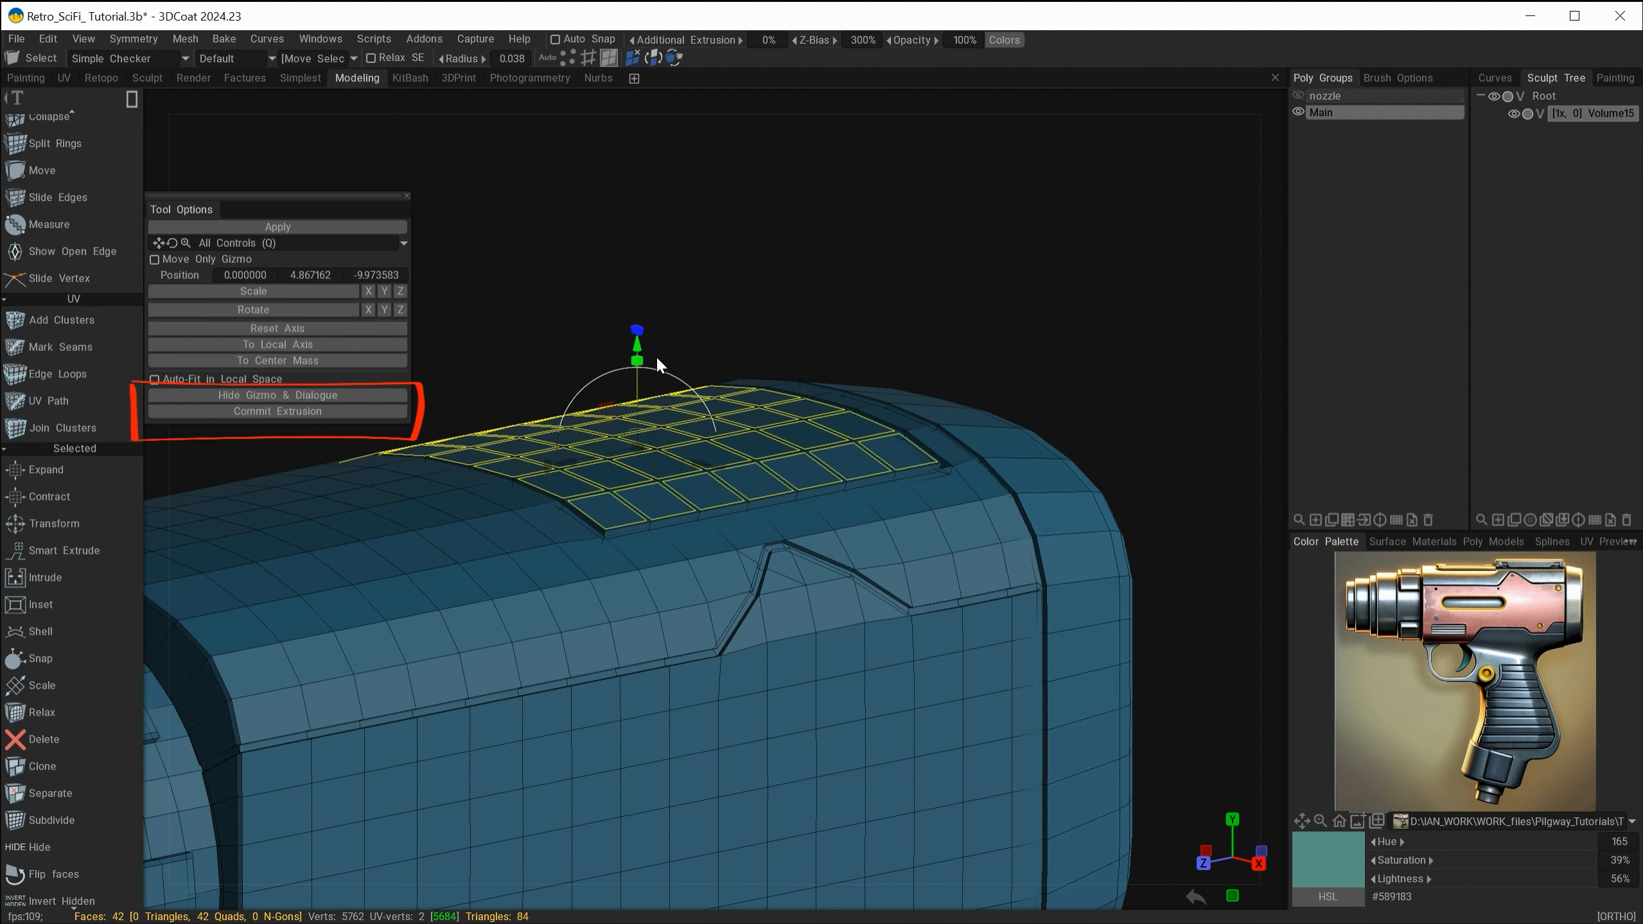
drag(639, 351, 638, 324)
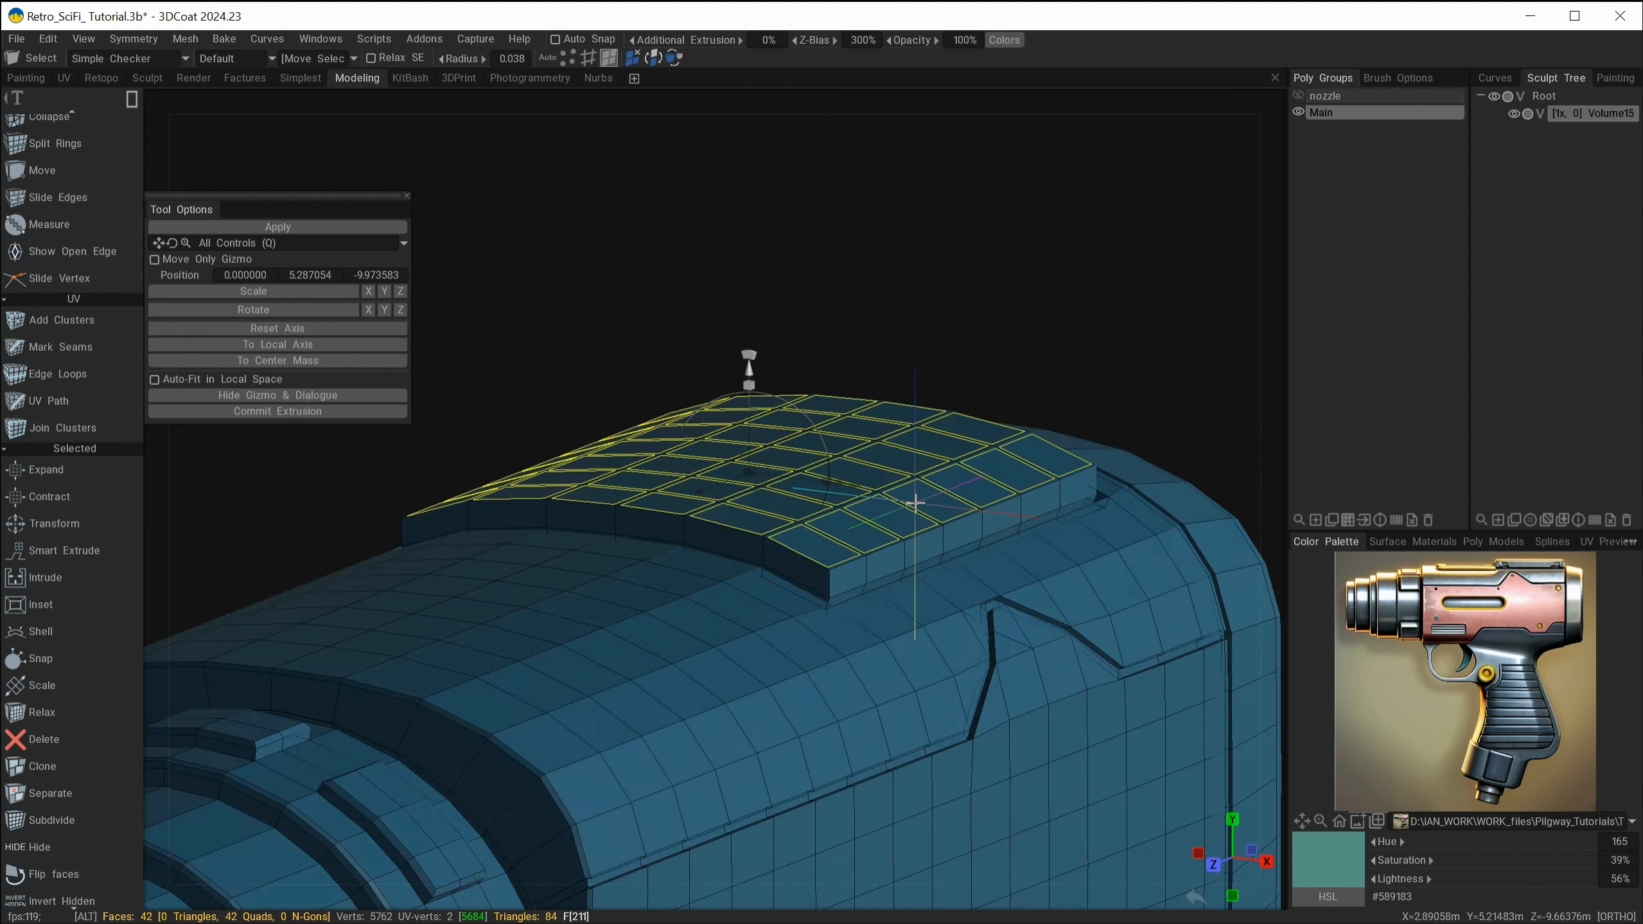
- Flatten the raised panel's curved top faces into a level plane at a Y position of about 5.259 and leave Transform
mouse_move(918, 503)
alt+mouse_down()
mouse_move(1013, 503)
mouse_move(950, 537)
alt+mouse_up()
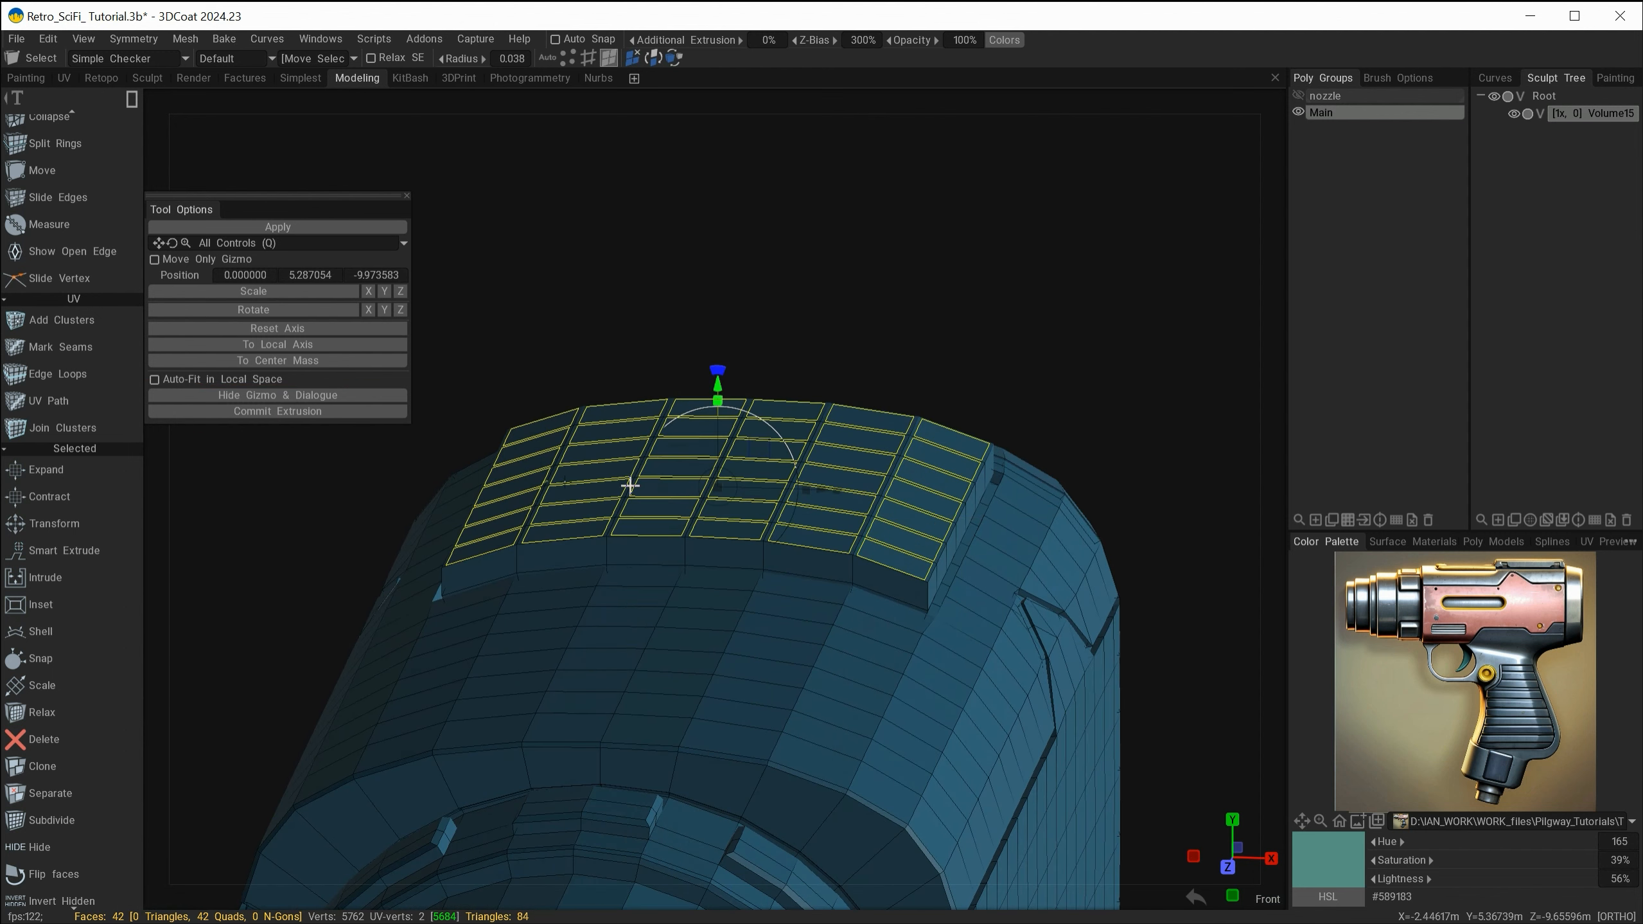
alt+drag(630, 485, 738, 495)
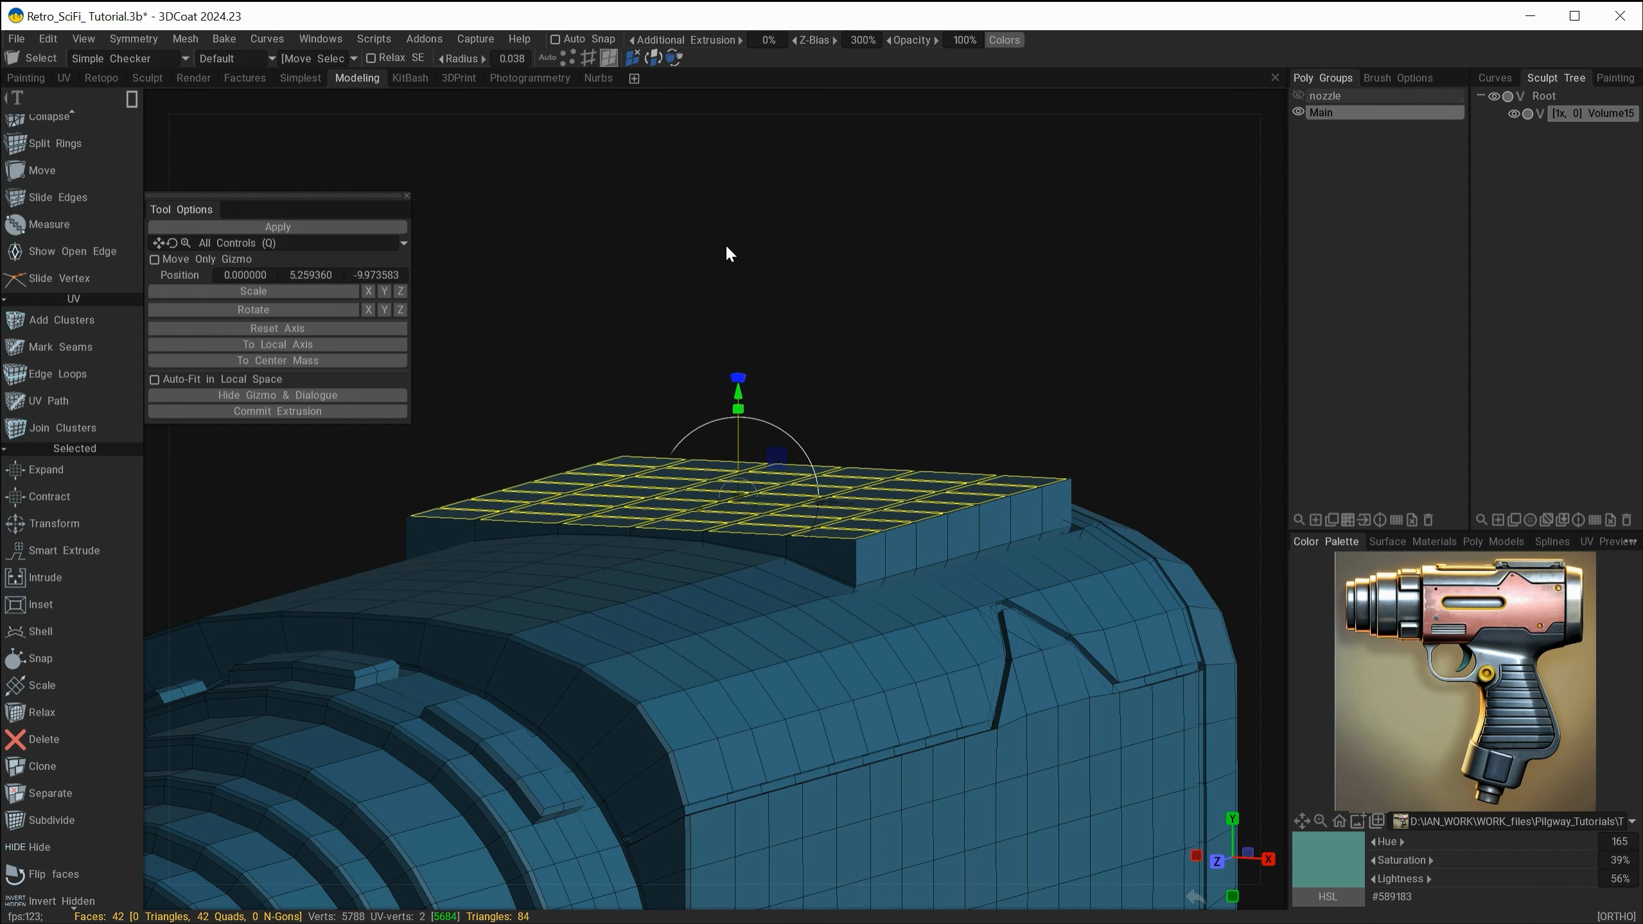
key(Escape)
- Activate Transform again on the flattened top faces of the raised panel
alt+drag(941, 396, 828, 430)
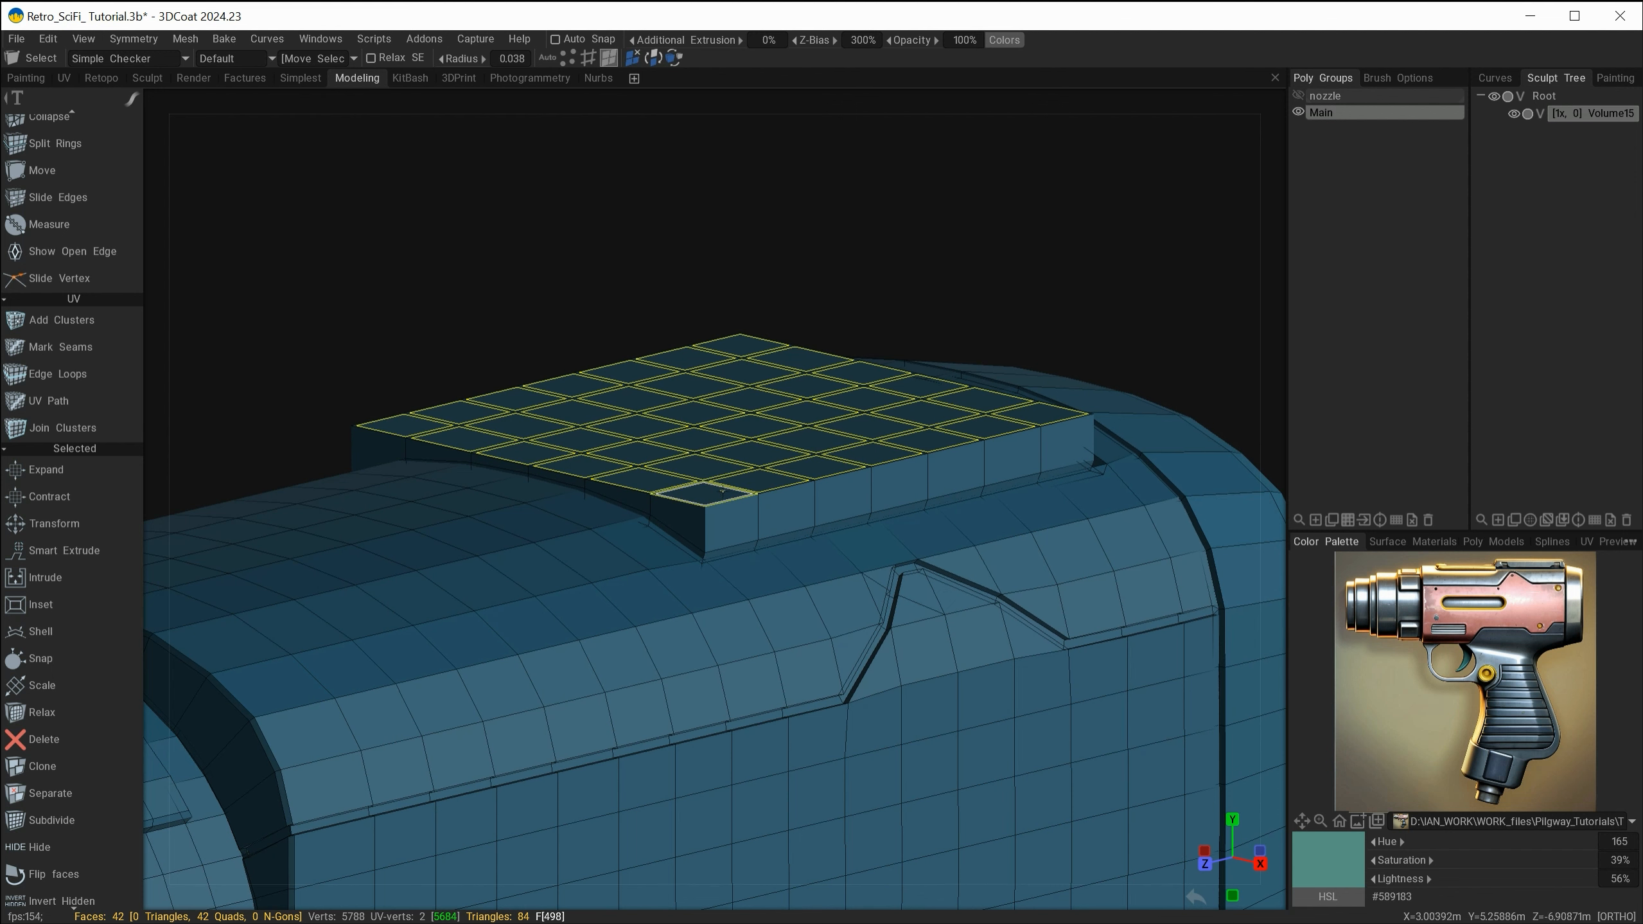
key(space)
click(452, 640)
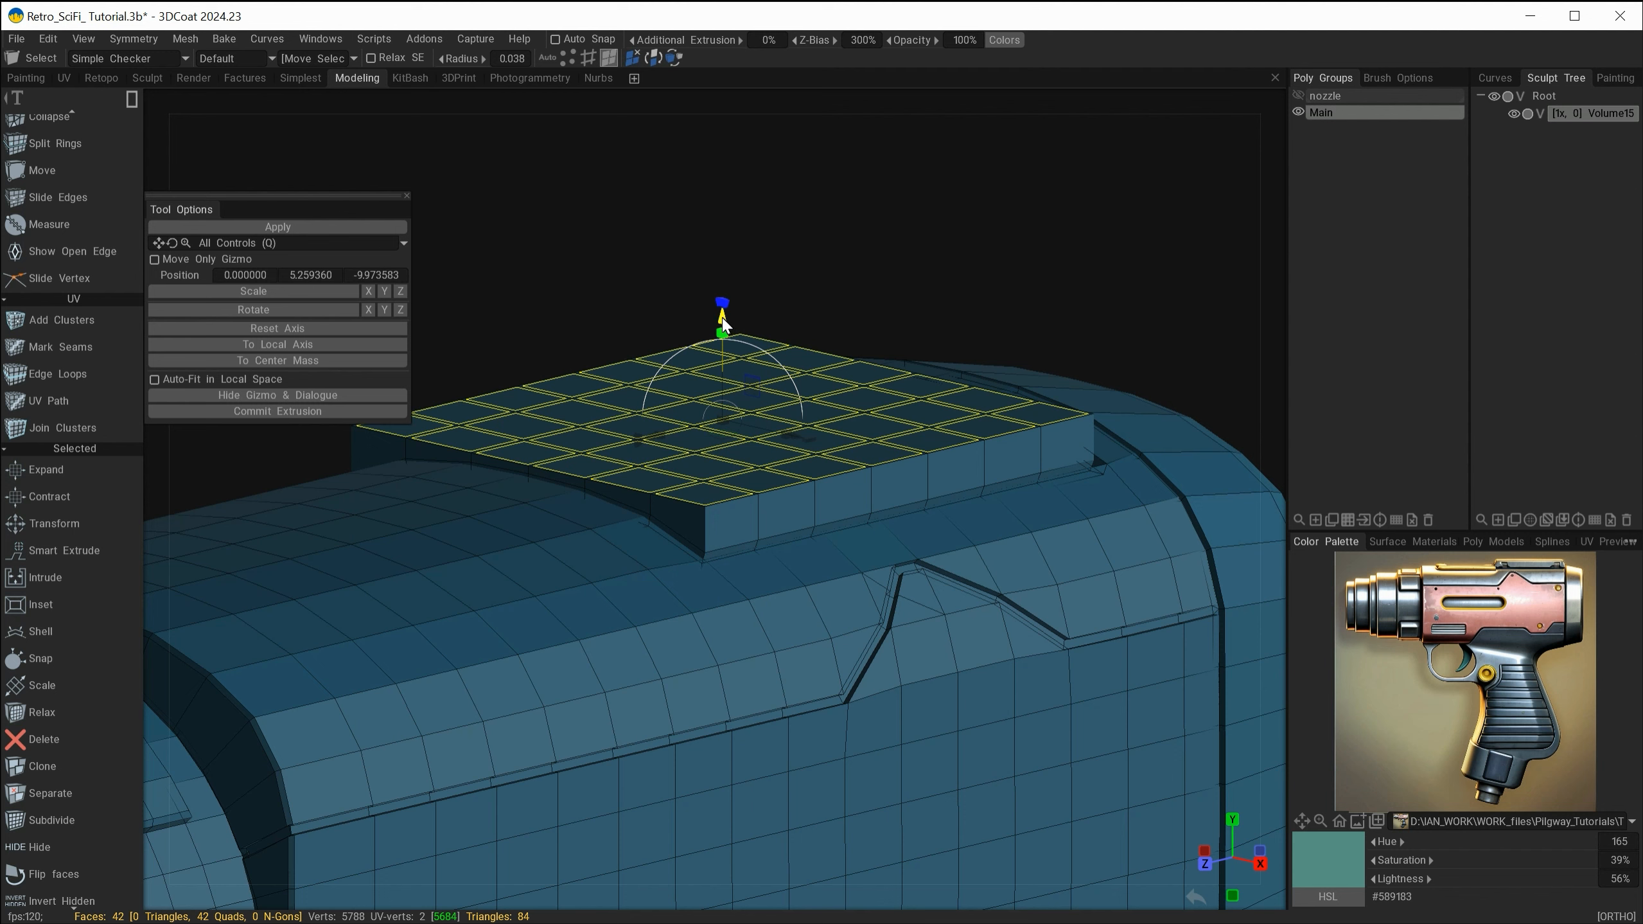
- Raise the selected top faces of the block on the gun body to a height of about 5.45 and clear the selection
drag(721, 317, 739, 302)
alt+drag(831, 543, 835, 524)
alt+drag(679, 555, 696, 566)
alt+right_drag(696, 568, 770, 582)
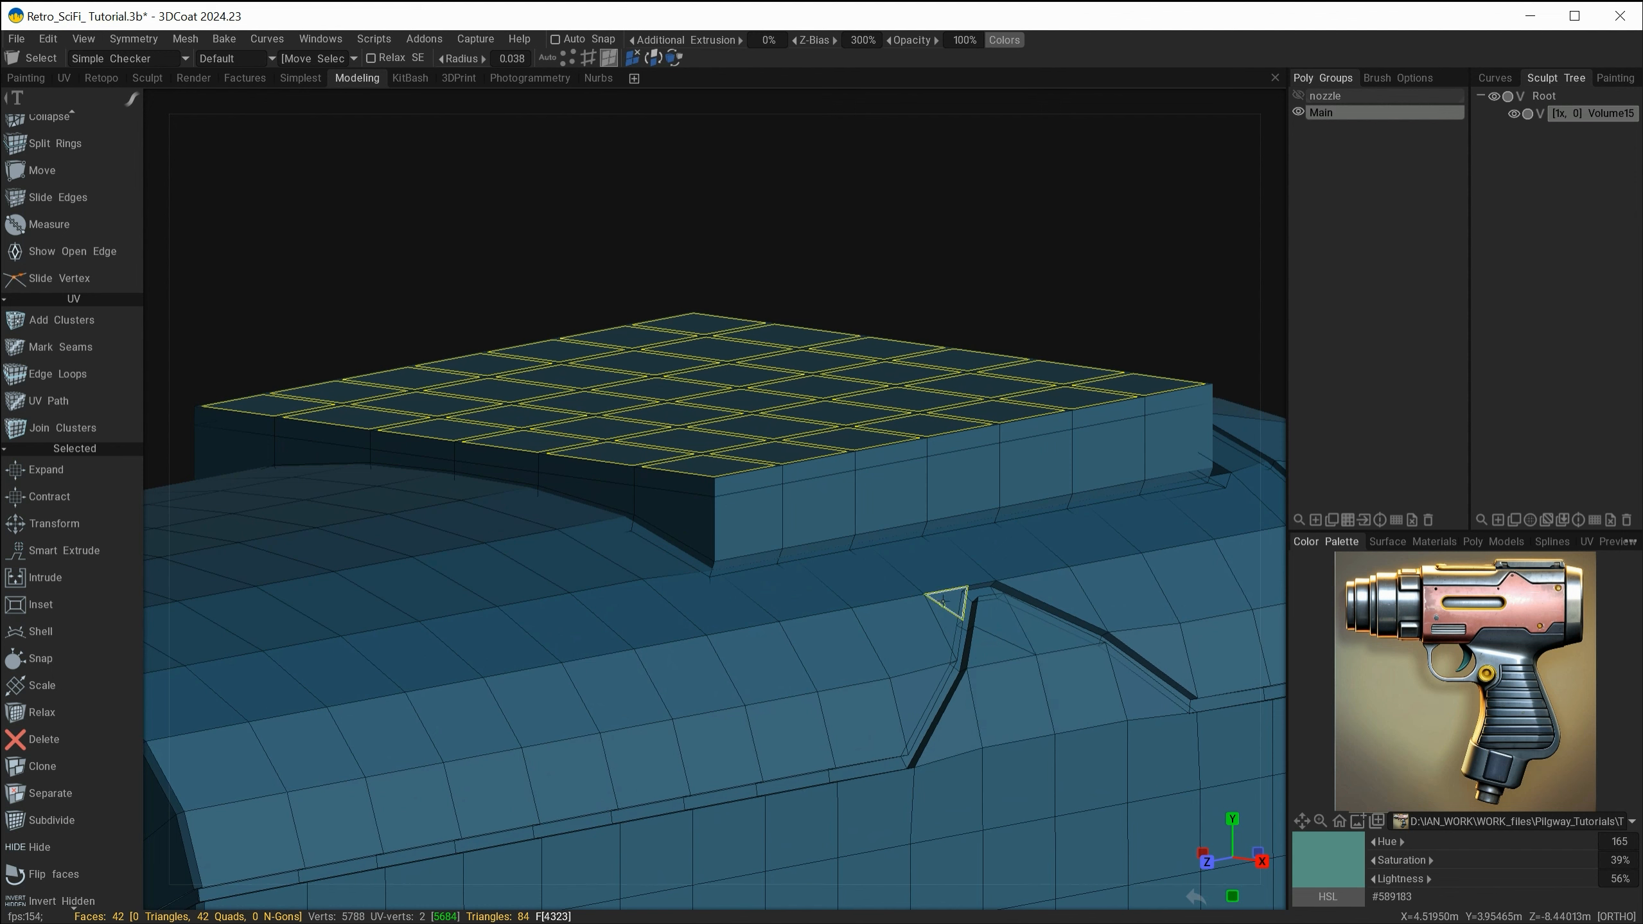
key(ctrl+d)
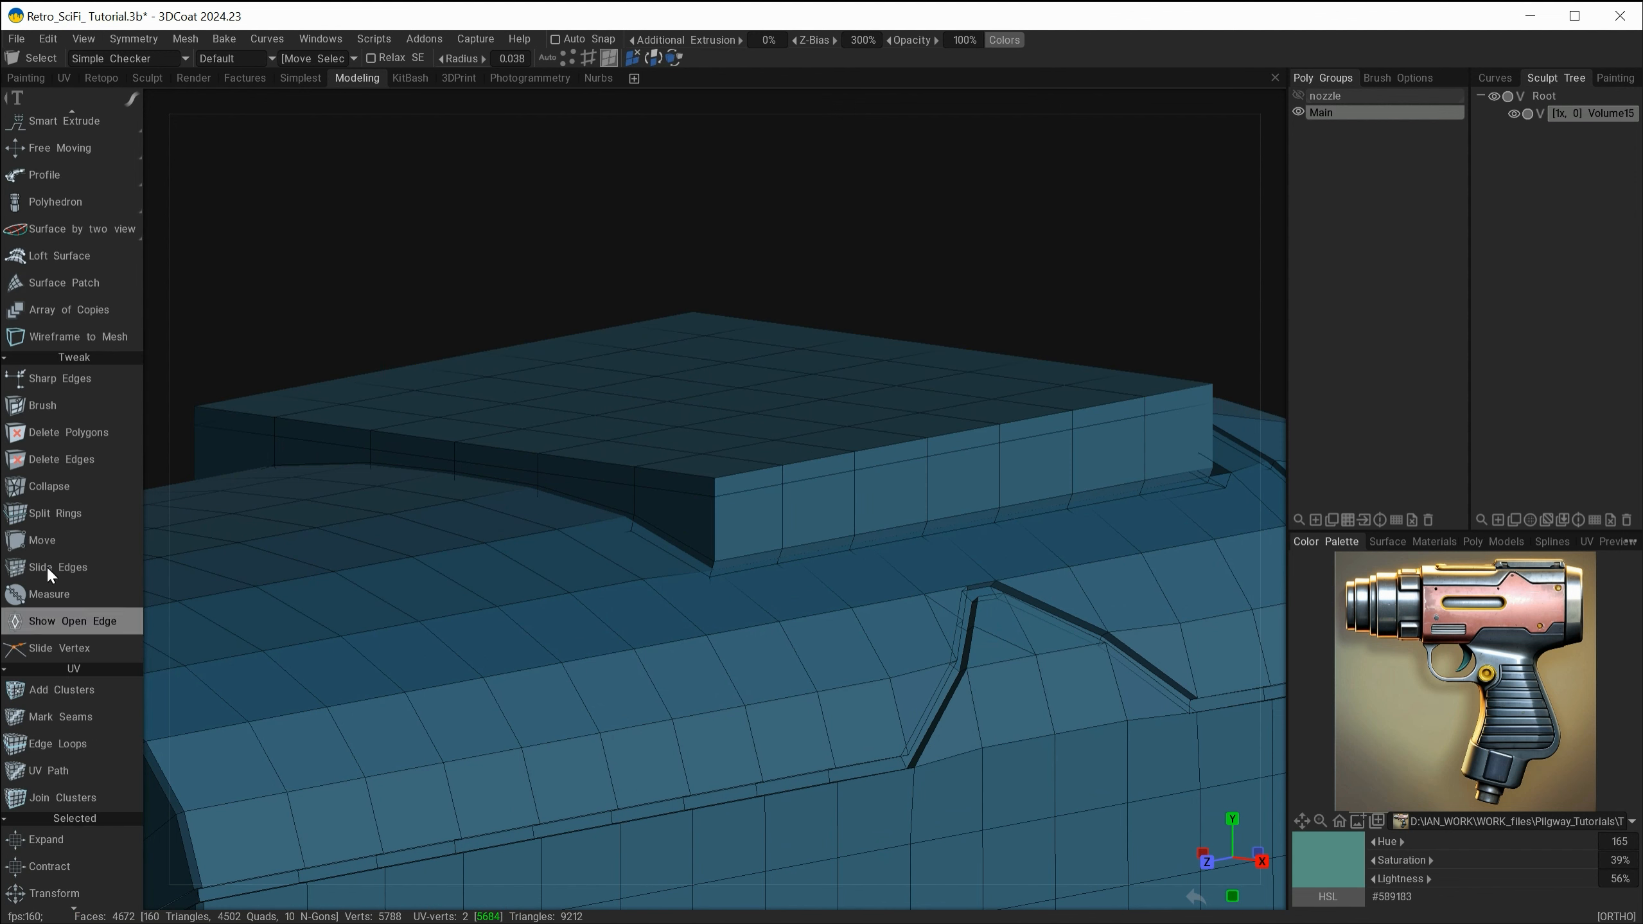
- Delete the horizontal edge loop running around the raised block's side walls
click(32, 460)
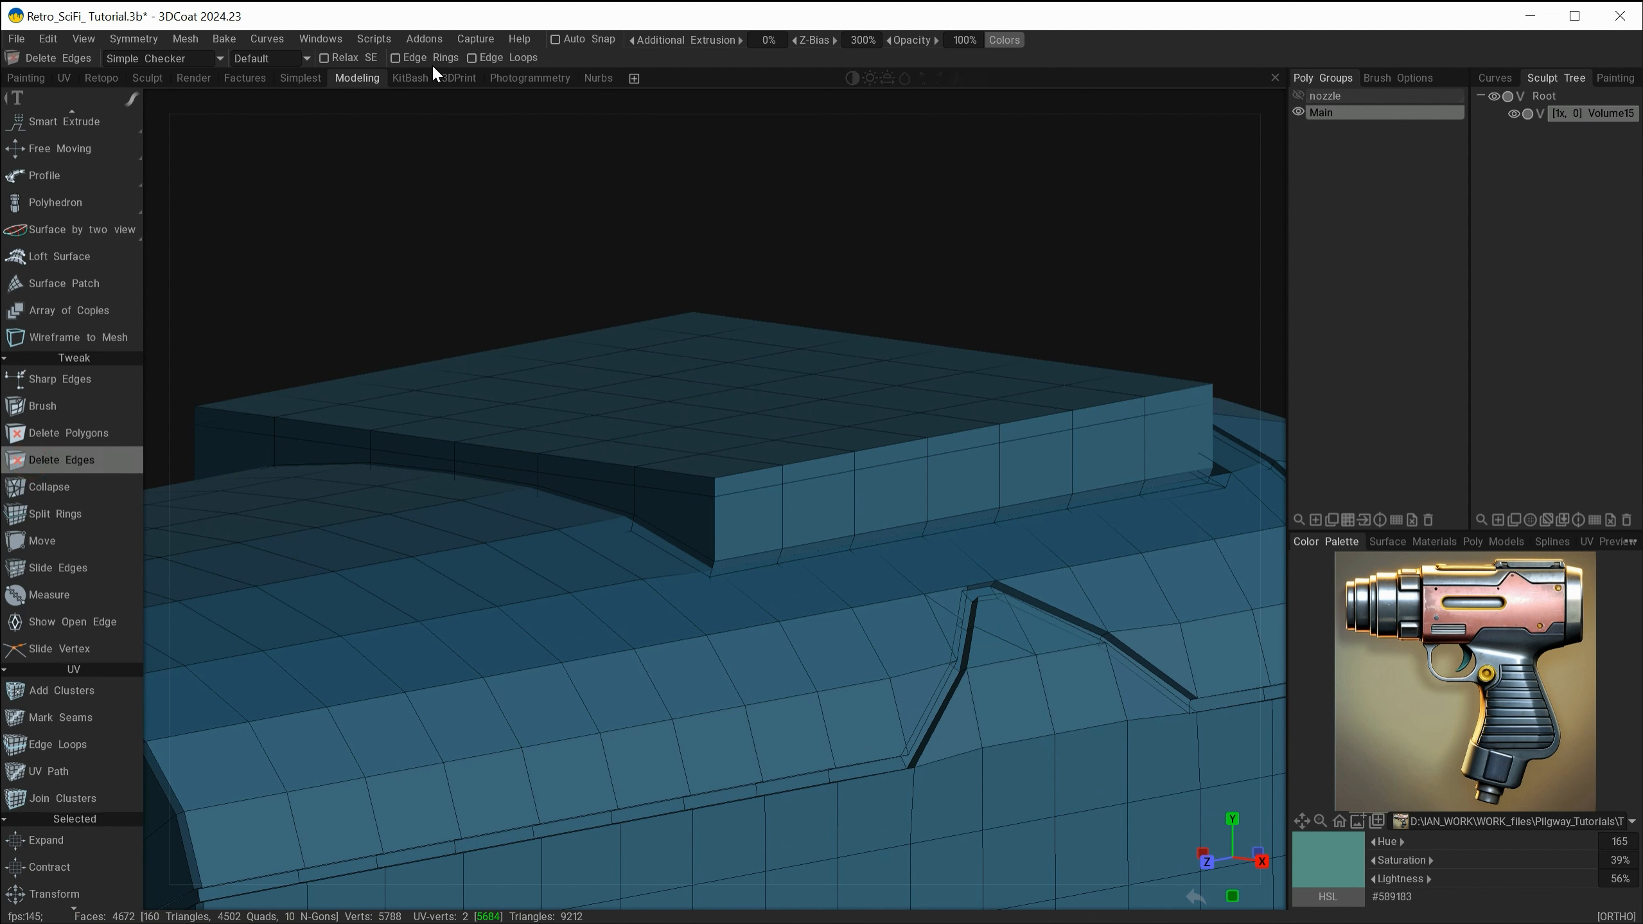
click(752, 495)
mouse_move(752, 494)
alt+mouse_down()
mouse_move(752, 653)
mouse_move(812, 647)
mouse_move(841, 622)
mouse_move(690, 558)
mouse_move(605, 569)
mouse_move(784, 568)
alt+mouse_up()
alt+middle_drag(784, 568, 663, 582)
alt+right_drag(646, 582, 708, 615)
alt+drag(725, 612, 782, 635)
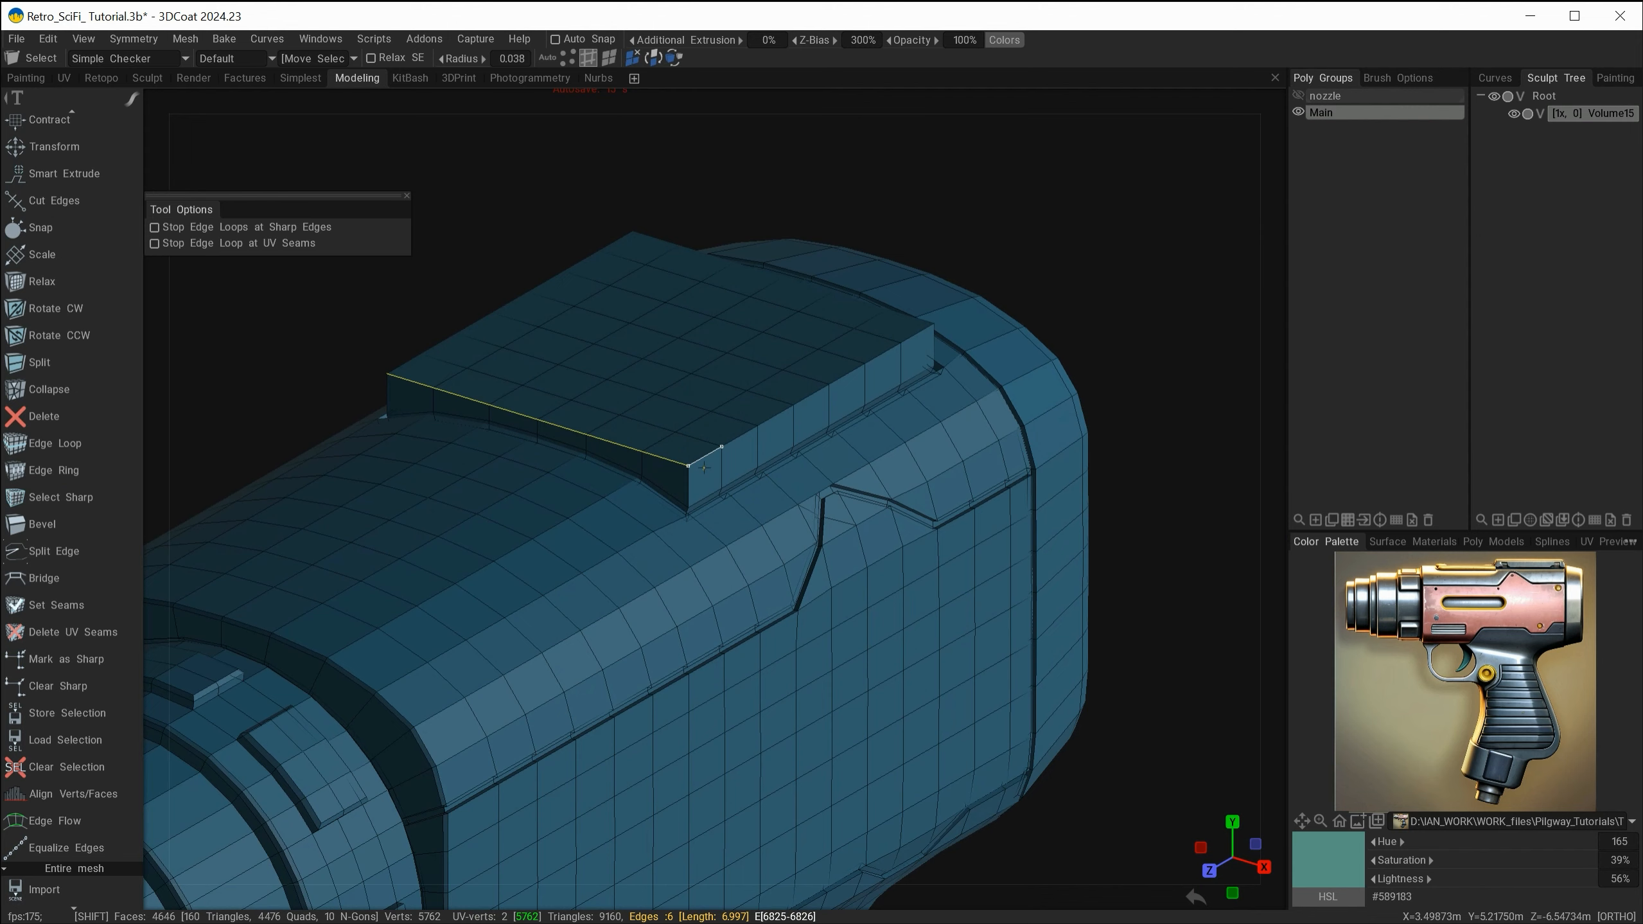
- Select the complete outer edge loop around the raised block's top face, covering all four sides
click(716, 395)
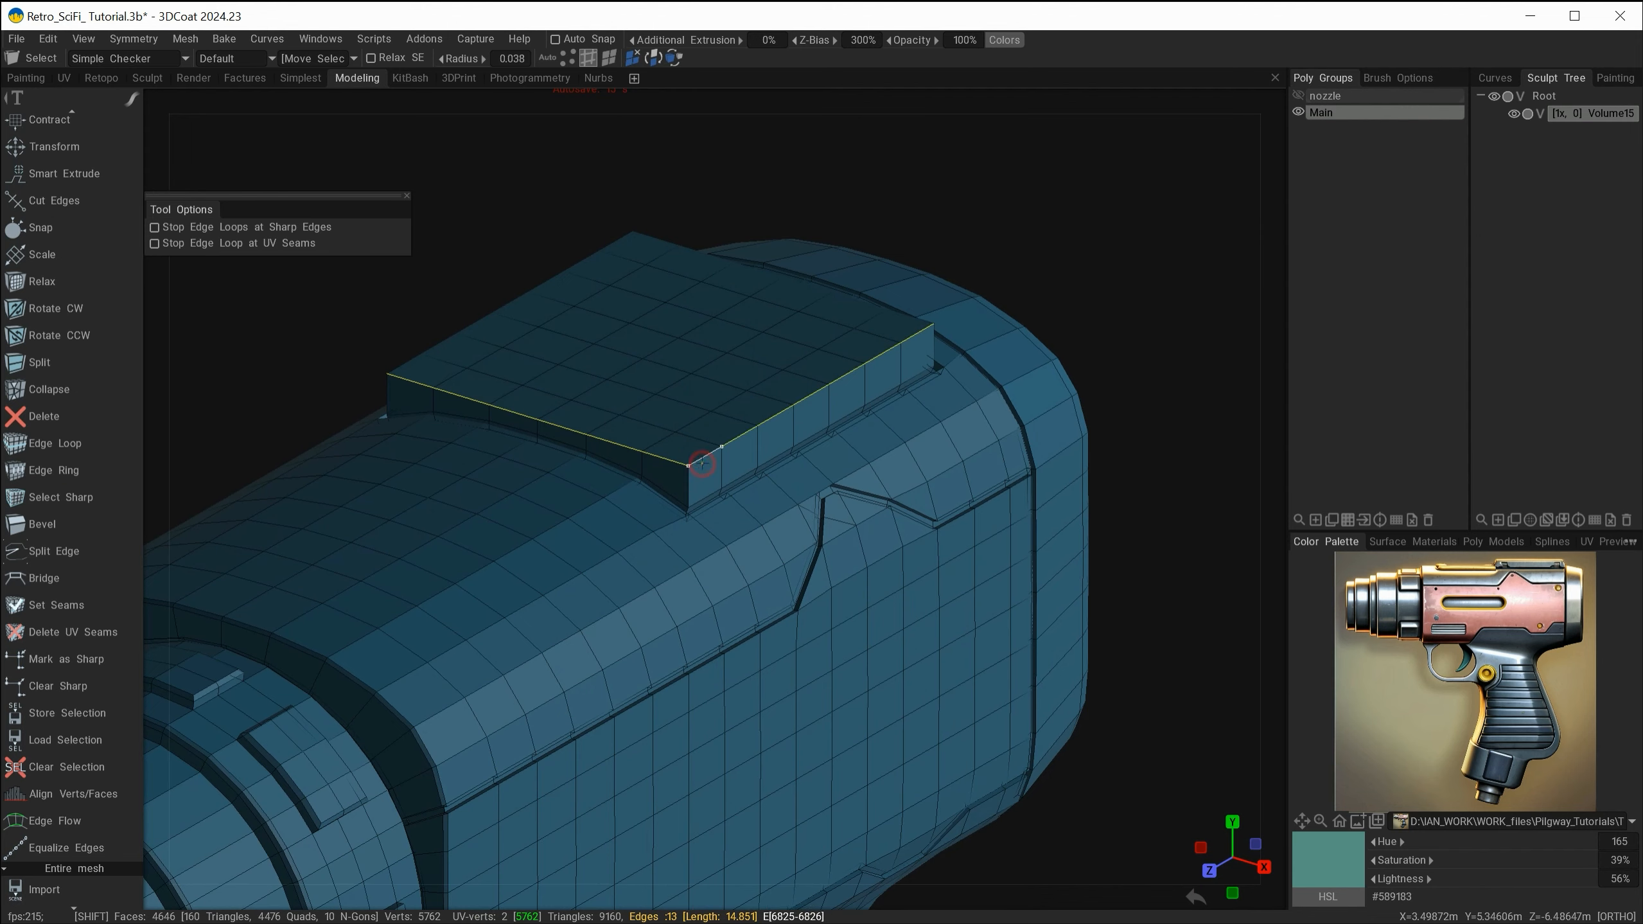
alt+drag(715, 389, 921, 405)
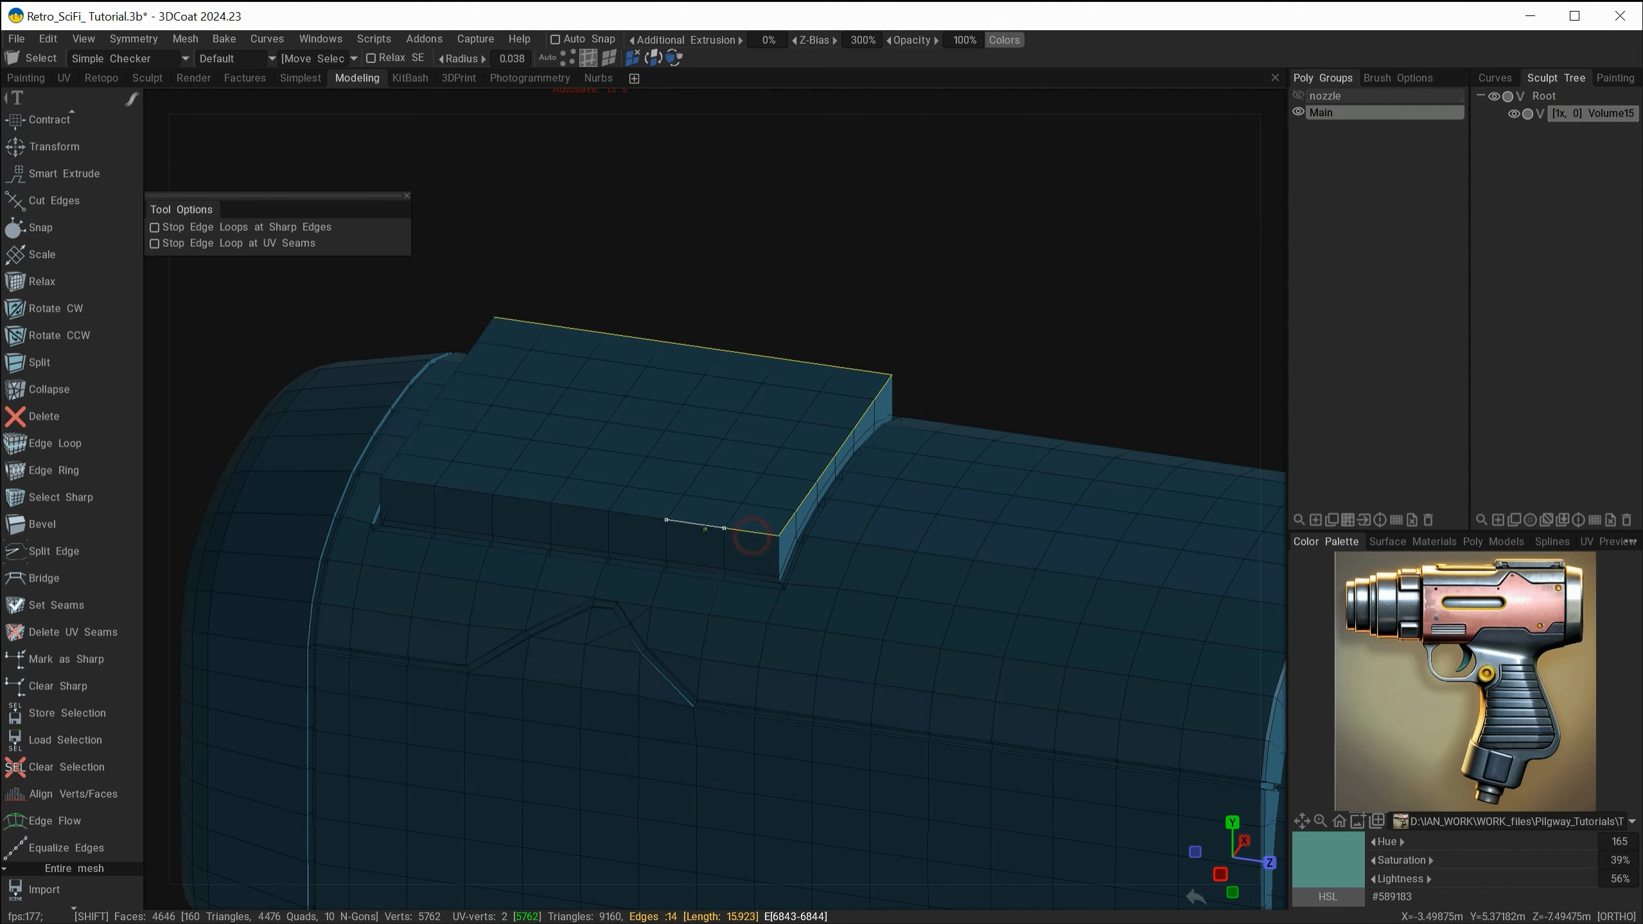
shift+double_click(705, 530)
alt+drag(579, 550, 747, 525)
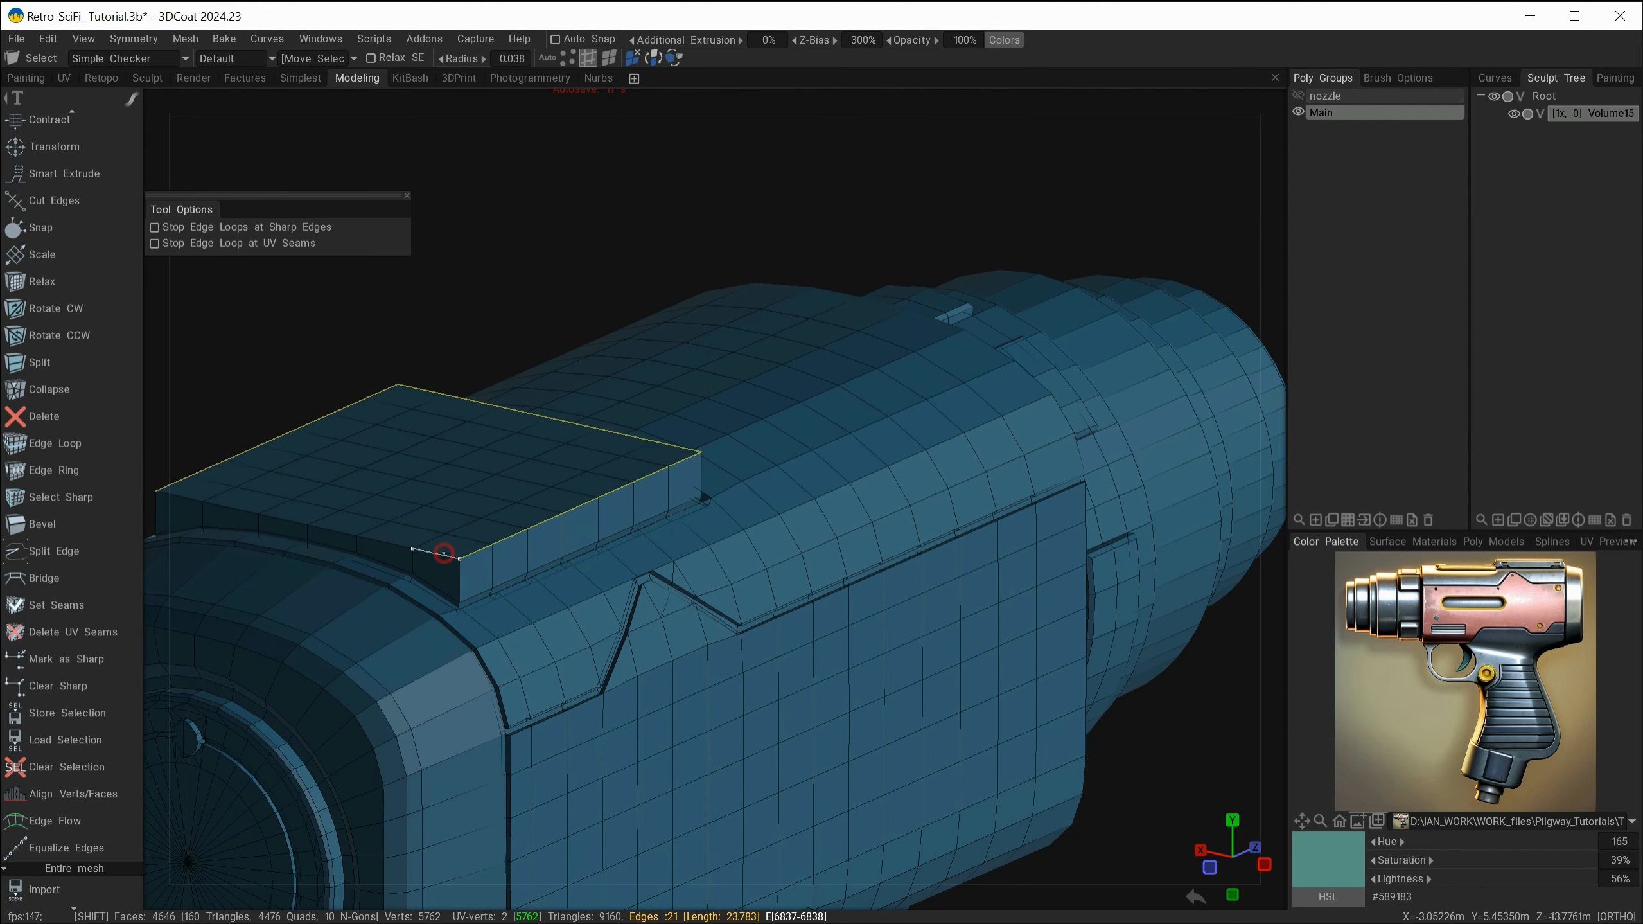
shift+double_click(443, 551)
alt+drag(447, 550, 602, 467)
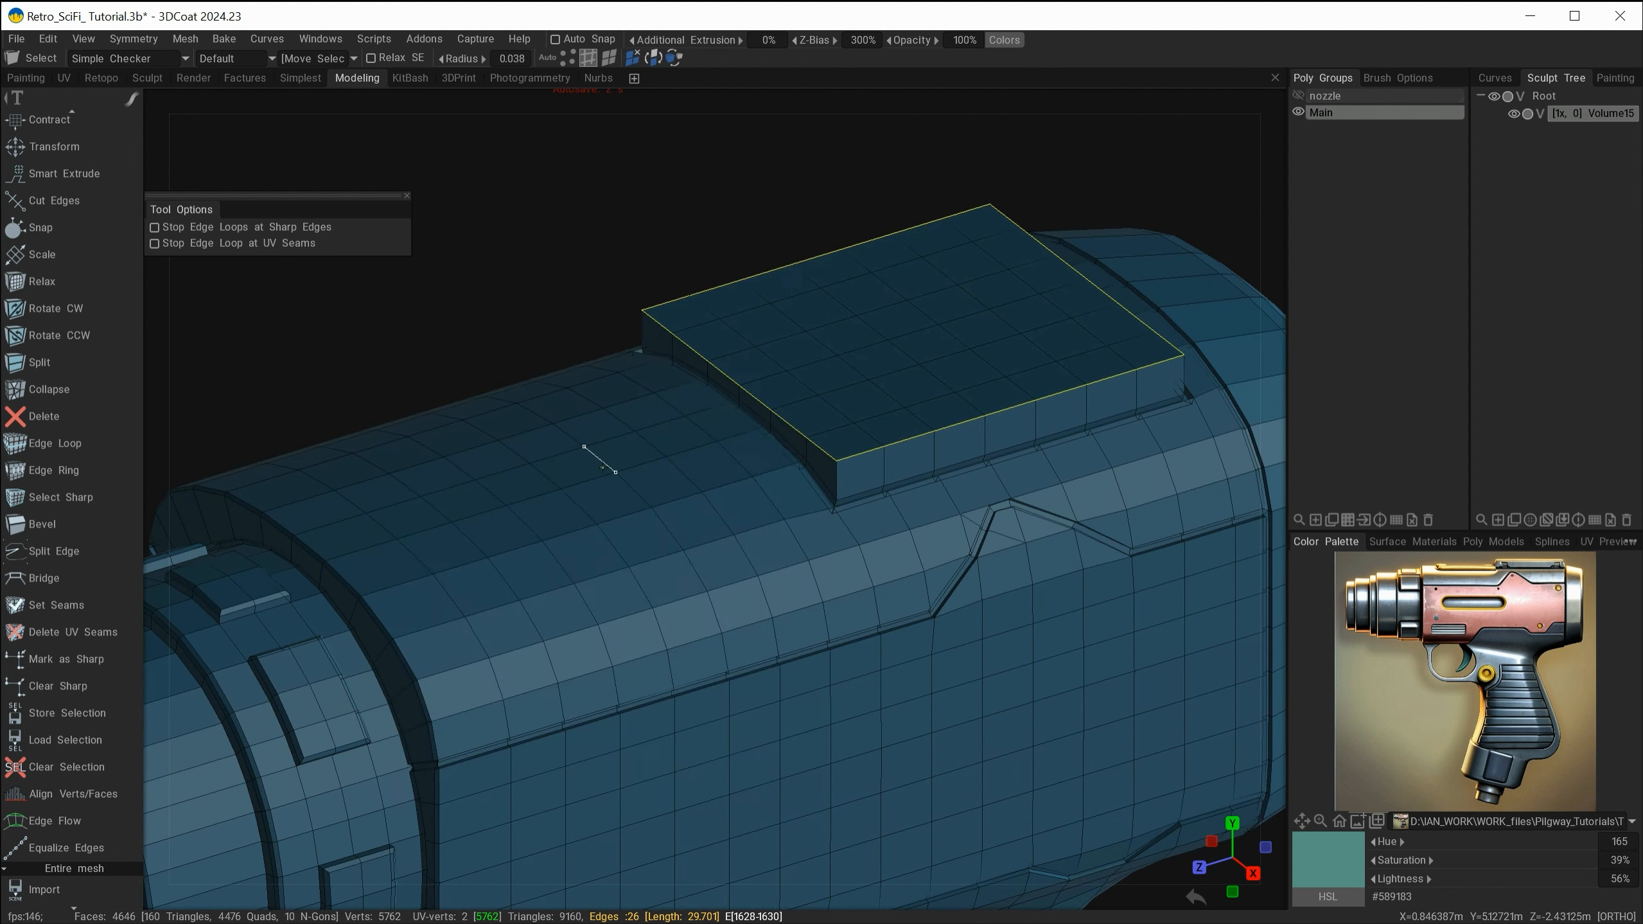
- Bevel the selected top perimeter edges with a bevel size of 0.191 and 2 segments
key(space)
click(664, 642)
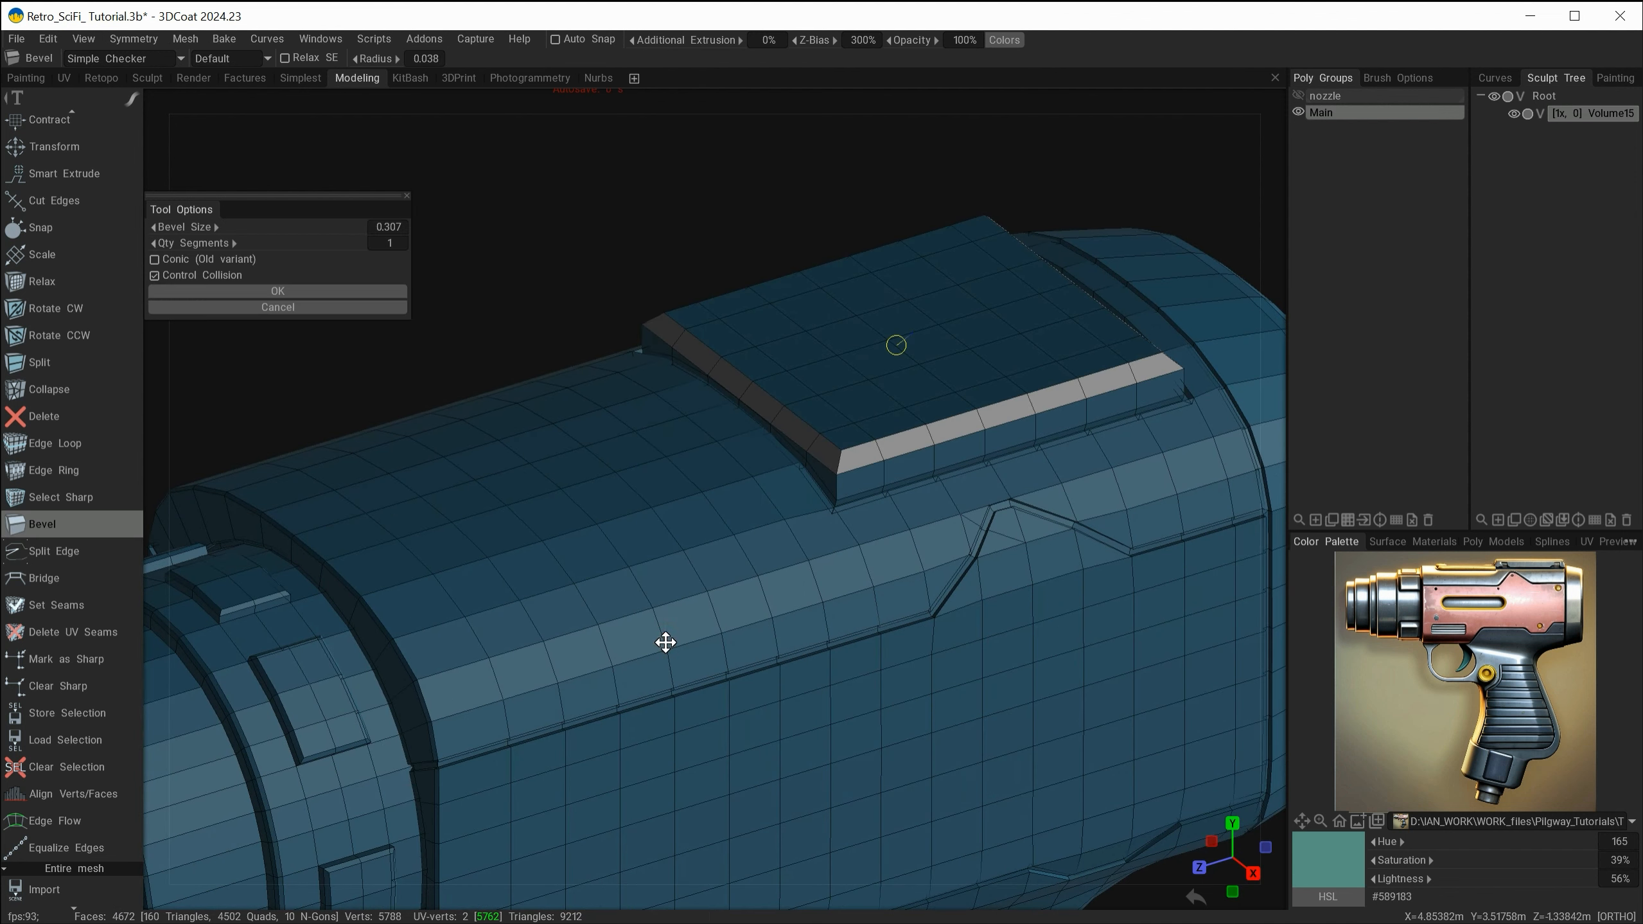
alt+drag(664, 642, 806, 561)
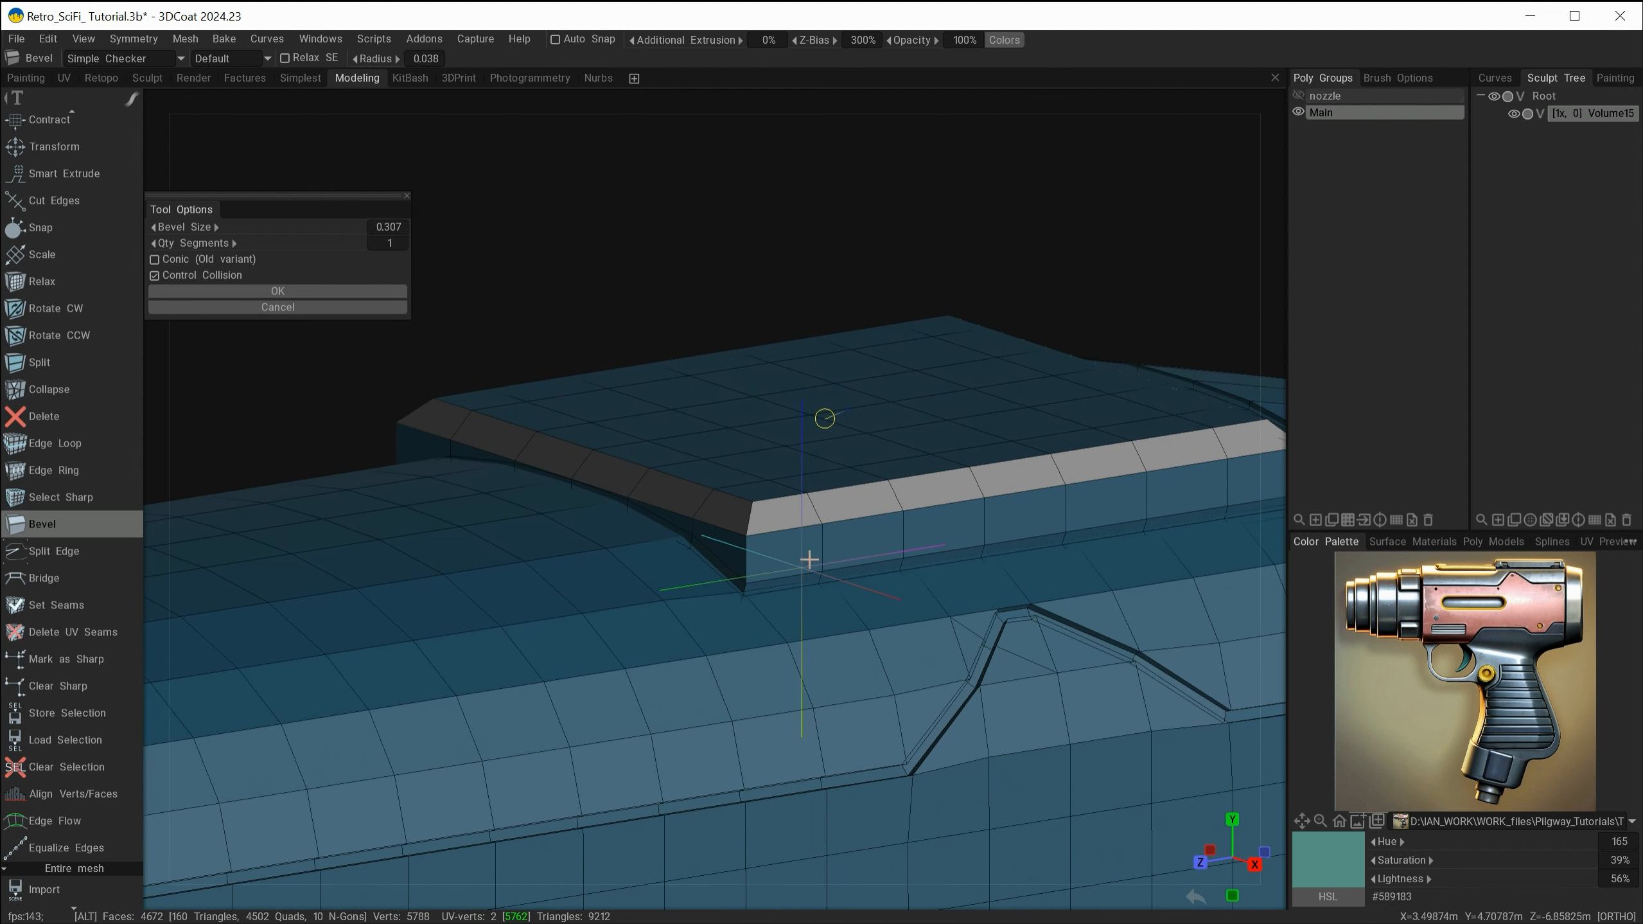
drag(269, 229, 283, 247)
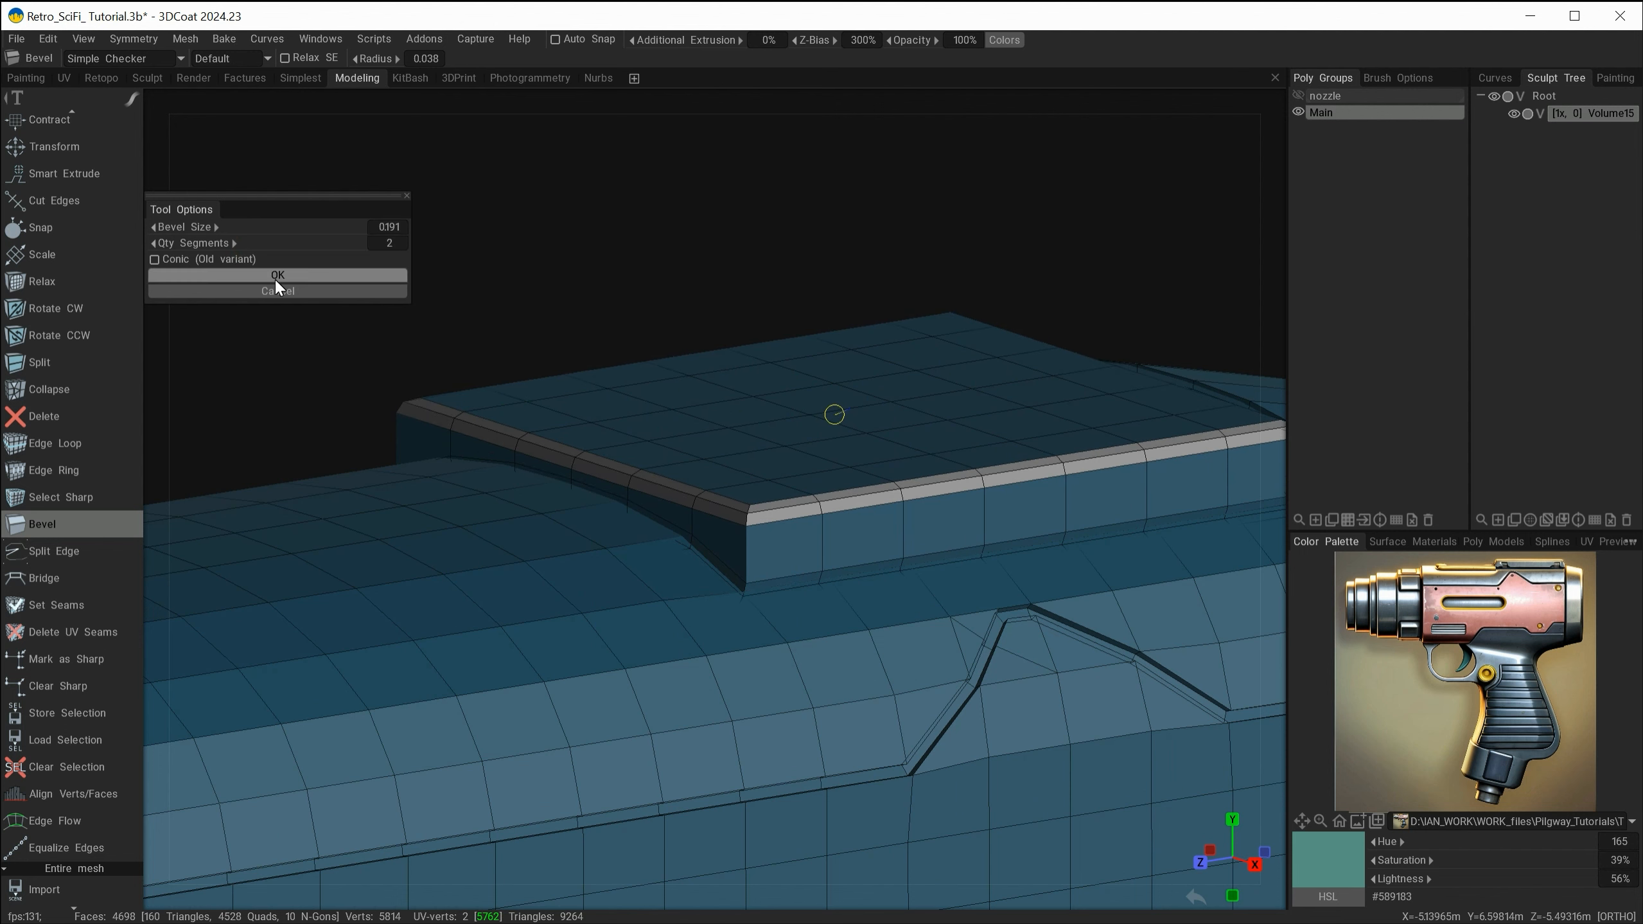
click(275, 278)
- Select every face on the flat top of the raised block, inside the beveled rim
alt+drag(763, 547, 790, 569)
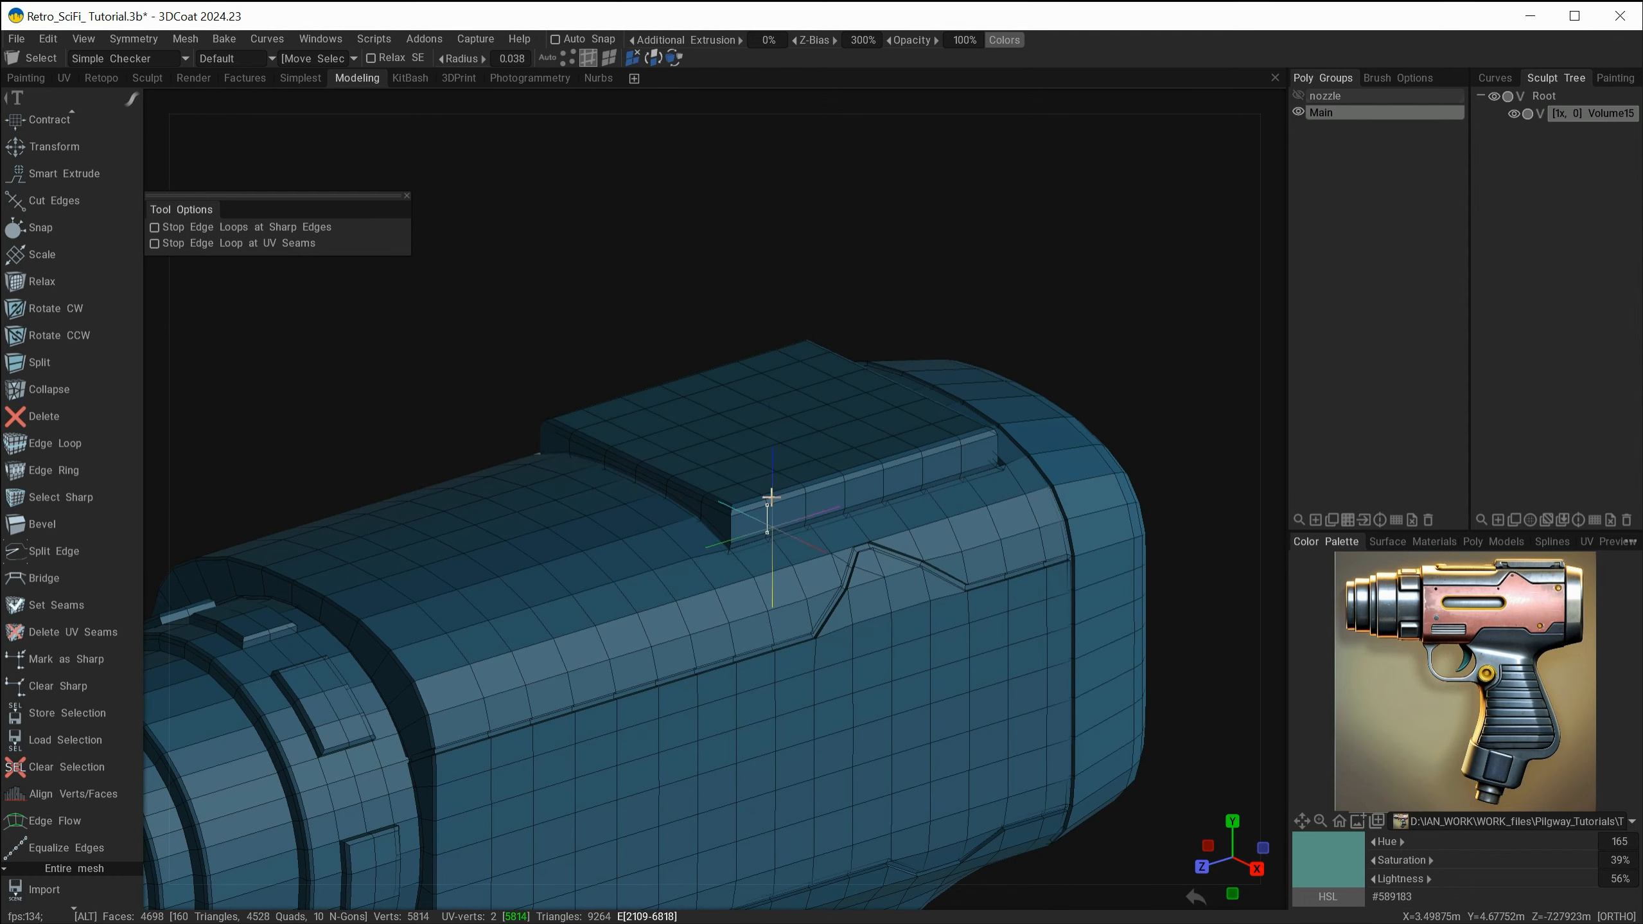
alt+right_drag(770, 497, 1579, 486)
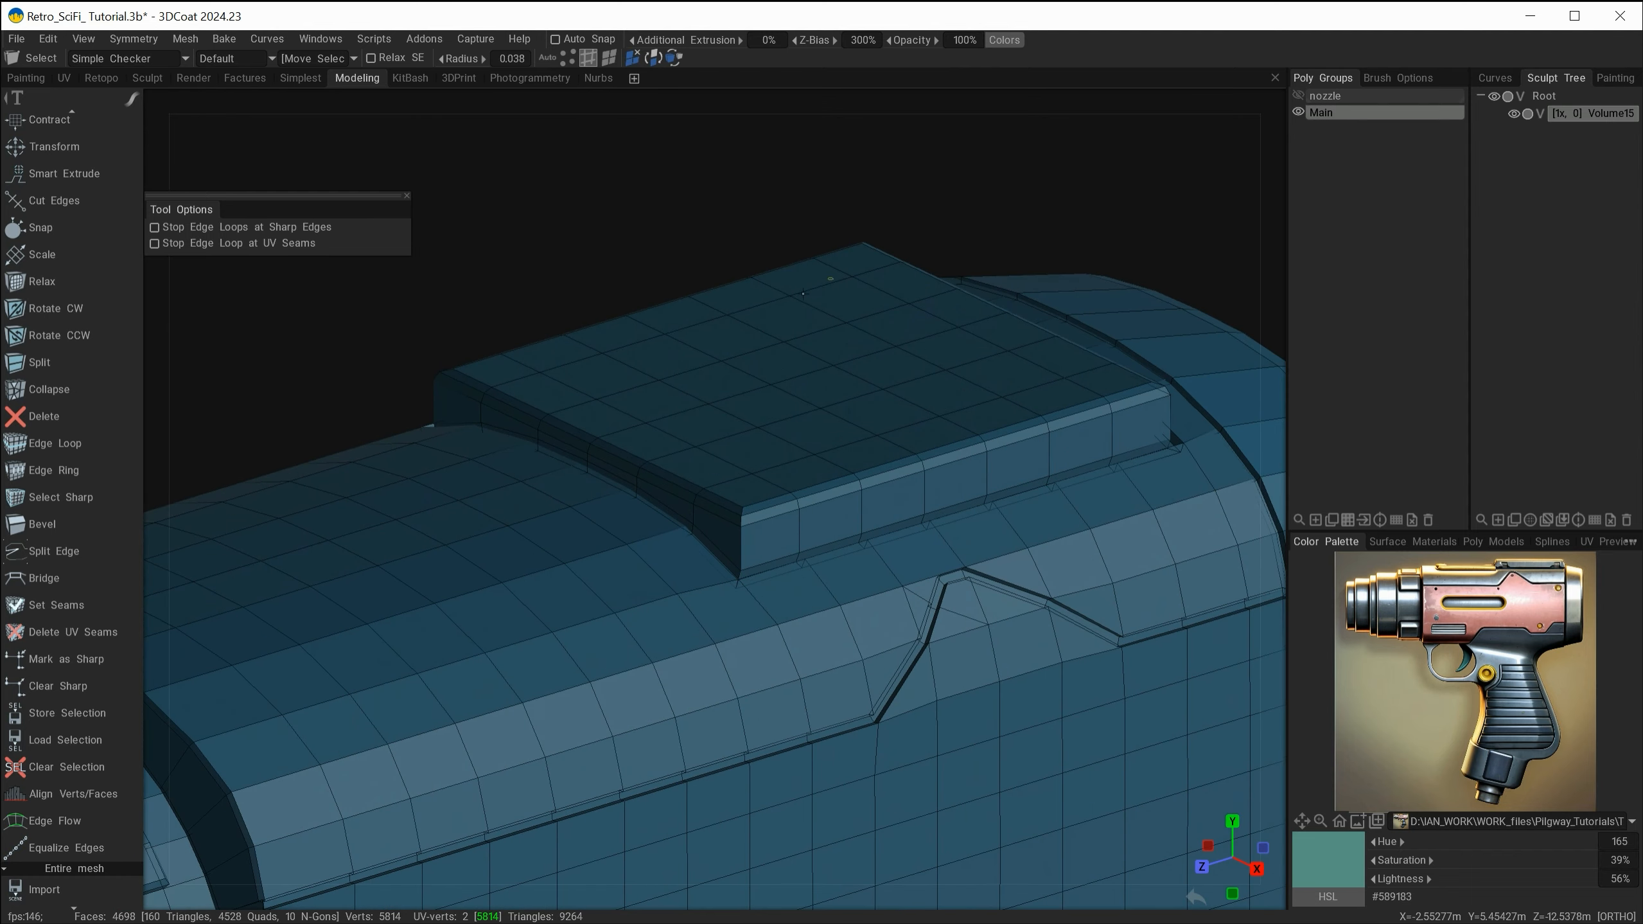
alt+drag(673, 406, 832, 466)
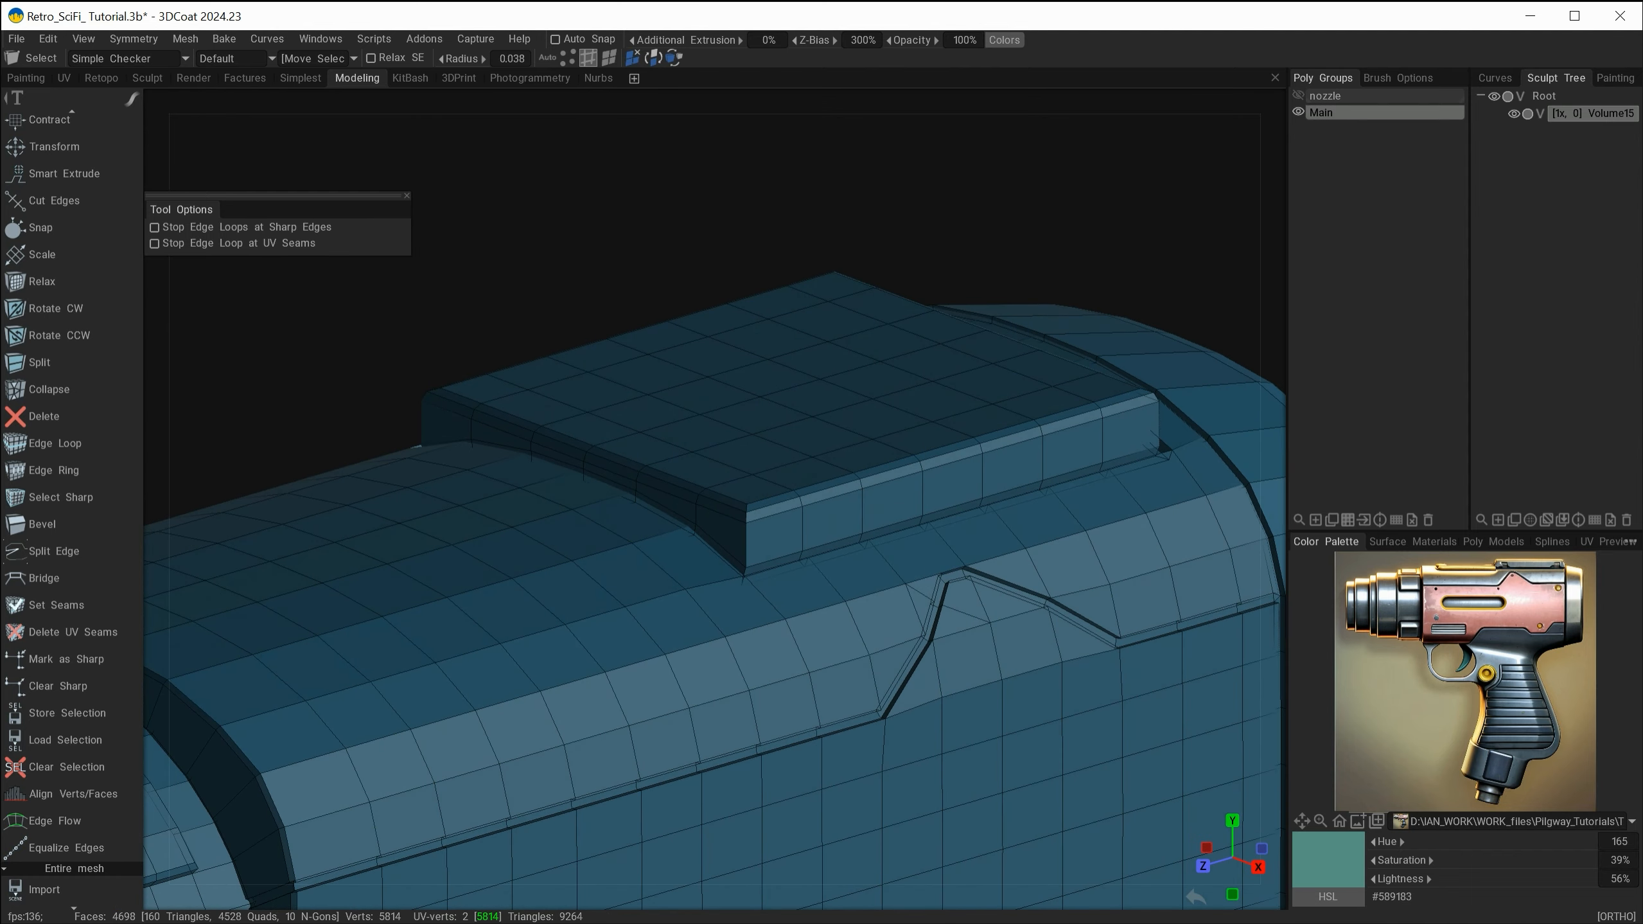
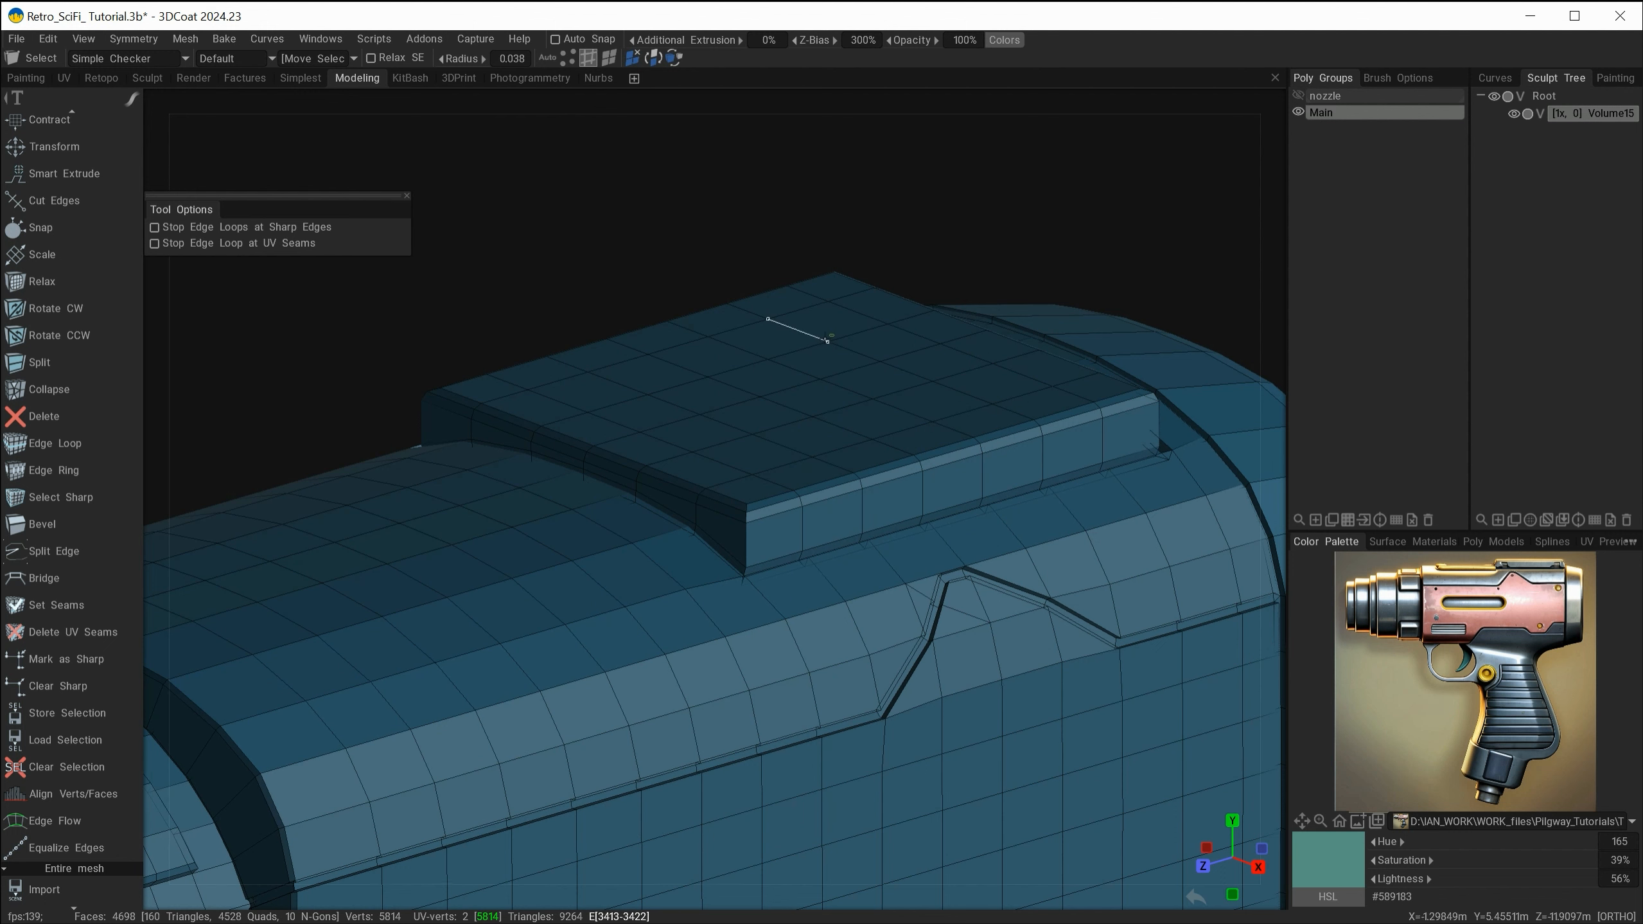
alt+drag(821, 415, 657, 152)
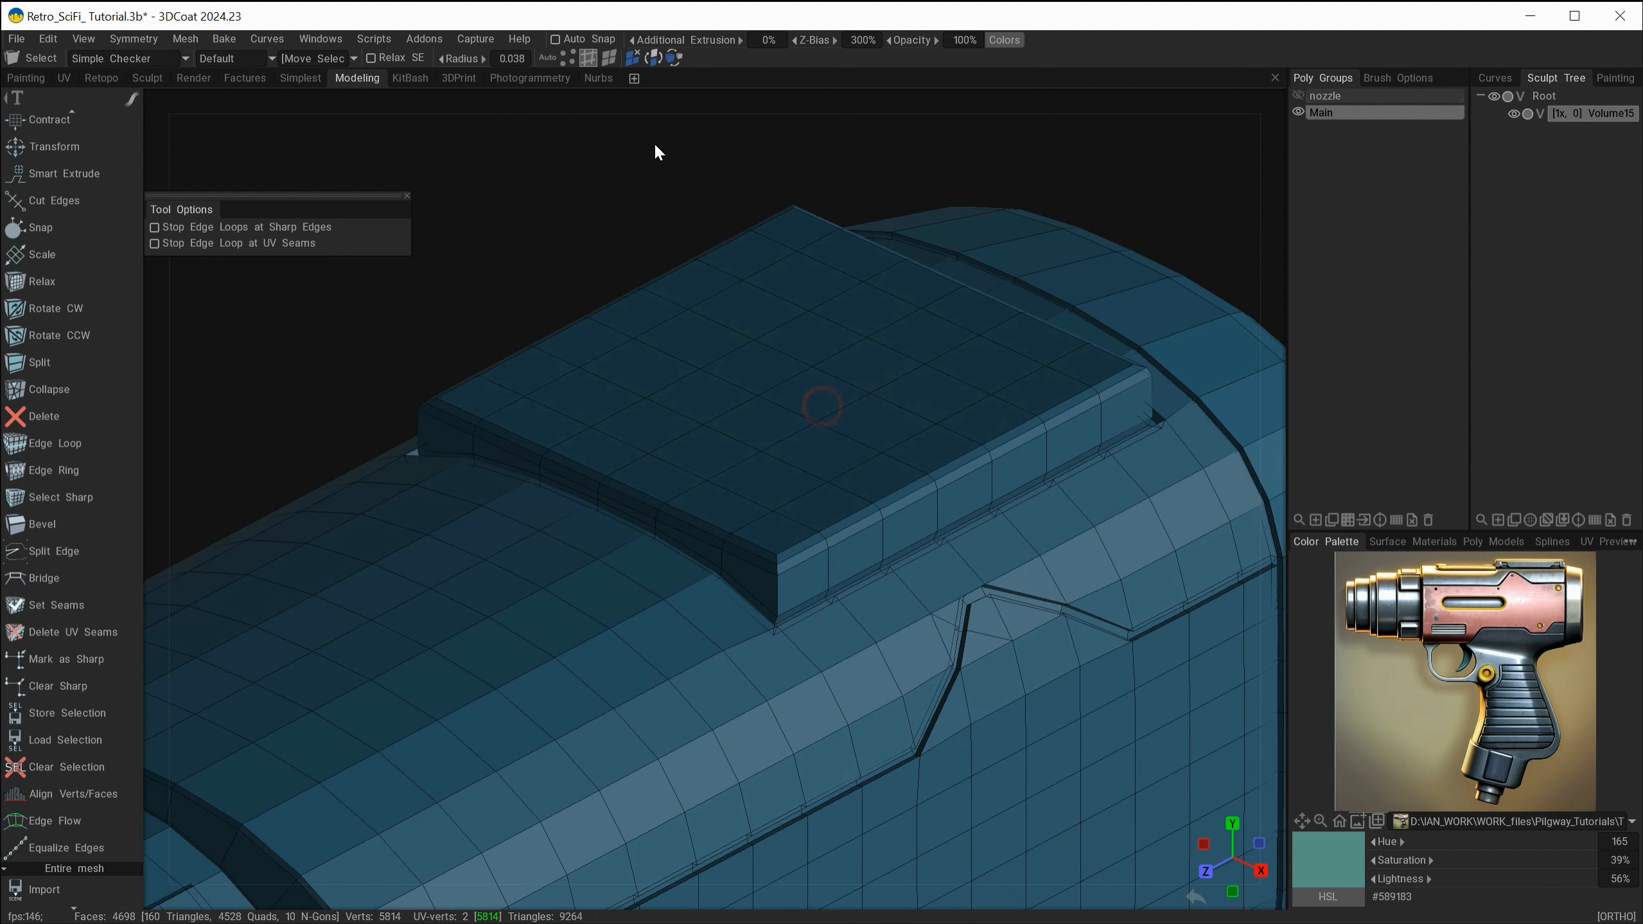
click(609, 58)
click(490, 398)
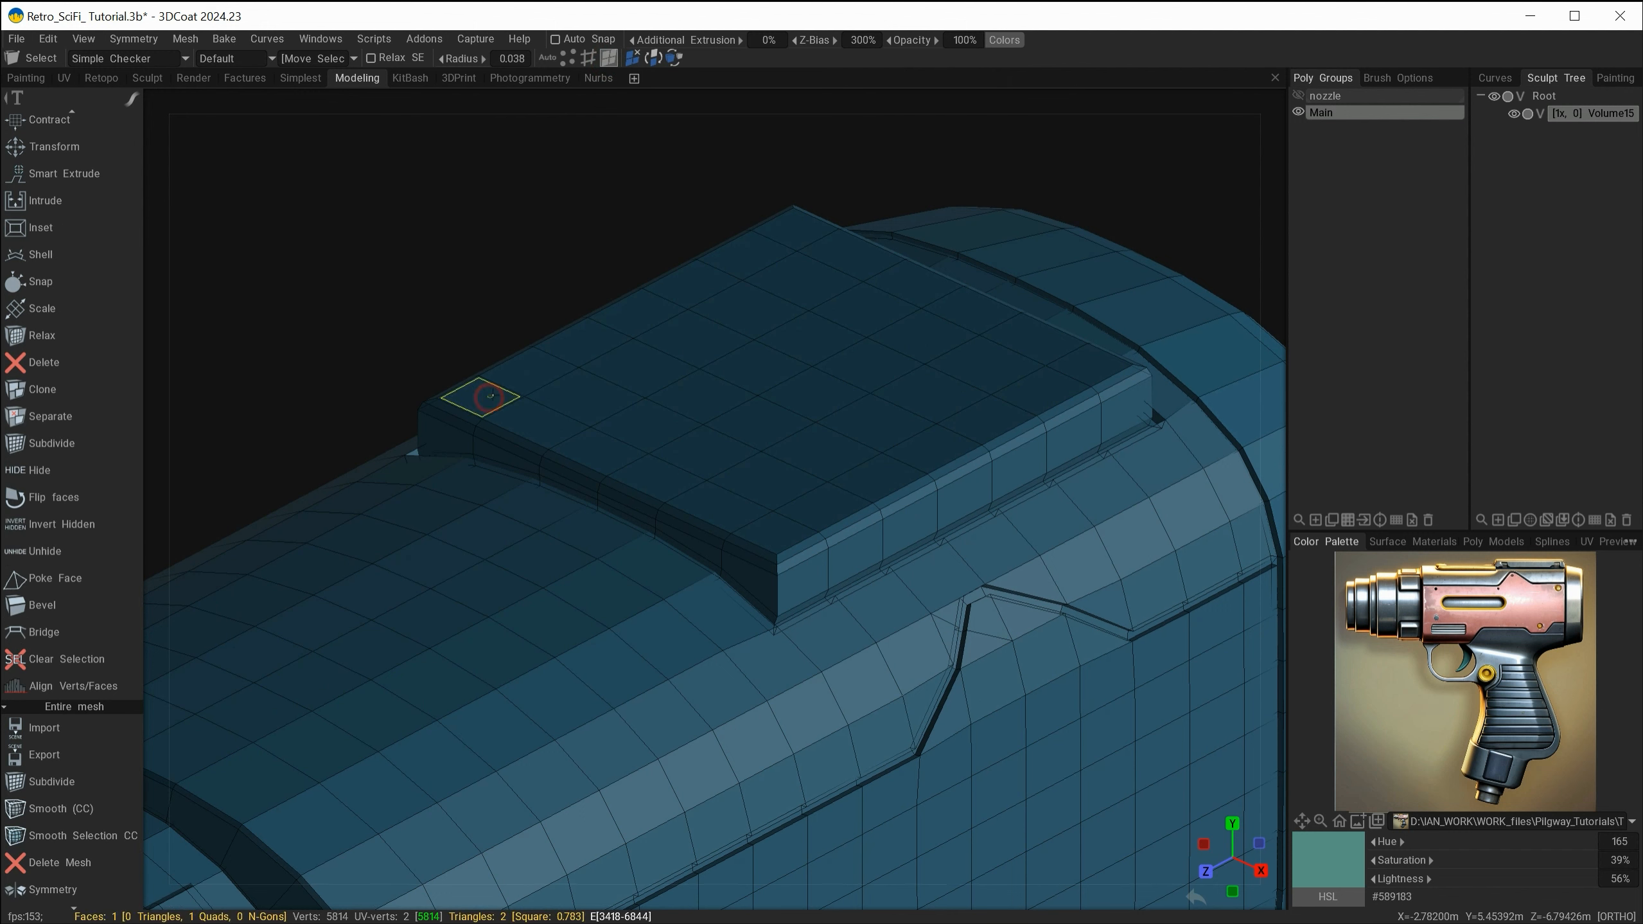
shift+click(537, 372)
shift+drag(591, 343, 794, 234)
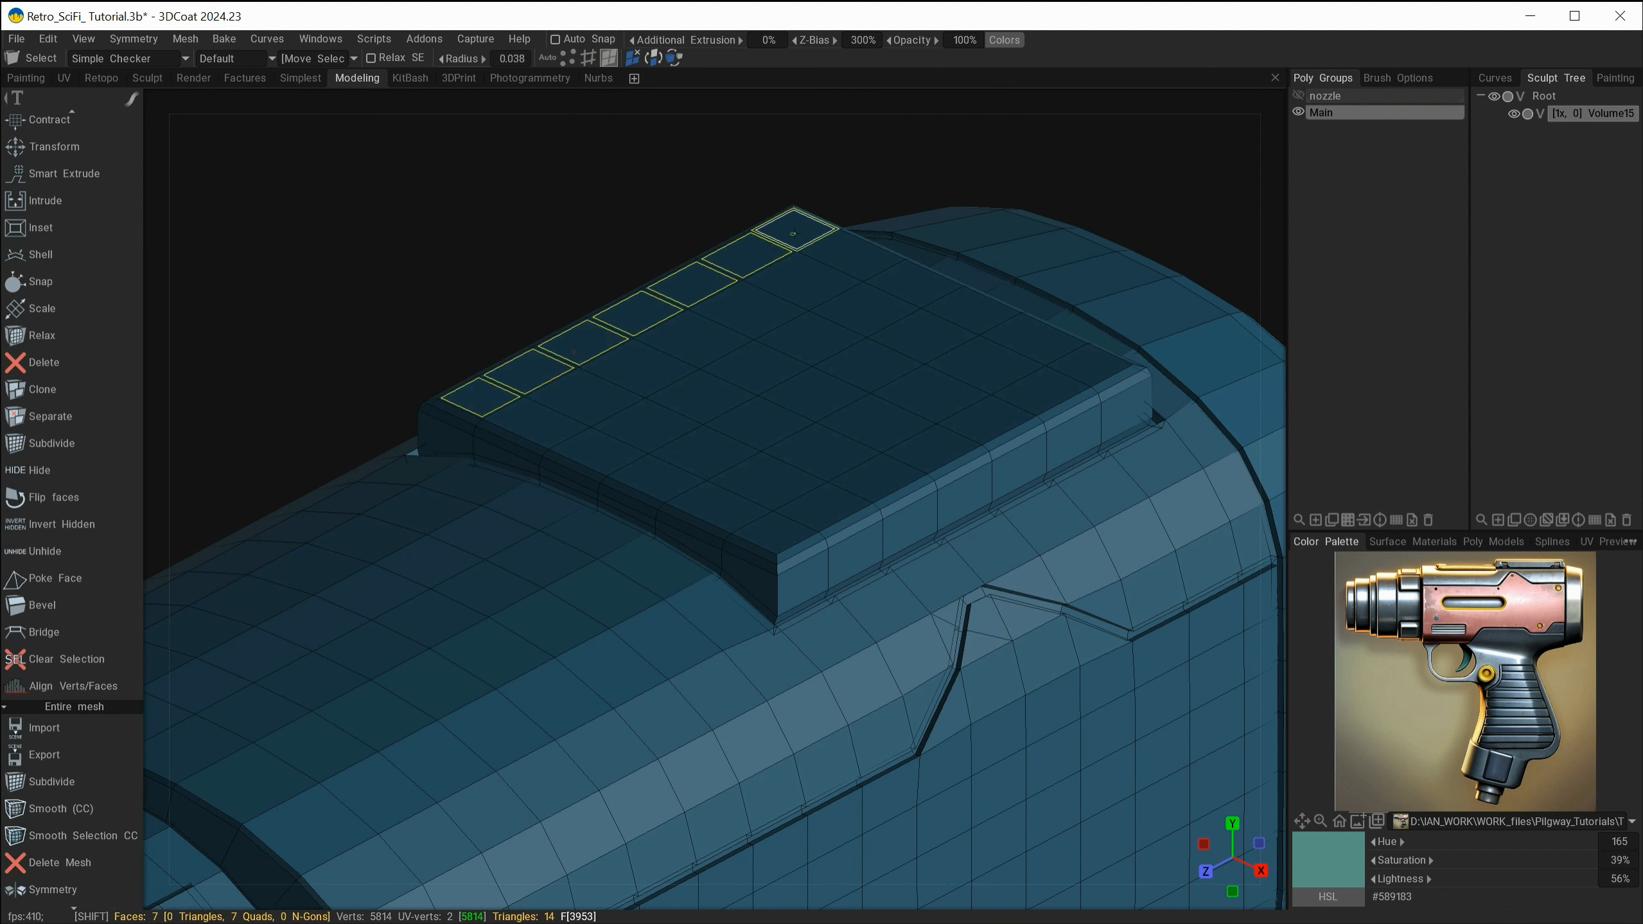
mouse_move(880, 274)
shift+mouse_down()
mouse_move(1093, 362)
mouse_move(984, 421)
mouse_move(567, 377)
mouse_move(779, 532)
mouse_move(708, 453)
mouse_move(704, 414)
shift+mouse_up()
shift+double_click(646, 427)
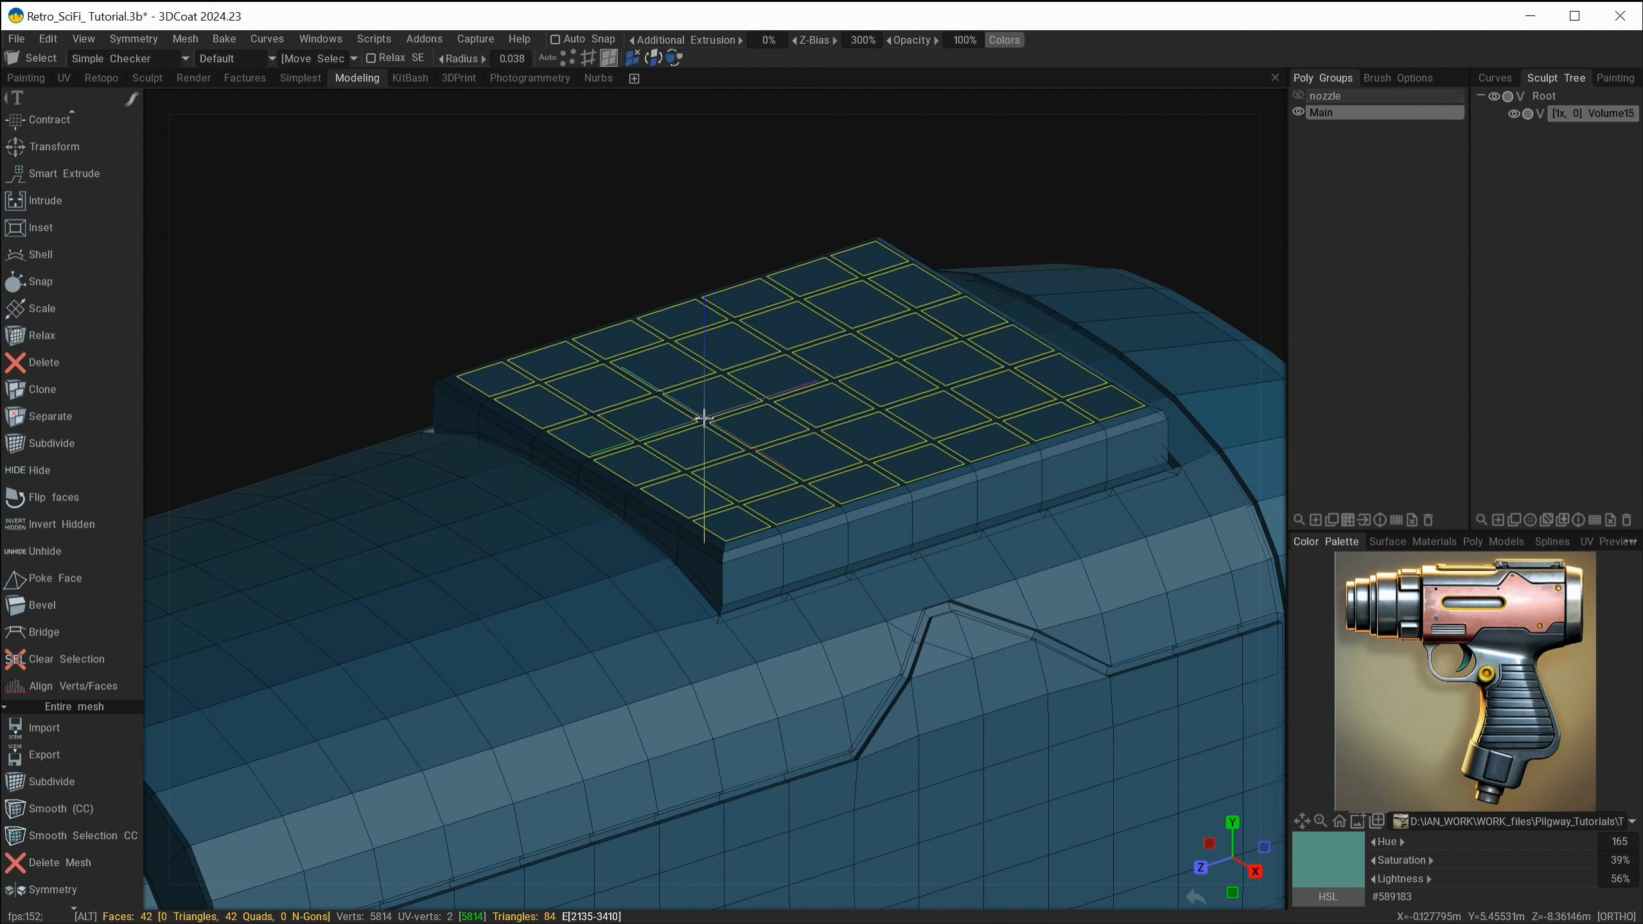
- Inset the selected top faces as one region with an inset size of 0.233
key(space)
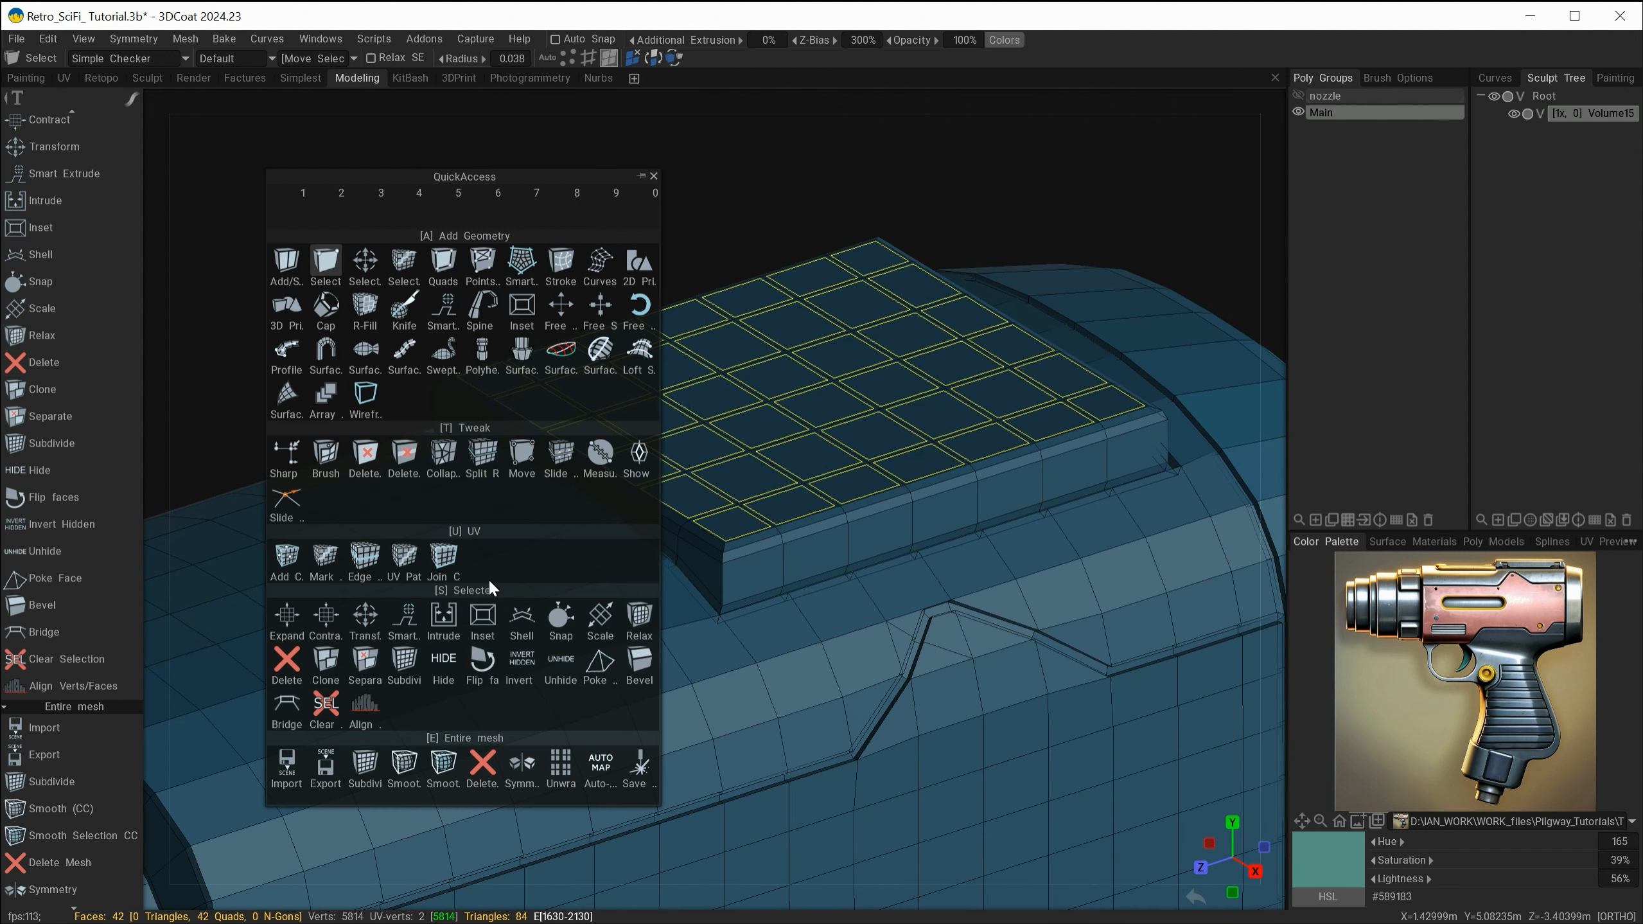
click(482, 614)
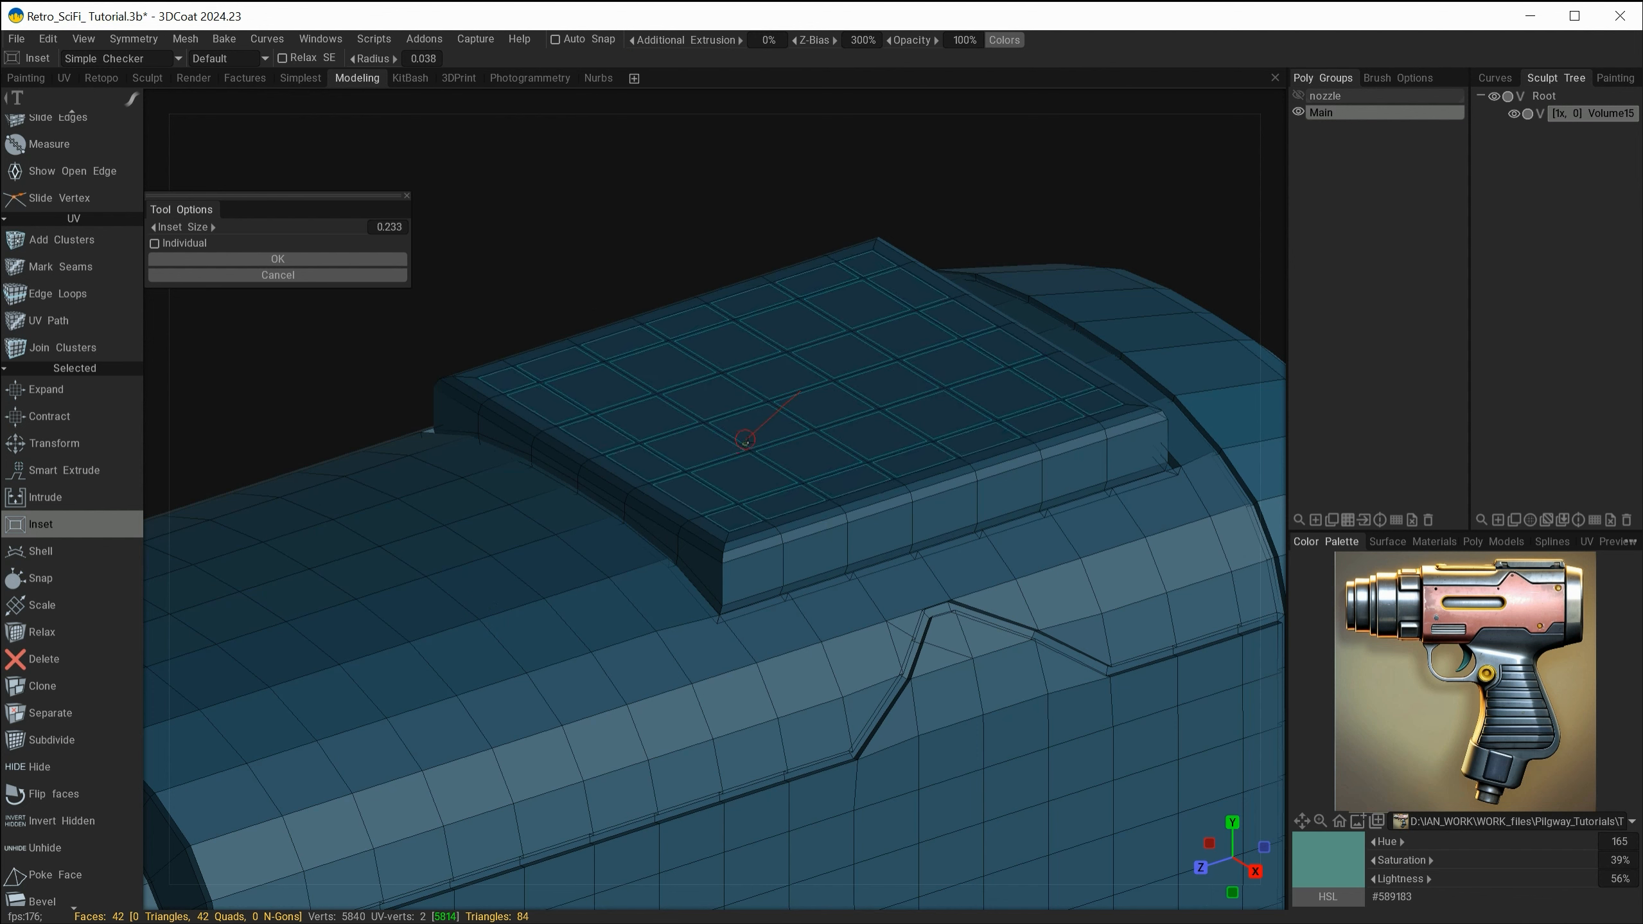
click(334, 258)
- Extrude the inset top faces upward with Transform, raising them to a Y position of about 5.65
mouse_move(667, 634)
alt+mouse_down()
mouse_move(725, 644)
mouse_move(663, 610)
mouse_move(679, 616)
alt+mouse_up()
alt+right_drag(679, 616, 488, 641)
key(space)
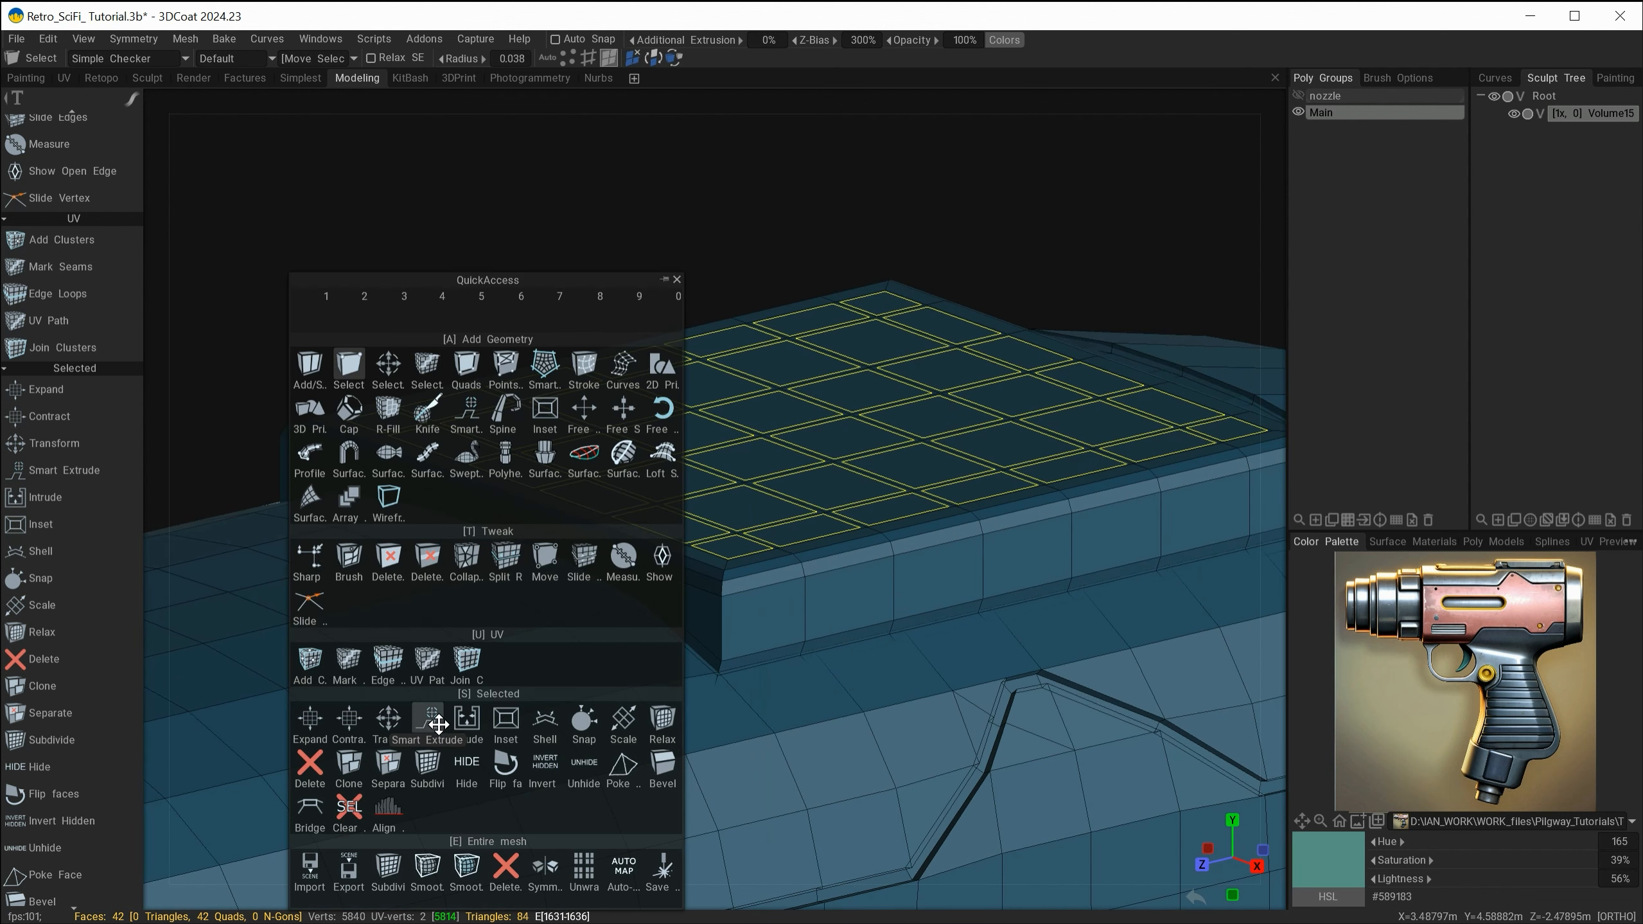
click(390, 721)
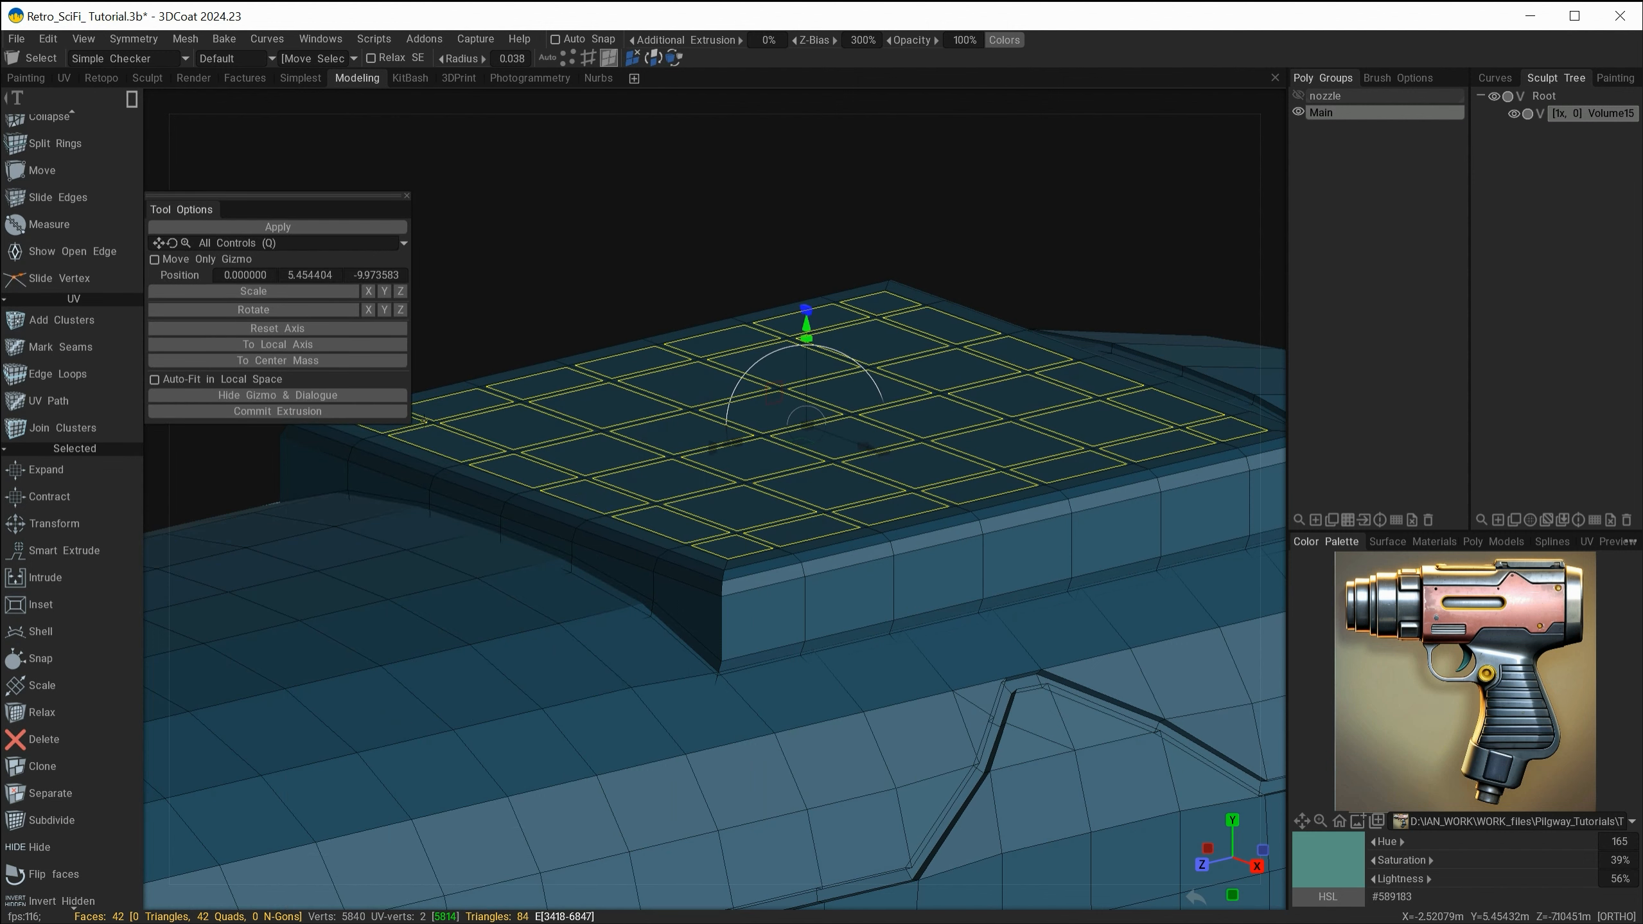
click(210, 412)
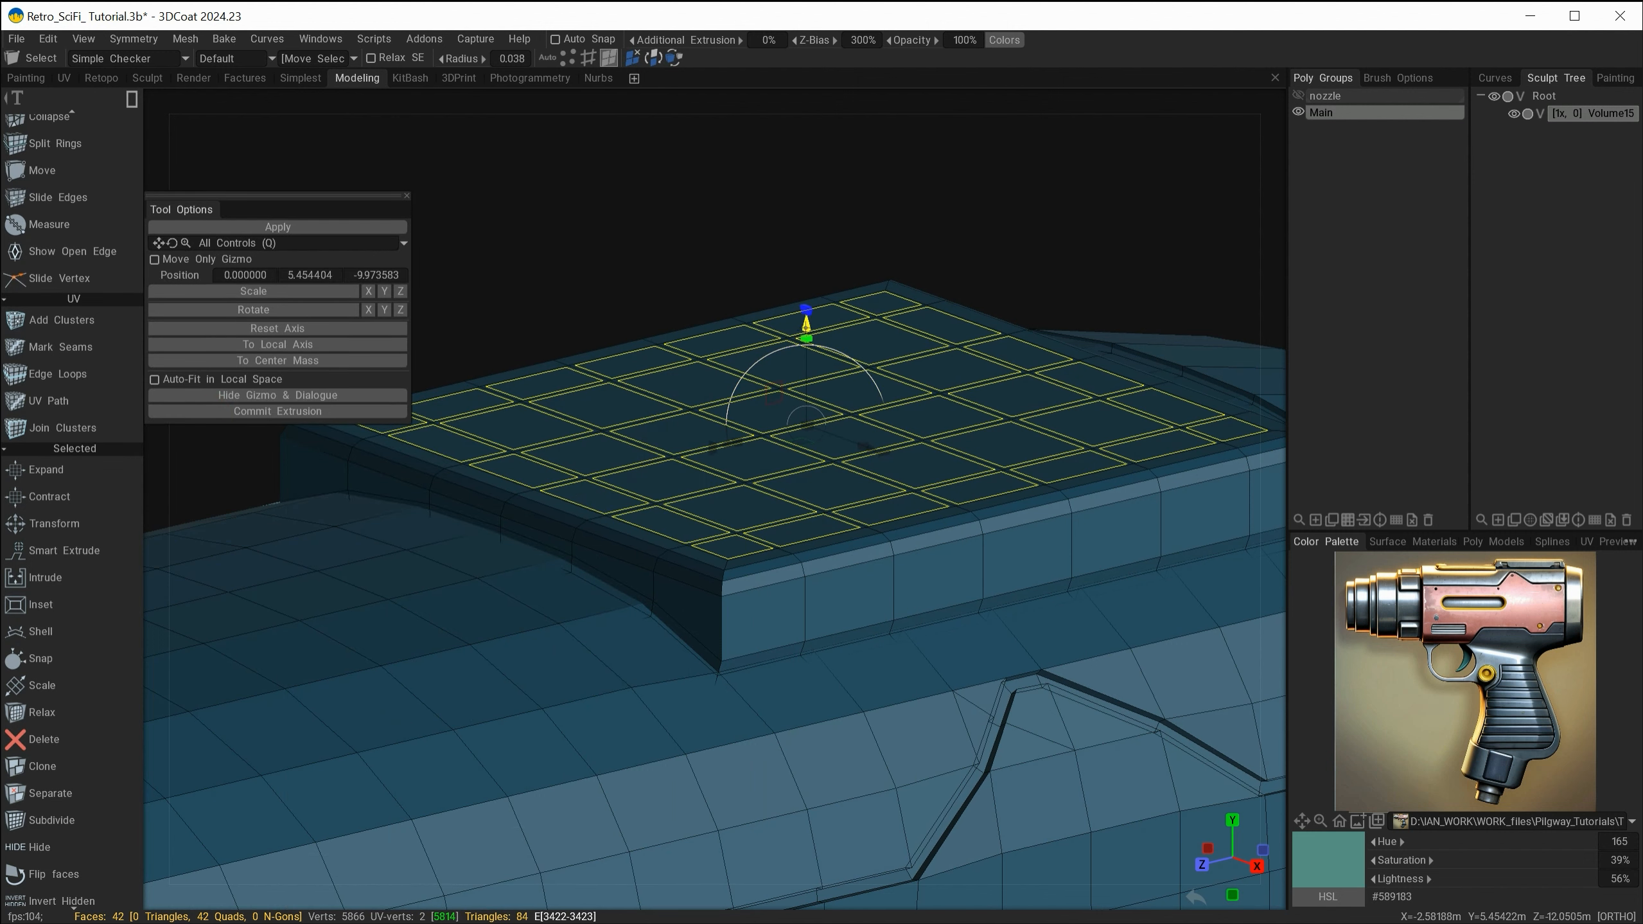
drag(806, 324, 806, 303)
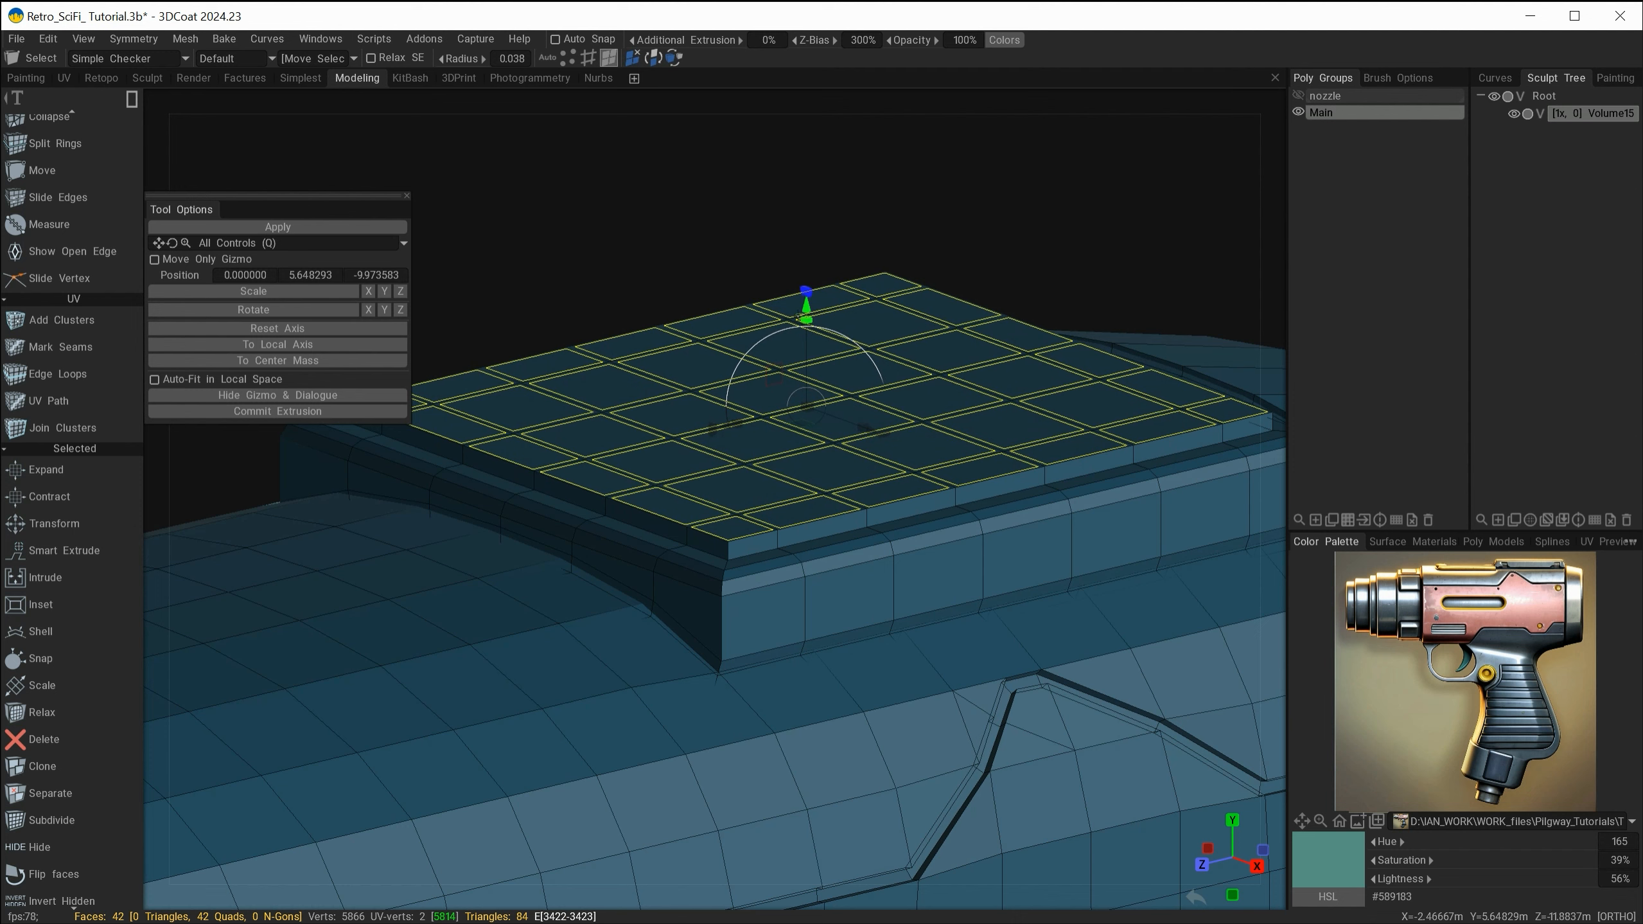
- Select the top perimeter edges of the newly extruded panel and bevel them with 2 segments, reducing the bevel size from 1.00
alt+drag(697, 505, 790, 579)
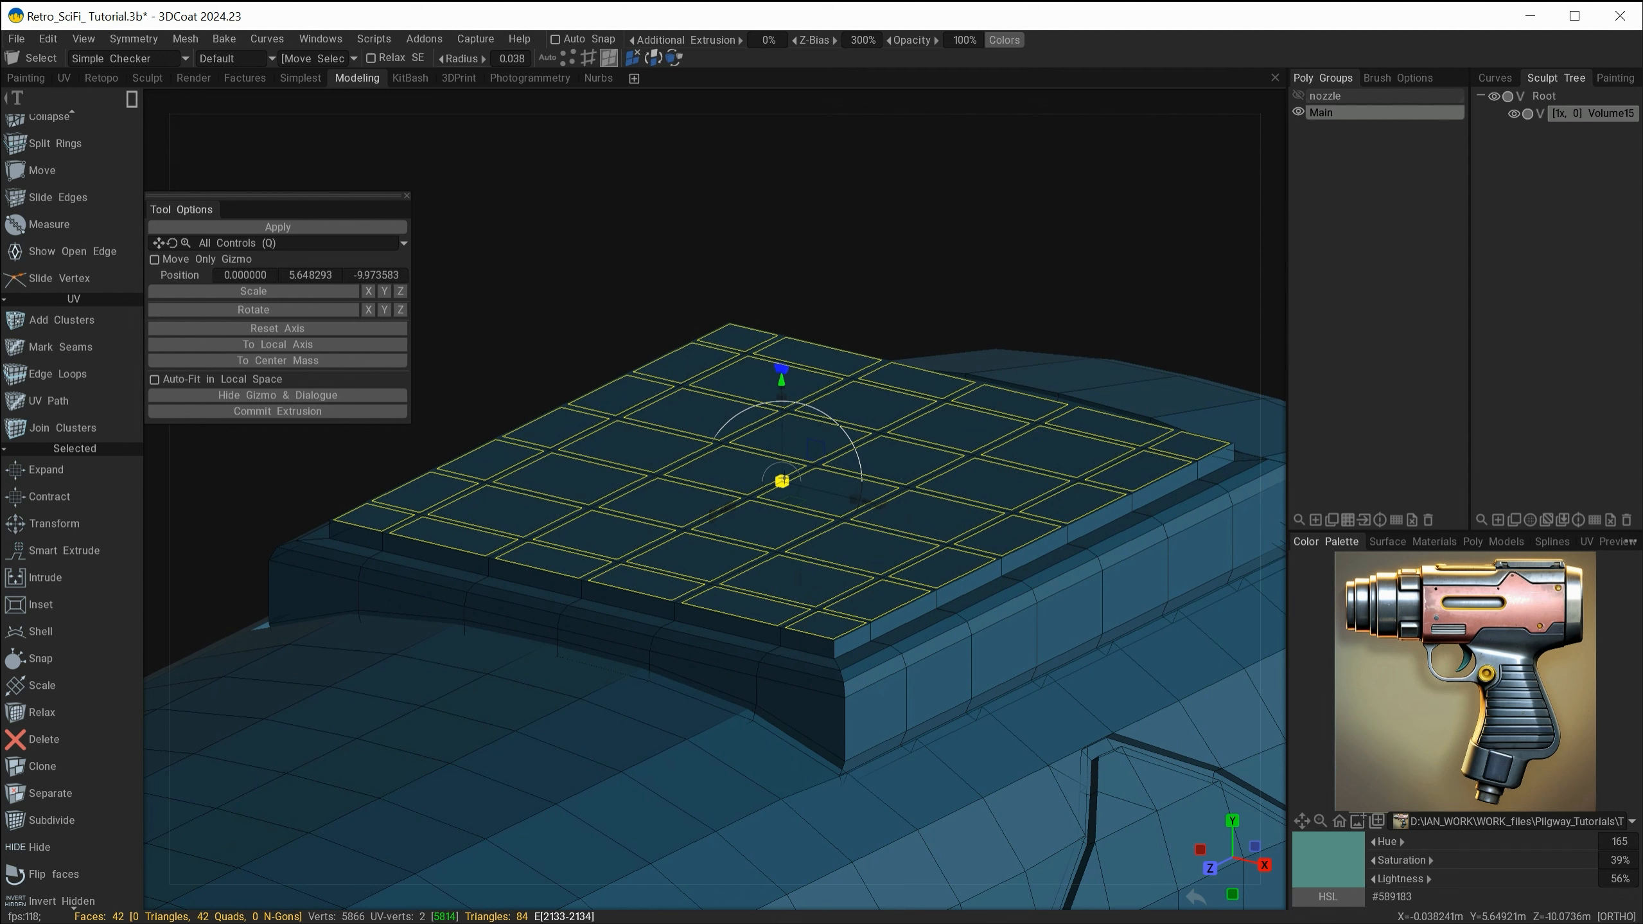
alt+drag(782, 480, 752, 577)
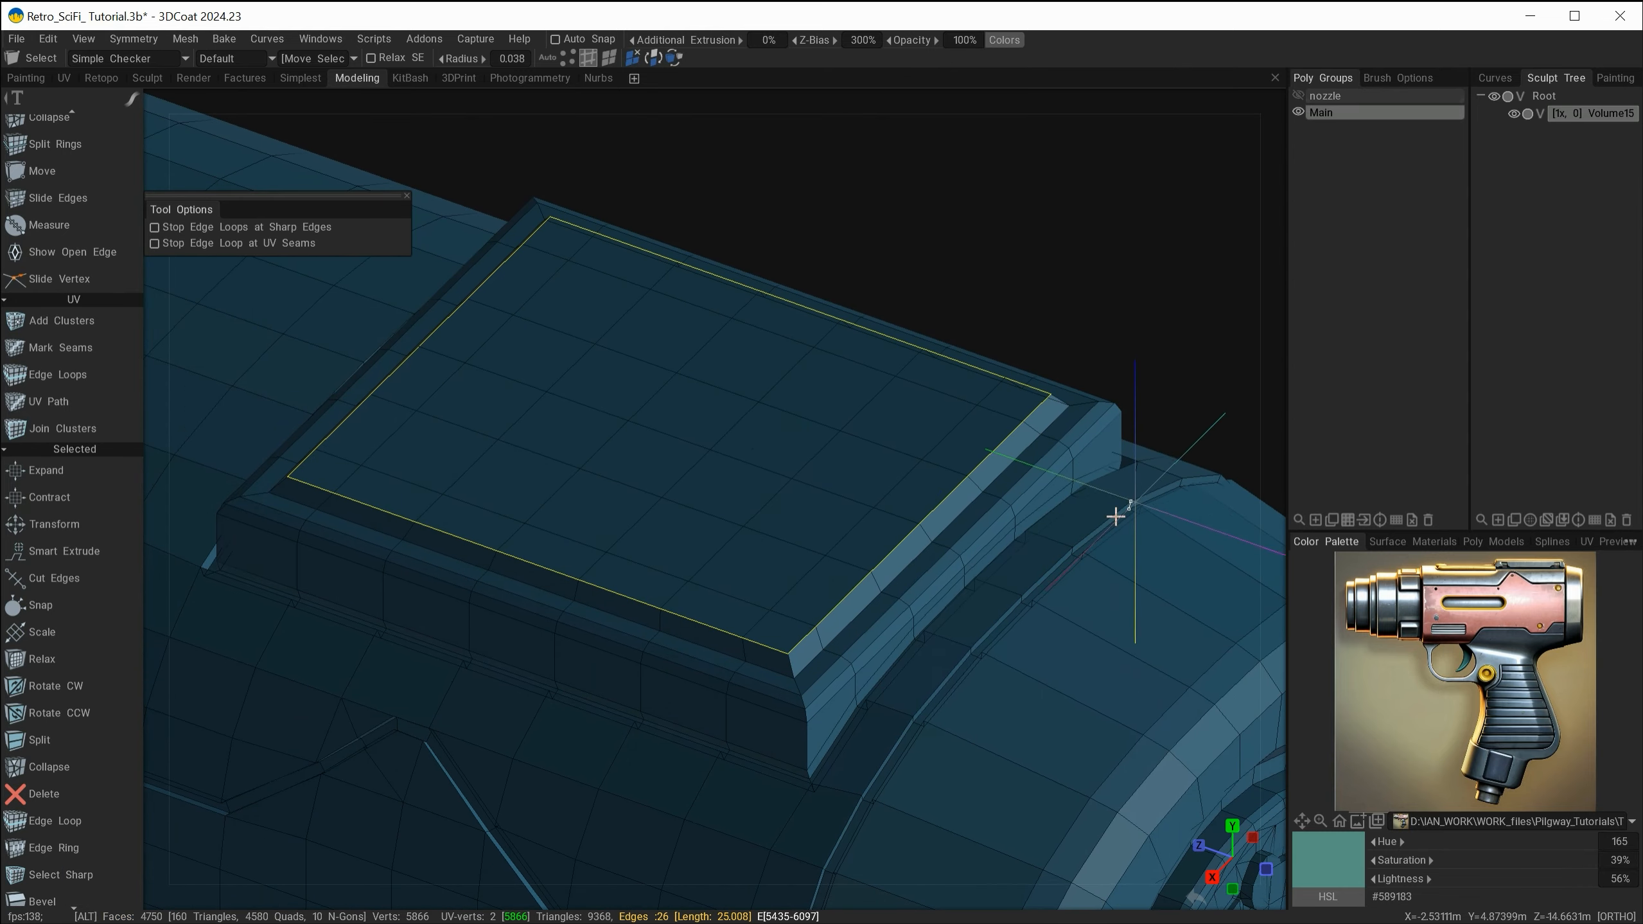
mouse_move(1115, 516)
alt+mouse_down()
mouse_move(1078, 589)
mouse_move(1145, 511)
mouse_move(1116, 520)
alt+mouse_up()
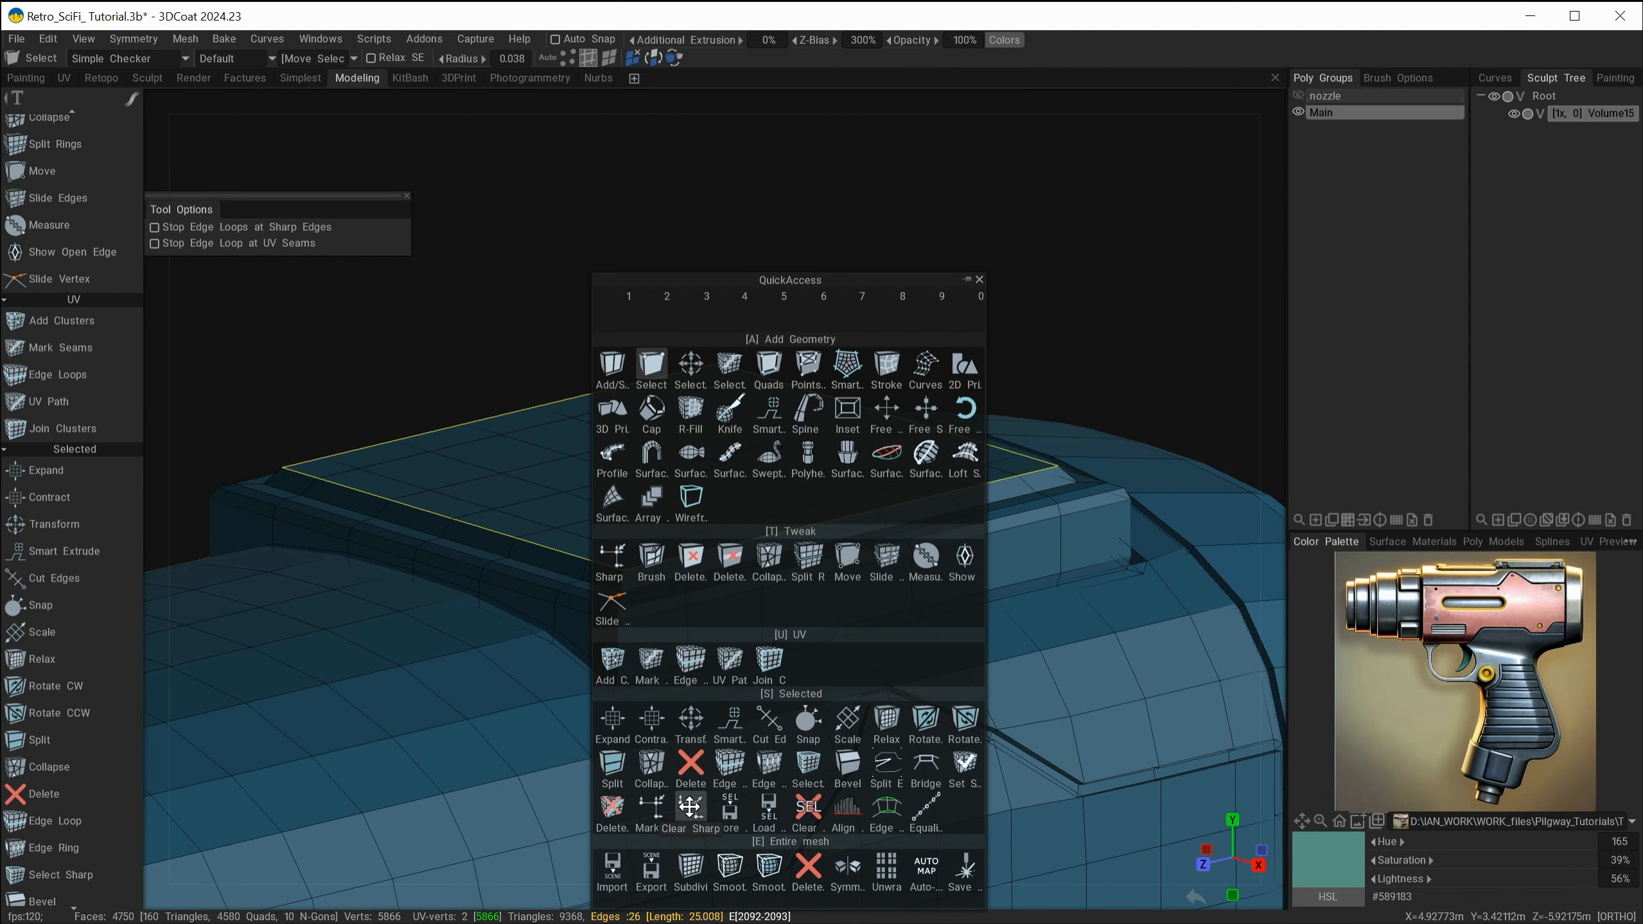
click(847, 765)
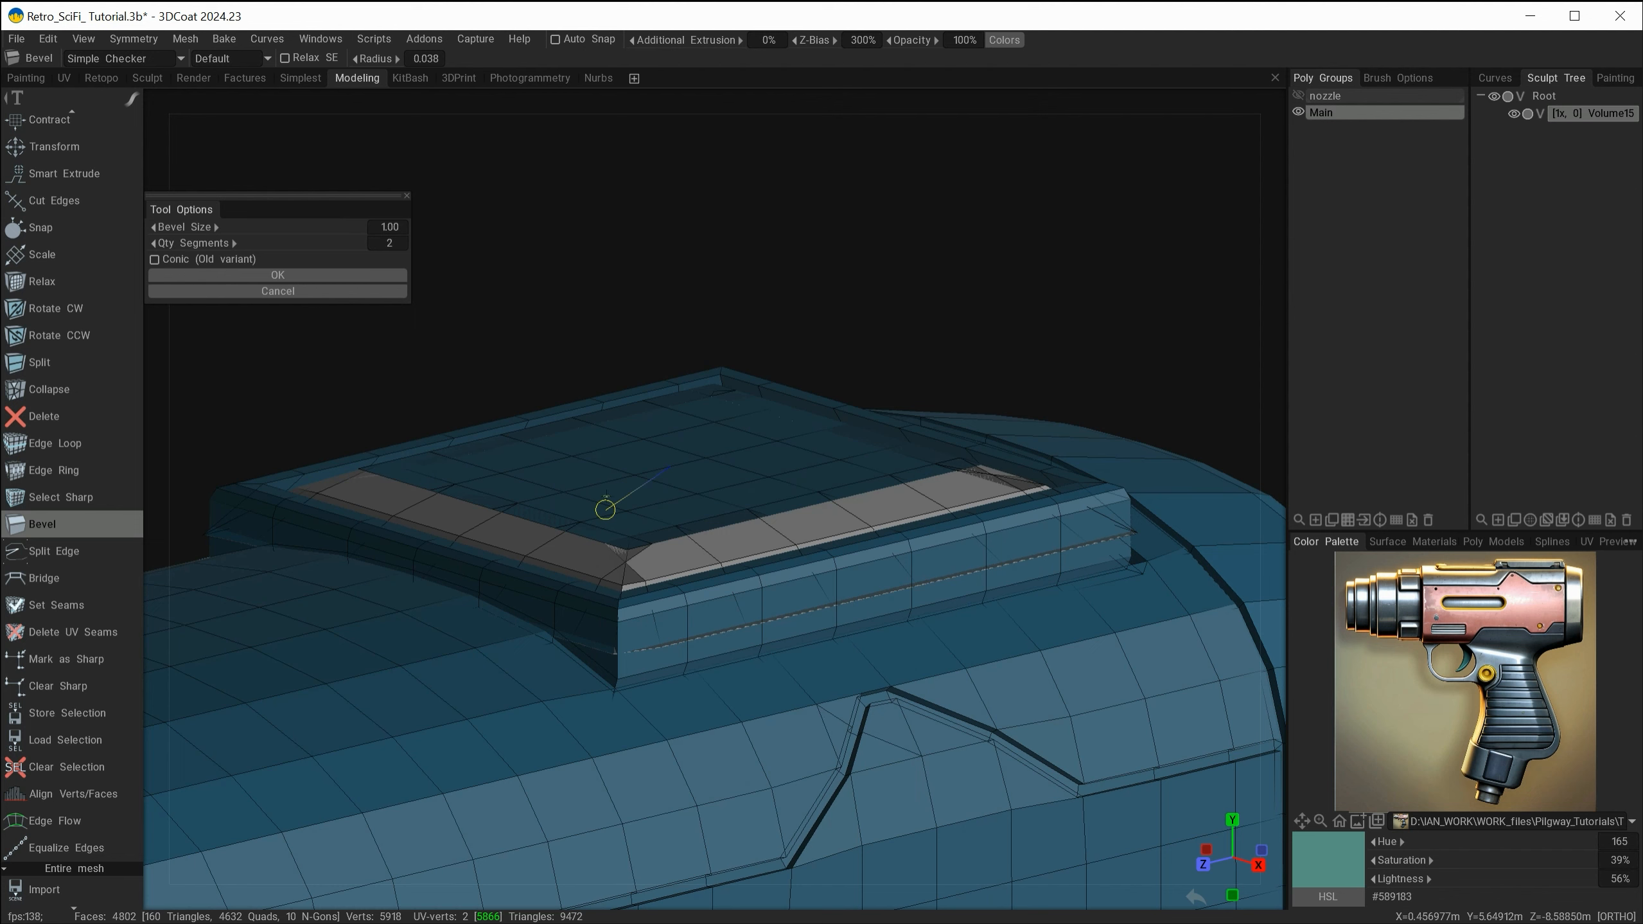
drag(322, 230, 297, 229)
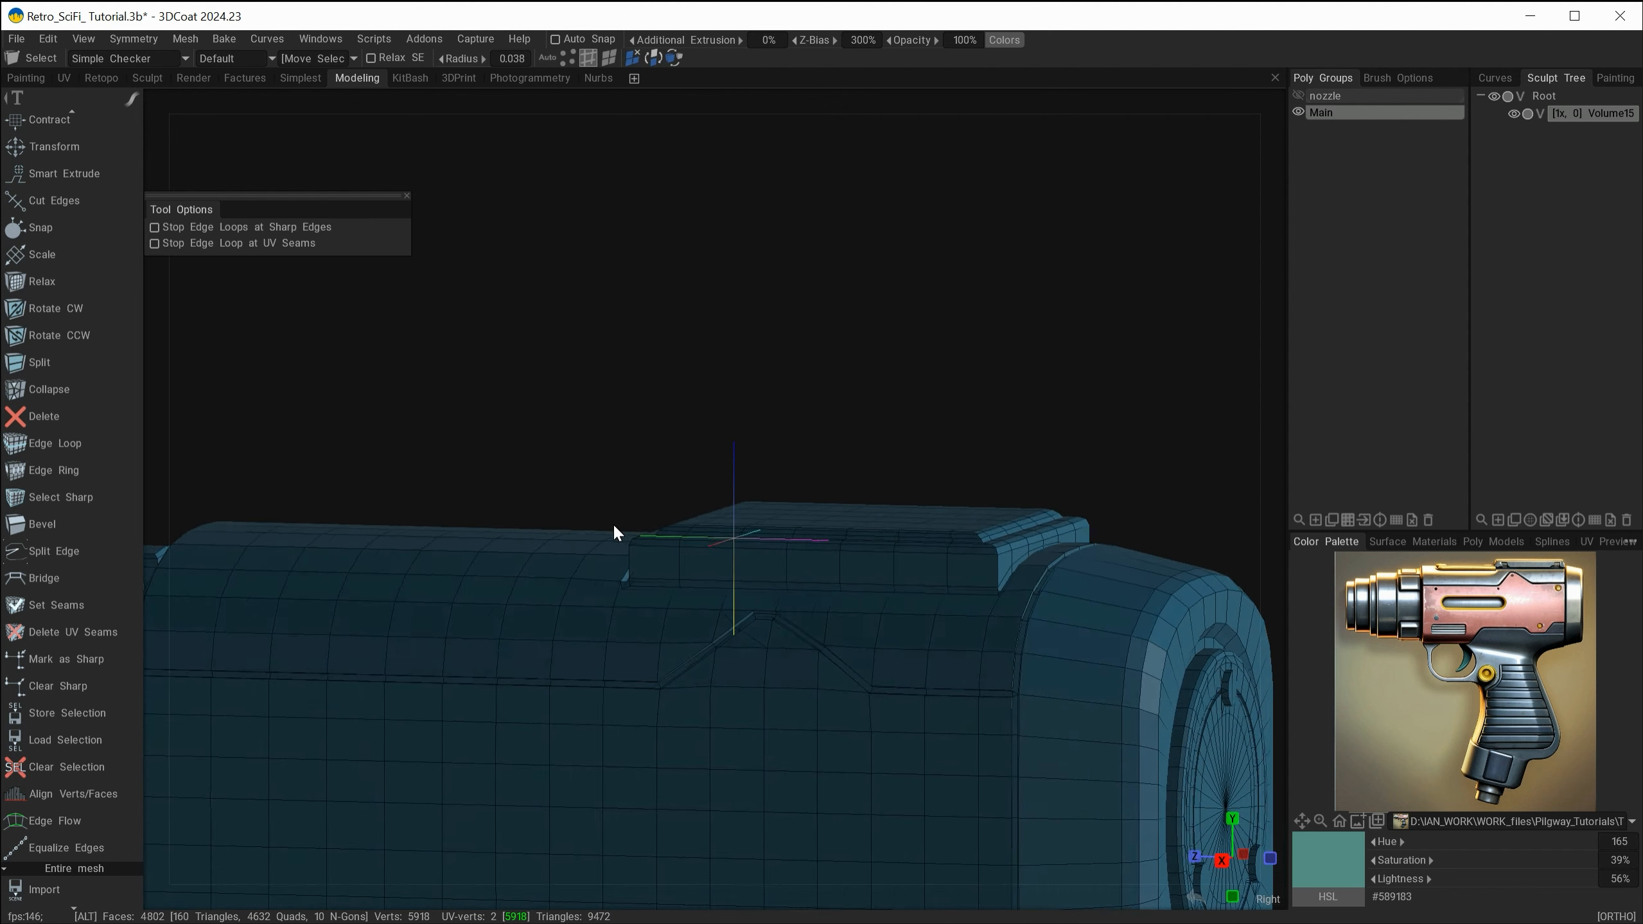
- Select a row of lengthwise edges on the upper body, running from the raised block's front corner toward the nozzle
alt+drag(613, 523, 706, 532)
alt+right_drag(831, 563, 834, 490)
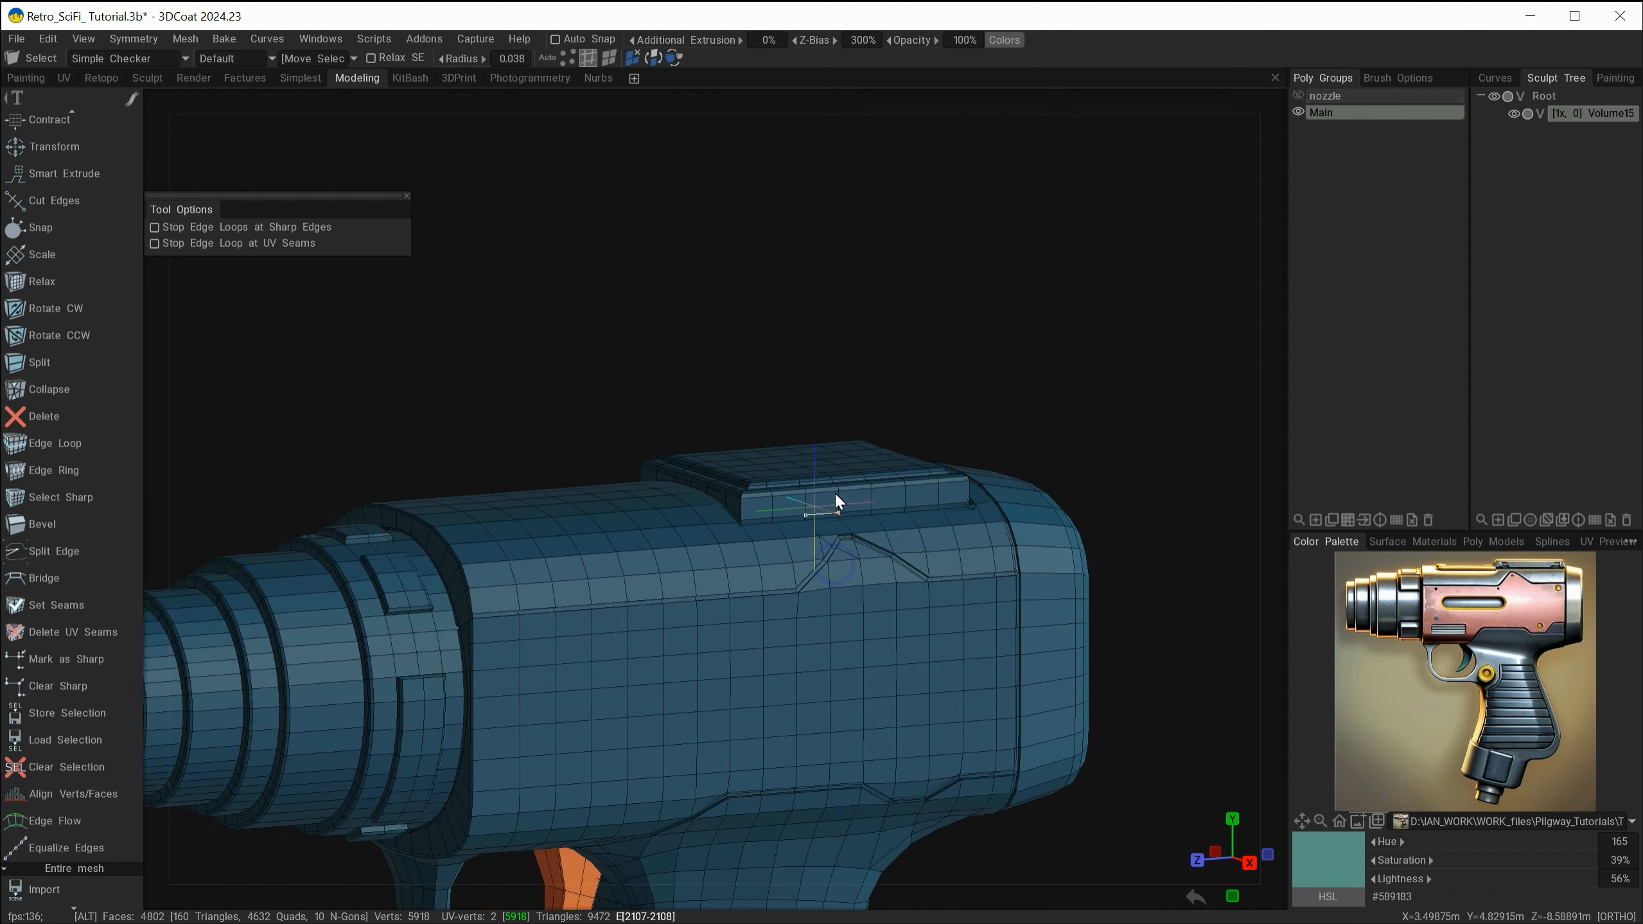
alt+drag(834, 490, 923, 558)
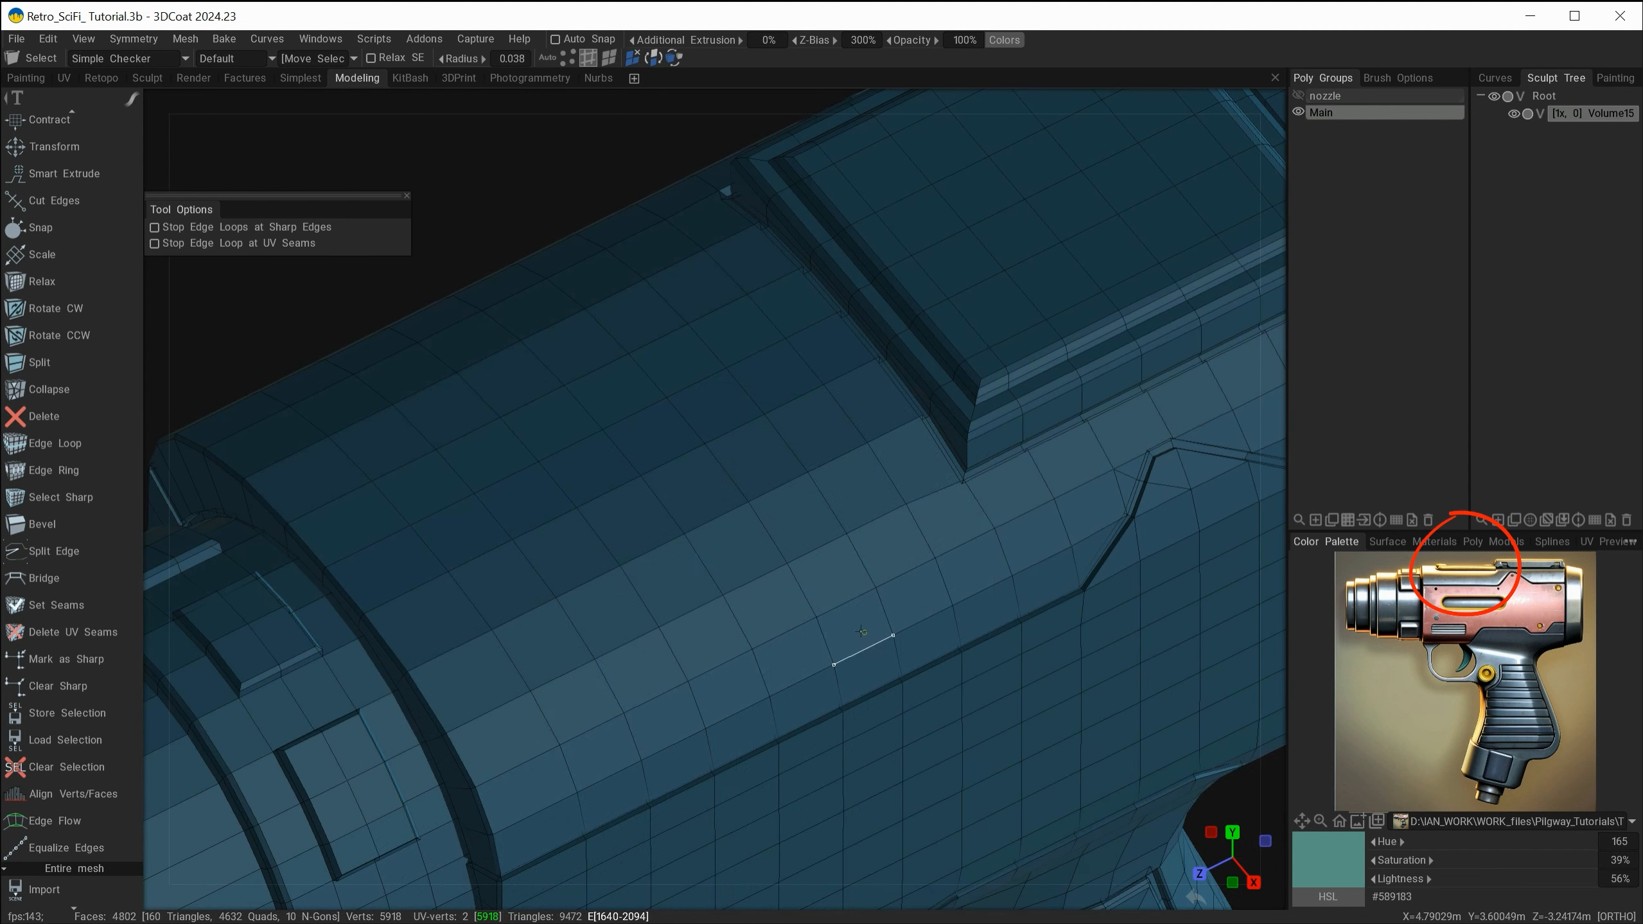
shift+click(927, 497)
shift+click(821, 548)
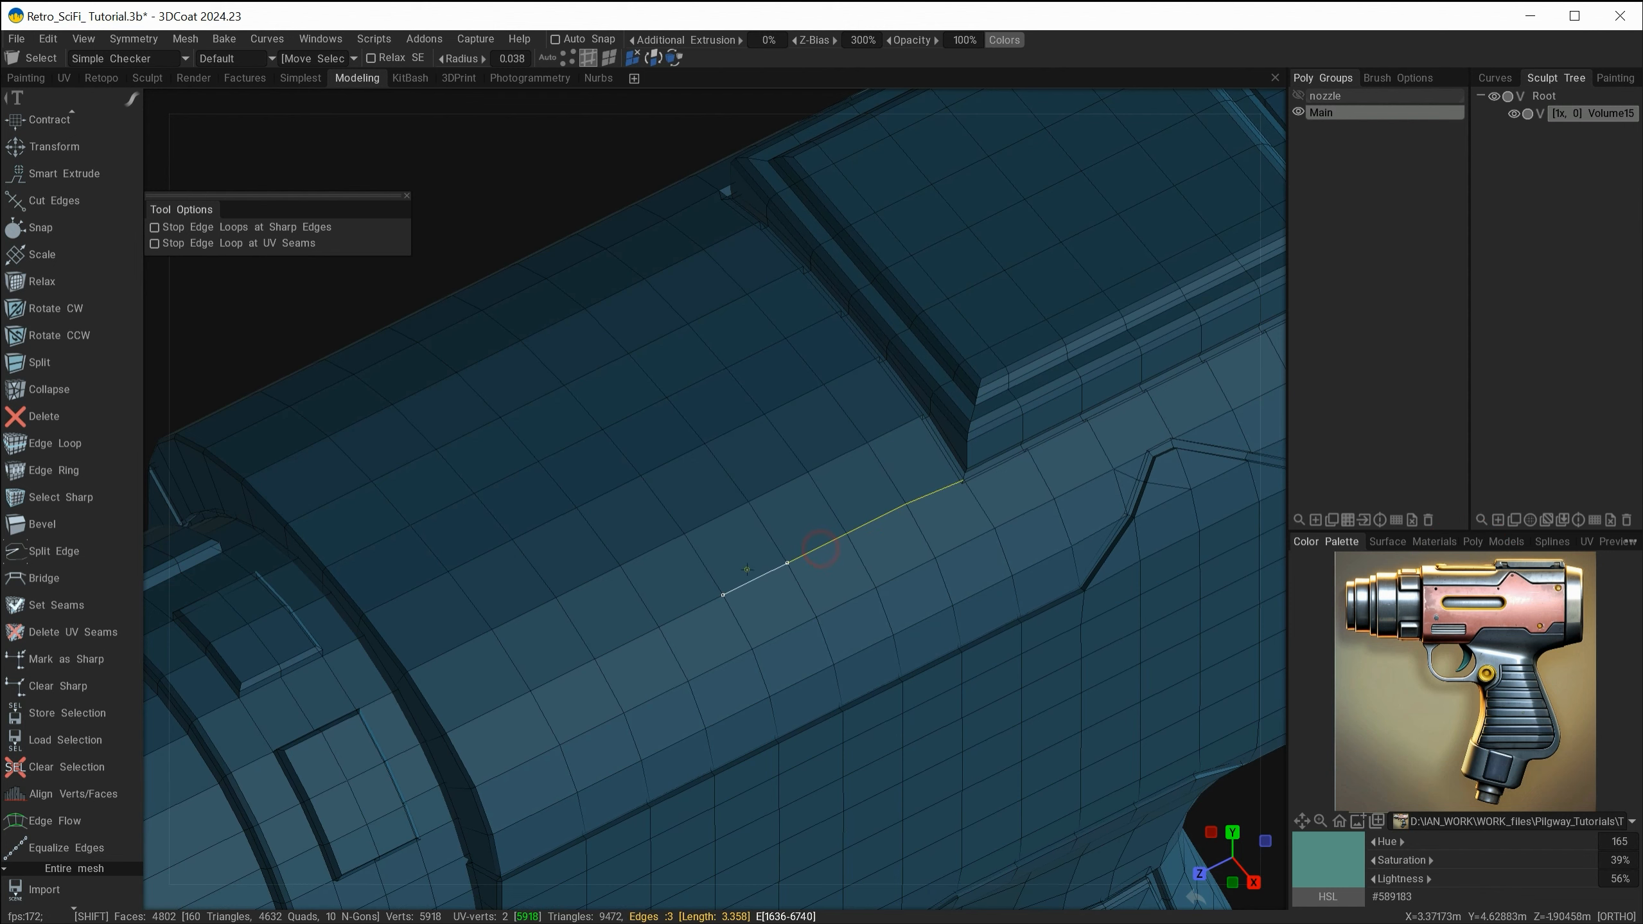
shift+click(755, 578)
mouse_move(754, 695)
alt+mouse_down()
mouse_move(813, 688)
mouse_move(745, 684)
alt+mouse_up()
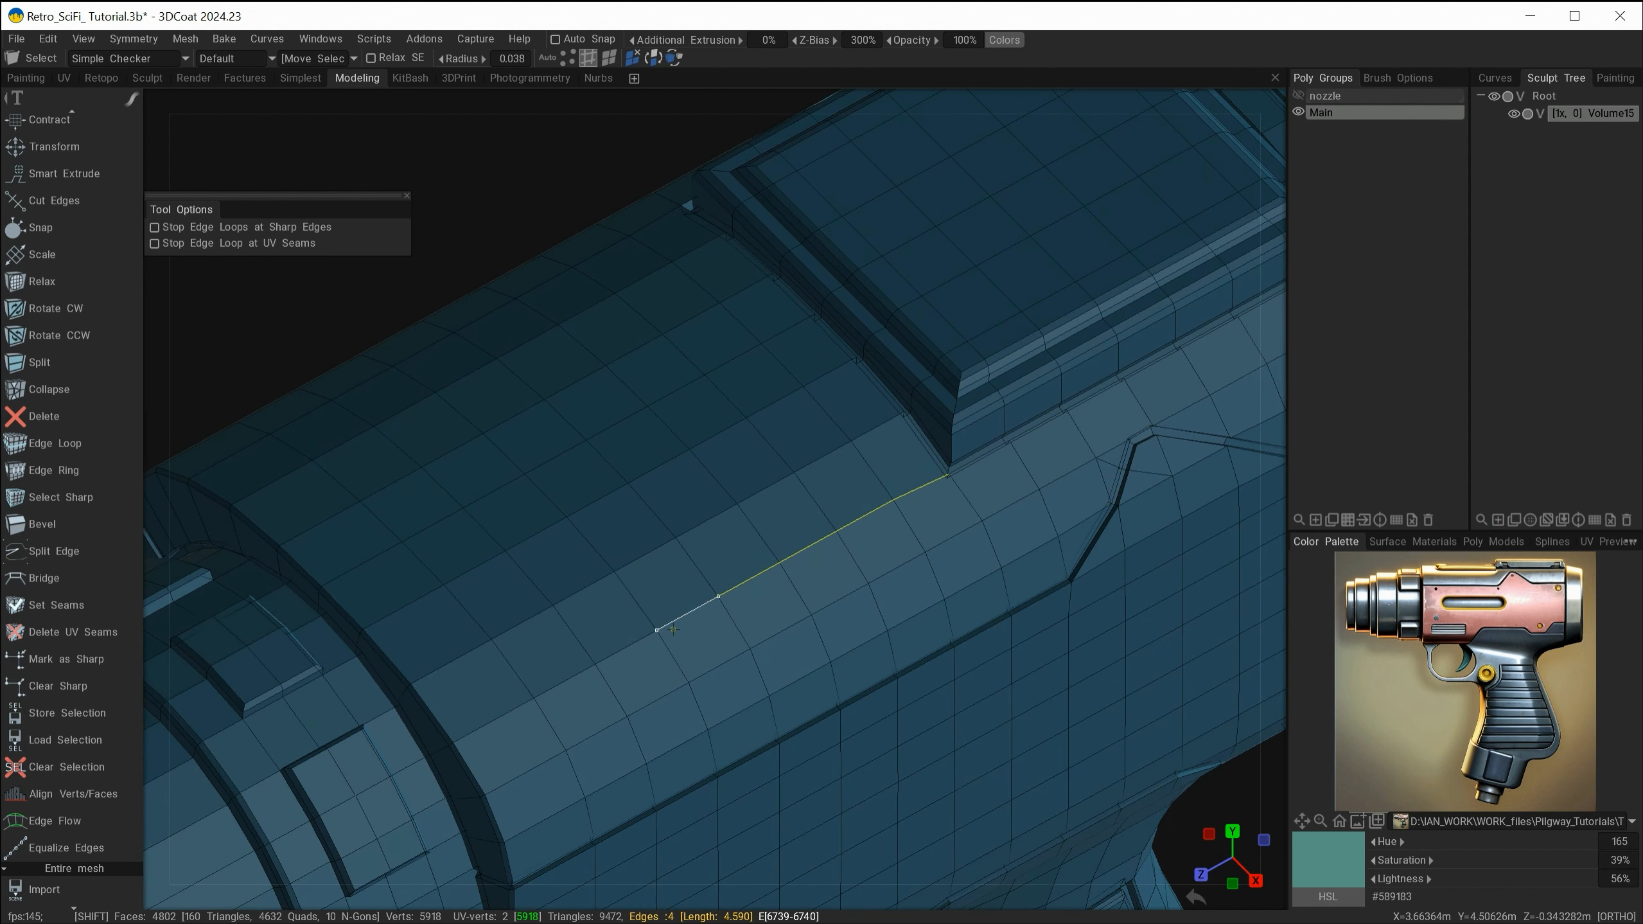
alt+drag(674, 627, 627, 685)
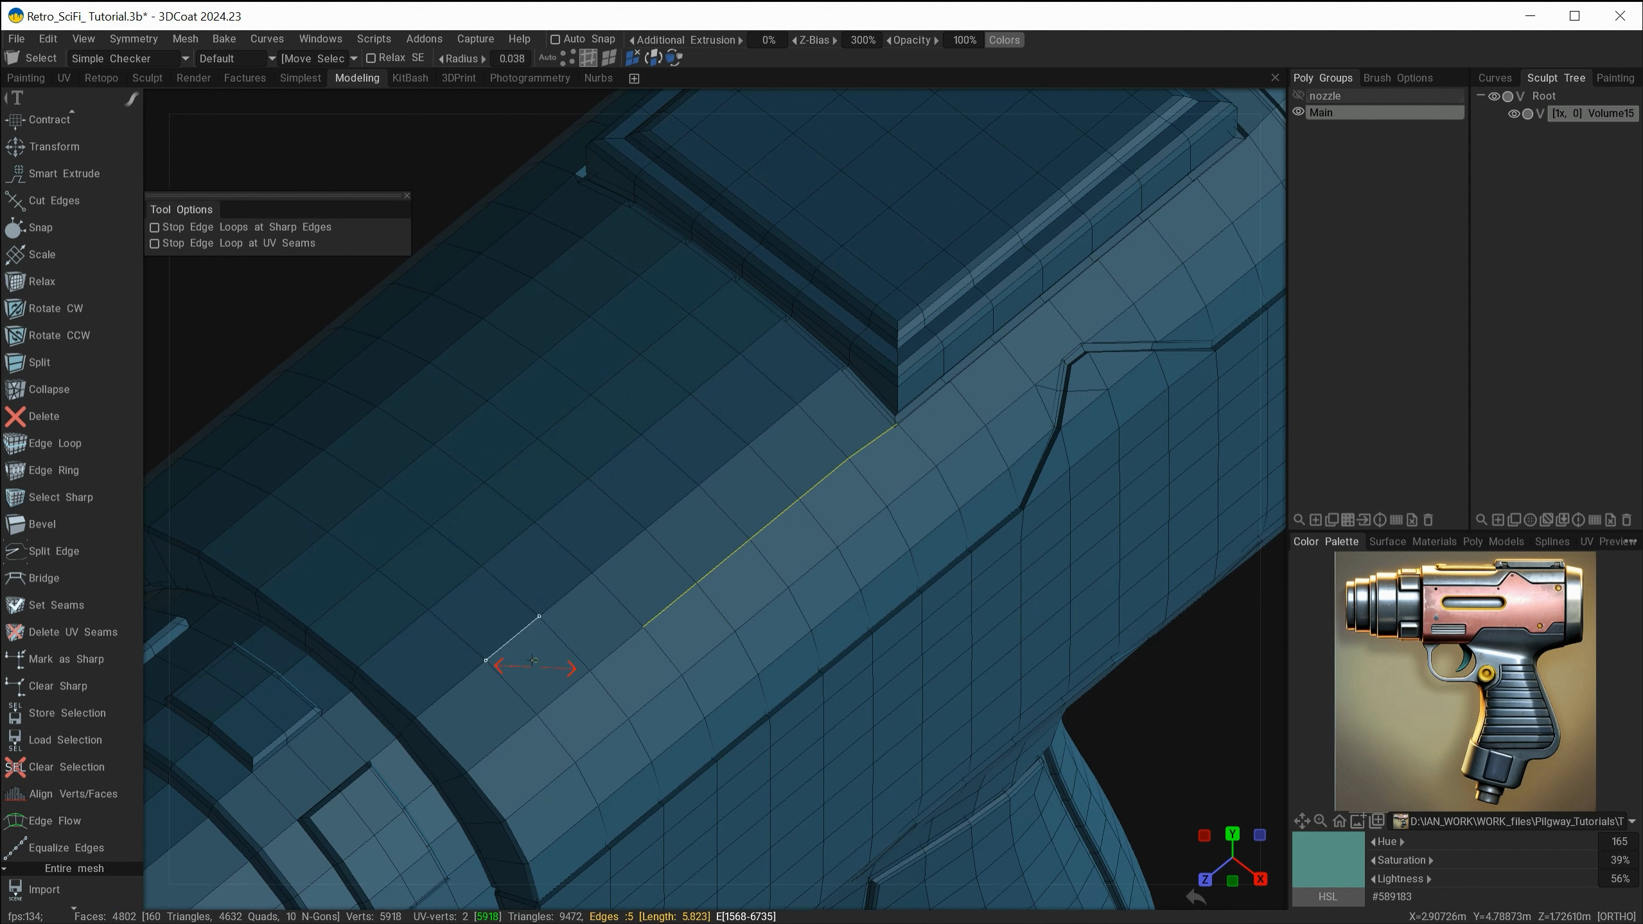
- Use Add/Split to cut a diagonal edge across the corner quad on each side of the body near the nozzle
scroll(46, 337, up, 10)
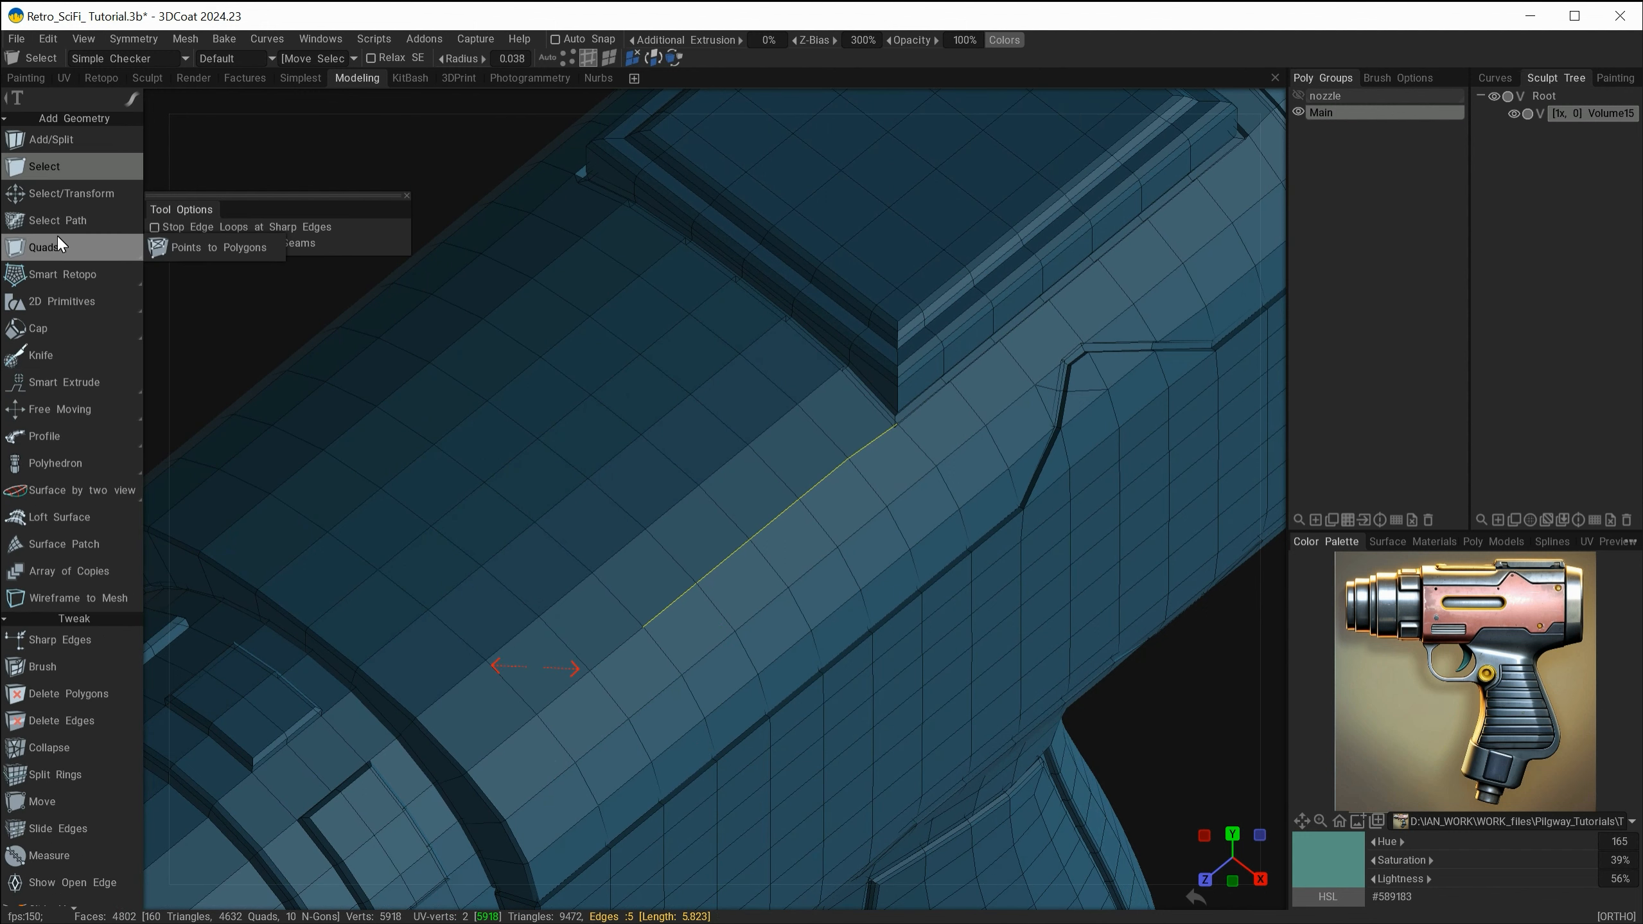
click(51, 140)
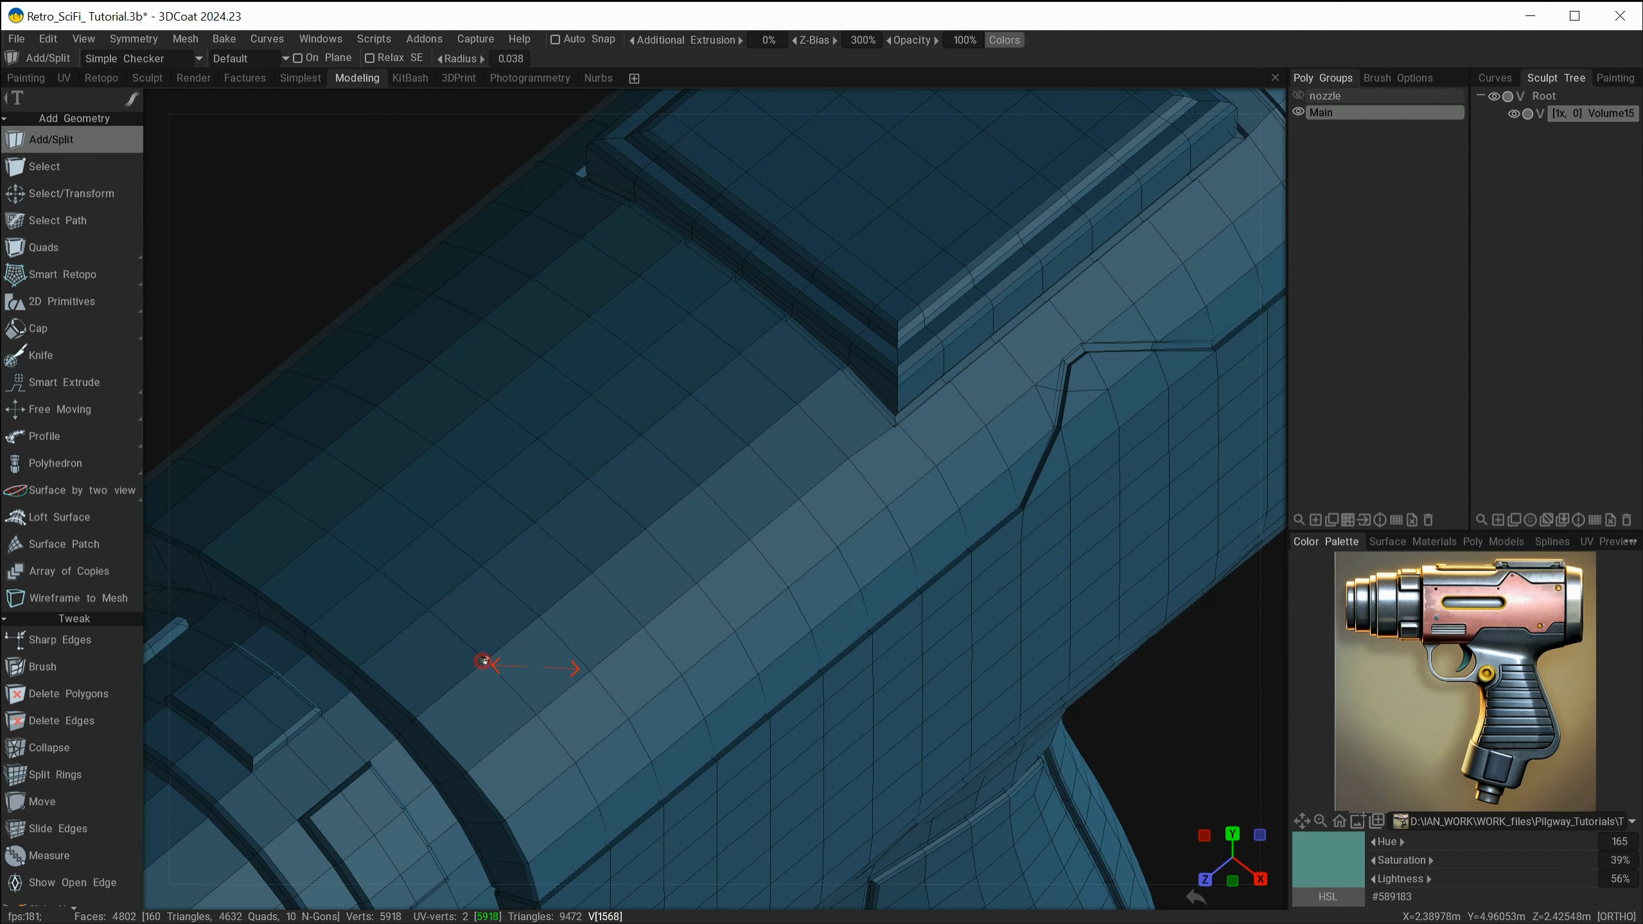
click(590, 671)
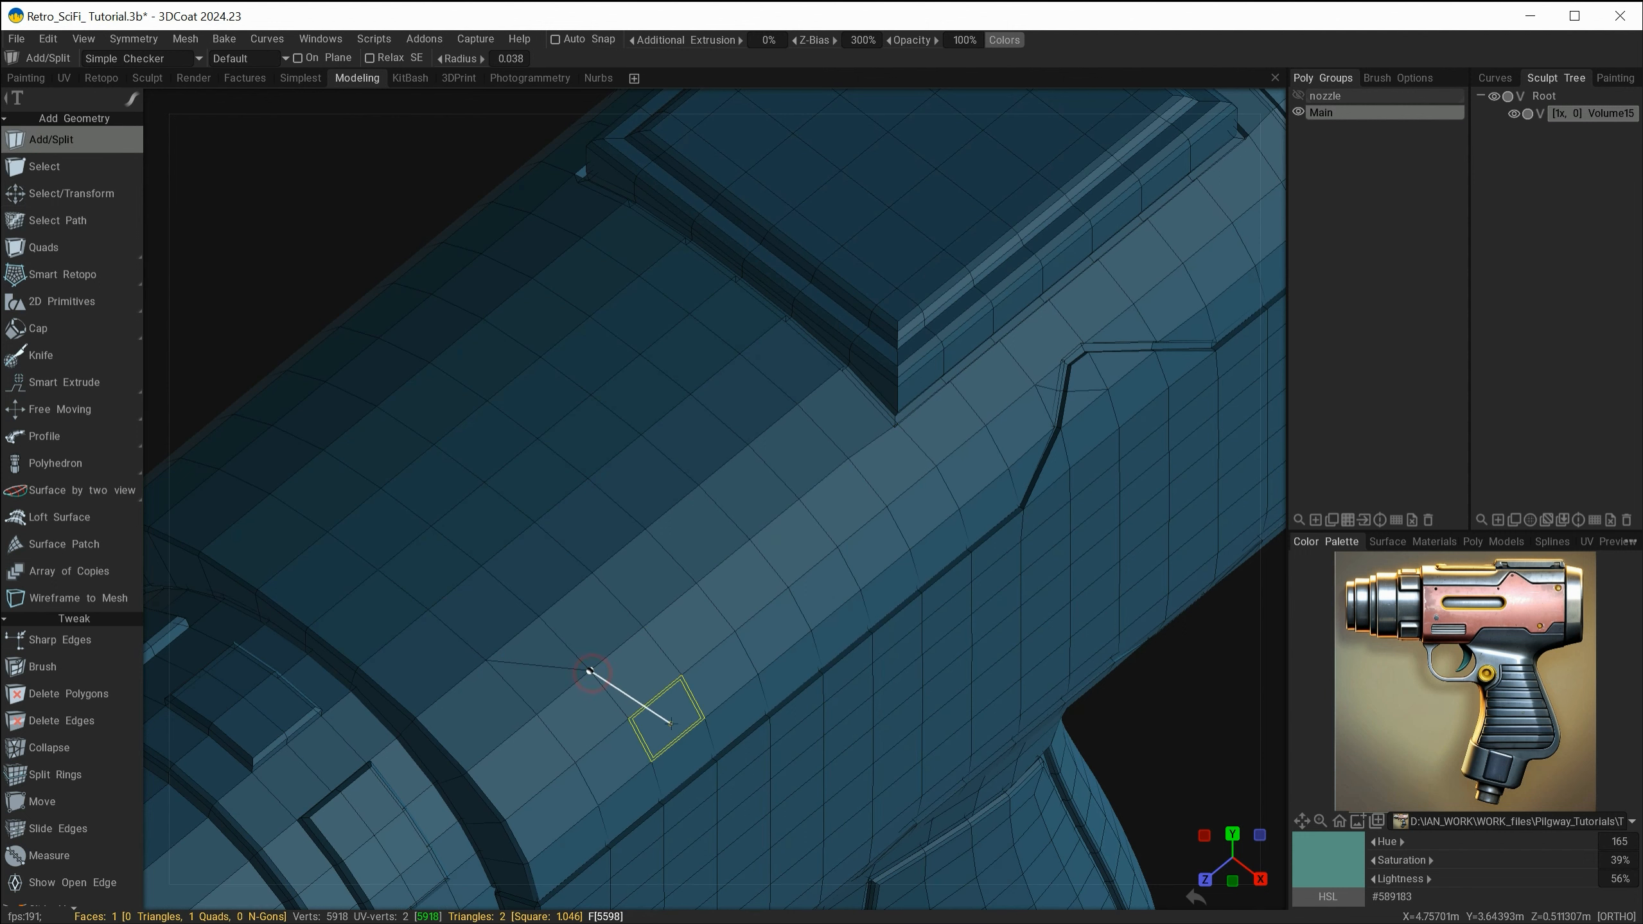
alt+drag(608, 749, 847, 712)
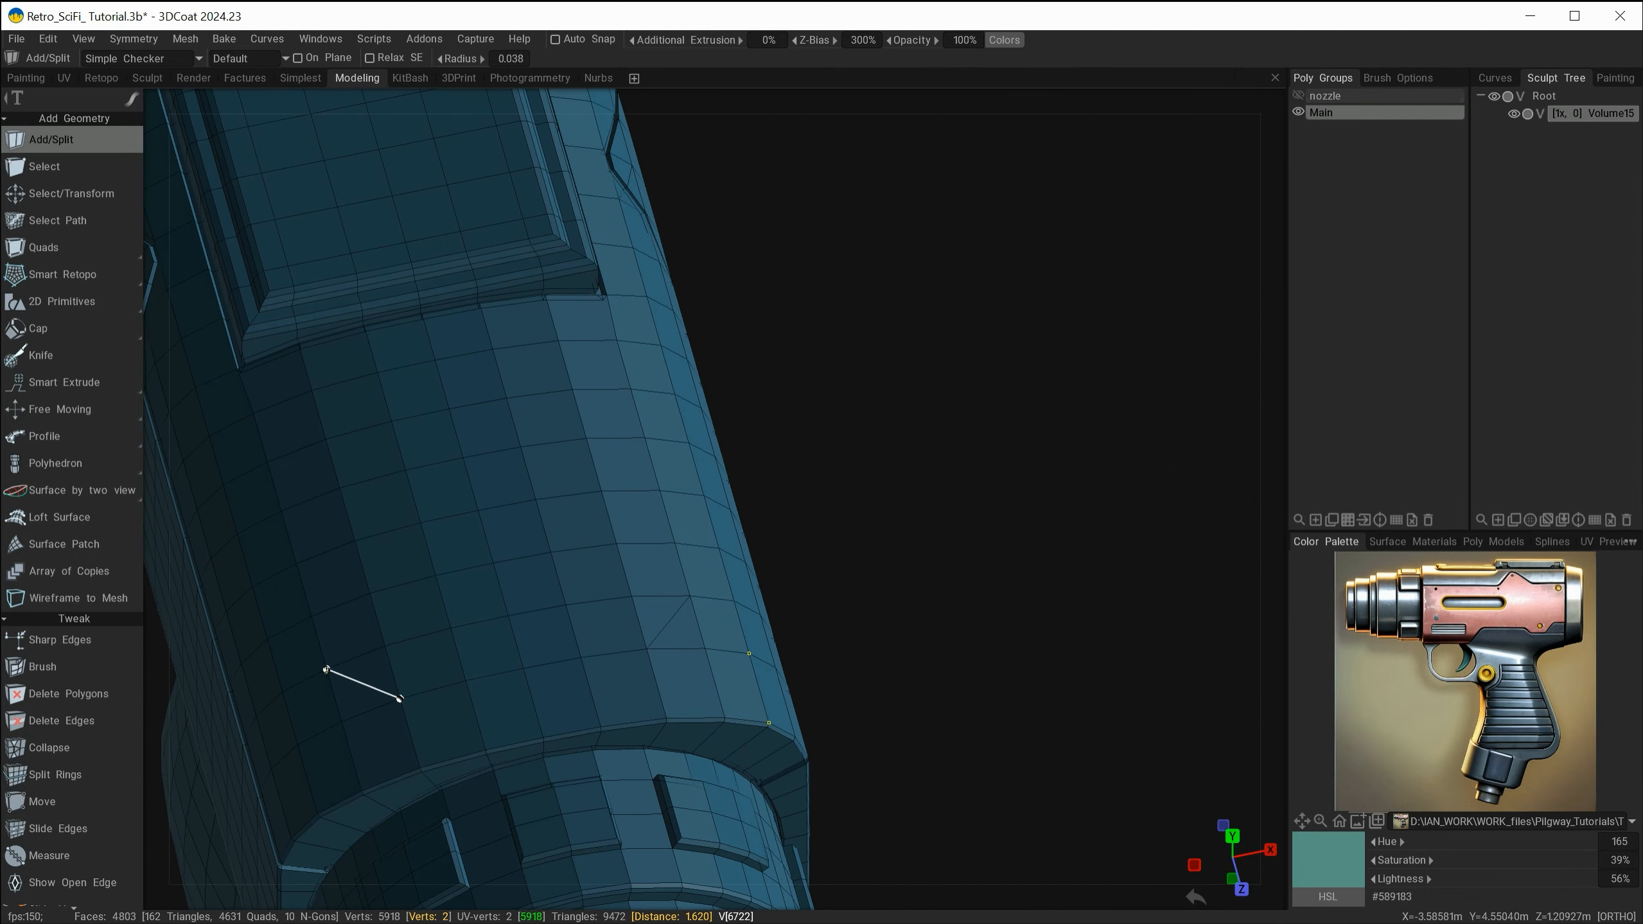
click(326, 668)
scroll(672, 692, down, 5)
alt+drag(699, 692, 481, 628)
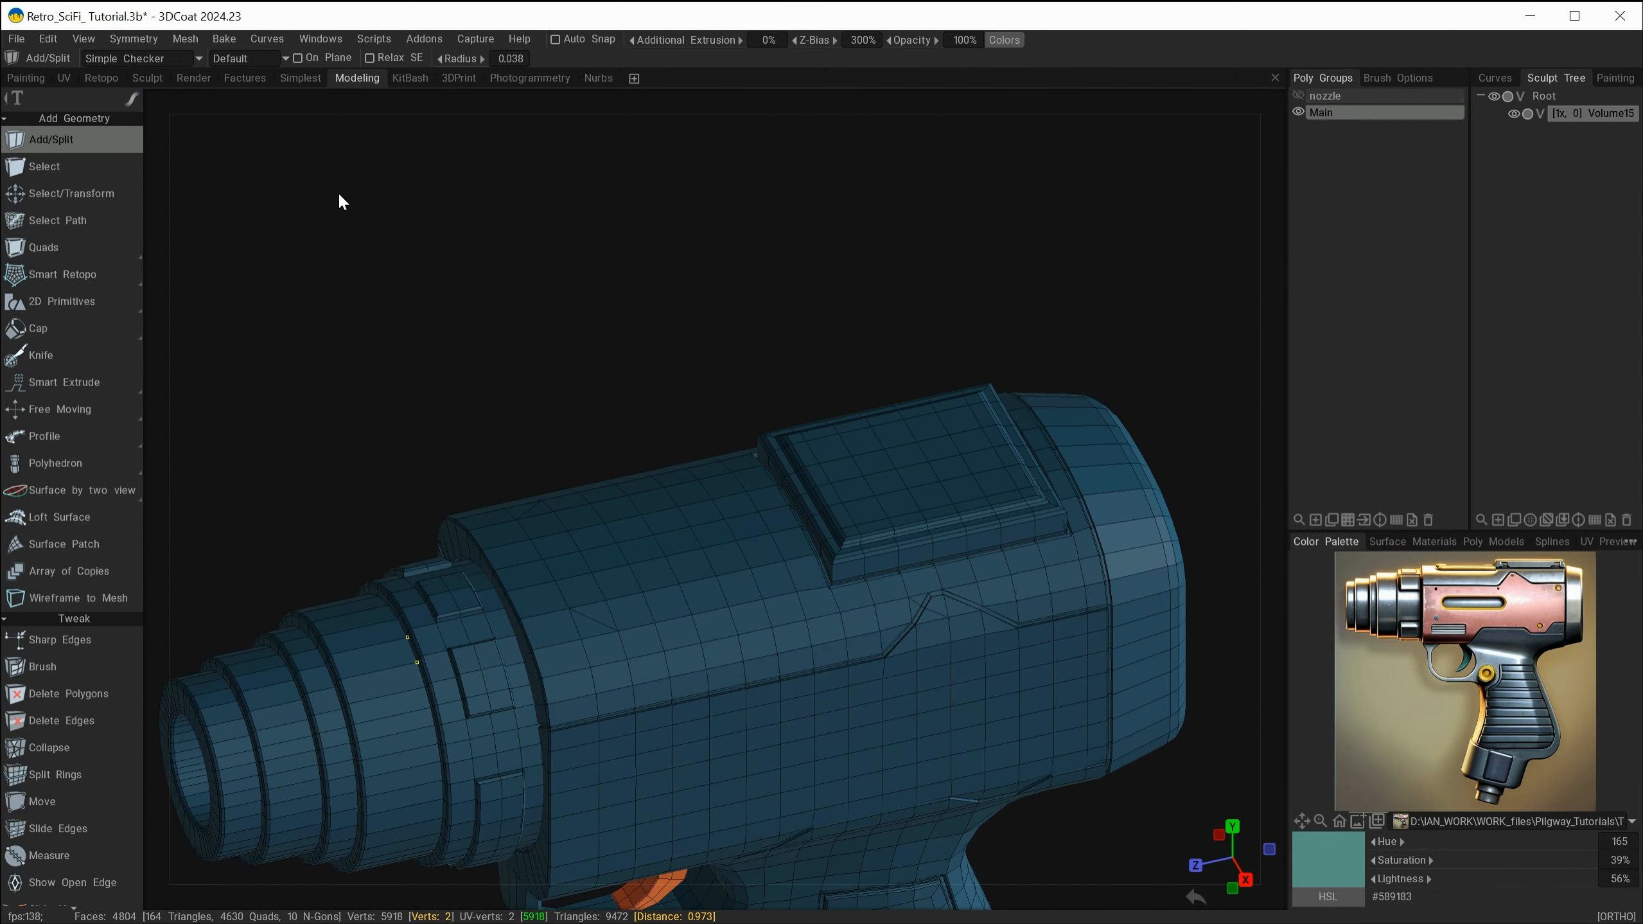
- Select the closed loop of edges outlining a chamfered-corner panel between the raised block and the nozzle
click(90, 169)
click(585, 58)
scroll(763, 598, up, 6)
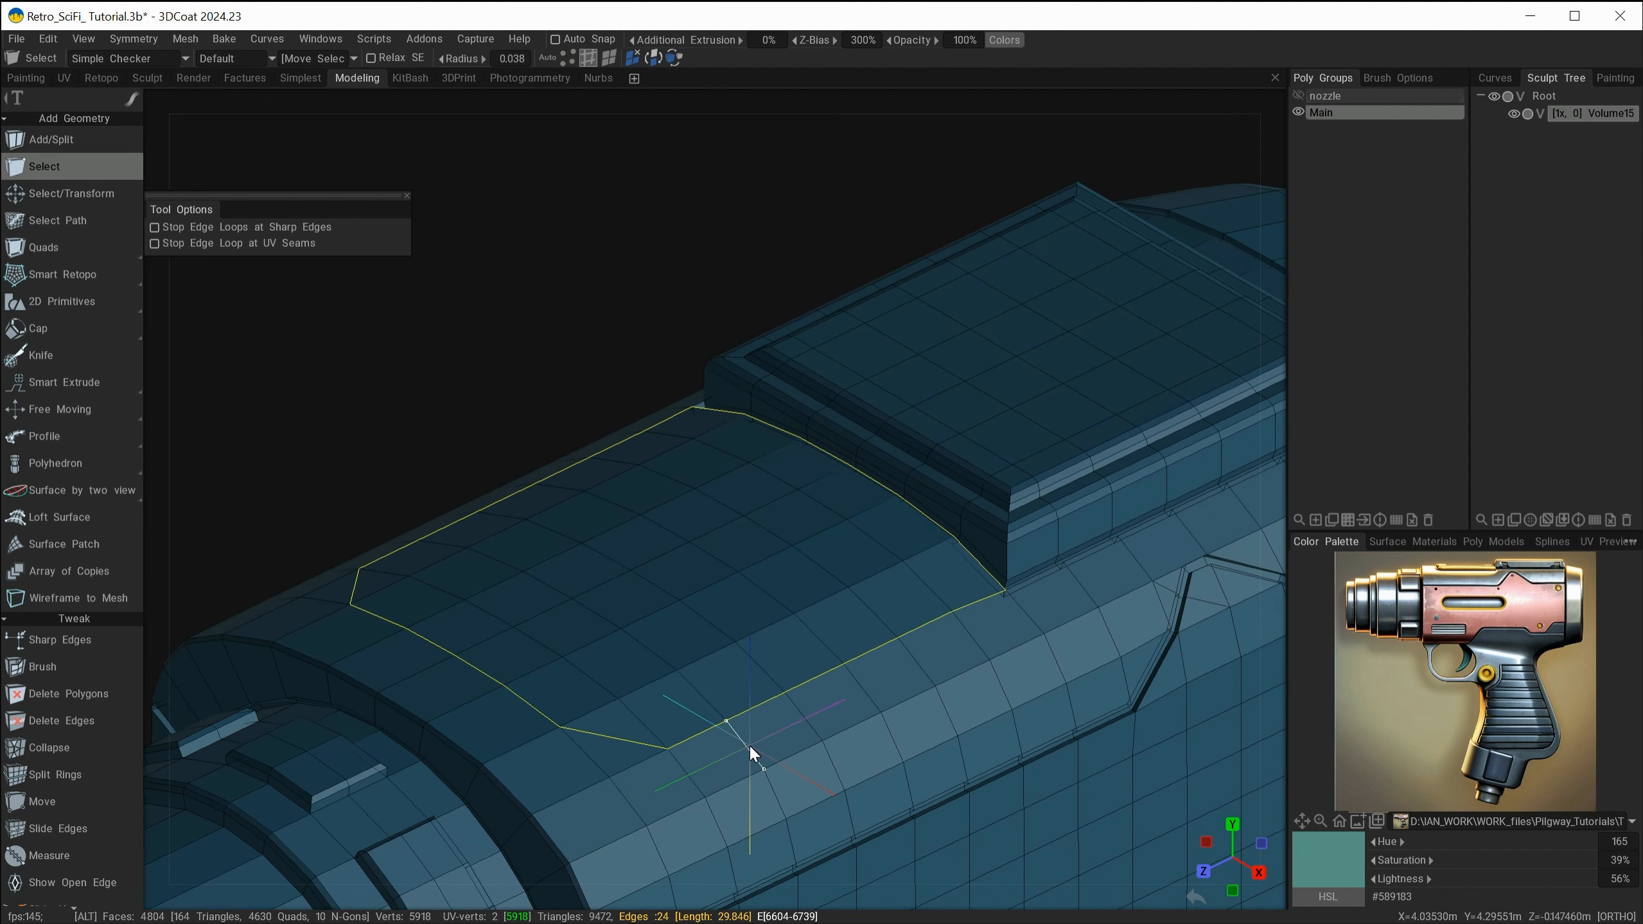
alt+drag(748, 744, 715, 765)
- Bevel the selected panel outline with a bevel size of 0.070 and 1 segment
key(space)
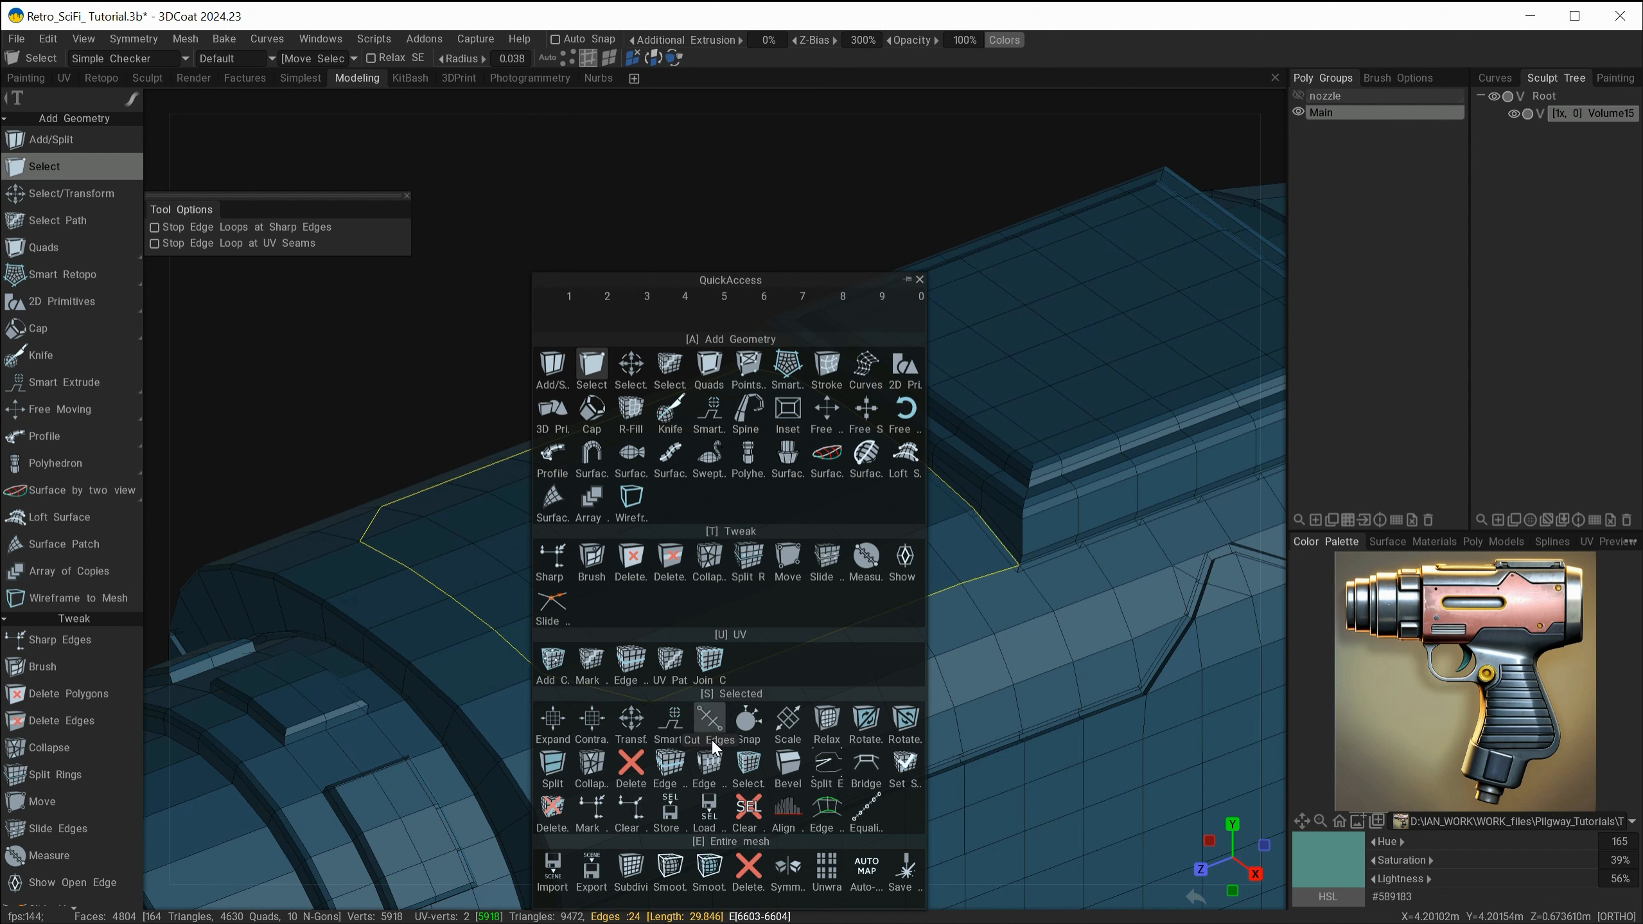
click(790, 765)
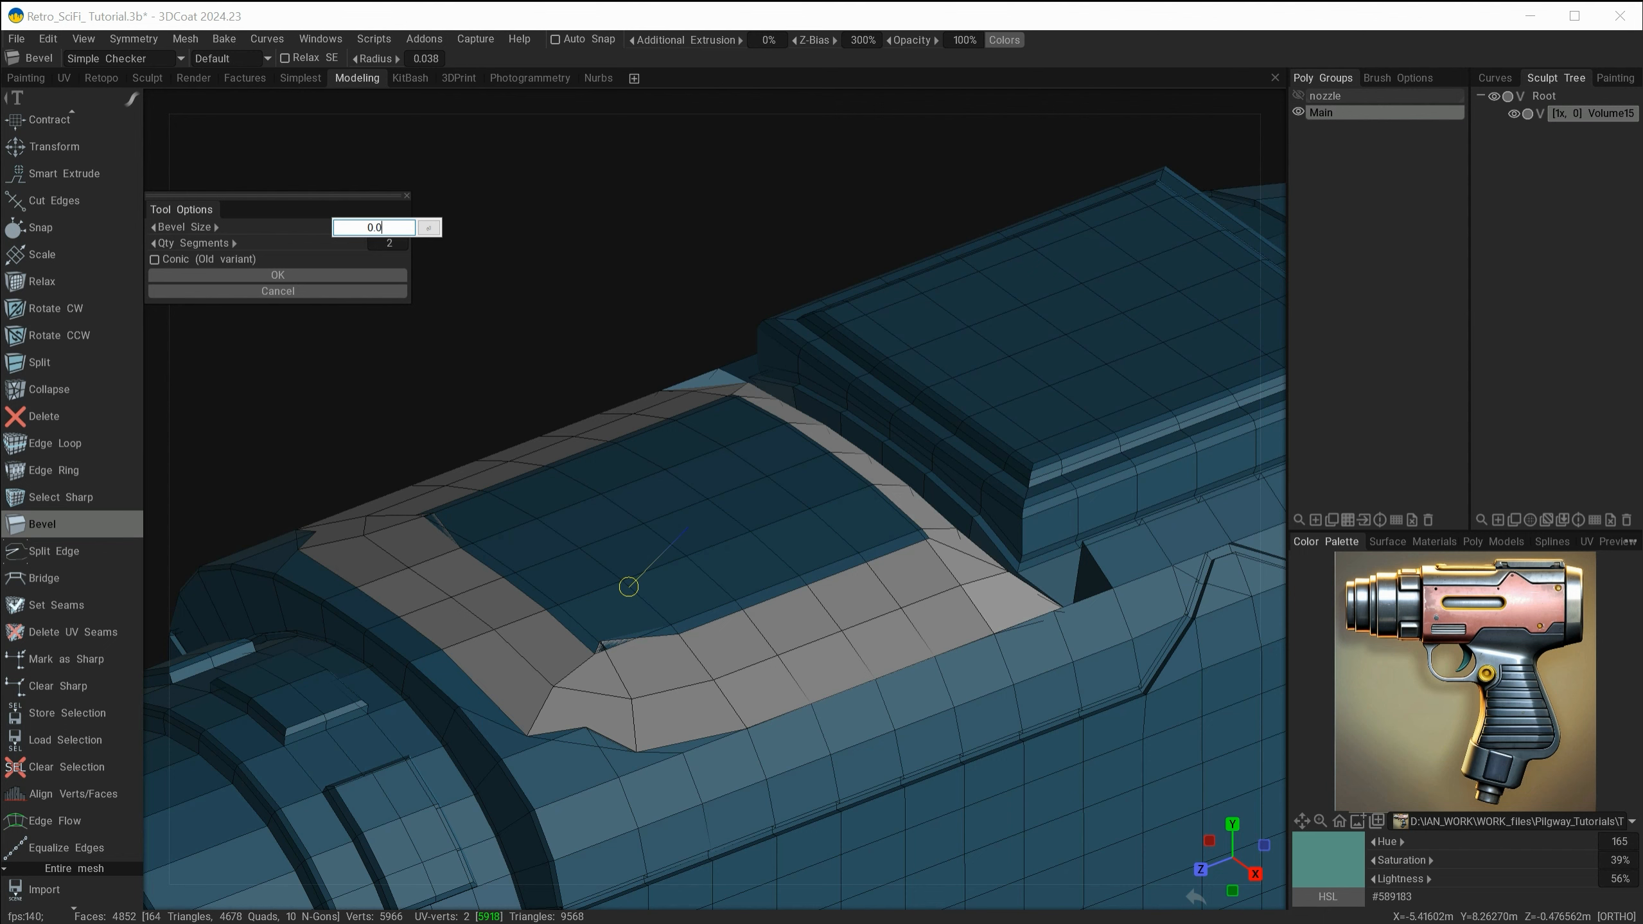
key(Return)
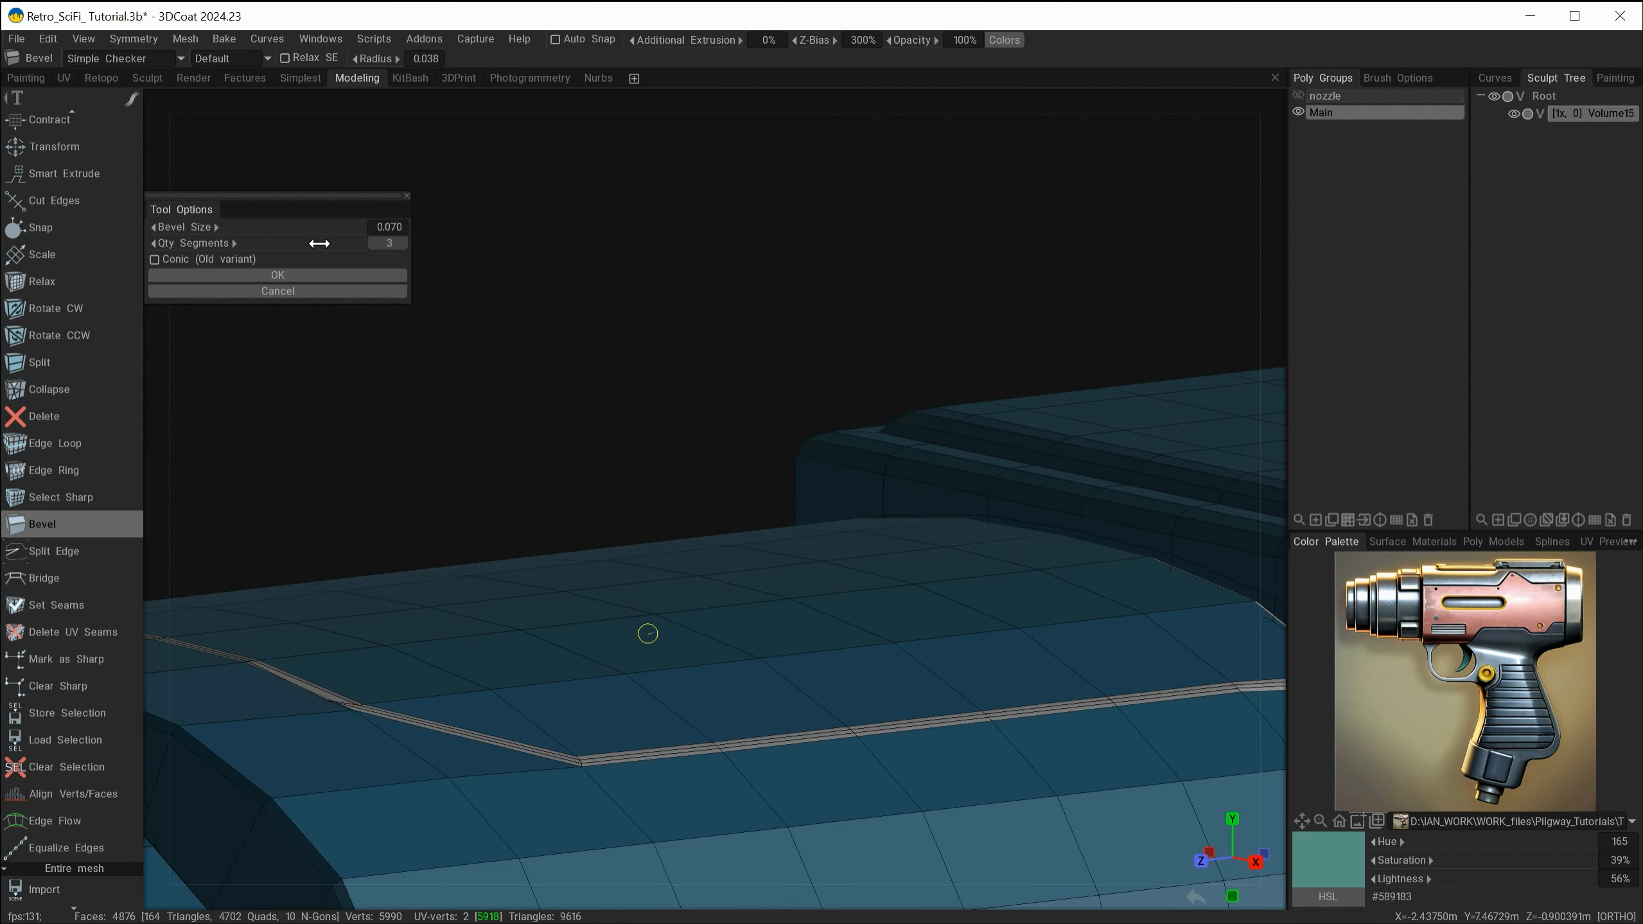
drag(317, 244, 243, 242)
alt+drag(745, 584, 860, 610)
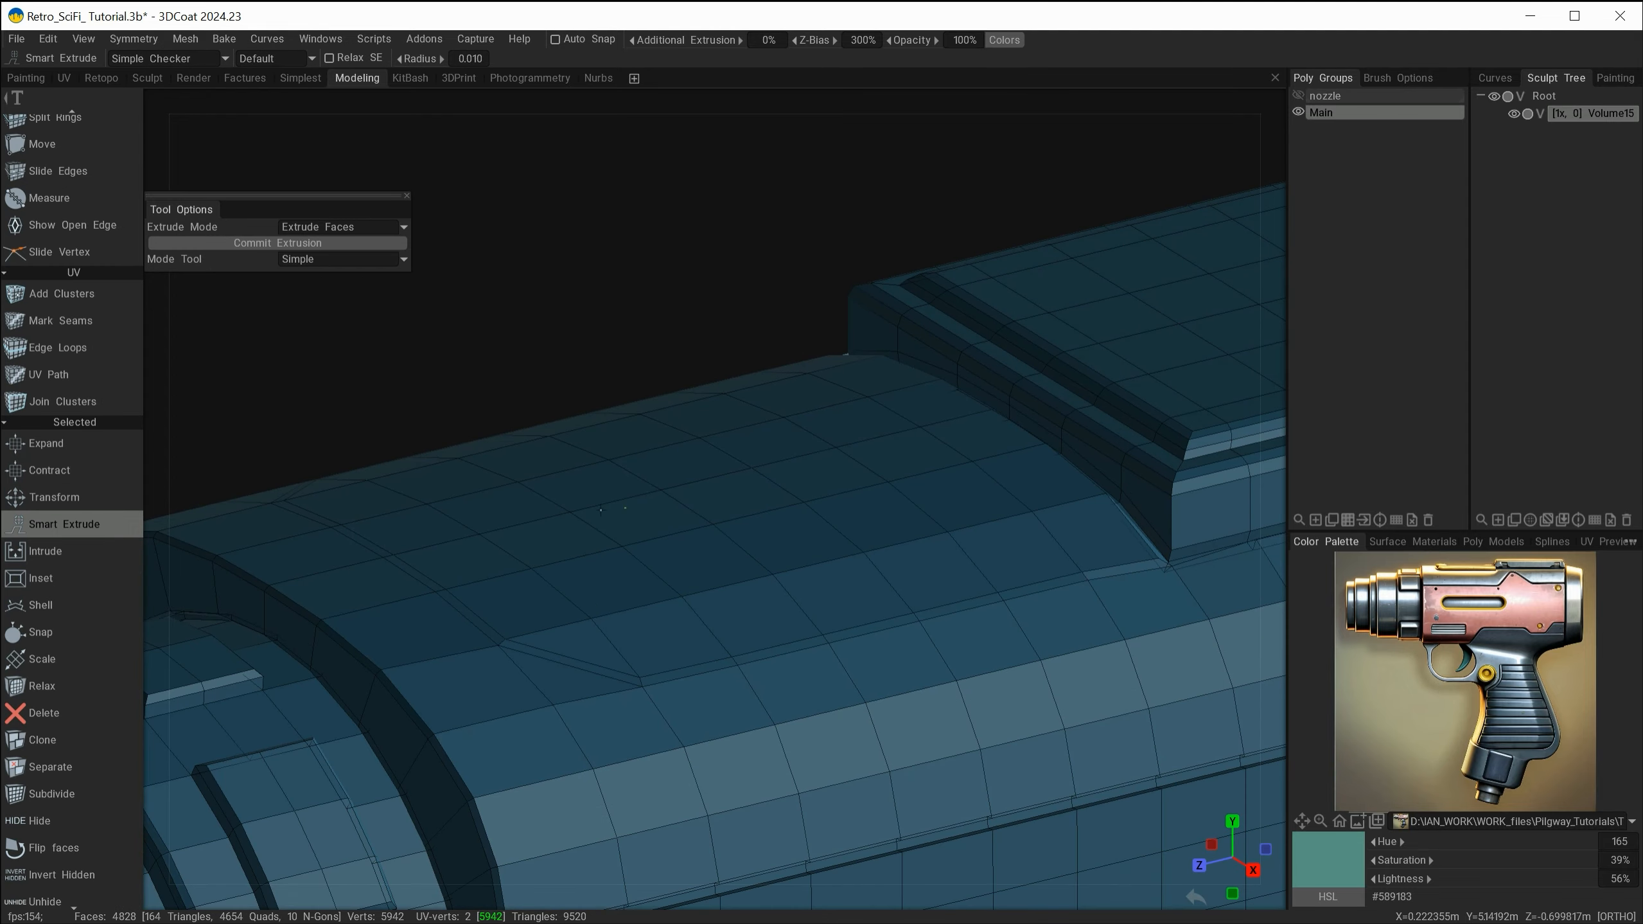
- Select all faces inside the beveled outline ahead of the raised block, including the triangular corner faces
click(871, 674)
alt+drag(887, 676, 961, 623)
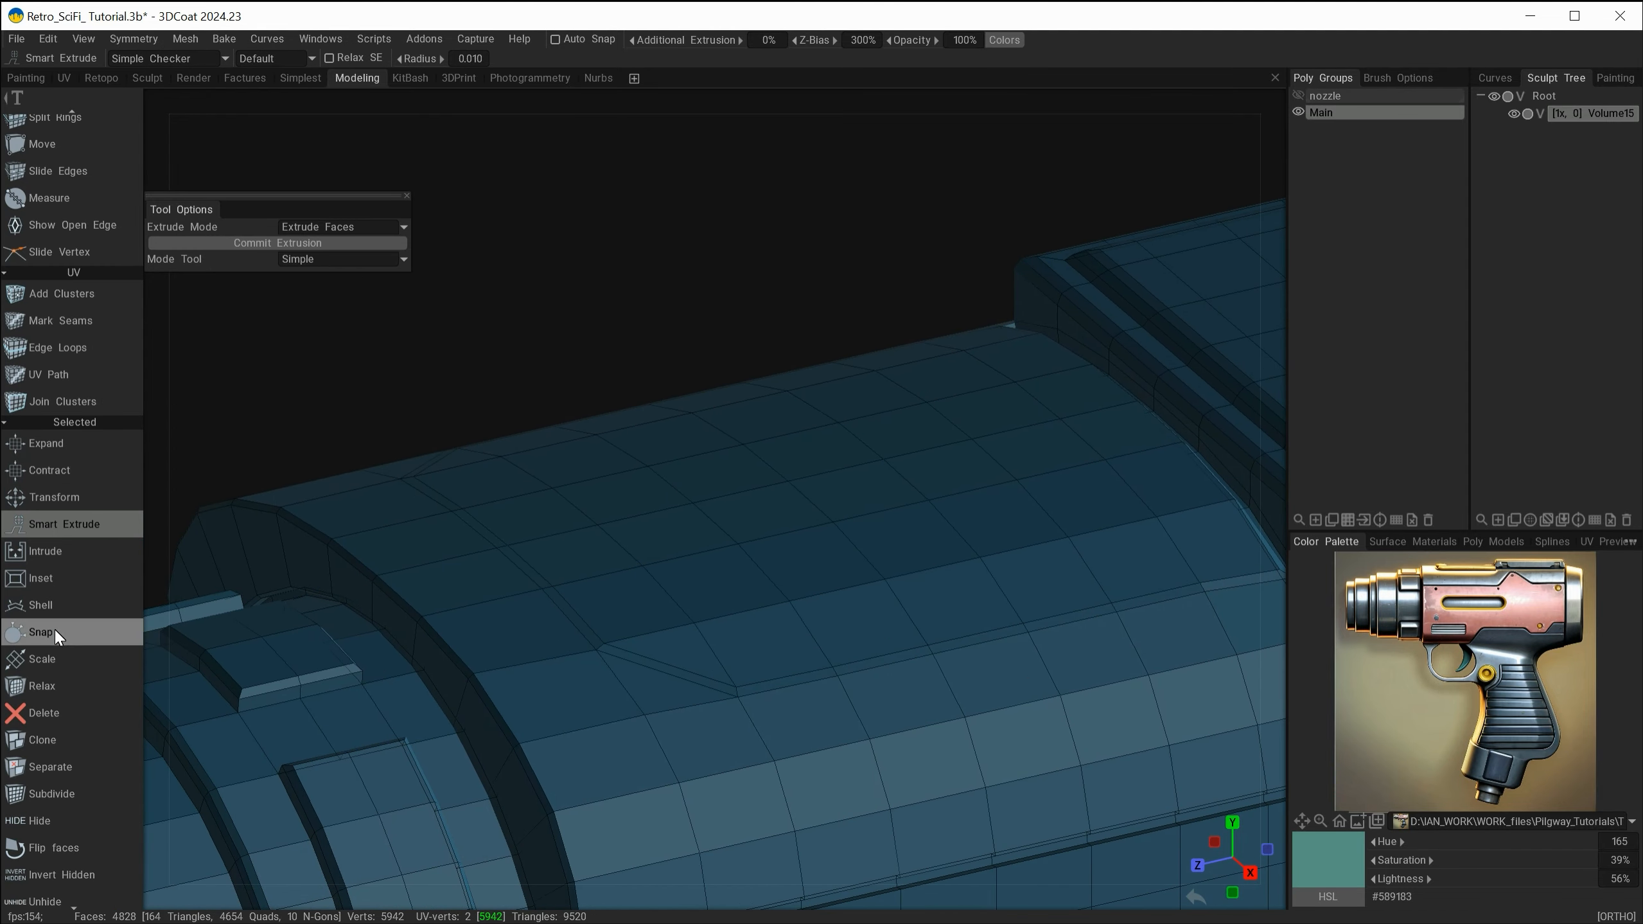
scroll(81, 494, up, 15)
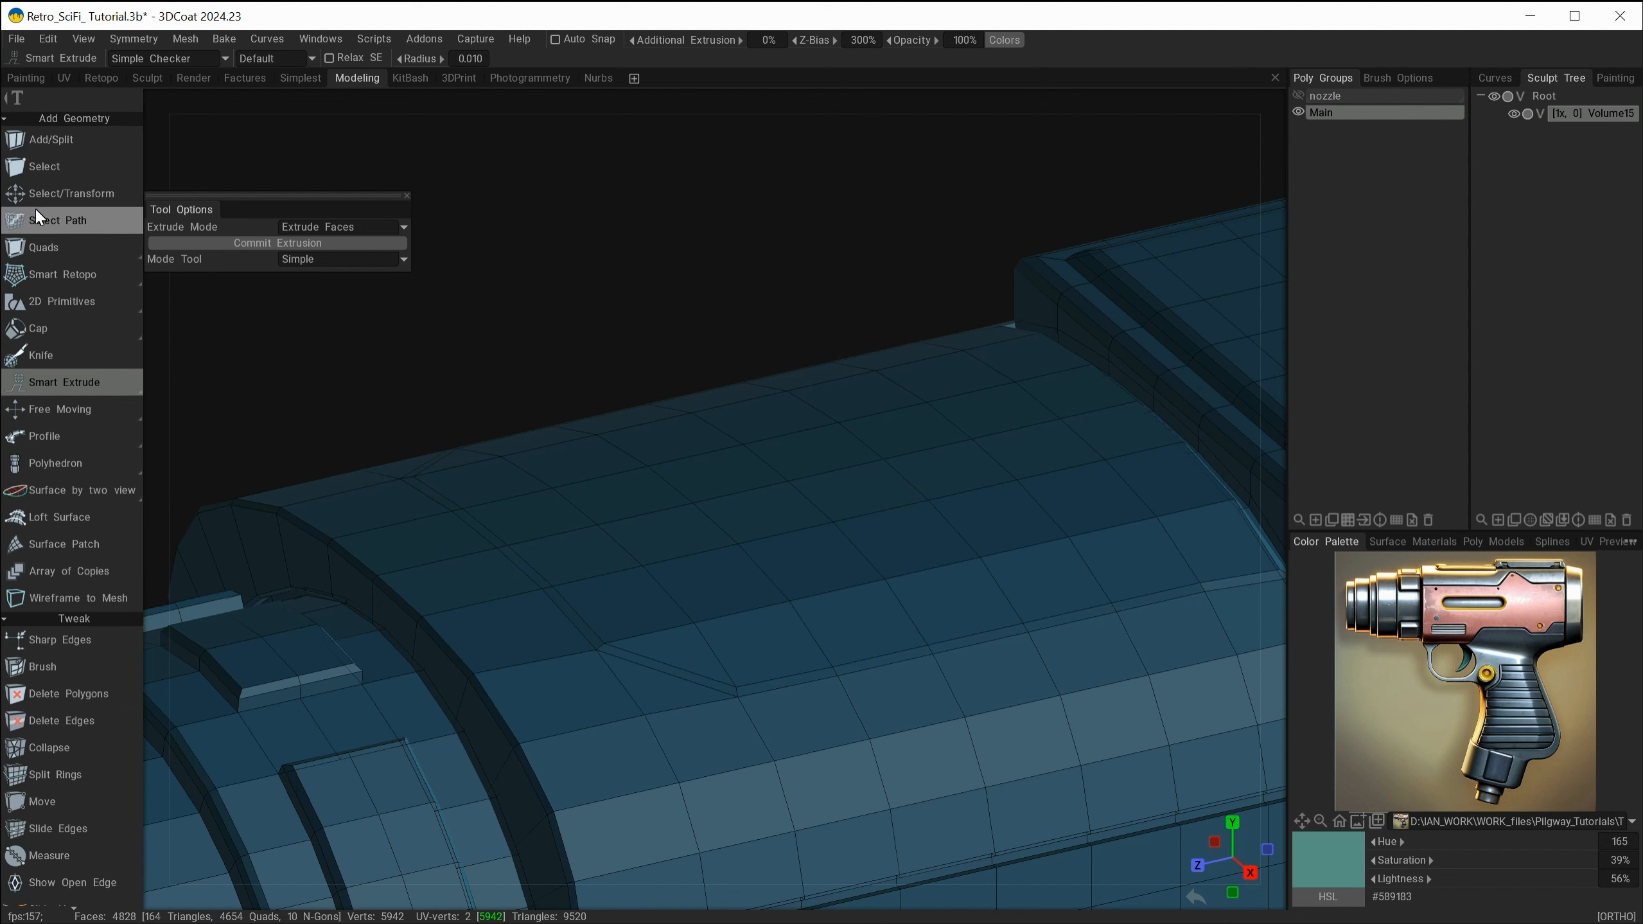
click(39, 166)
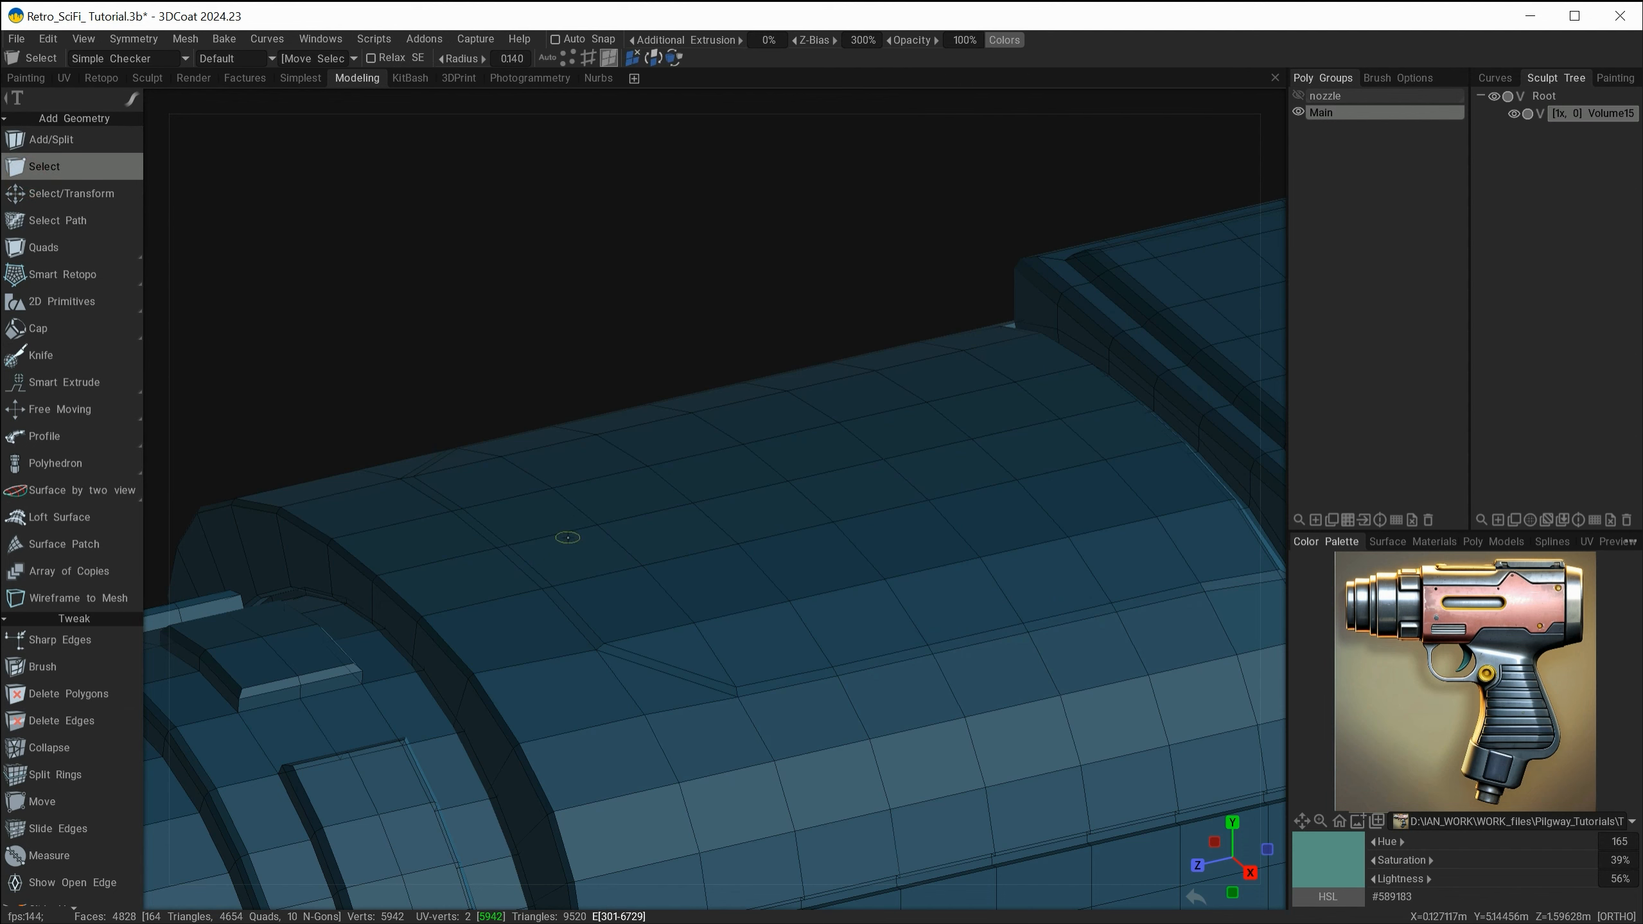
alt+drag(539, 517, 565, 546)
shift+click(418, 414)
shift+click(460, 459)
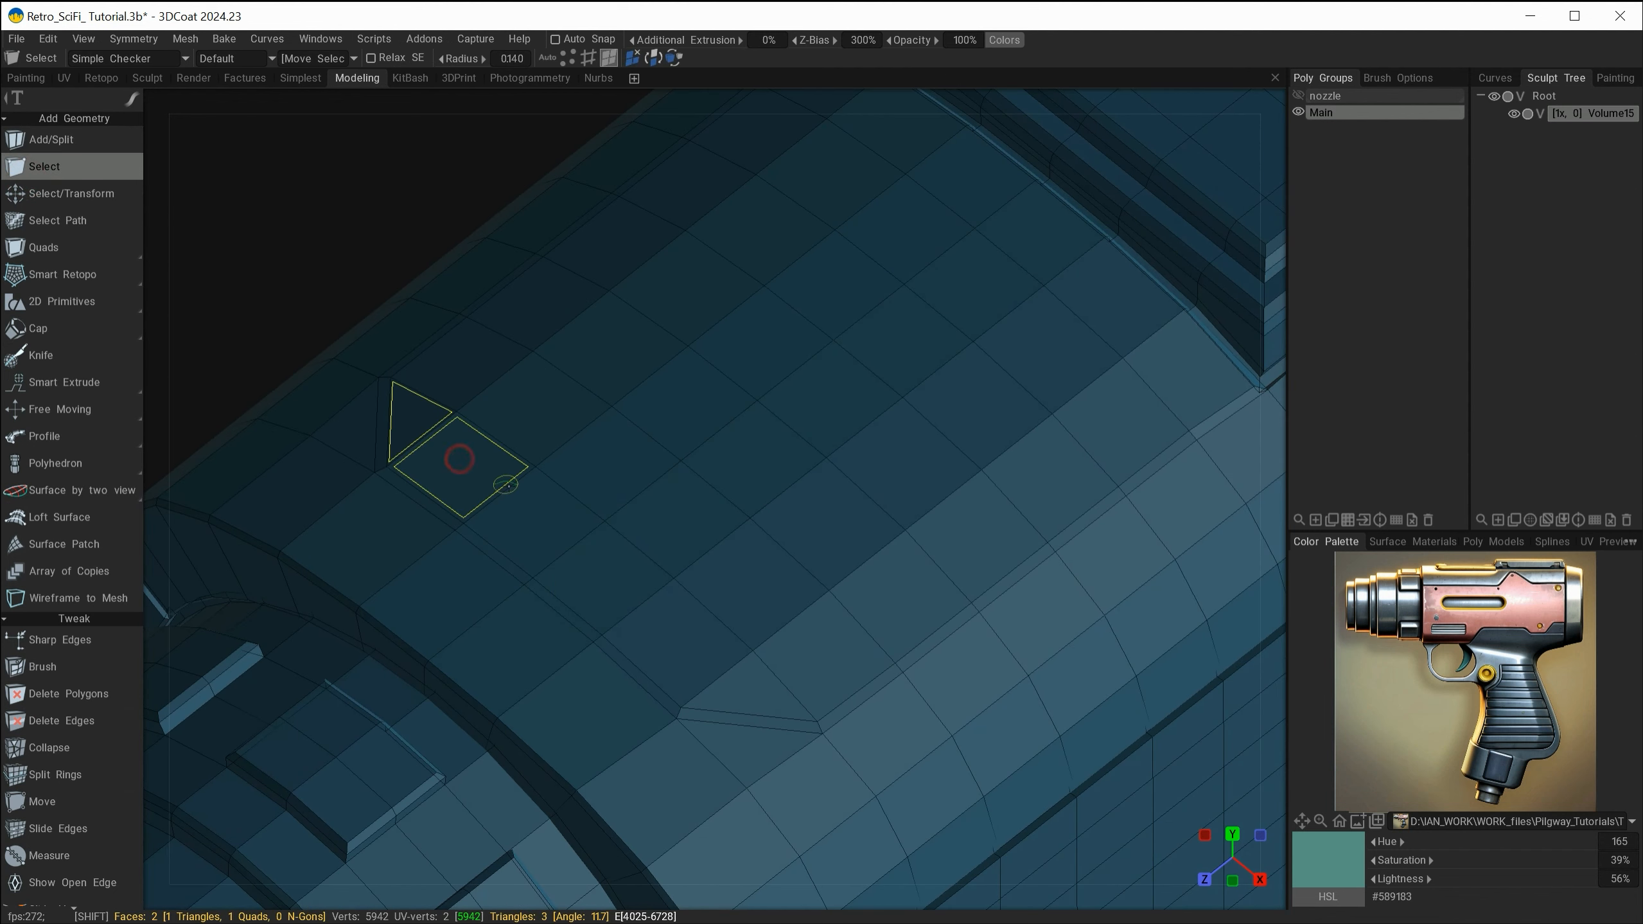
shift+drag(509, 485, 632, 584)
shift+click(753, 686)
alt+drag(925, 556, 787, 597)
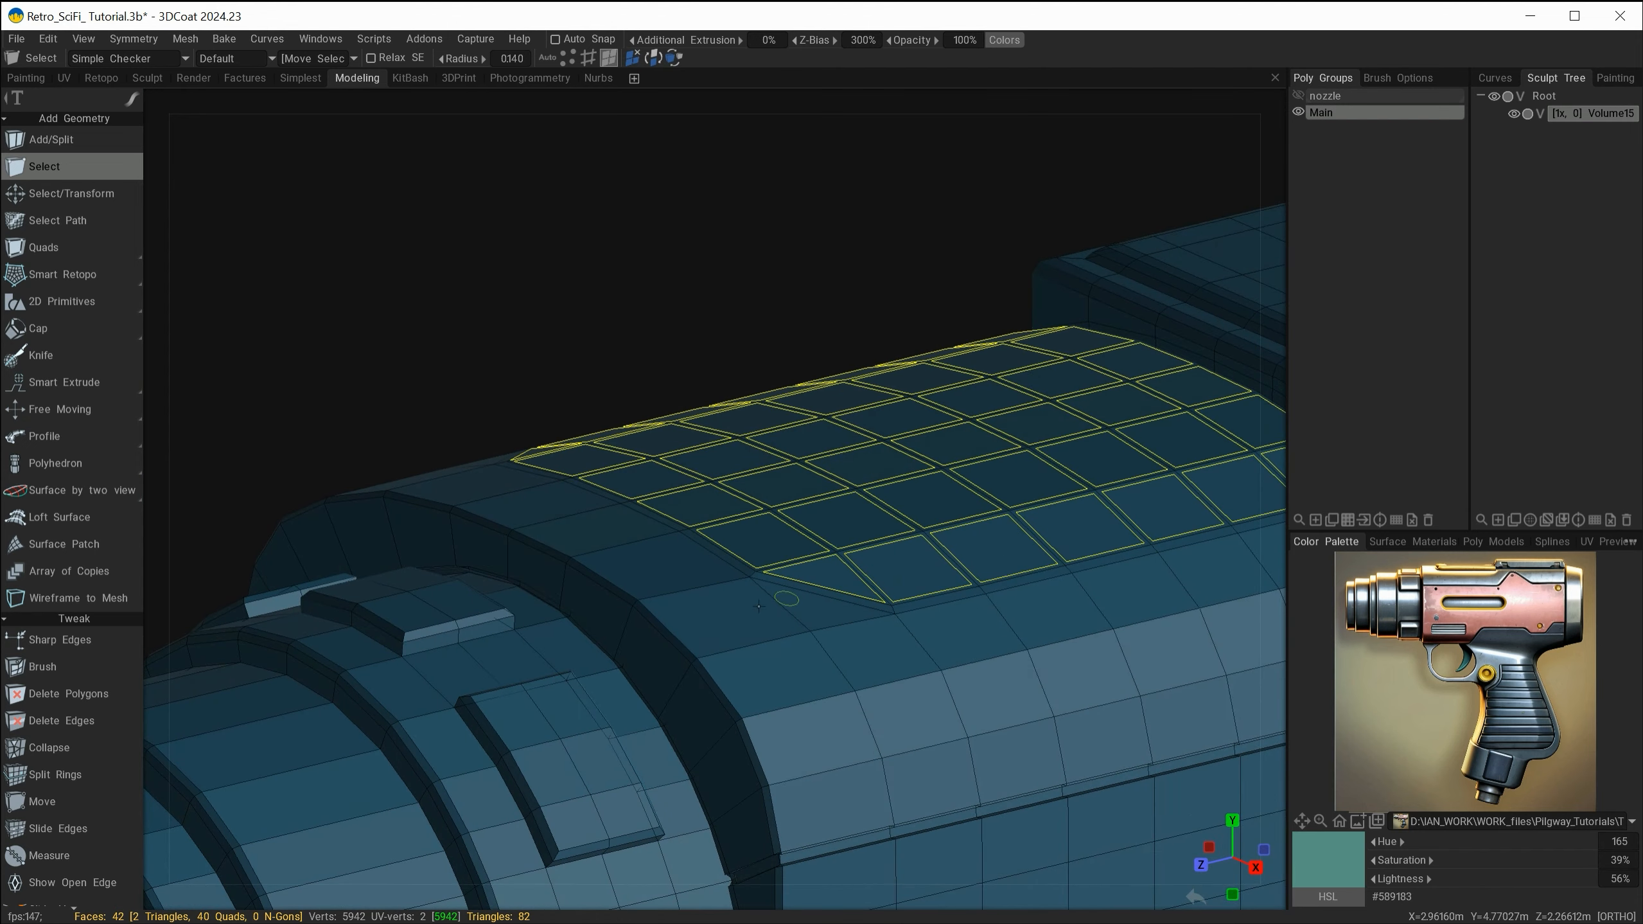
- Extrude the selected panel faces slightly upward, raising them to a Y position of about 5.00
key(space)
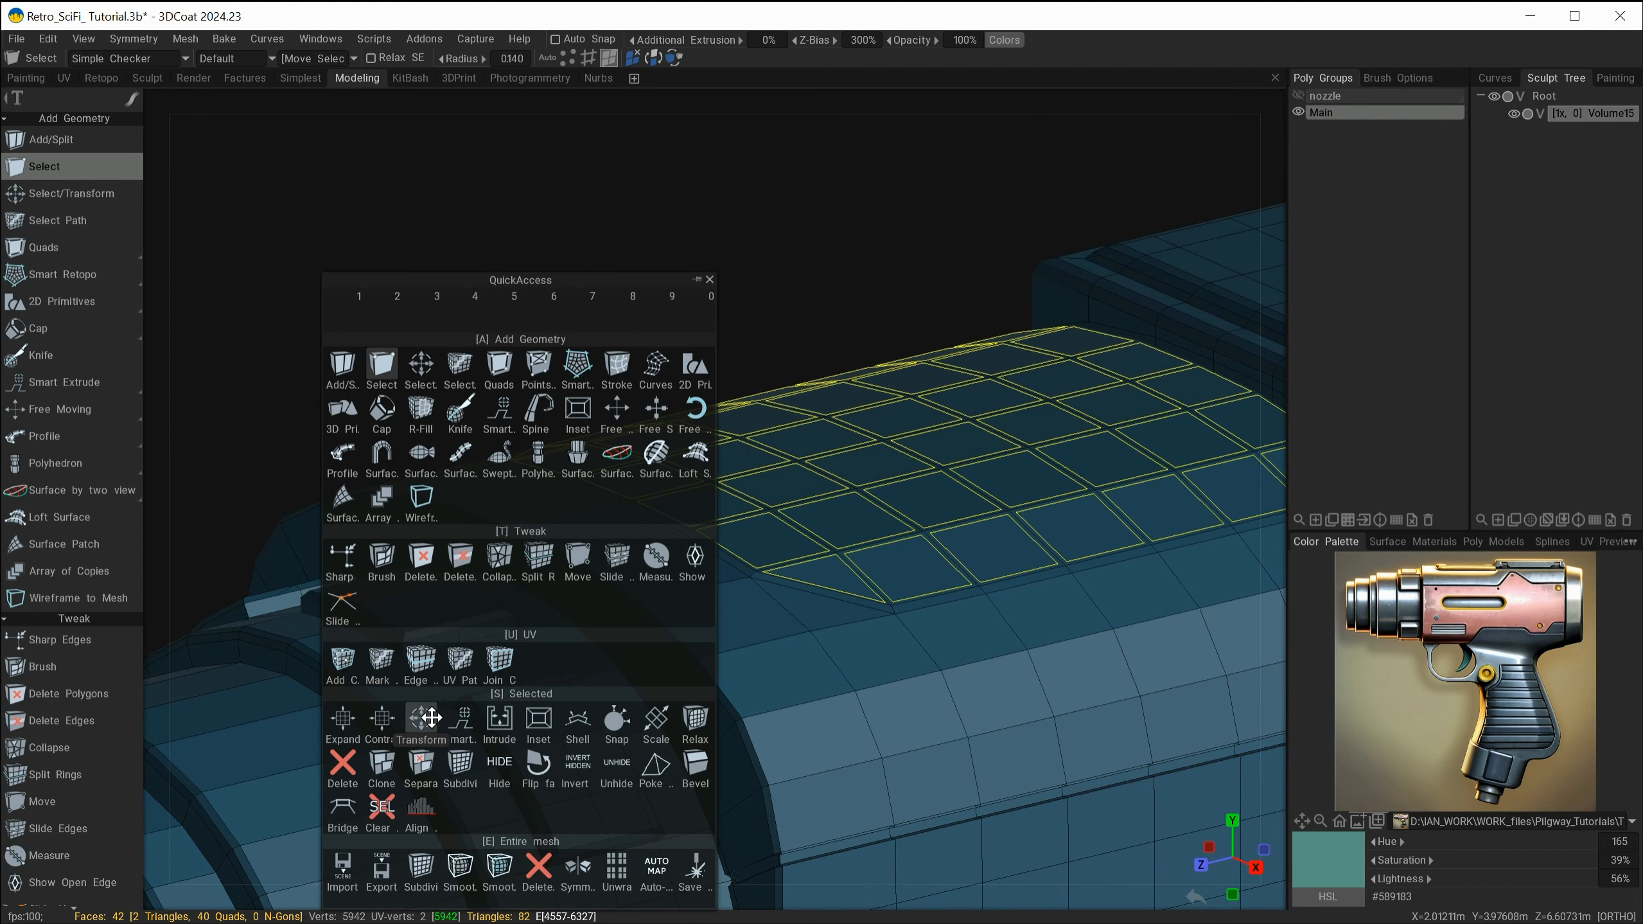
click(460, 719)
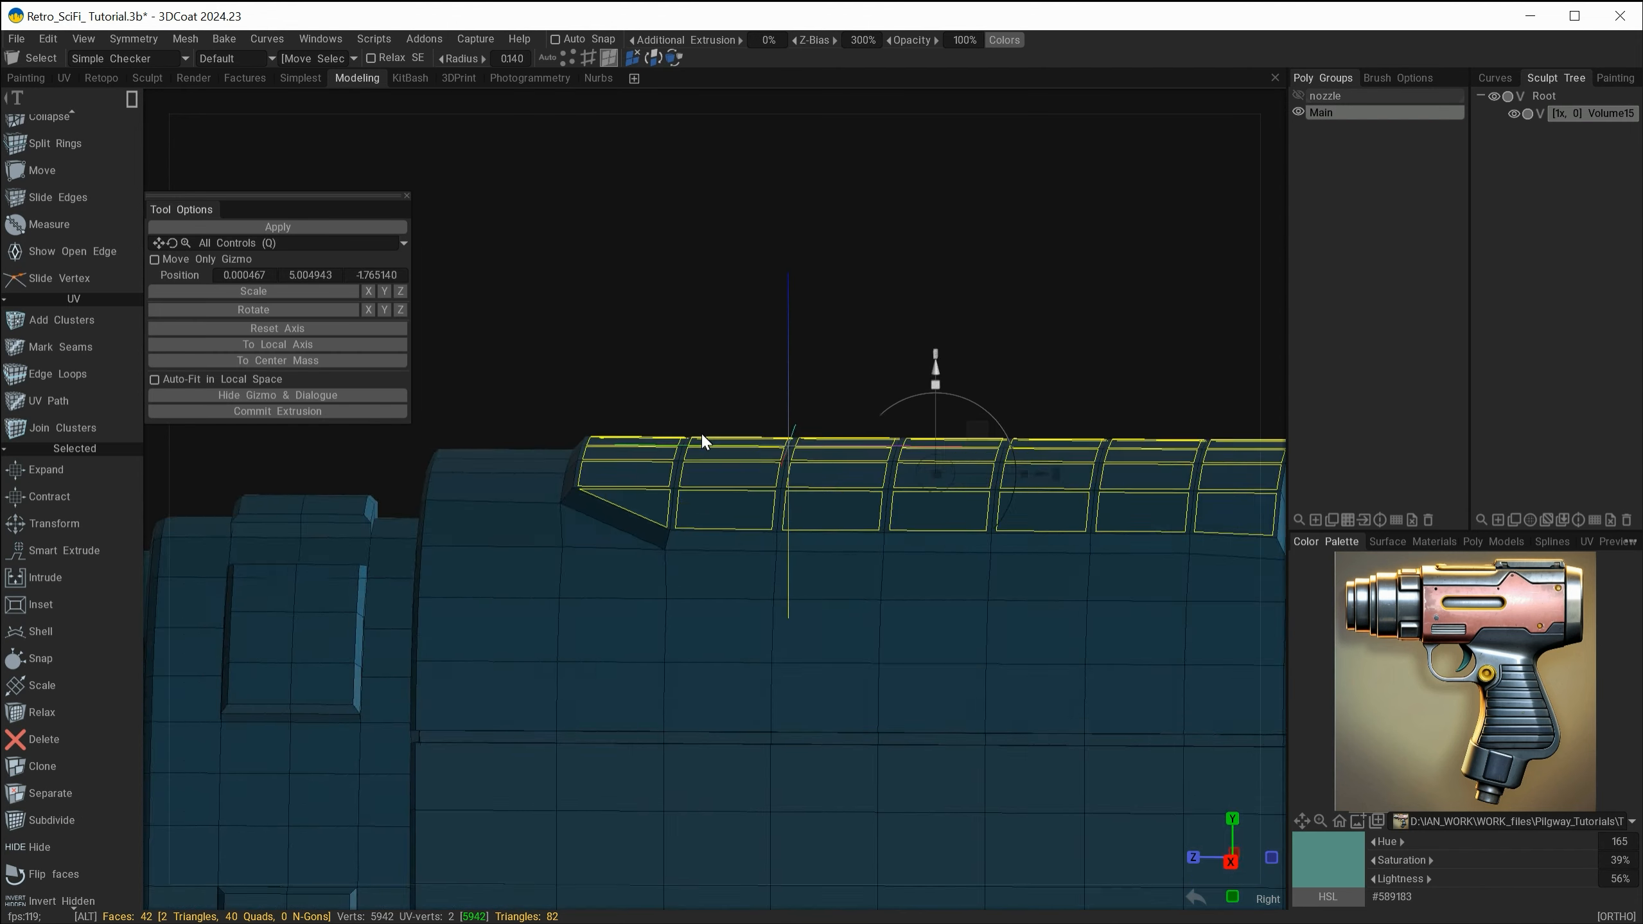
mouse_move(701, 433)
alt+mouse_down()
mouse_move(727, 436)
mouse_move(706, 435)
alt+mouse_up()
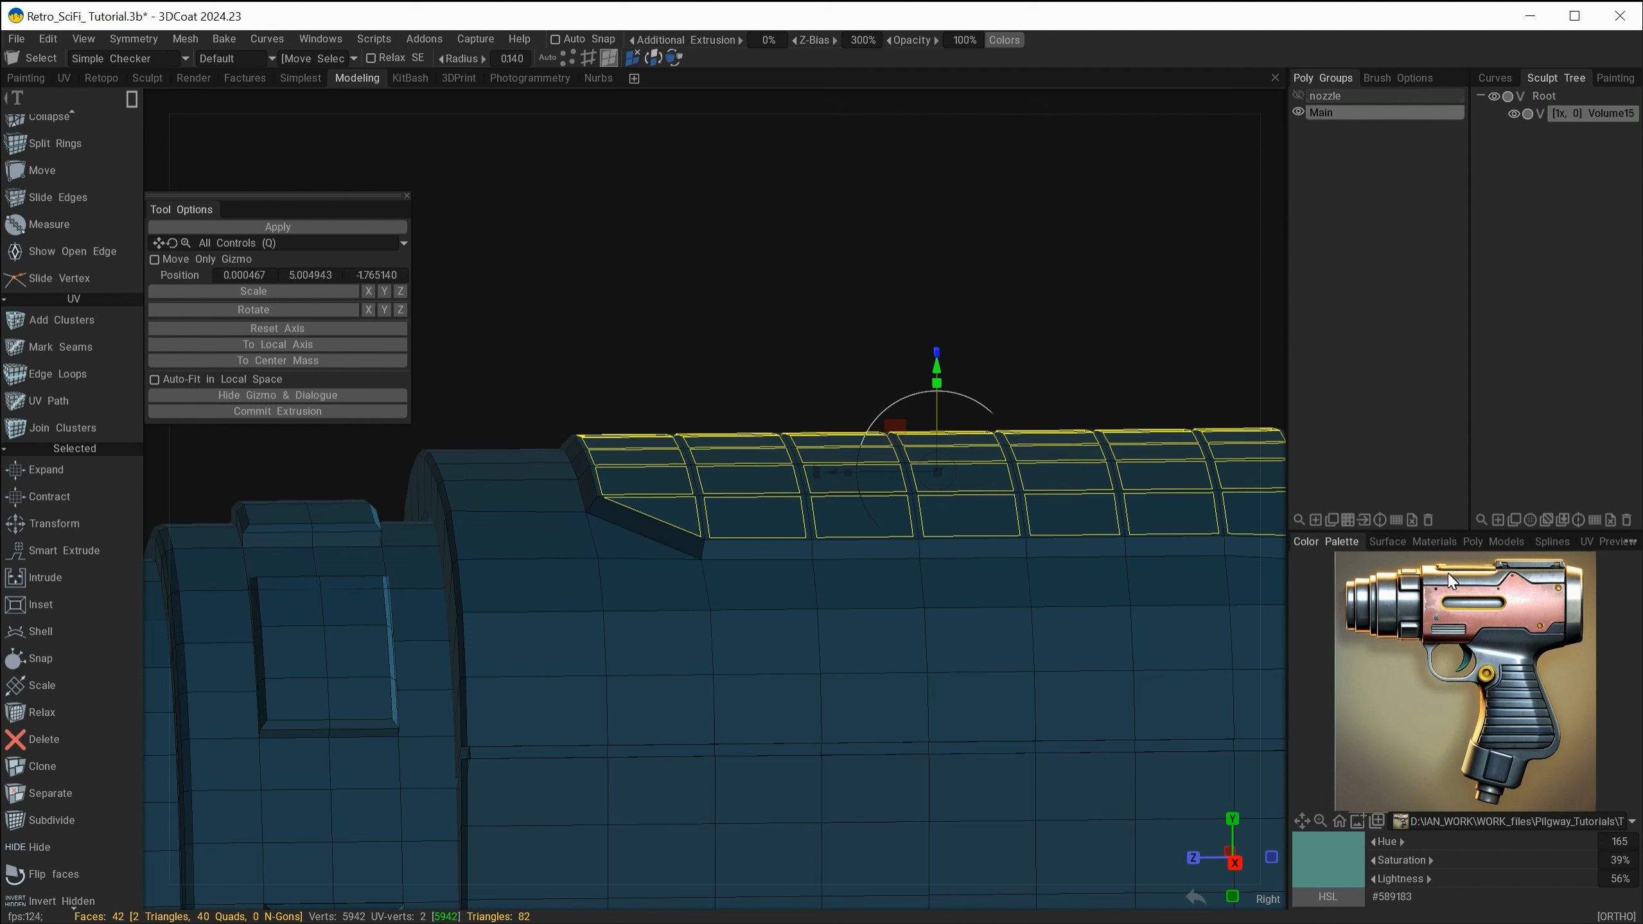
mouse_move(926, 657)
alt+mouse_down()
mouse_move(705, 688)
mouse_move(826, 696)
mouse_move(849, 720)
mouse_move(737, 596)
alt+mouse_up()
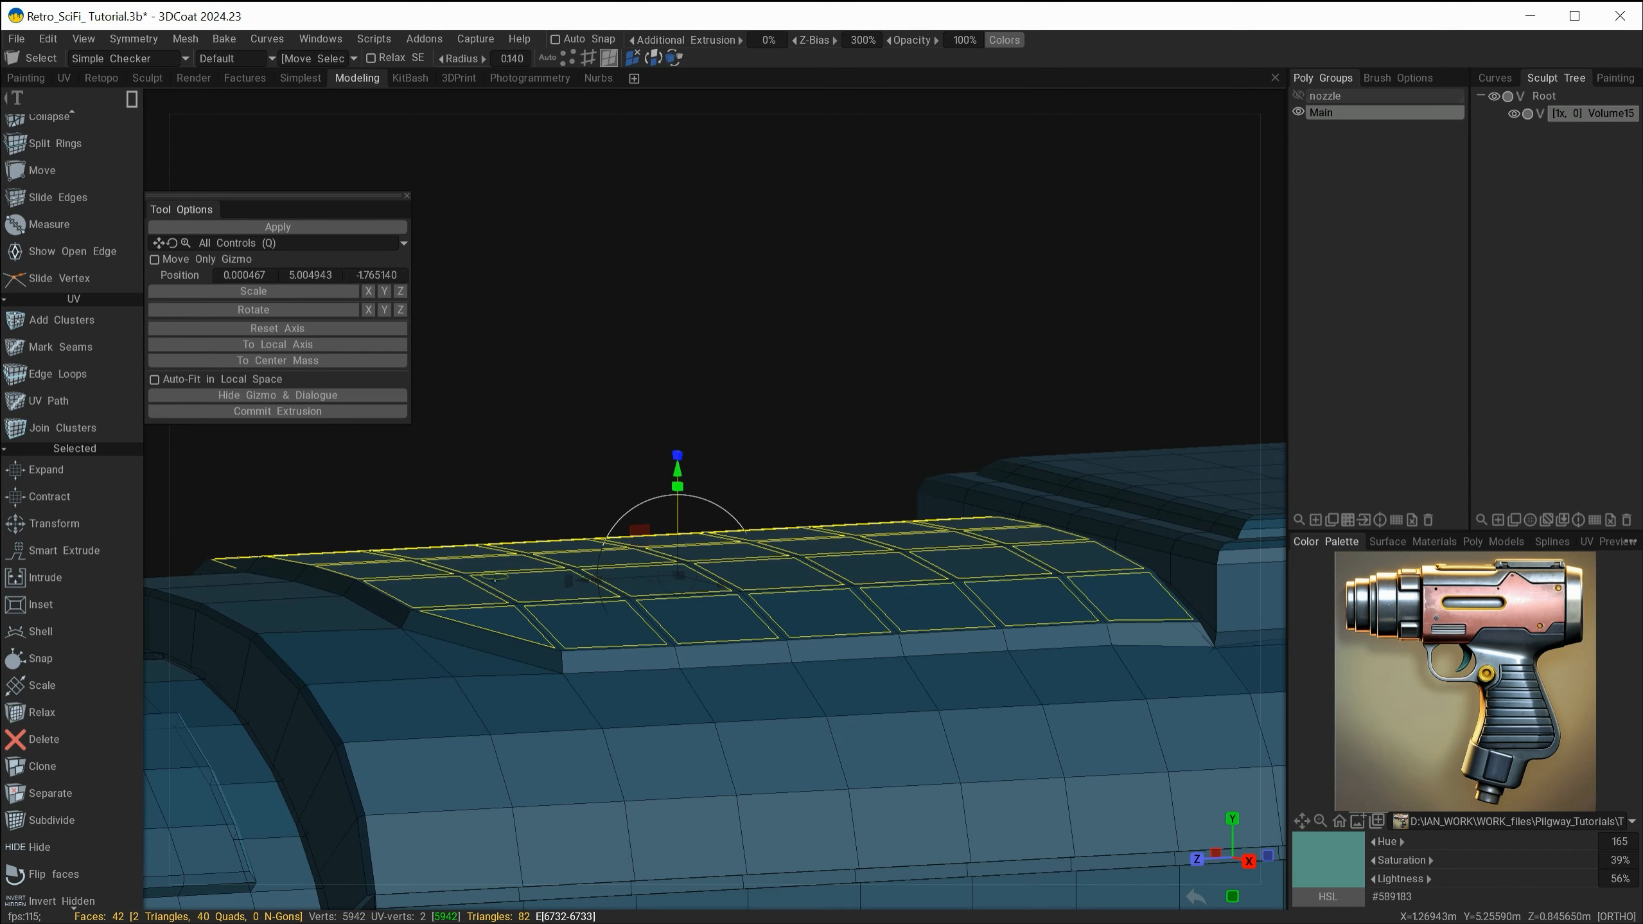
mouse_move(514, 606)
alt+mouse_down()
mouse_move(589, 611)
mouse_move(516, 604)
alt+mouse_up()
key(Return)
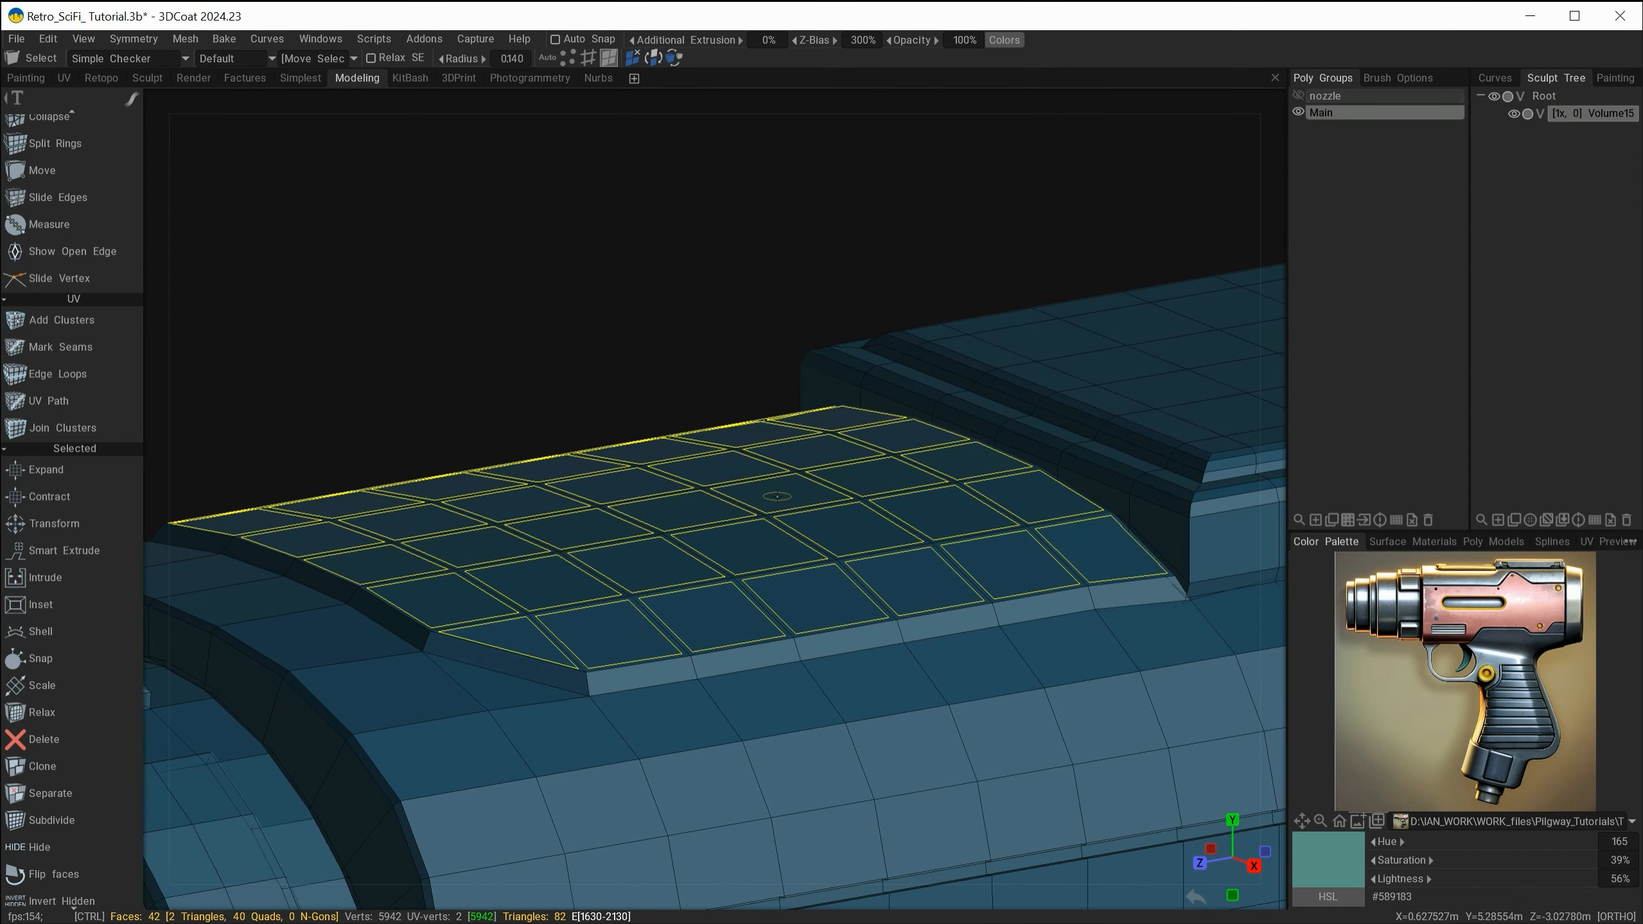
- Select the top perimeter edges of the newly extruded front panel and give them a narrow bevel with 1 segment
alt+right_drag(825, 557, 707, 558)
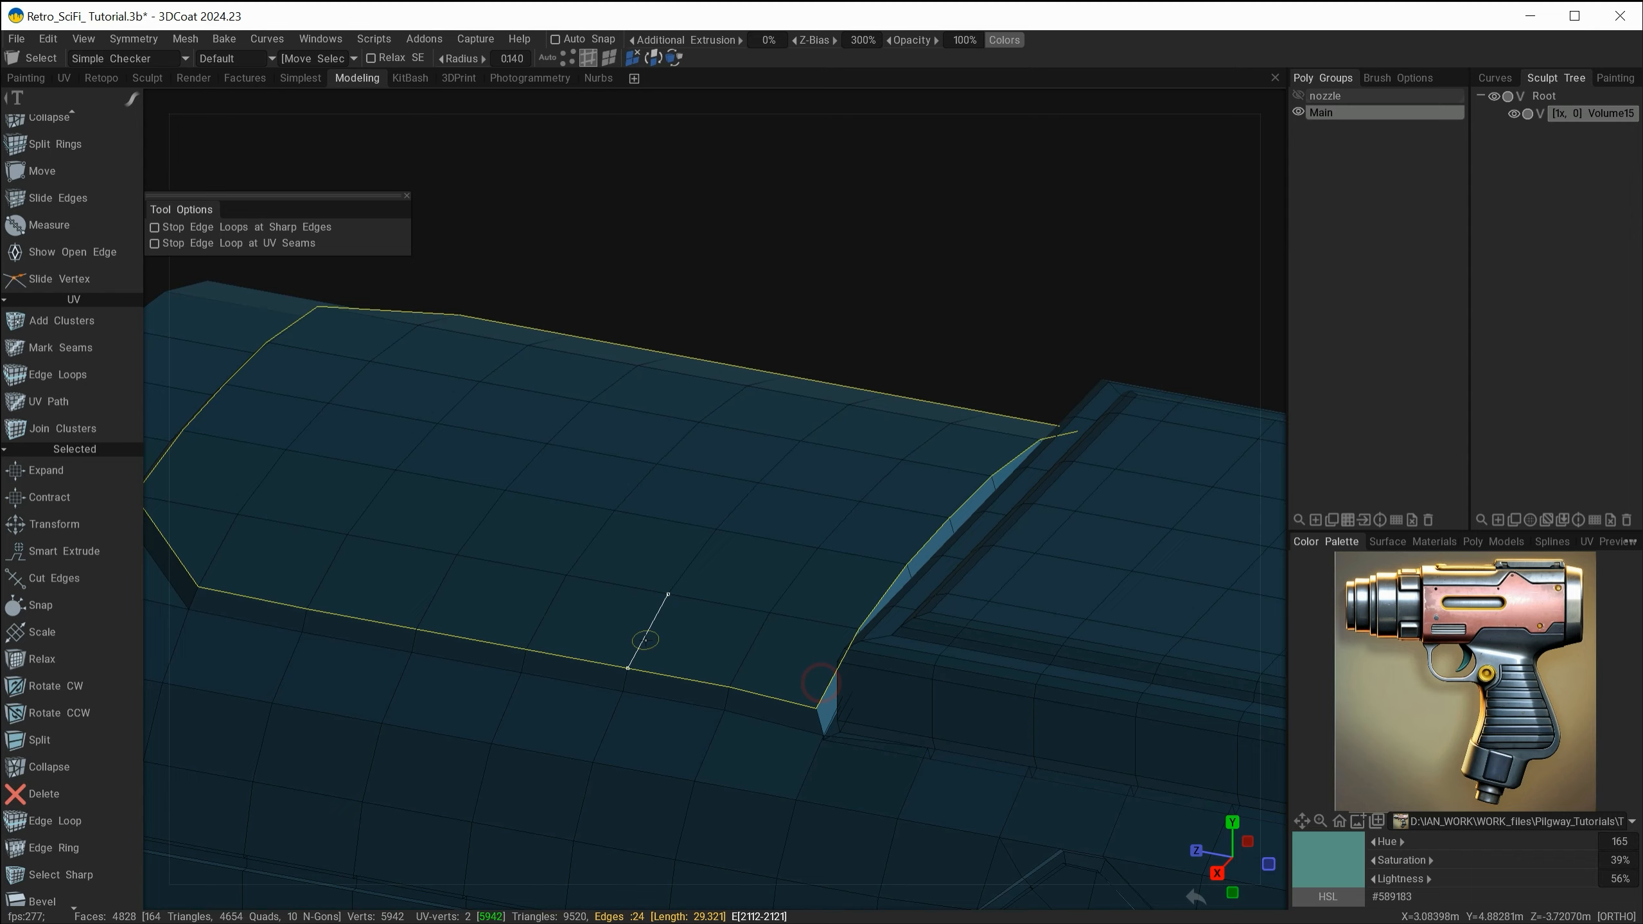
alt+drag(646, 638, 601, 574)
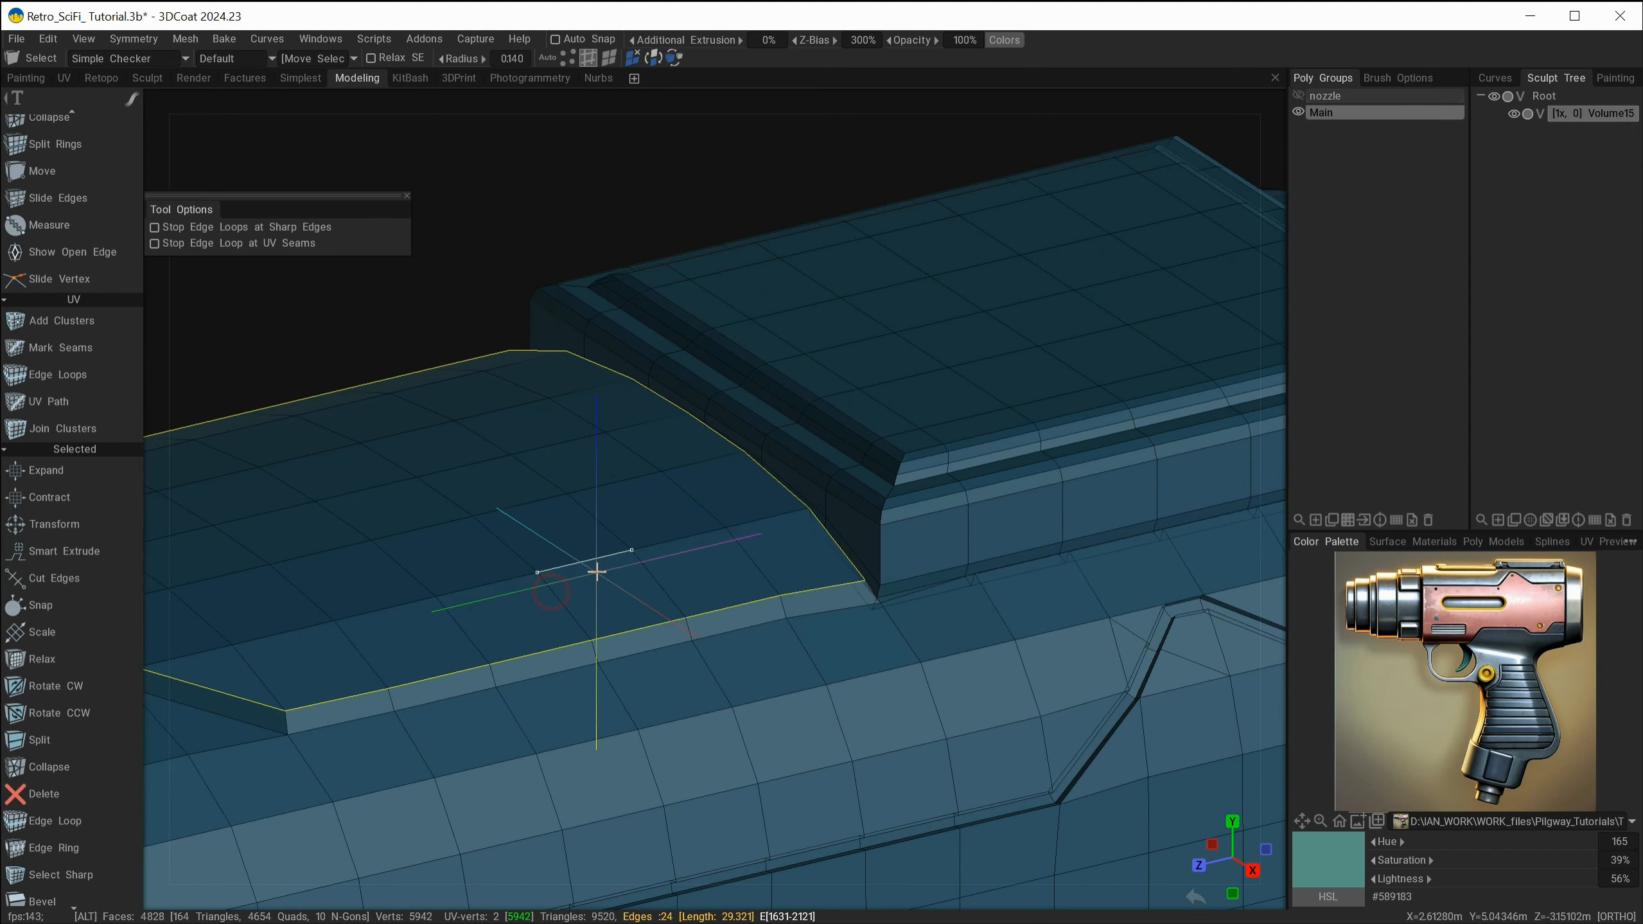
alt+middle_drag(601, 574, 946, 493)
key(space)
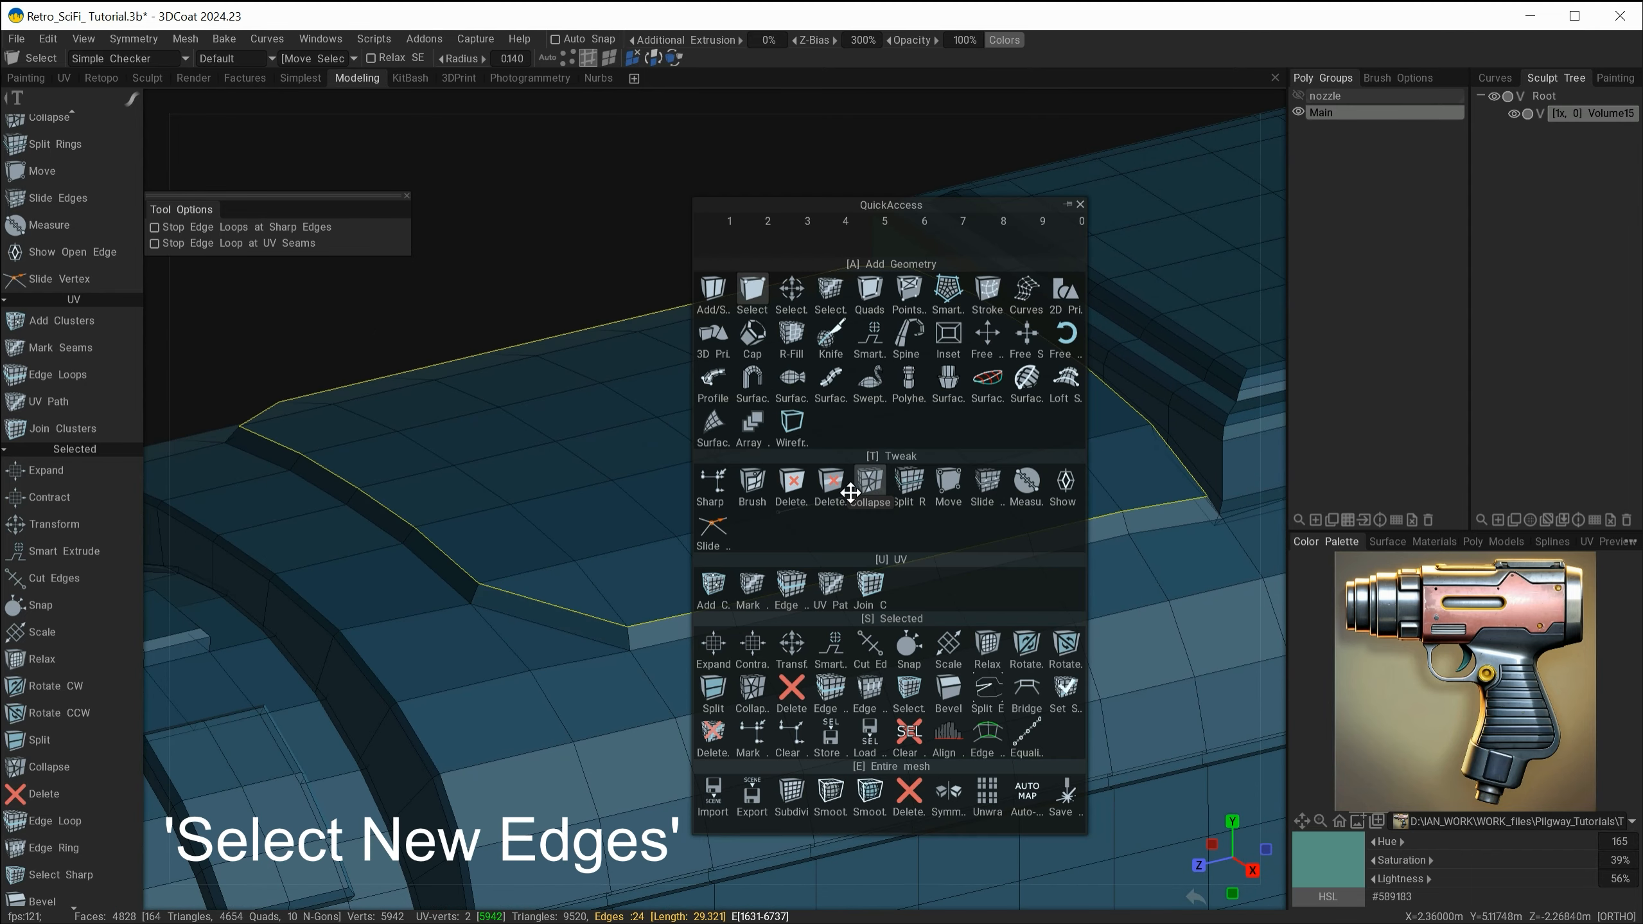
click(948, 689)
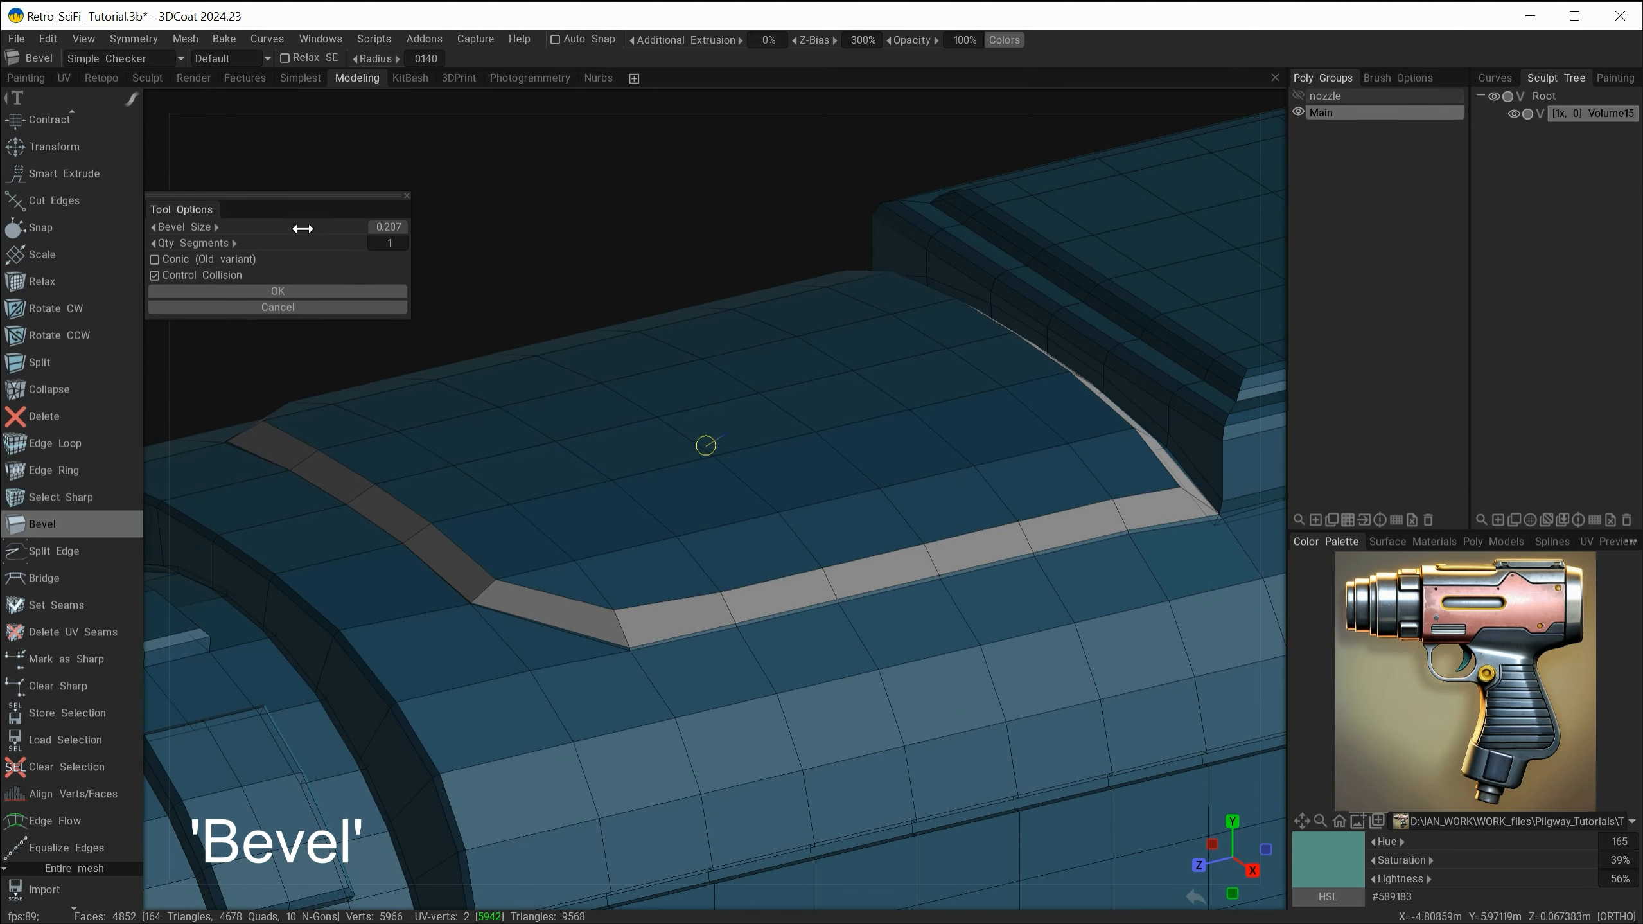
drag(303, 227, 262, 227)
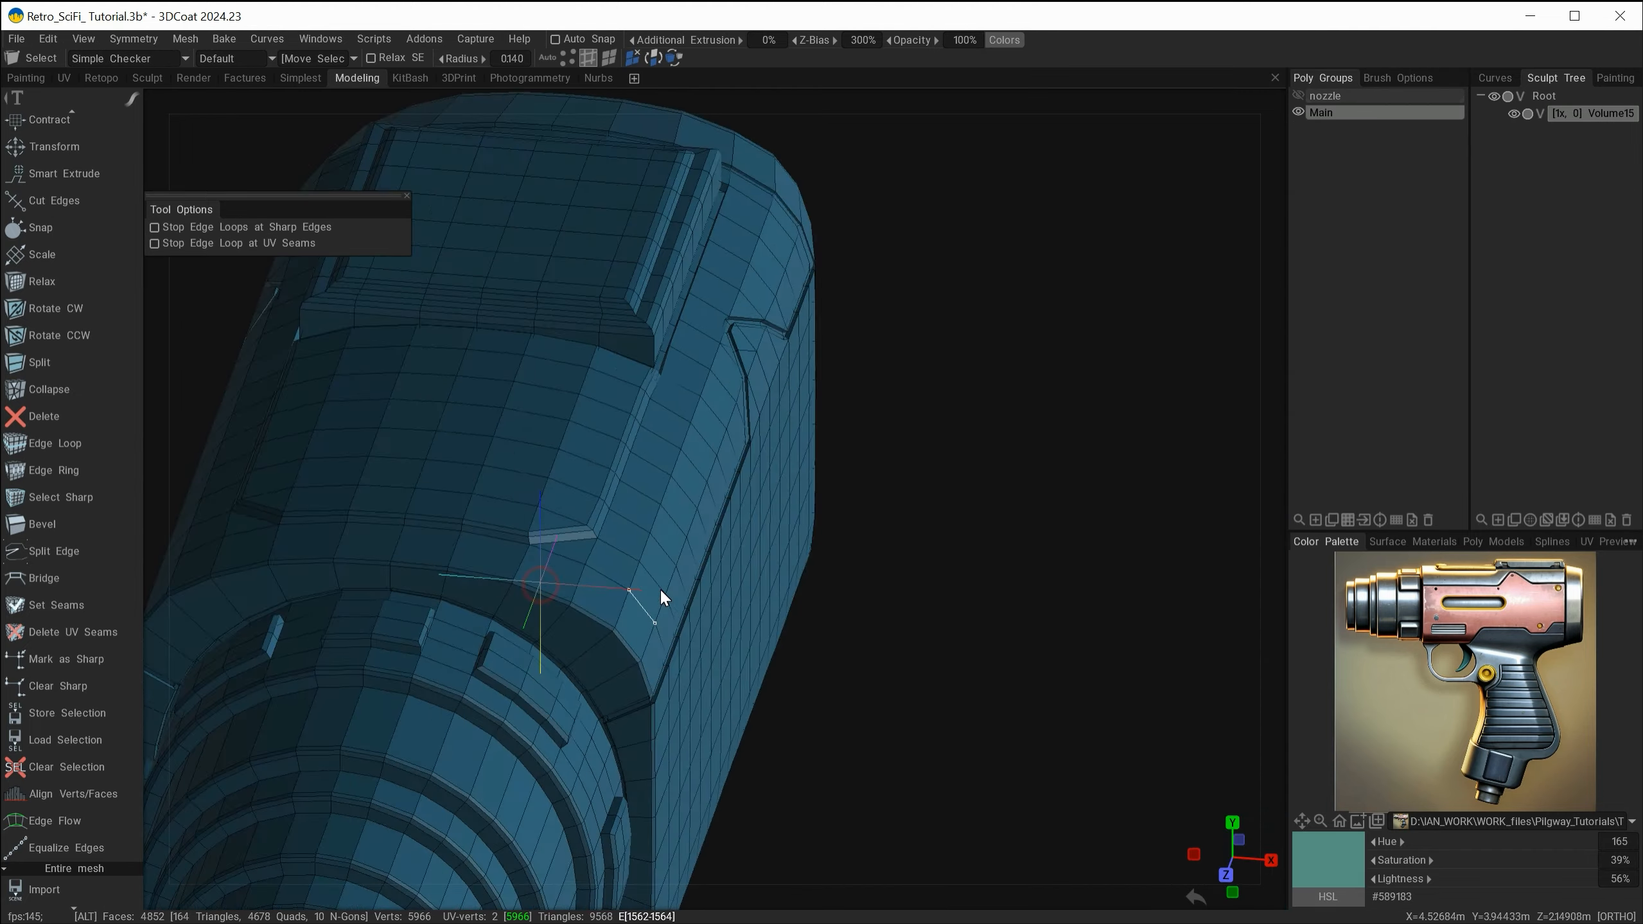
- Examine the beveled front panel and the side walls of the raised rear block from several angles
alt+drag(660, 587, 557, 553)
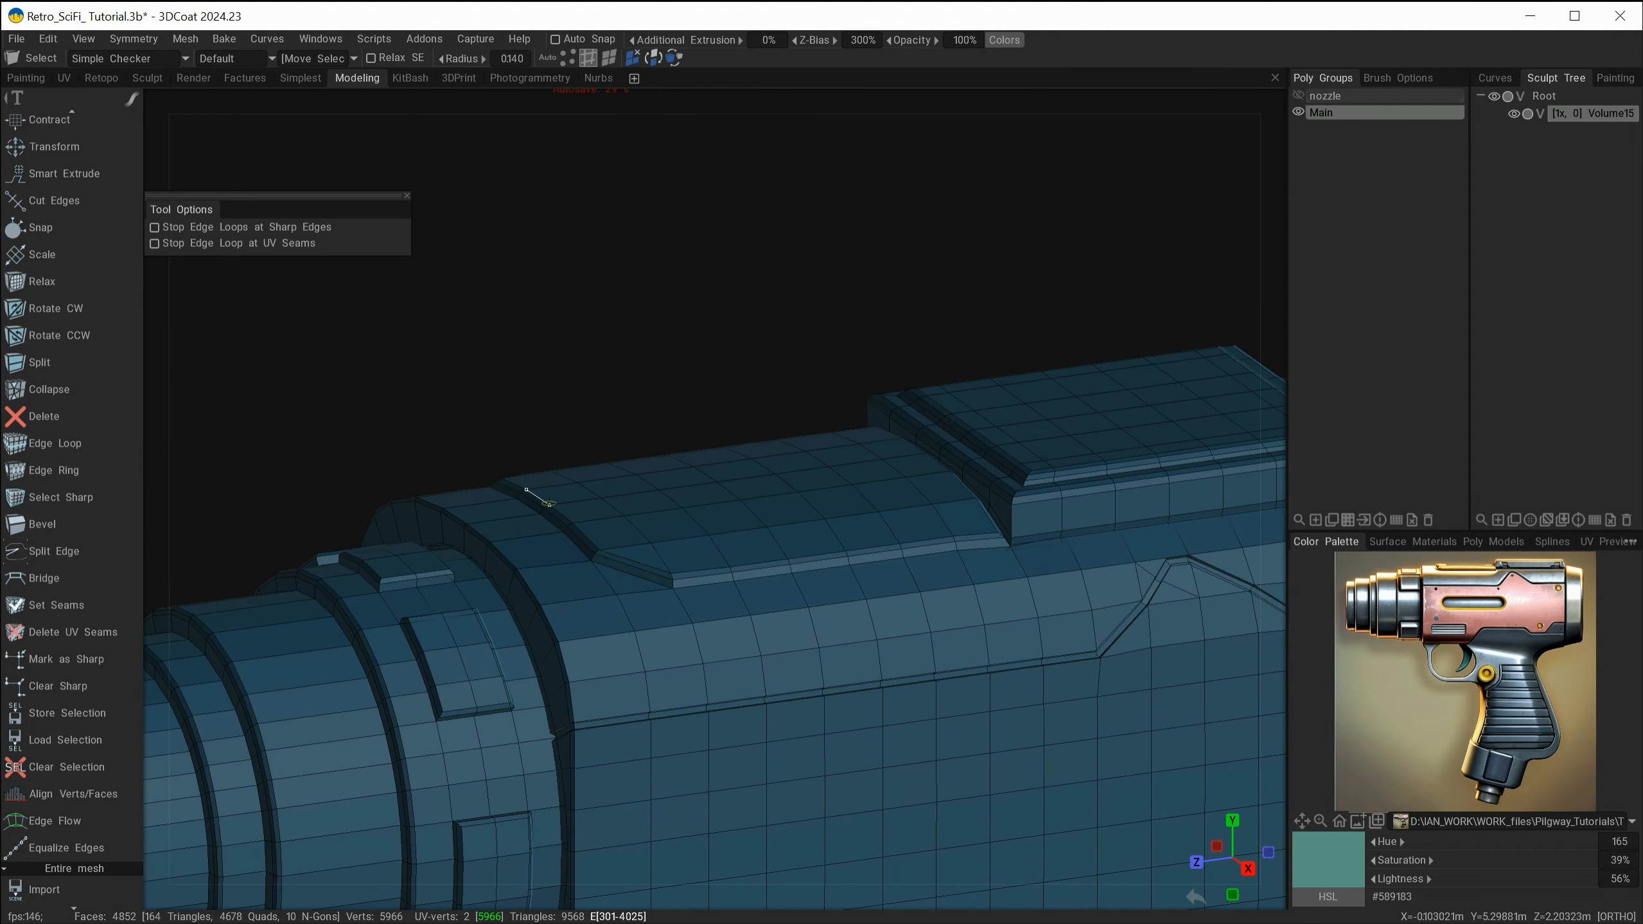
alt+drag(948, 567, 1102, 487)
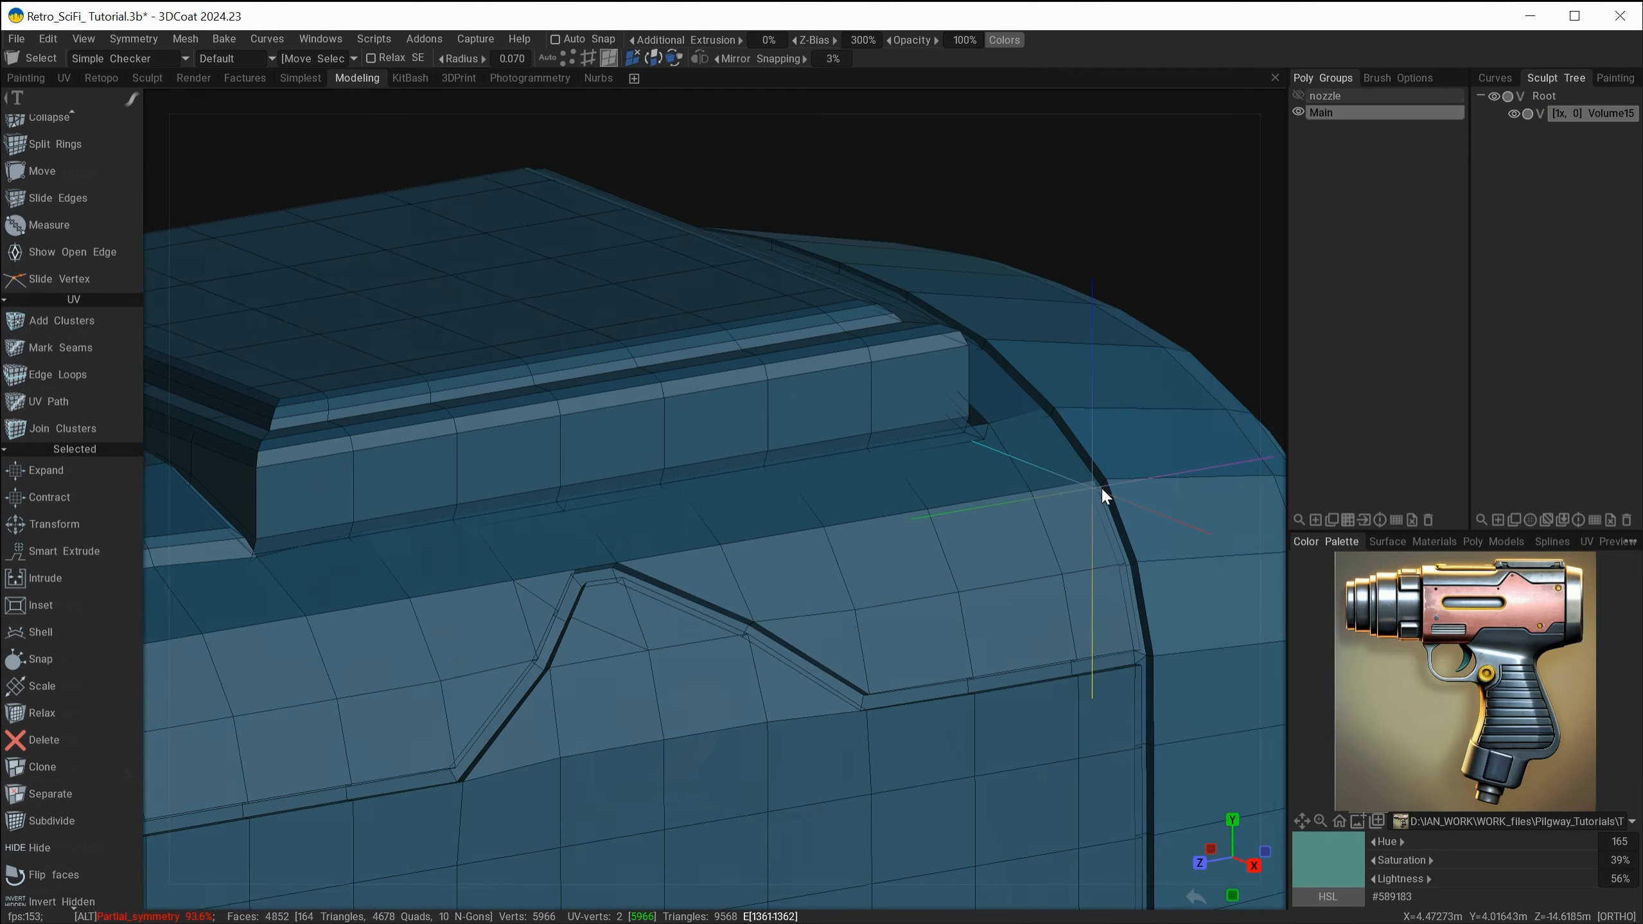
alt+middle_drag(1102, 487, 1177, 498)
alt+drag(1064, 518, 1078, 532)
alt+middle_drag(899, 434, 1066, 523)
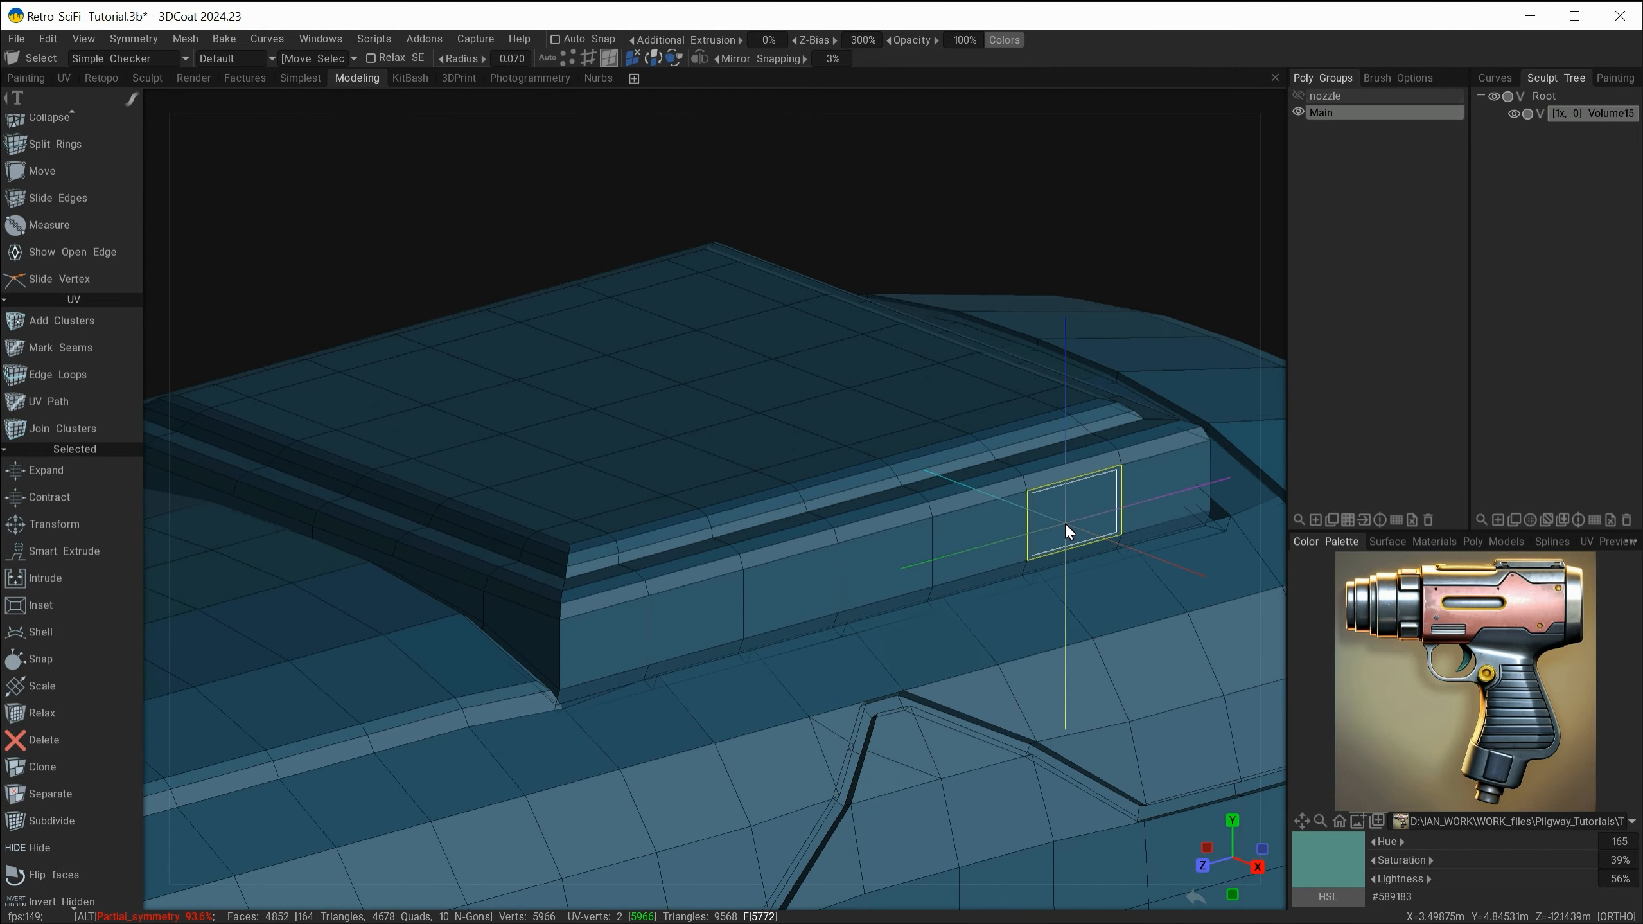
alt+drag(811, 605, 781, 584)
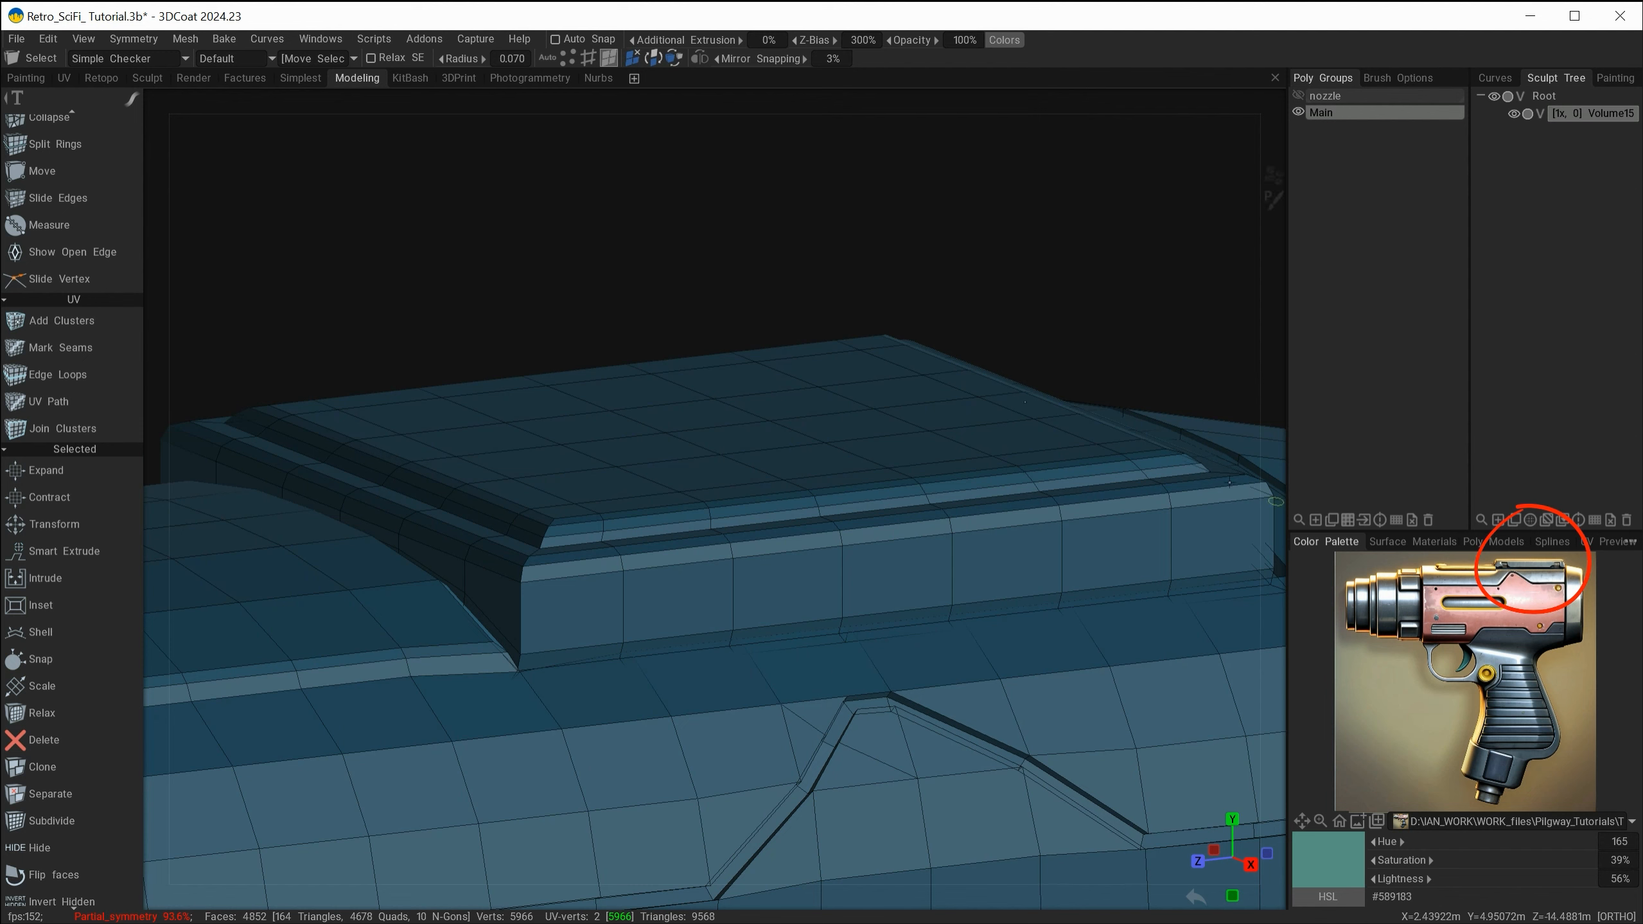
alt+right_drag(851, 561, 897, 499)
alt+drag(897, 518, 911, 564)
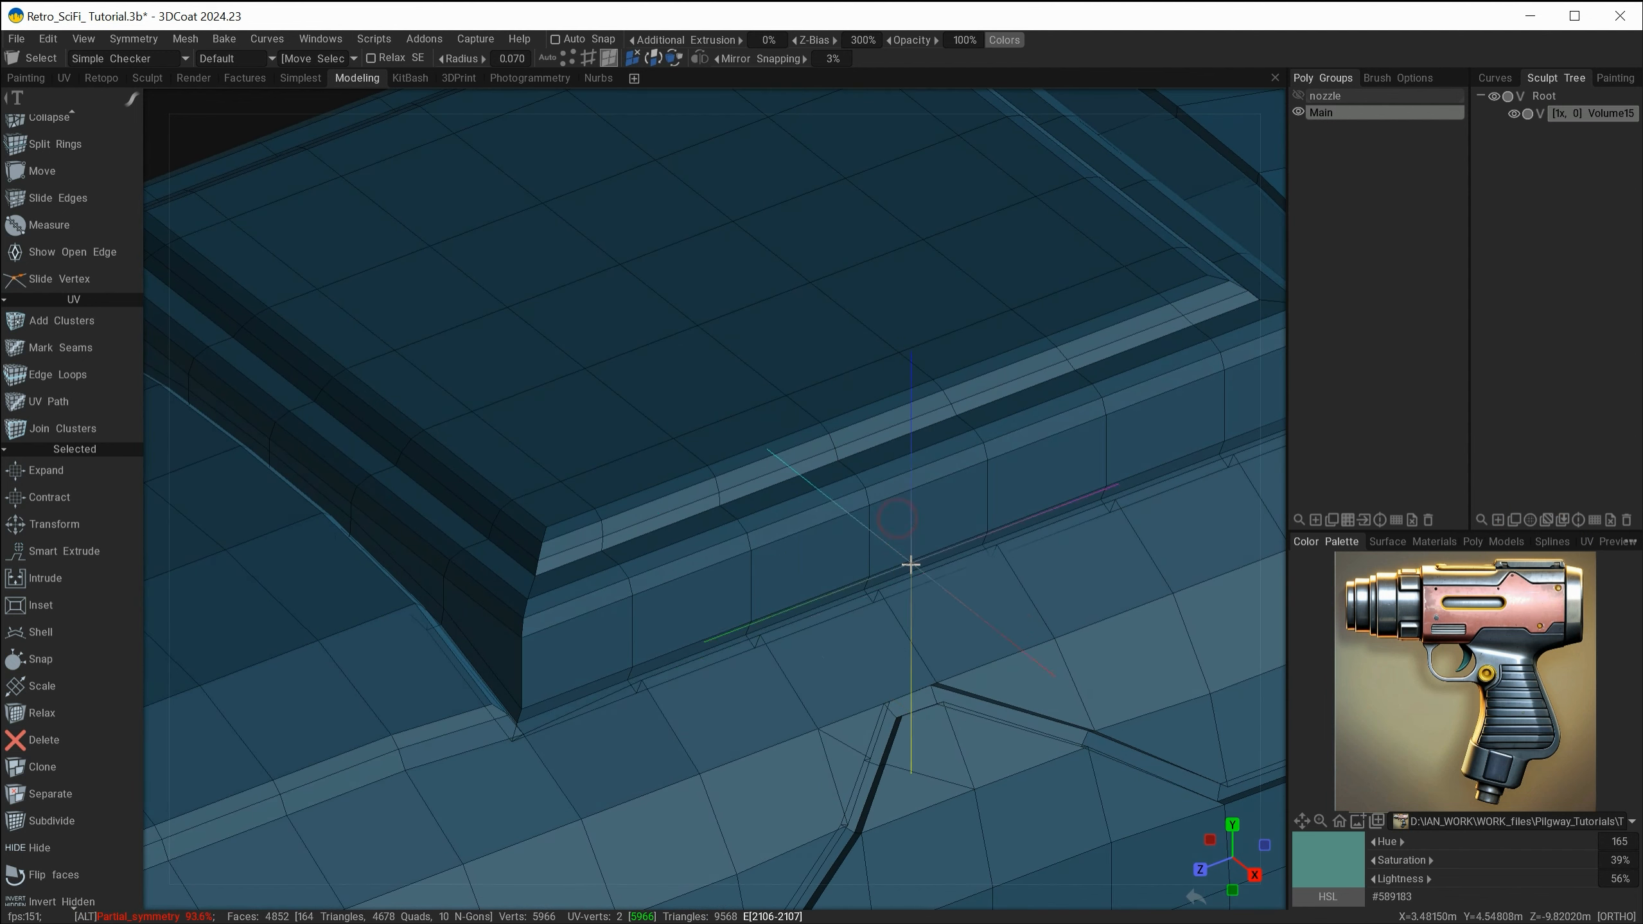
- Select two separate faces and the narrow strips below them on the raised rear block's side wall, and inset them by 0.084
click(693, 608)
alt+drag(744, 723, 751, 727)
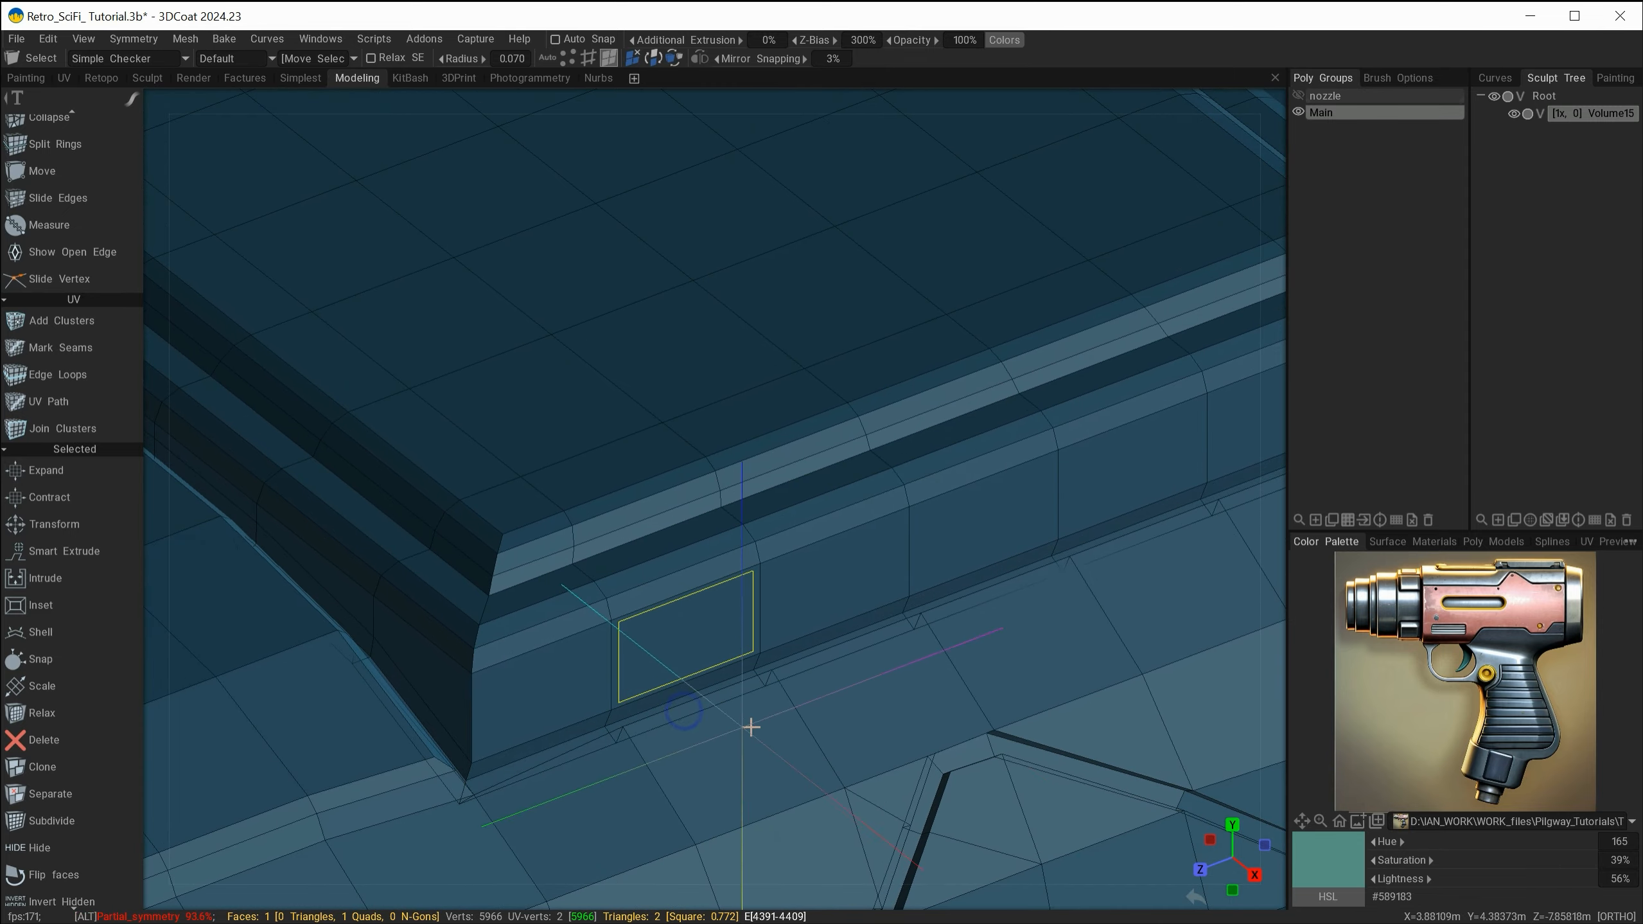
alt+right_drag(751, 726, 777, 607)
alt+drag(777, 608, 898, 535)
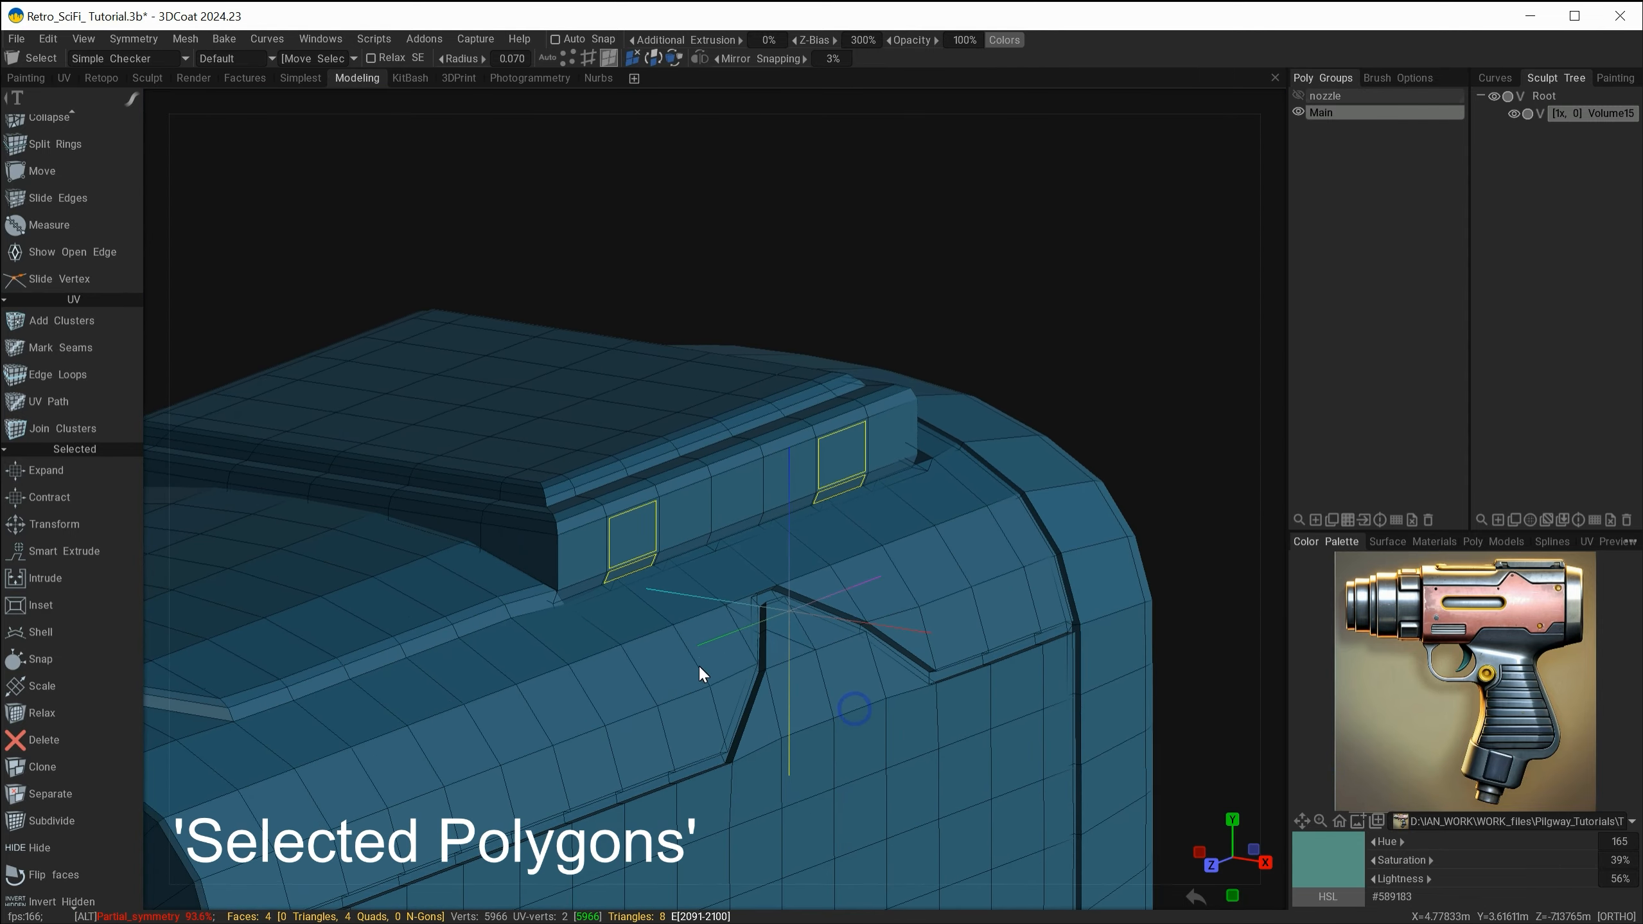
mouse_move(699, 666)
alt+mouse_down()
mouse_move(750, 687)
mouse_move(685, 665)
alt+mouse_up()
alt+right_drag(686, 665, 864, 726)
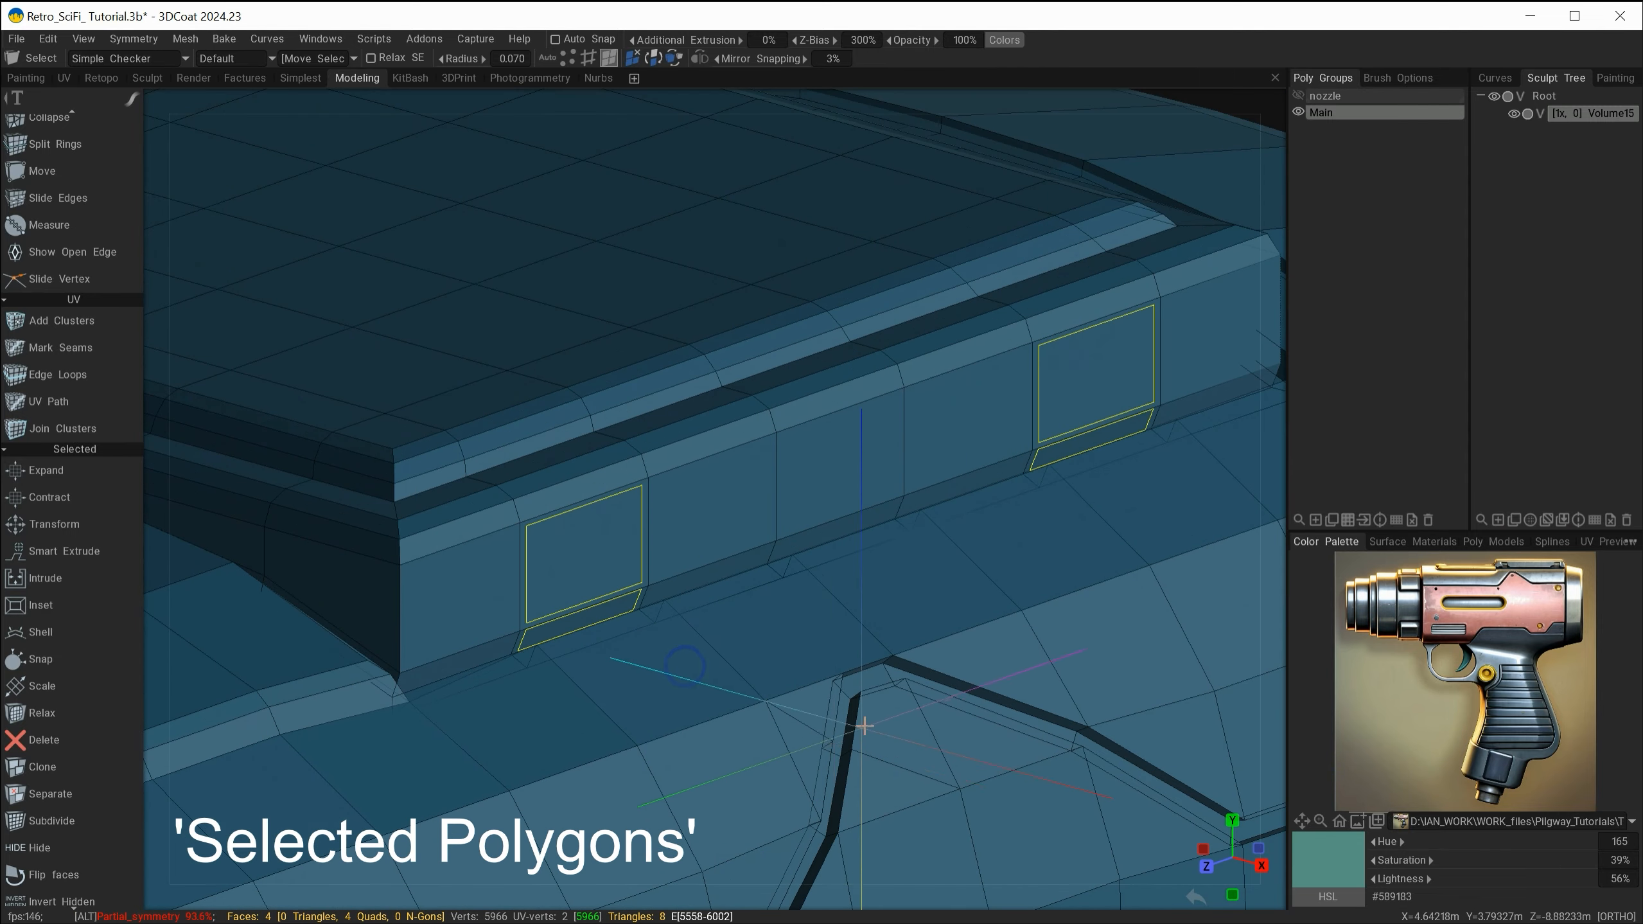
alt+middle_drag(864, 726, 892, 700)
mouse_move(850, 697)
alt+mouse_down()
mouse_move(872, 658)
mouse_move(836, 669)
alt+mouse_up()
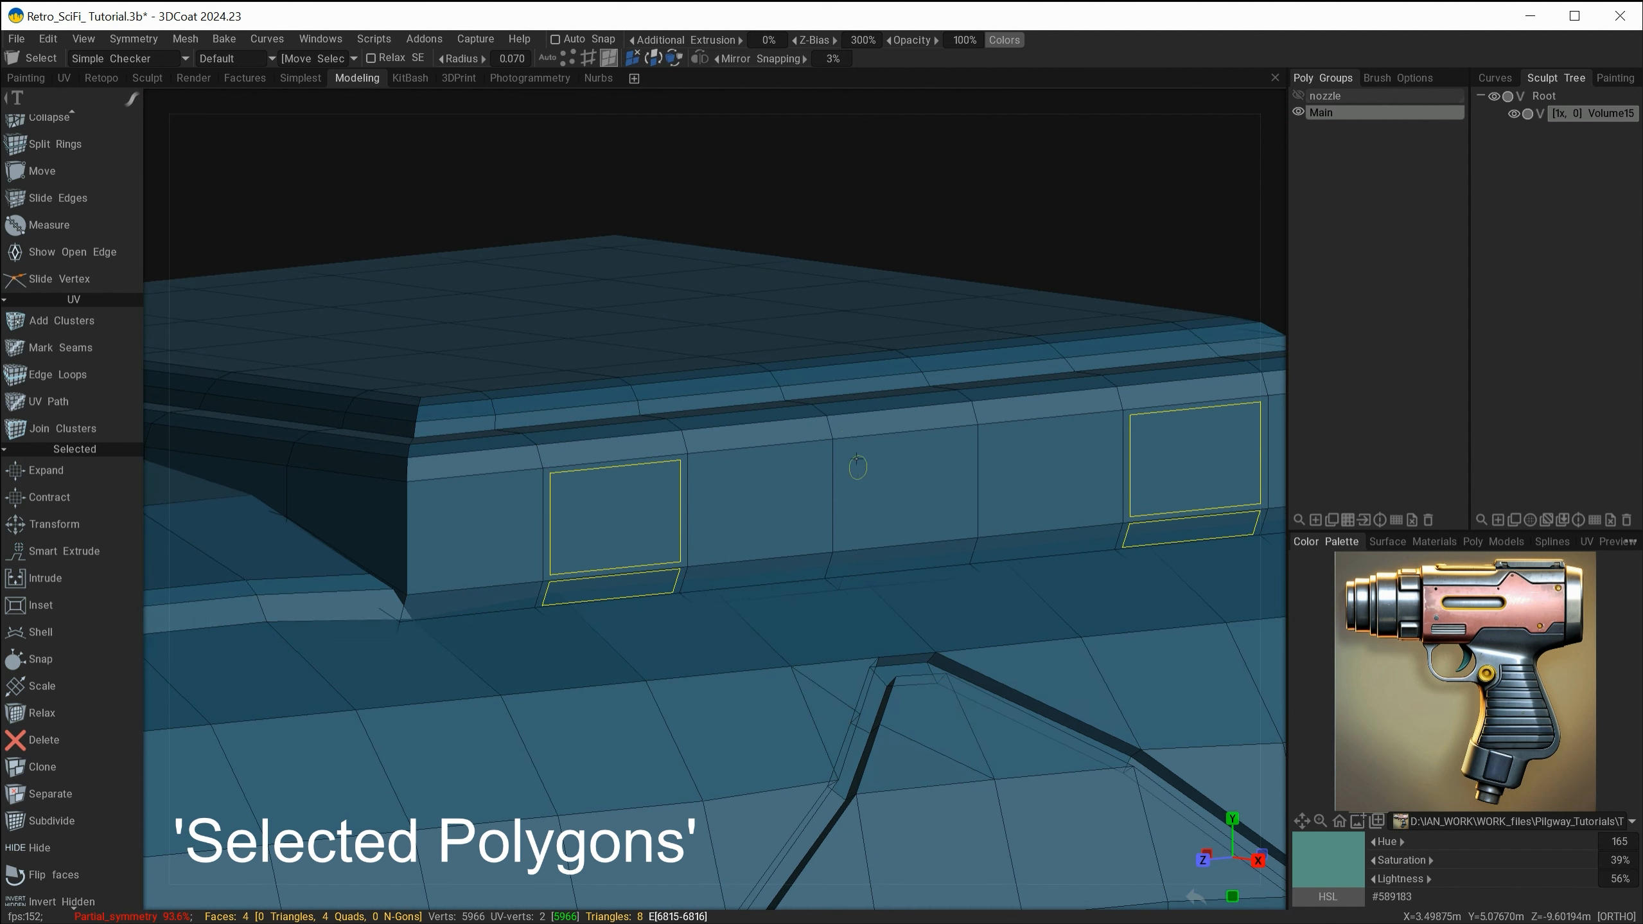
key(space)
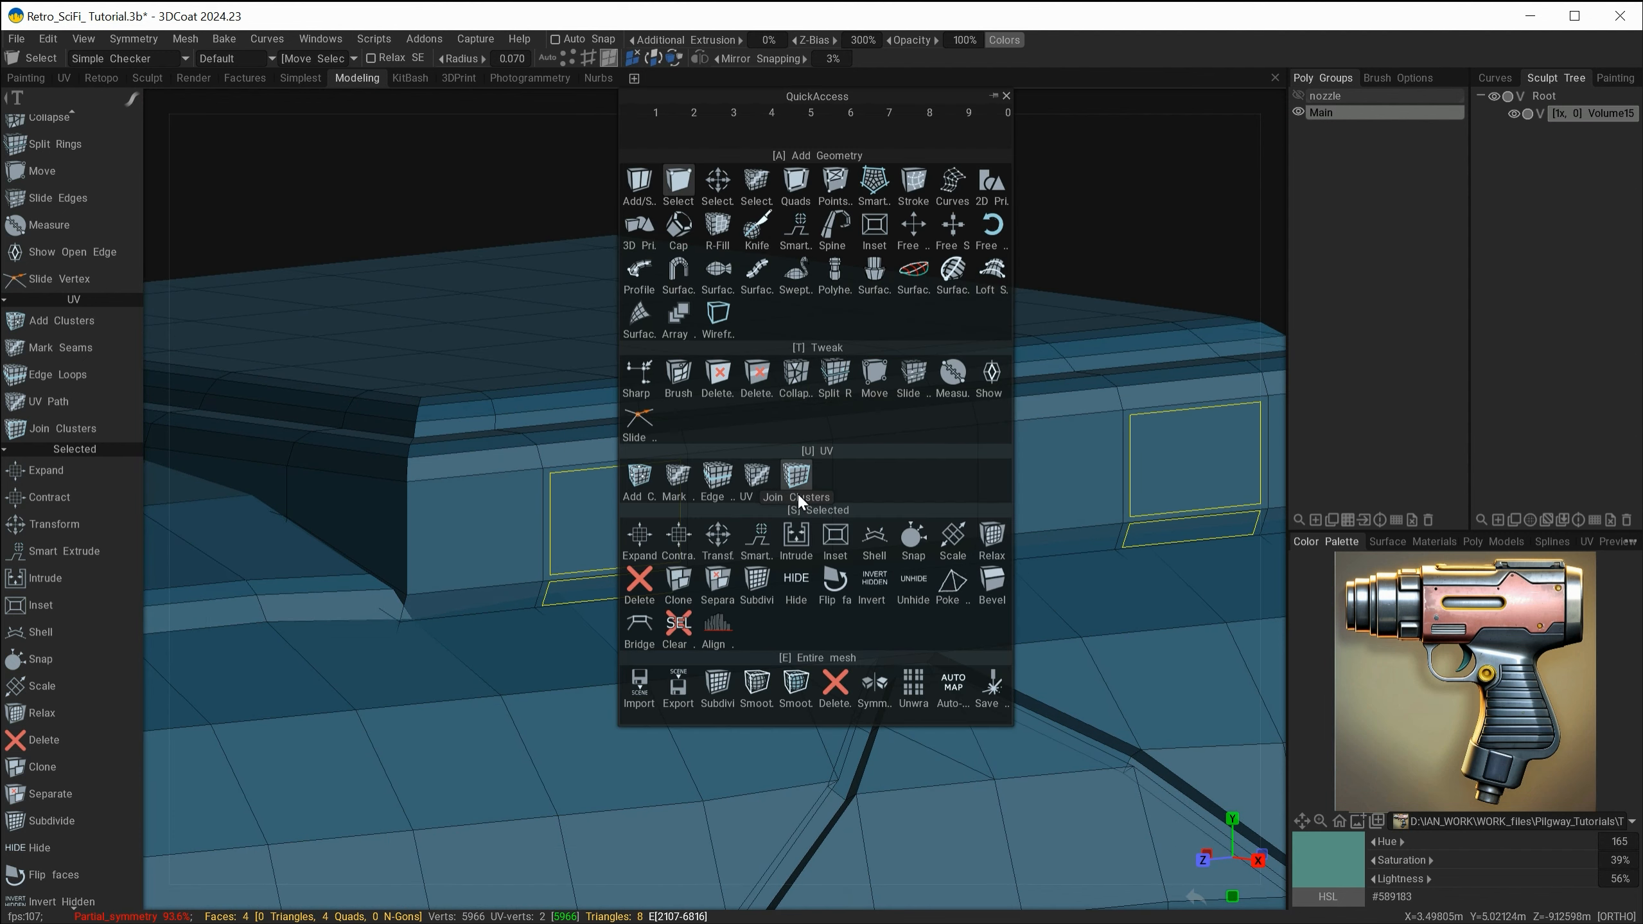
click(834, 542)
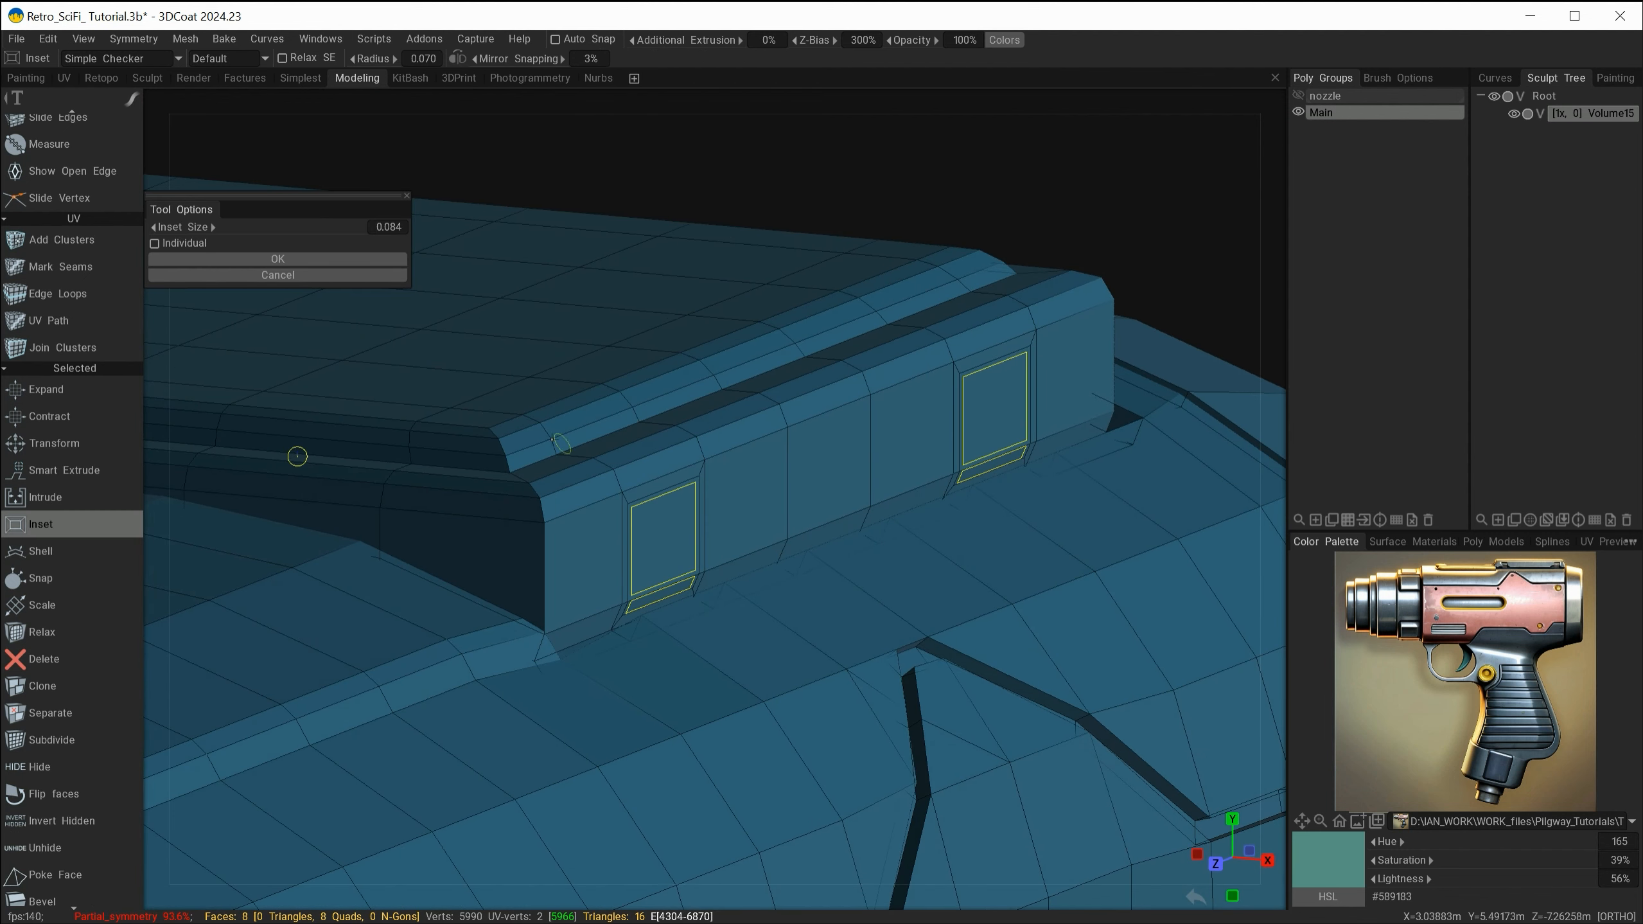
click(323, 256)
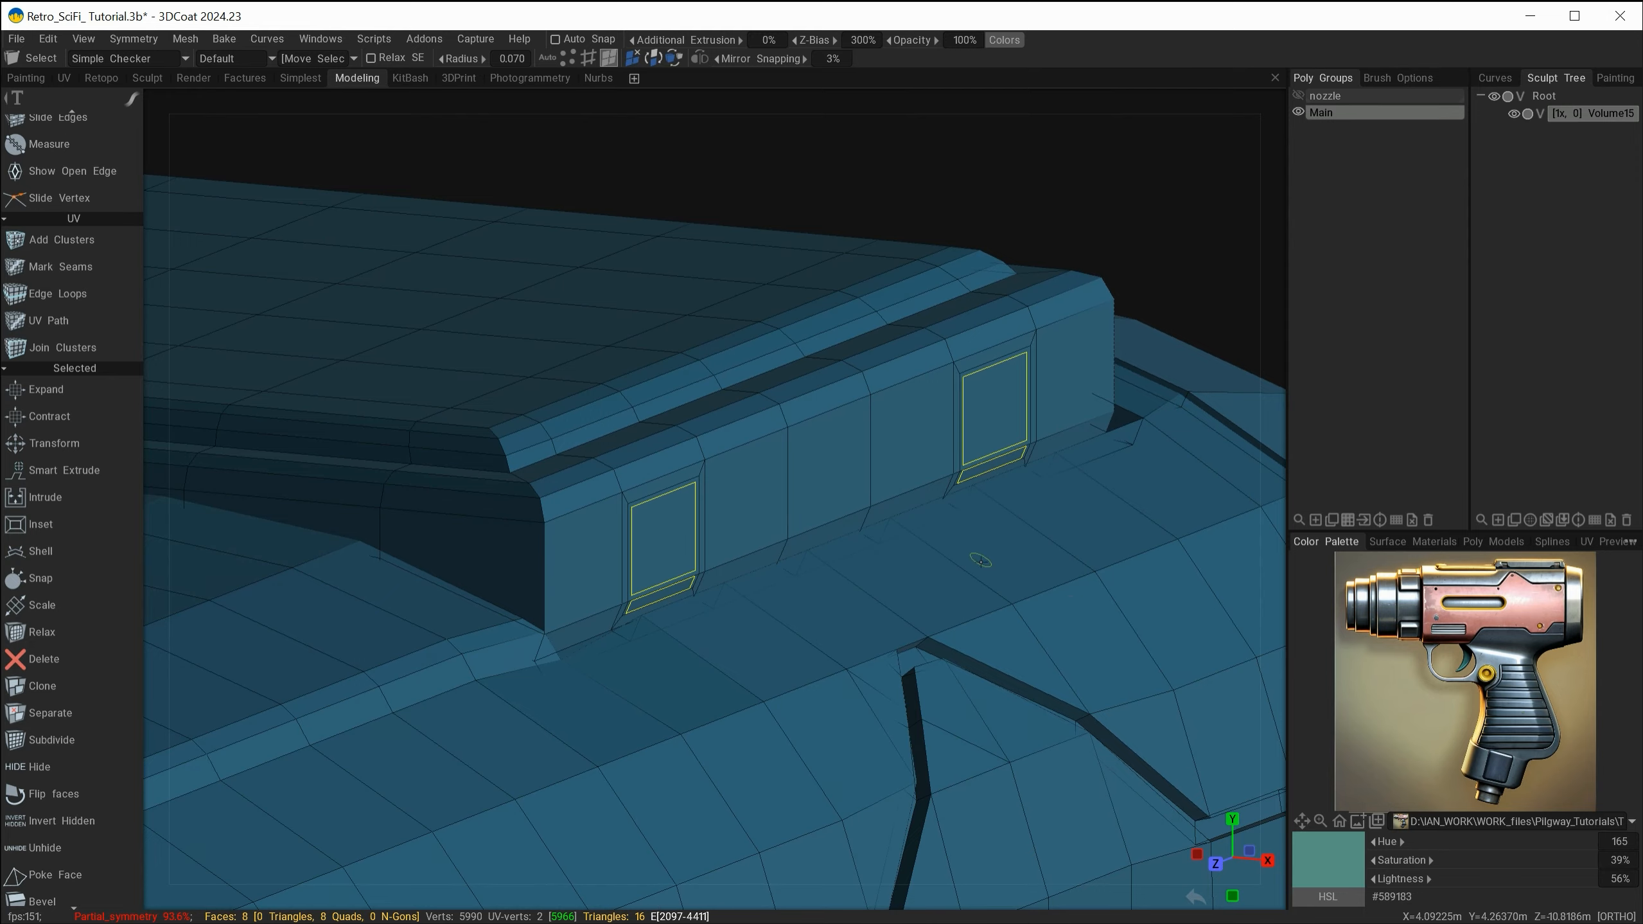
- Extrude the inset faces on both sides of the block and scale them slightly inward along X to form shallow recesses
alt+drag(980, 561, 932, 596)
alt+middle_drag(933, 597, 767, 602)
key(space)
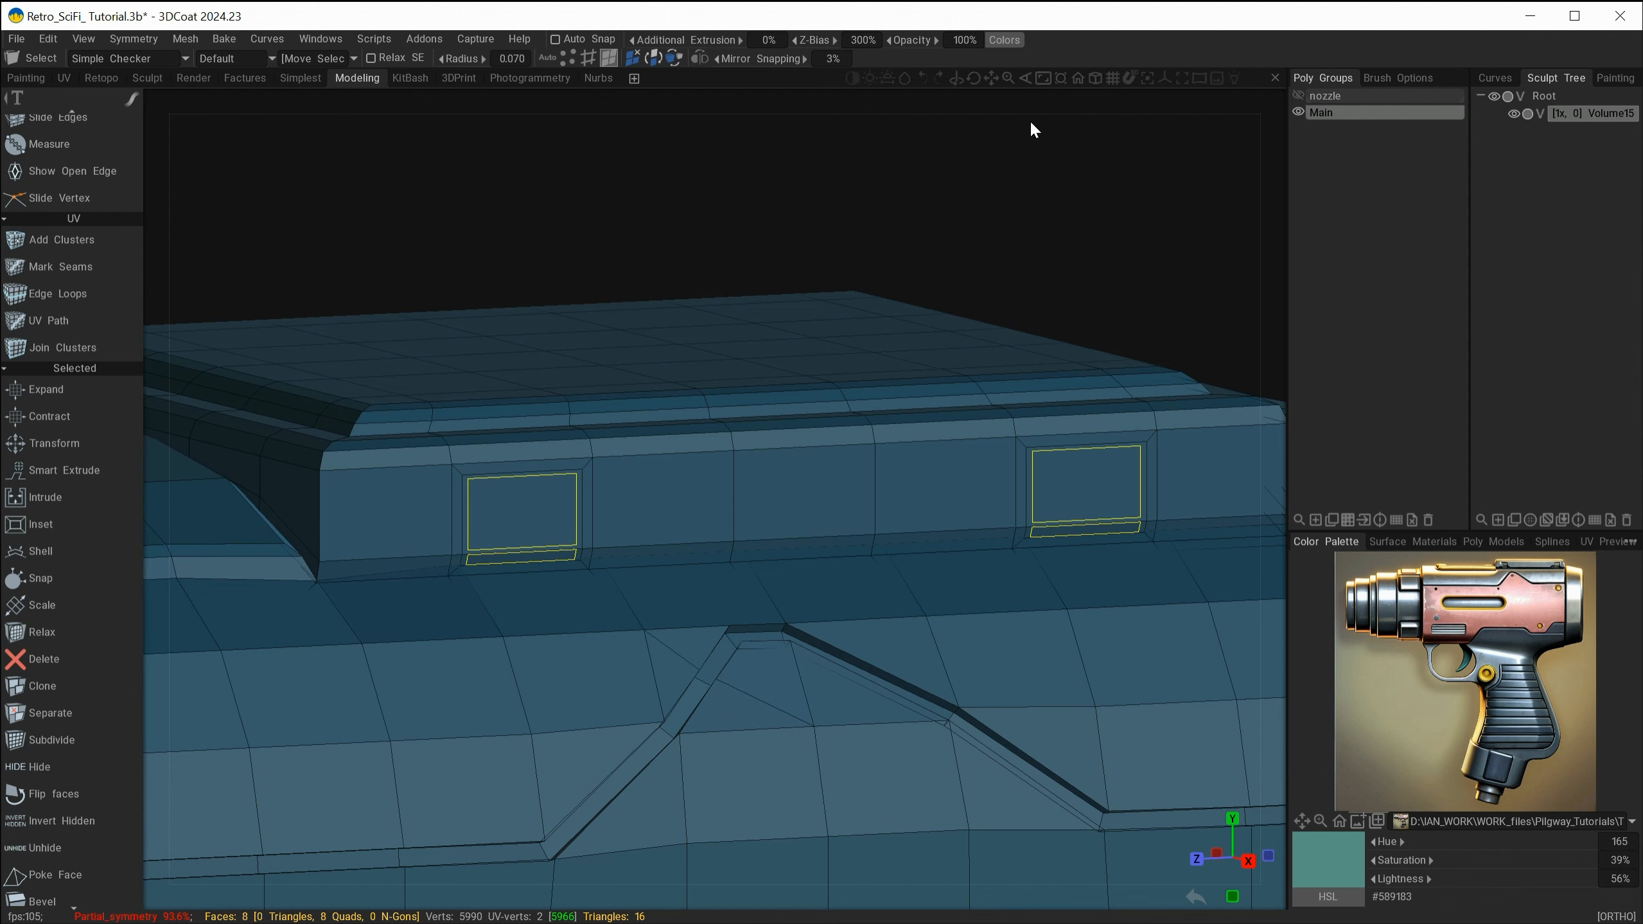
key(space)
click(642, 634)
scroll(763, 537, down, 1)
alt+middle_drag(762, 532, 885, 625)
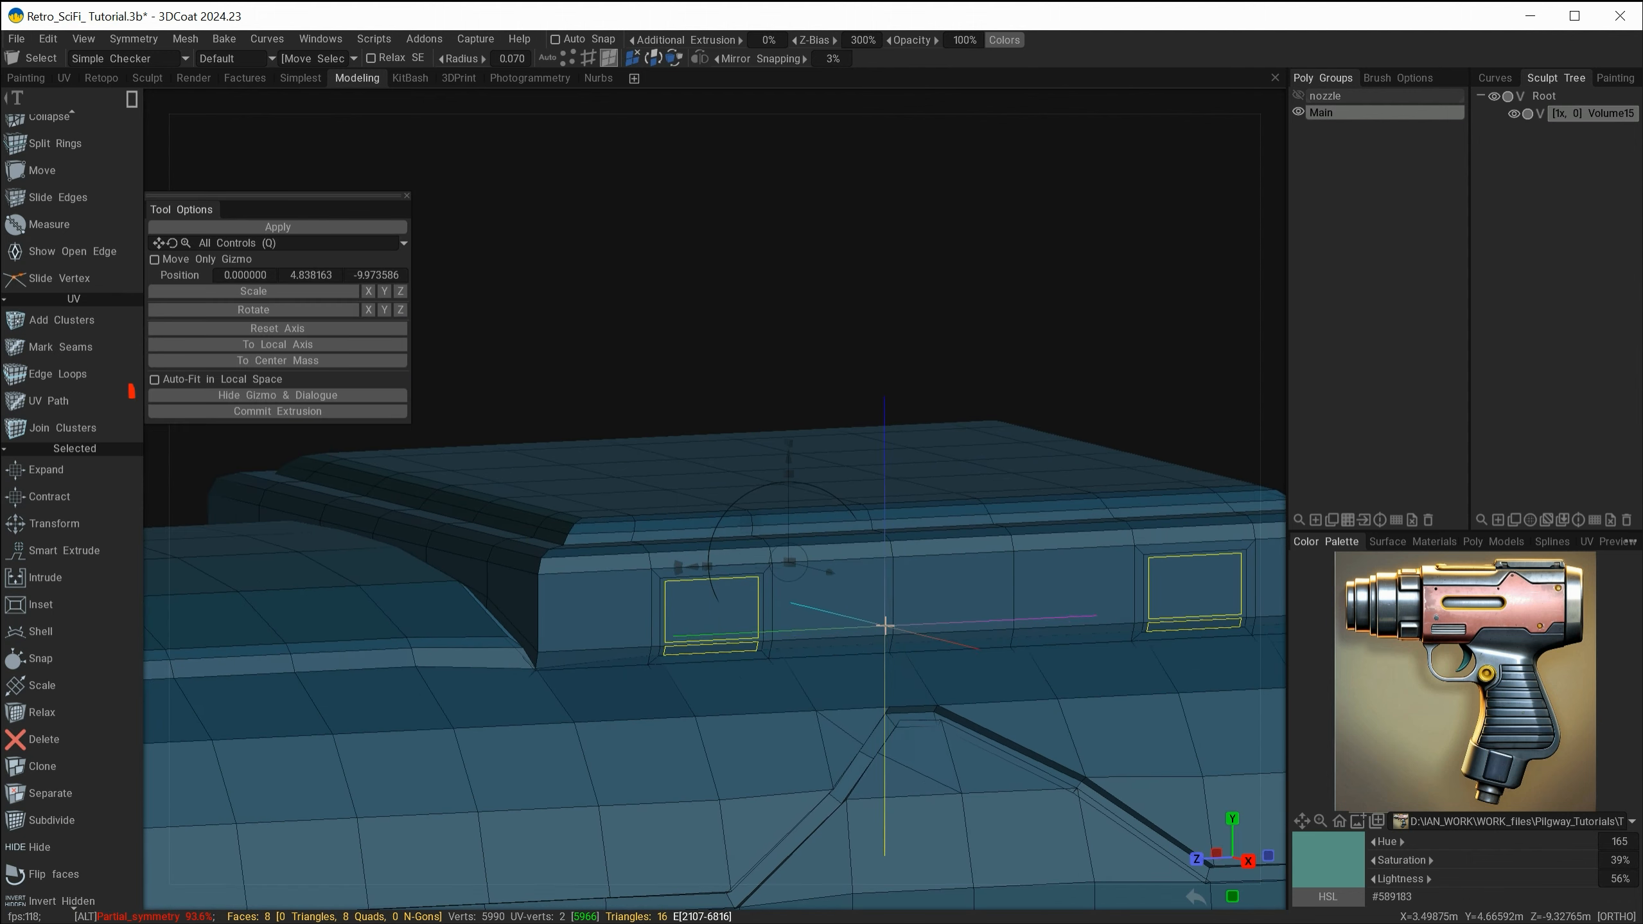
alt+drag(885, 625, 995, 668)
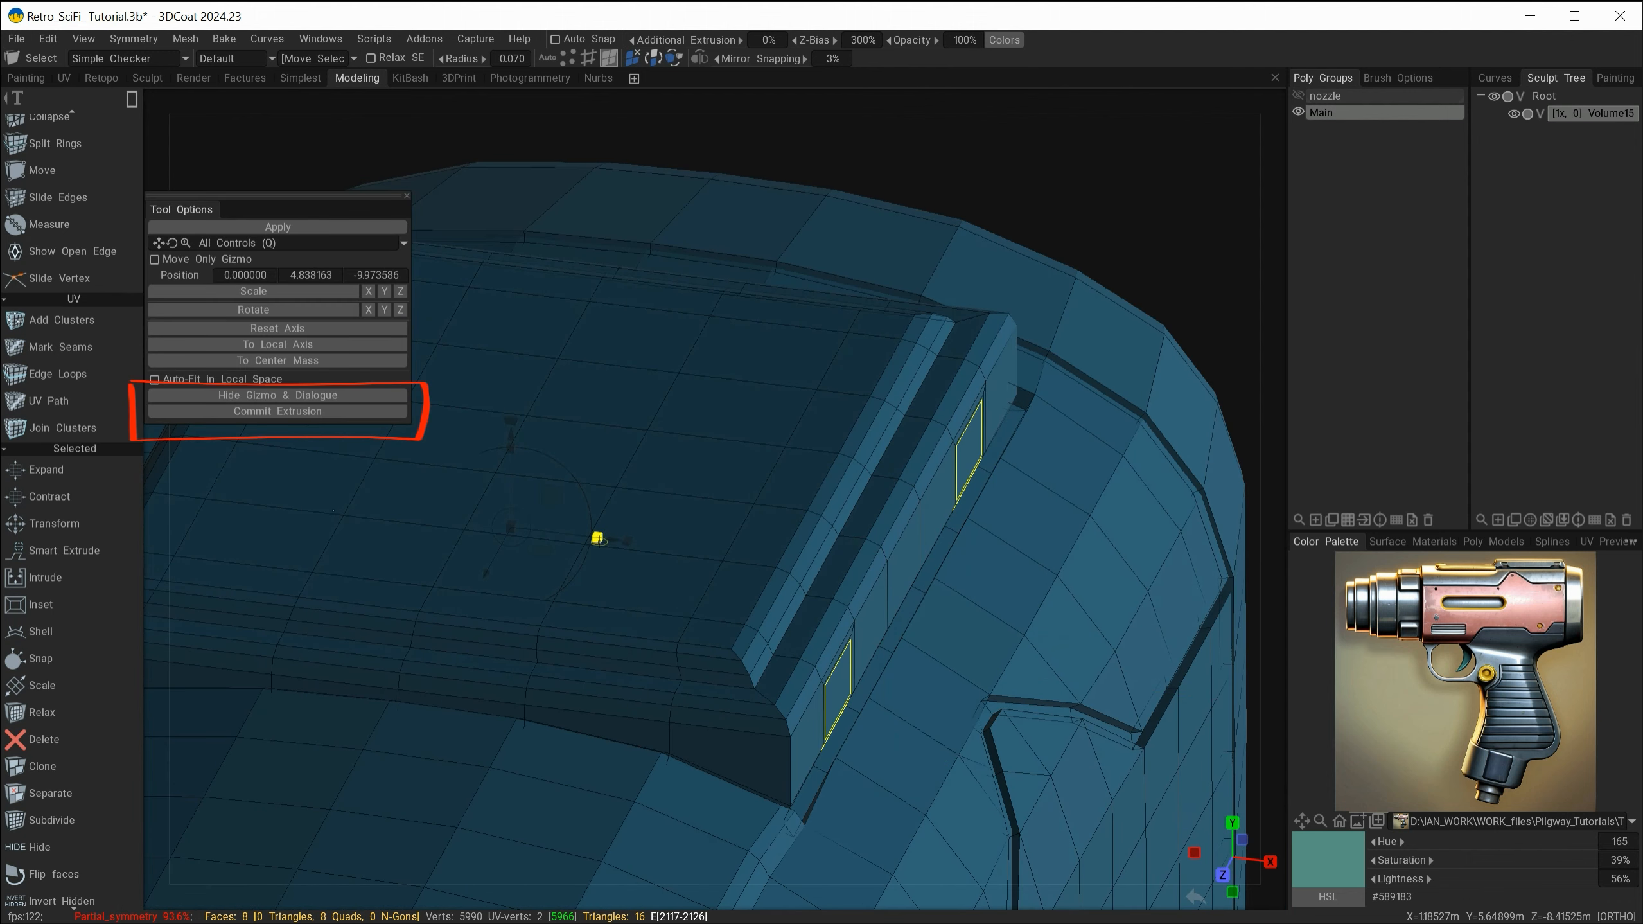
click(353, 414)
drag(598, 537, 597, 537)
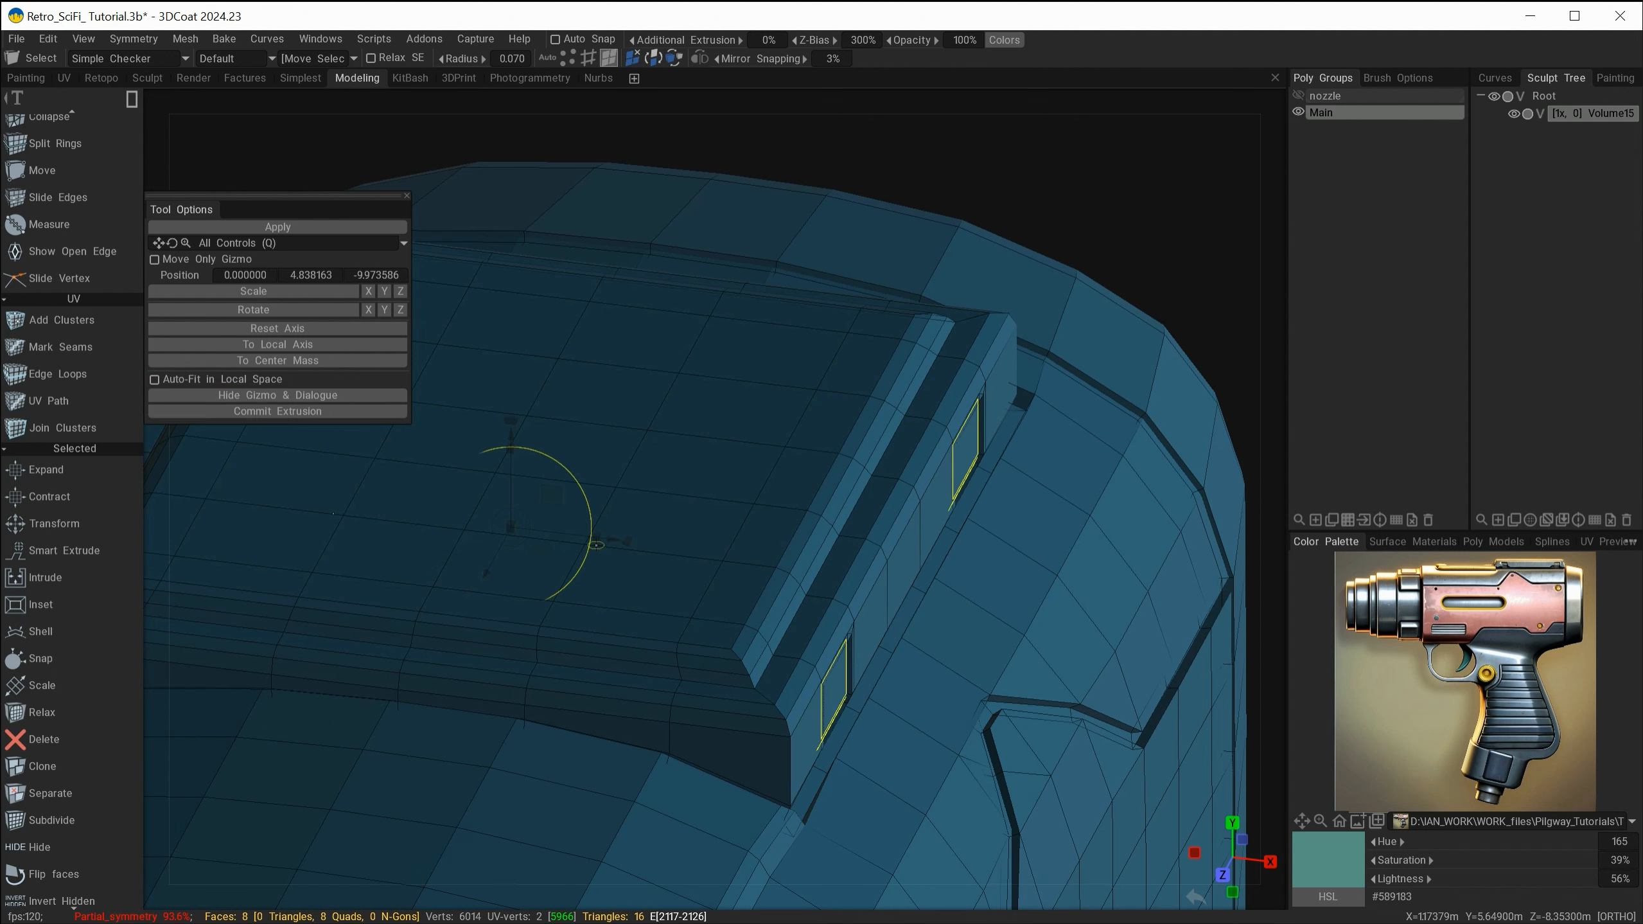
- Select the floor faces of the front side recess and scale them down uniformly to taper the recess walls
alt+drag(990, 731, 825, 692)
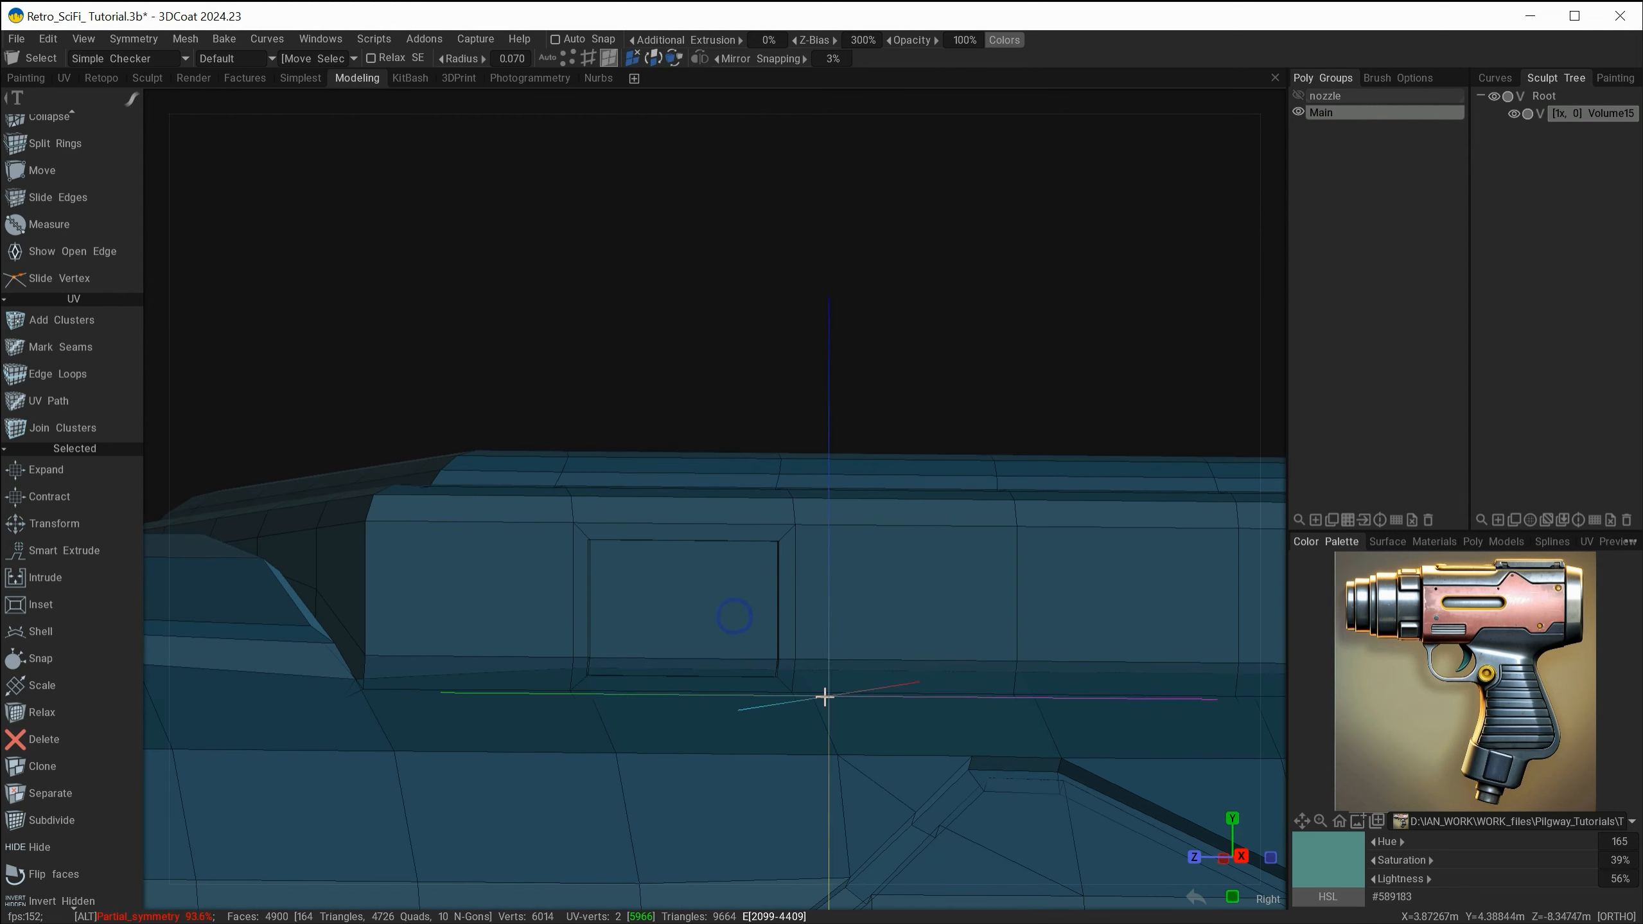
click(714, 599)
alt+drag(712, 596, 926, 684)
key(space)
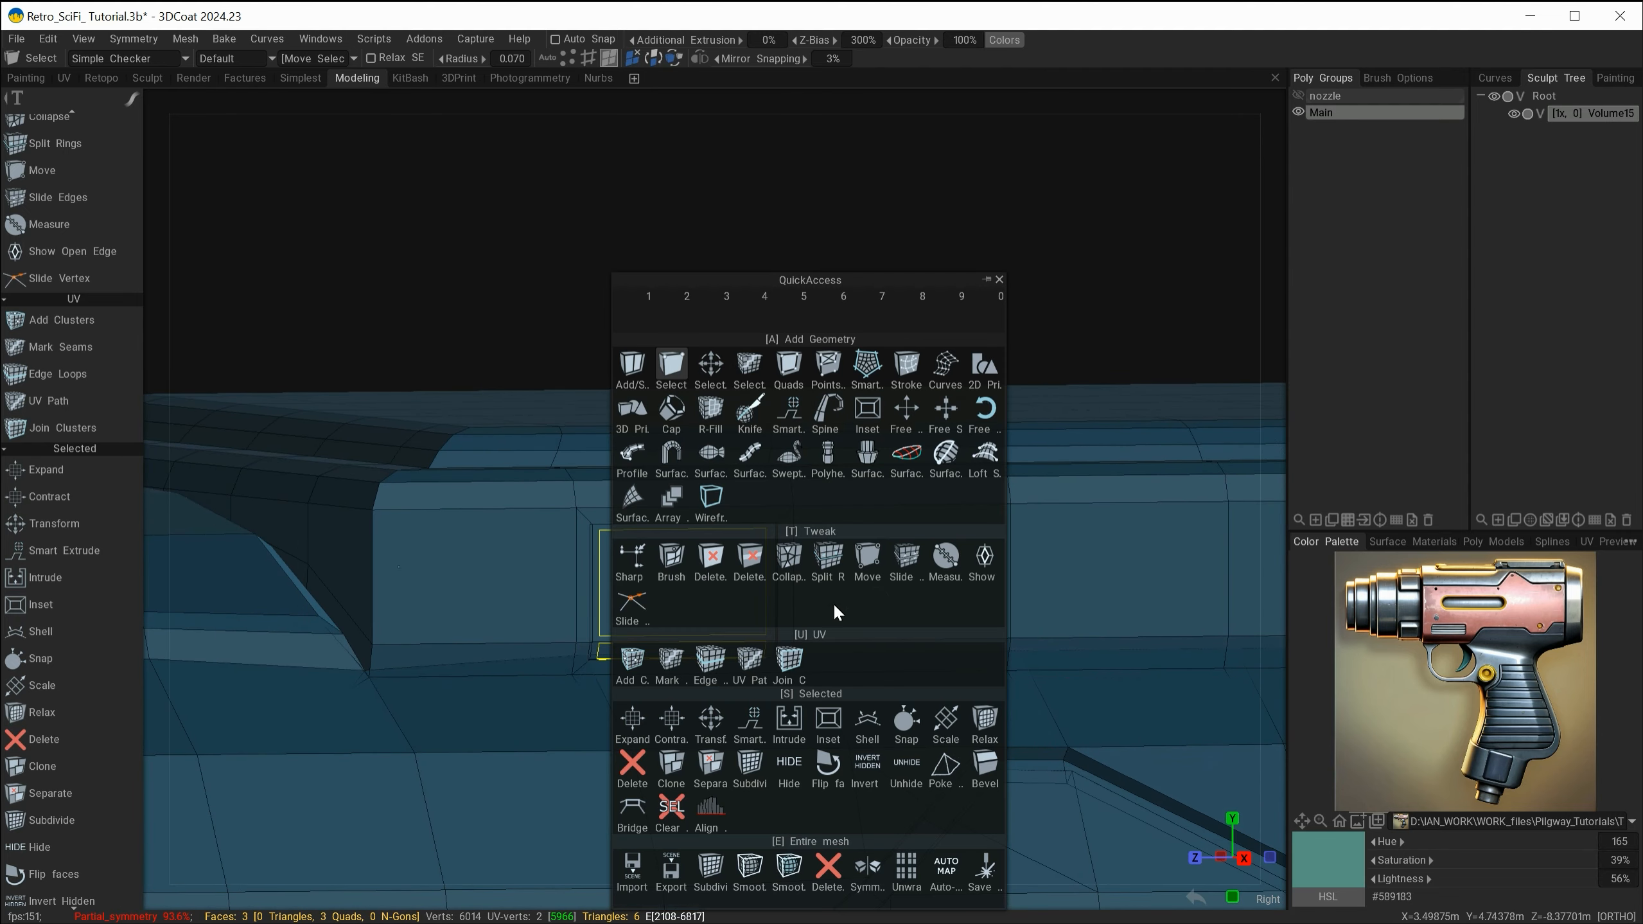
click(750, 720)
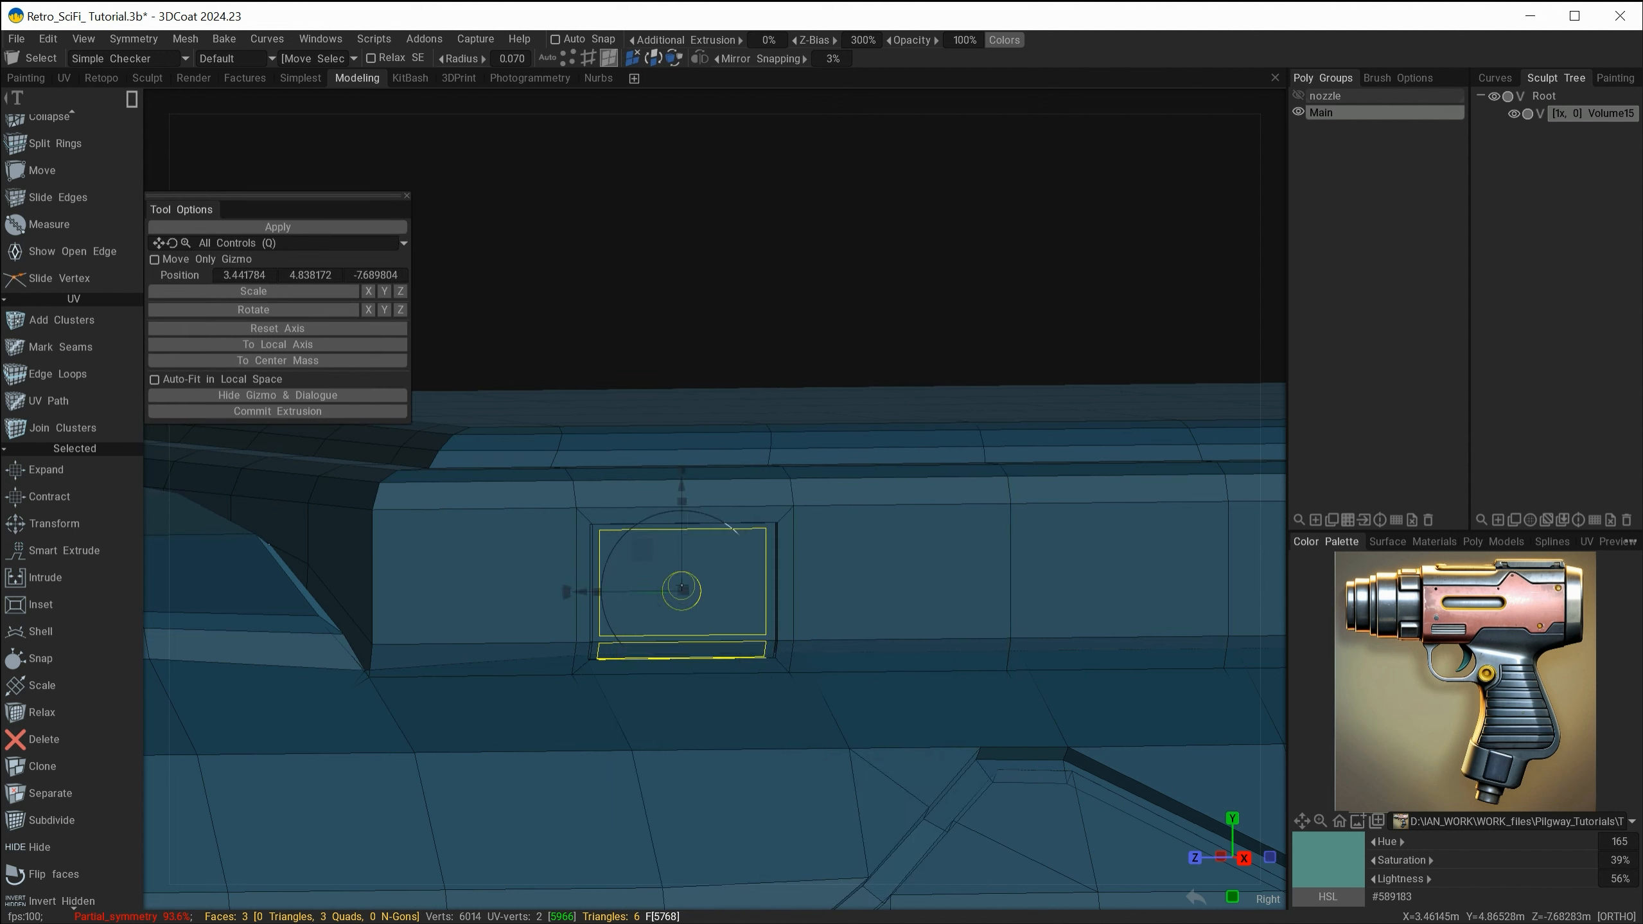
drag(682, 587, 673, 594)
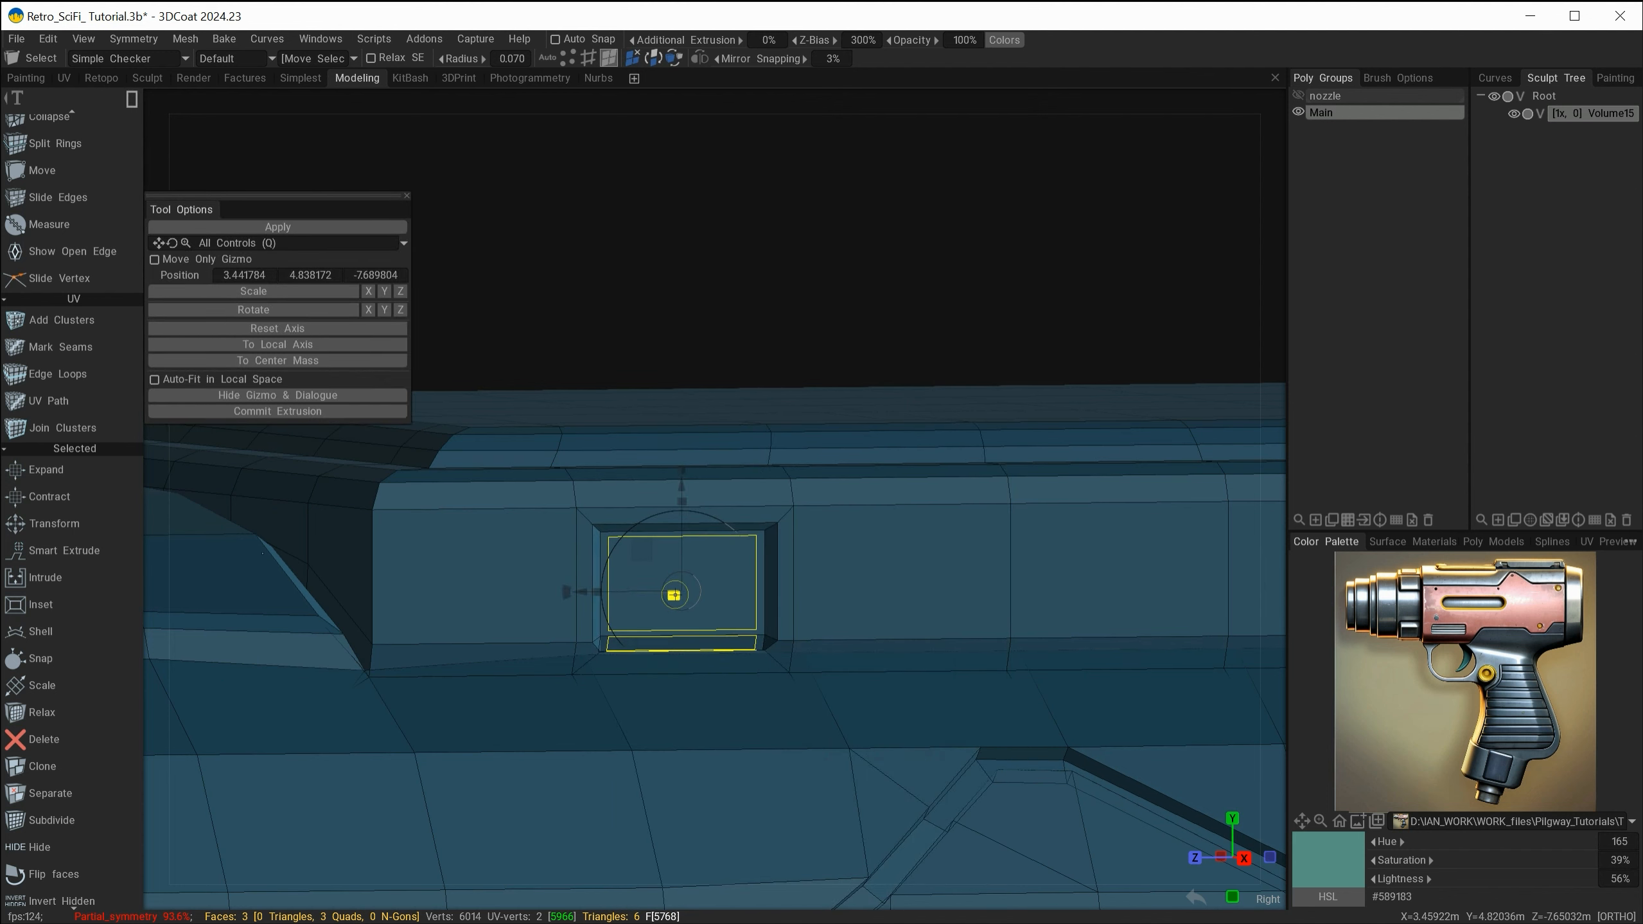
key(Escape)
alt+right_drag(673, 595, 648, 606)
alt+drag(648, 605, 850, 585)
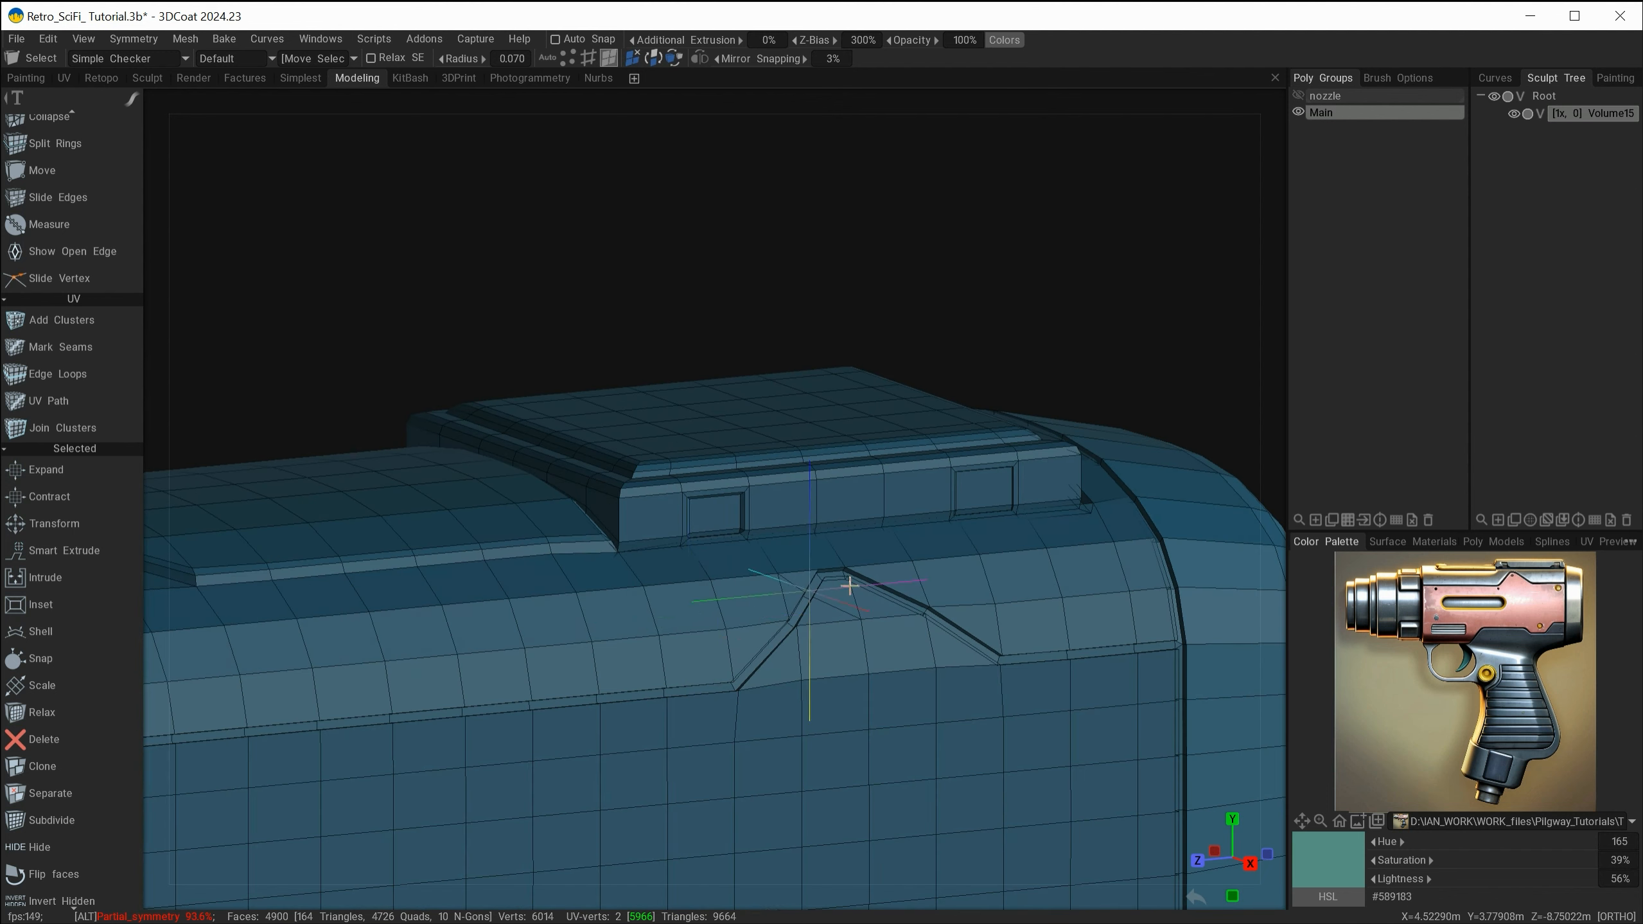
- Select the floor faces of the rear side recess and scale them down uniformly to match the front recess's taper
alt+right_drag(850, 585, 1112, 686)
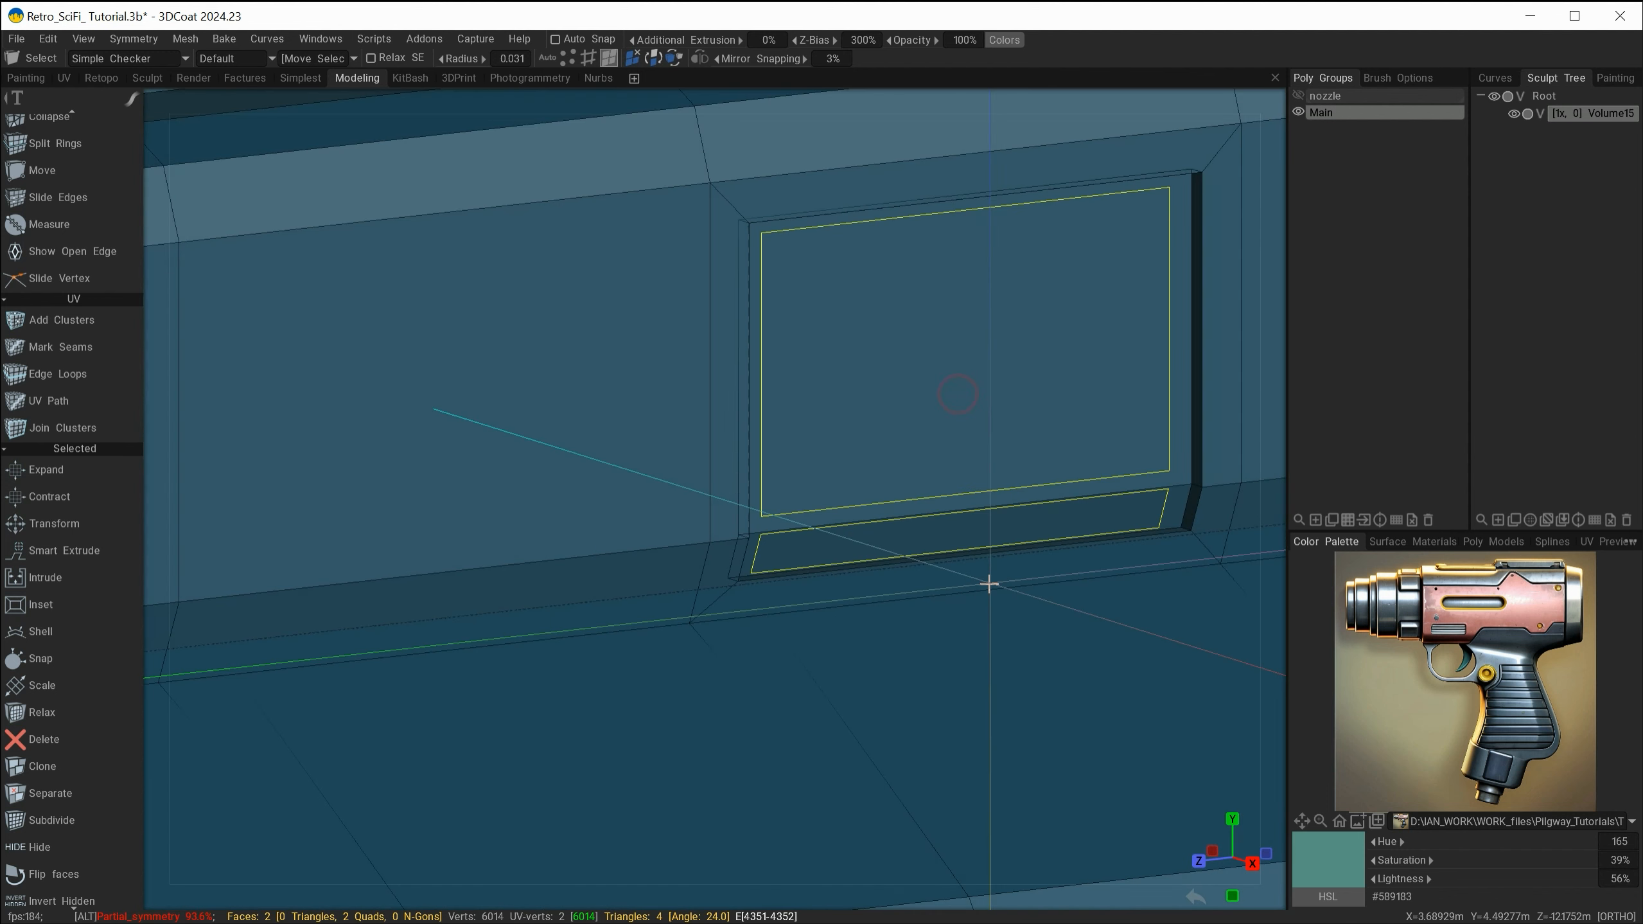
alt+right_drag(986, 584, 726, 589)
alt+middle_drag(727, 590, 1125, 608)
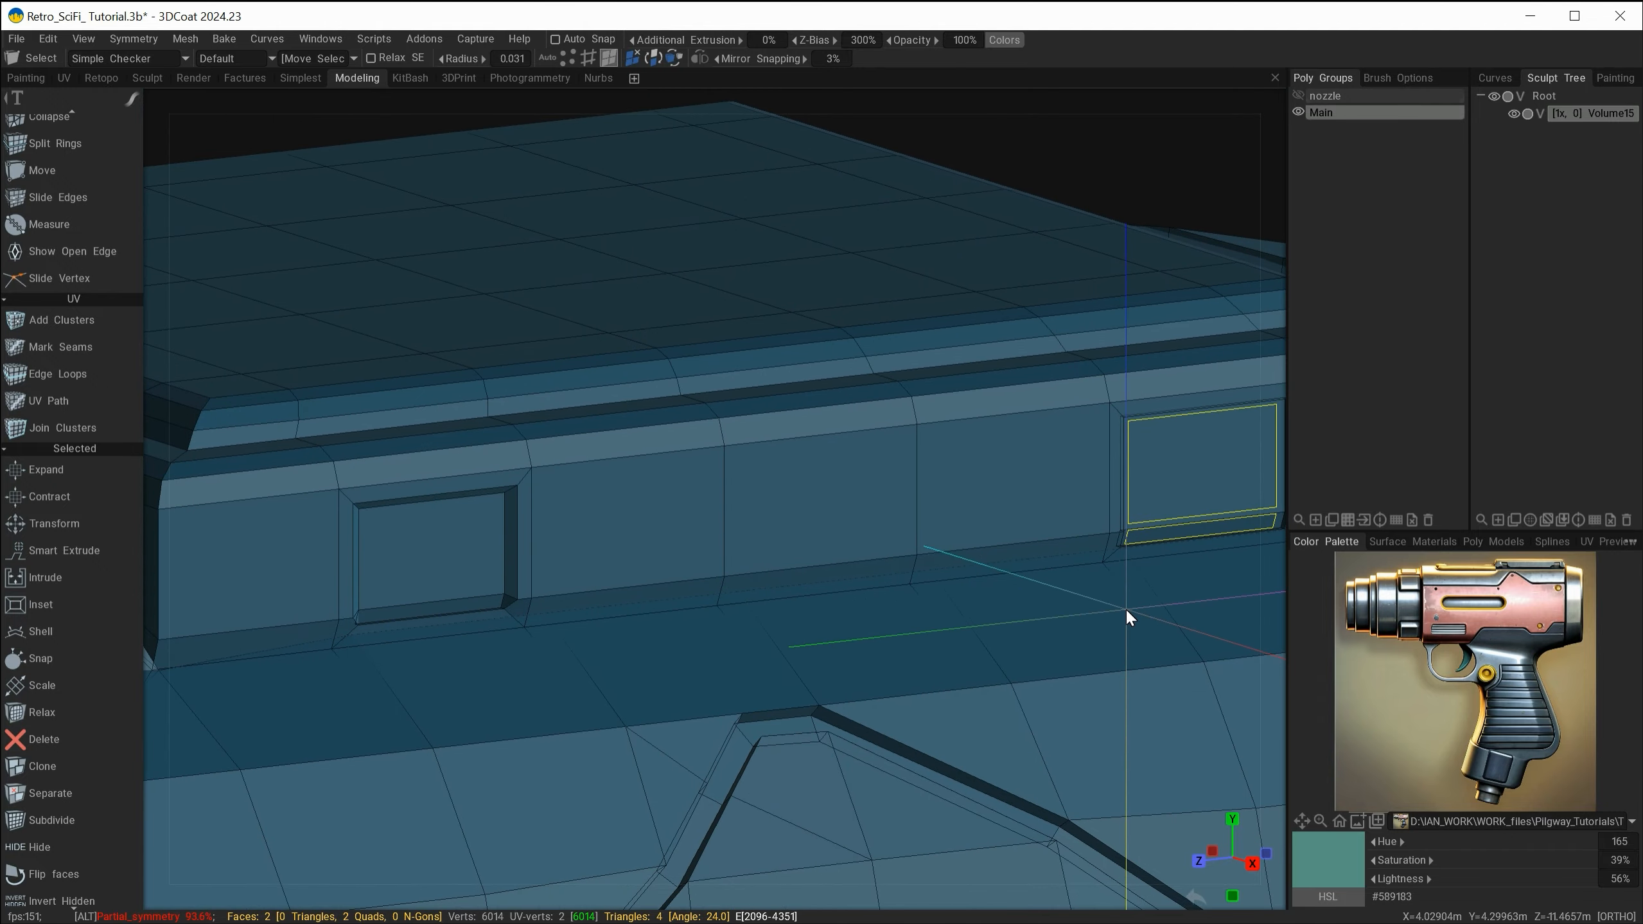
alt+drag(627, 659, 686, 633)
alt+middle_drag(1012, 569, 347, 613)
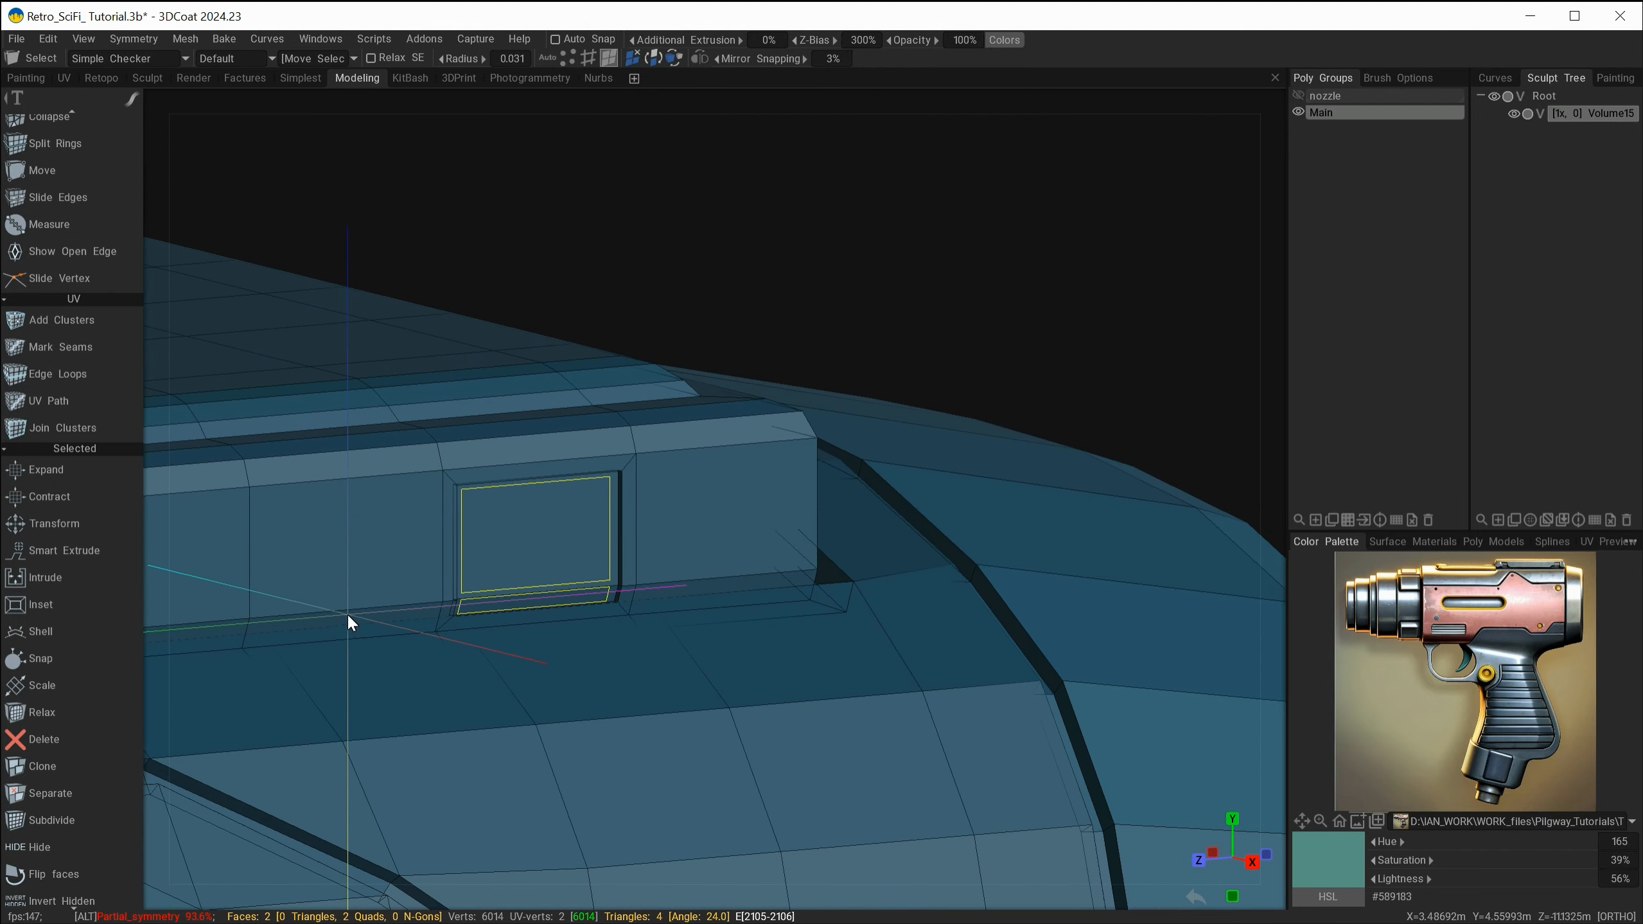
alt+right_drag(348, 615, 572, 682)
alt+middle_drag(571, 682, 997, 612)
alt+drag(979, 616, 919, 608)
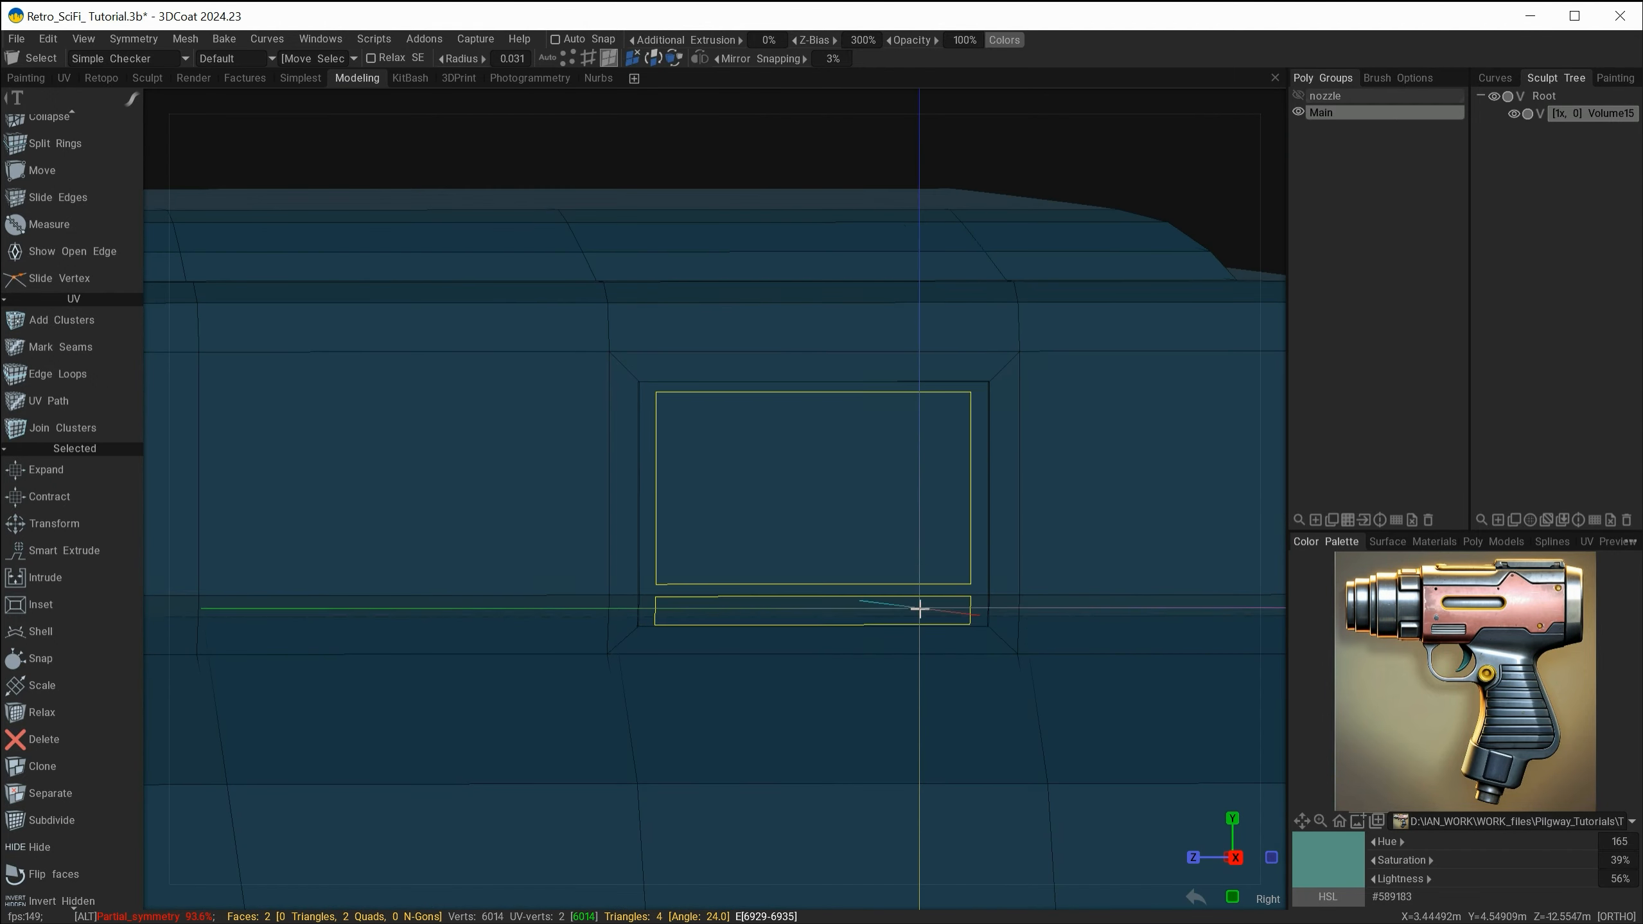
key(space)
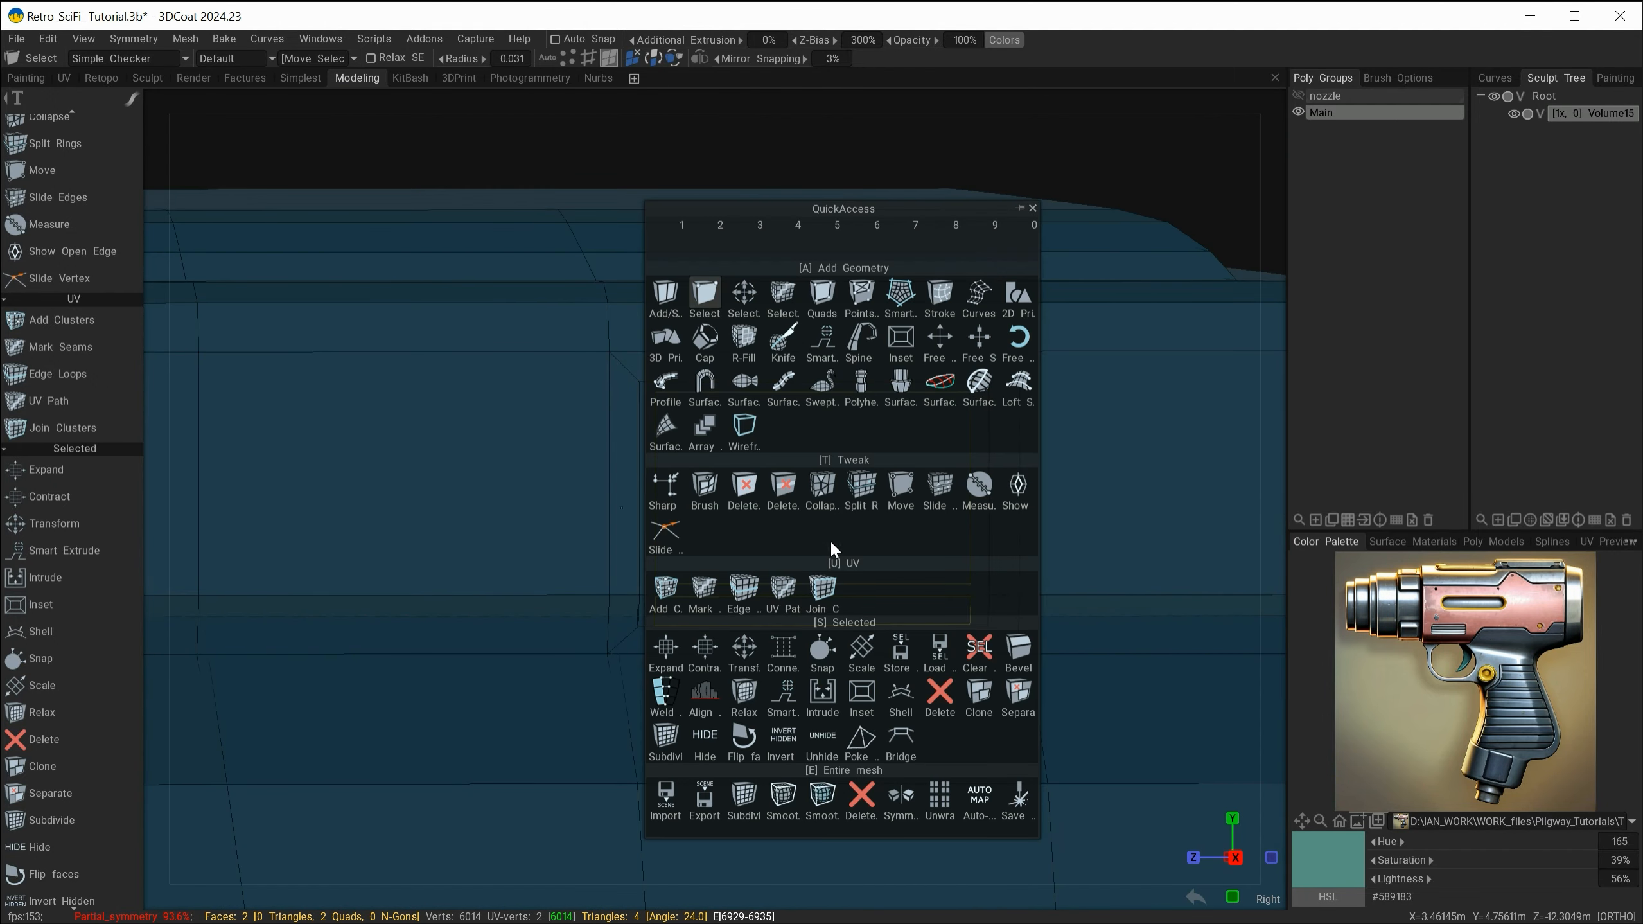
click(744, 649)
drag(816, 503, 810, 513)
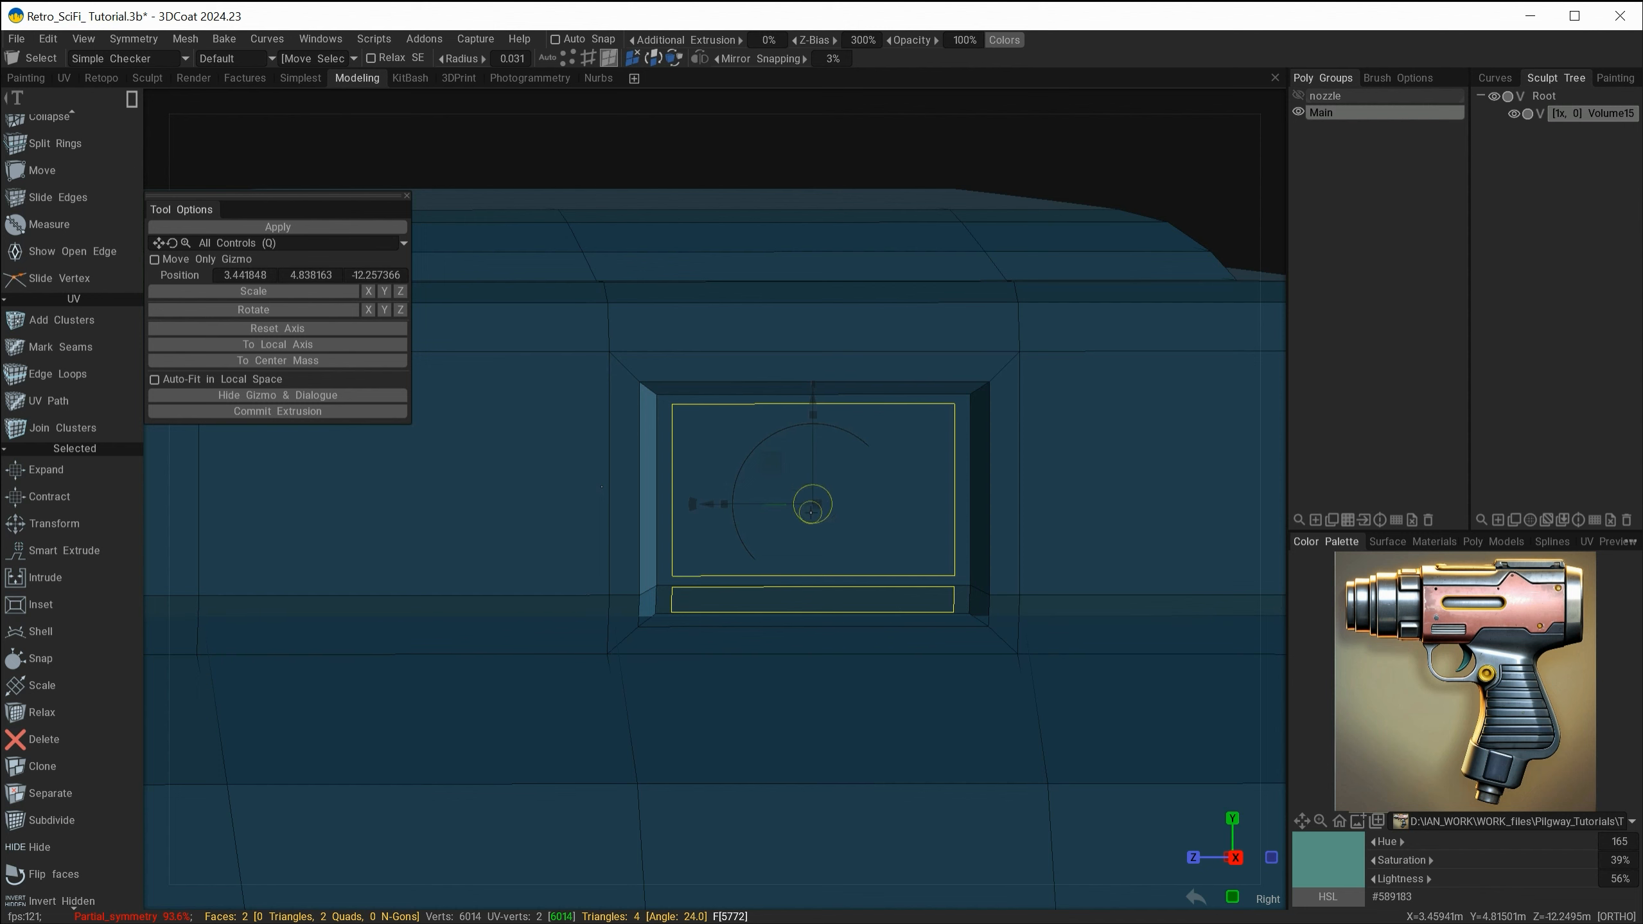
key(Escape)
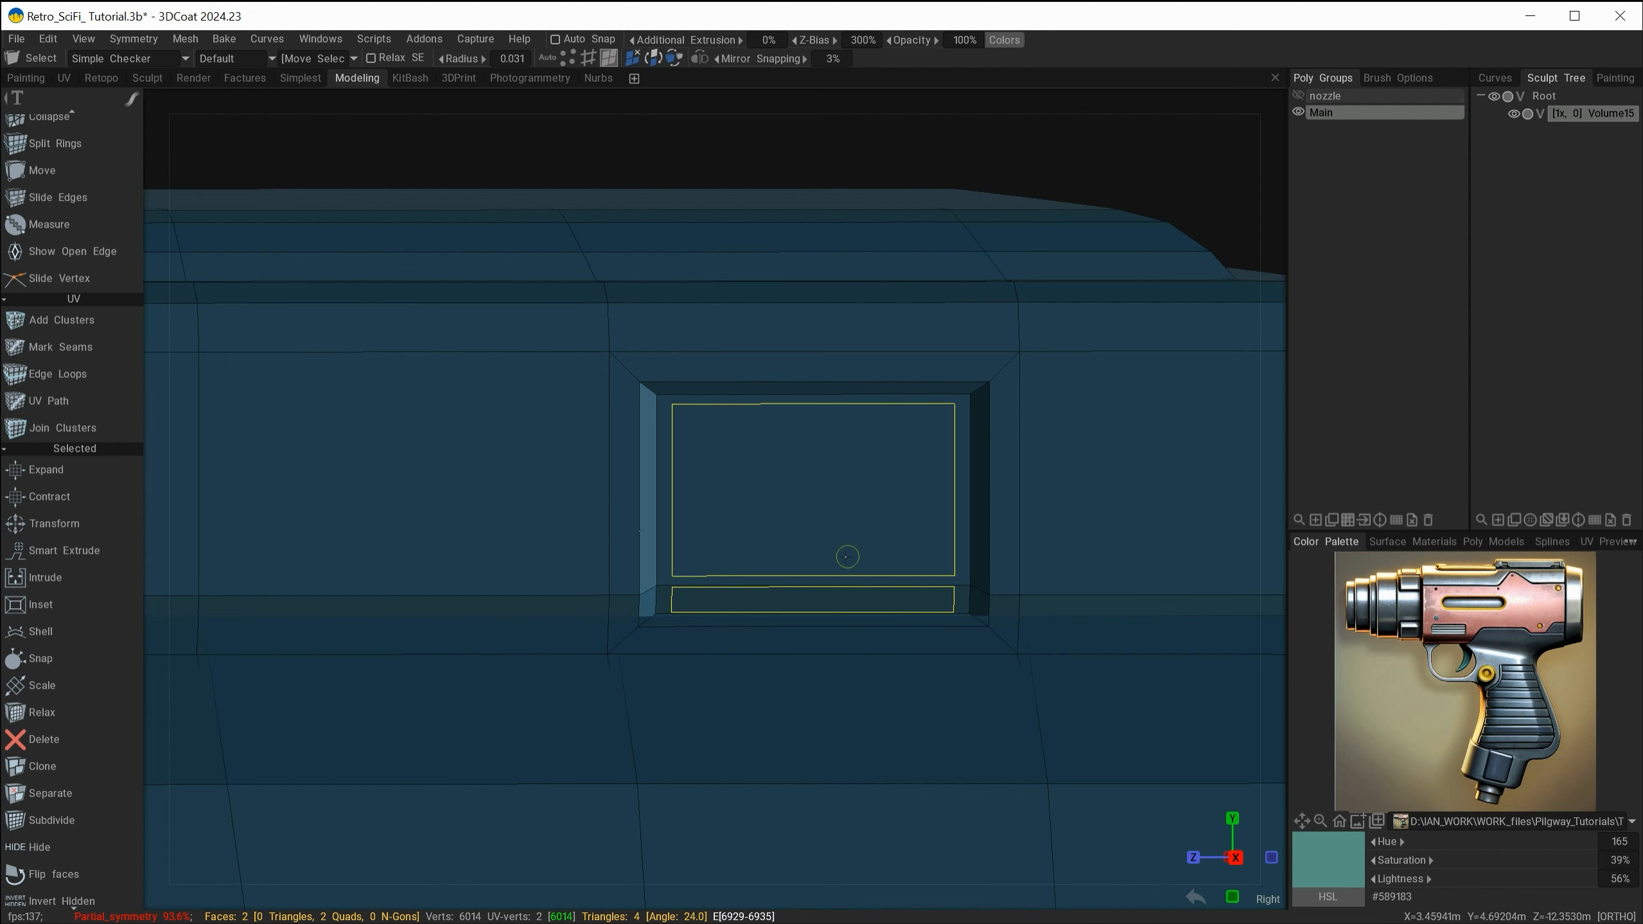
key(Escape)
- Bevel two vertices in the same row on the body's large side panel, turning each into a diamond-shaped face
alt+right_drag(848, 556, 716, 616)
alt+drag(716, 616, 809, 605)
alt+middle_drag(846, 608, 905, 623)
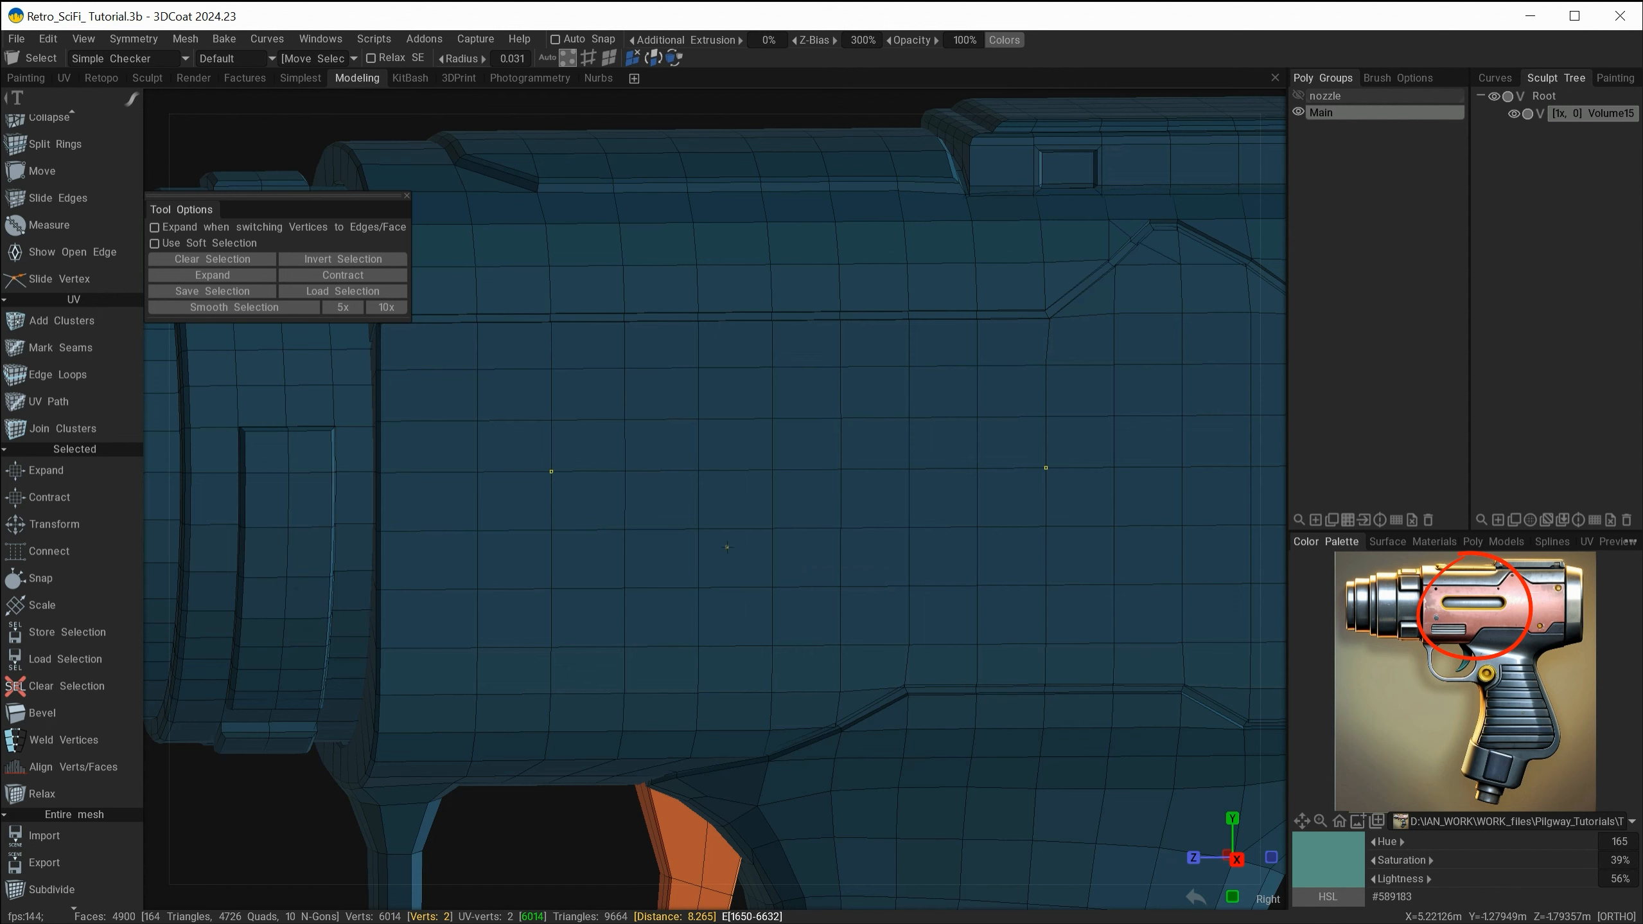
key(space)
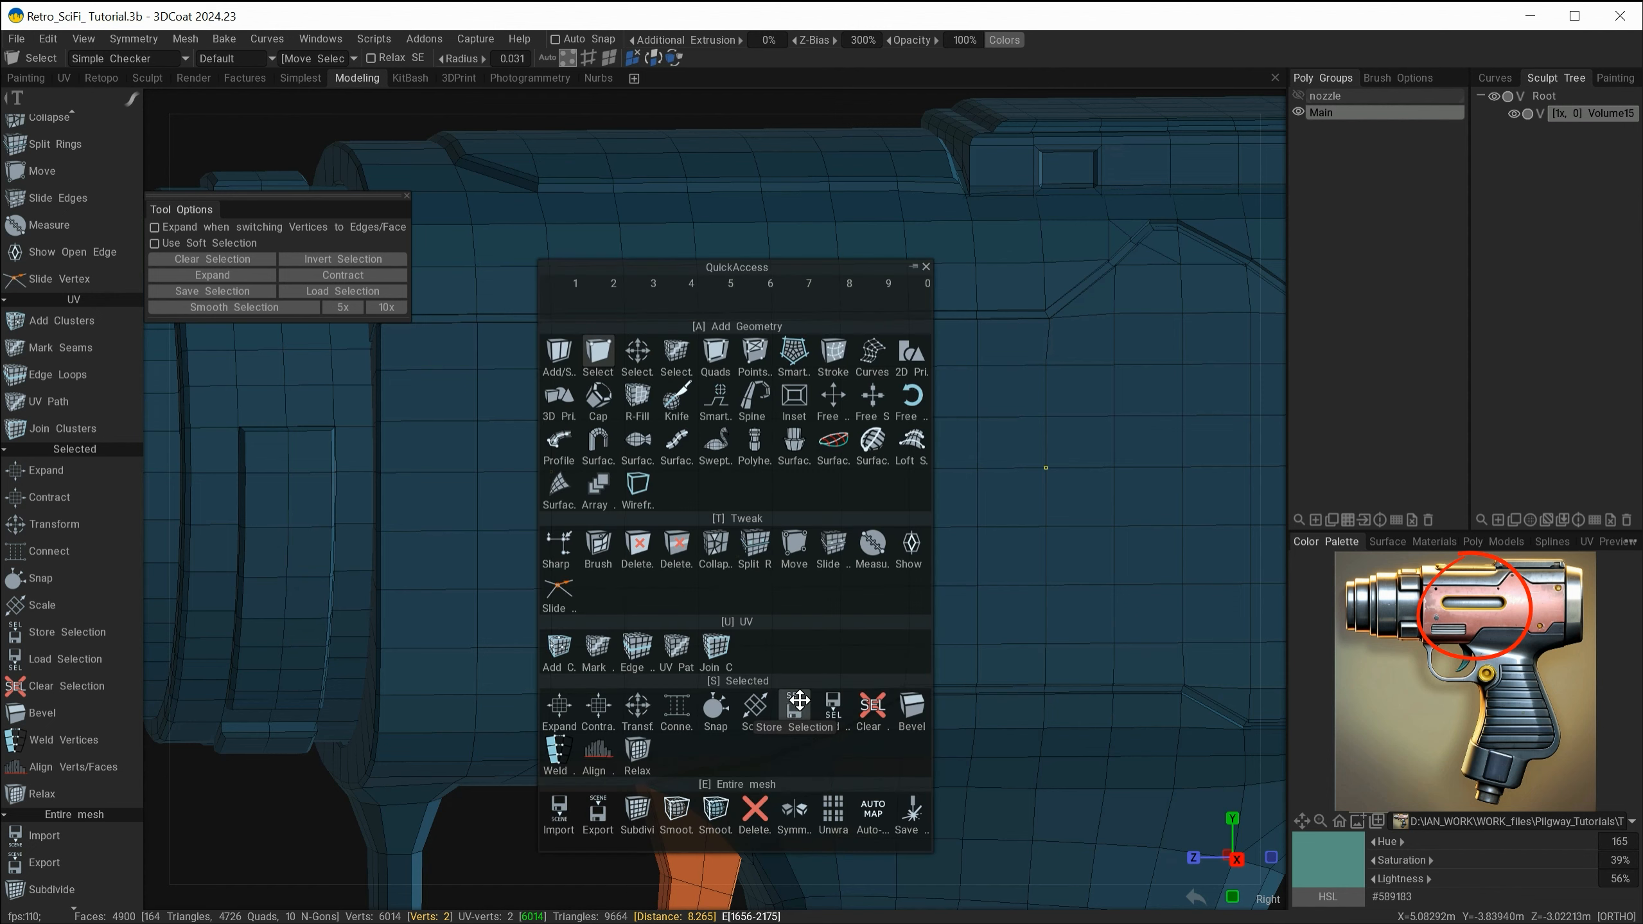
click(911, 709)
mouse_move(611, 604)
alt+mouse_down()
mouse_move(708, 620)
mouse_move(628, 605)
alt+mouse_up()
click(294, 260)
scroll(532, 377, up, 3)
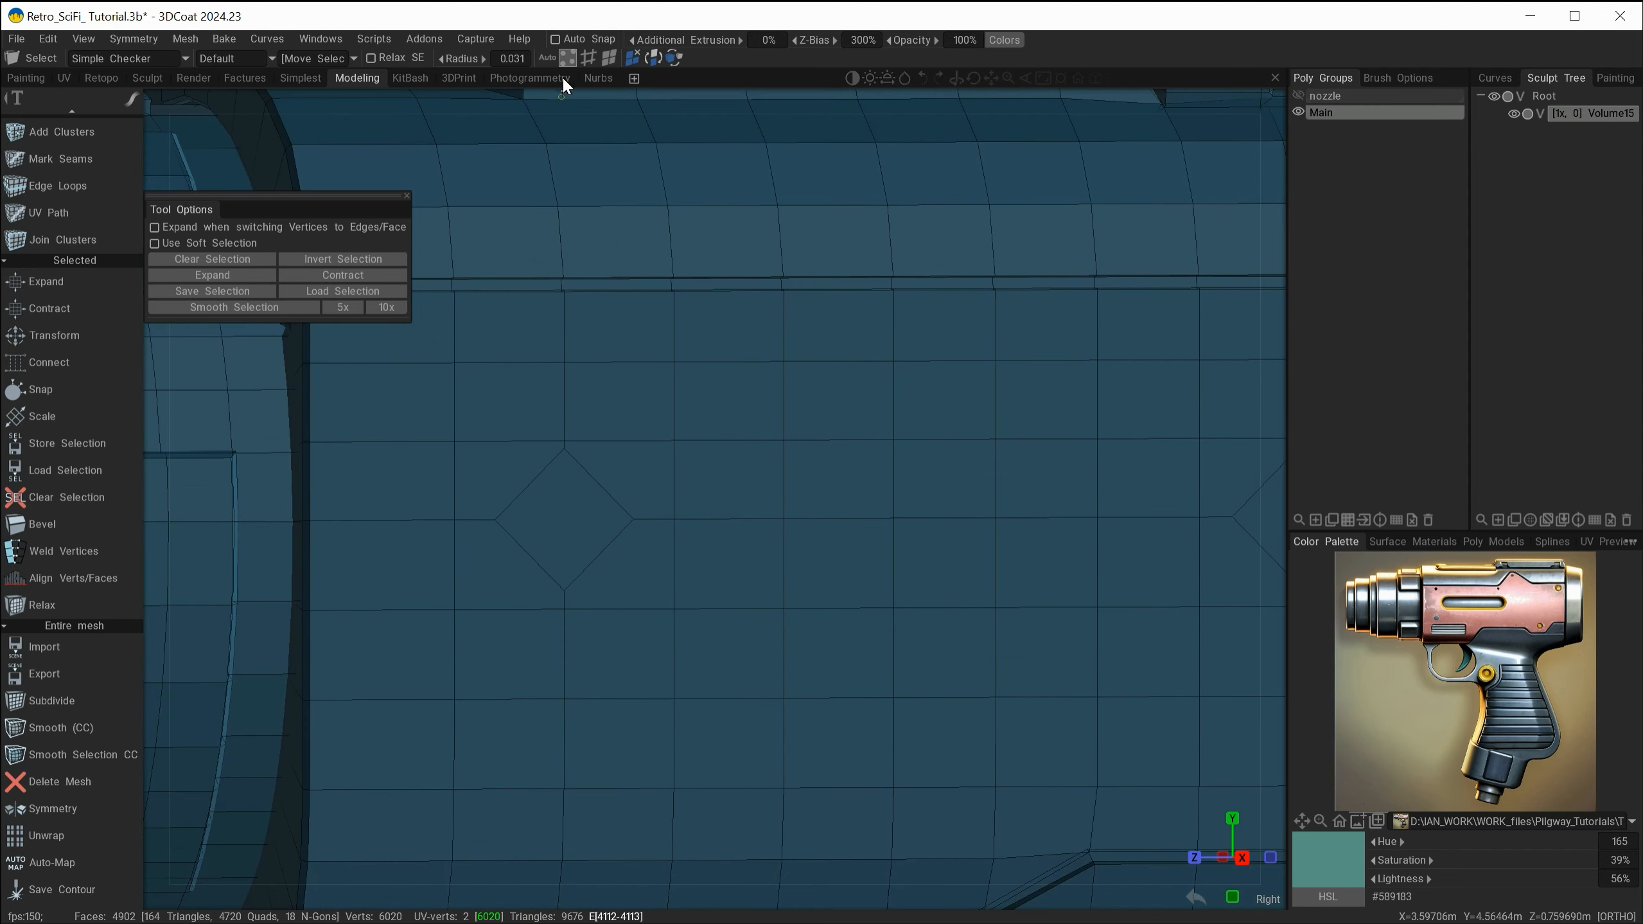
- Select all edges of both diamonds and divide each edge into three segments with Cut Edges
click(588, 58)
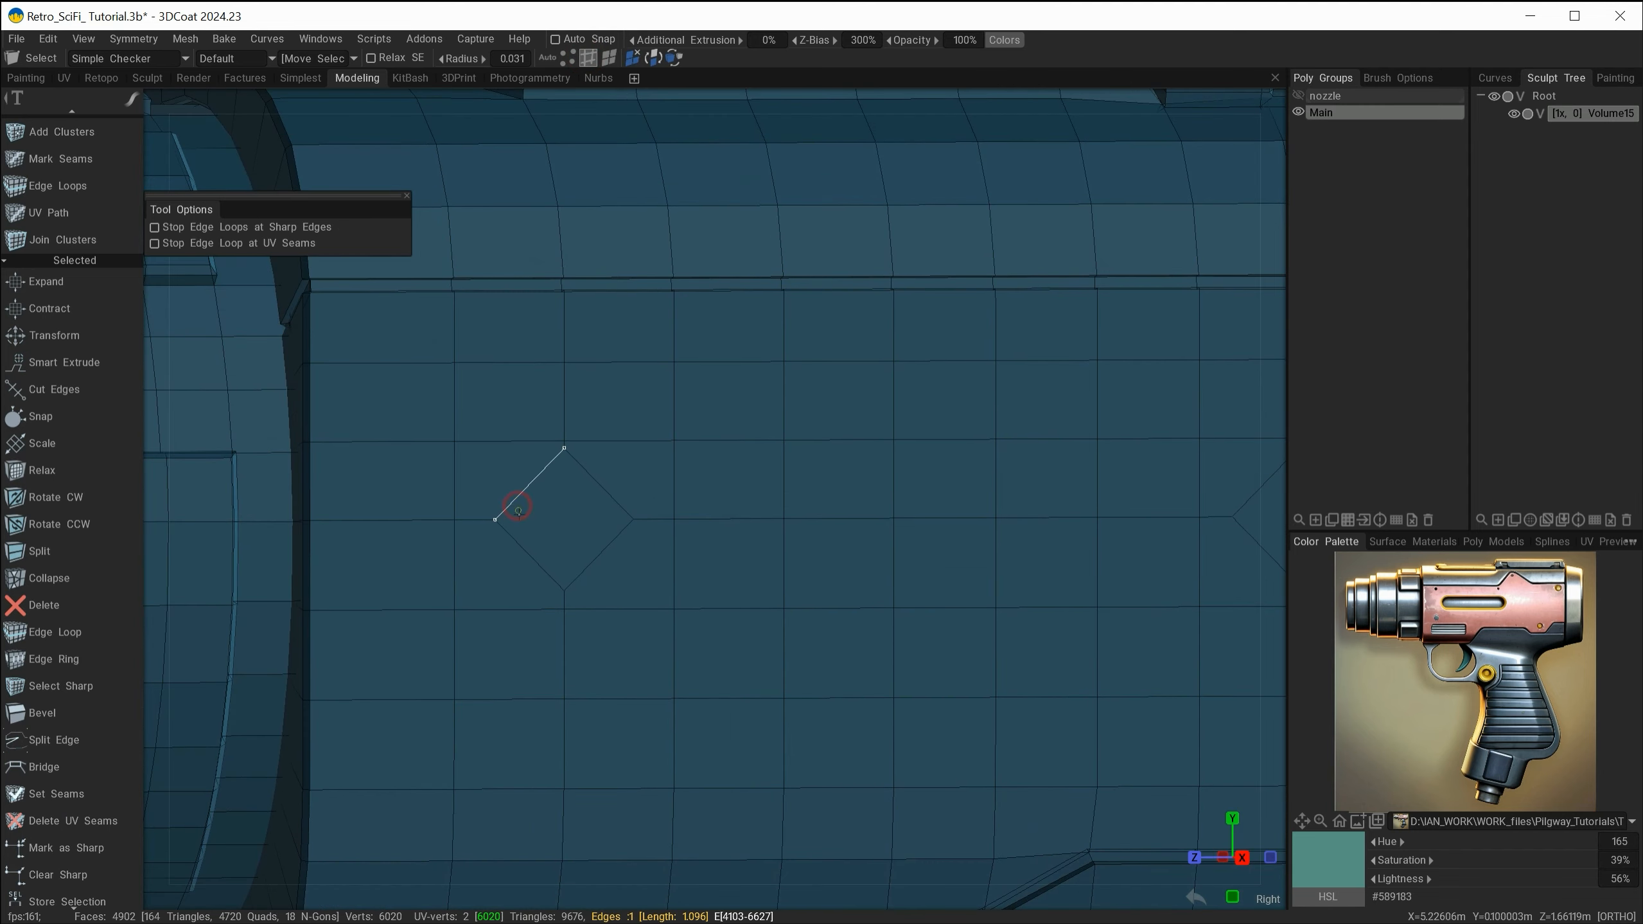
shift+click(529, 549)
shift+click(587, 554)
alt+drag(723, 646, 749, 665)
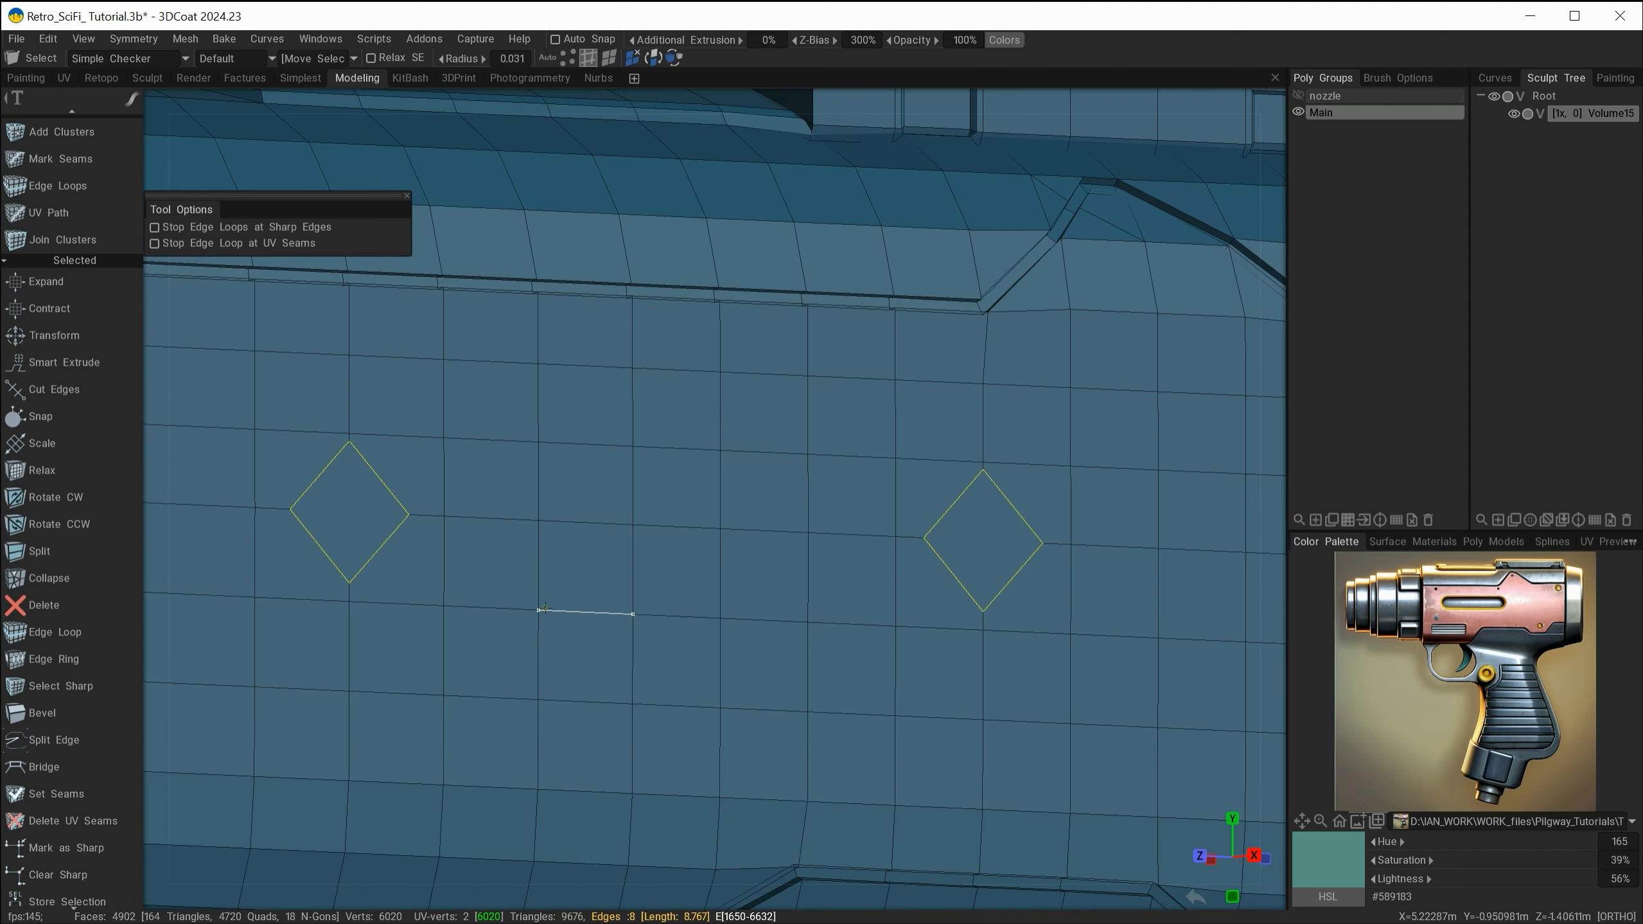
key(space)
click(522, 719)
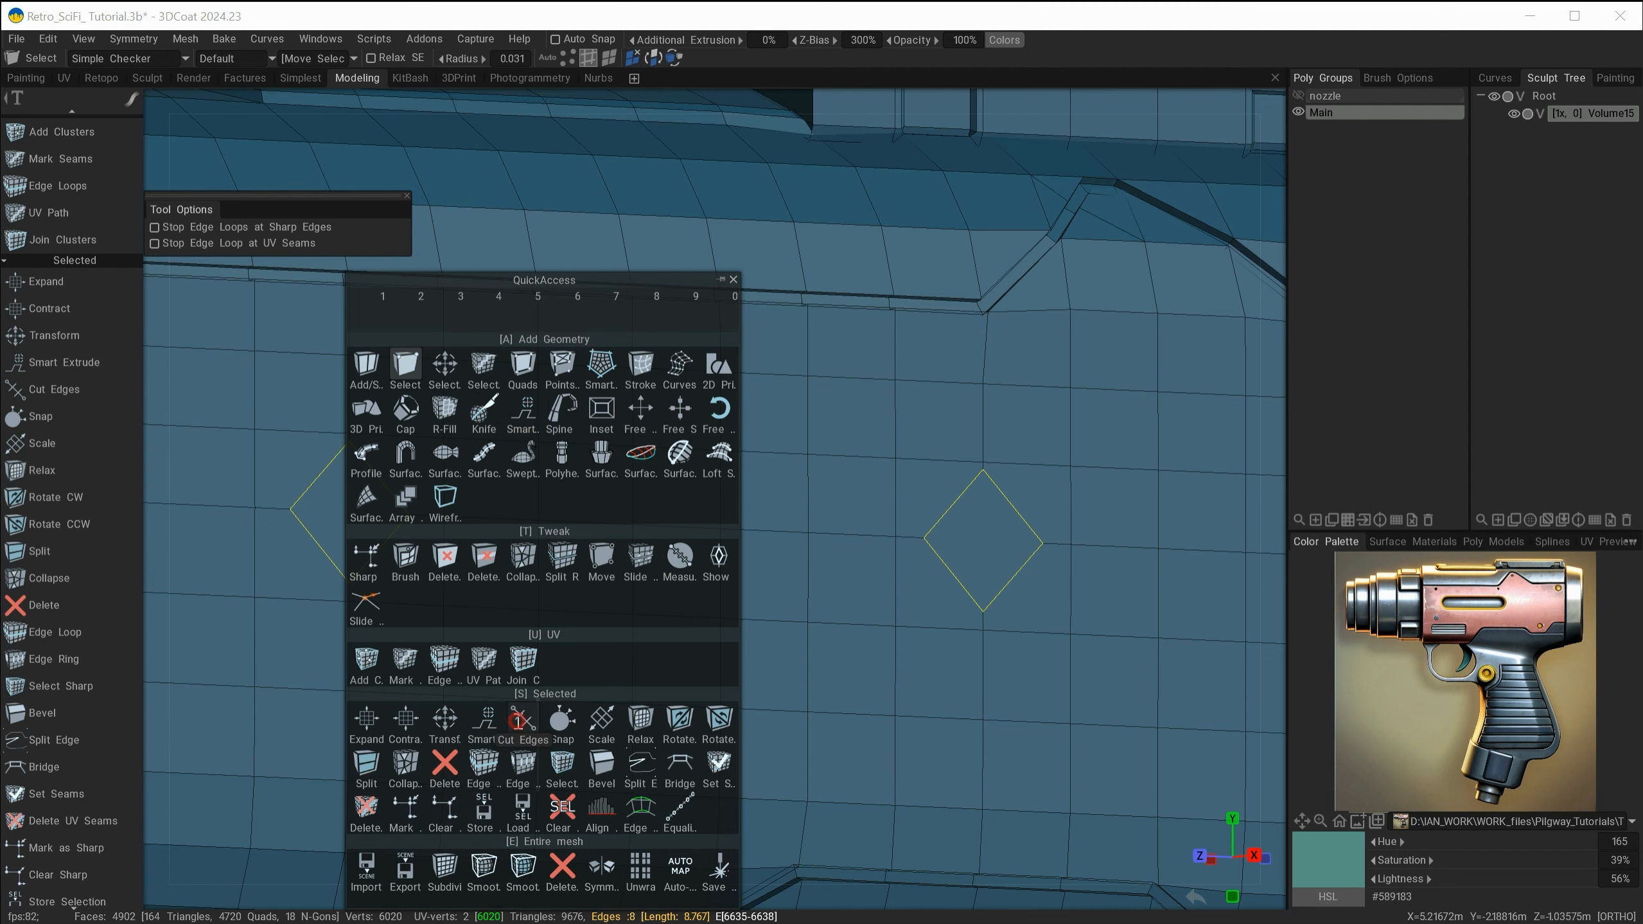
click(560, 721)
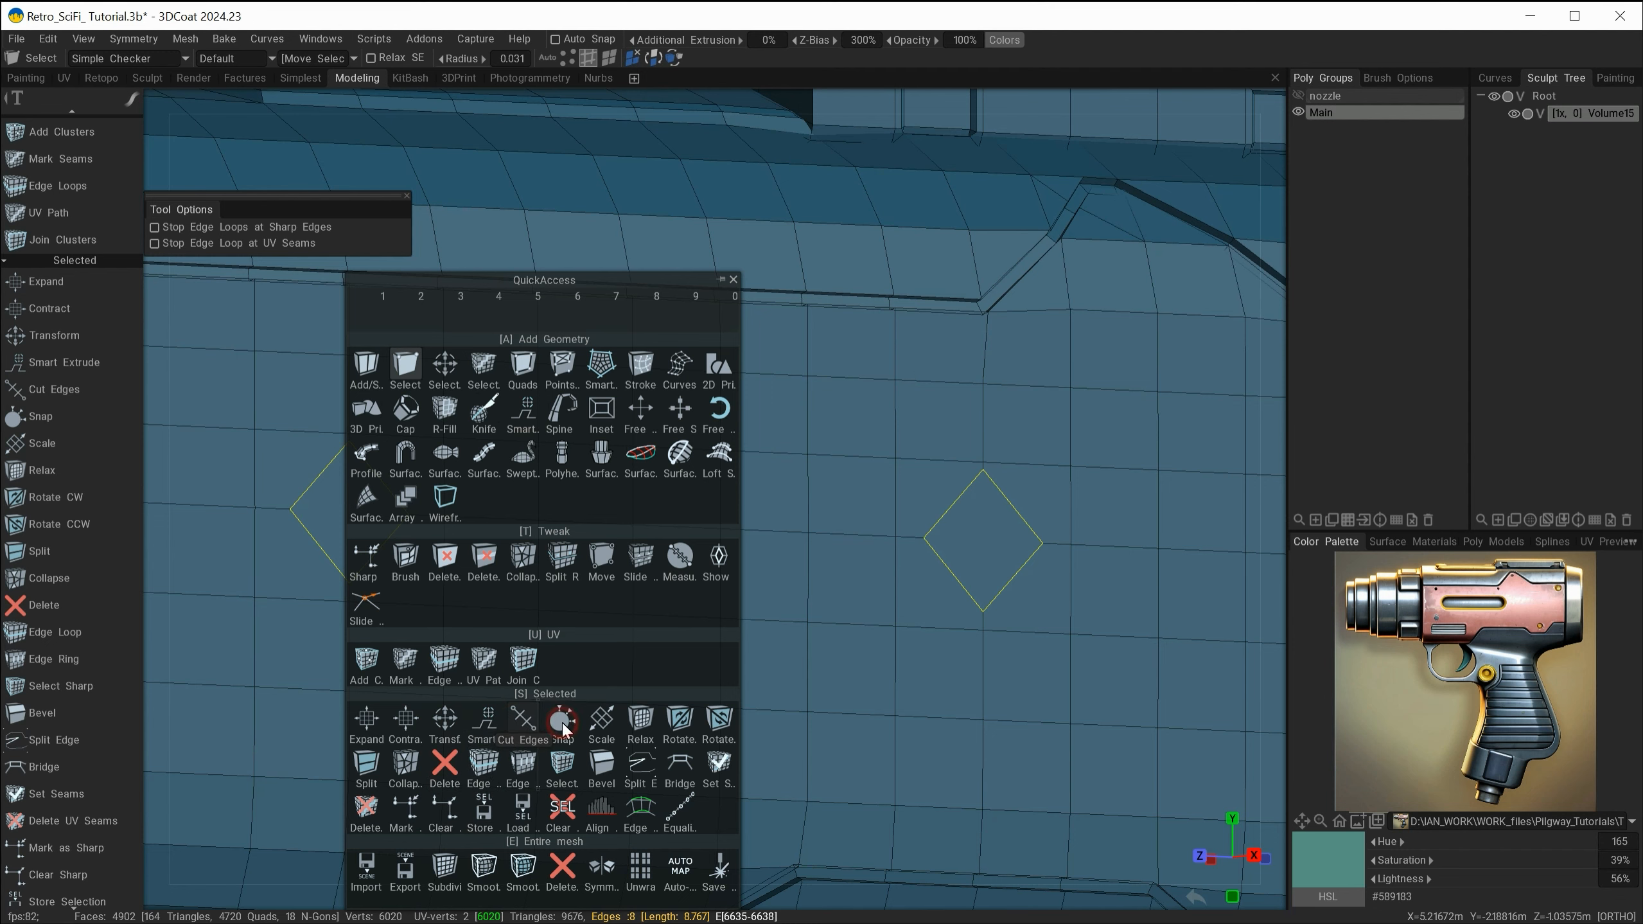
alt+drag(728, 665, 830, 678)
key(Escape)
- Select the full edge outline of the front diamond and align its vertices to a circle with Align Verts/Faces
key(space)
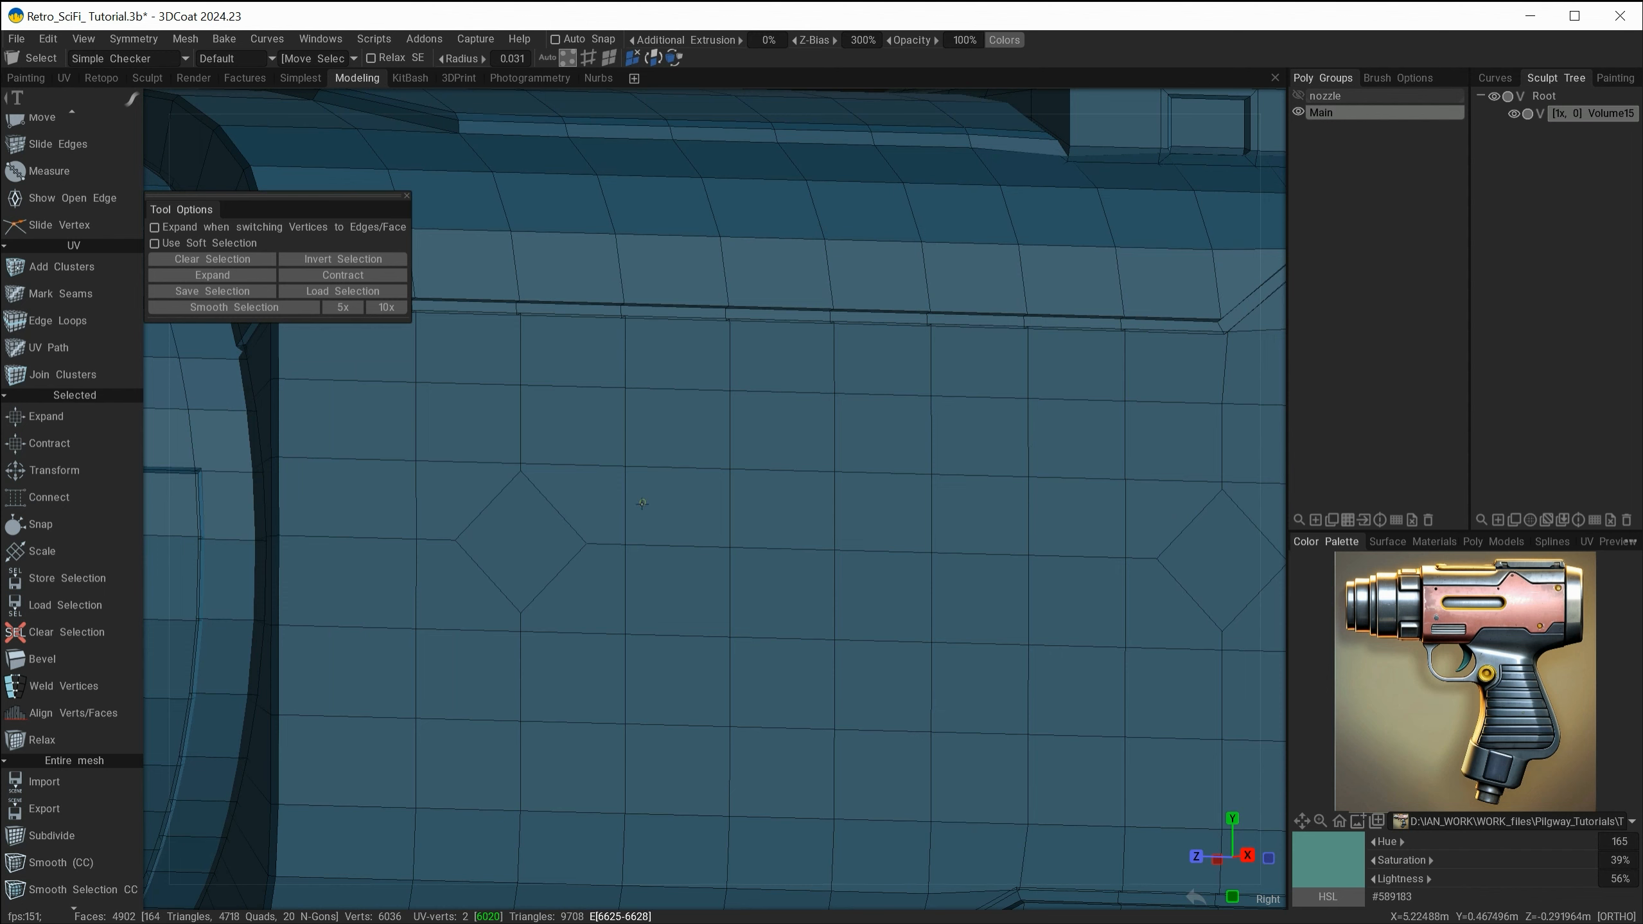
key(2)
click(497, 486)
click(486, 503)
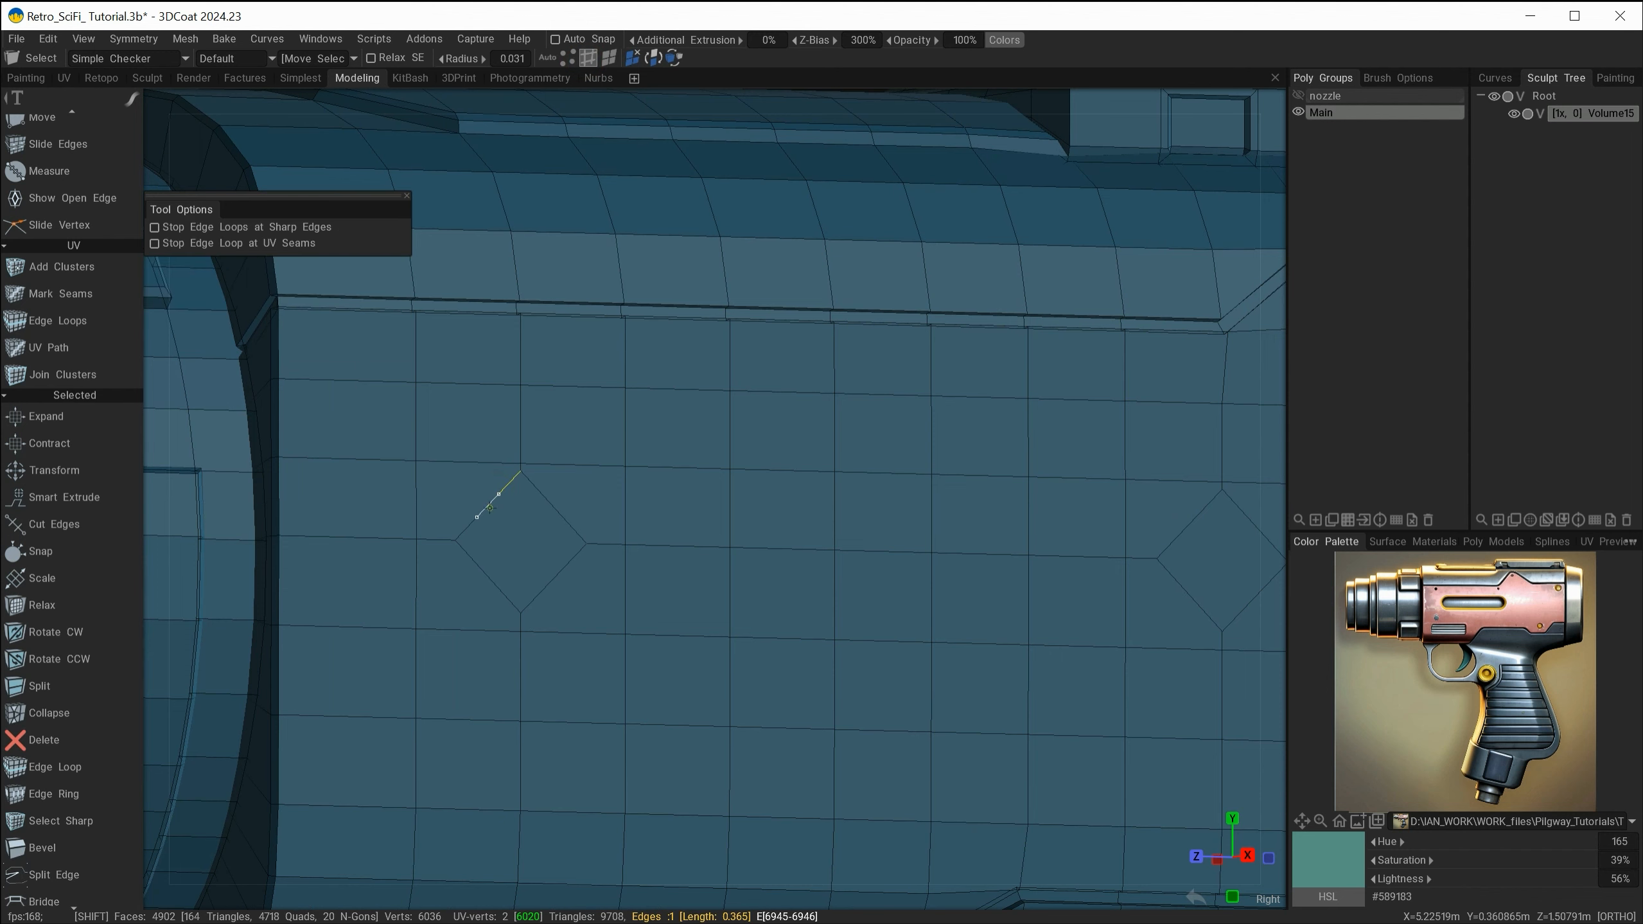
key(l)
alt+drag(1025, 652, 963, 649)
alt+right_drag(963, 649, 762, 697)
key(space)
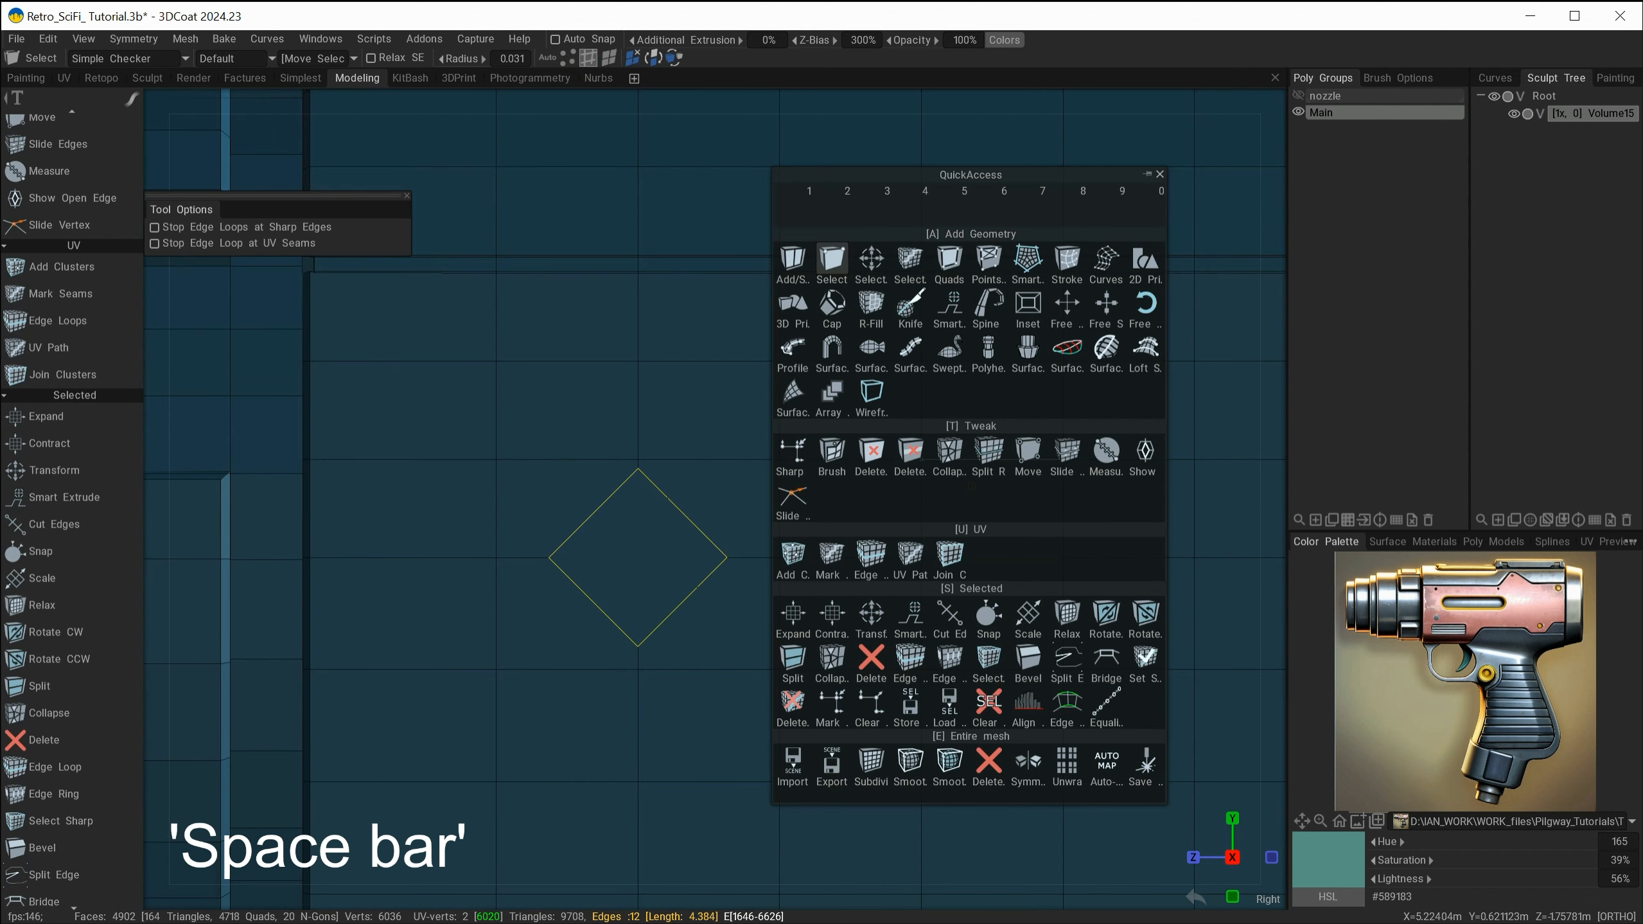
click(1021, 707)
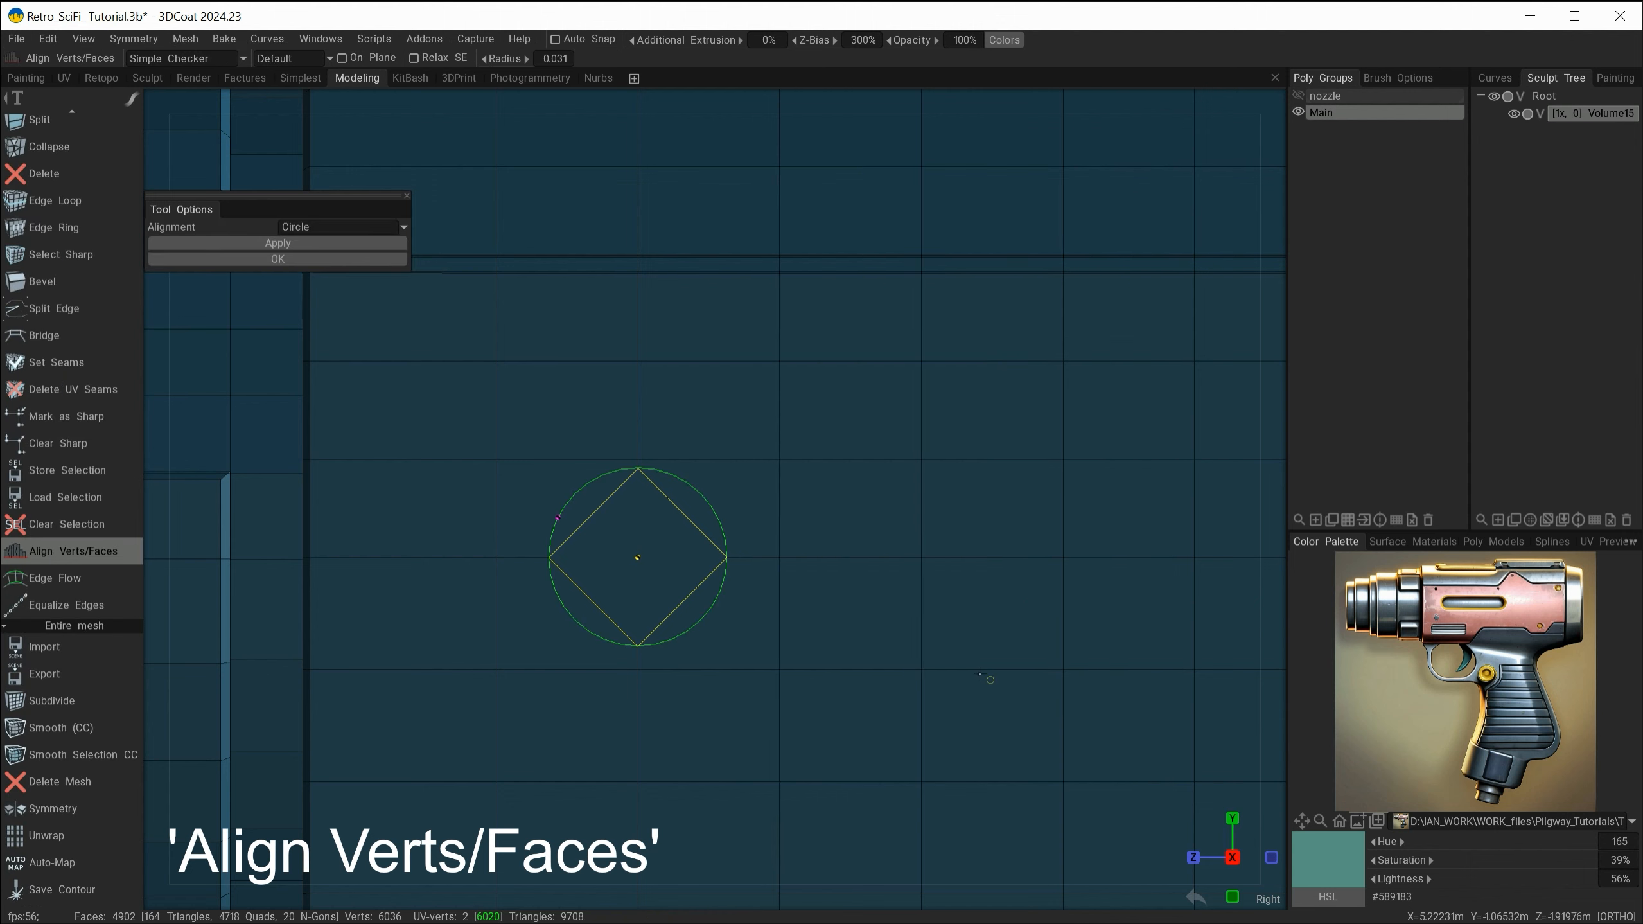
click(307, 244)
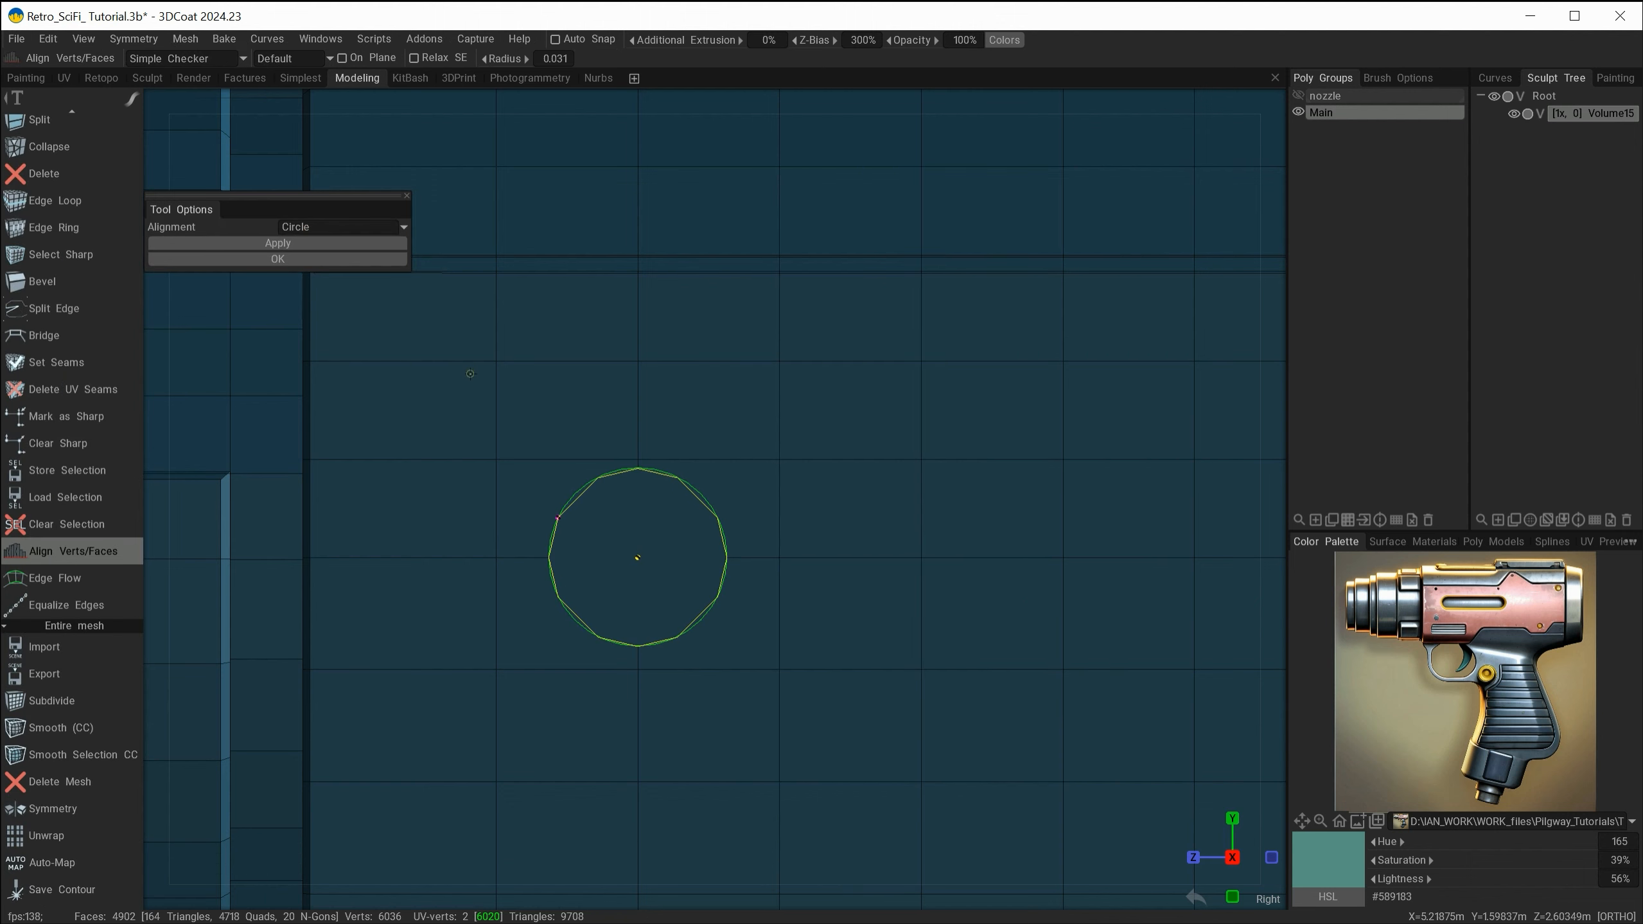
- Select the edge outline of the rear diamond on the side panel and align its vertices to a circle with Align Verts/Faces
key(Escape)
key(ctrl+d)
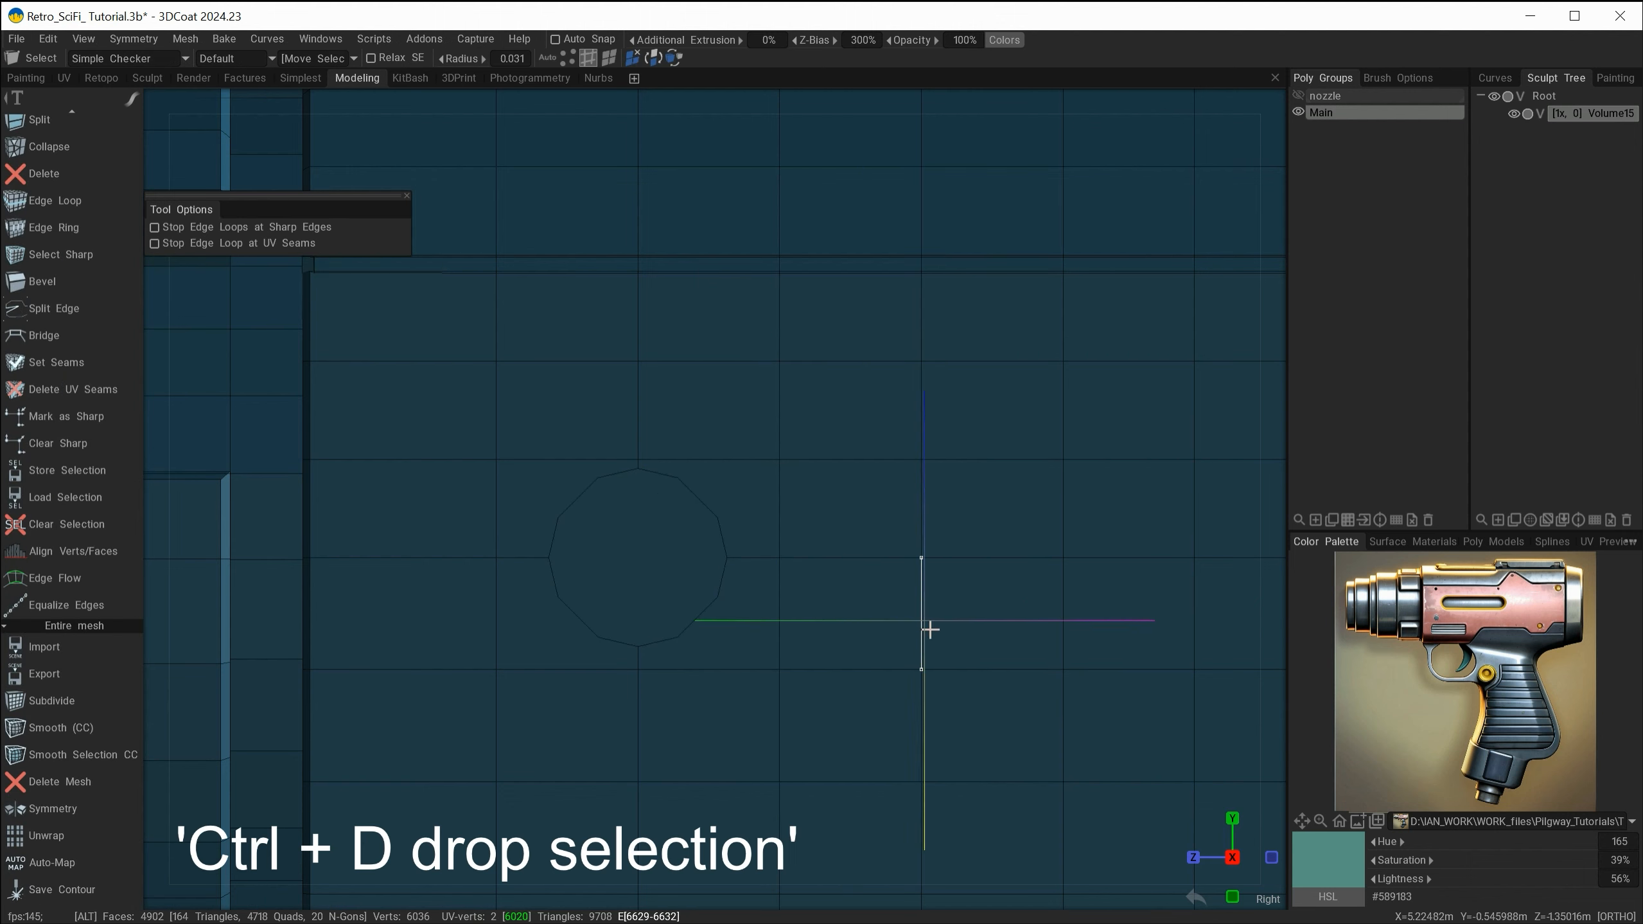
scroll(809, 624, down, 2)
ctrl+alt+right_drag(807, 618, 744, 615)
alt+middle_drag(835, 638, 522, 676)
alt+right_drag(851, 573, 922, 627)
shift+drag(930, 534, 896, 569)
mouse_move(917, 645)
shift+mouse_down()
mouse_move(994, 580)
mouse_move(948, 533)
shift+mouse_up()
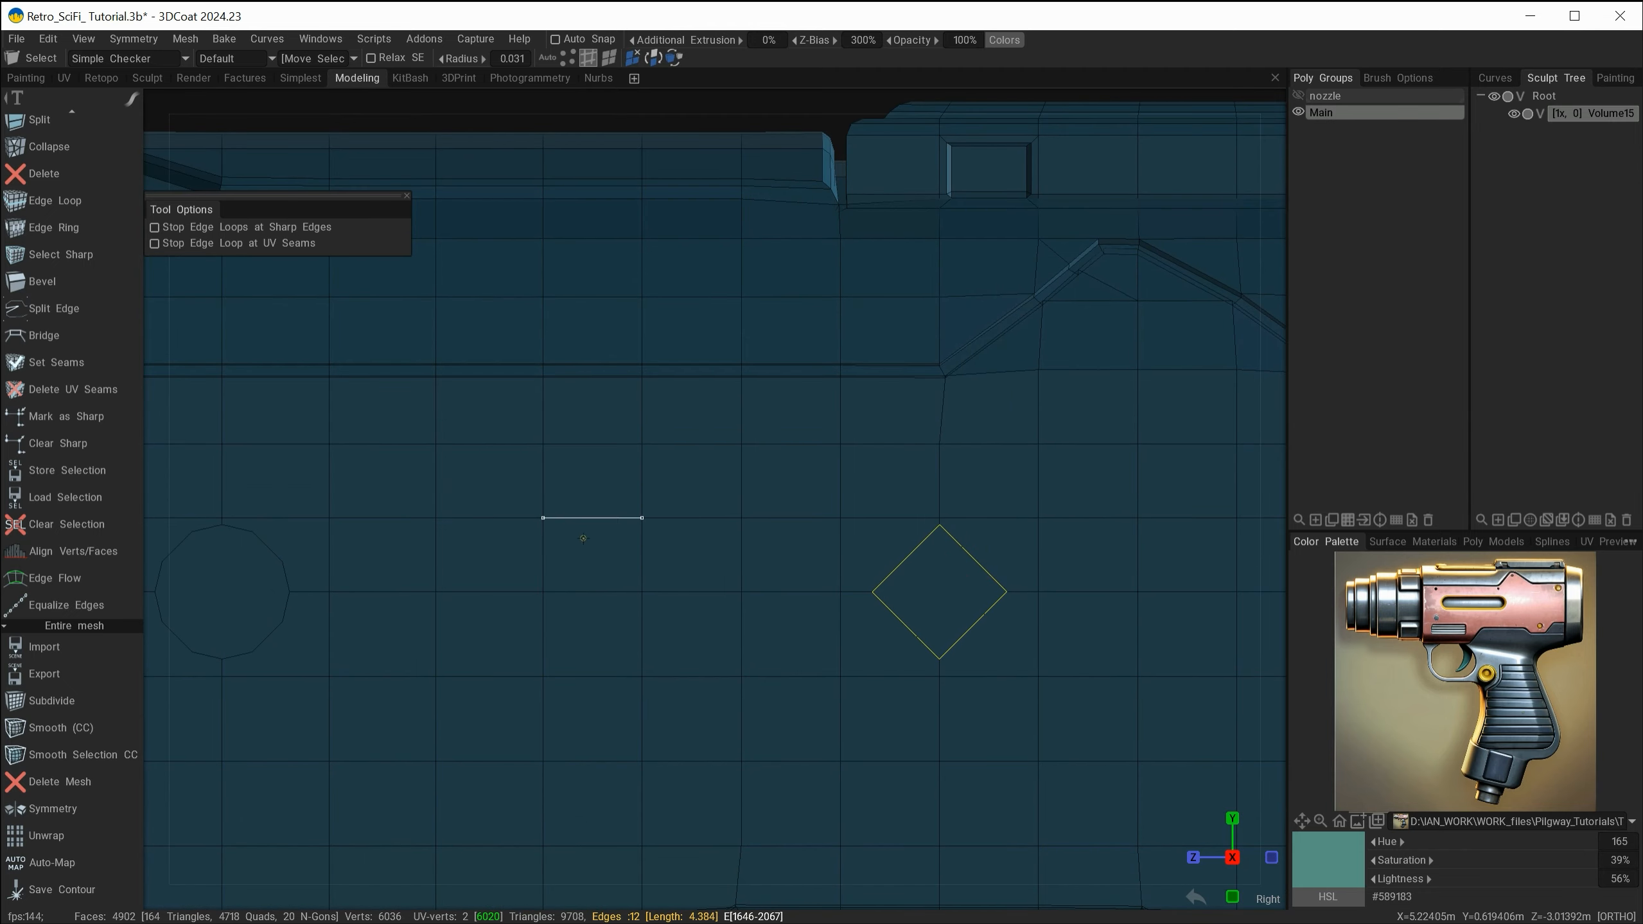
key(space)
click(589, 506)
click(337, 244)
key(Escape)
key(ctrl+d)
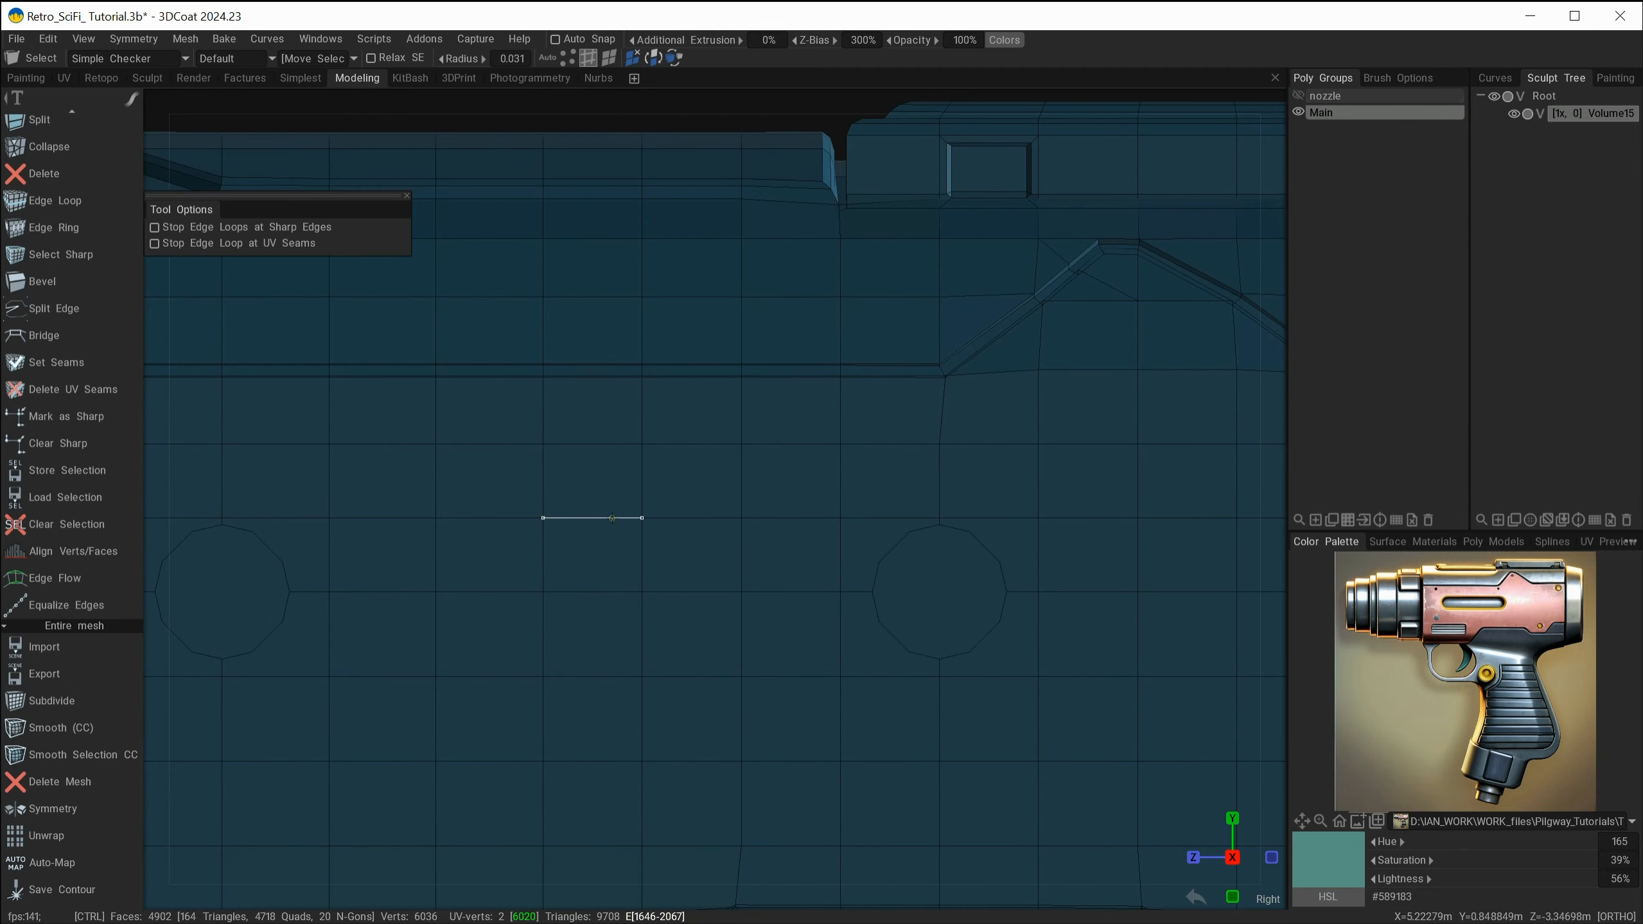
- Connect the surrounding grid vertex at the front circle's upper corner on the nozzle side to the two nearest circle vertices
ctrl+alt+right_drag(753, 634, 667, 632)
alt+drag(664, 632, 749, 648)
alt+middle_drag(770, 665, 1045, 693)
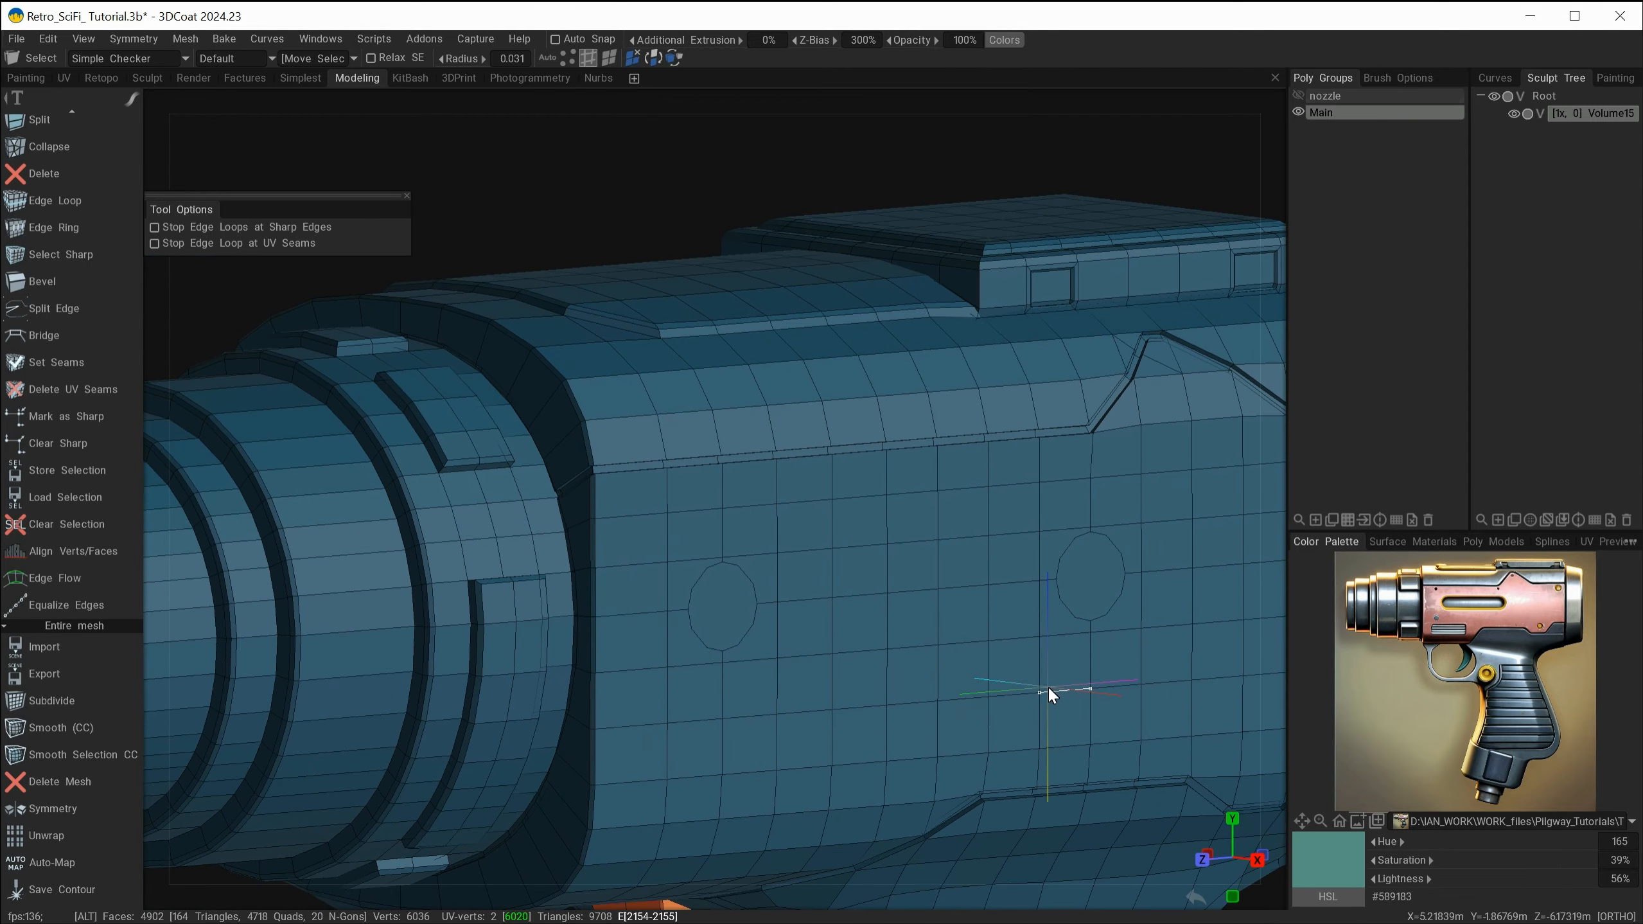
alt+right_drag(800, 663, 924, 750)
alt+middle_drag(925, 750, 936, 639)
alt+drag(898, 699, 802, 639)
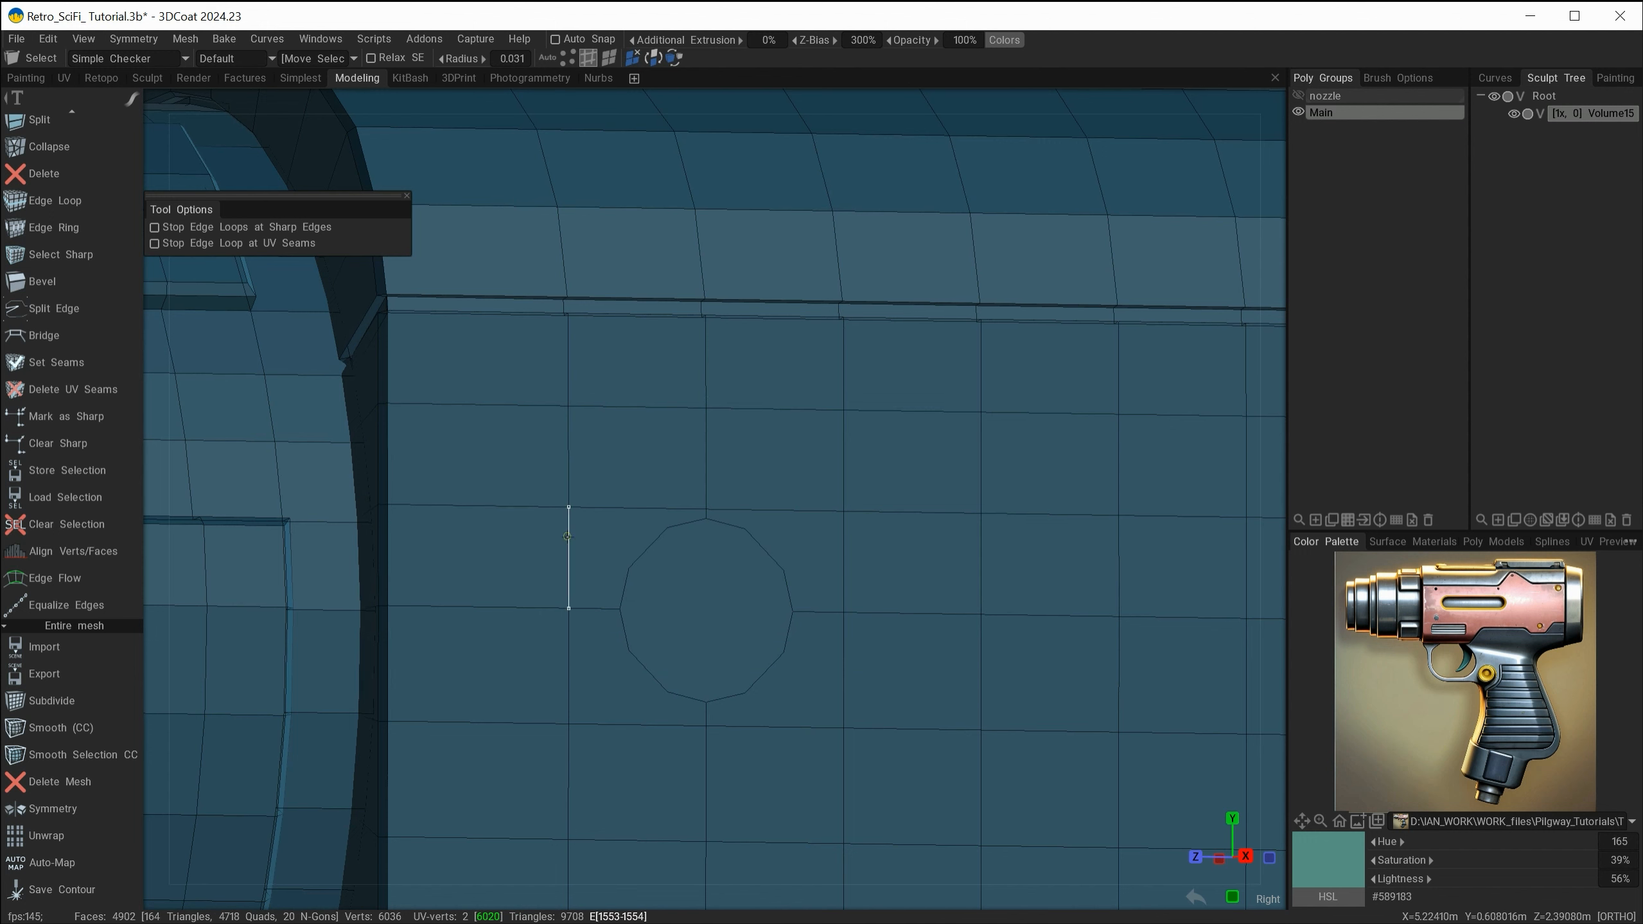
click(567, 57)
click(567, 508)
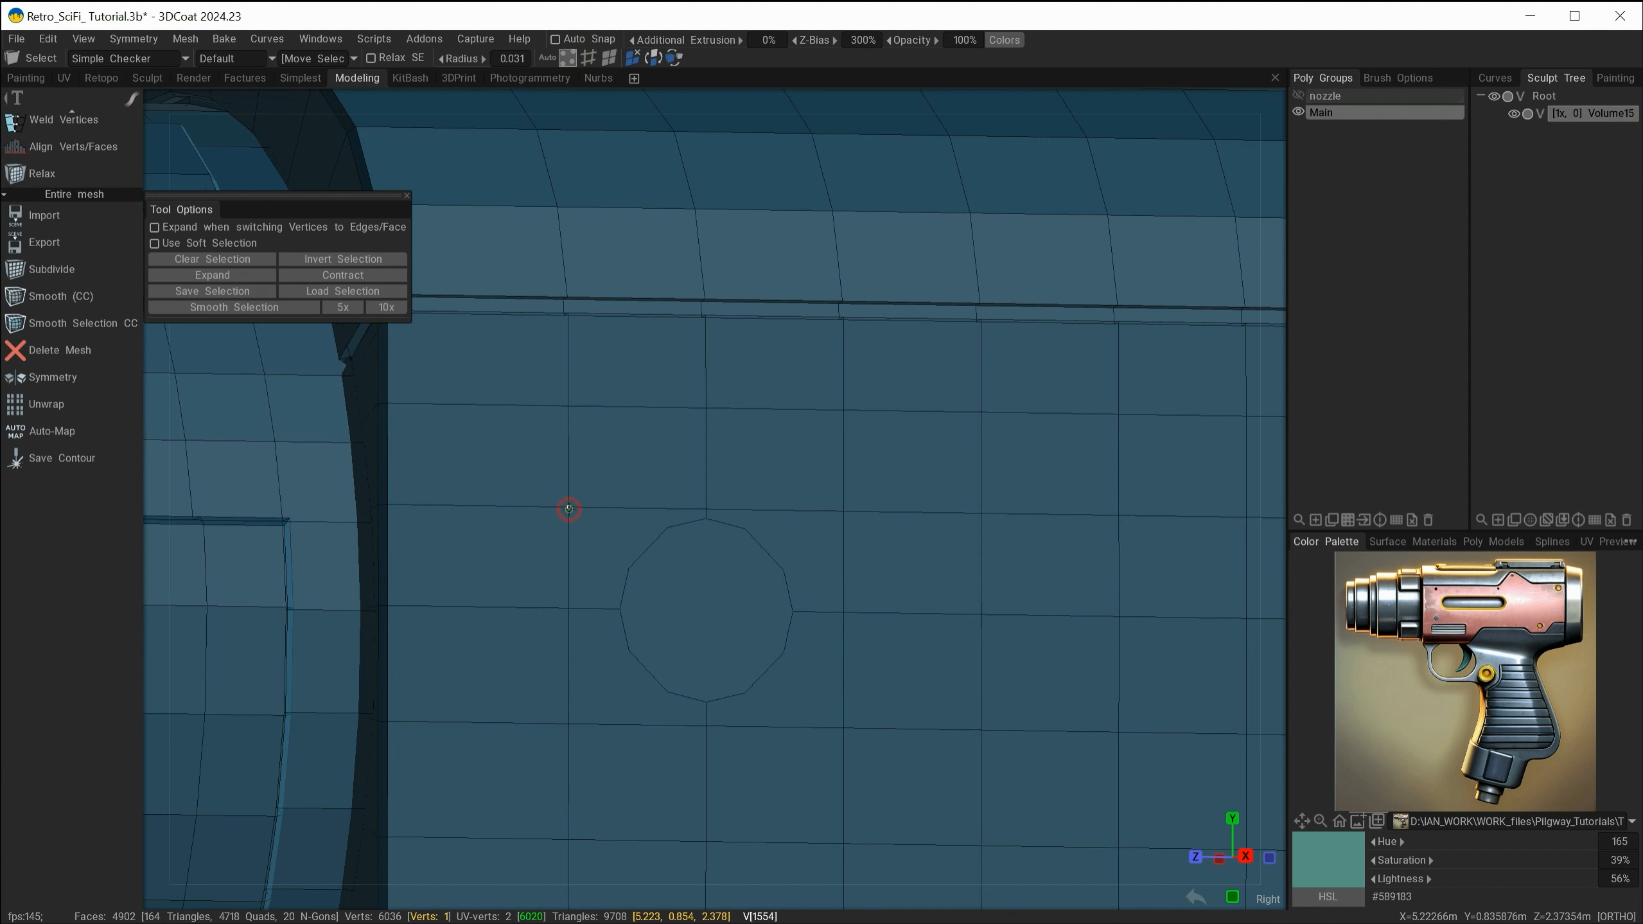
shift+click(629, 571)
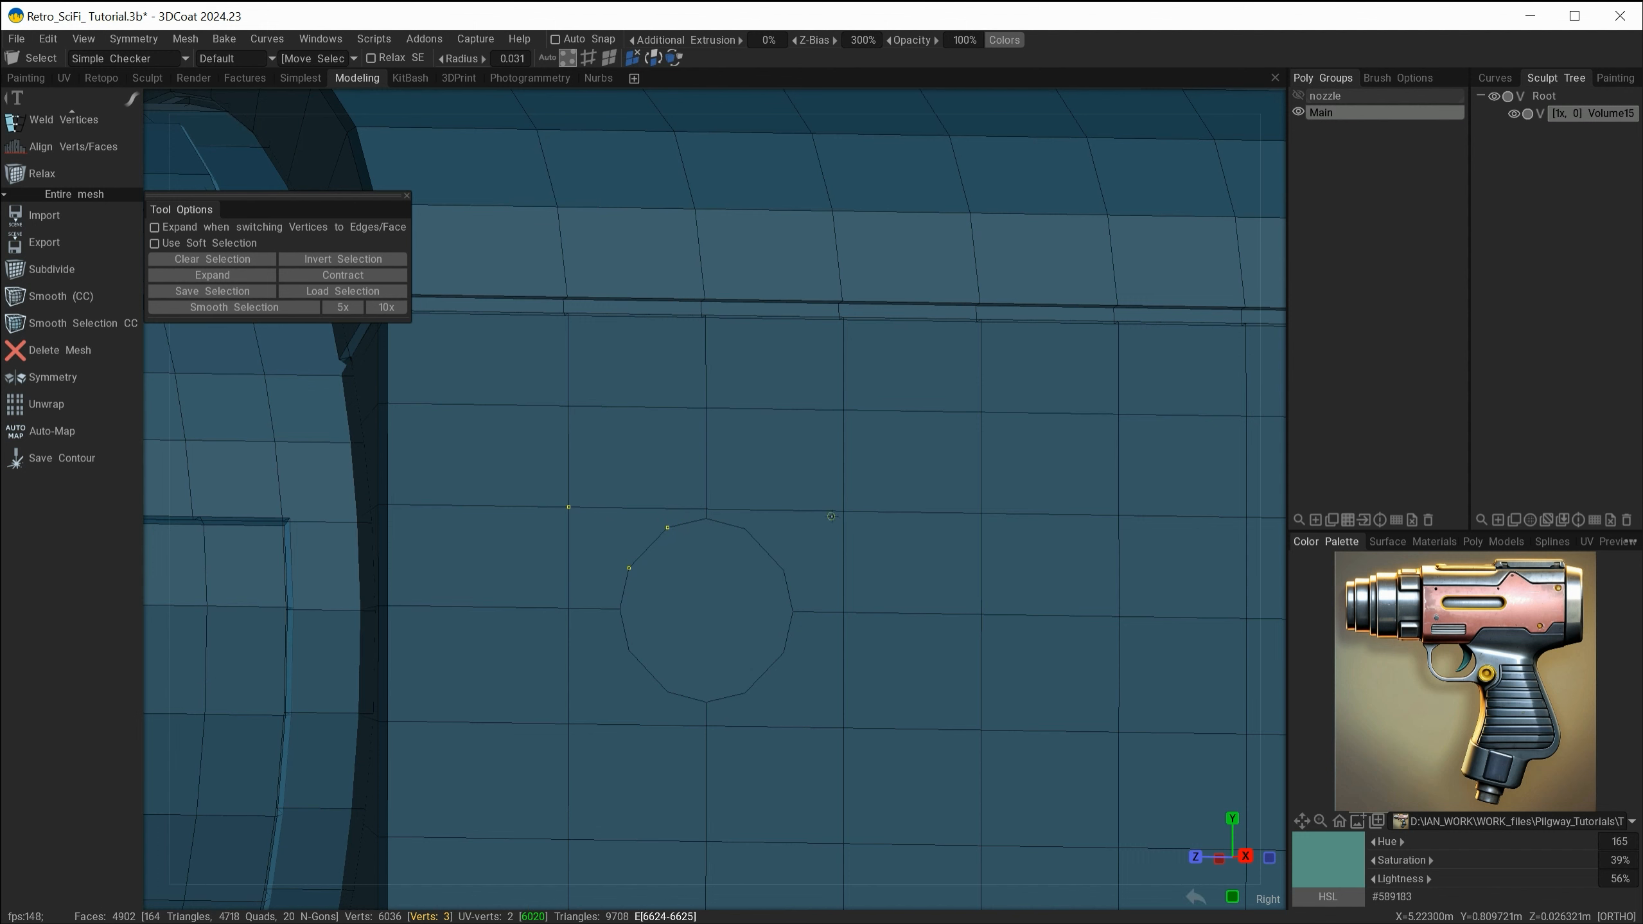
key(space)
click(819, 685)
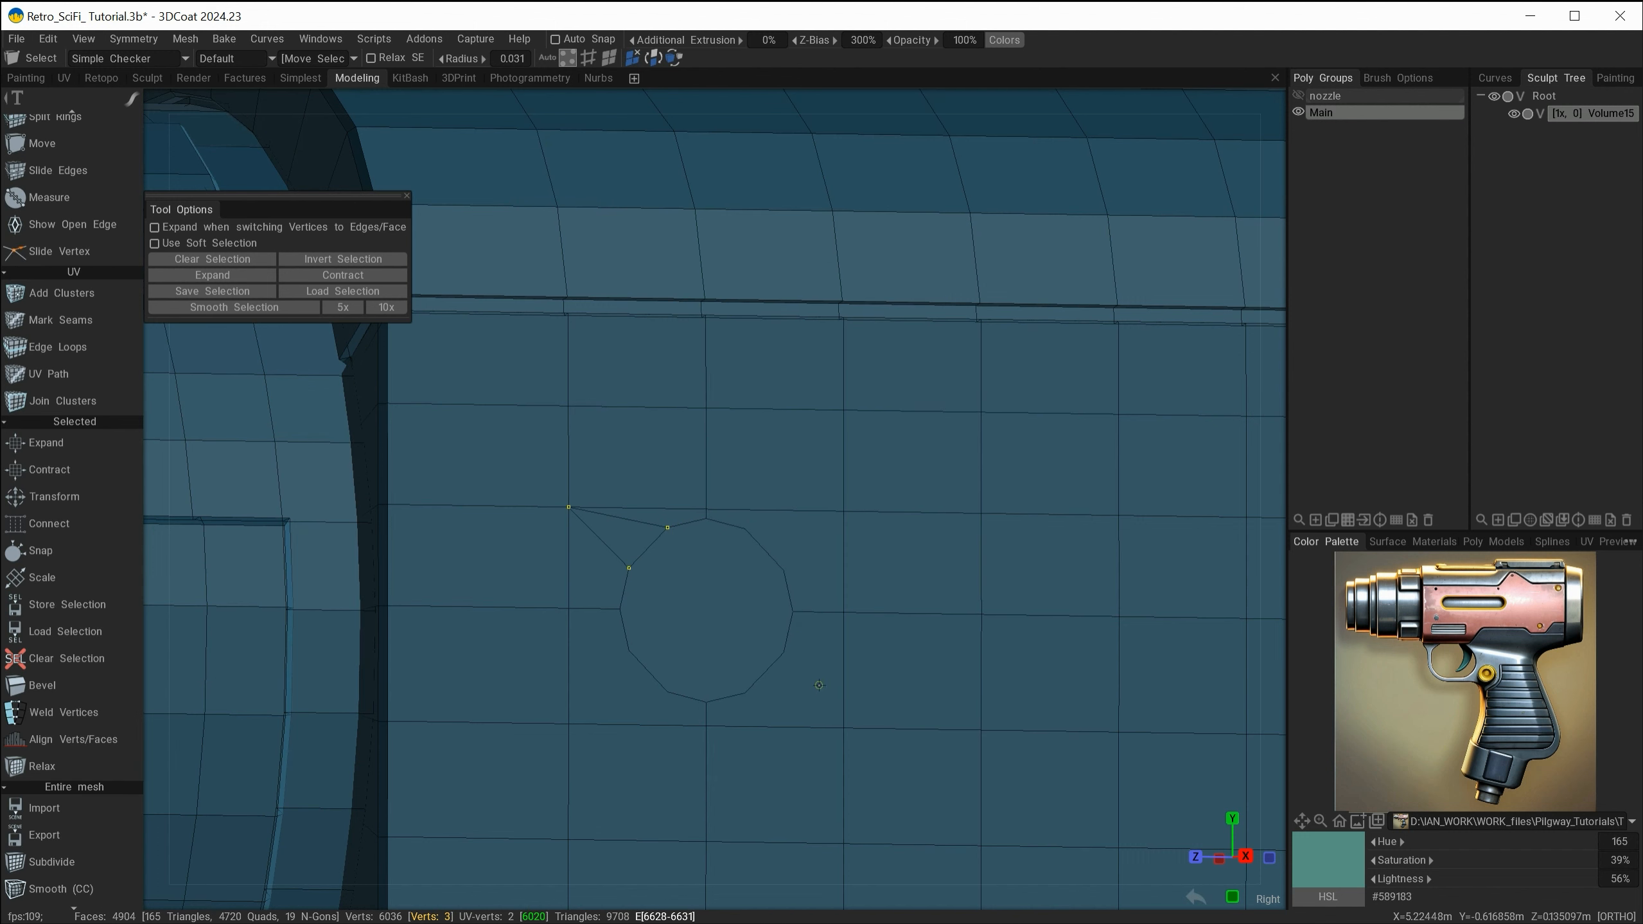
key(ctrl+d)
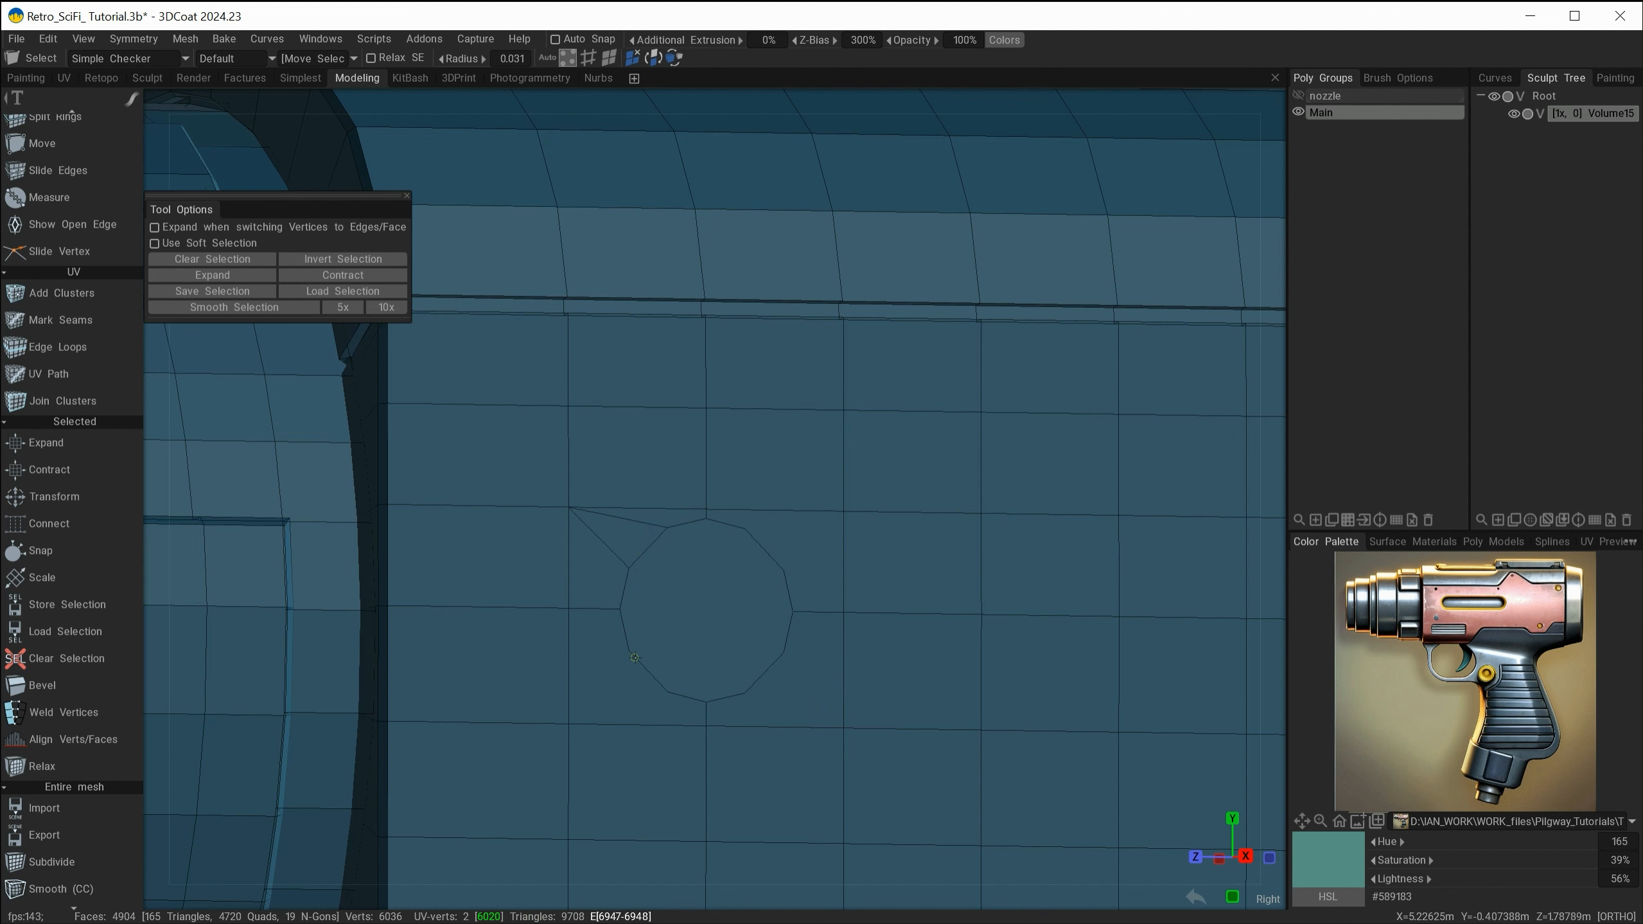
- Connect the grid vertex at the front circle's lower nozzle-side corner to the two nearest circle vertices
click(628, 653)
shift+click(663, 691)
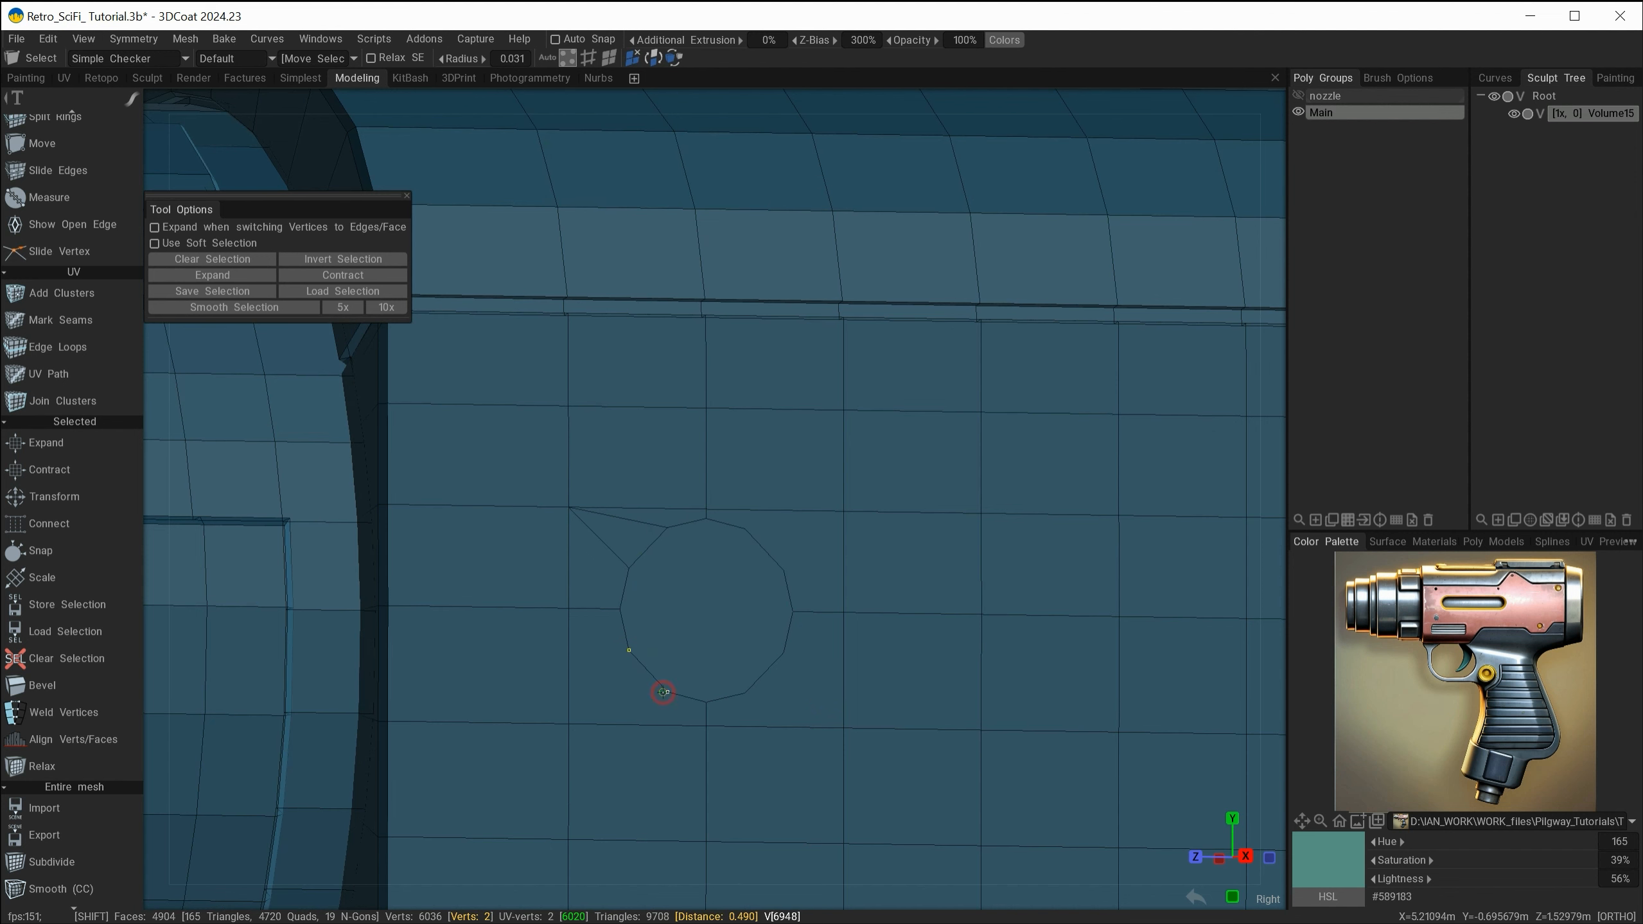
key(space)
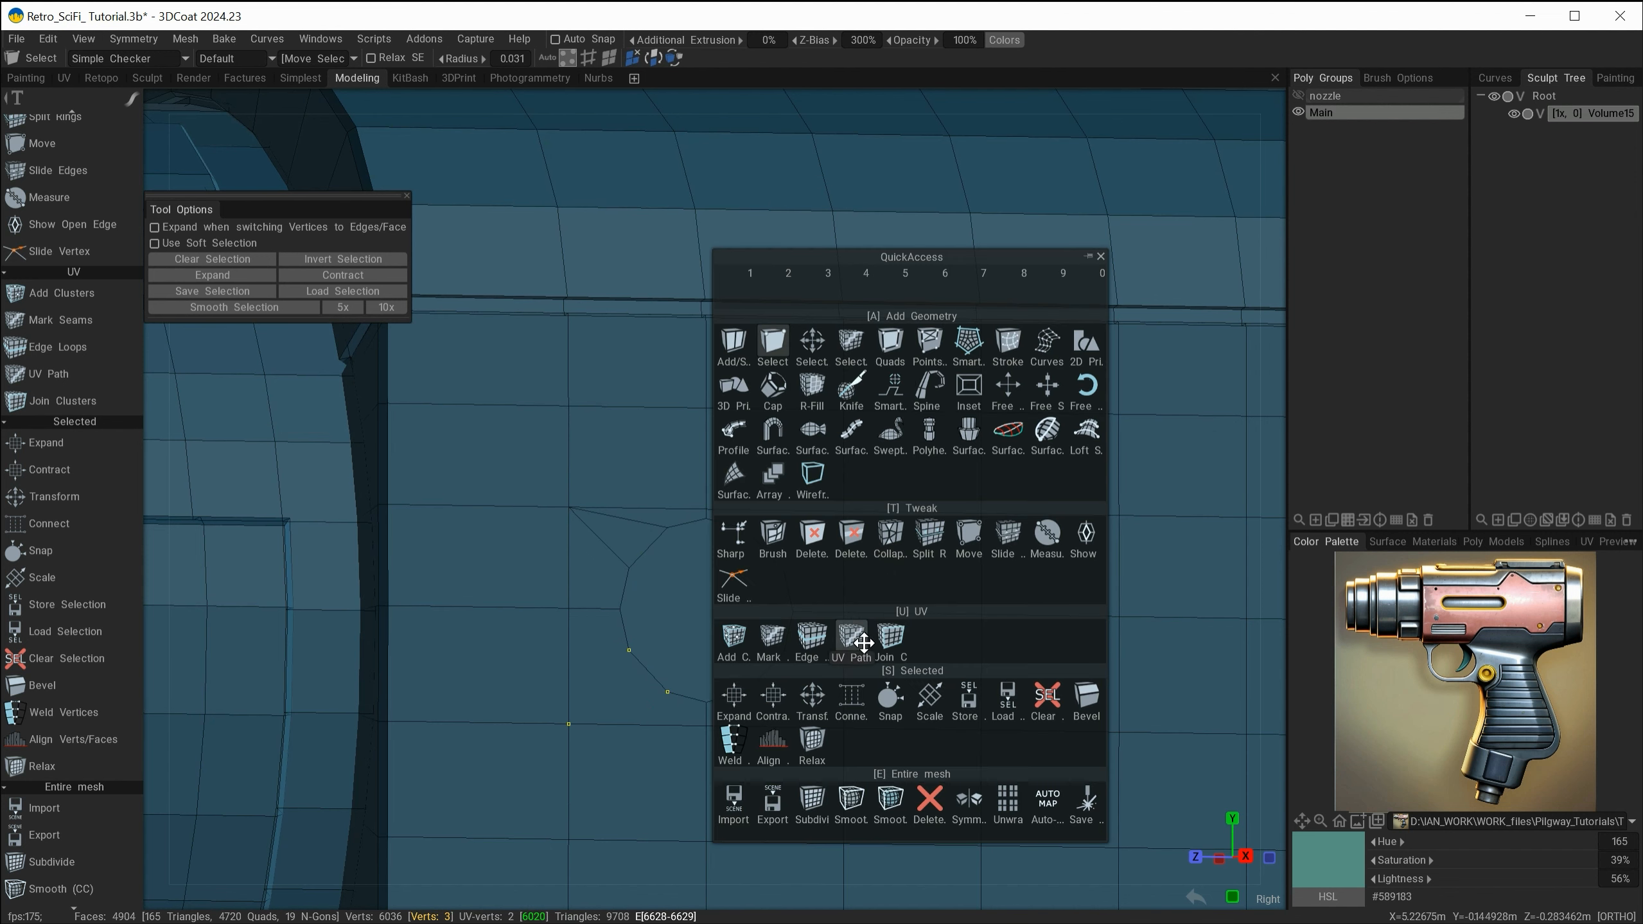
click(855, 692)
middle_drag(868, 650, 701, 645)
key(ctrl+d)
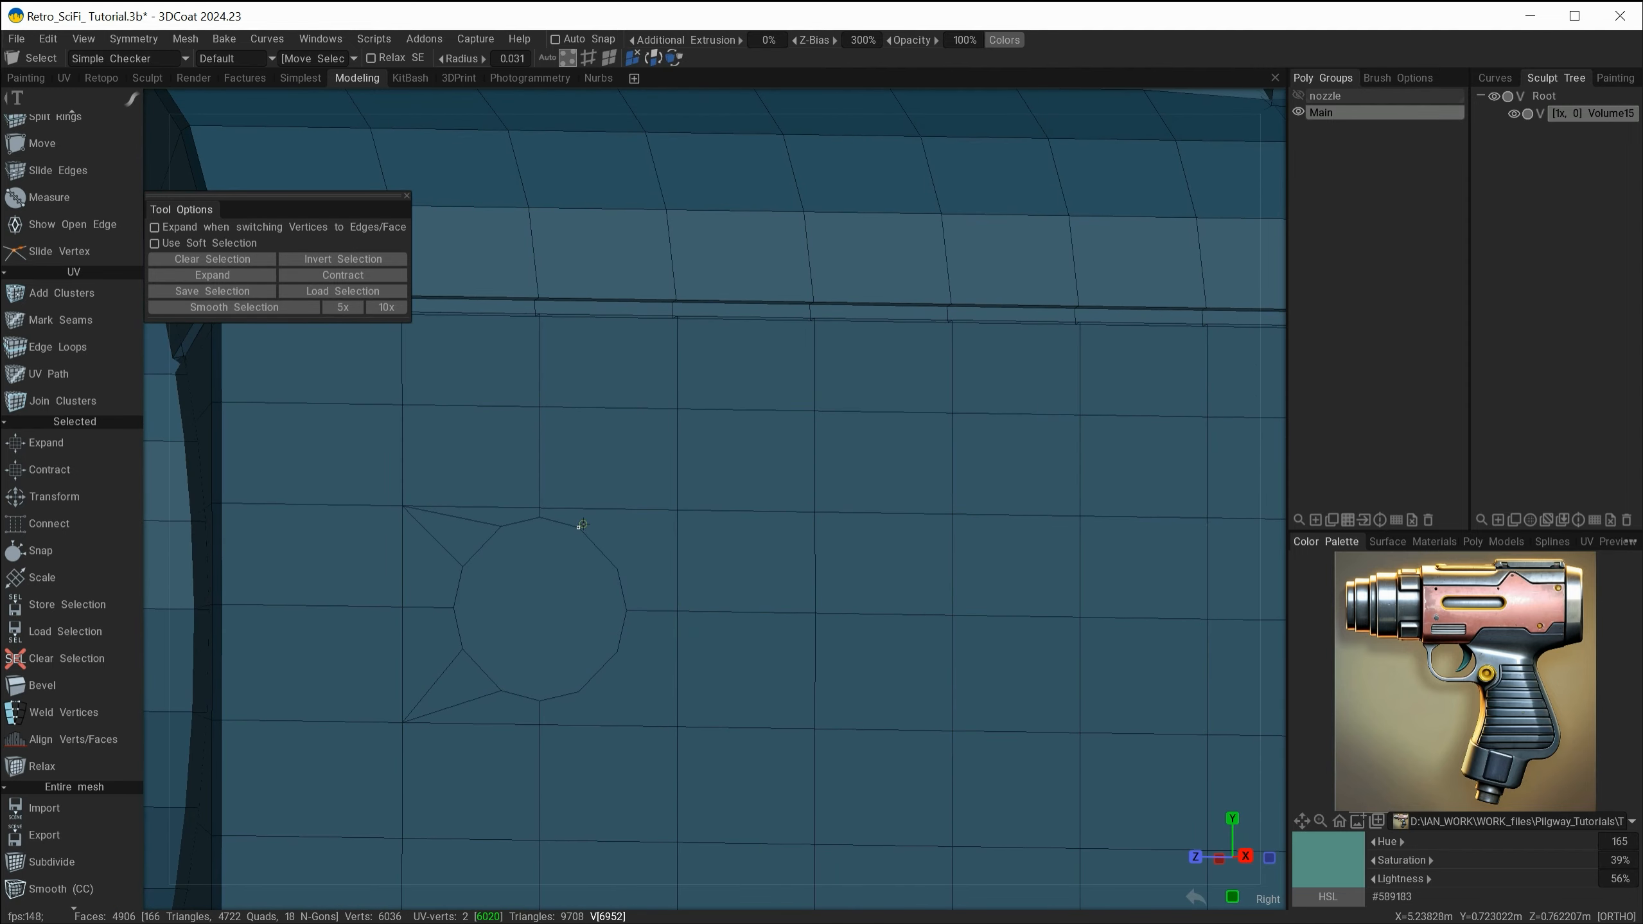
- Connect the upper and lower grid corners on the front circle's rear side to their two nearest circle vertices each
click(580, 526)
shift+click(618, 564)
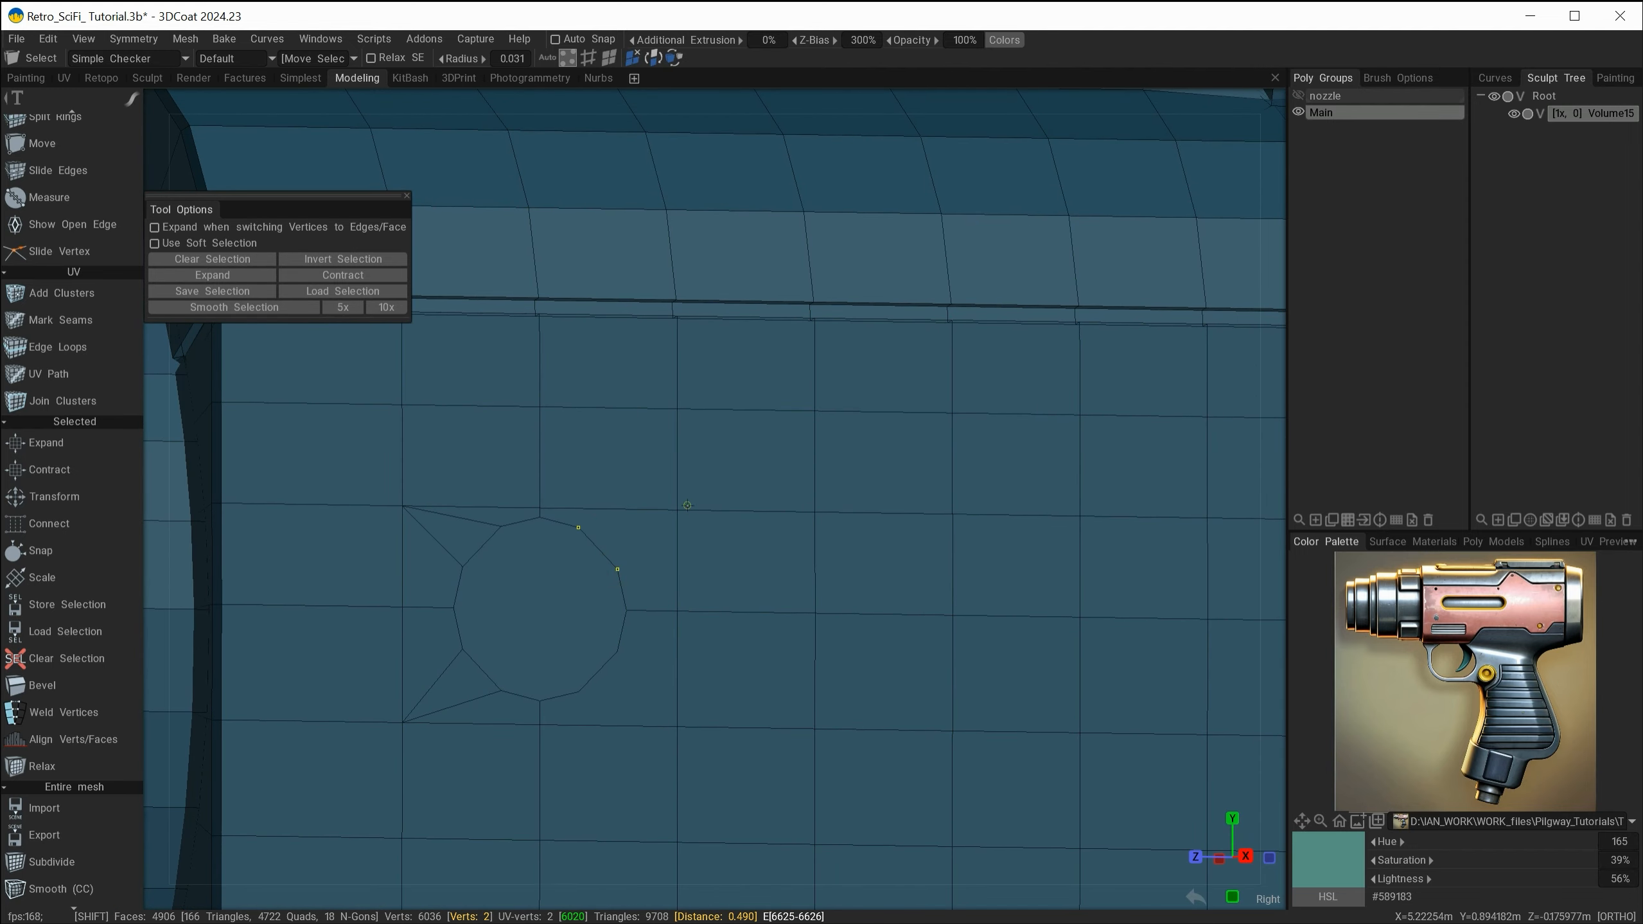
key(space)
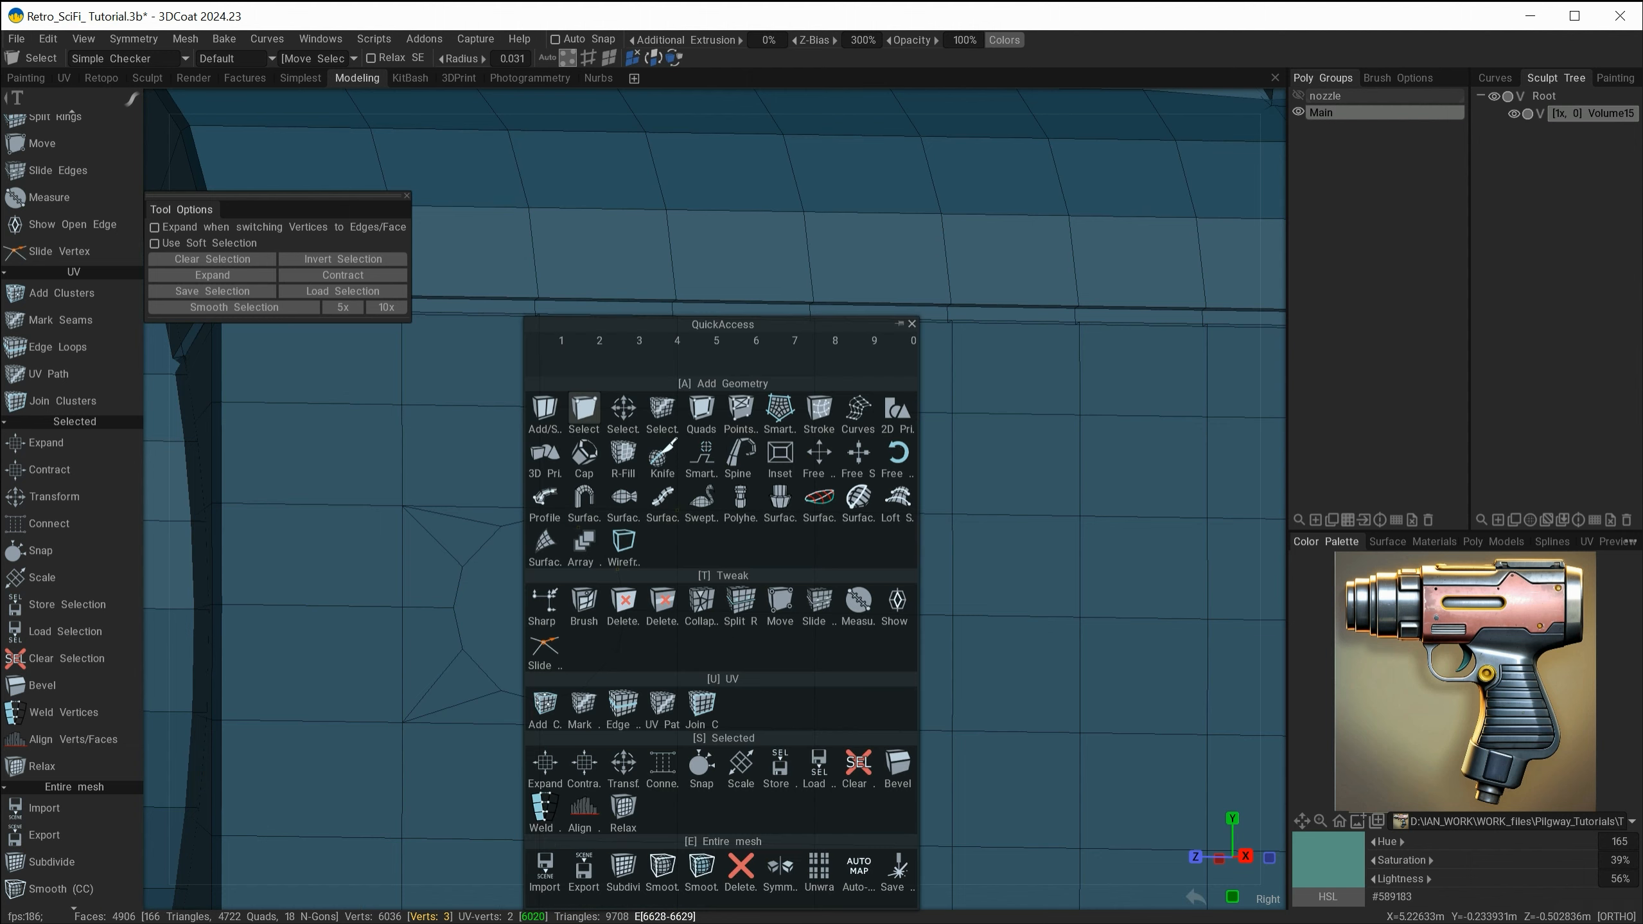
click(644, 767)
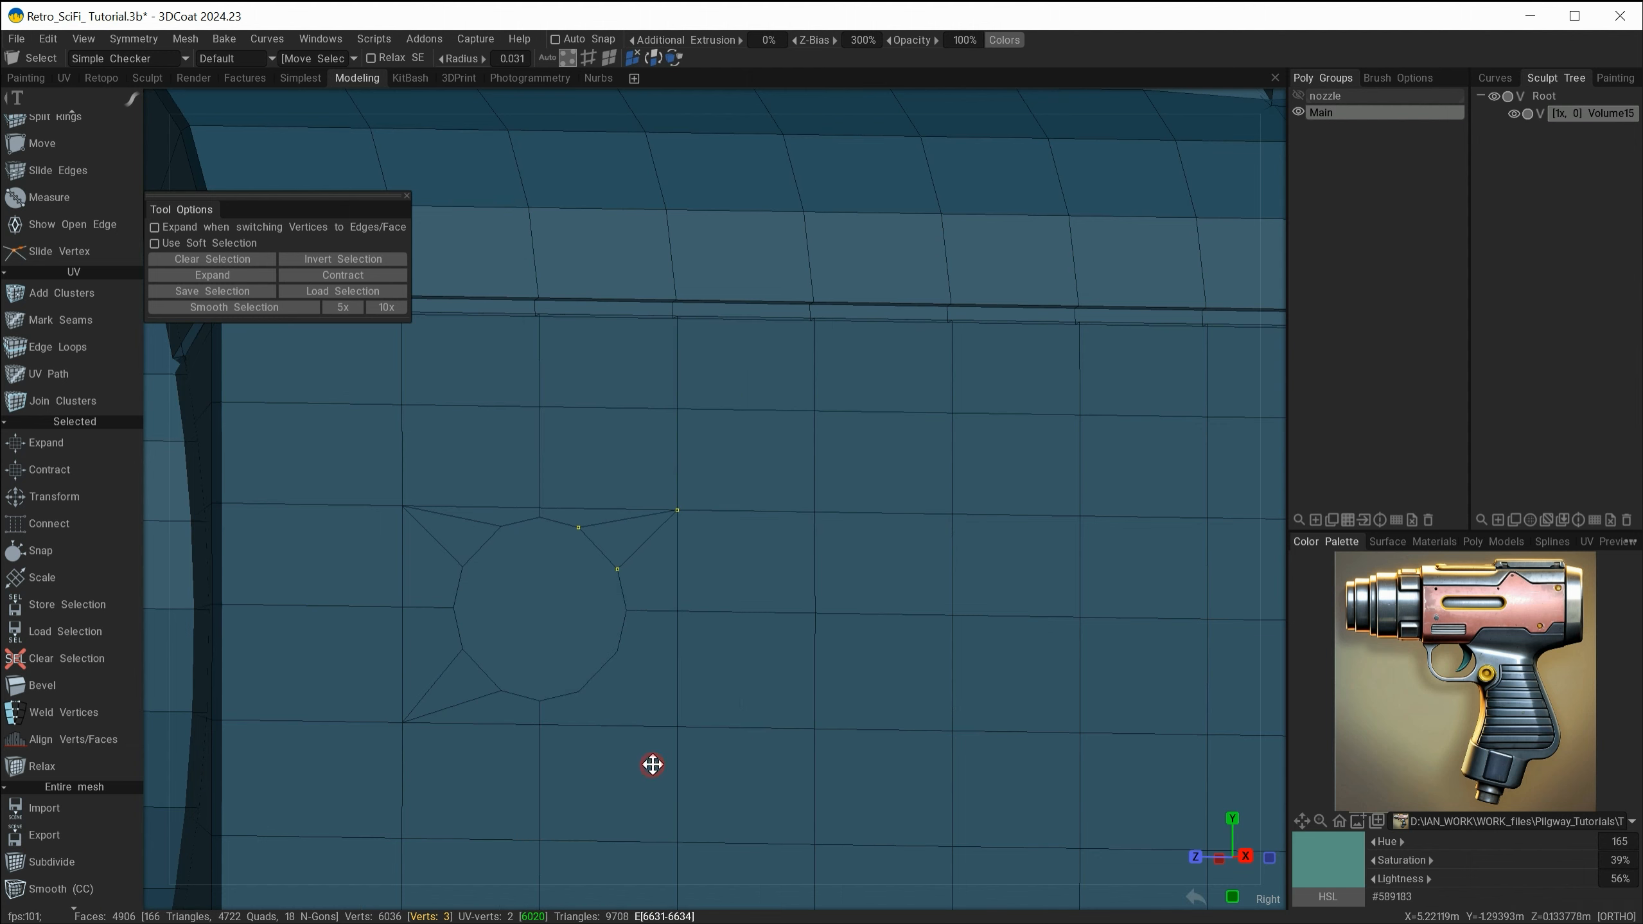
click(617, 650)
shift+click(579, 691)
shift+click(676, 725)
key(space)
click(676, 726)
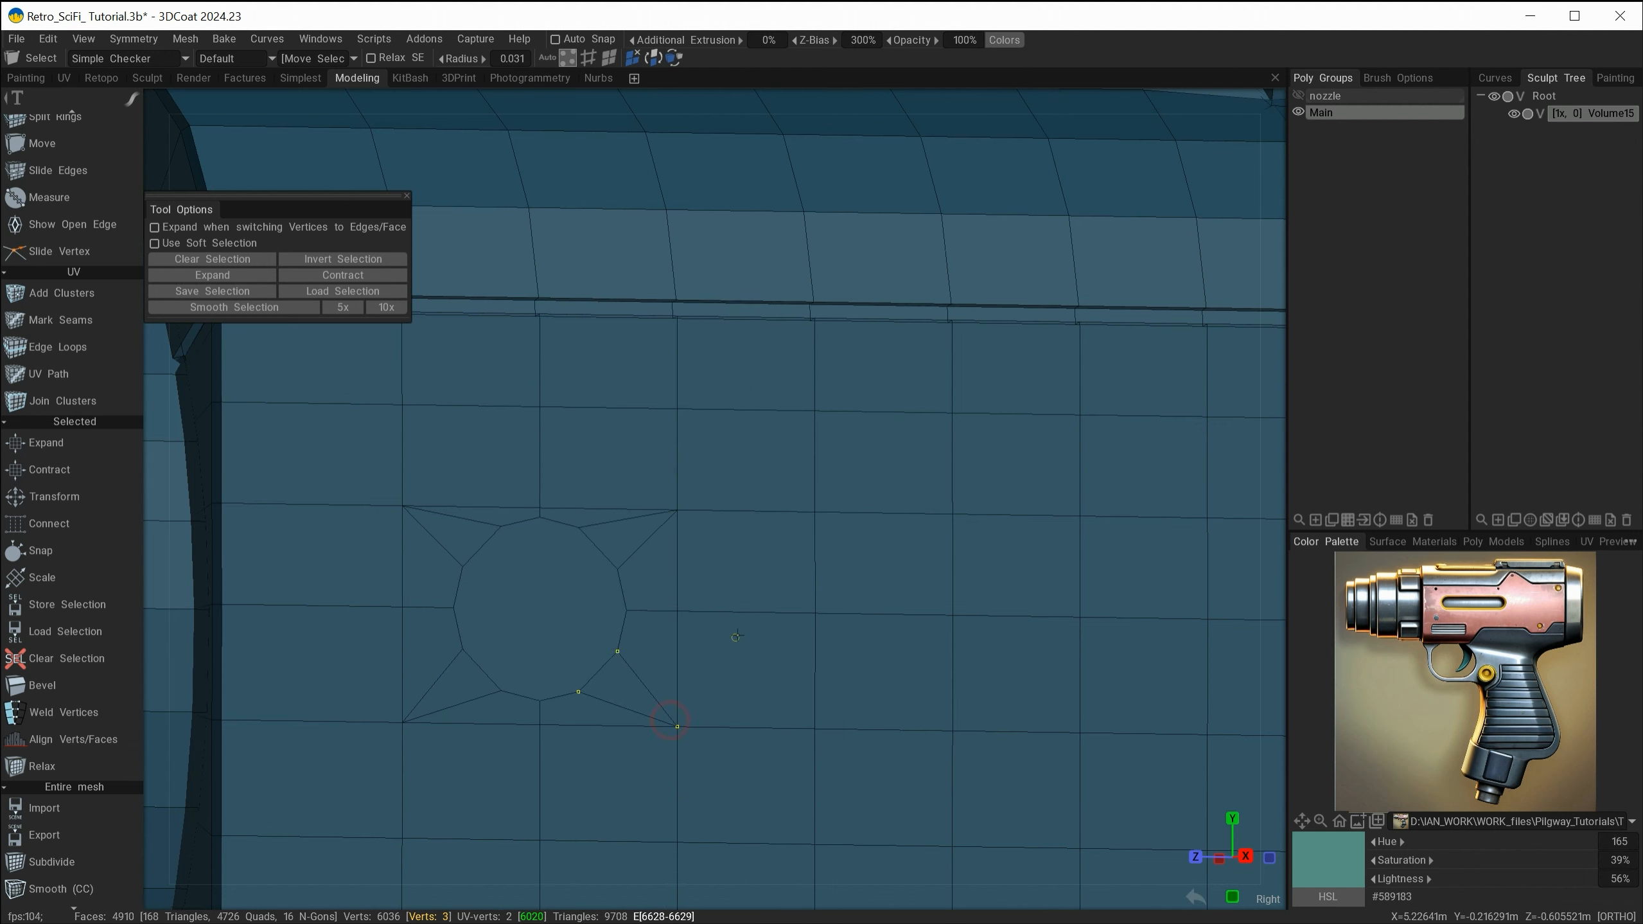
- Connect the two grid corners on the rear circle's nozzle side, upper and lower, to their two nearest circle vertices each
alt+right_drag(775, 727, 983, 659)
alt+drag(1034, 608, 1046, 598)
alt+middle_drag(1046, 599, 653, 585)
click(733, 495)
shift+click(822, 516)
shift+click(785, 555)
key(space)
click(805, 563)
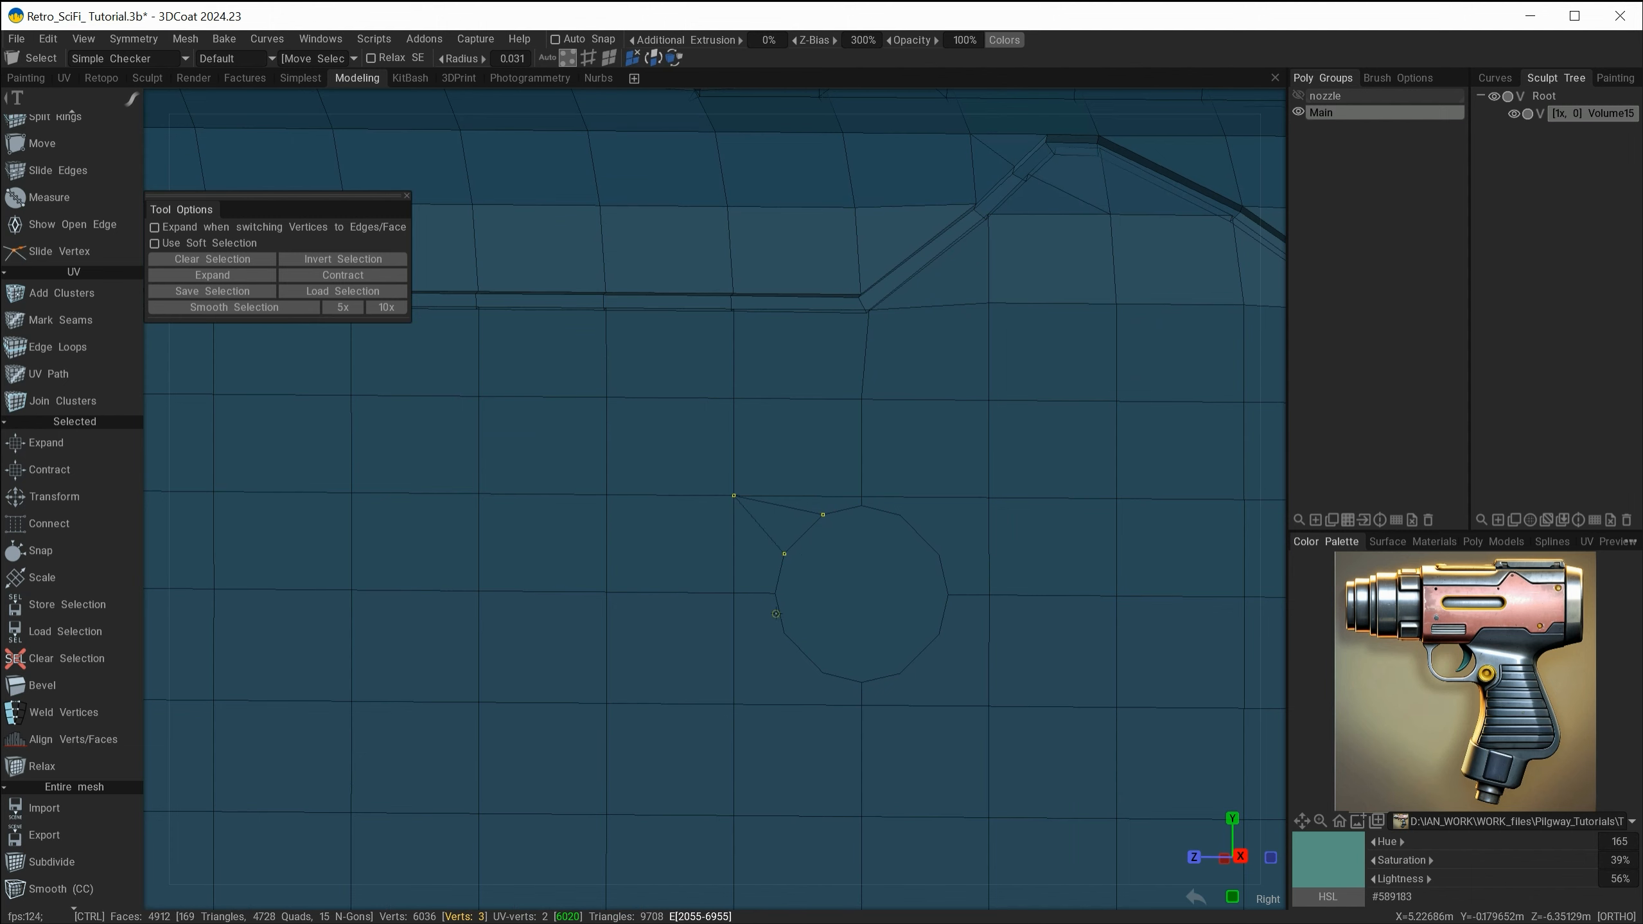
click(785, 632)
shift+click(732, 705)
shift+click(822, 673)
key(space)
click(715, 760)
- Connect the lower and upper grid corners on the rear circle's far side from the nozzle to their two nearest circle vertices each
click(901, 673)
shift+click(988, 705)
shift+click(939, 634)
key(space)
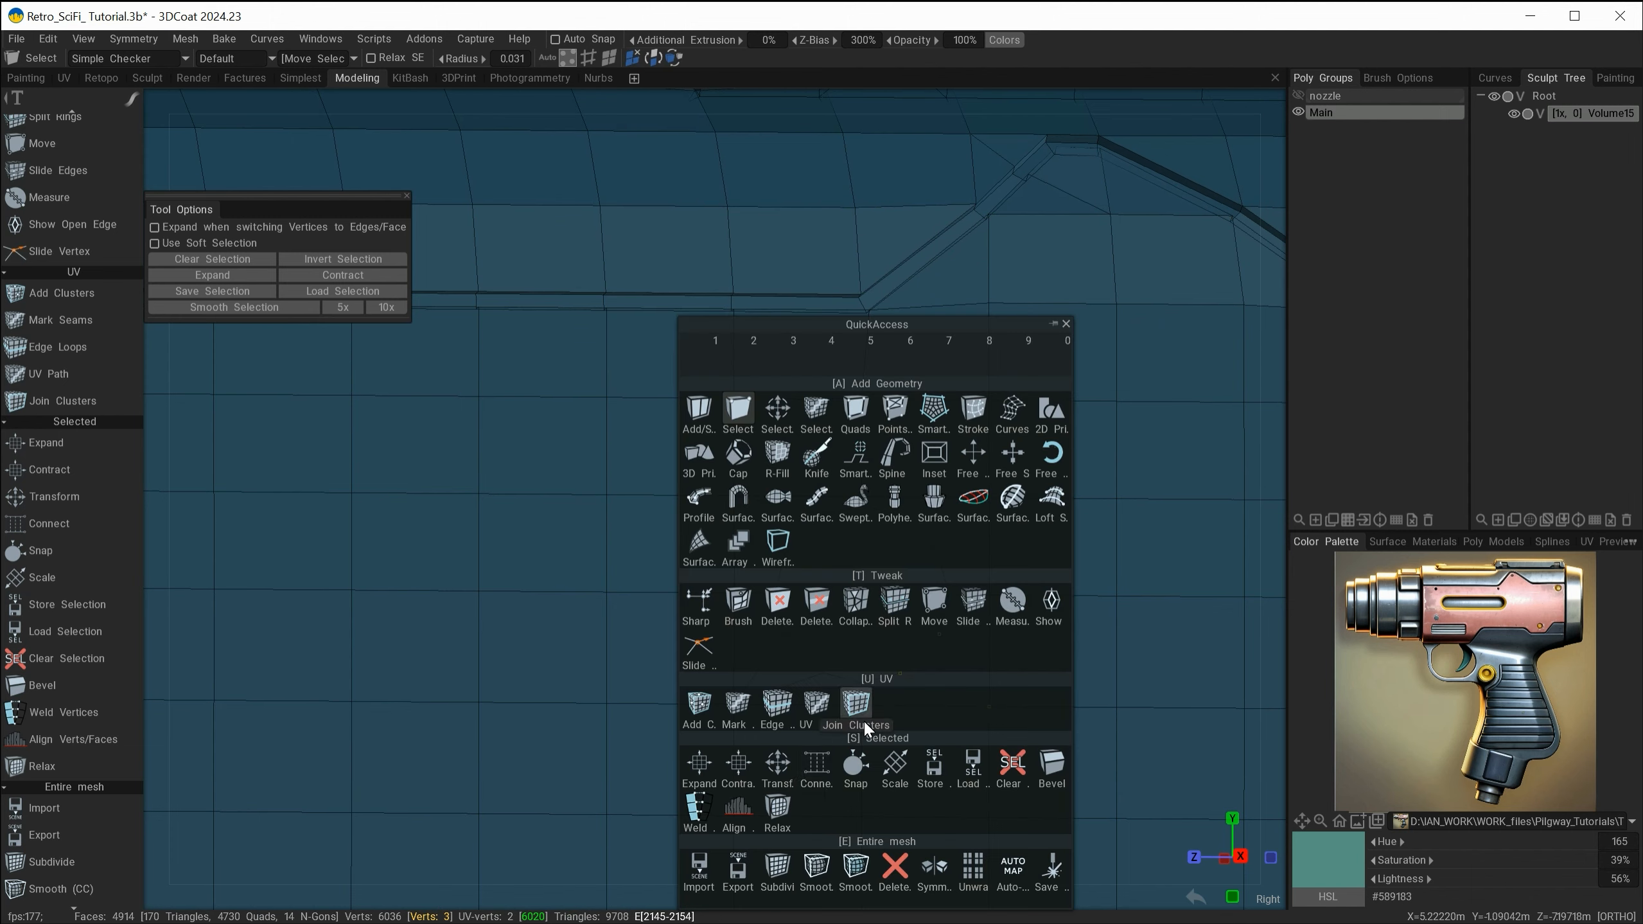
click(823, 764)
click(902, 517)
shift+click(939, 555)
shift+click(988, 497)
key(space)
click(688, 766)
alt+right_drag(802, 672, 925, 659)
alt+drag(932, 664, 950, 673)
alt+middle_drag(950, 673, 970, 694)
alt+drag(970, 693, 930, 704)
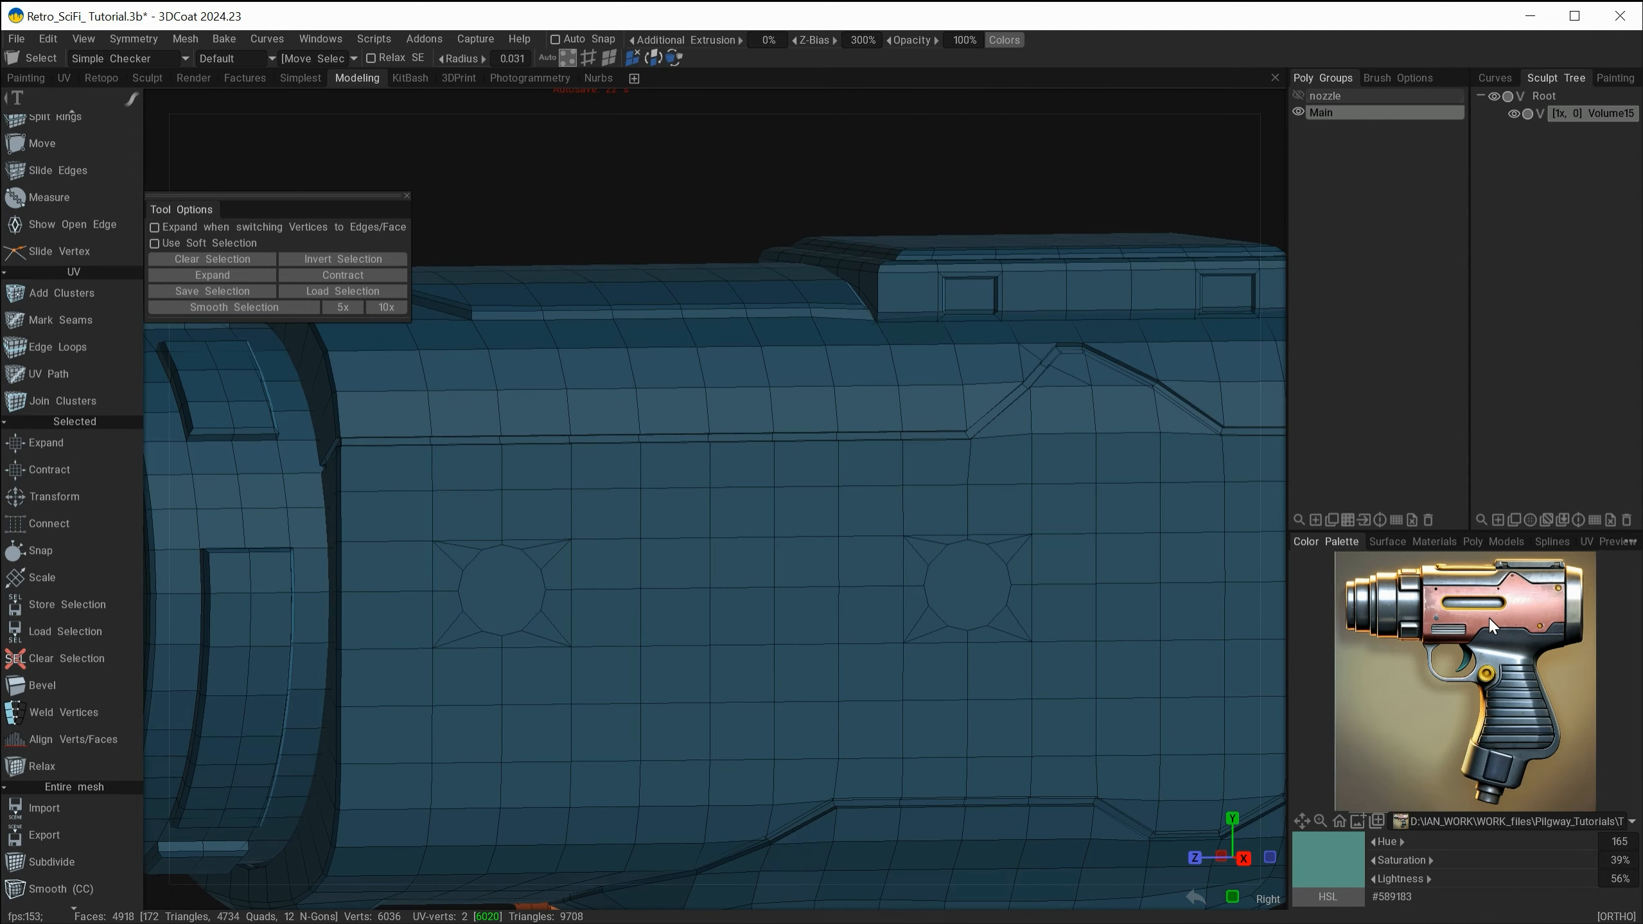
click(39, 712)
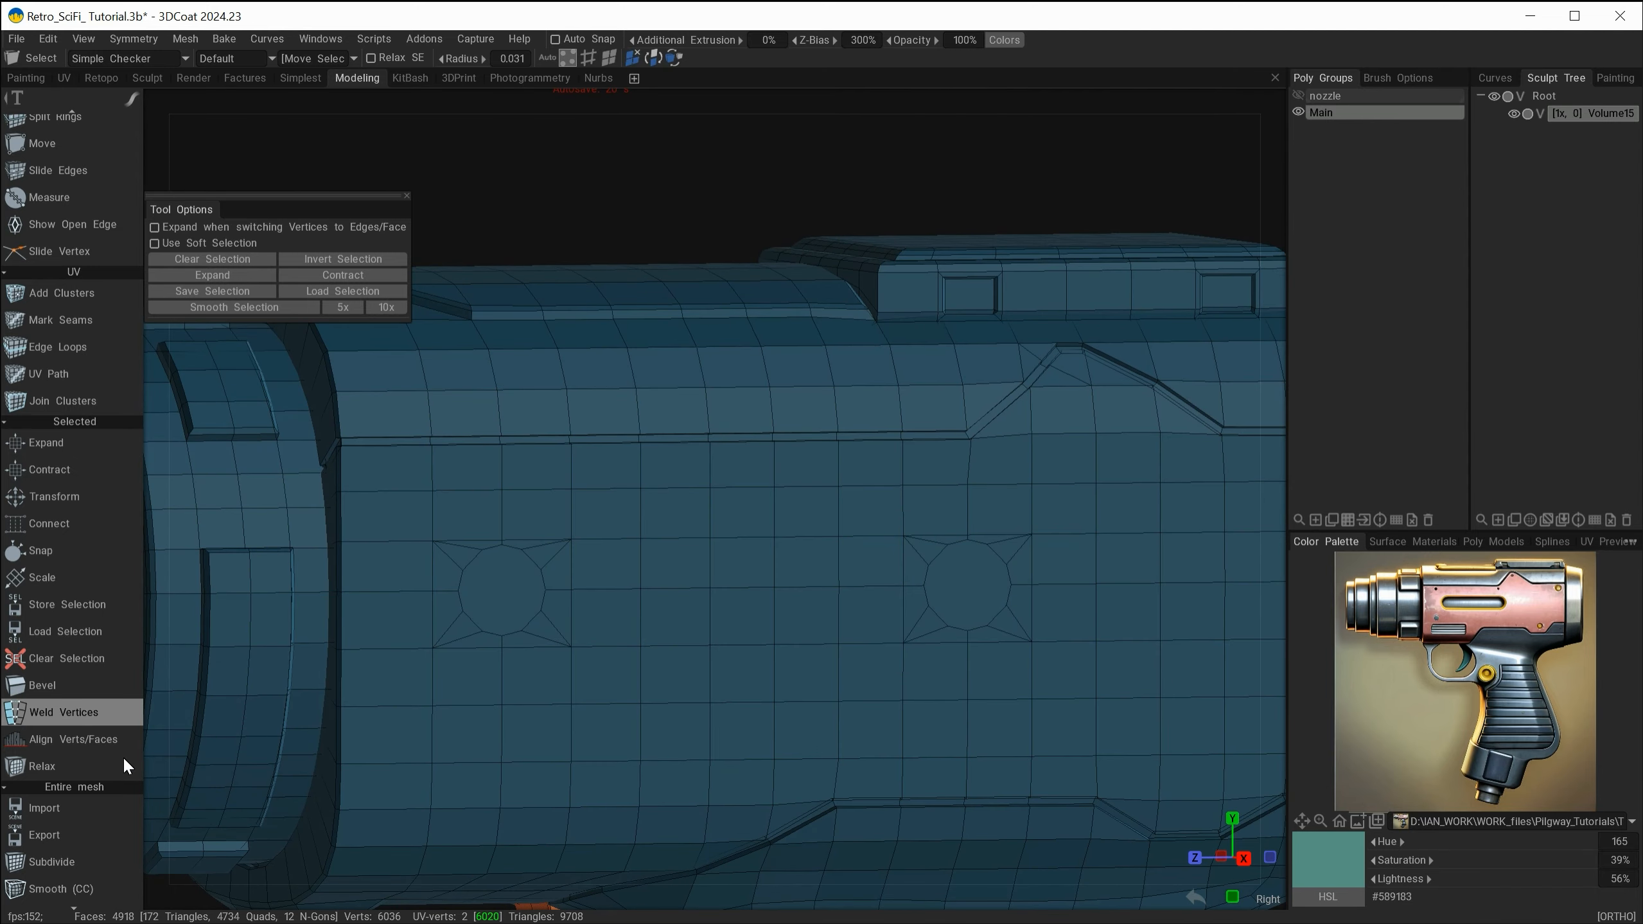
click(42, 684)
alt+right_drag(605, 708, 637, 738)
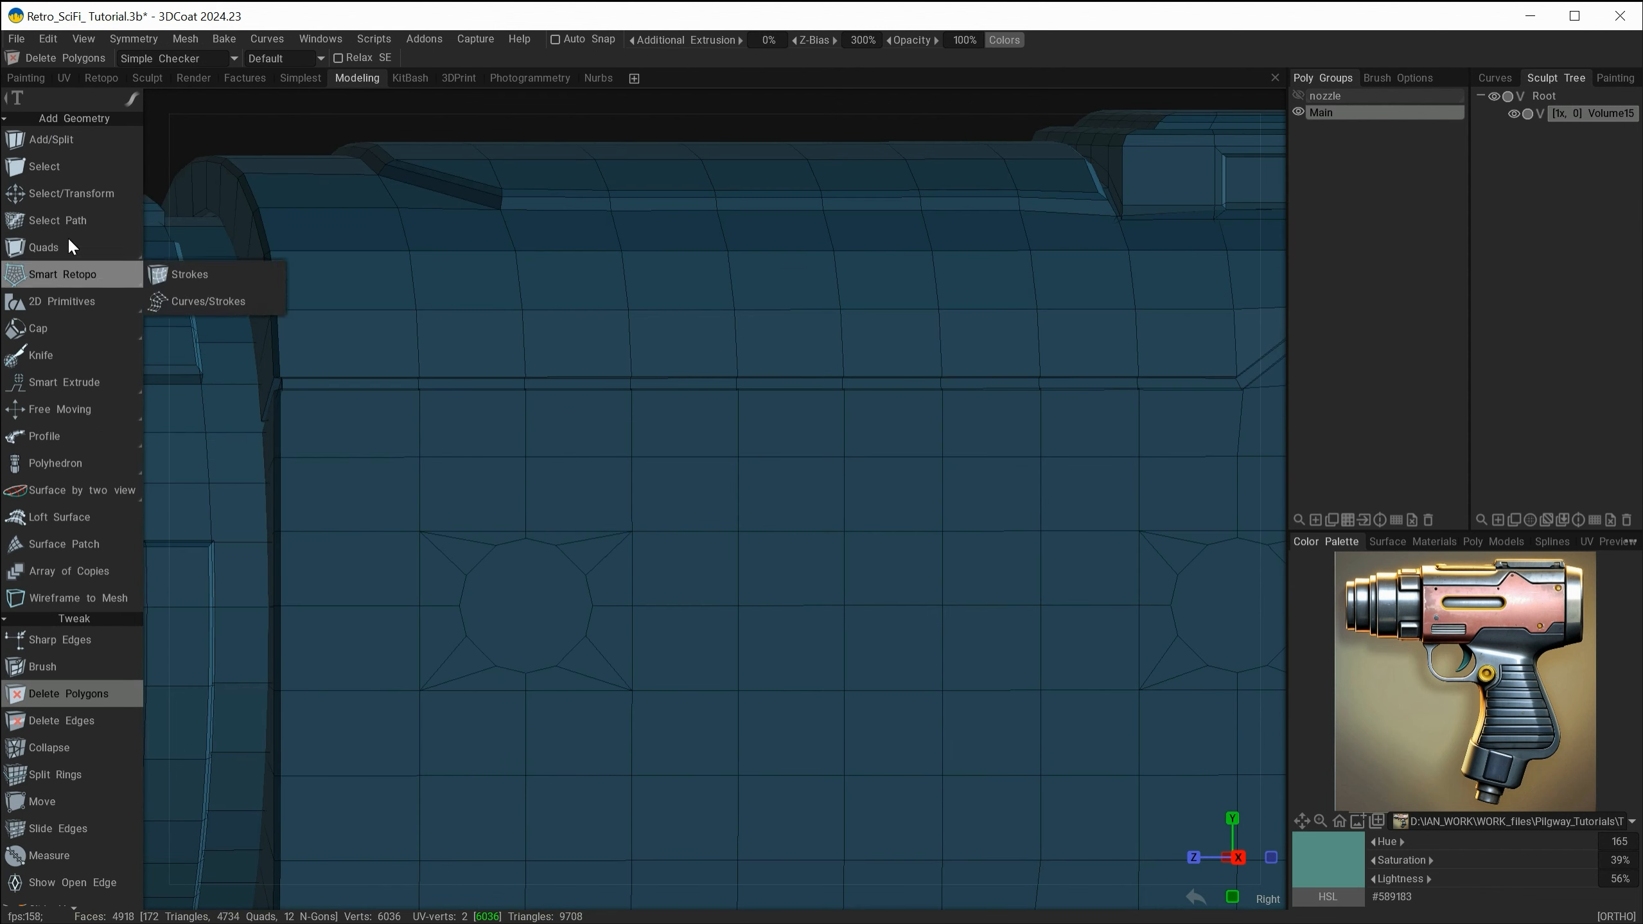
- Split the front circle into four quarters with vertical and horizontal Add/Split cuts through its centre
click(50, 142)
scroll(550, 712, up, 2)
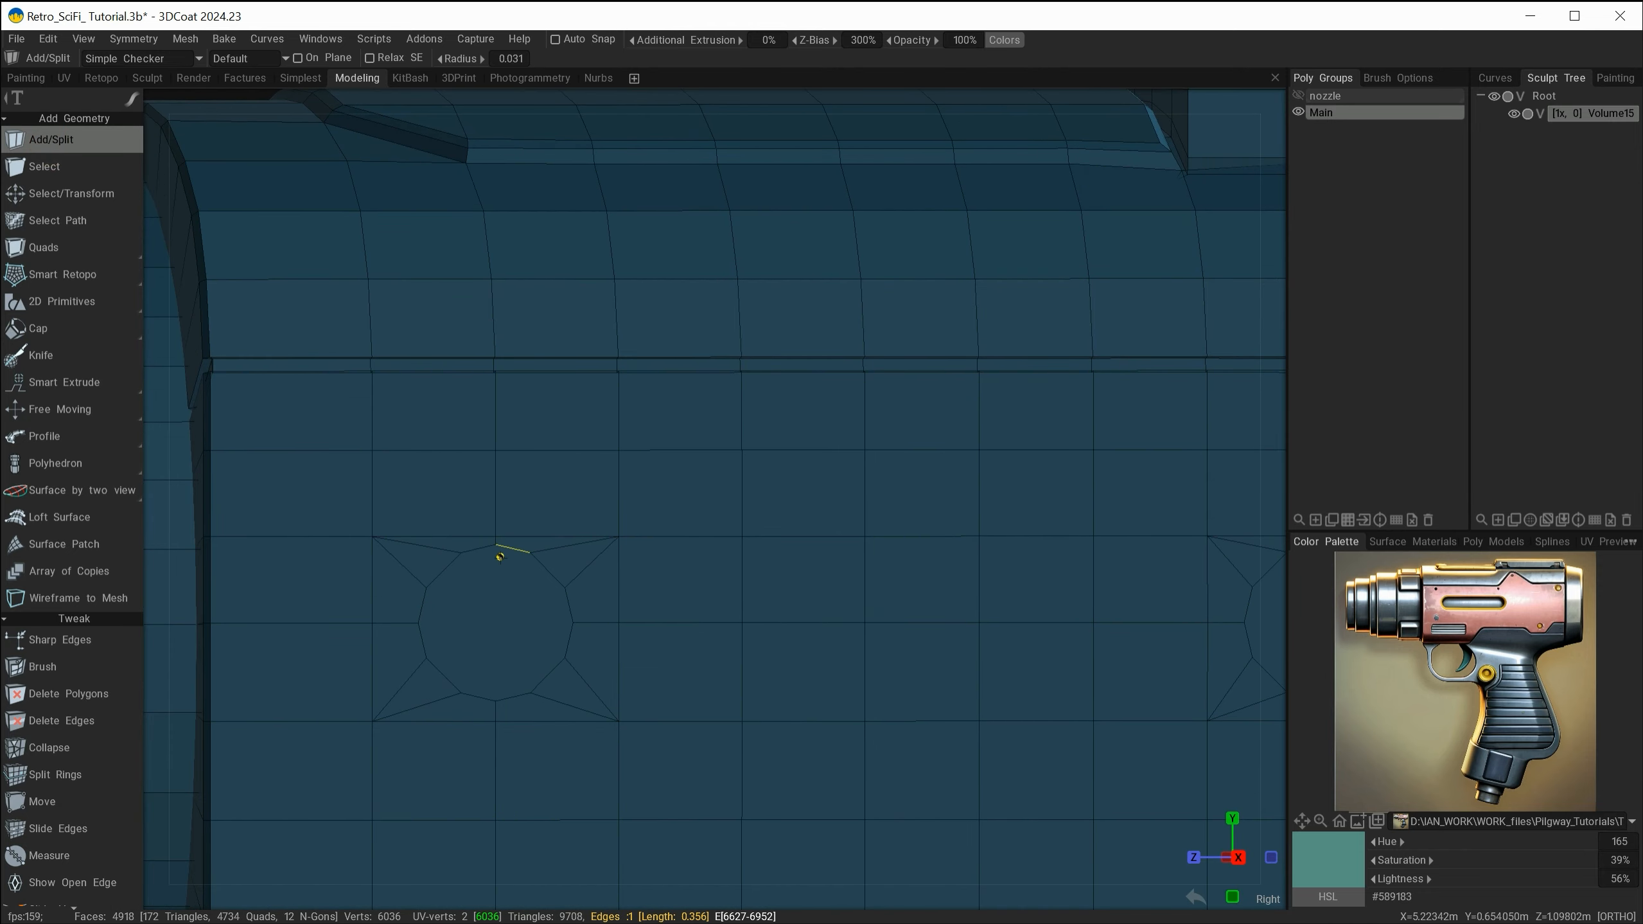
click(495, 544)
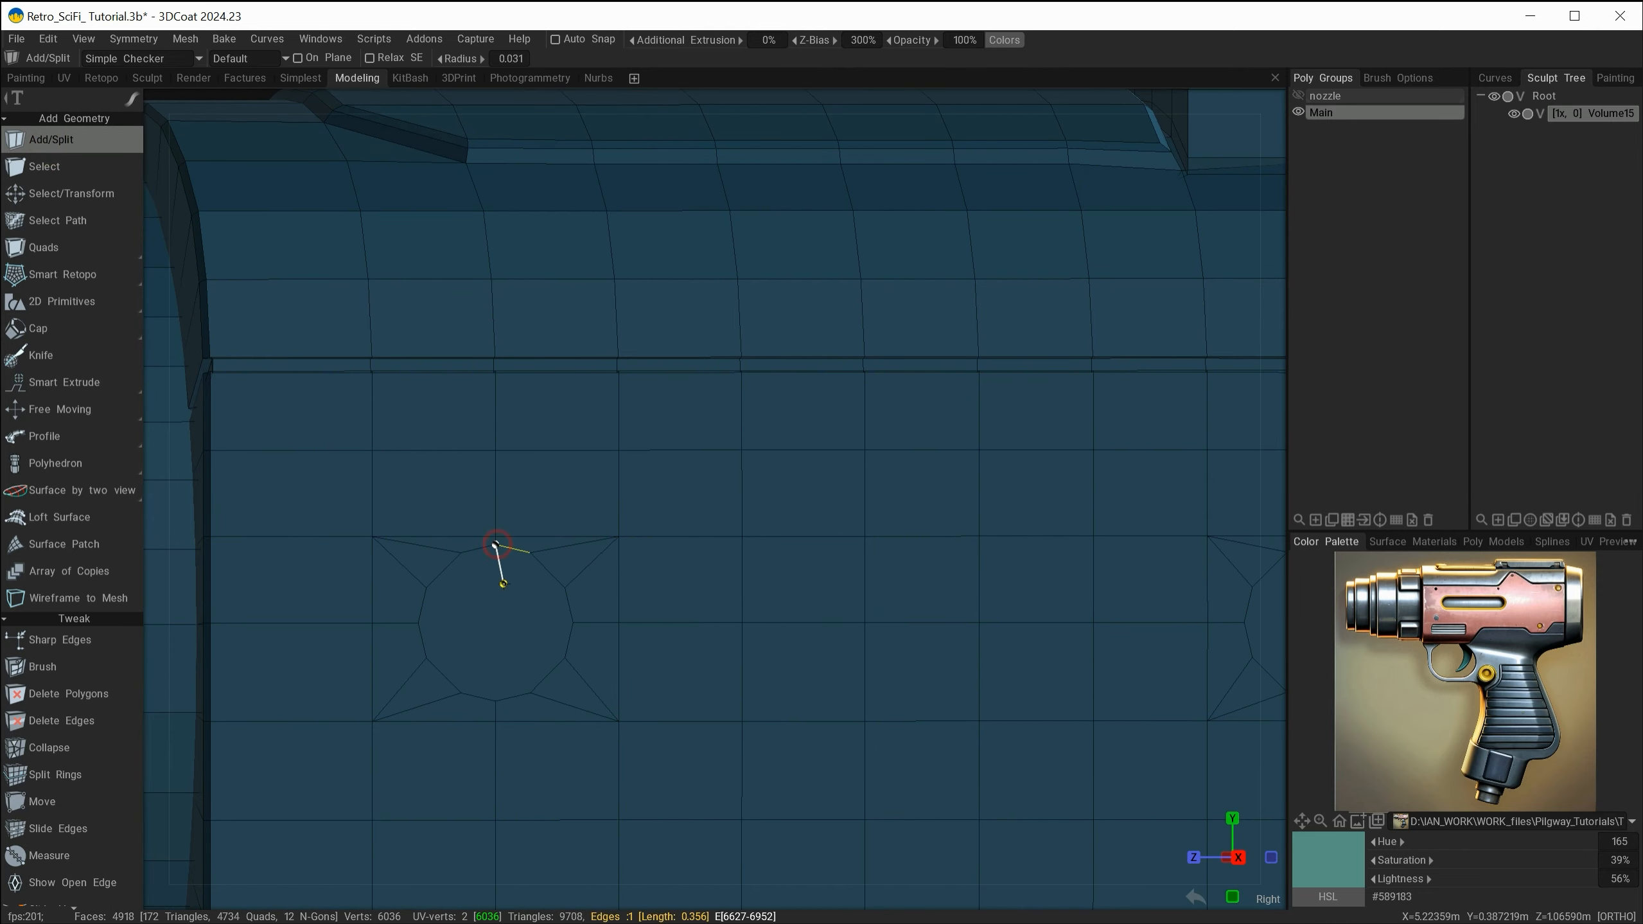
click(496, 698)
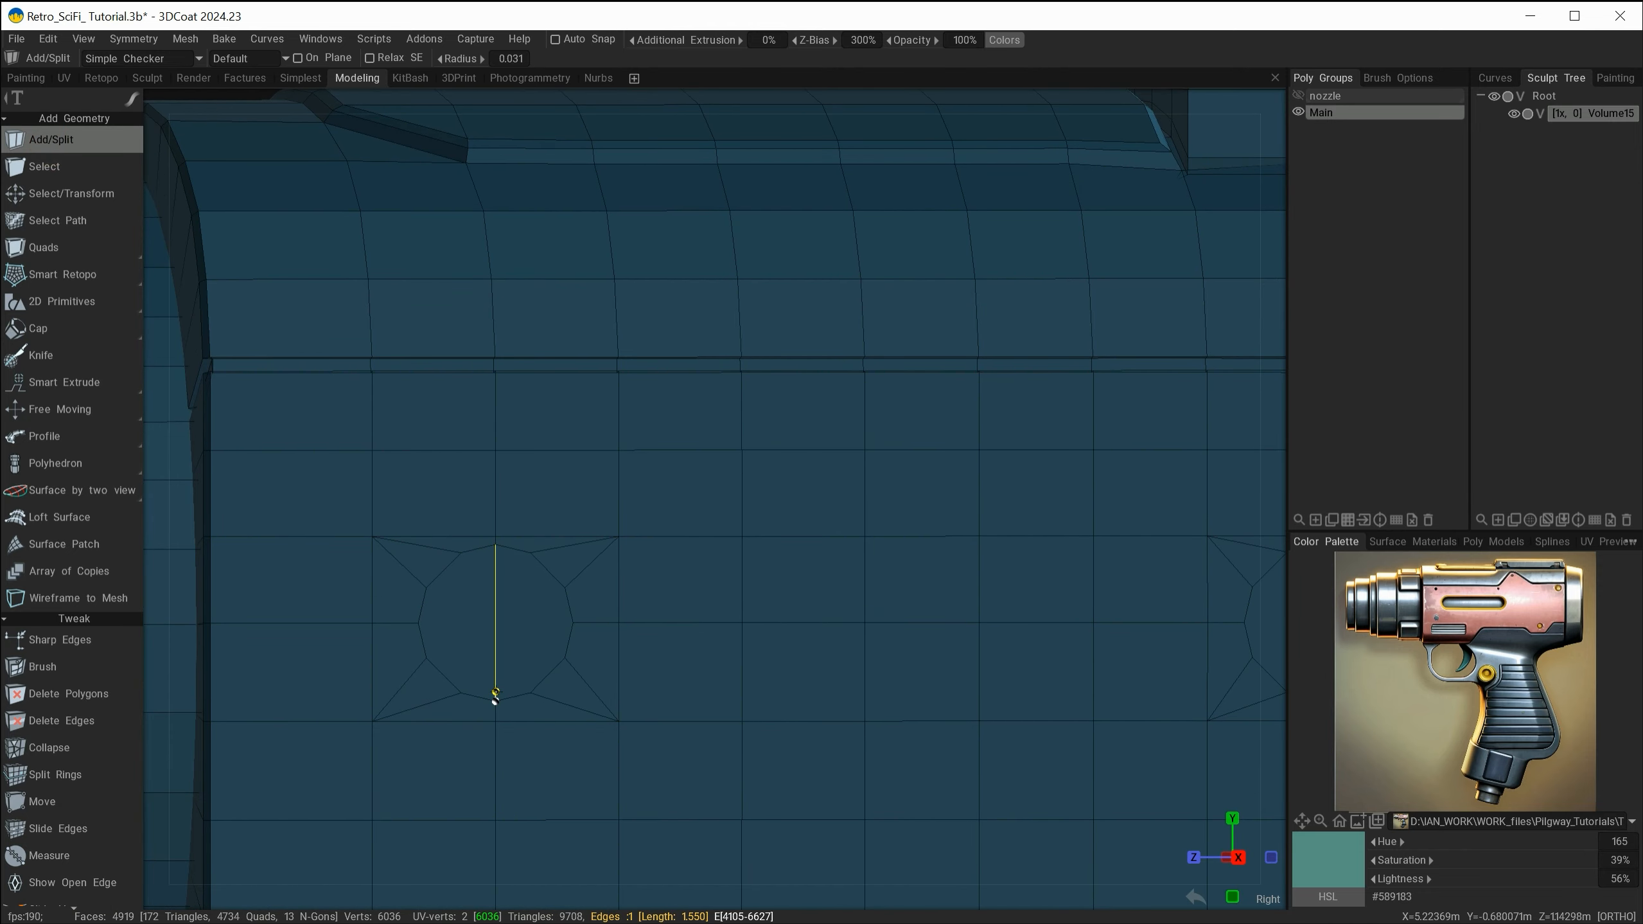
click(417, 622)
click(495, 623)
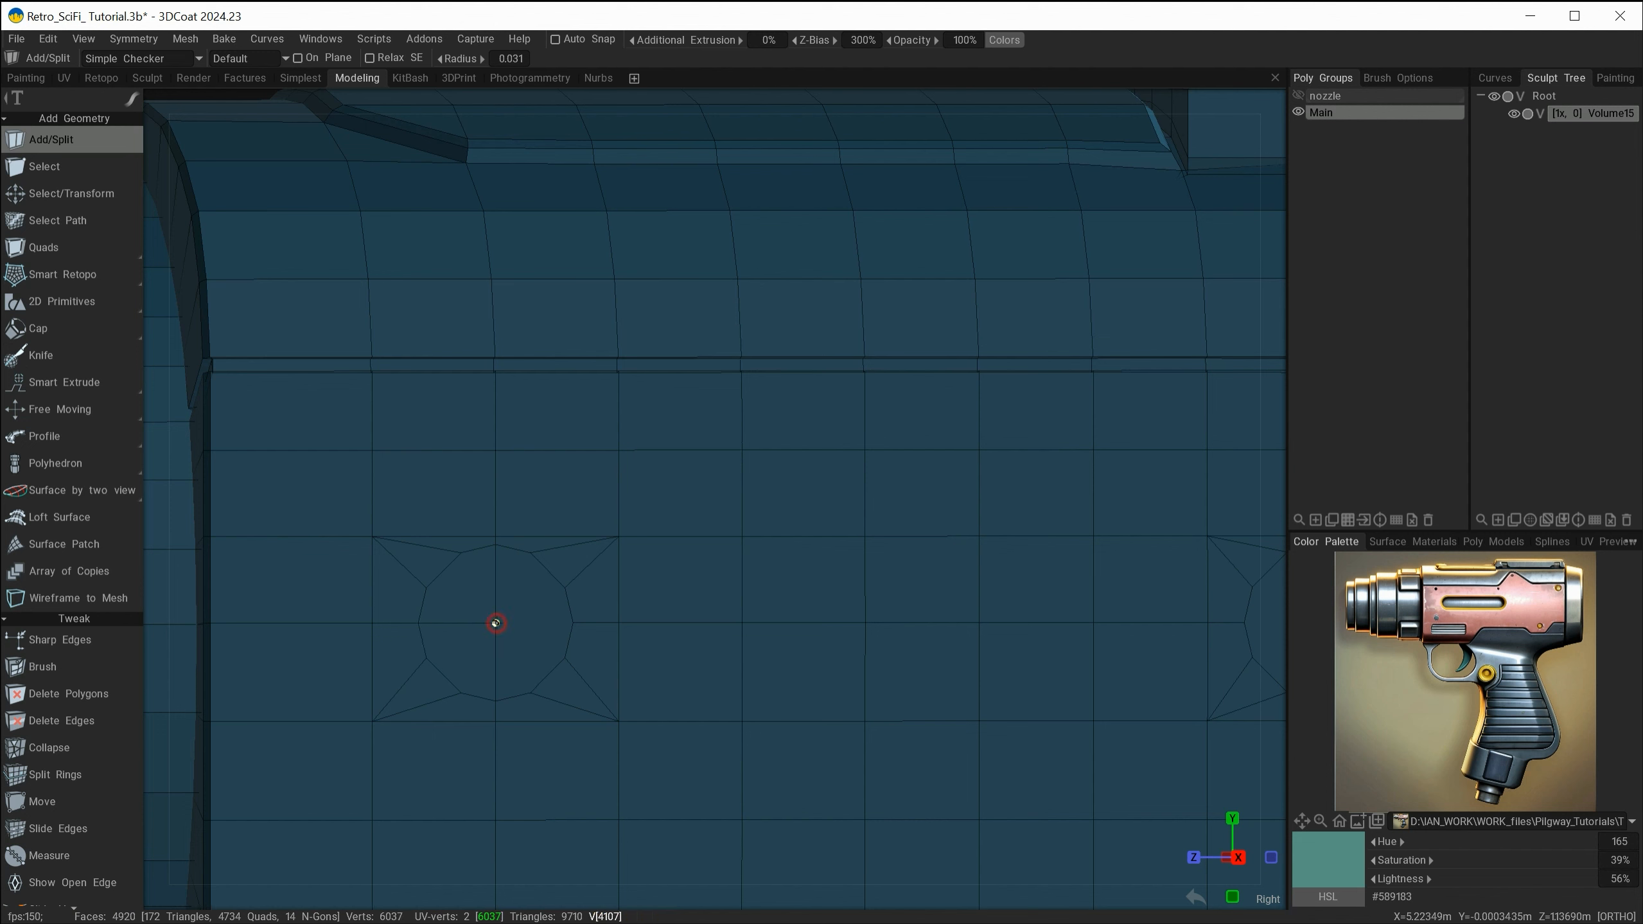
click(573, 622)
- Split the rear circle into four quarters with vertical and horizontal Add/Split cuts through its centre
alt+right_drag(864, 768, 820, 712)
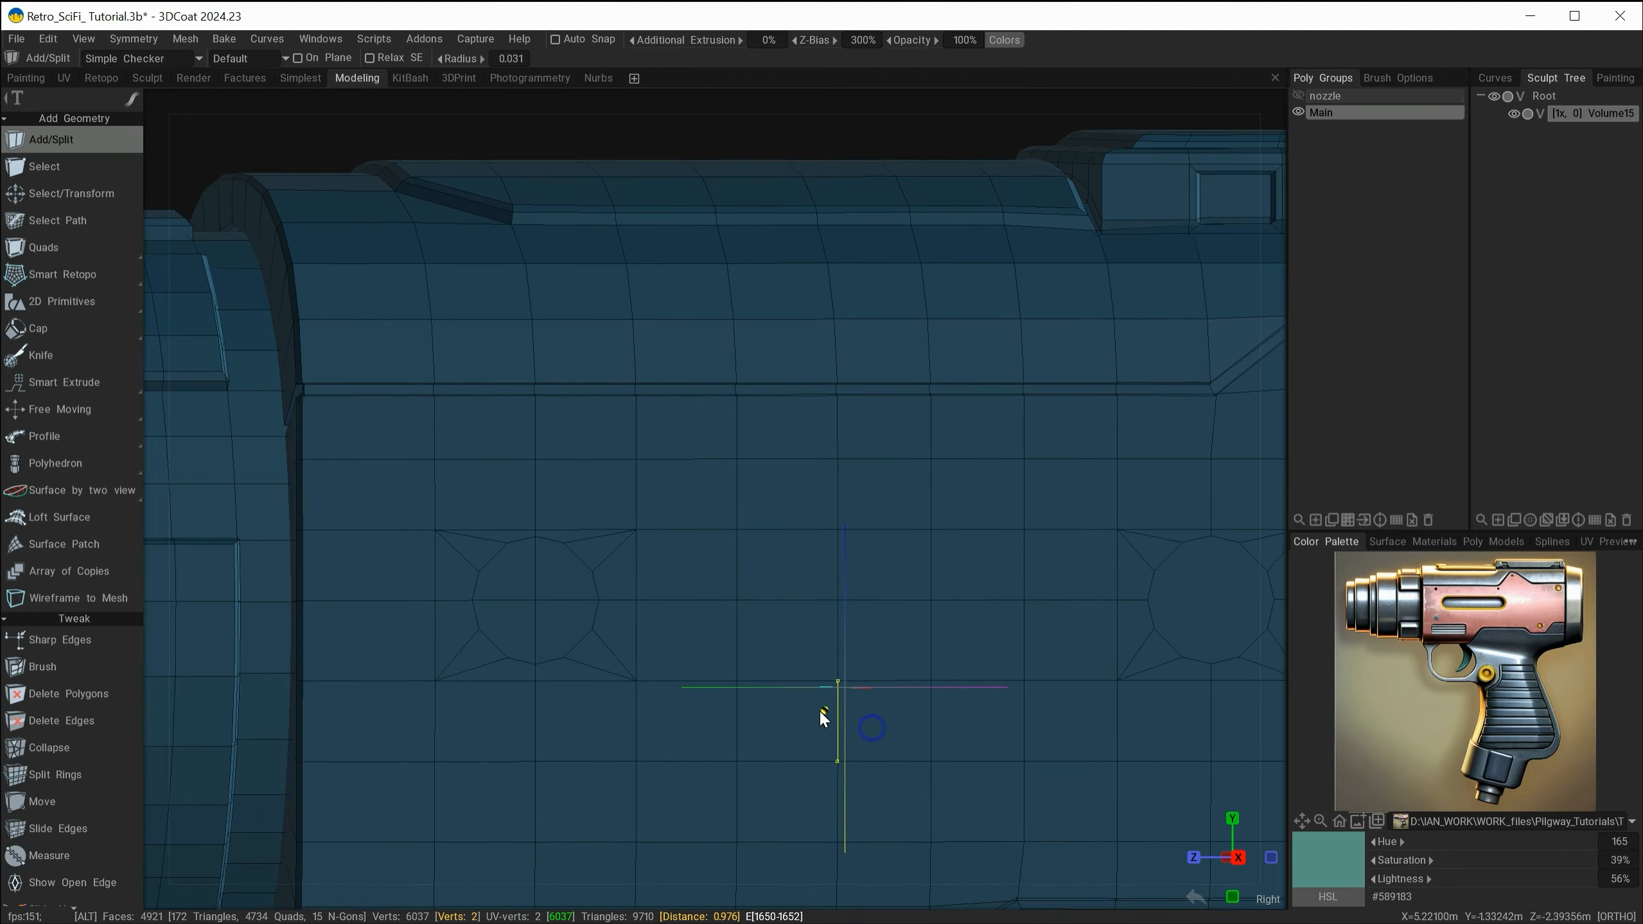
alt+middle_drag(821, 712, 406, 677)
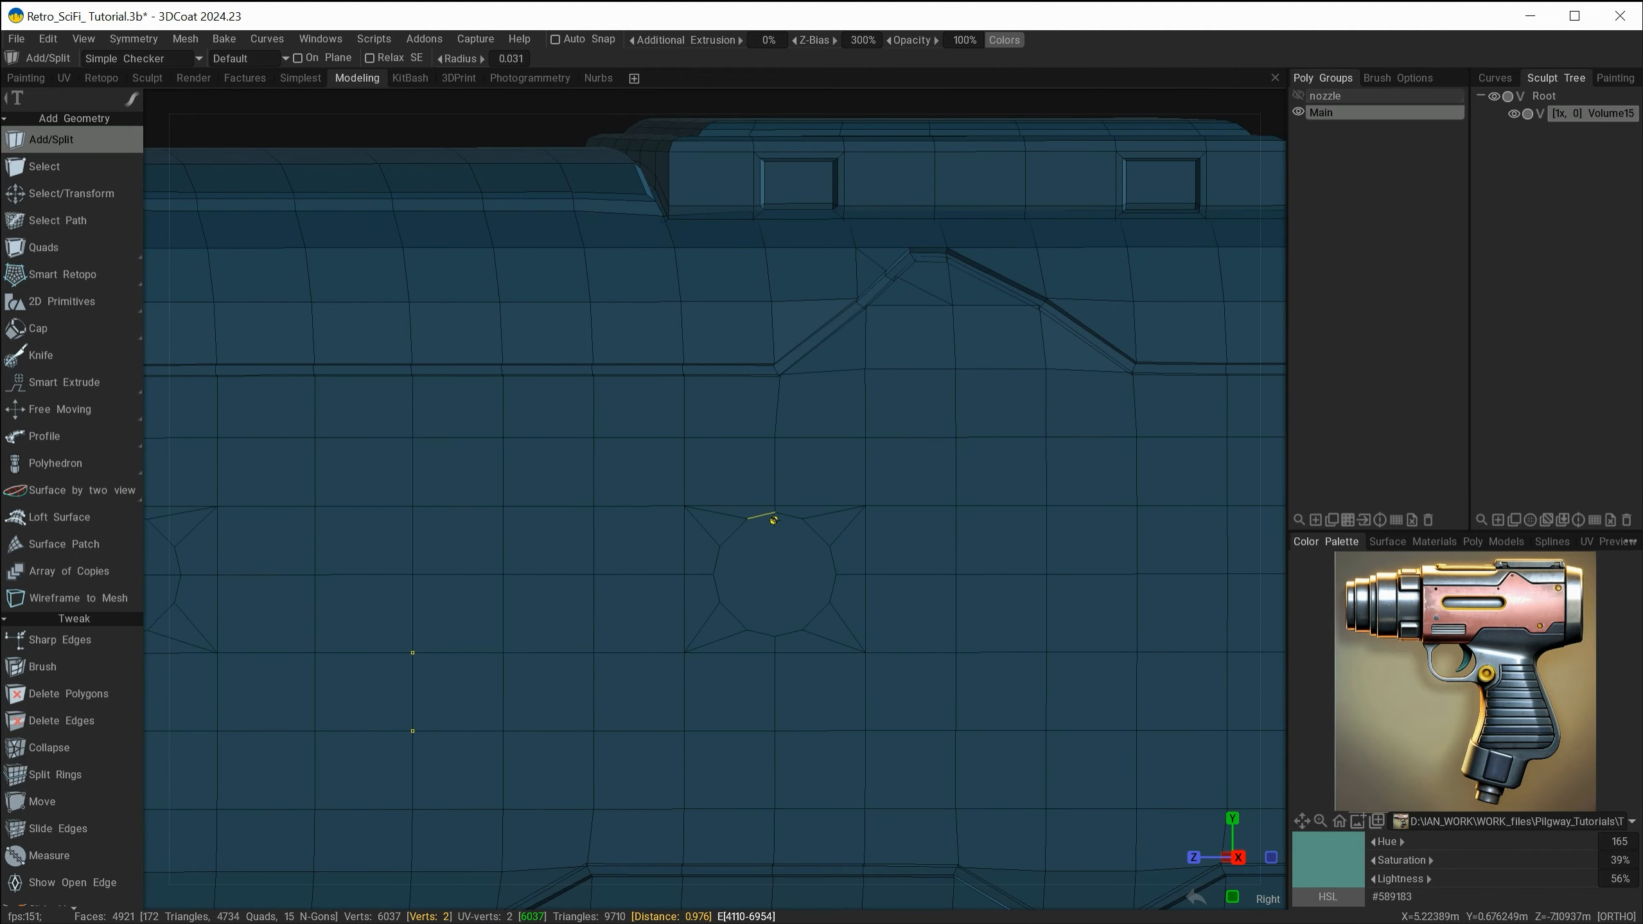
key(Escape)
click(776, 513)
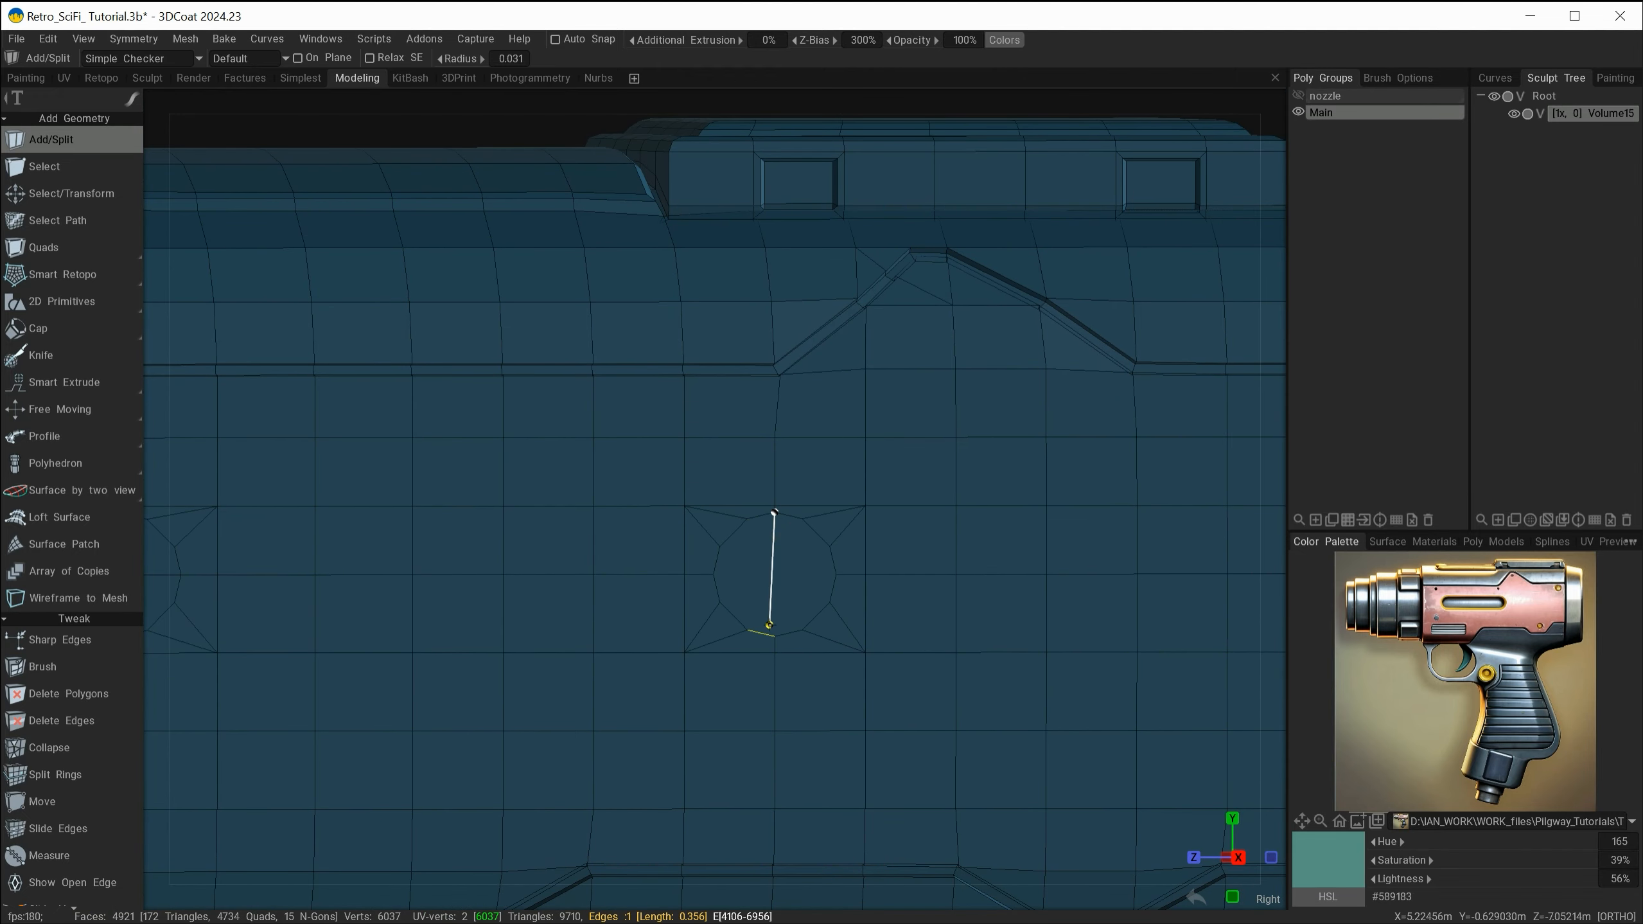
click(773, 636)
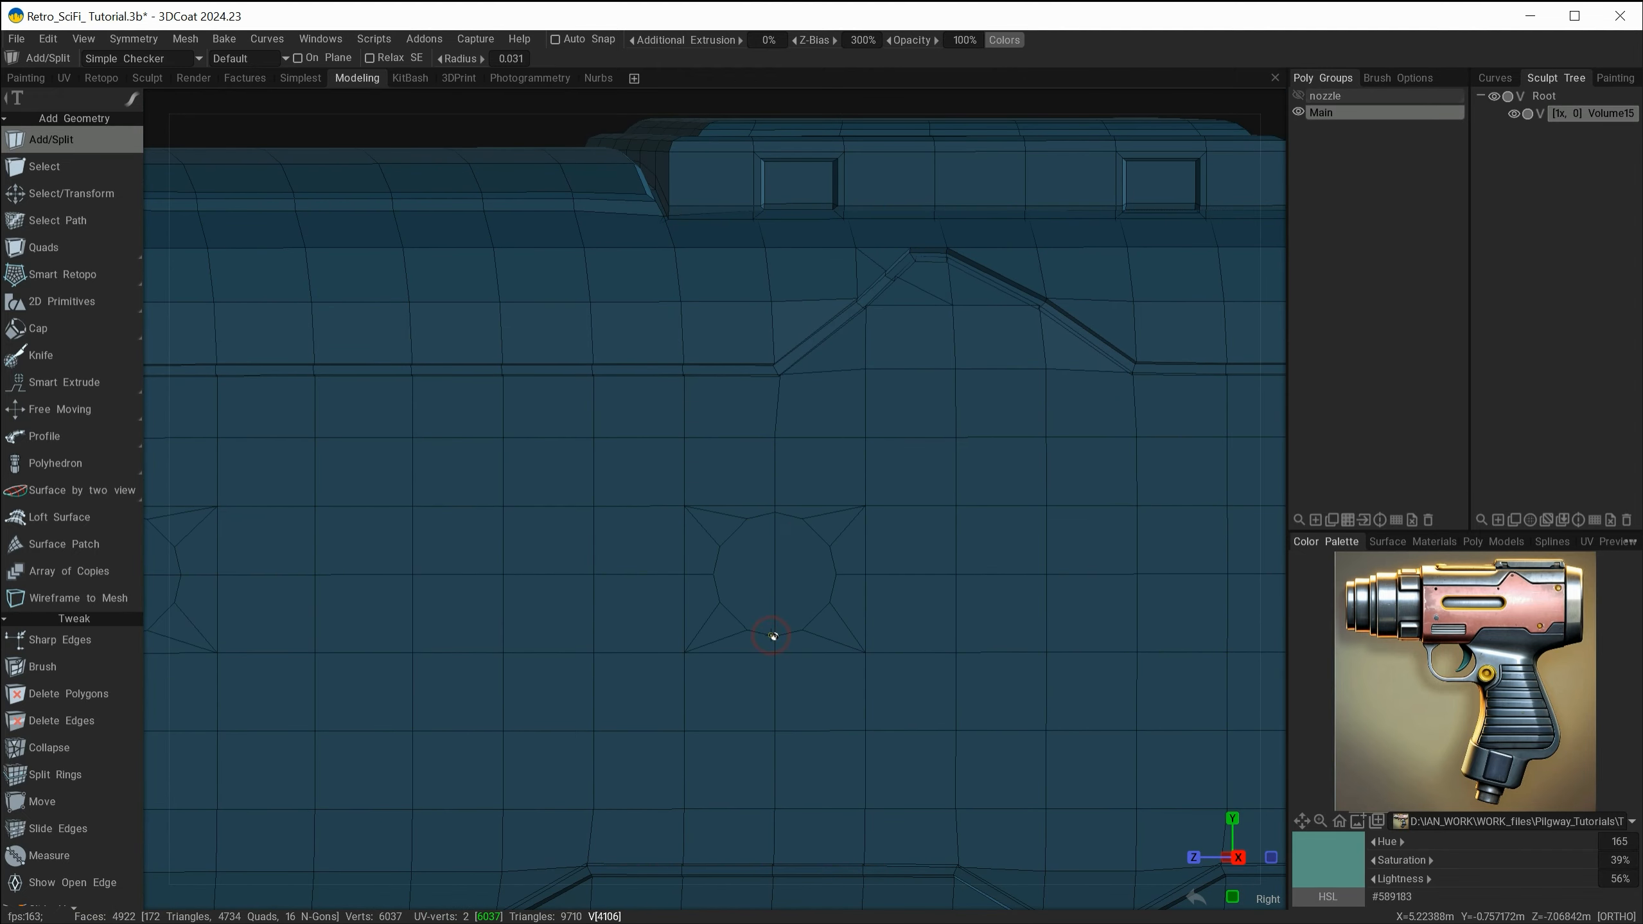
click(714, 574)
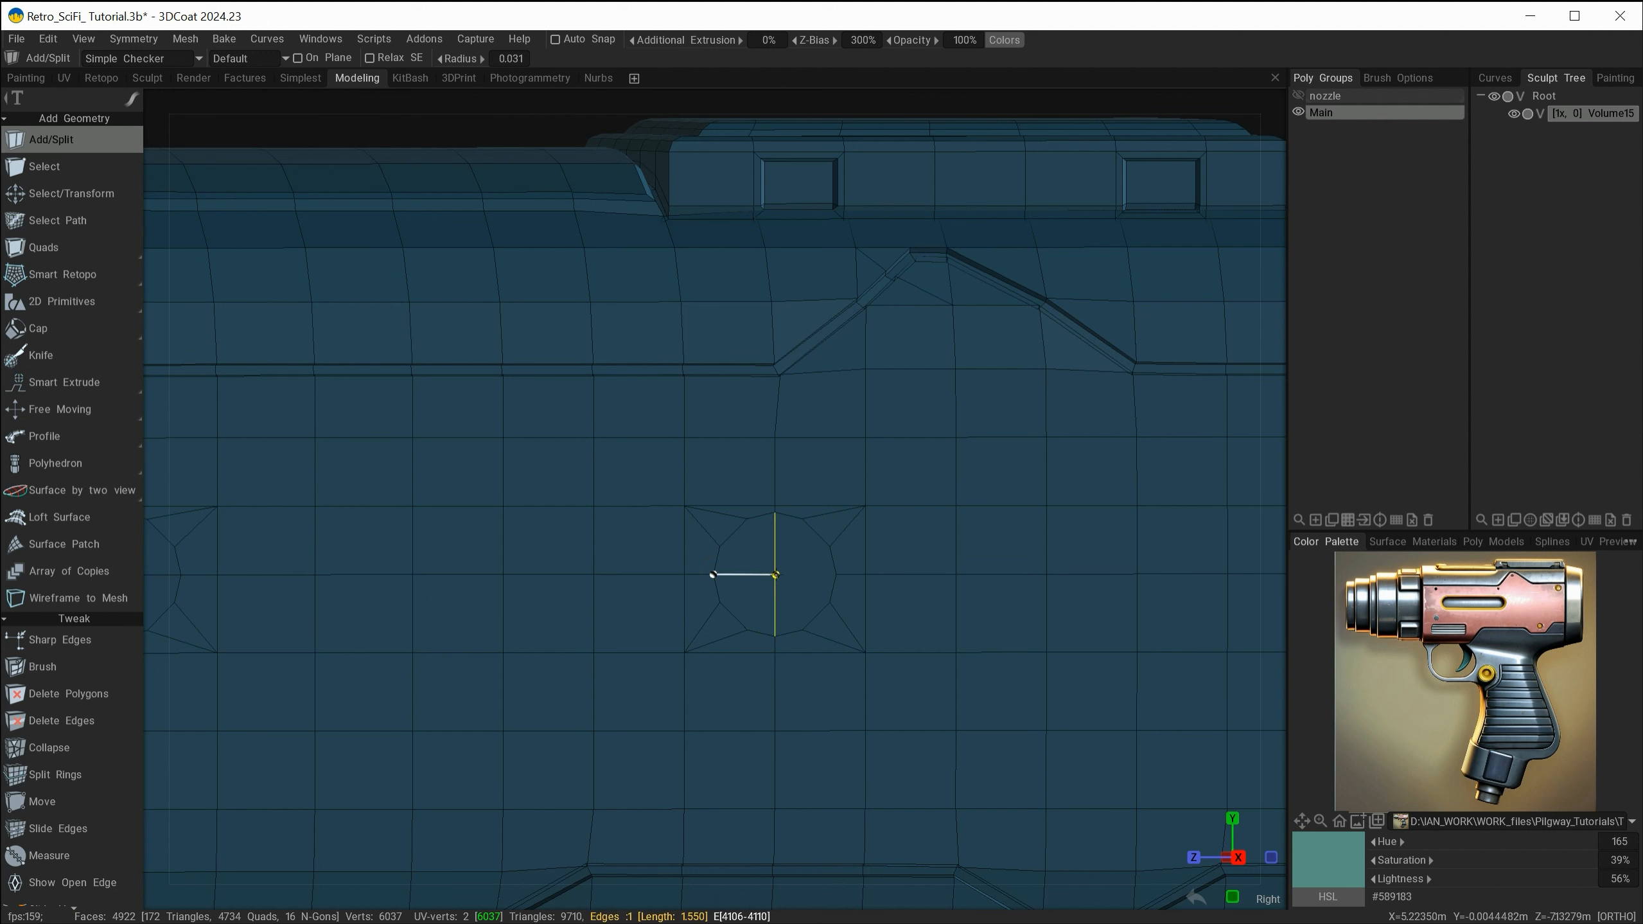
click(775, 574)
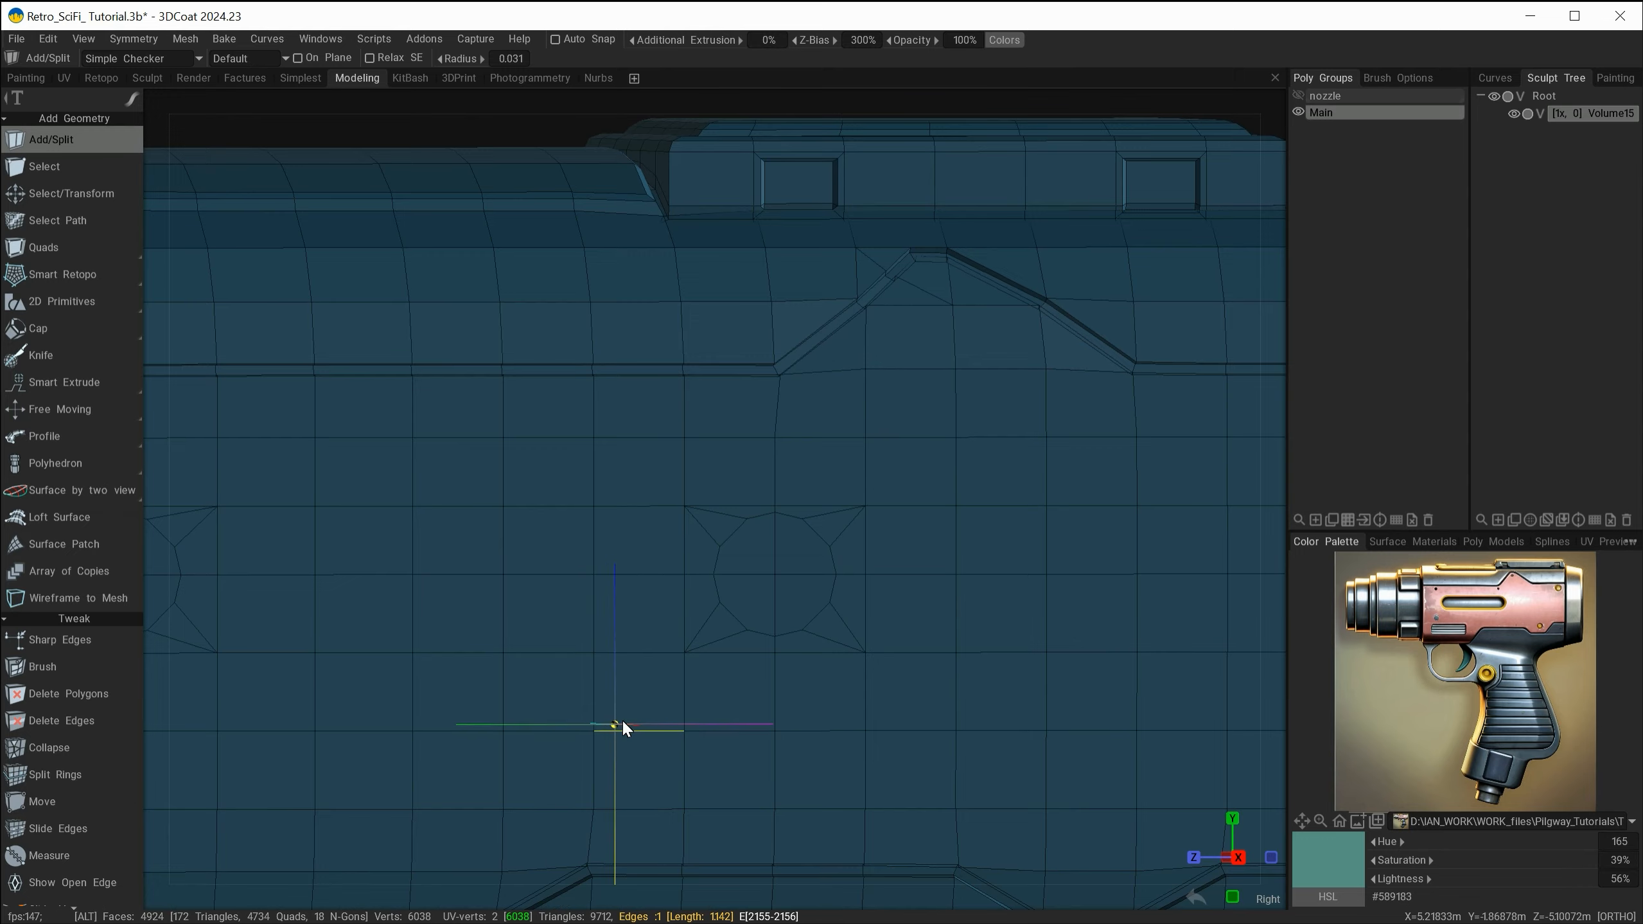
- Delete the polygons in the half of the front circle's grid area that faces the rear circle, both inside and outside the circle
middle_drag(624, 727, 973, 730)
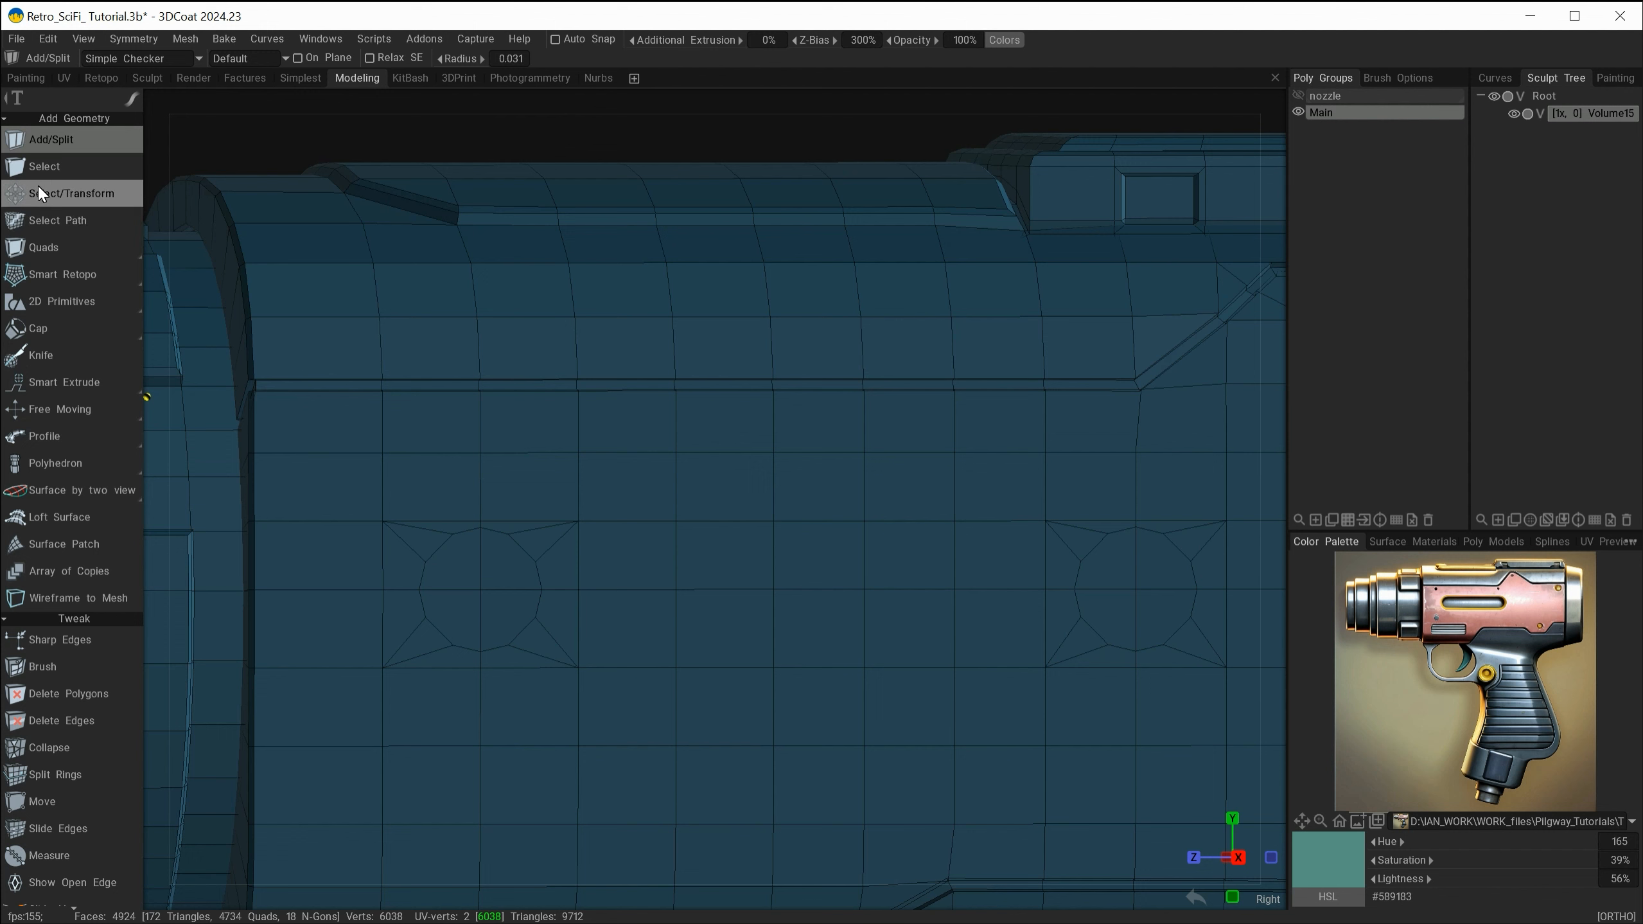
click(68, 692)
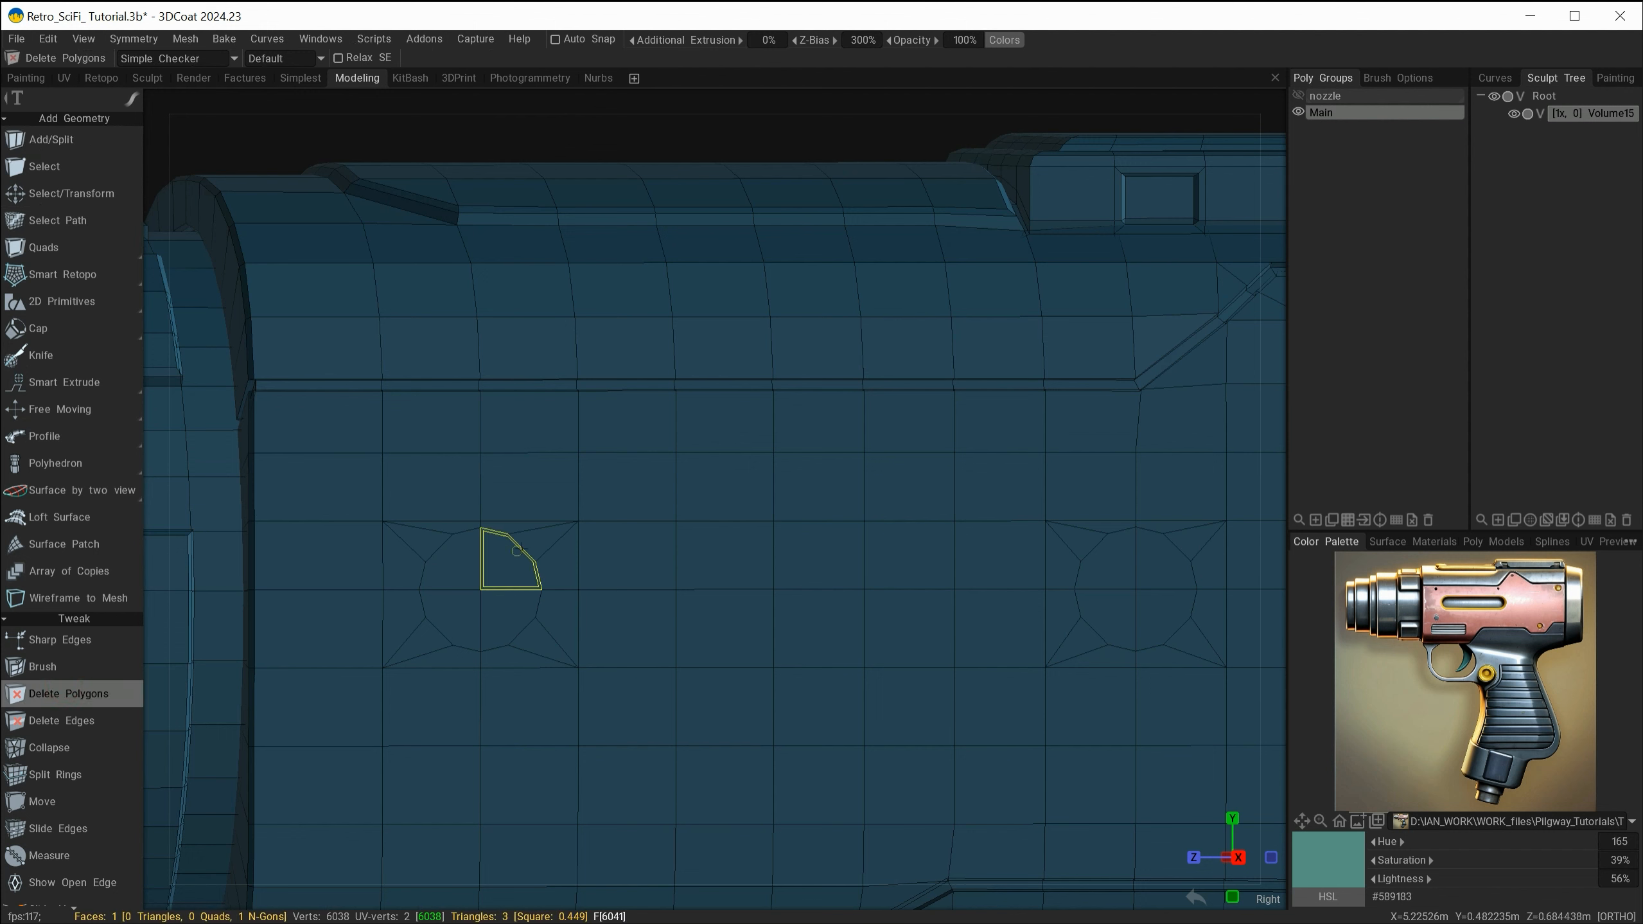
click(530, 528)
click(537, 541)
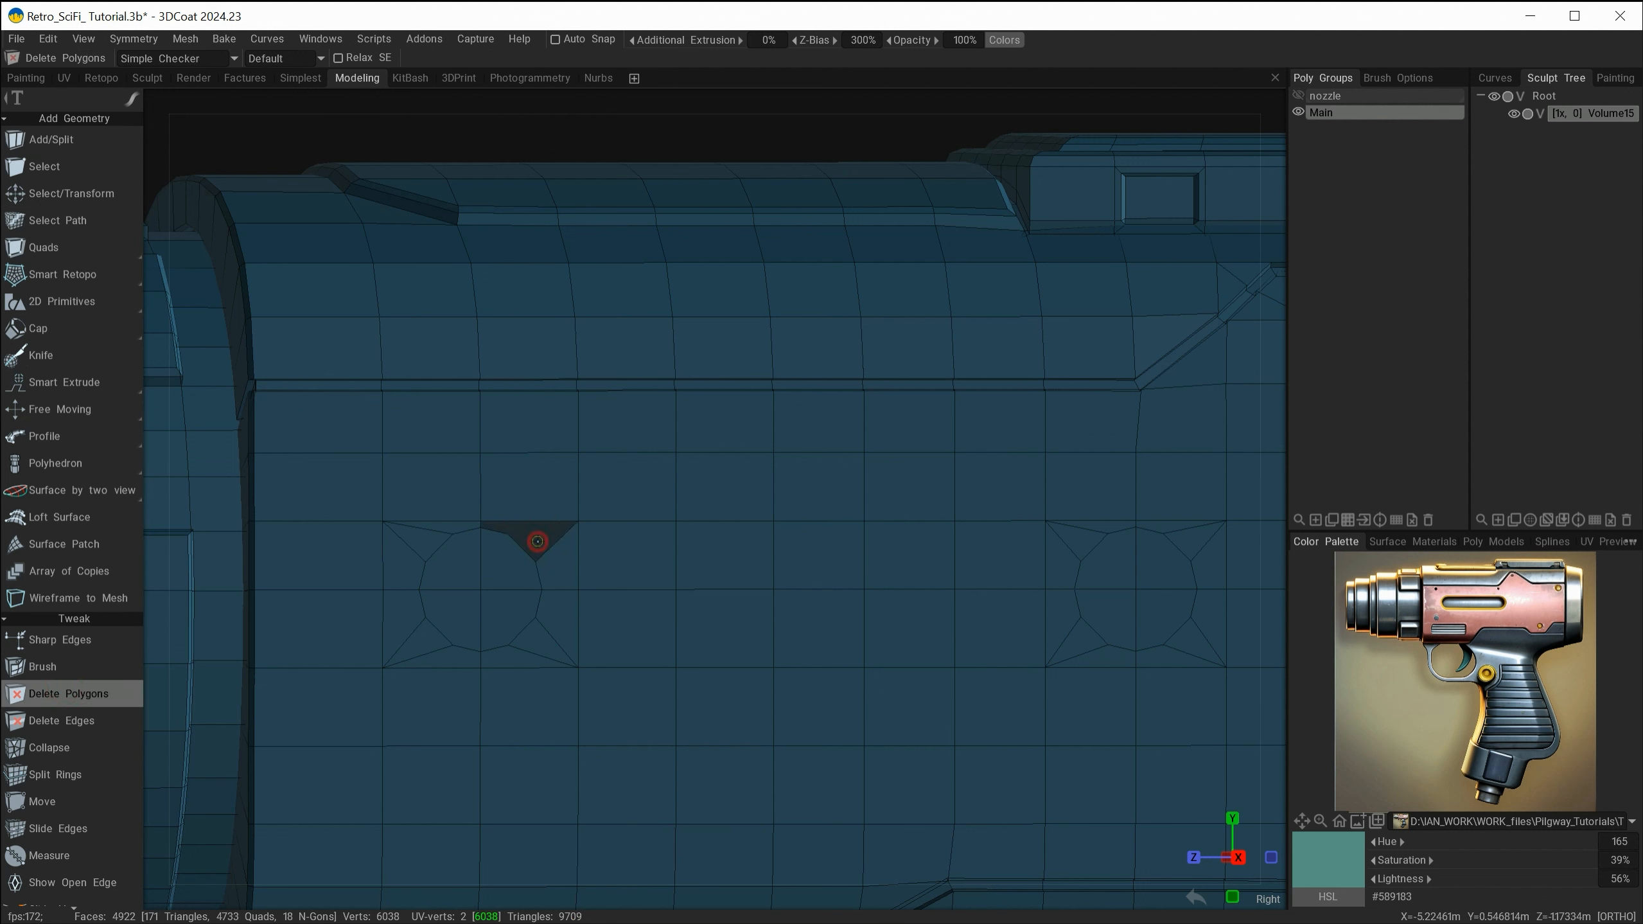
click(528, 562)
click(556, 563)
click(527, 612)
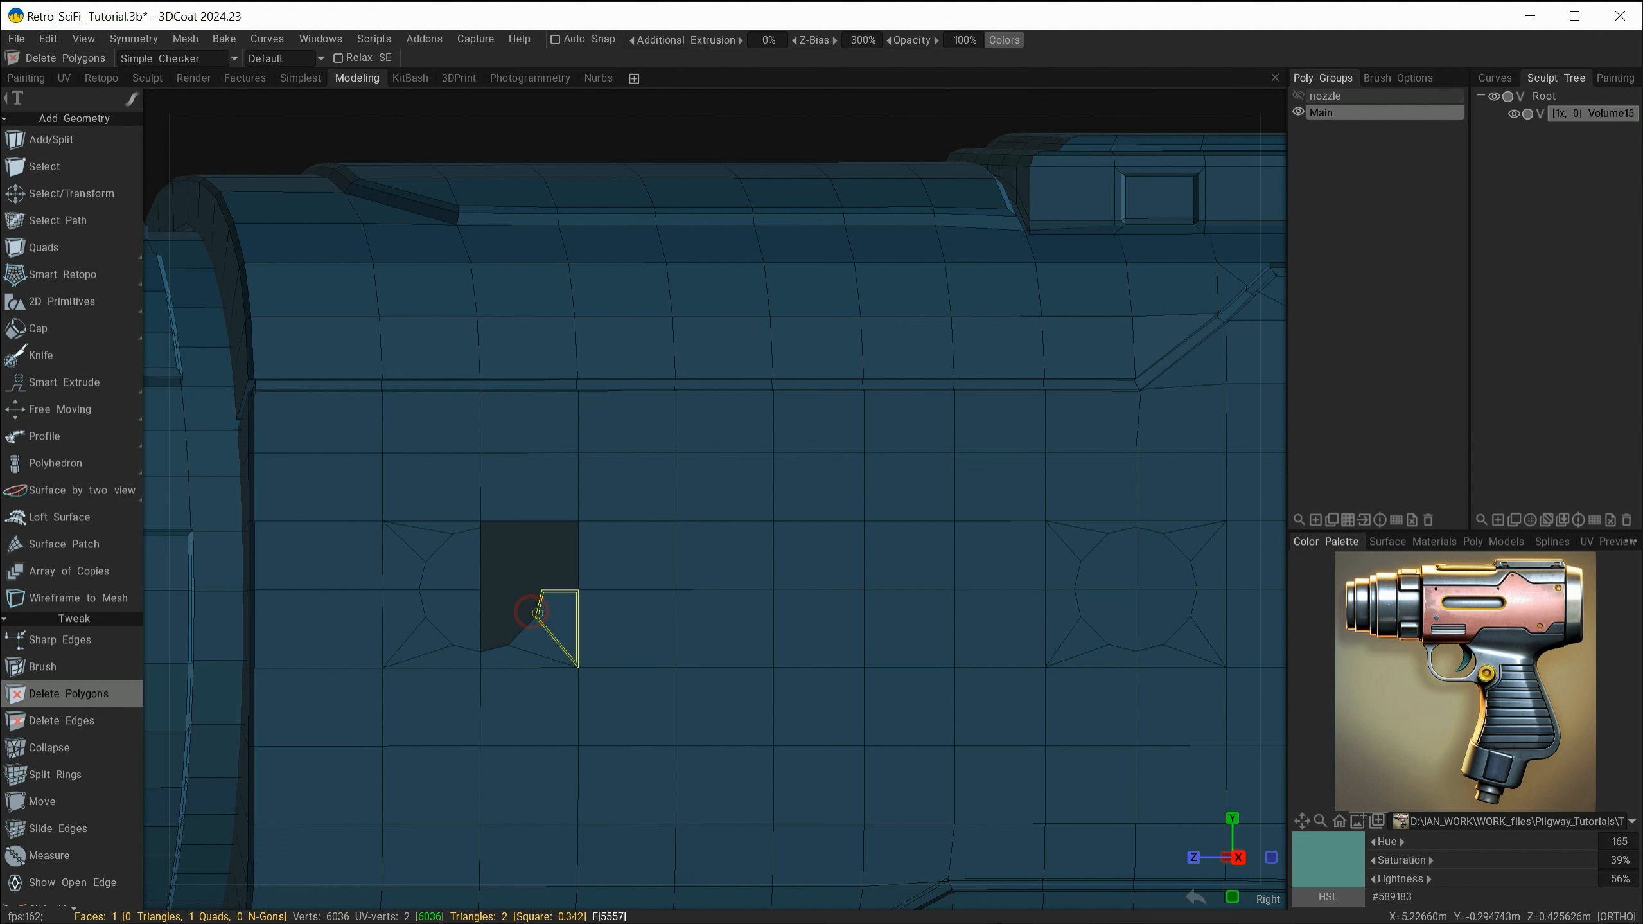
click(537, 613)
click(537, 631)
click(514, 658)
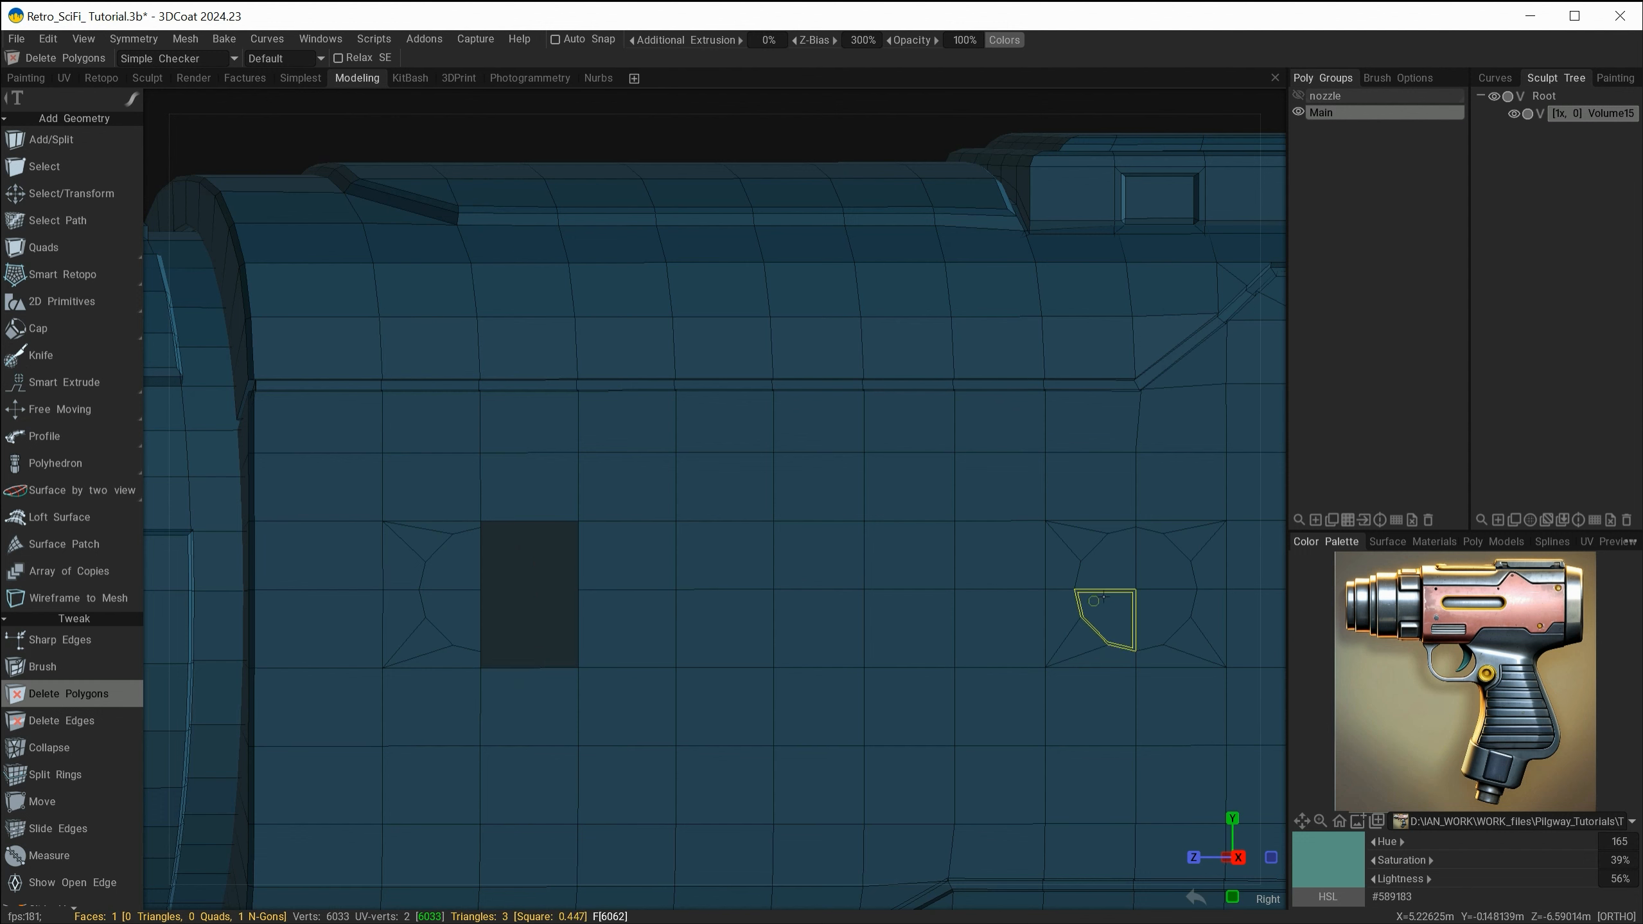
- Delete the polygons in the half of the rear circle's grid area that faces the front circle, both inside and outside the circle
click(1099, 527)
click(1075, 550)
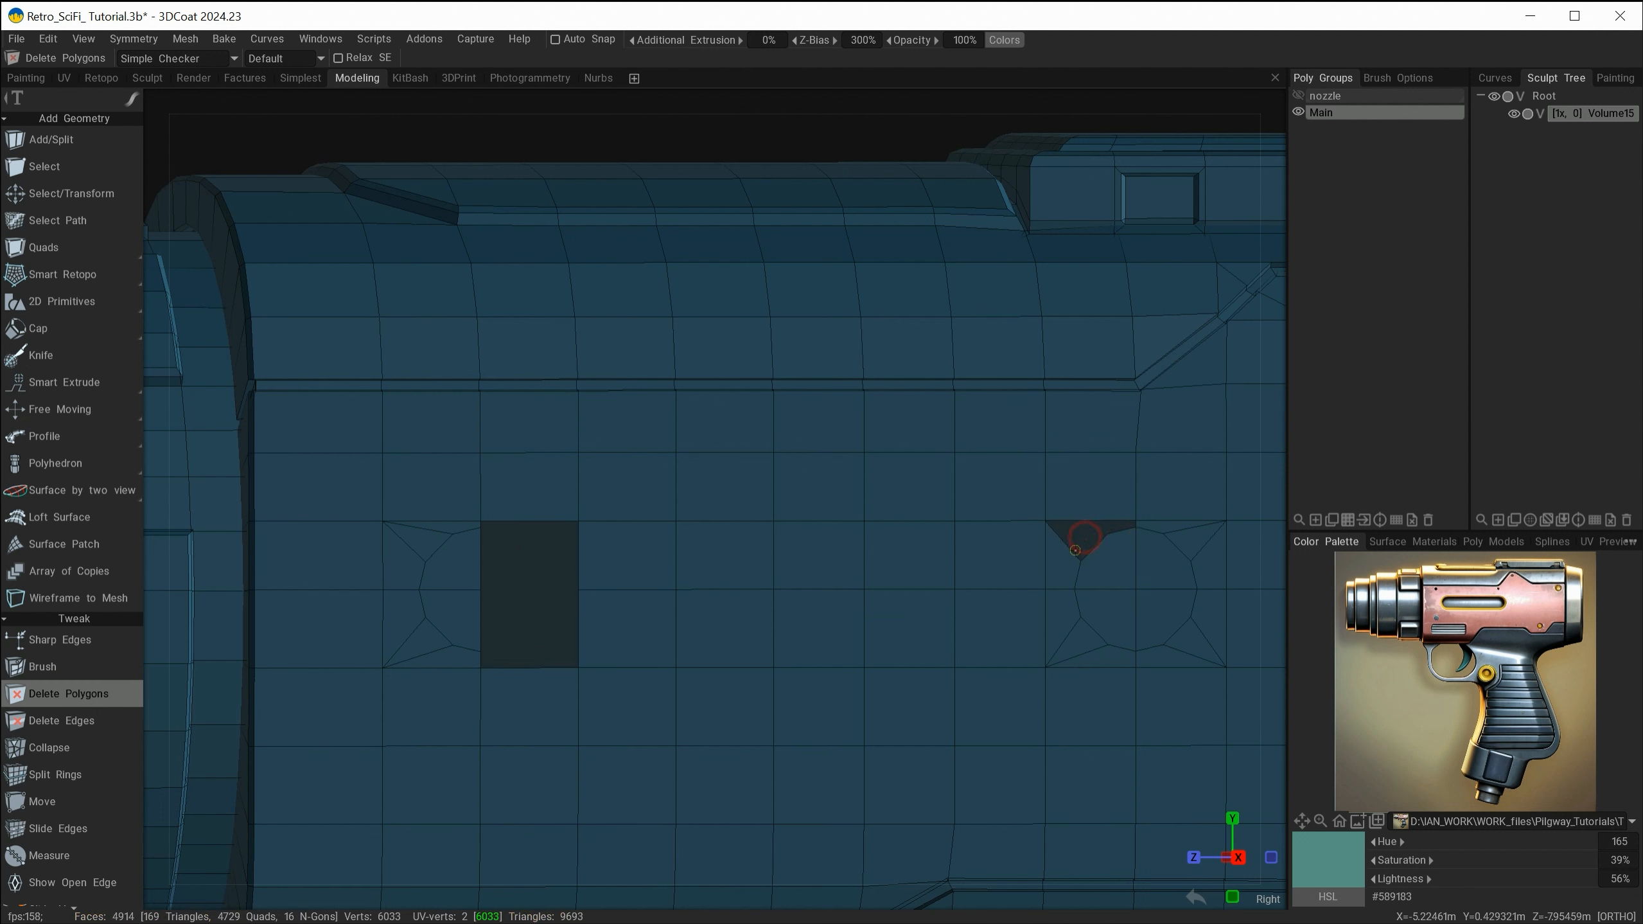
click(1061, 569)
click(1107, 561)
click(1105, 618)
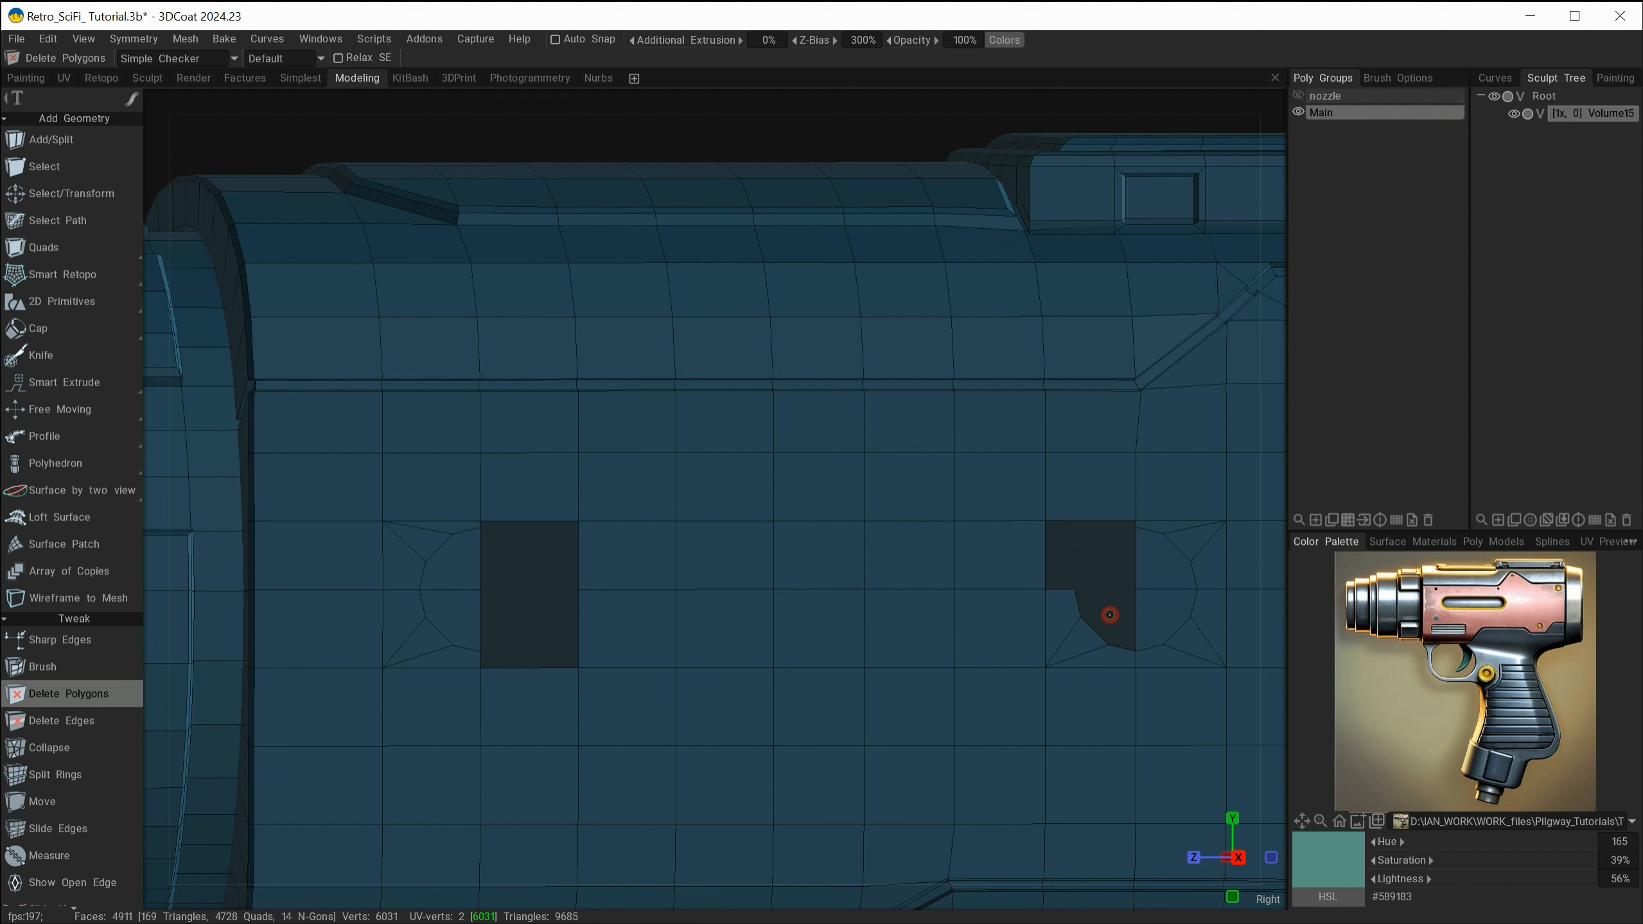
click(1069, 610)
click(1076, 641)
click(1105, 656)
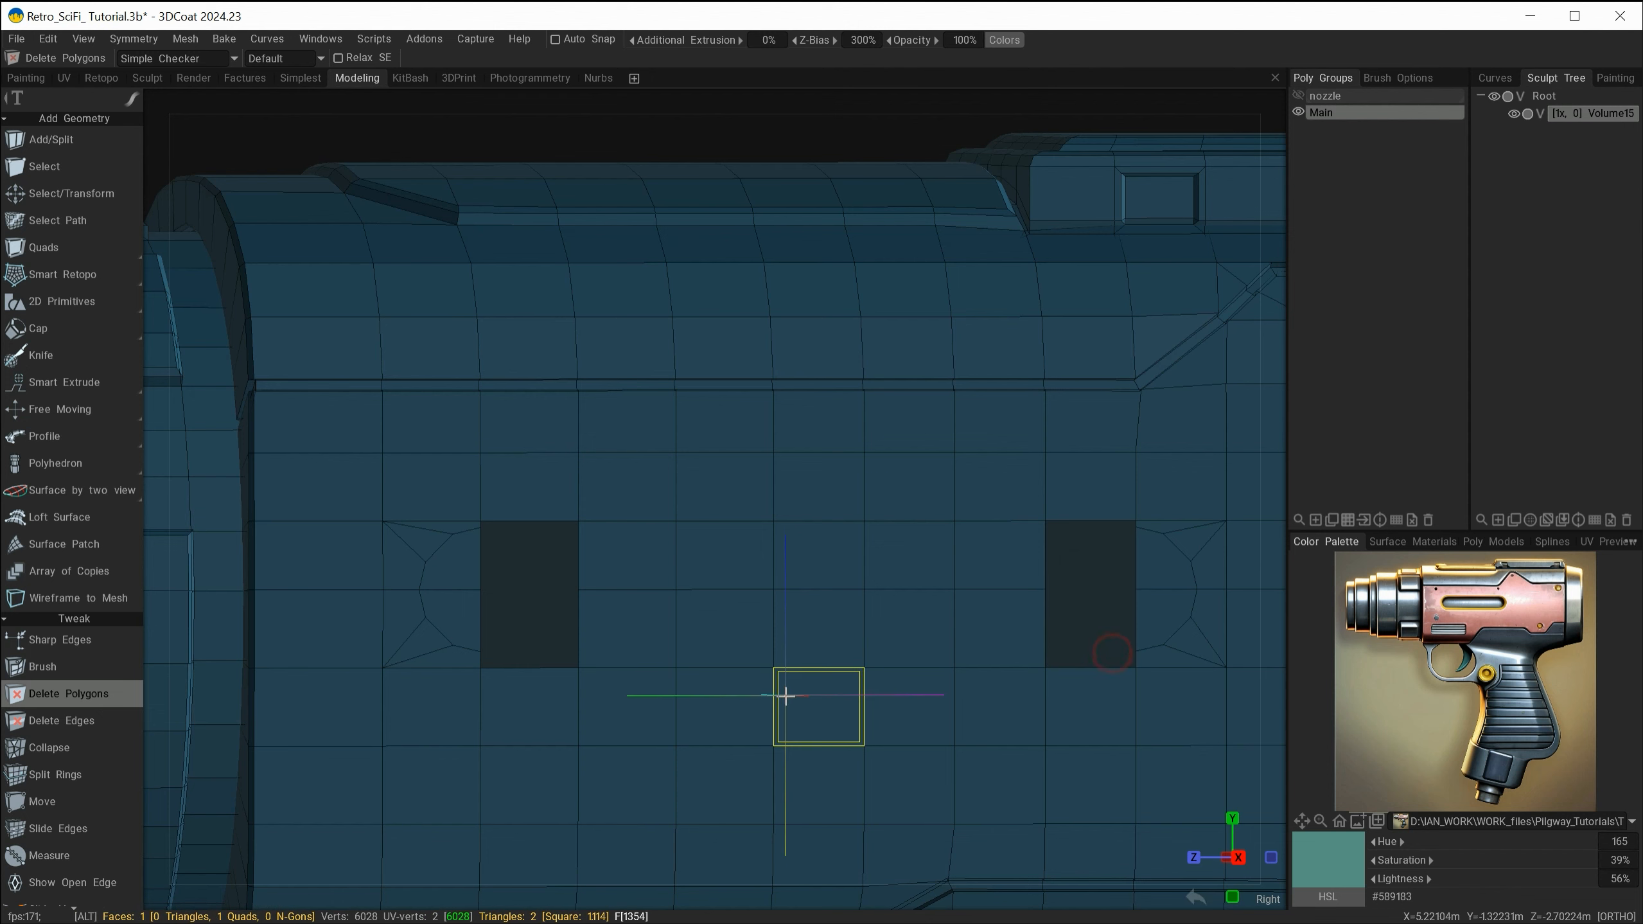
- Examine the short edge between the front circle's lower vertex and the grid corner at the open gap
alt+drag(786, 695, 652, 691)
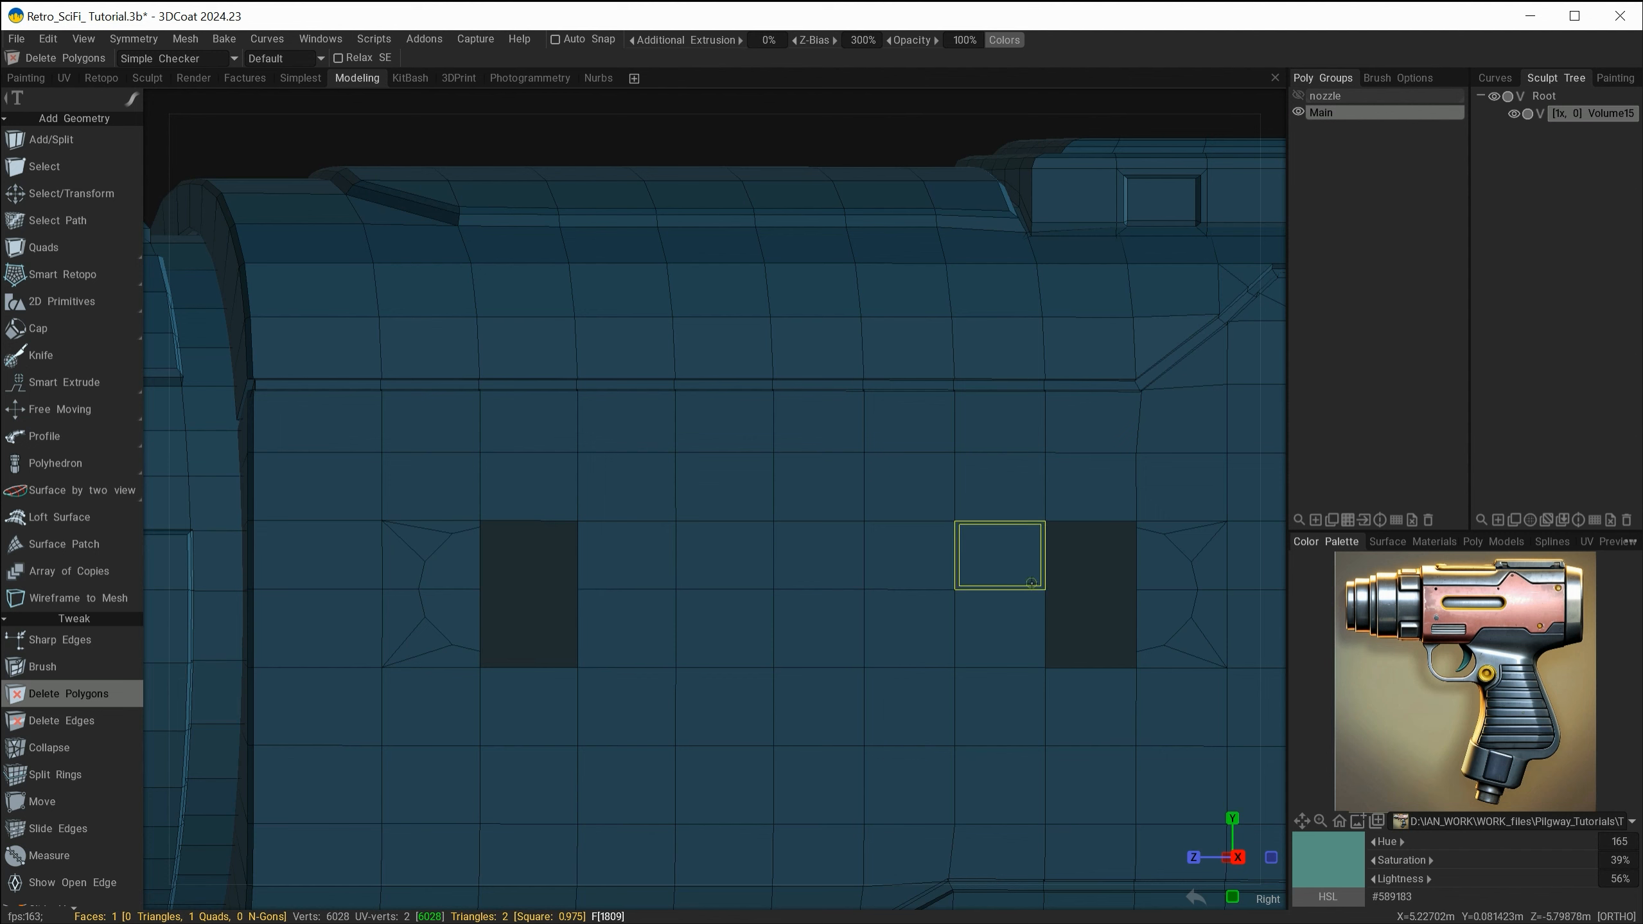
alt+right_drag(526, 697, 590, 747)
alt+middle_drag(608, 711, 926, 434)
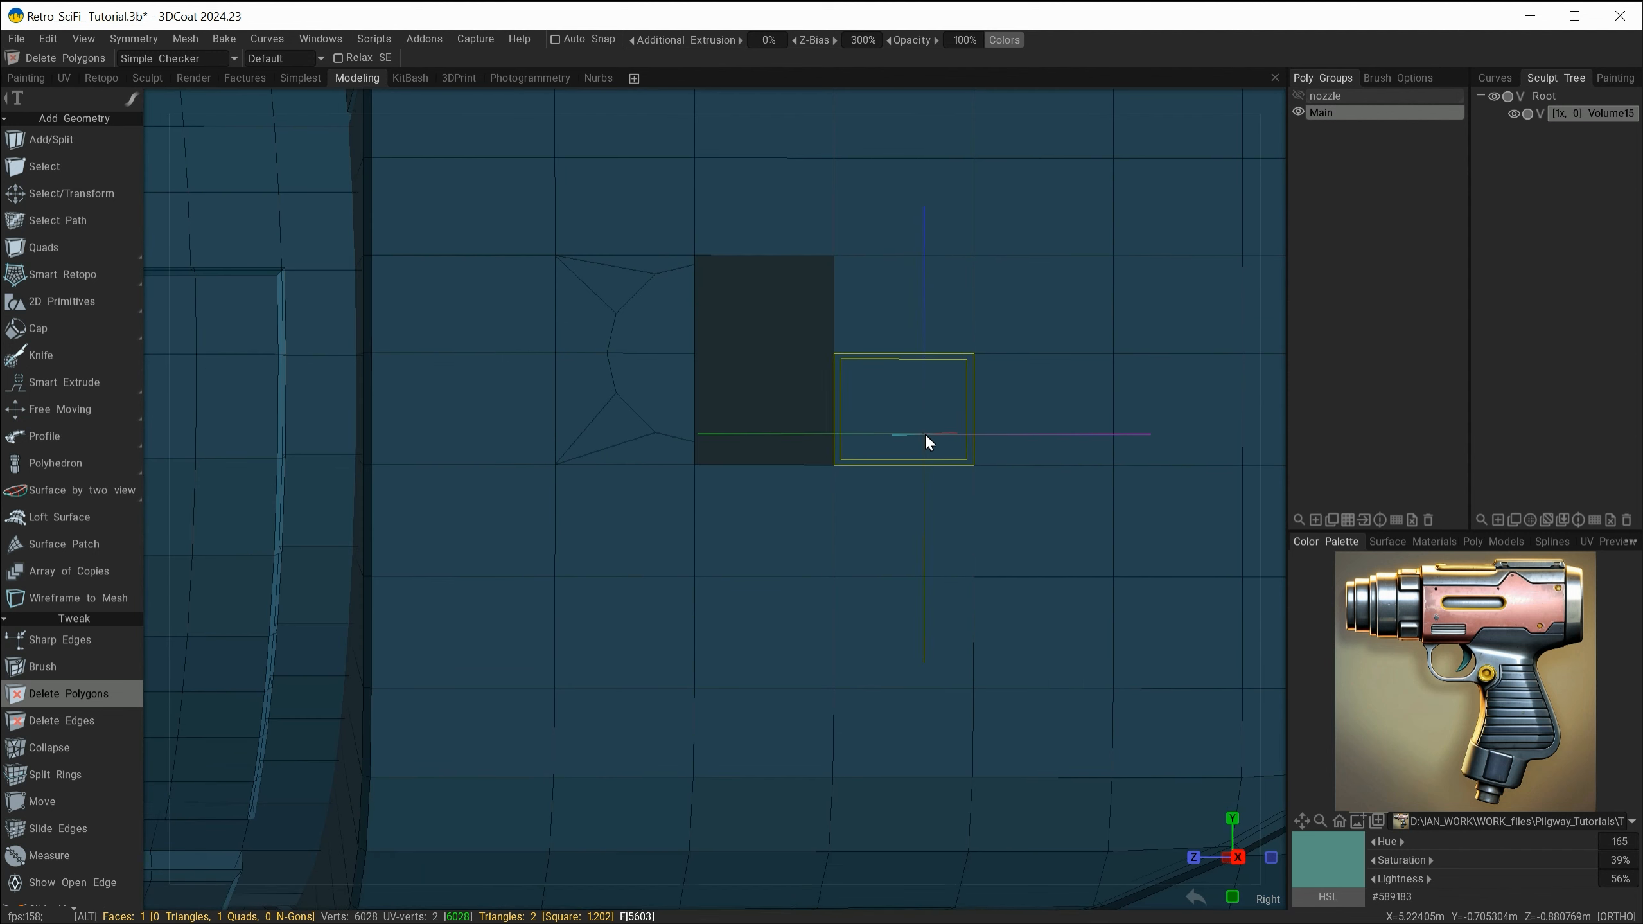
alt+right_drag(801, 515, 879, 604)
alt+middle_drag(879, 604, 810, 683)
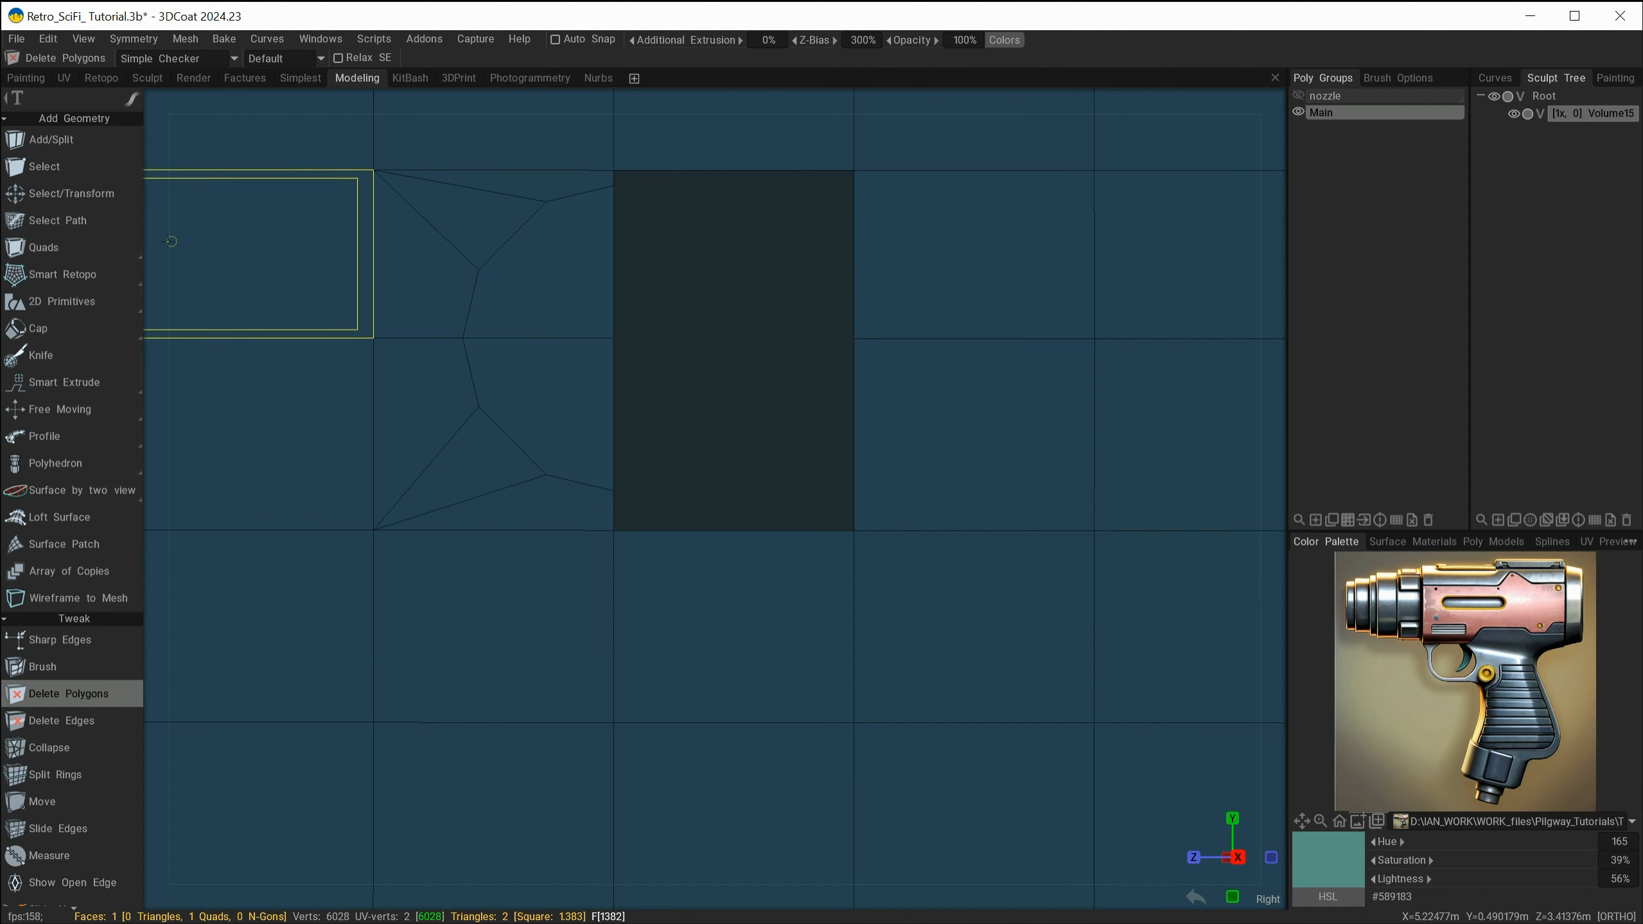
click(44, 166)
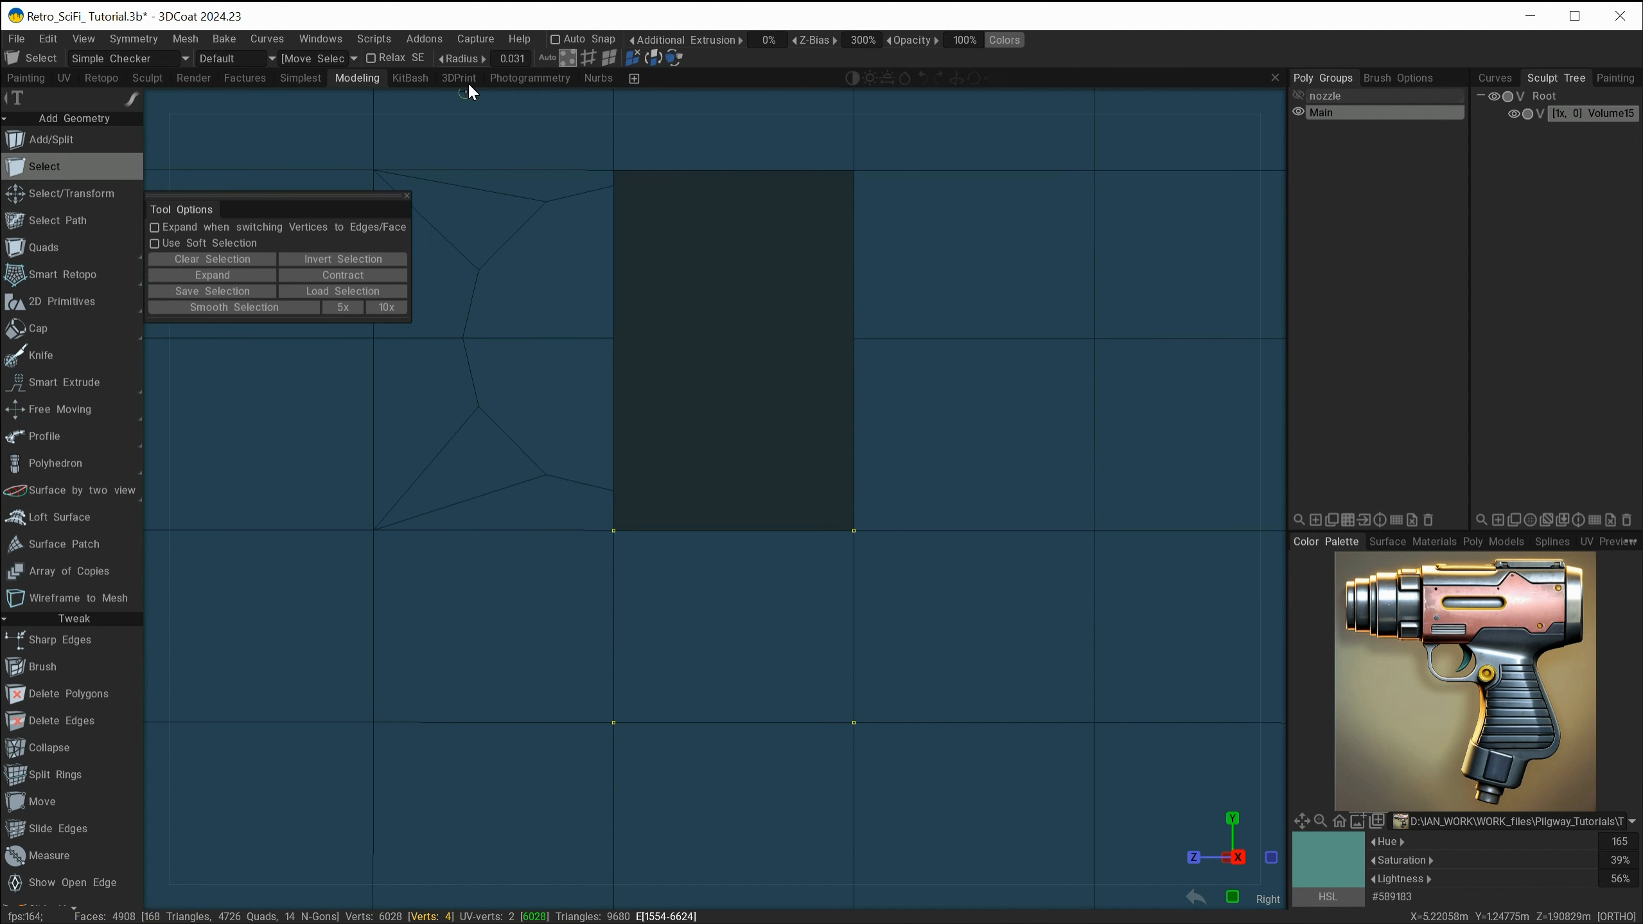
click(588, 58)
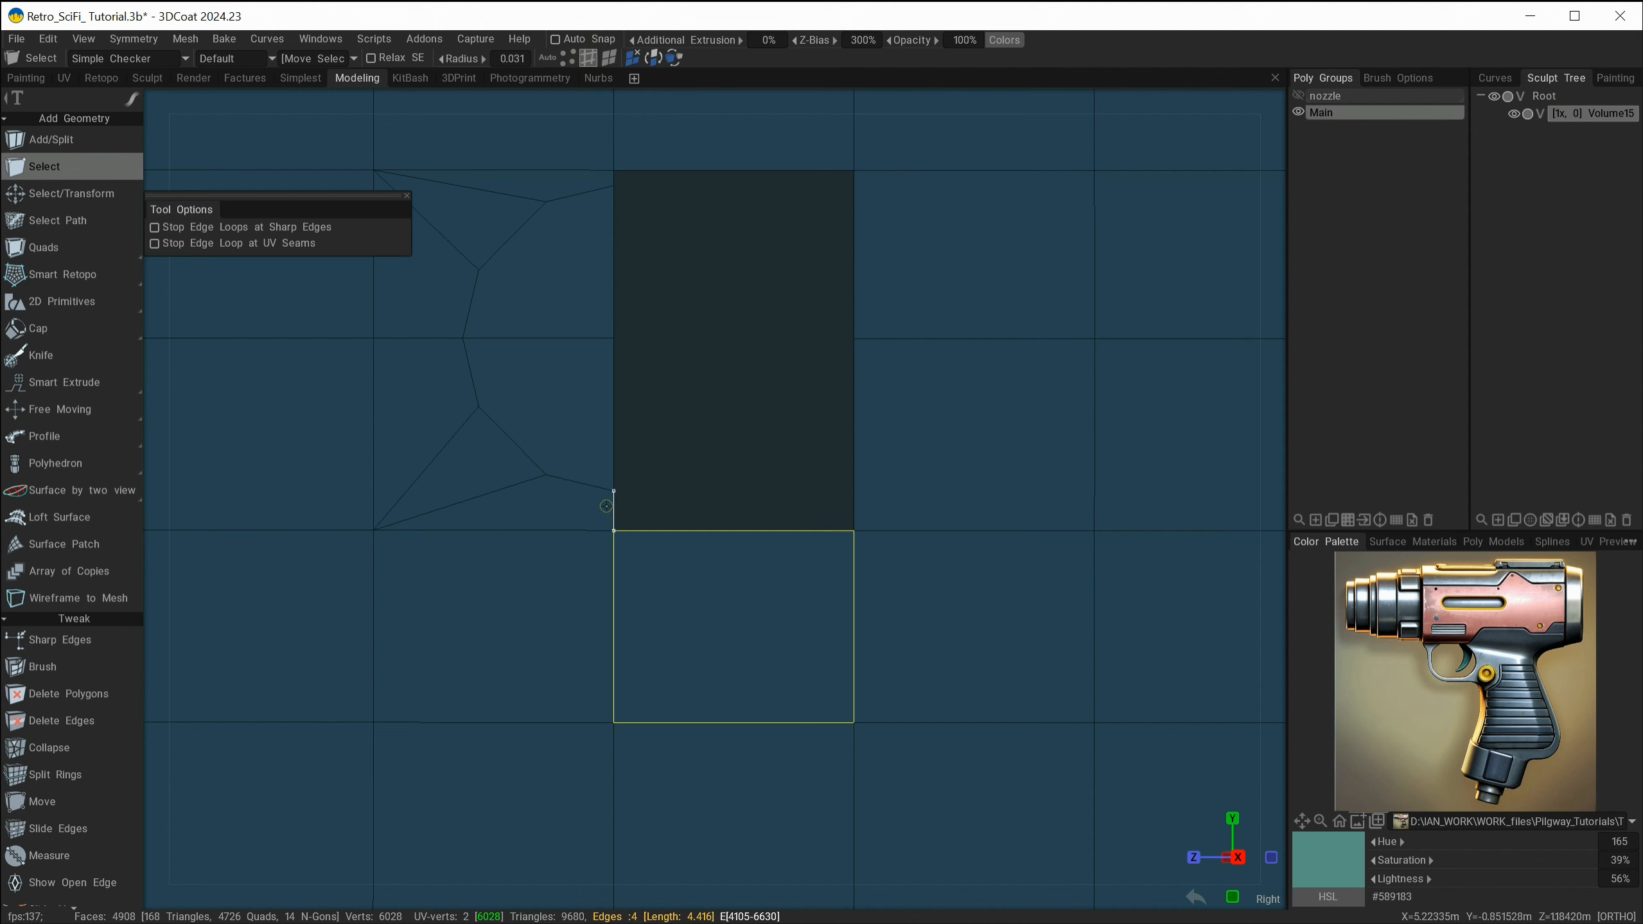
key(Escape)
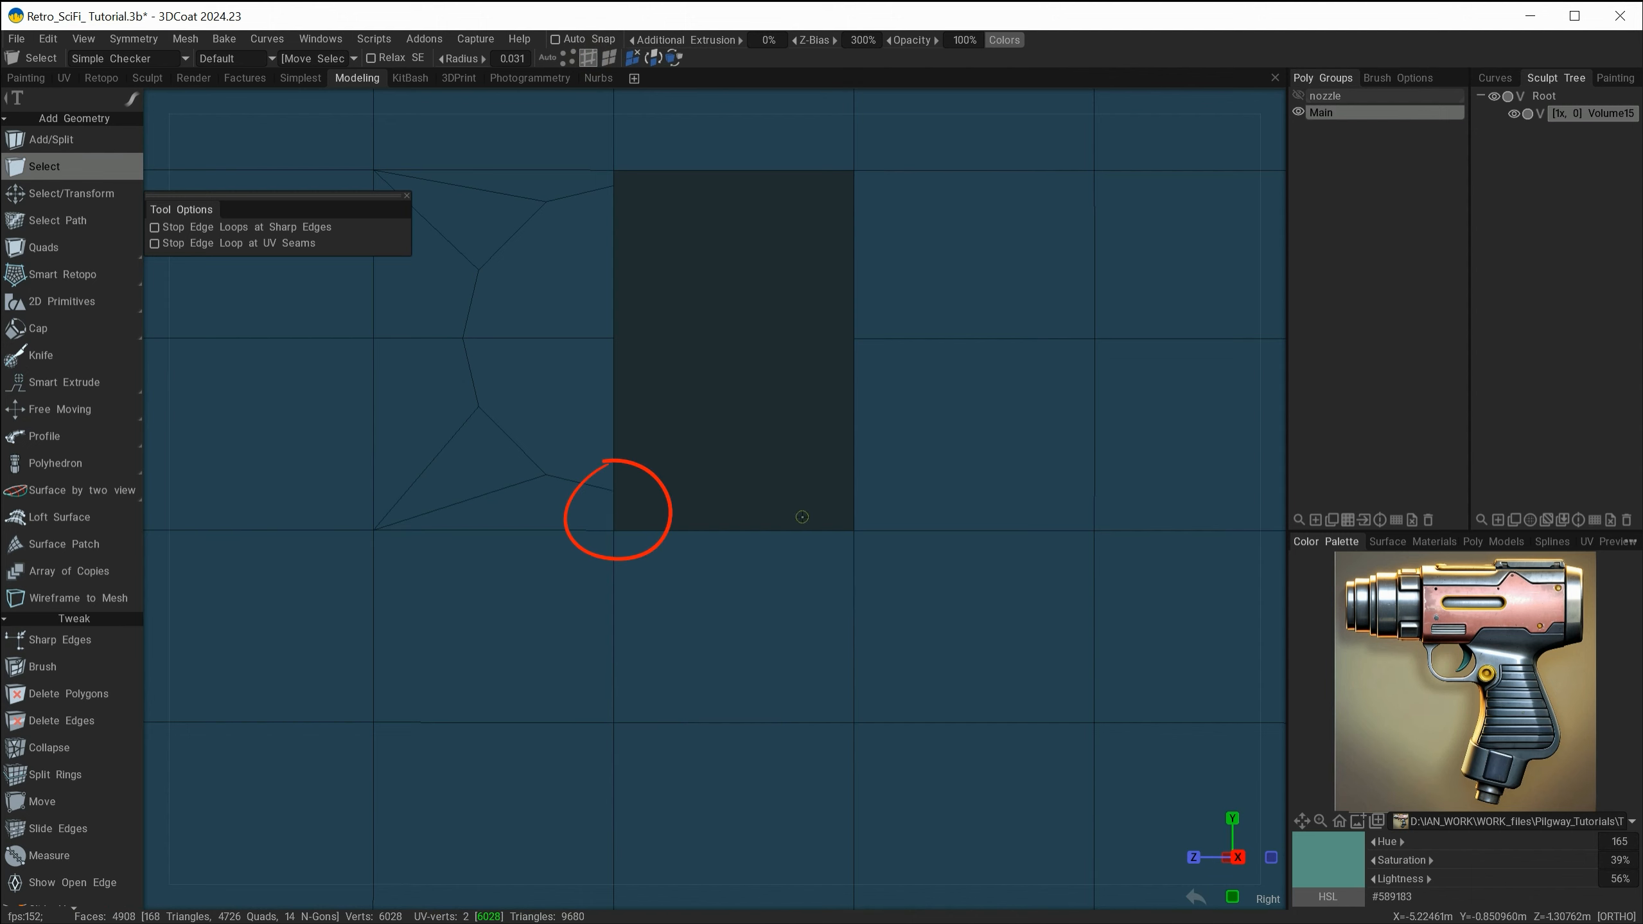
- Split the lower polygon row between the two gaps with Split Rings, level with the circles' lower vertices
scroll(712, 501, down, 3)
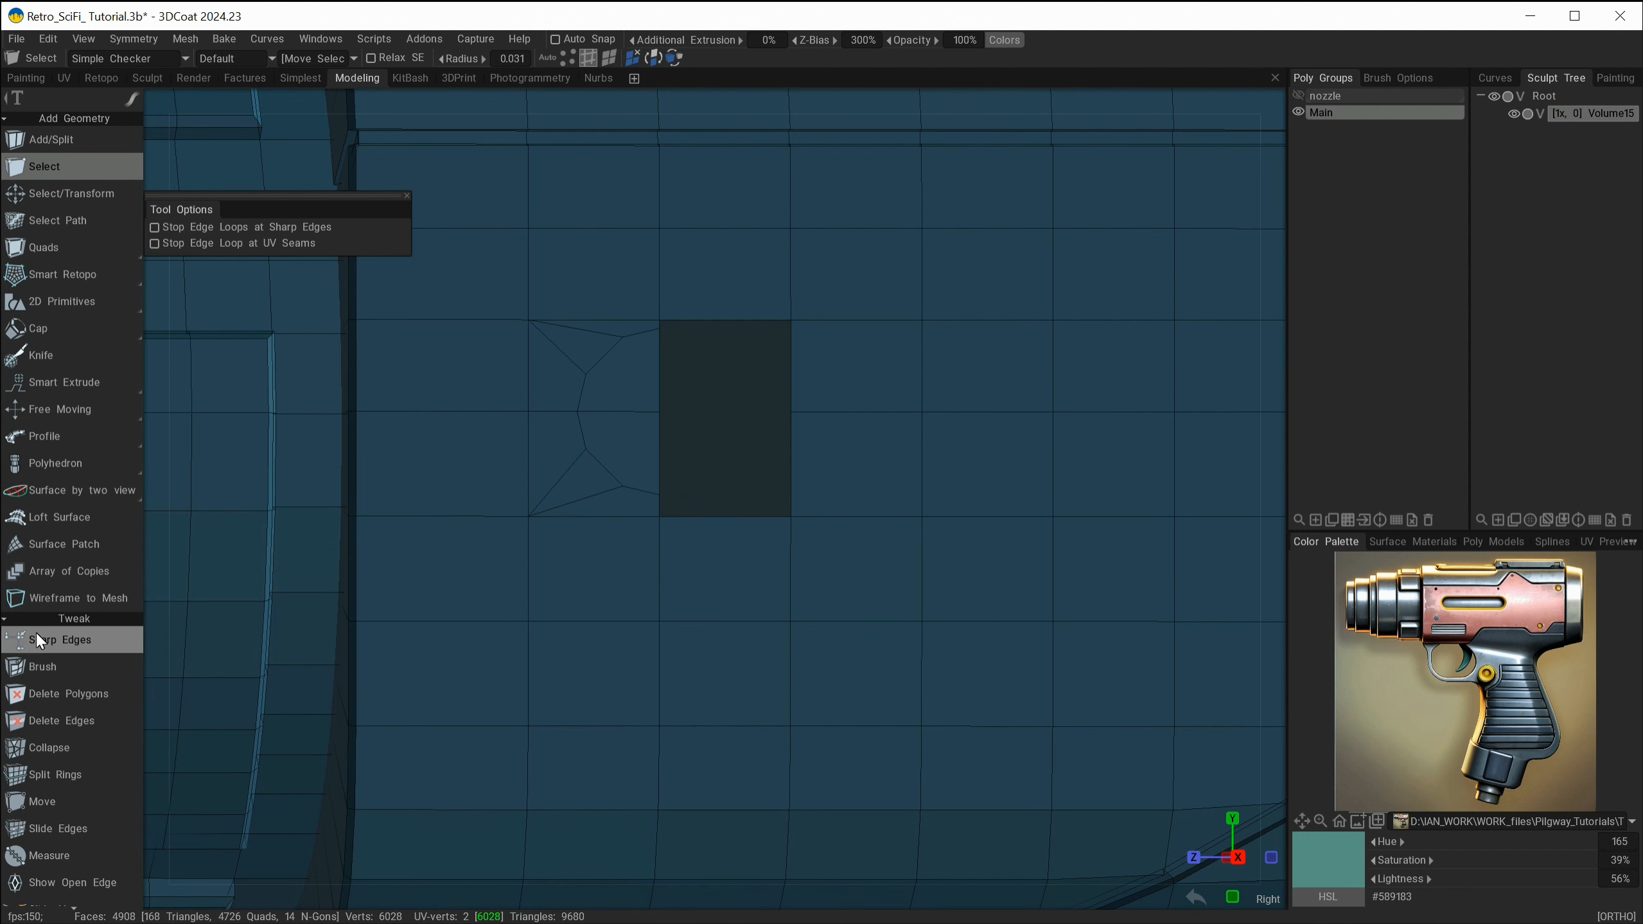
click(46, 775)
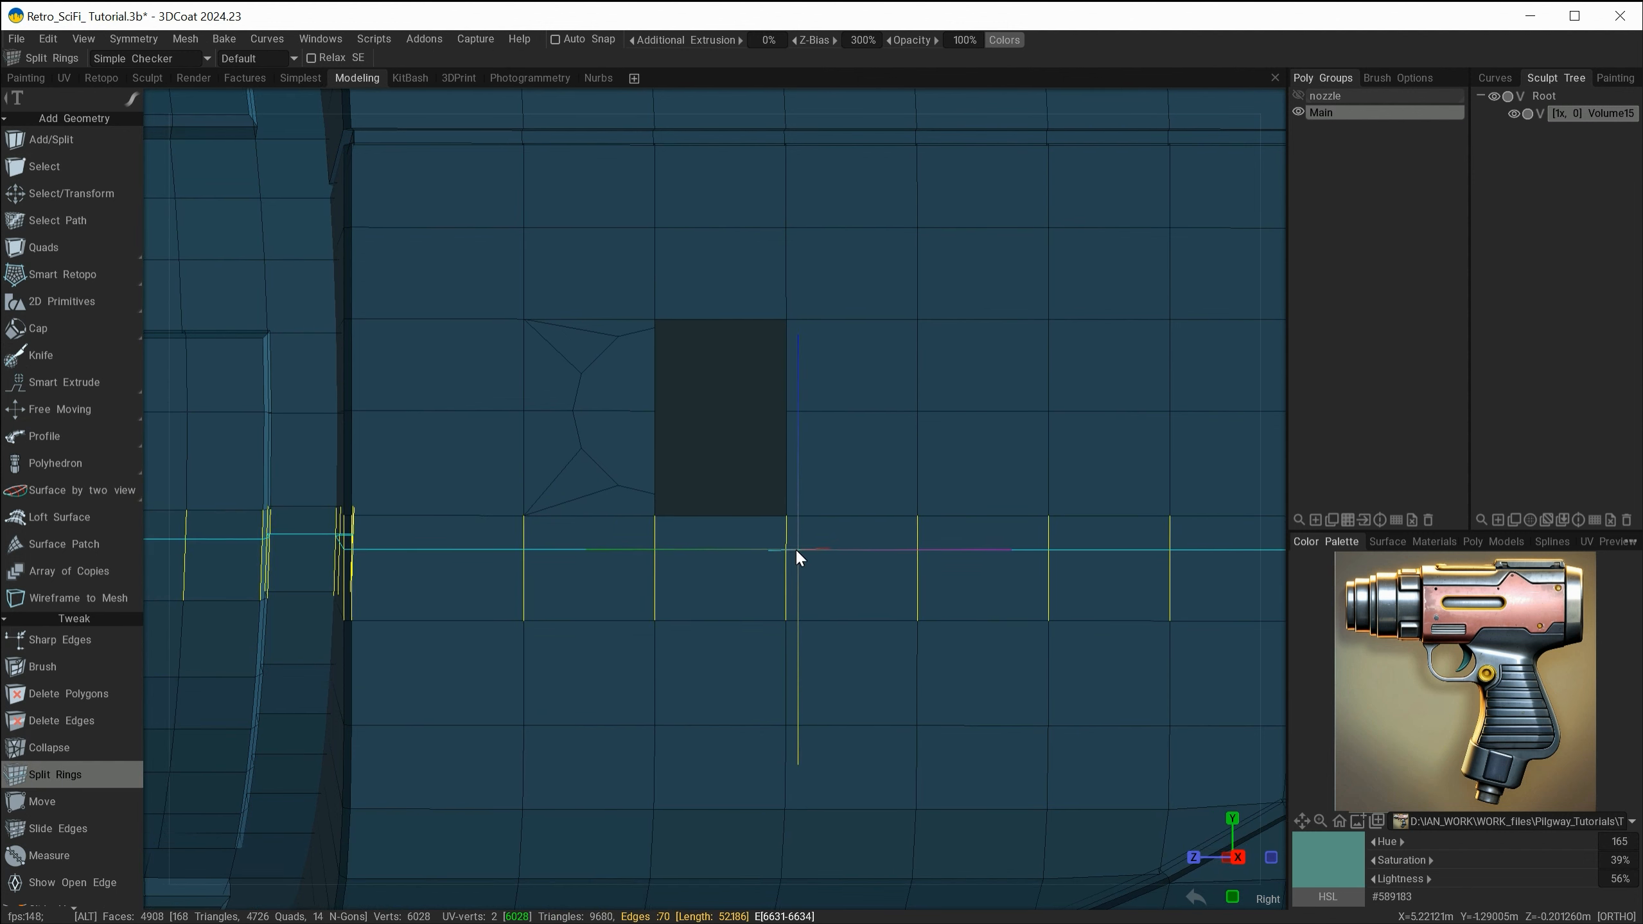
alt+middle_drag(797, 550, 426, 587)
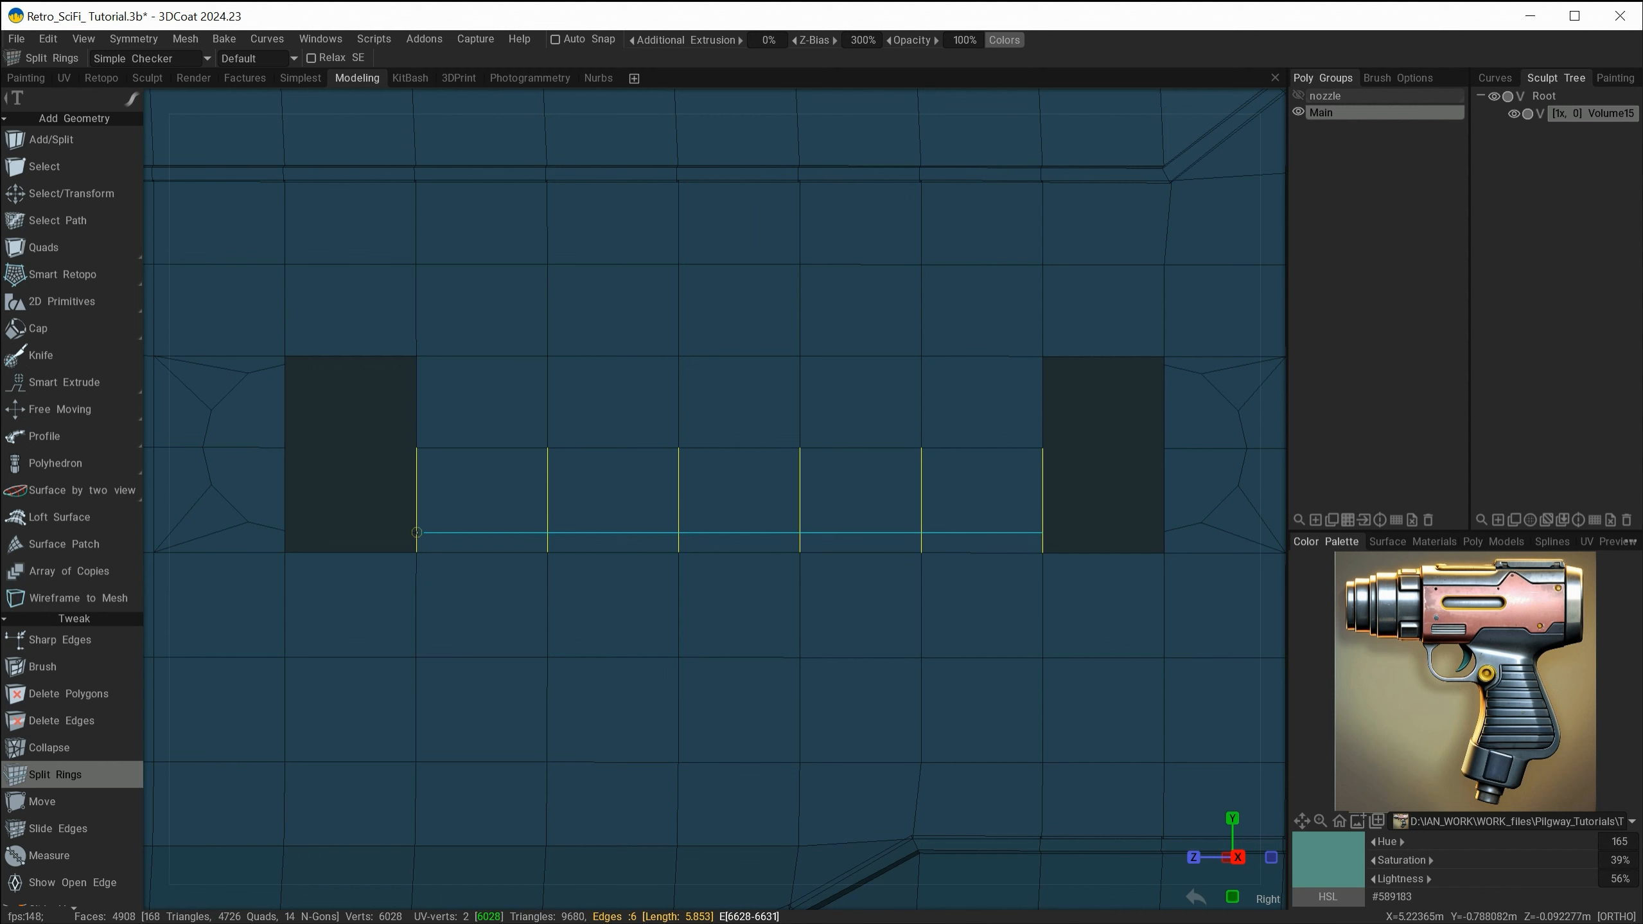
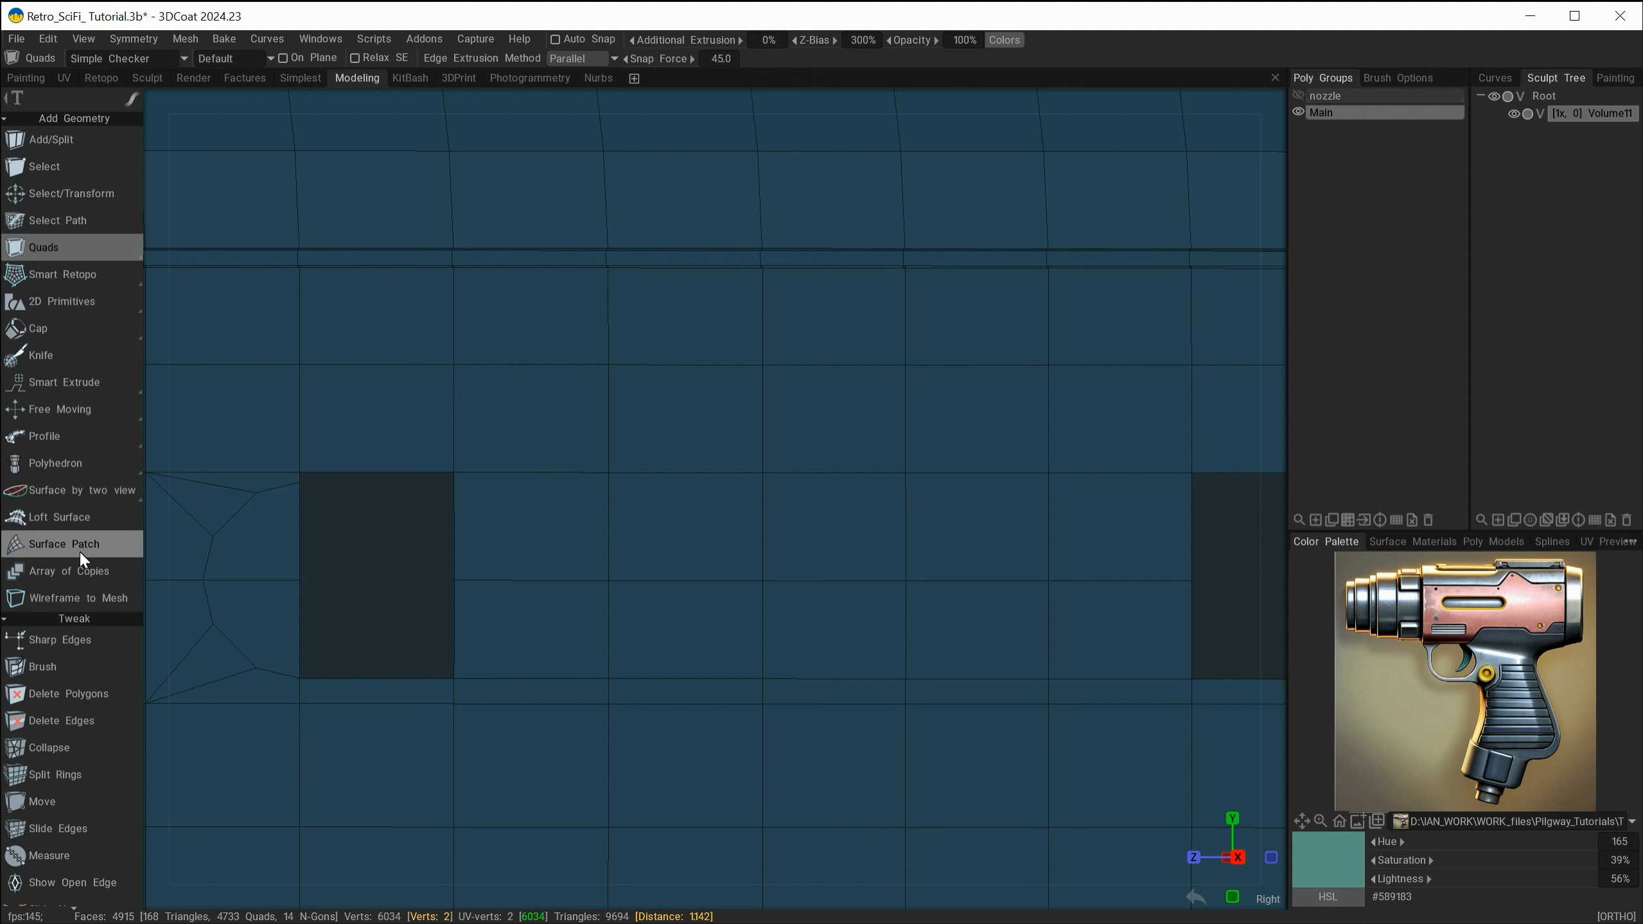
- Split the upper polygon row between the two gaps with Split Rings, level with the circles' upper vertices
scroll(77, 525, down, 2)
click(74, 651)
alt+right_drag(414, 501, 516, 551)
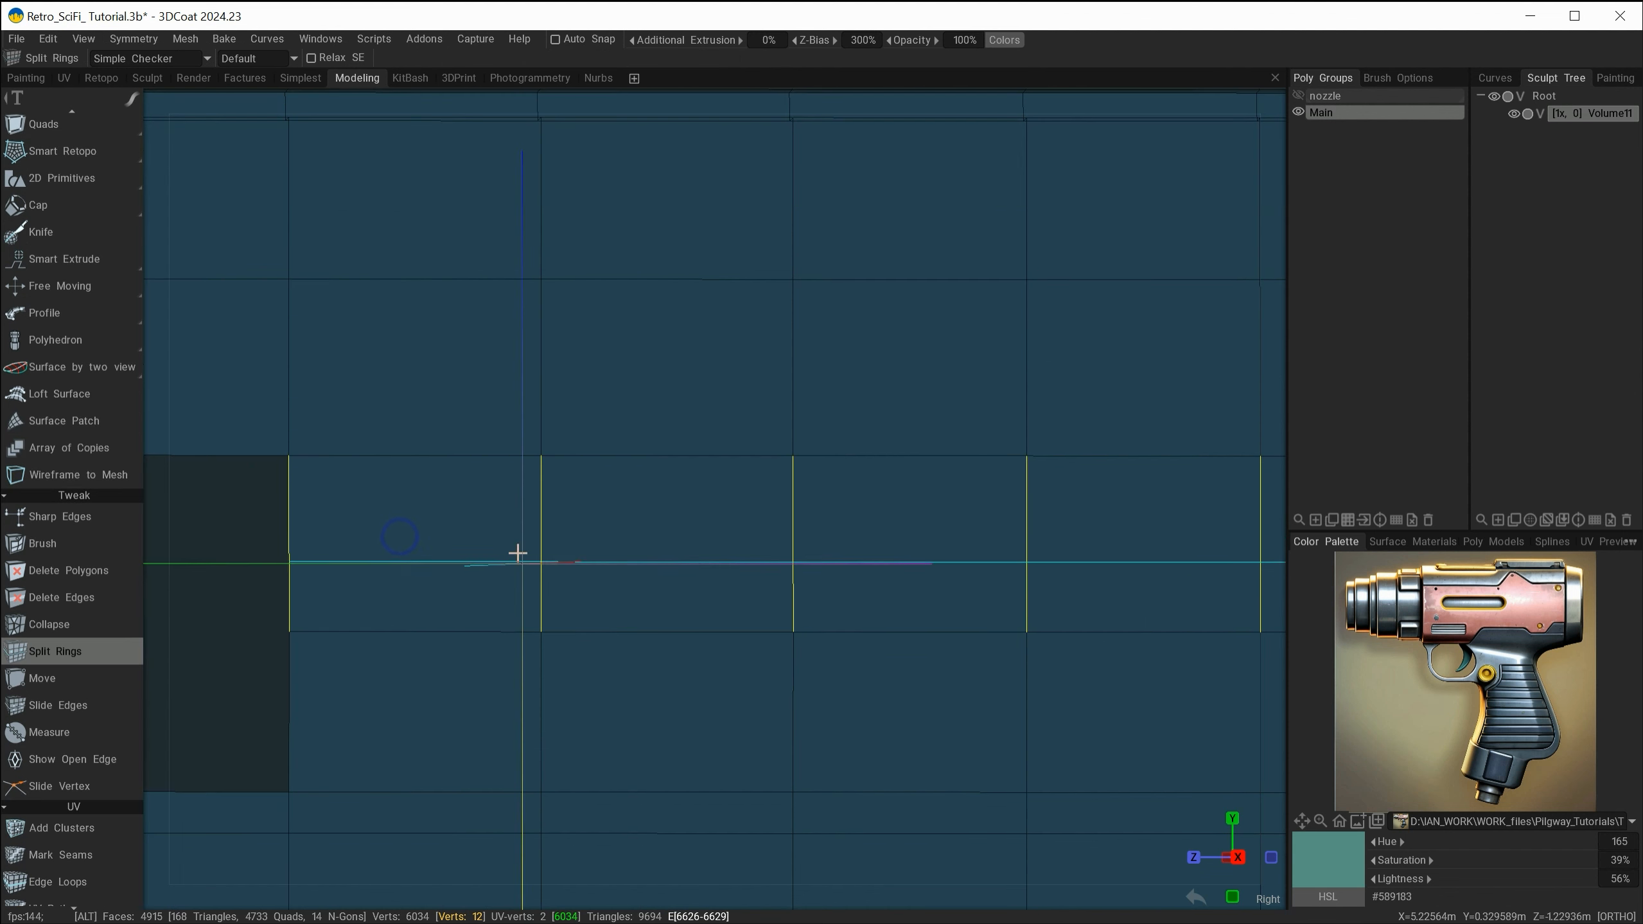
alt+middle_drag(516, 551, 1027, 547)
alt+right_drag(632, 558, 804, 645)
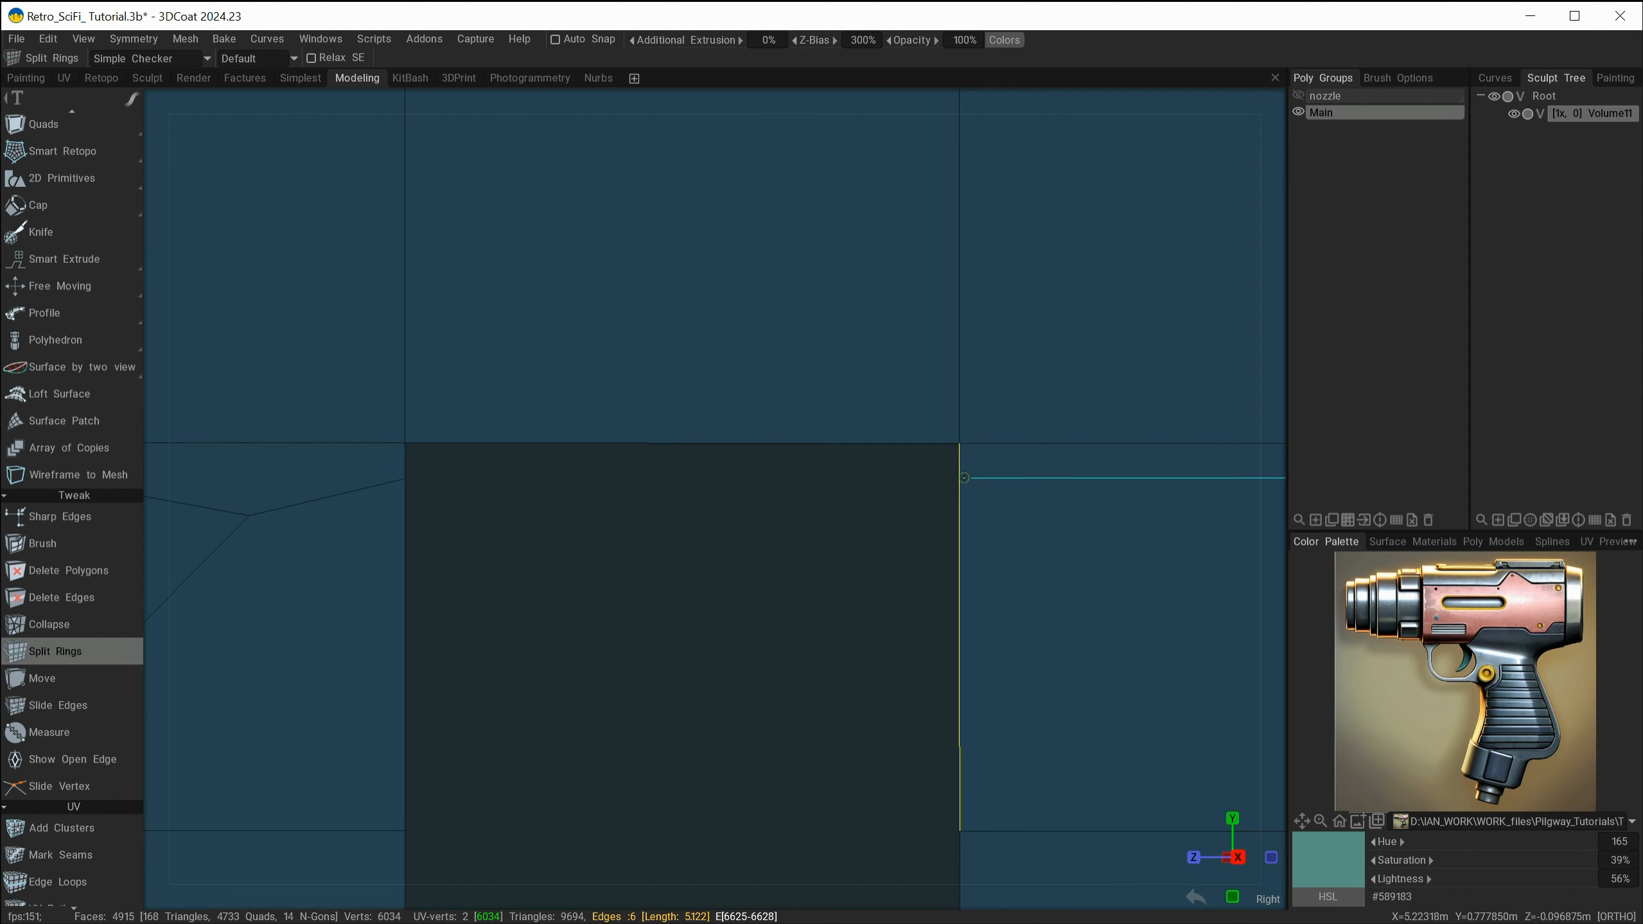
click(961, 474)
alt+right_drag(1088, 621, 485, 544)
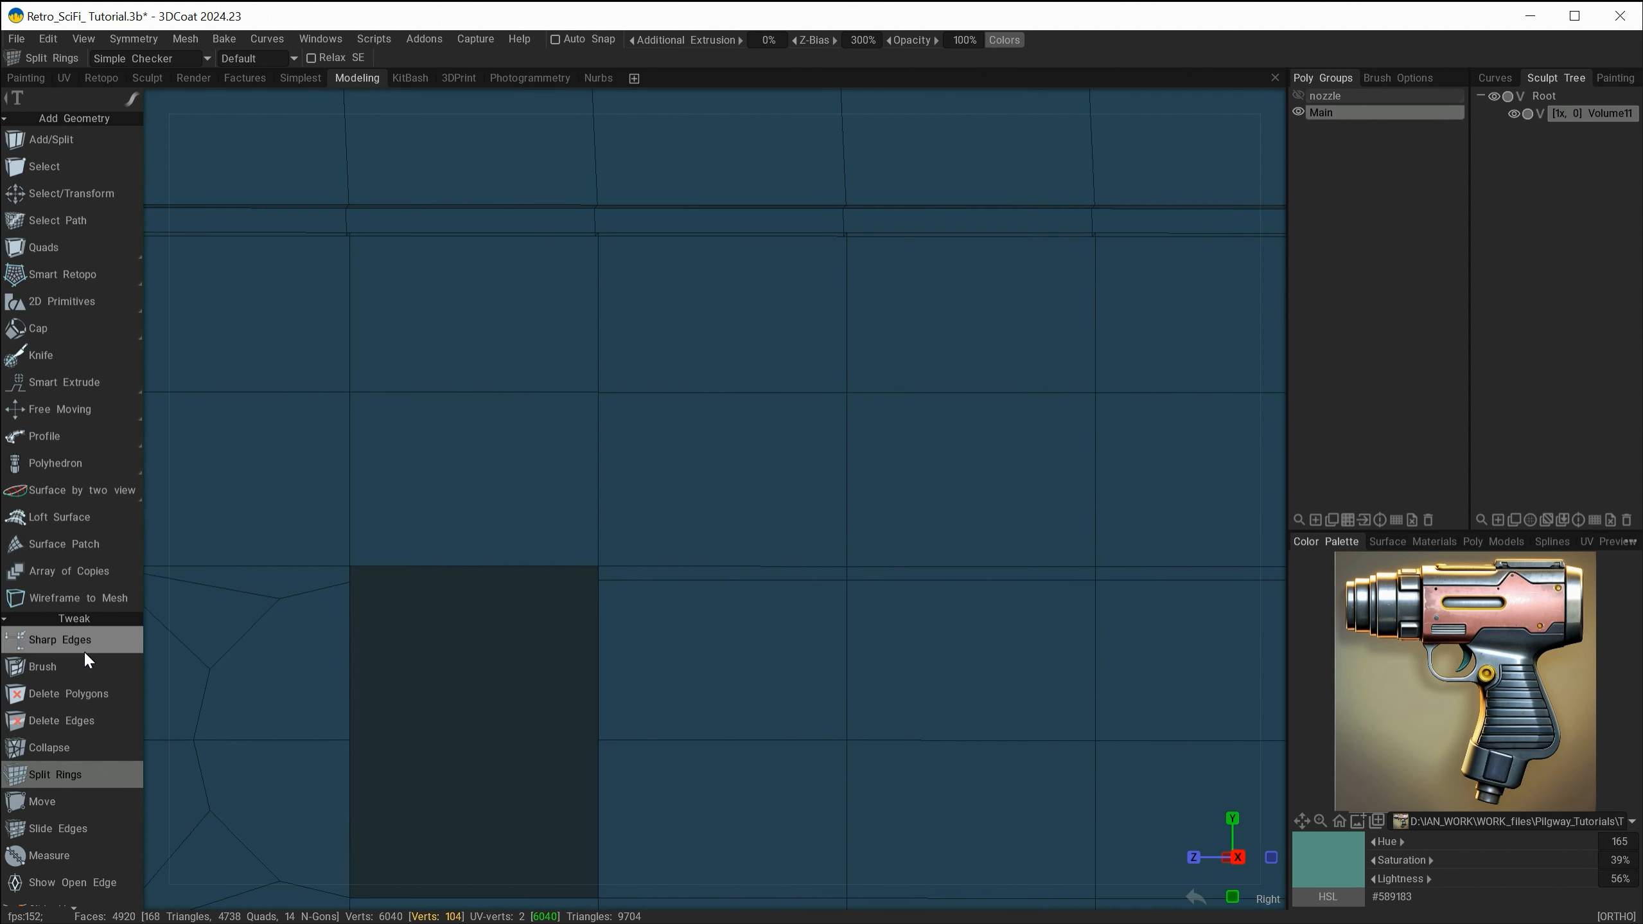
- Fill the narrow strip along the upper edge of both gaps with Quads polygons, joining the upper split line to the circles' upper vertices
click(39, 252)
click(381, 597)
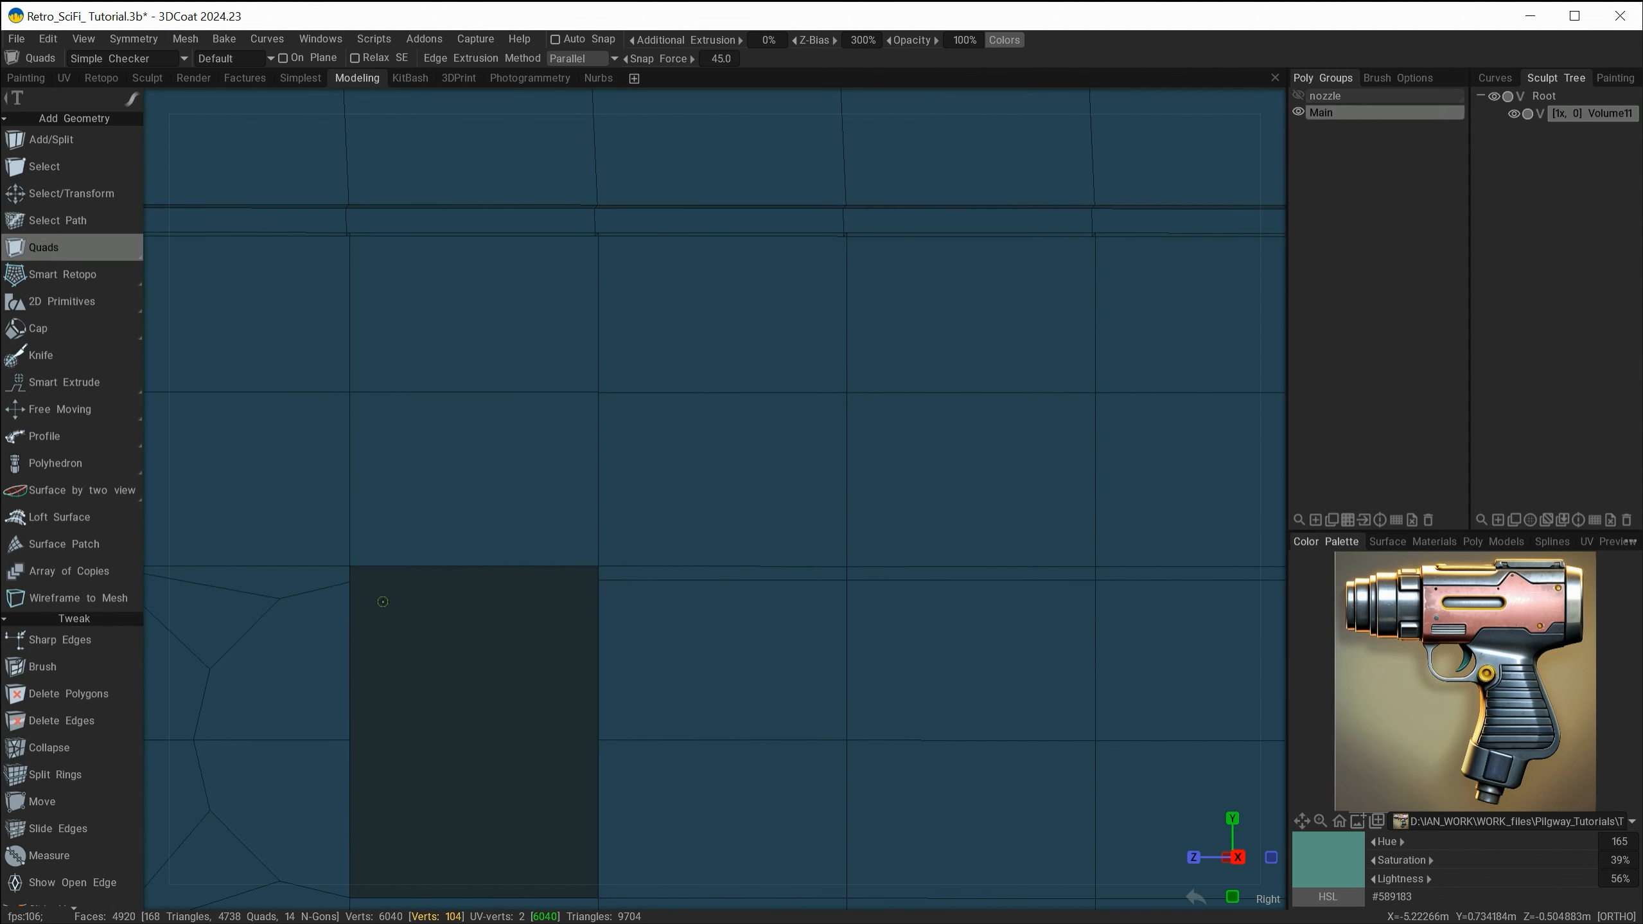
alt+right_drag(902, 670, 865, 568)
alt+middle_drag(957, 569, 659, 587)
alt+right_drag(676, 590, 956, 673)
click(915, 647)
alt+middle_drag(1066, 662, 640, 646)
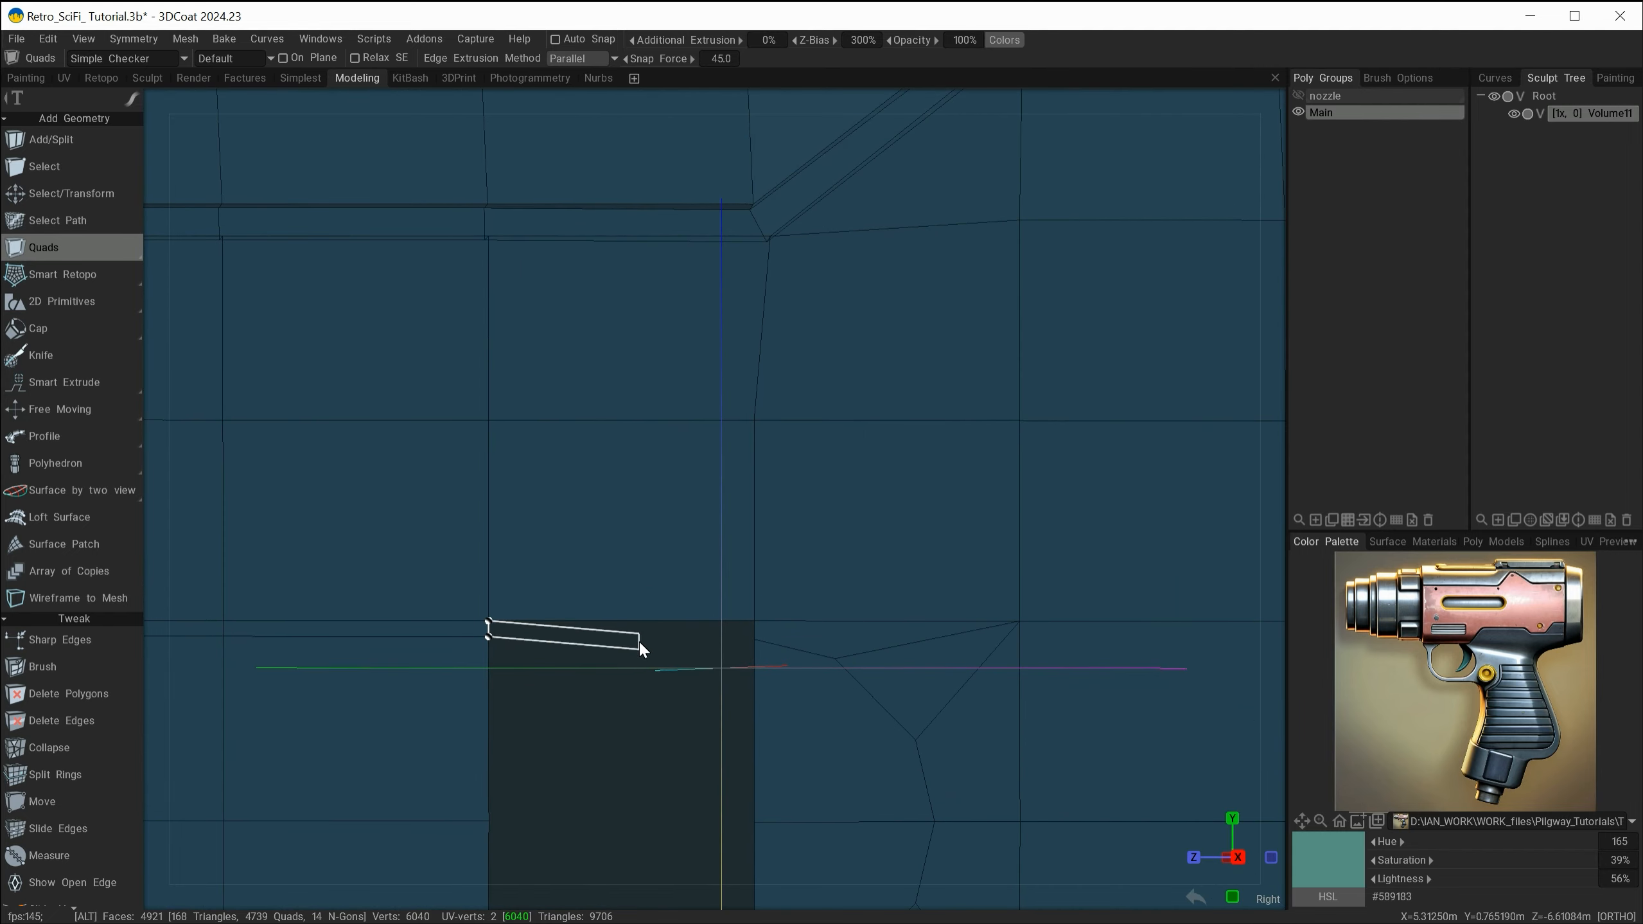
alt+right_drag(683, 668, 844, 728)
alt+middle_drag(820, 616, 791, 454)
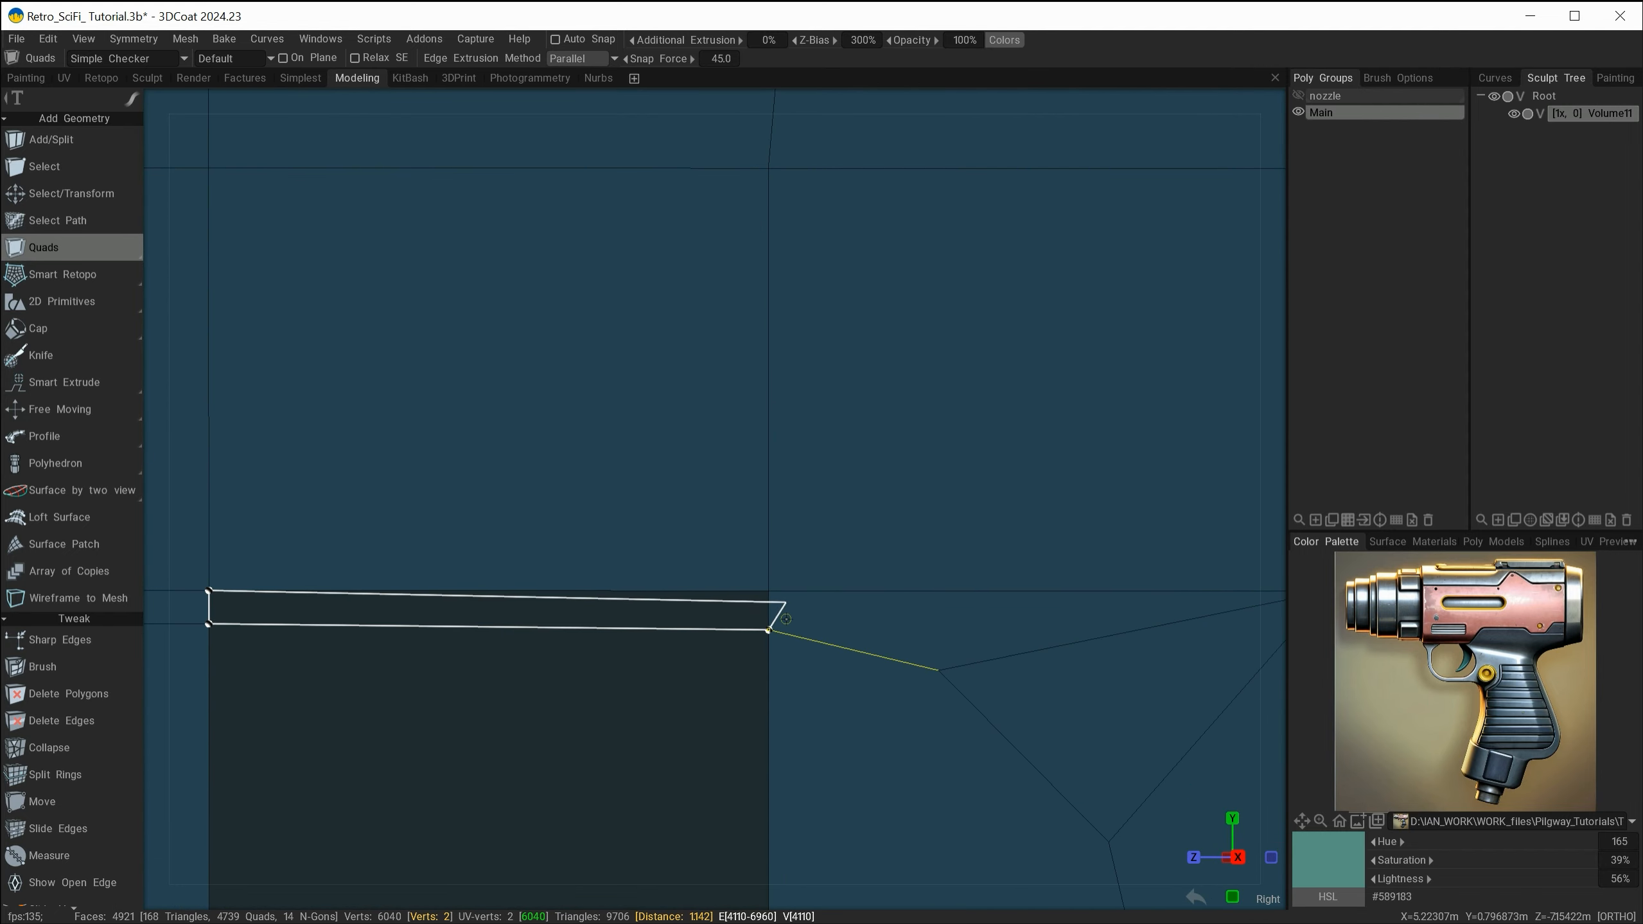
click(781, 611)
alt+right_drag(781, 611, 731, 511)
alt+middle_drag(194, 549, 425, 543)
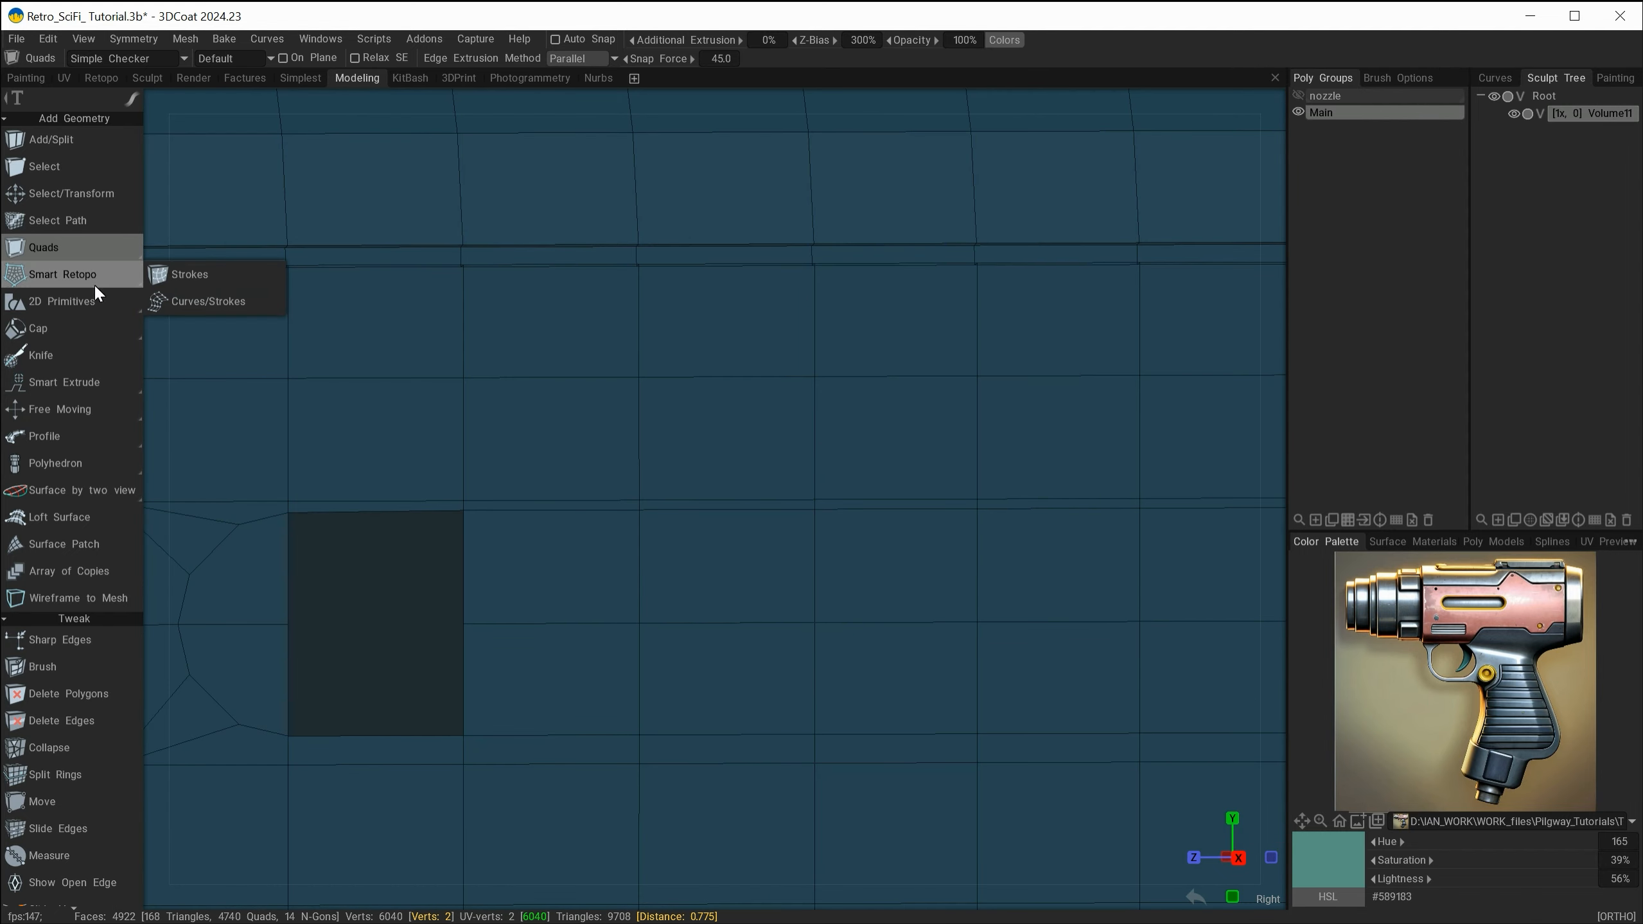
- Fill the lower half of both the front and rear gaps using Add/Split
click(84, 132)
drag(288, 623, 464, 624)
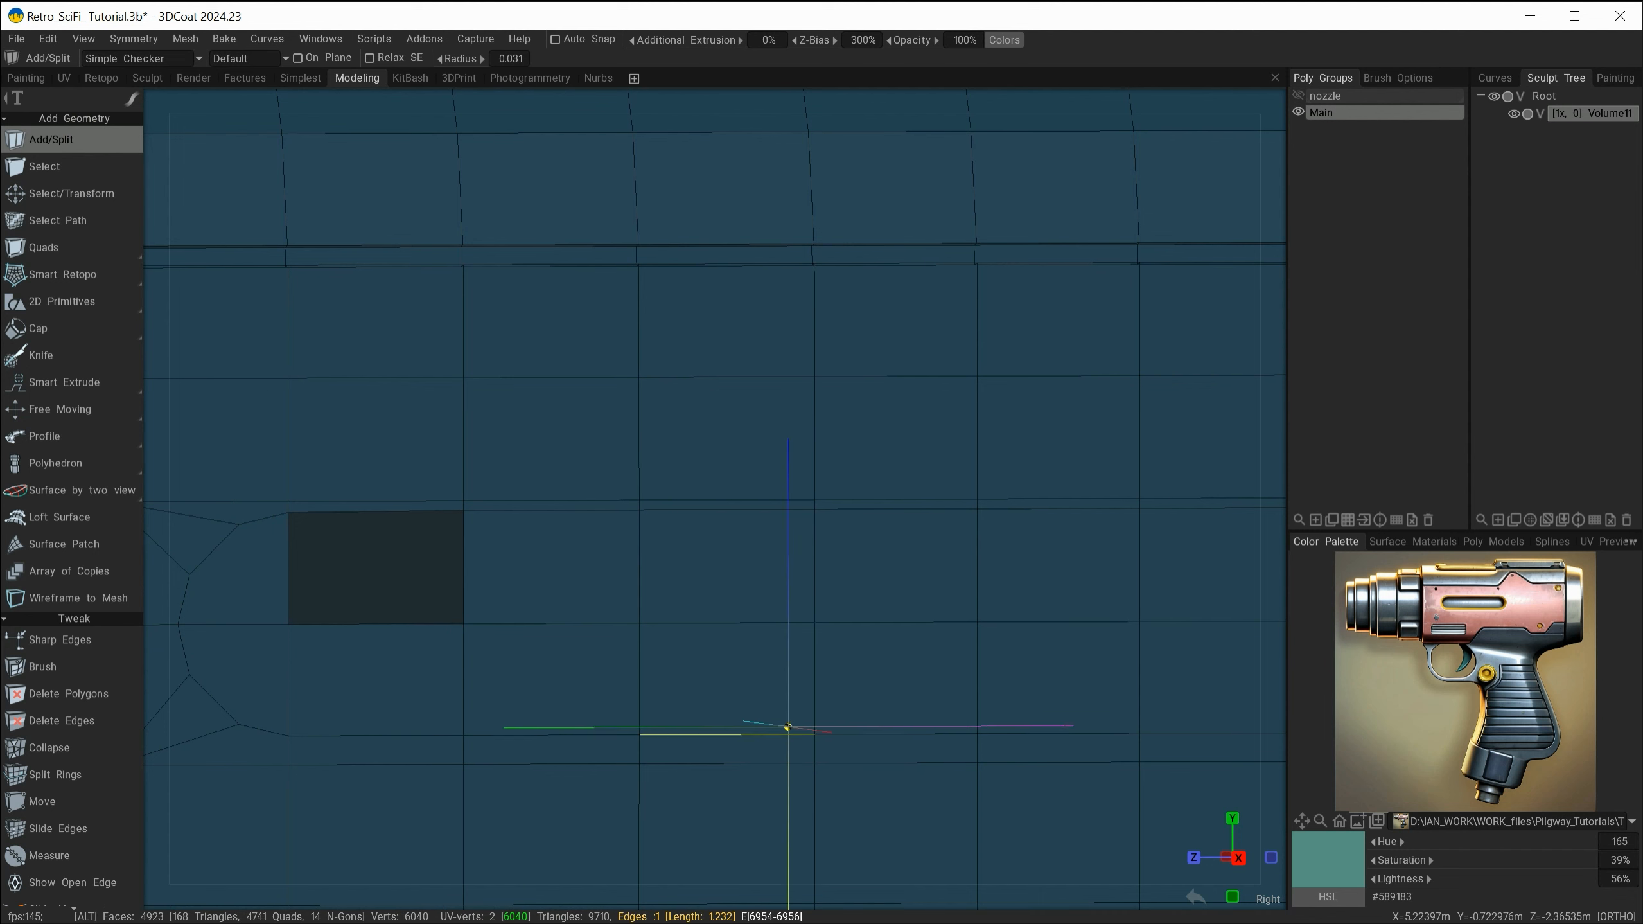
alt+middle_drag(785, 729, 550, 672)
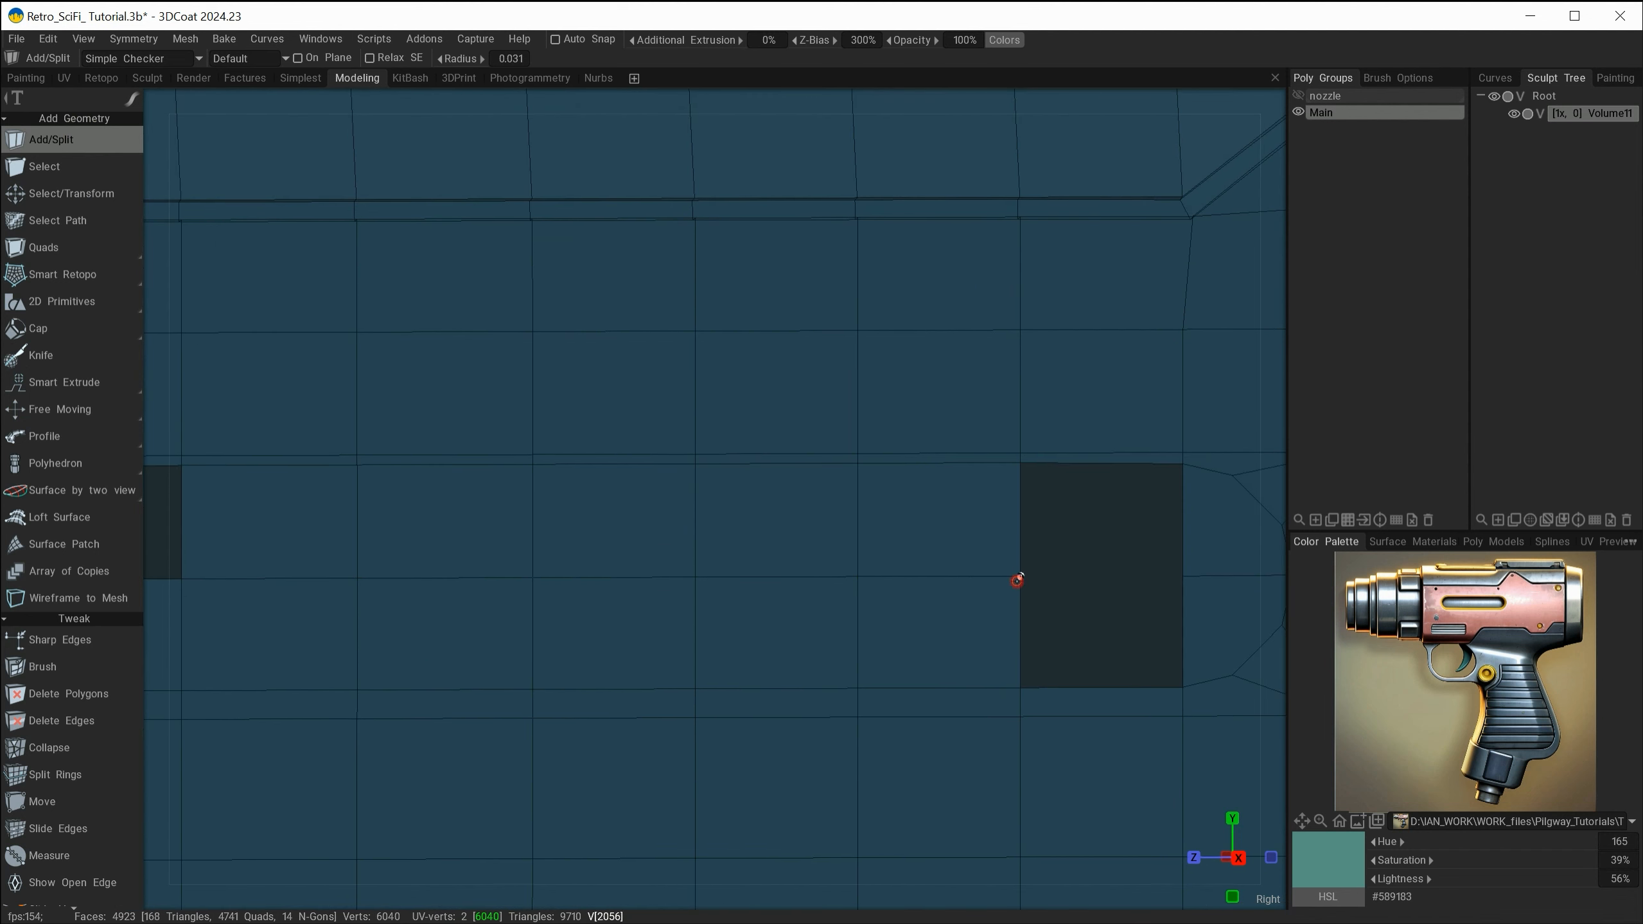
click(1185, 576)
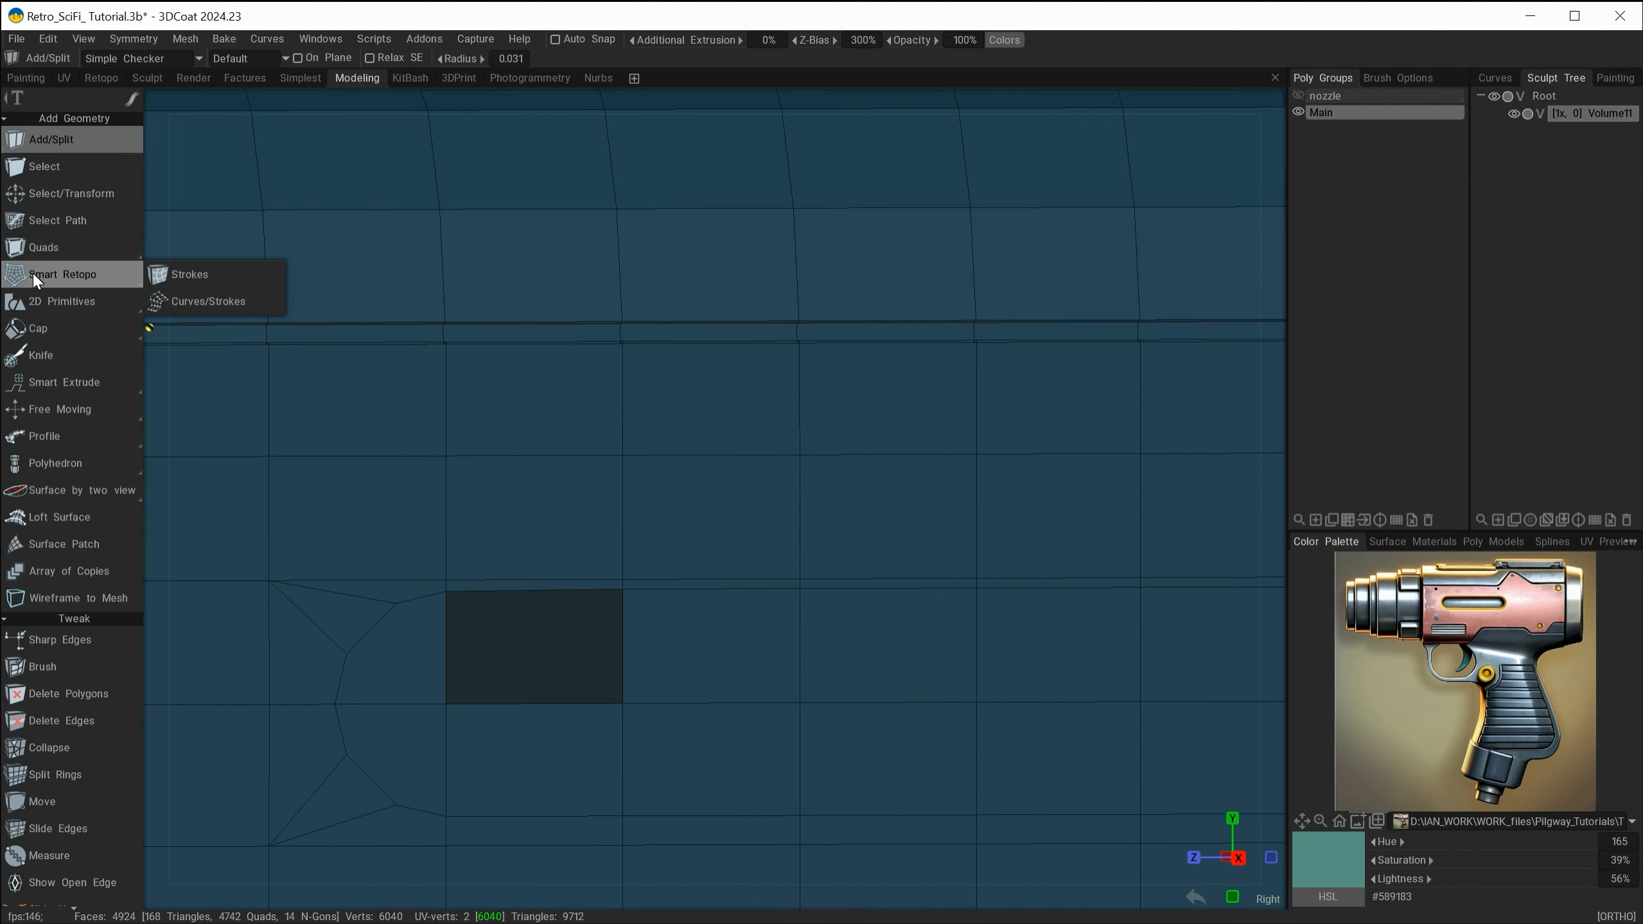
- Close the remaining upper half of the front and rear gaps with Quads polygons
click(27, 254)
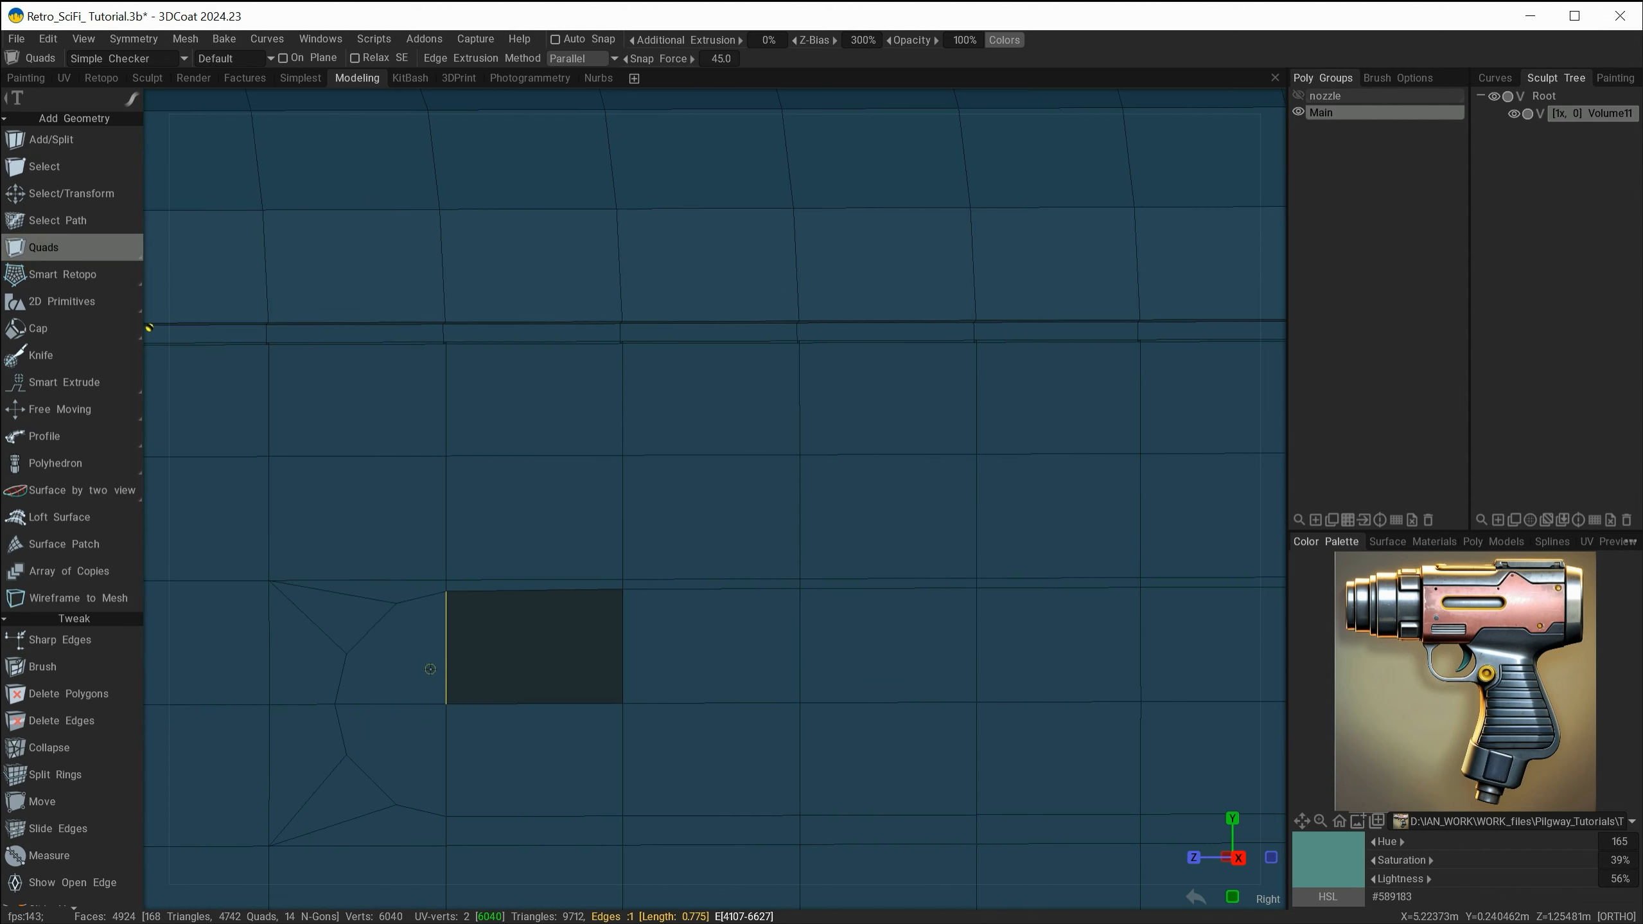
drag(431, 669, 627, 657)
alt+middle_drag(915, 698, 856, 628)
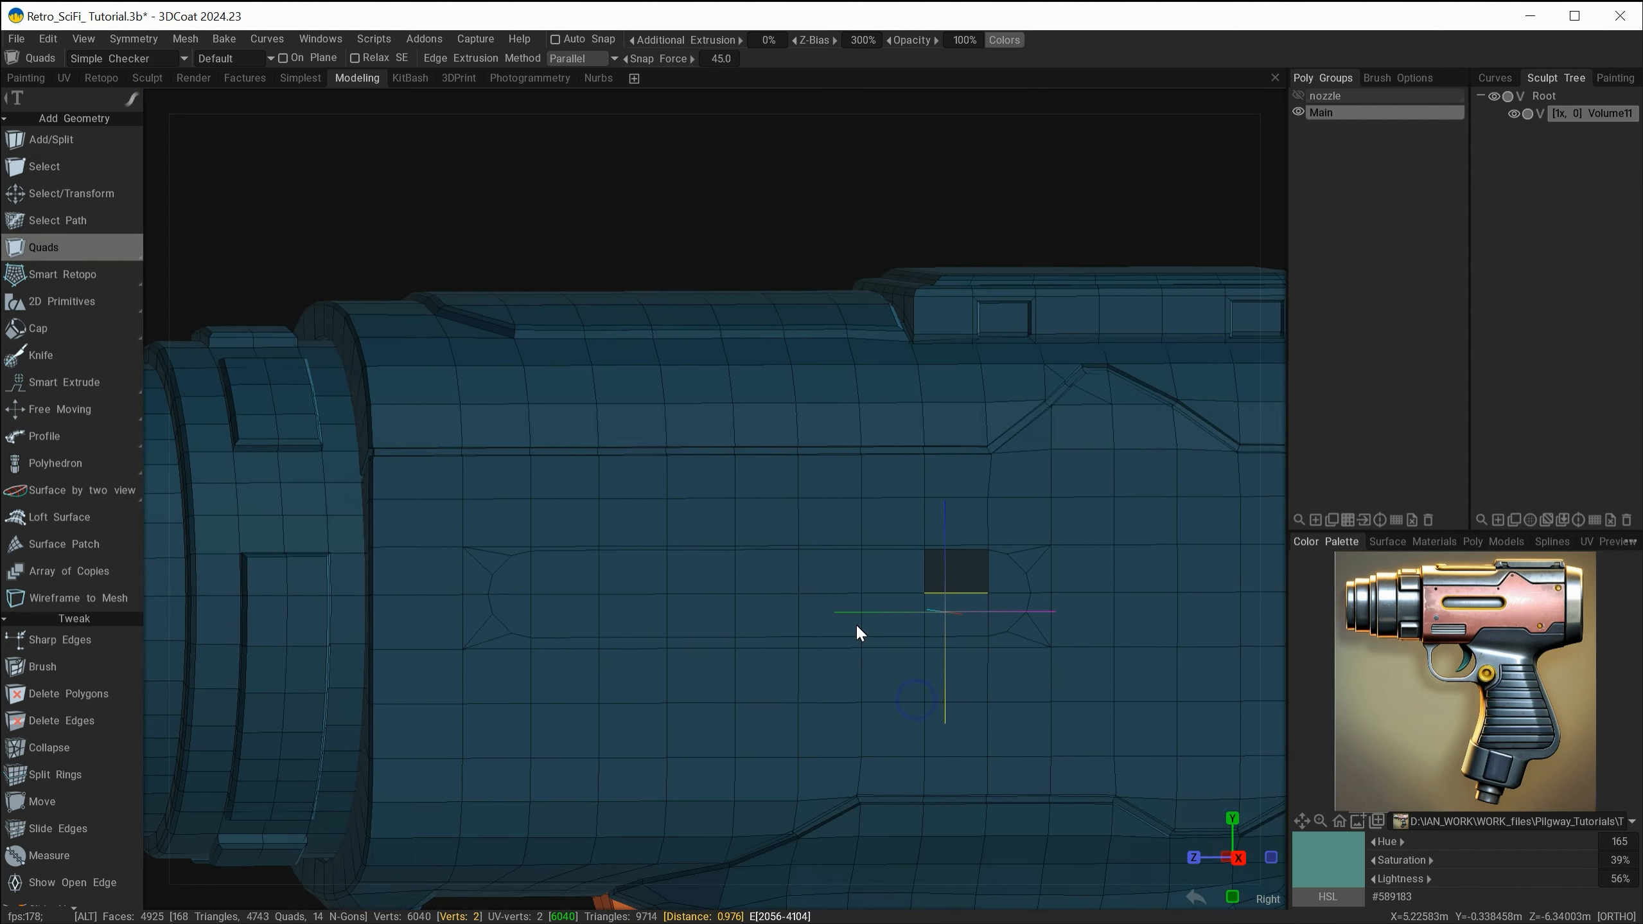
alt+right_drag(856, 625, 837, 744)
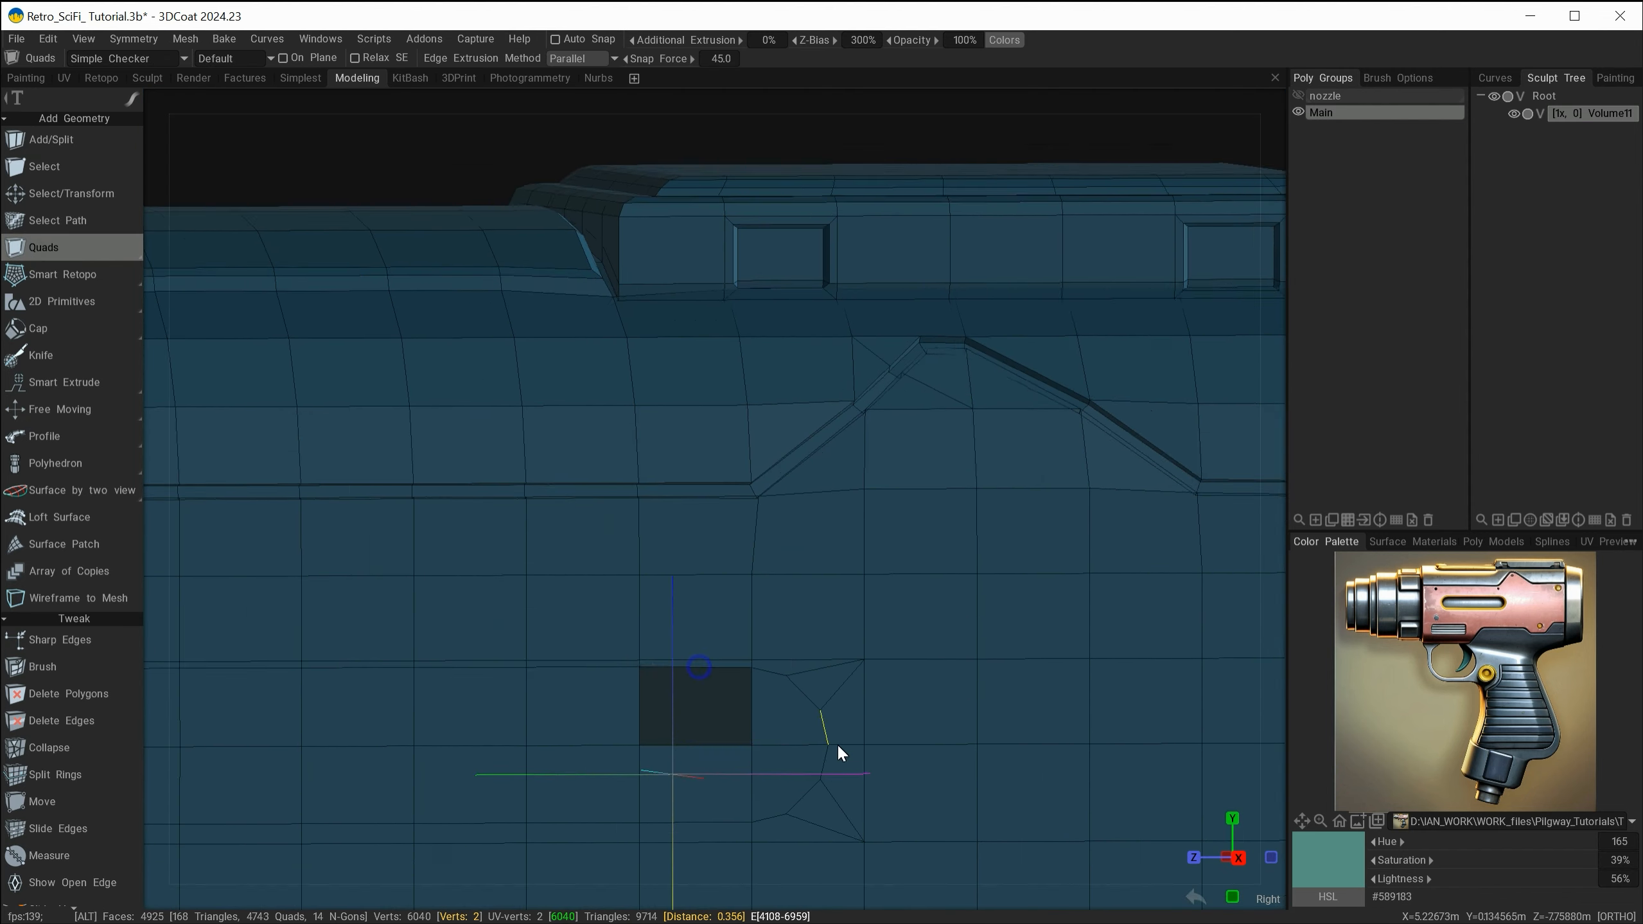
drag(640, 708, 755, 744)
mouse_move(756, 744)
alt+right_down()
mouse_move(569, 751)
mouse_move(724, 745)
alt+right_up()
mouse_move(723, 745)
alt+mouse_down()
mouse_move(801, 749)
mouse_move(622, 746)
mouse_move(744, 742)
alt+mouse_up()
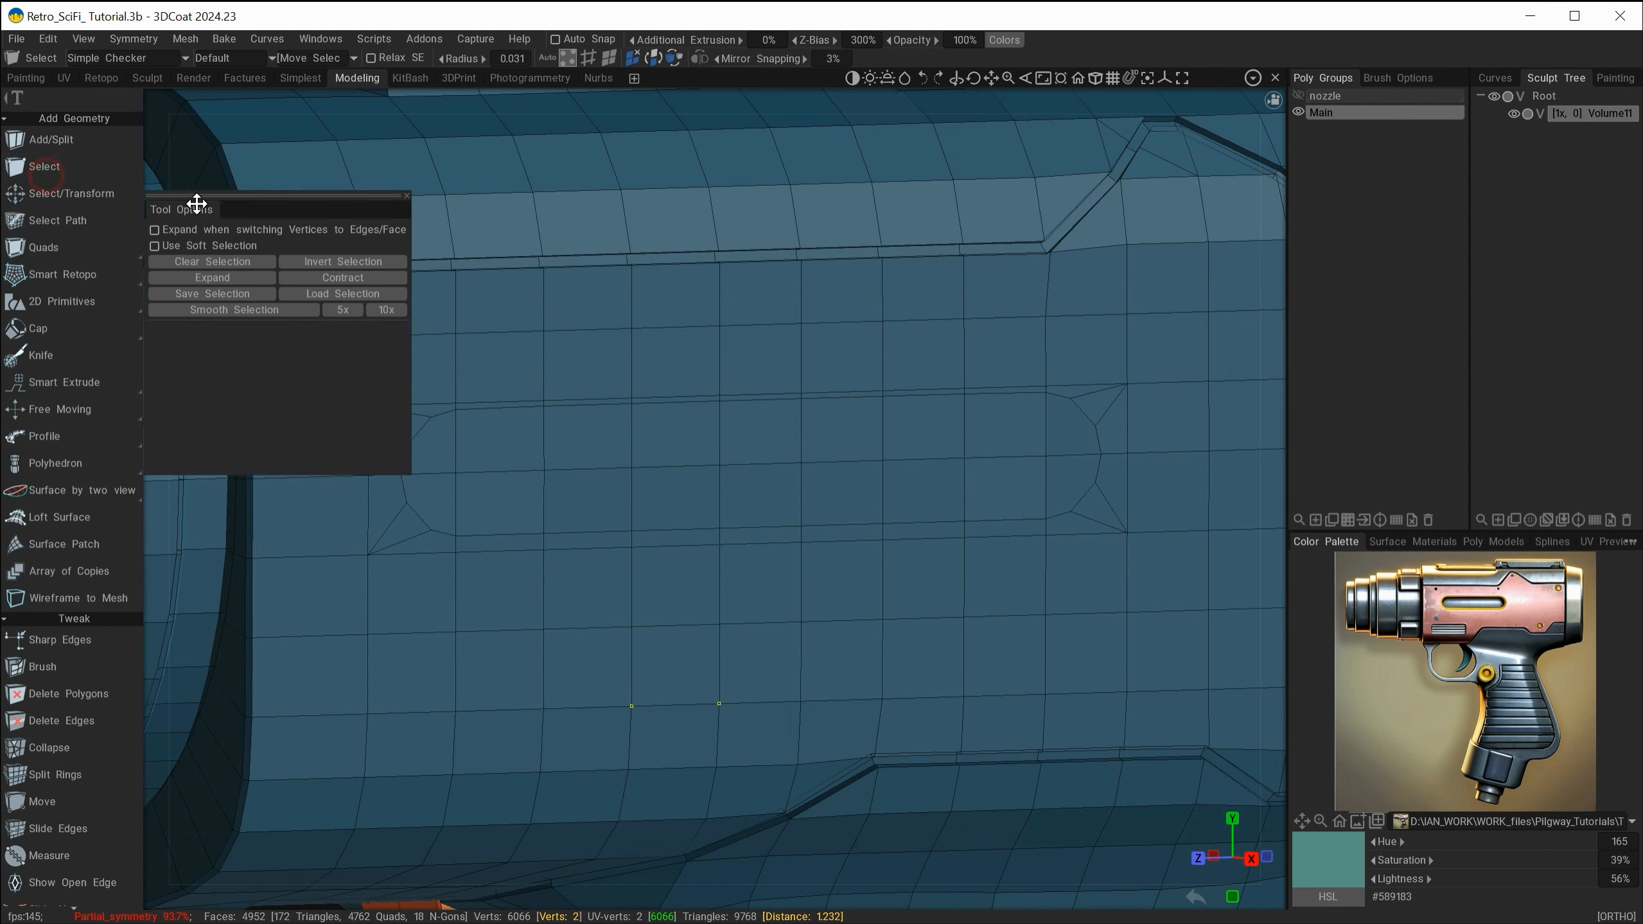
- Select all polygons inside the rounded slot outline in face mode, covering both rows and both rounded ends
click(609, 58)
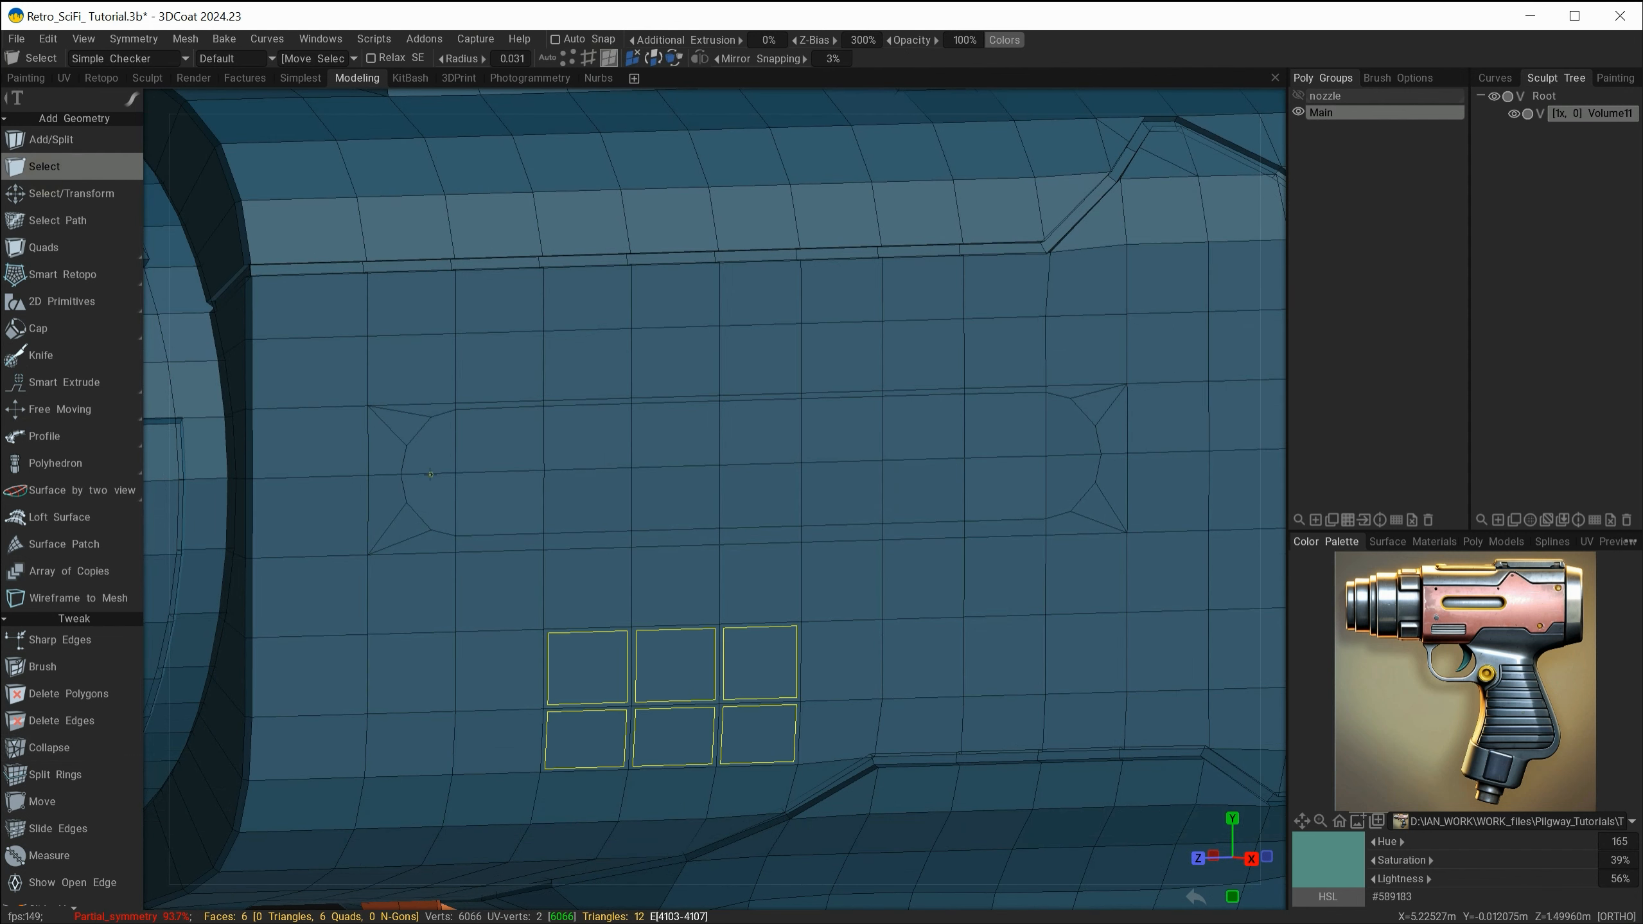
click(442, 461)
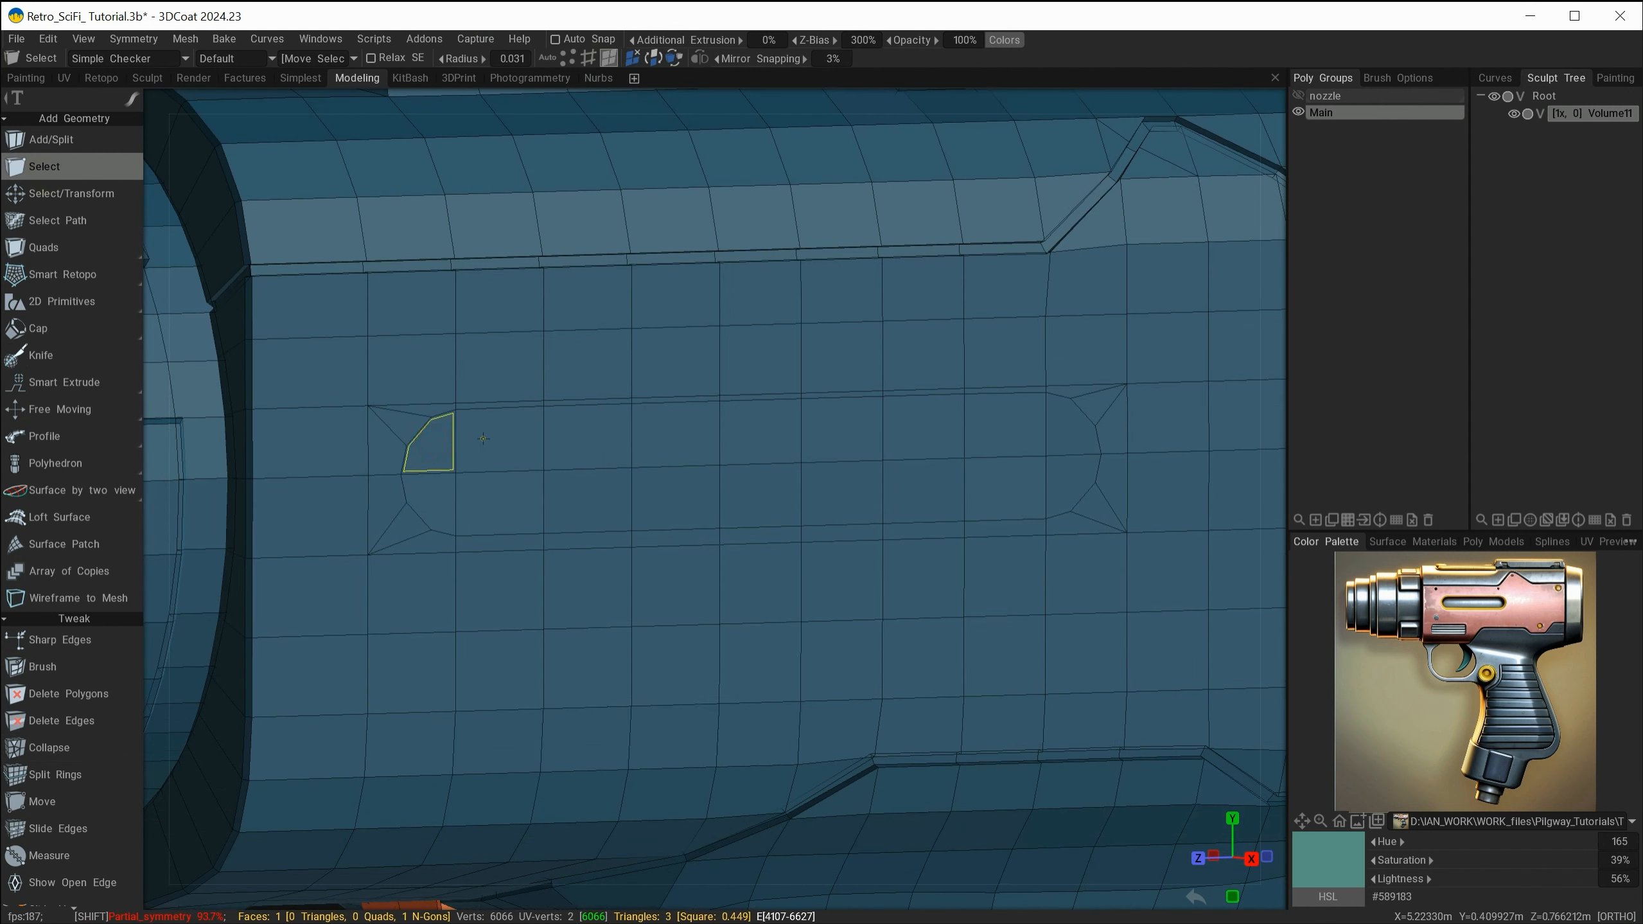
shift+drag(506, 441, 1004, 427)
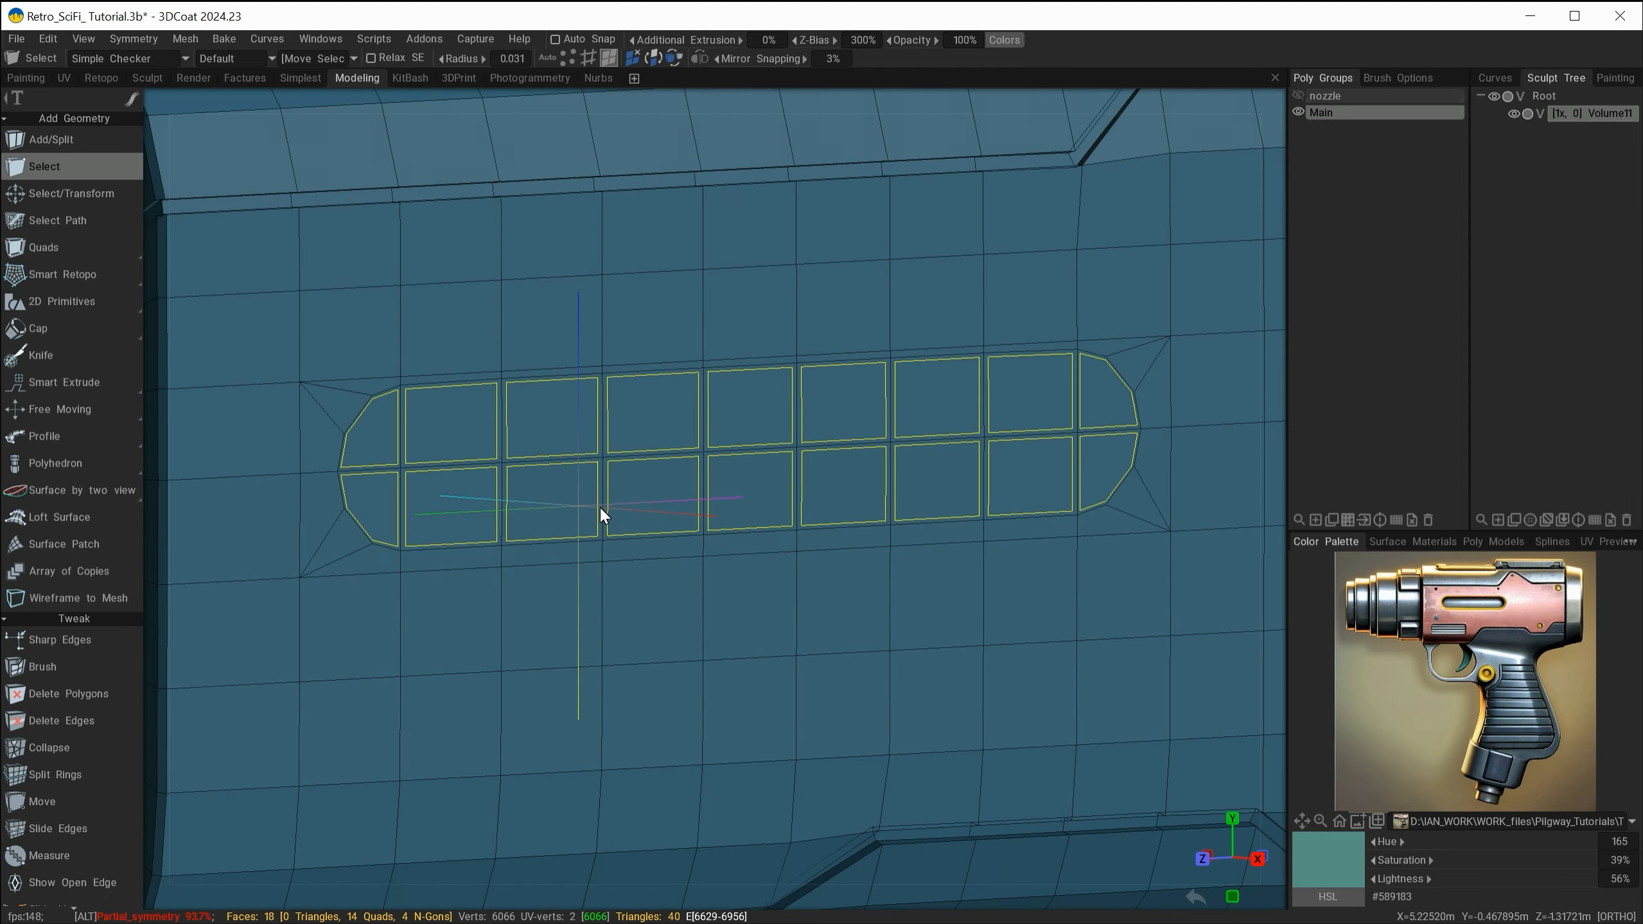
- Extrude the selected slot faces into the pistol body with Transform, setting their depth to about X 5.018
alt+drag(600, 507, 577, 507)
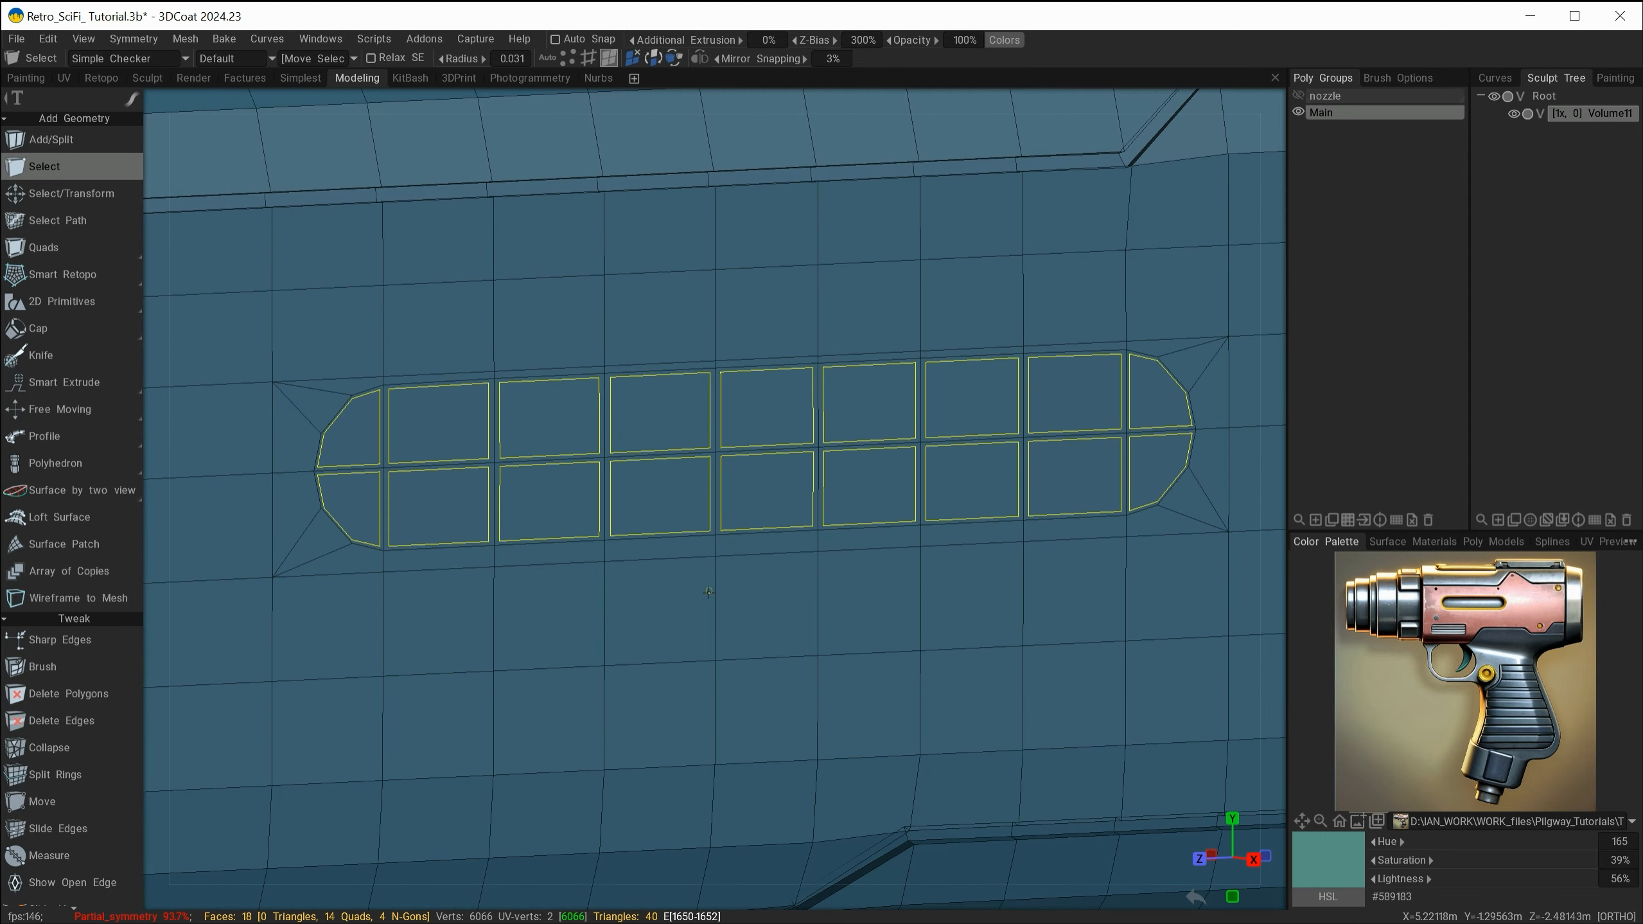
key(space)
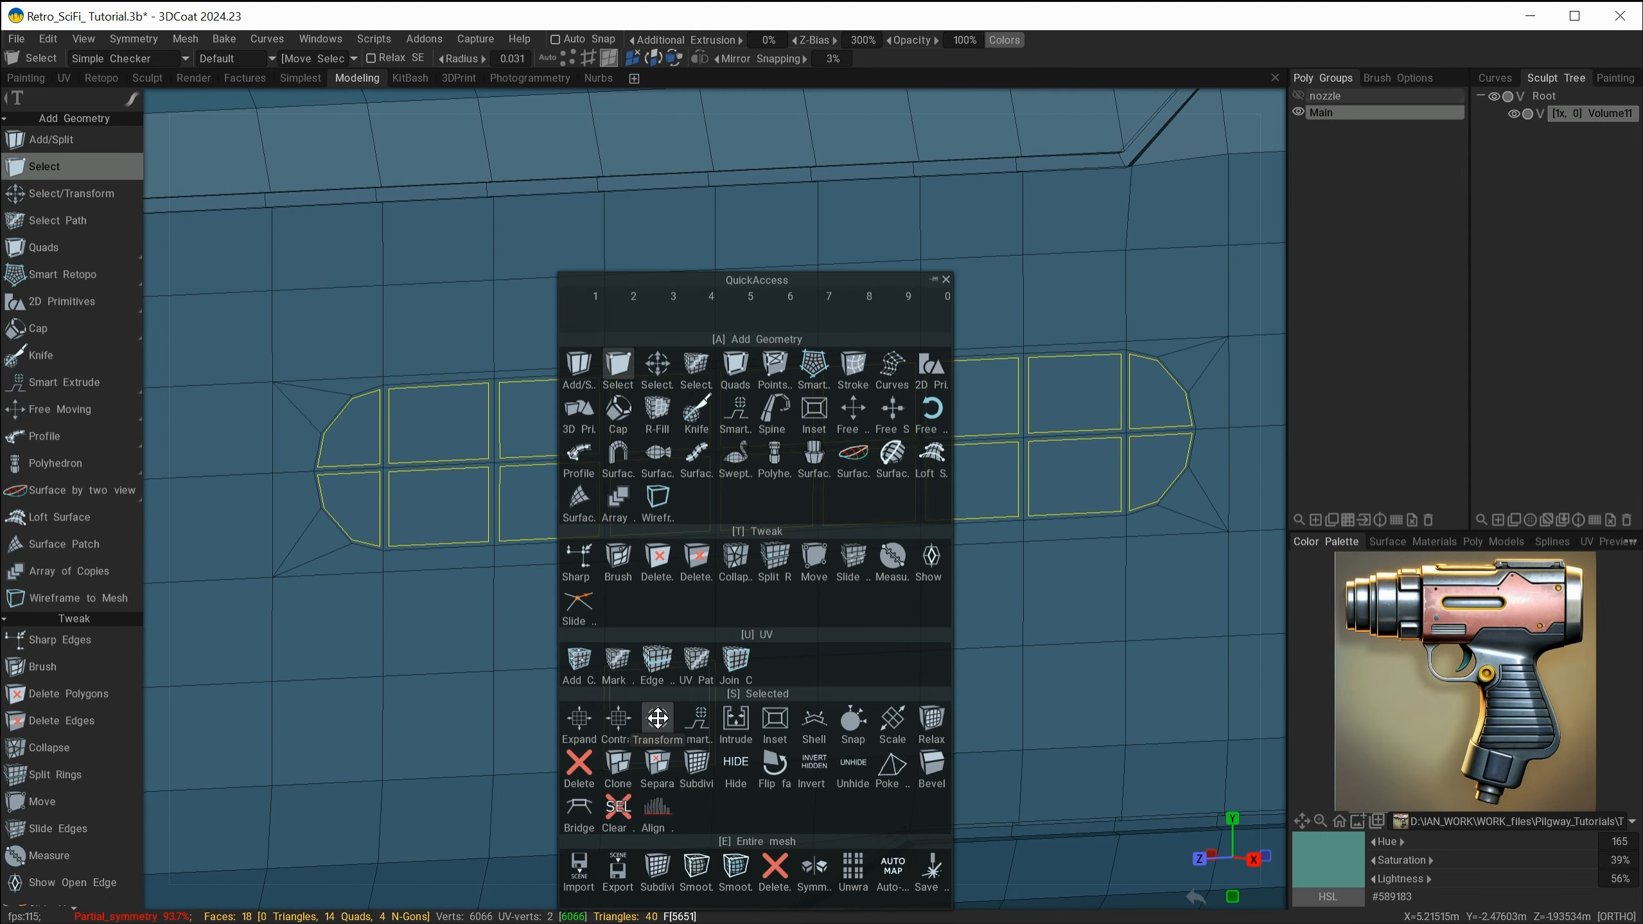
click(658, 719)
alt+drag(726, 650, 742, 650)
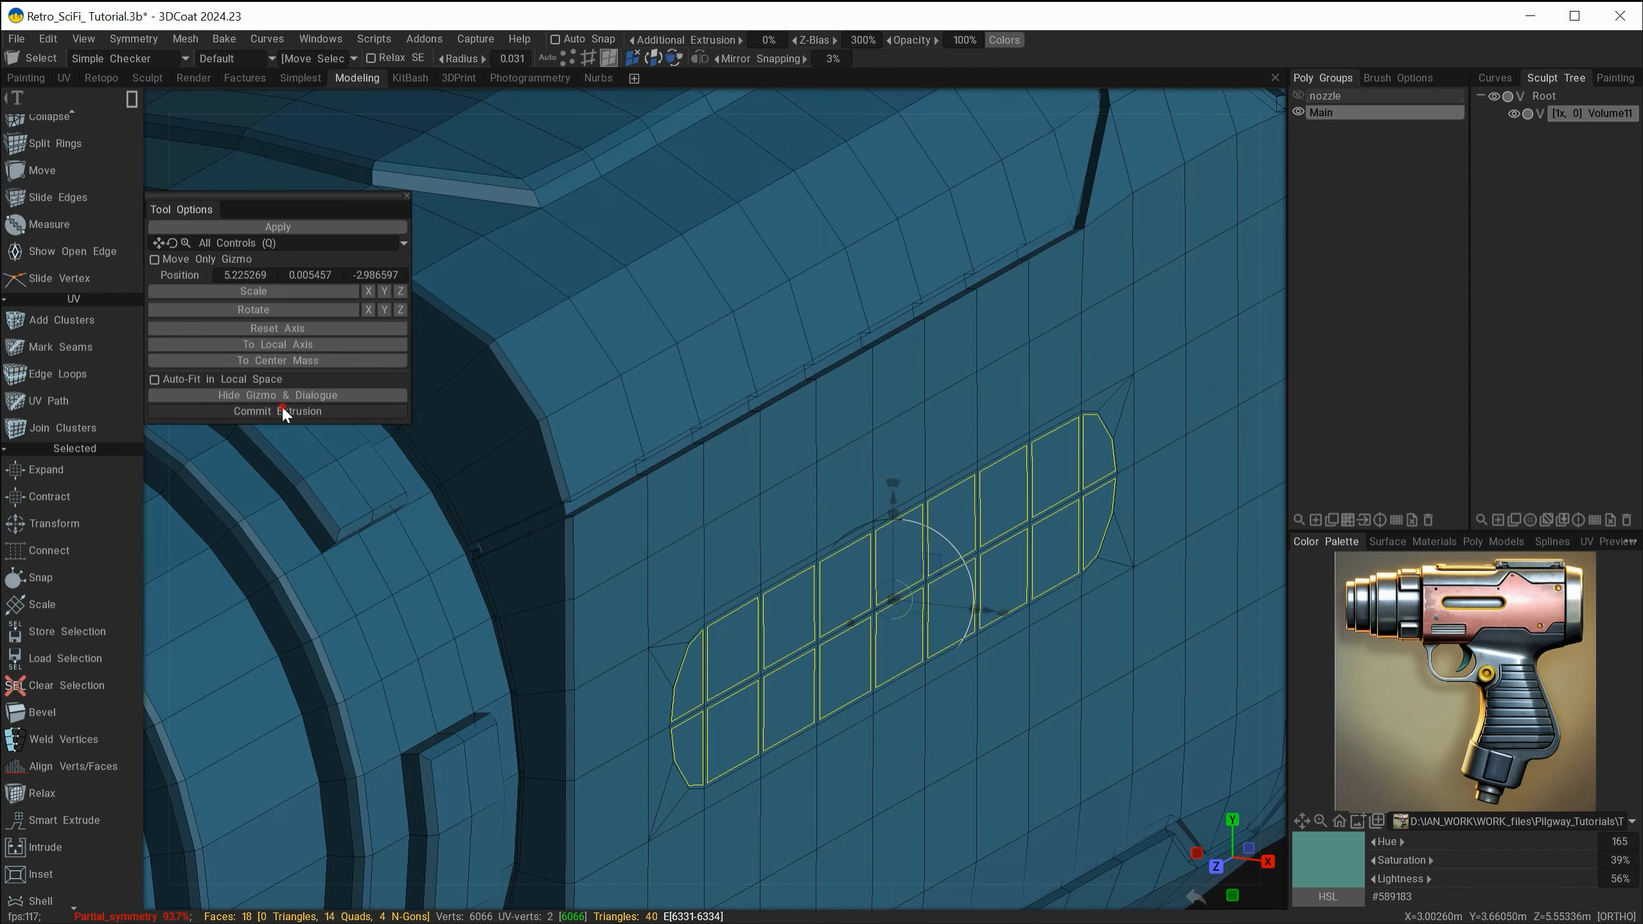
click(281, 406)
drag(992, 616, 949, 652)
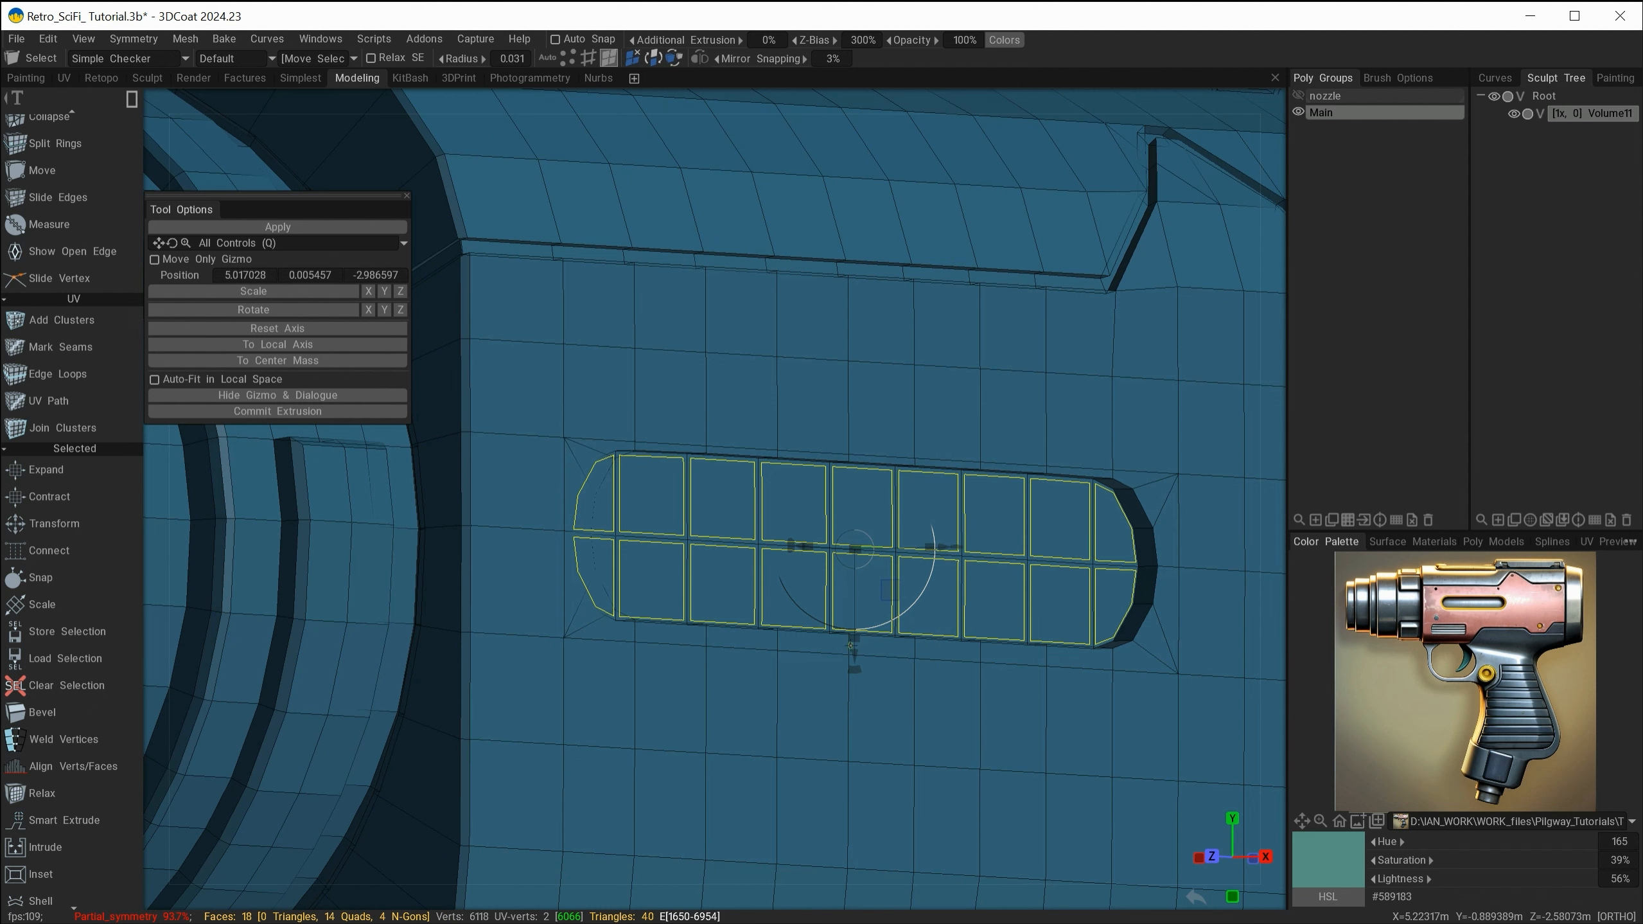
alt+drag(854, 641, 822, 662)
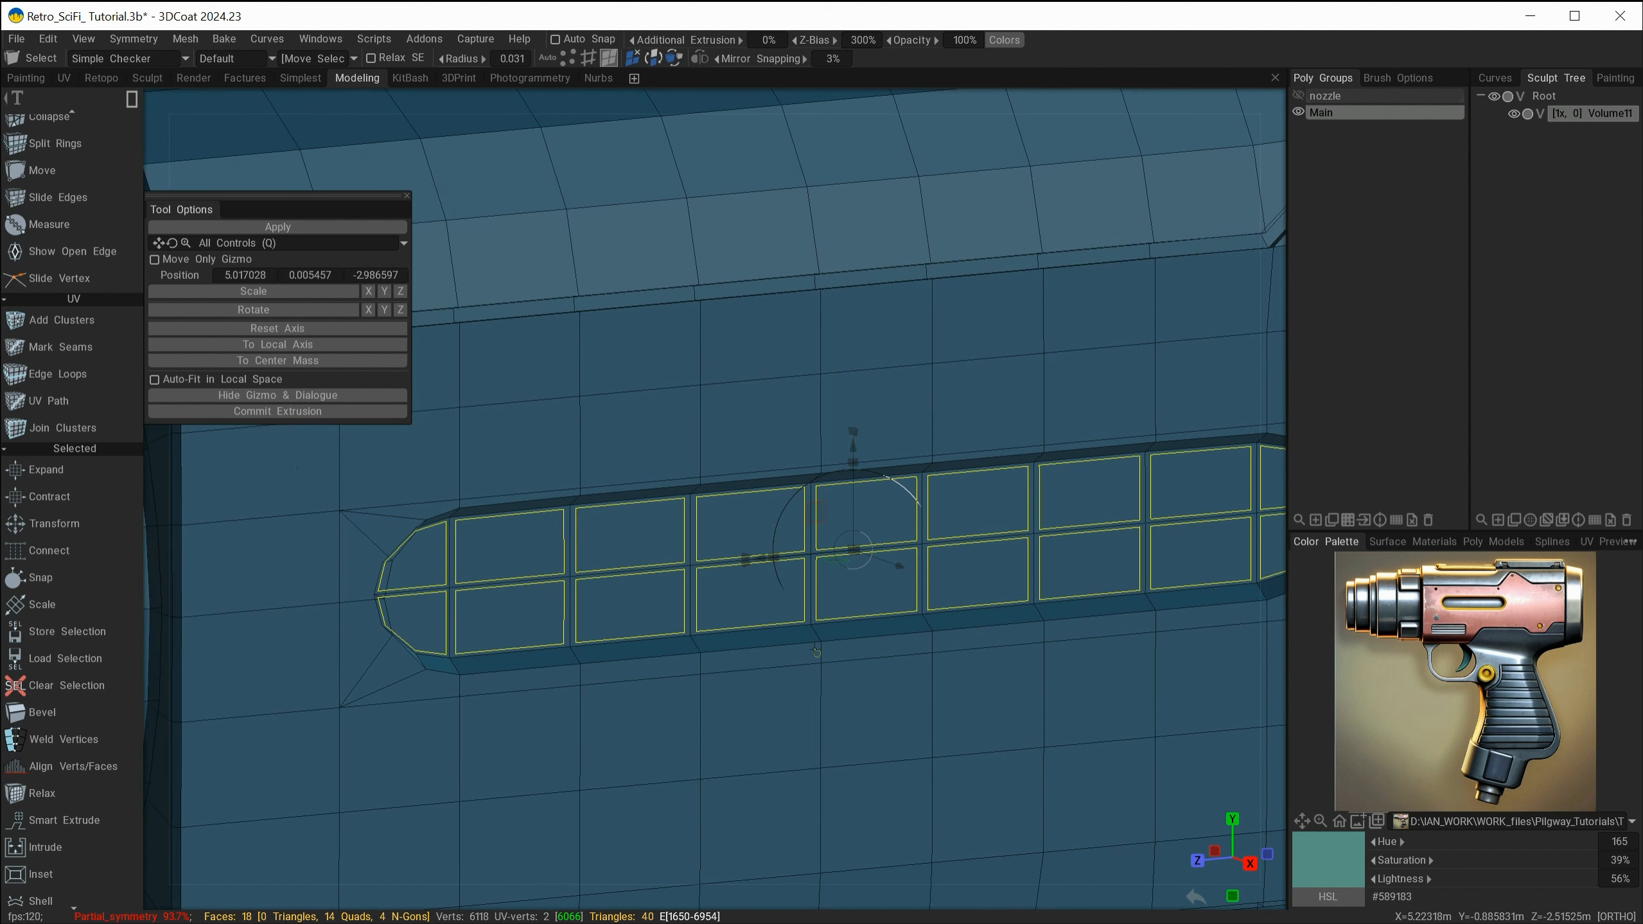
alt+drag(773, 557, 858, 689)
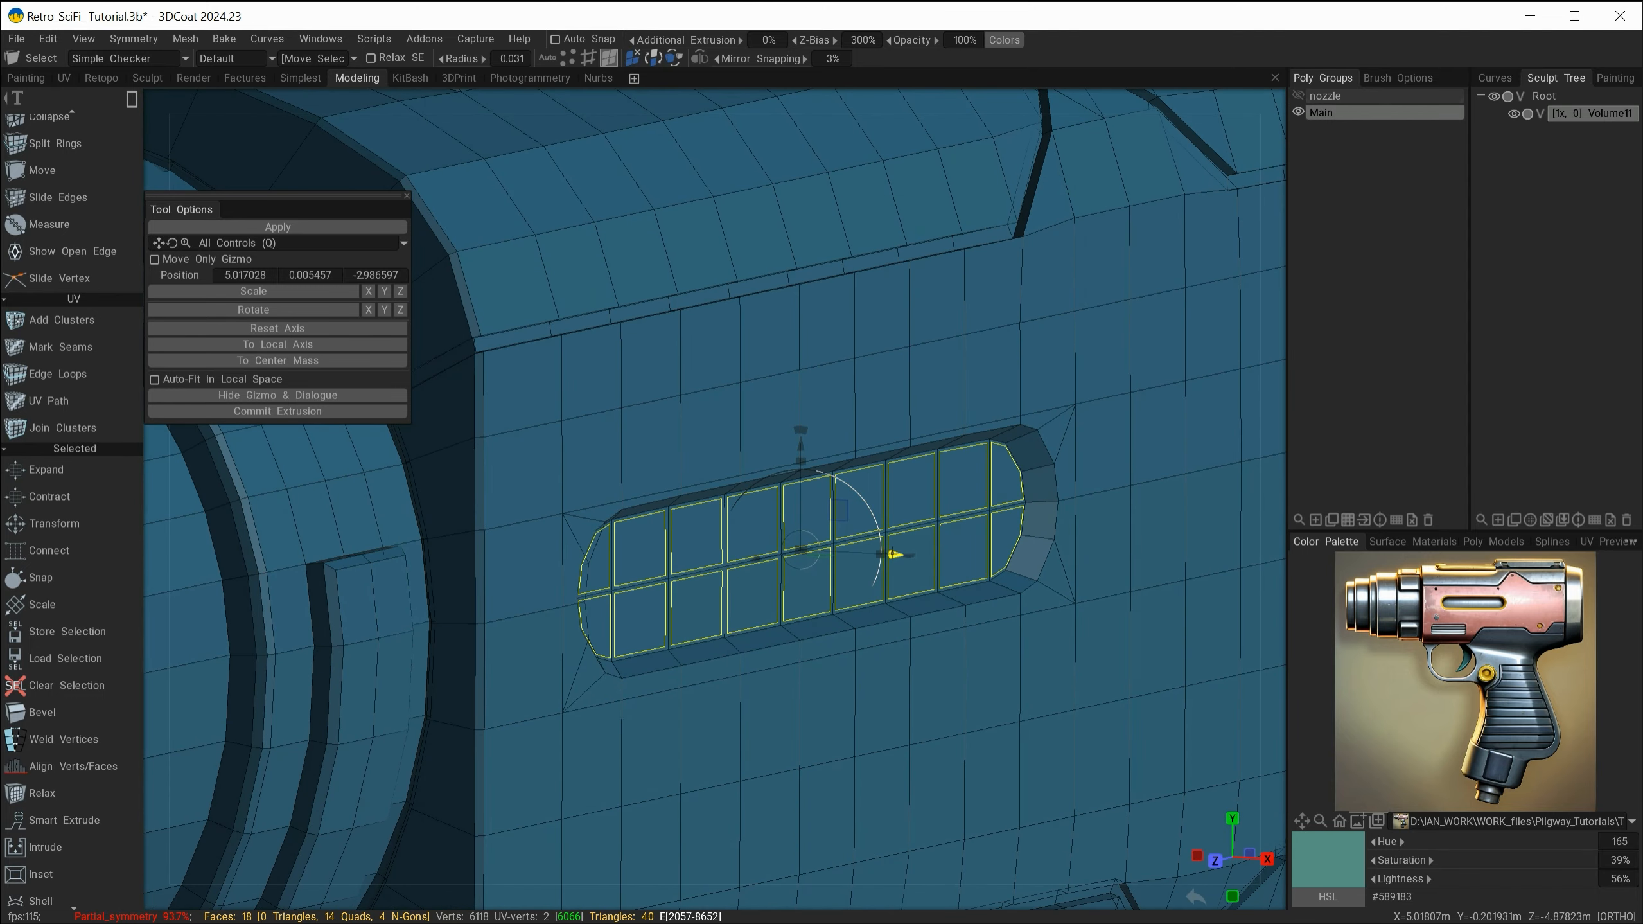
mouse_move(893, 553)
mouse_down()
mouse_move(872, 565)
mouse_move(889, 575)
mouse_up()
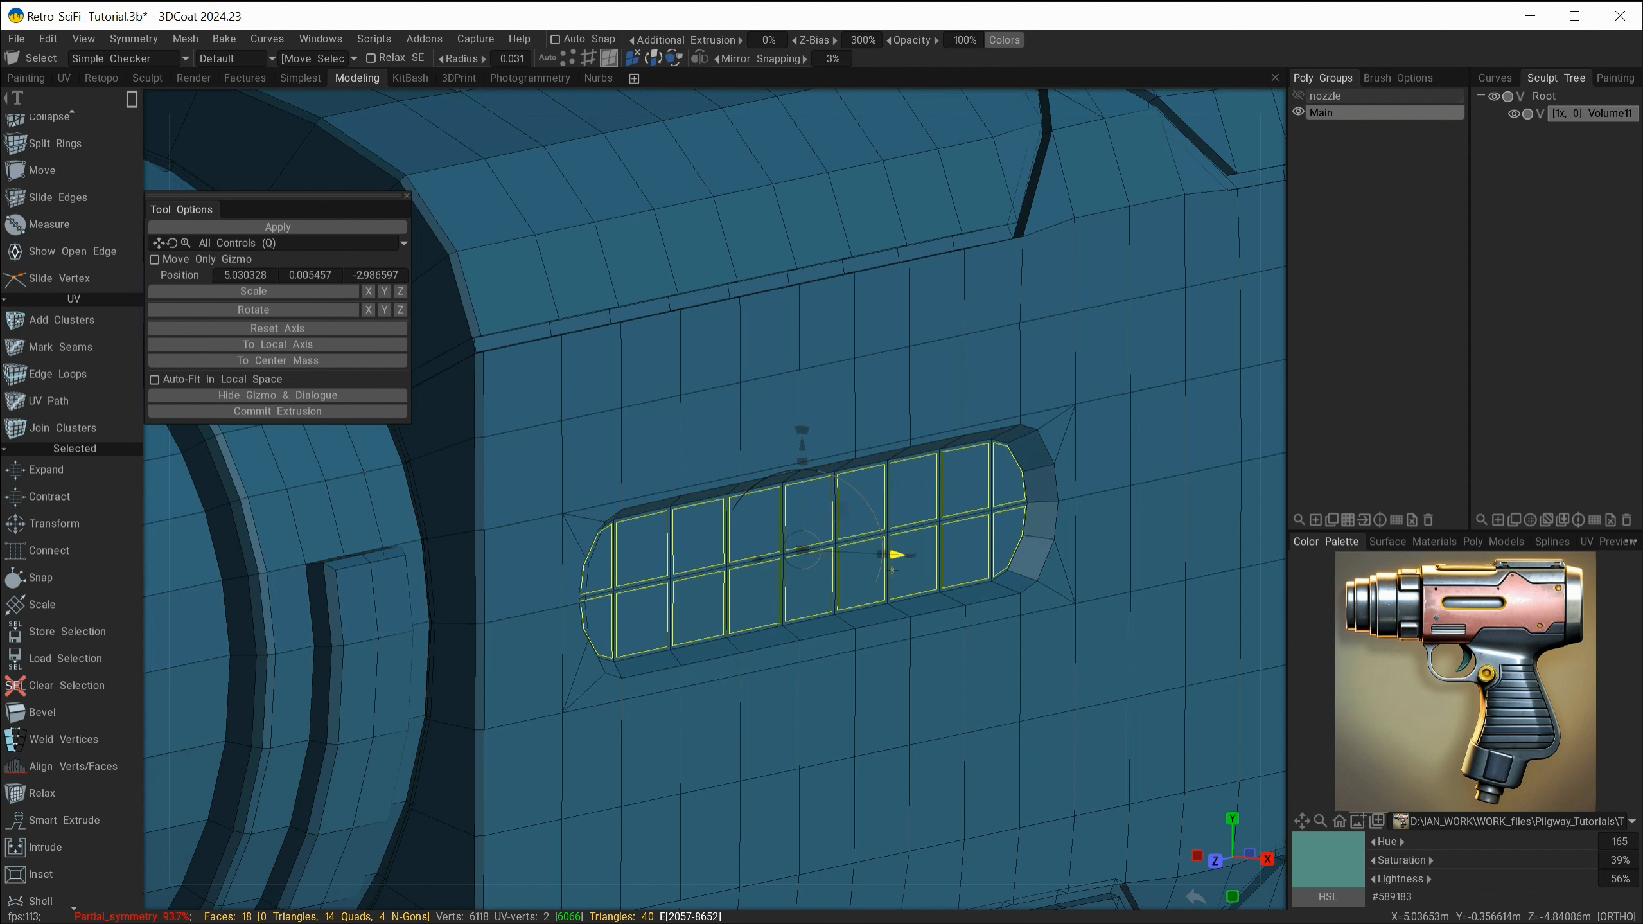
alt+drag(855, 668, 745, 663)
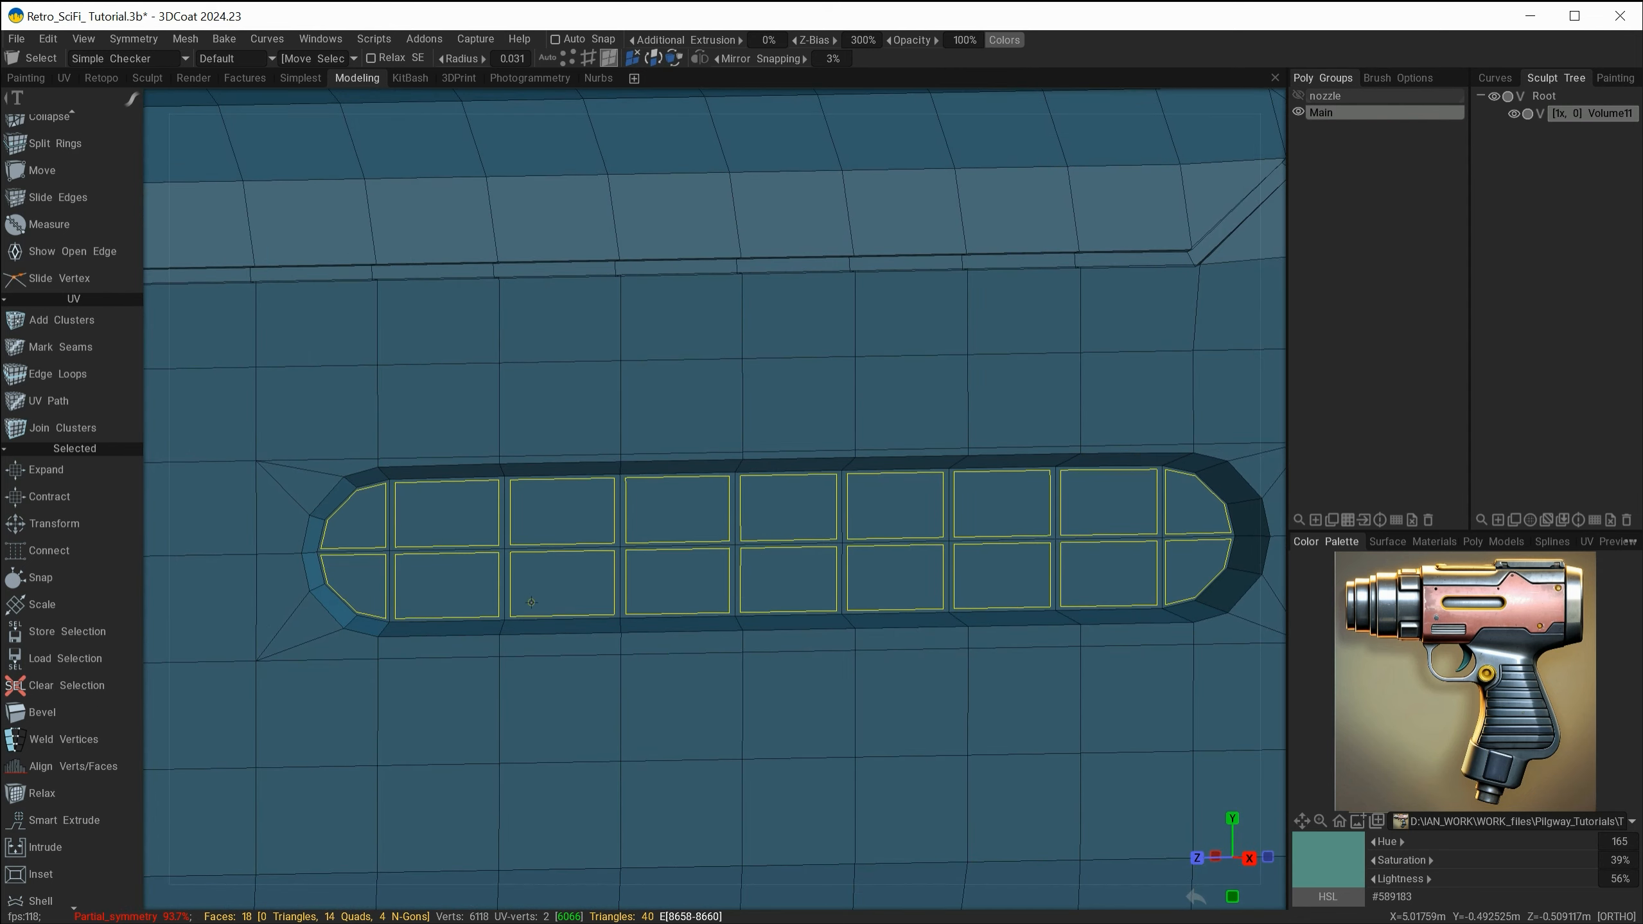
alt+drag(660, 697, 777, 679)
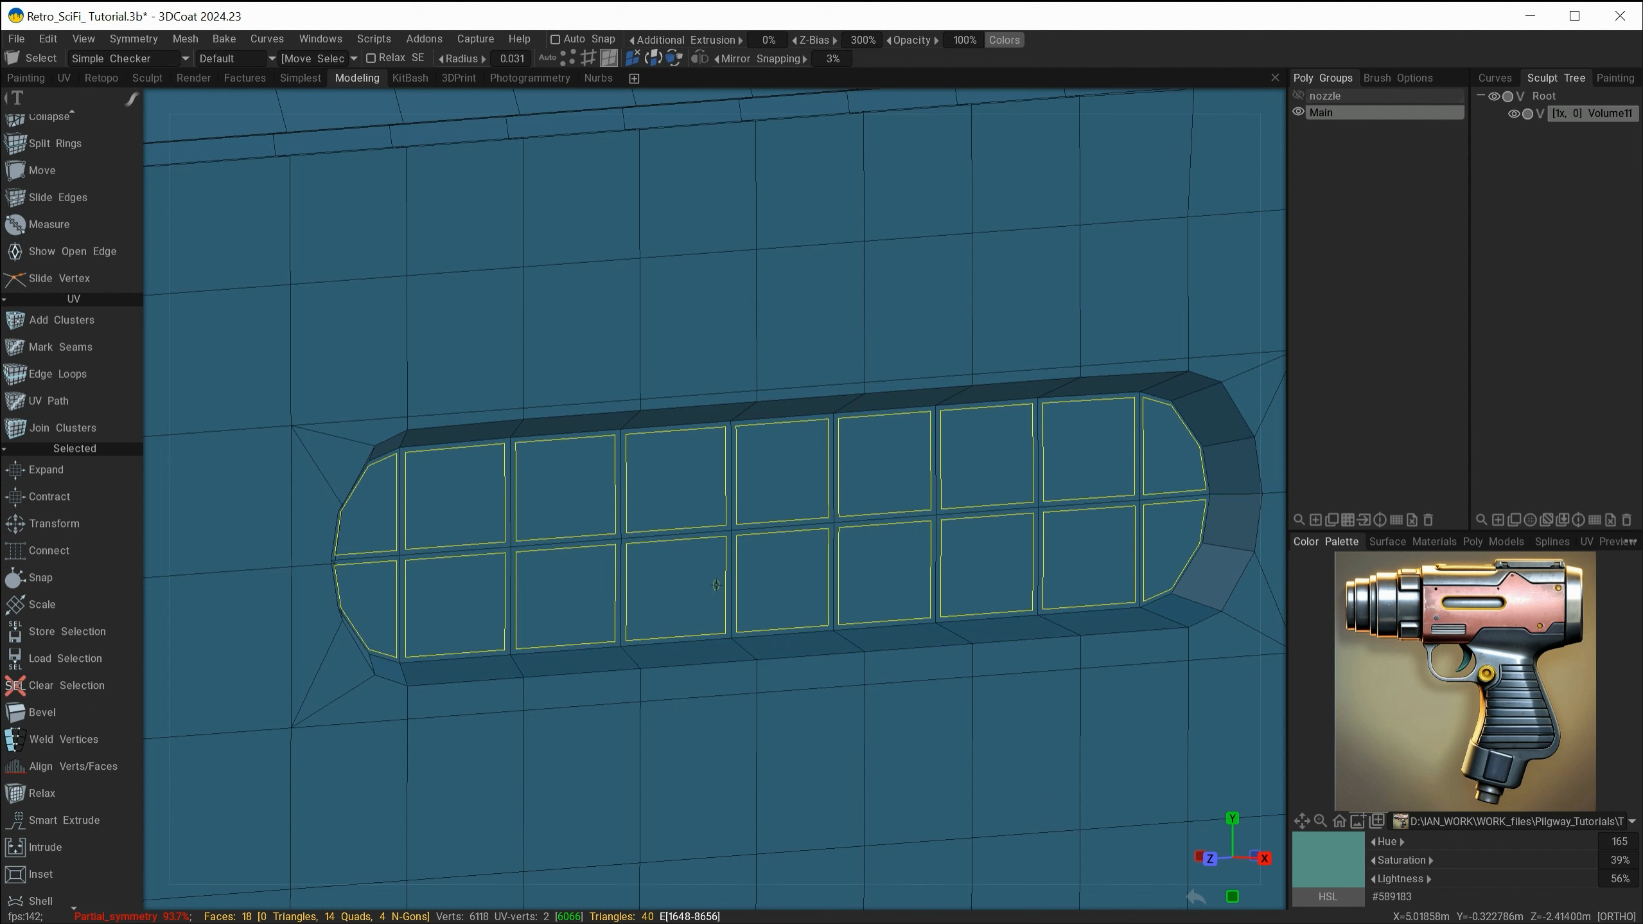
- Start another Transform extrusion of the slot floor and pull it outward along X to about 5.13
key(space)
click(697, 536)
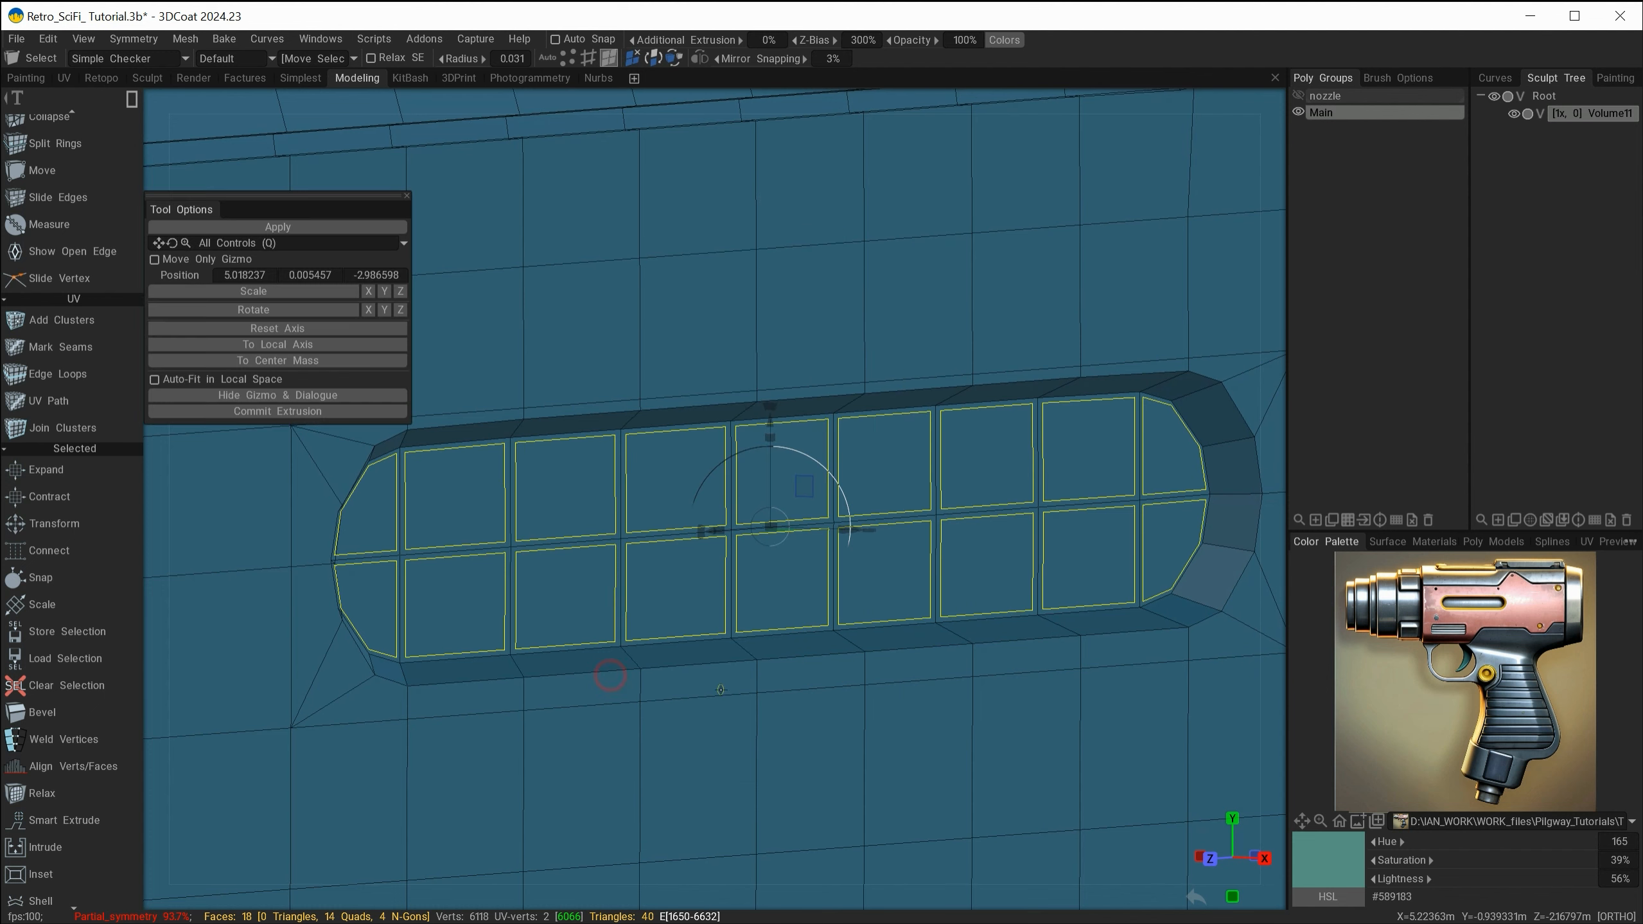
alt+drag(492, 598, 570, 618)
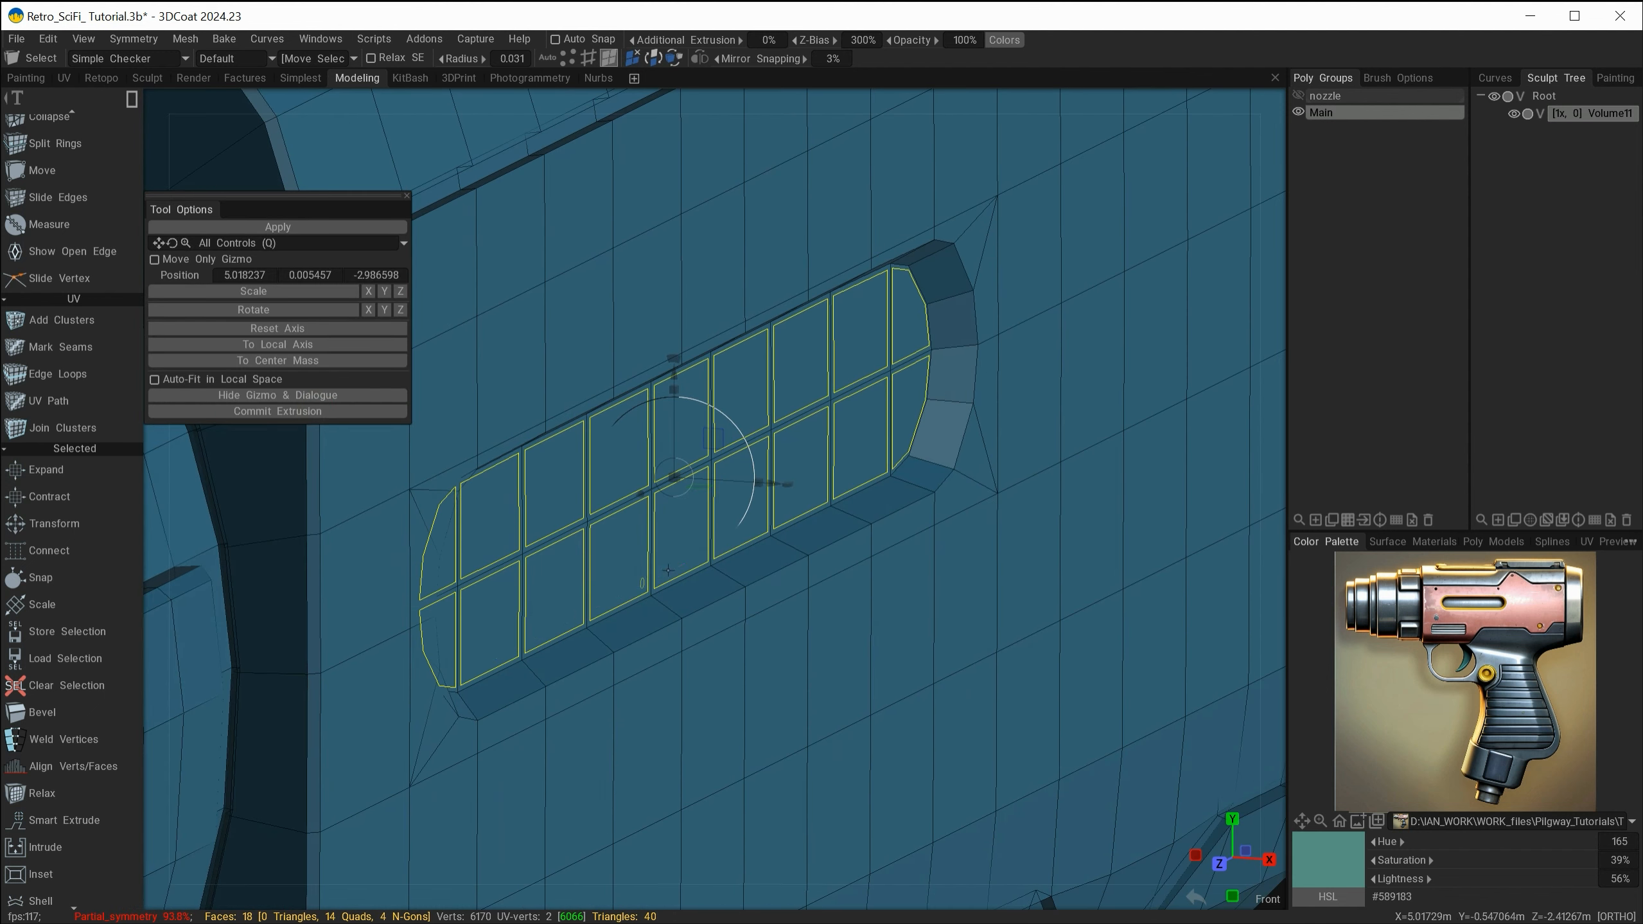
drag(784, 489, 831, 491)
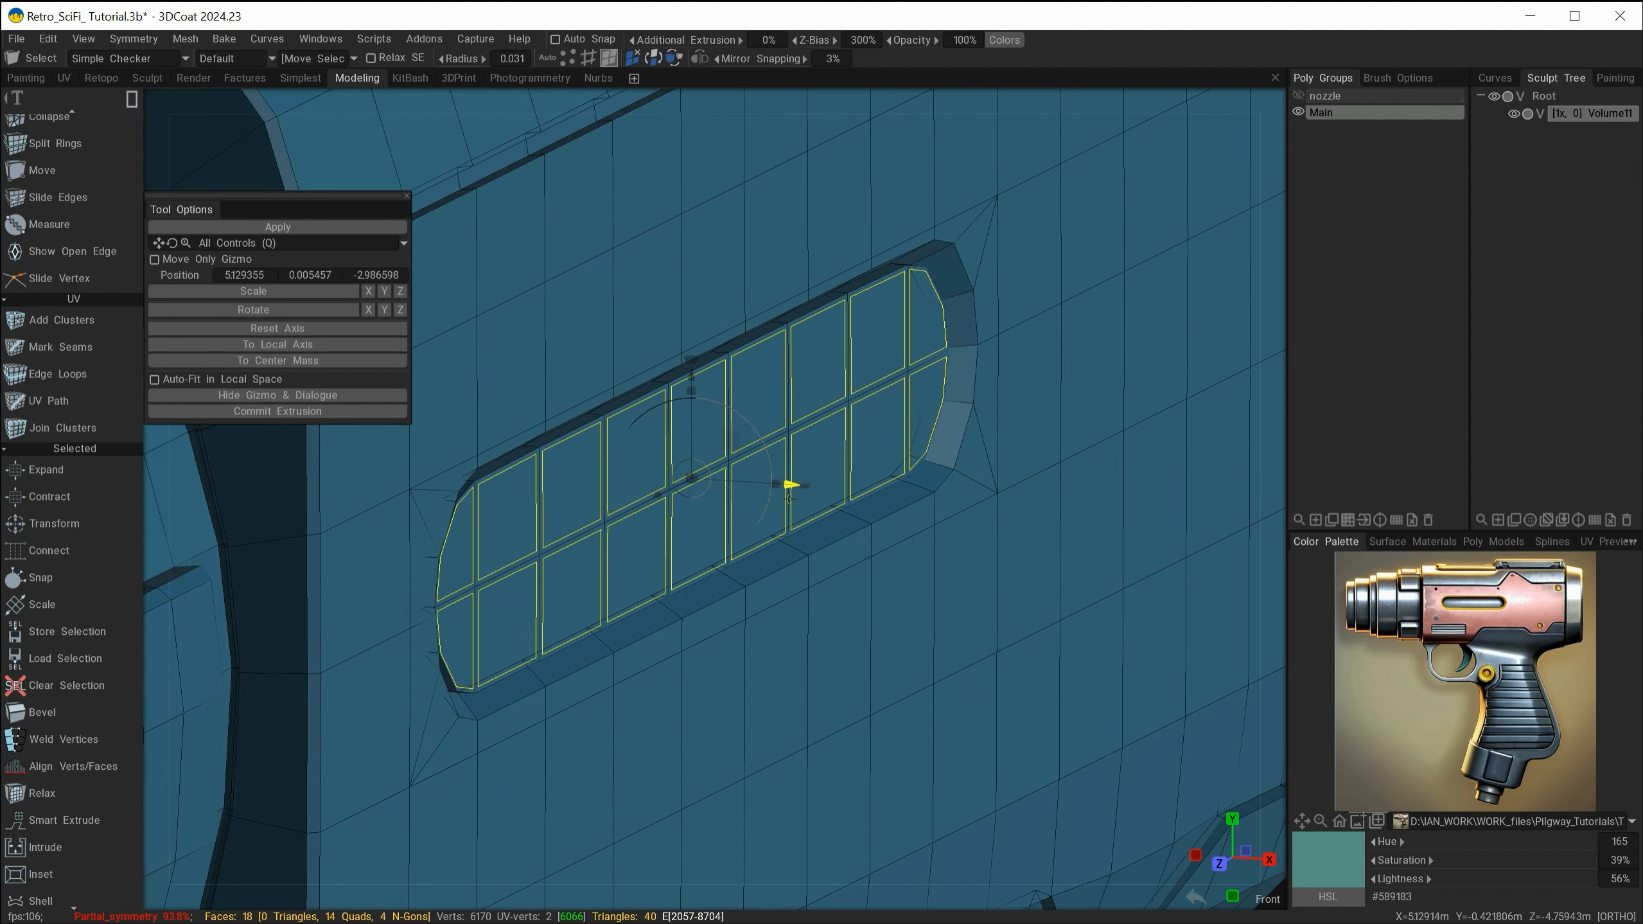
- Commit another extrusion of the slot floor, scale it down, pull it out to about X 5.19, and stretch it lengthwise
click(320, 409)
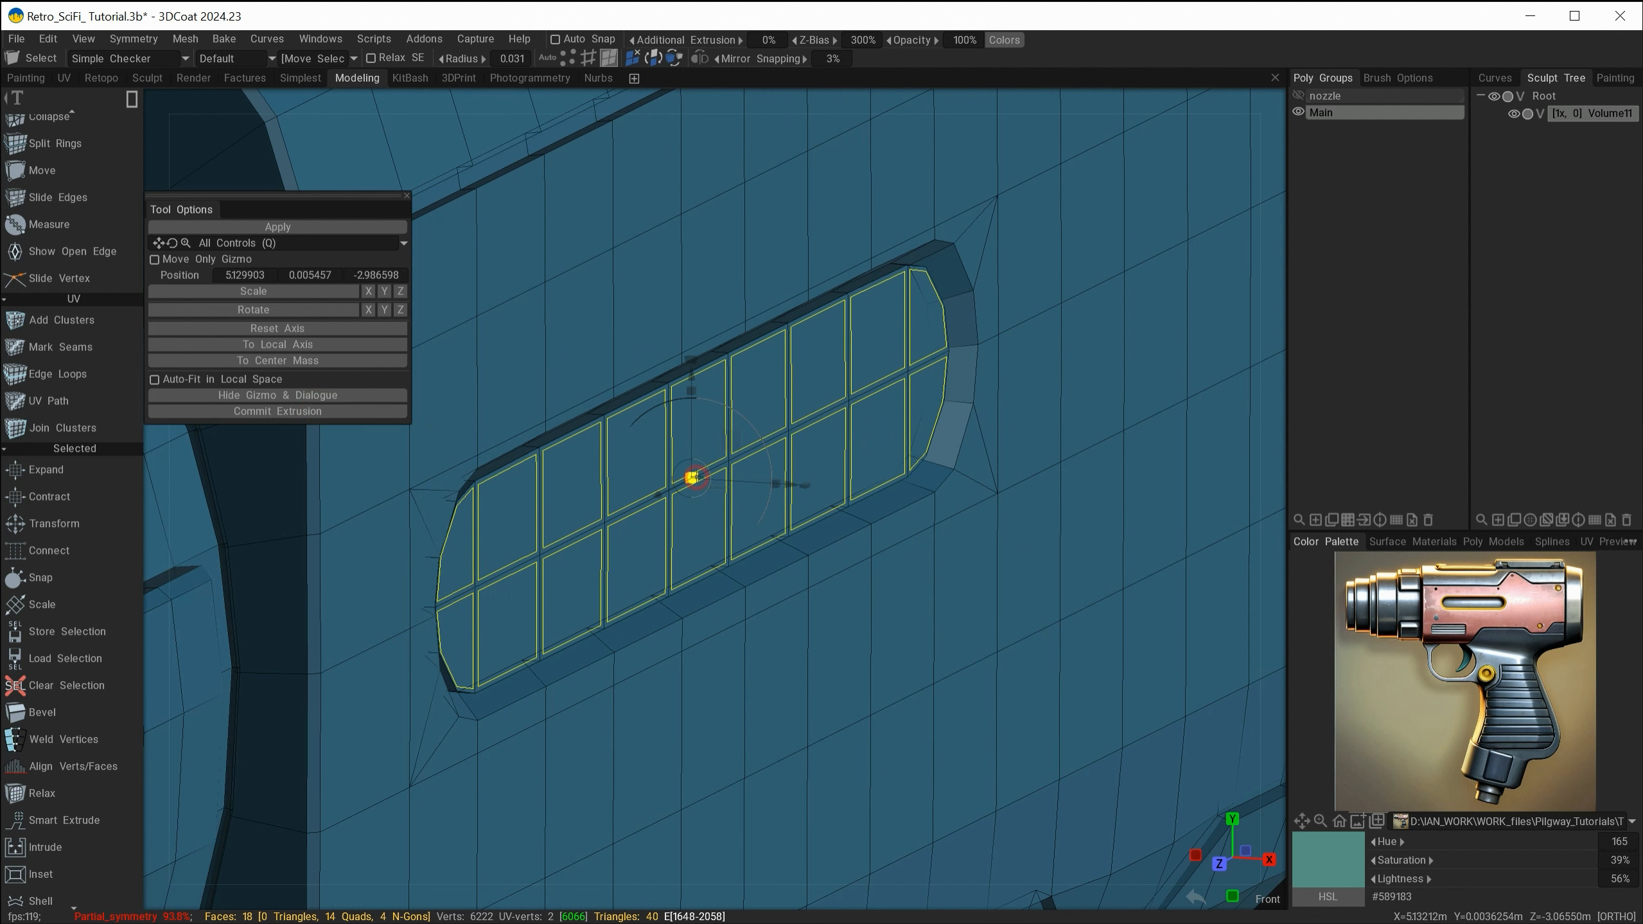
drag(692, 477, 688, 478)
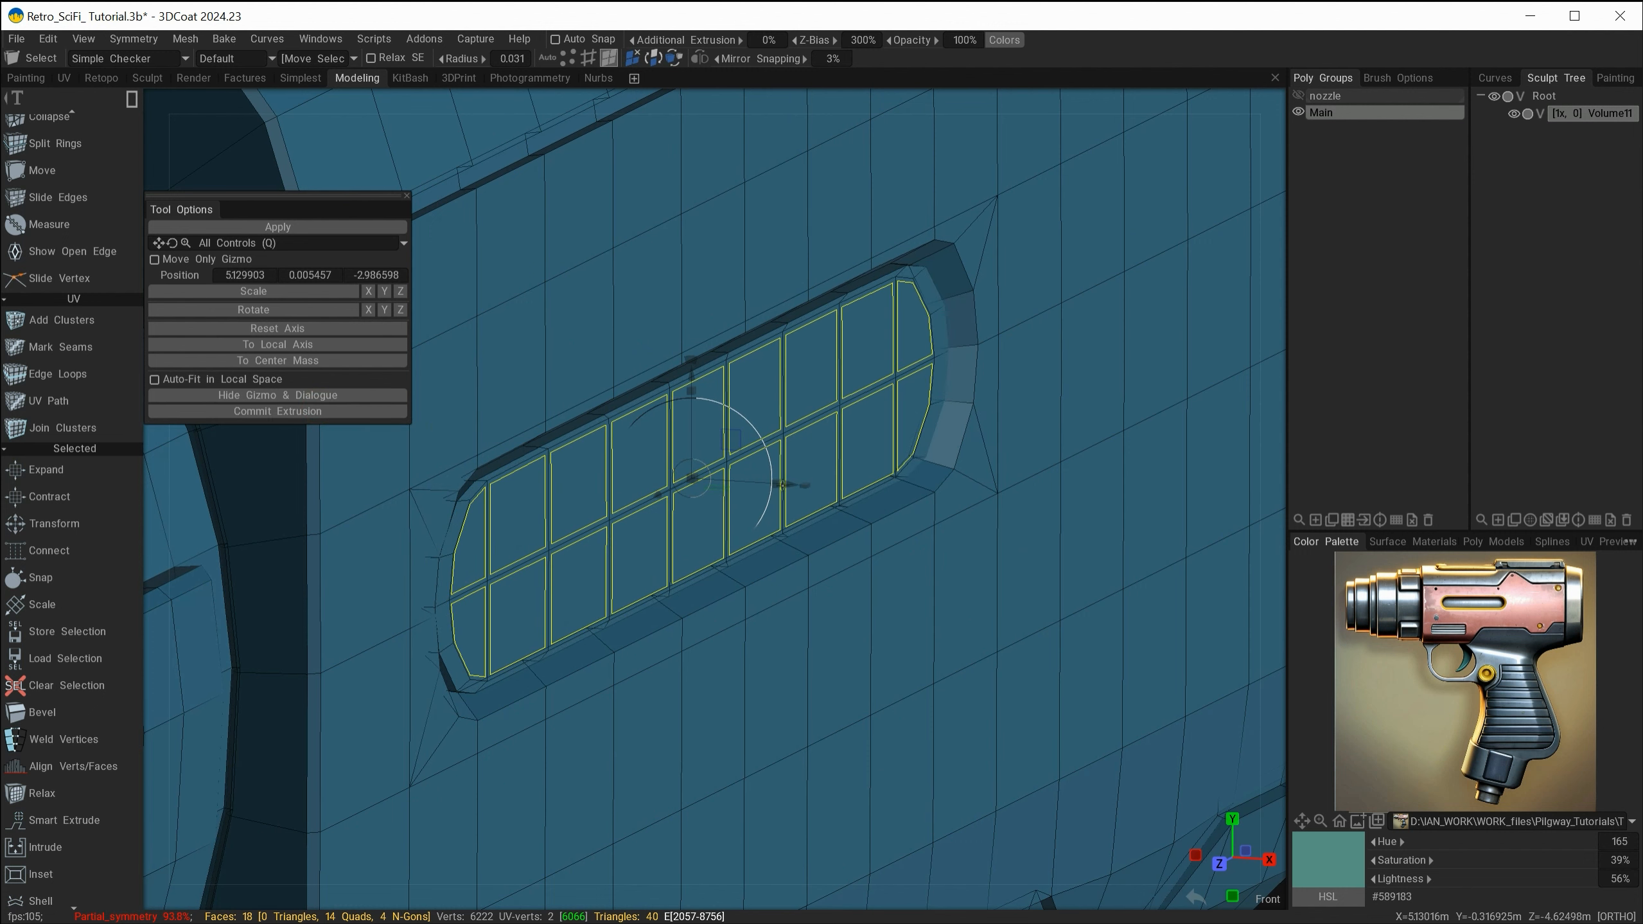
drag(793, 484, 803, 485)
drag(803, 485, 816, 486)
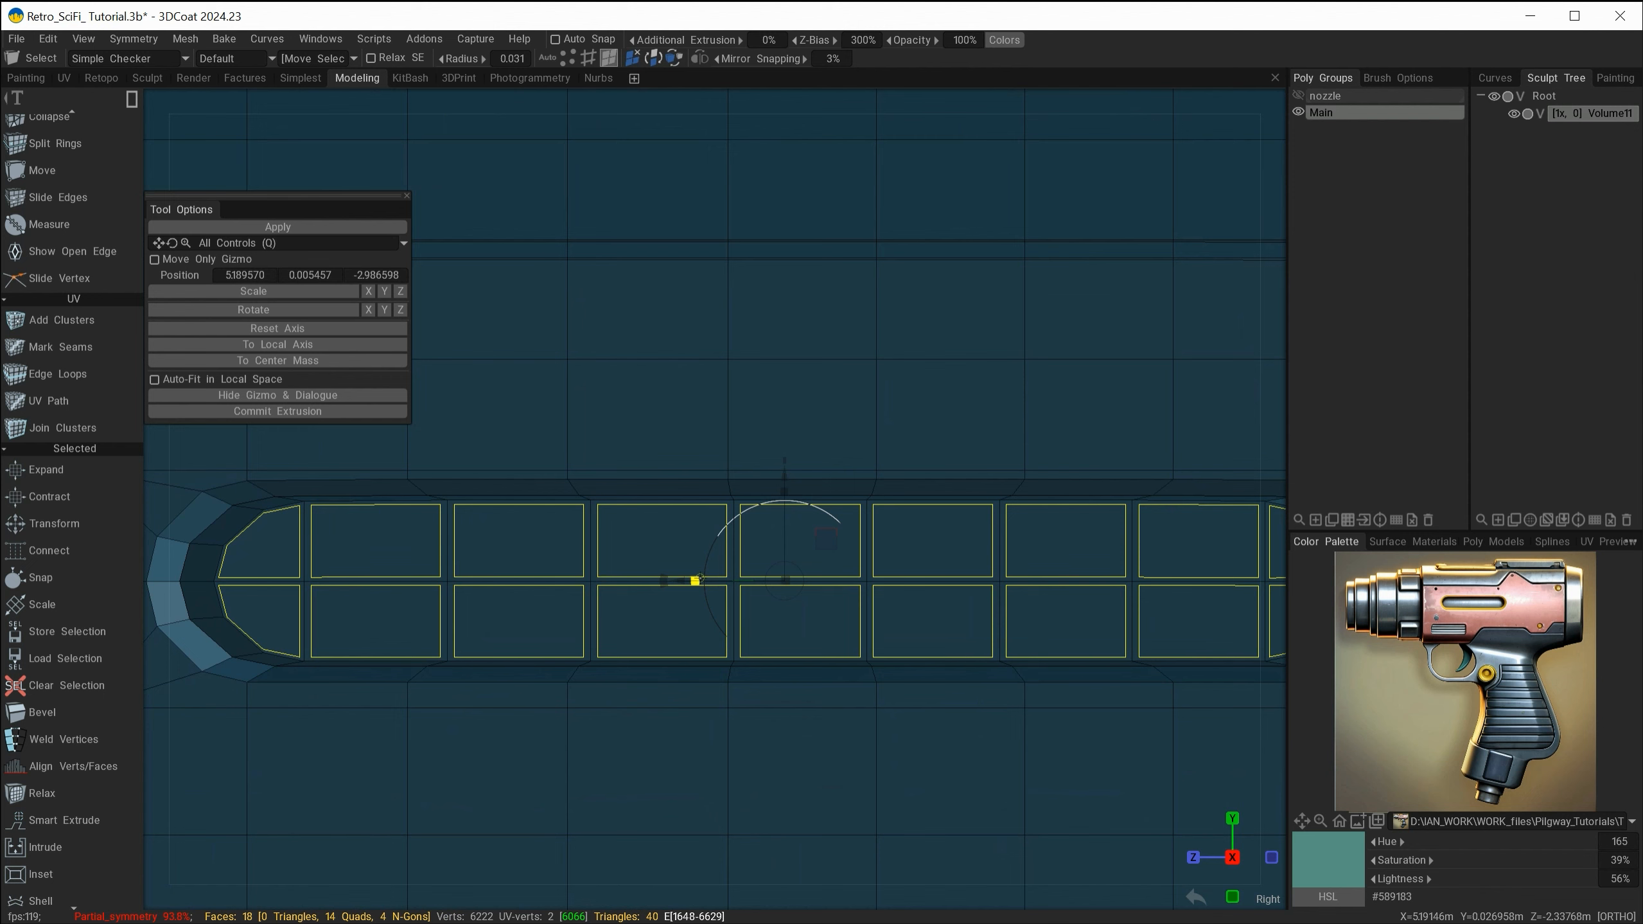
drag(694, 580, 690, 579)
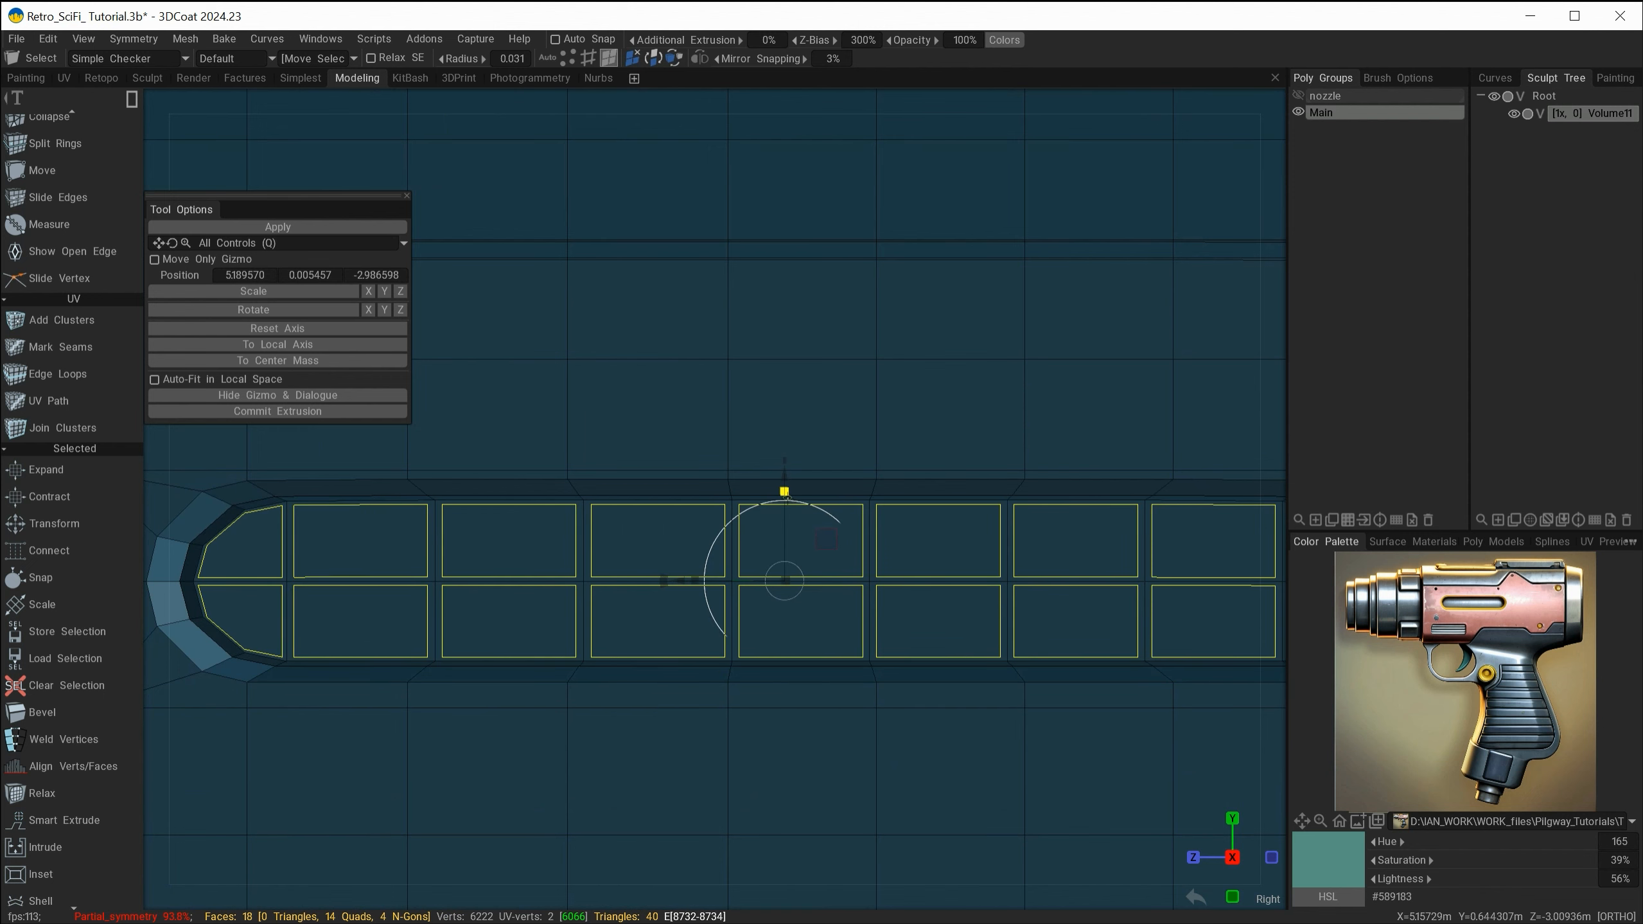
alt+drag(785, 493, 830, 612)
alt+right_drag(830, 612, 810, 620)
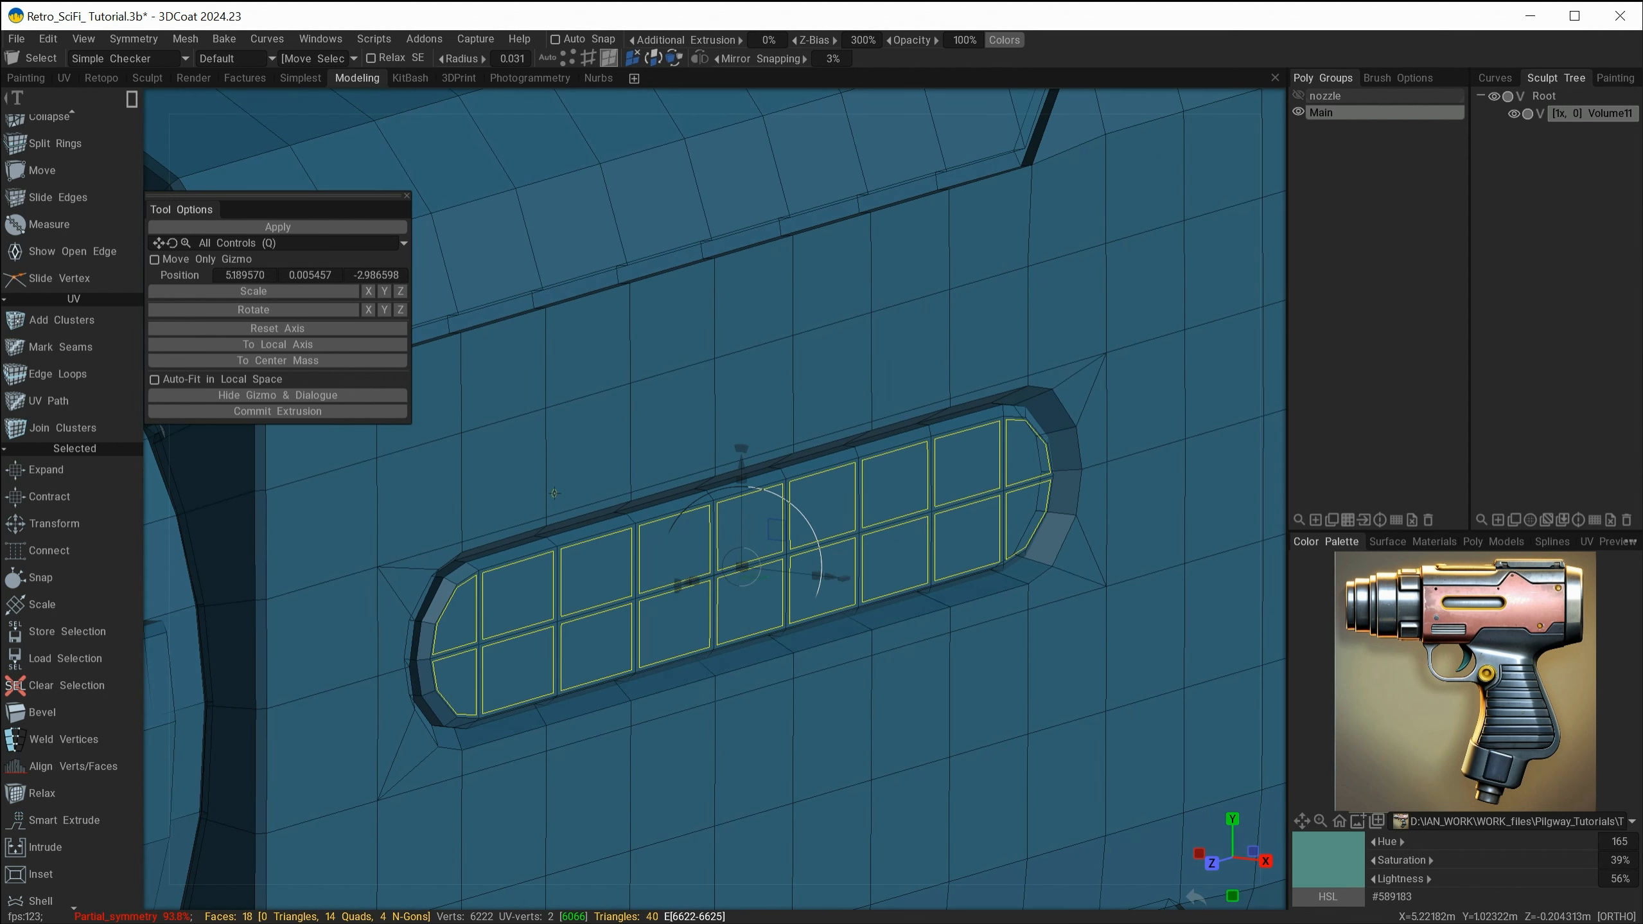
- Extrude the raised slot insert once more outward, taper its height and length, adjust its depth slightly, and finish the transform
click(307, 410)
drag(831, 576, 846, 578)
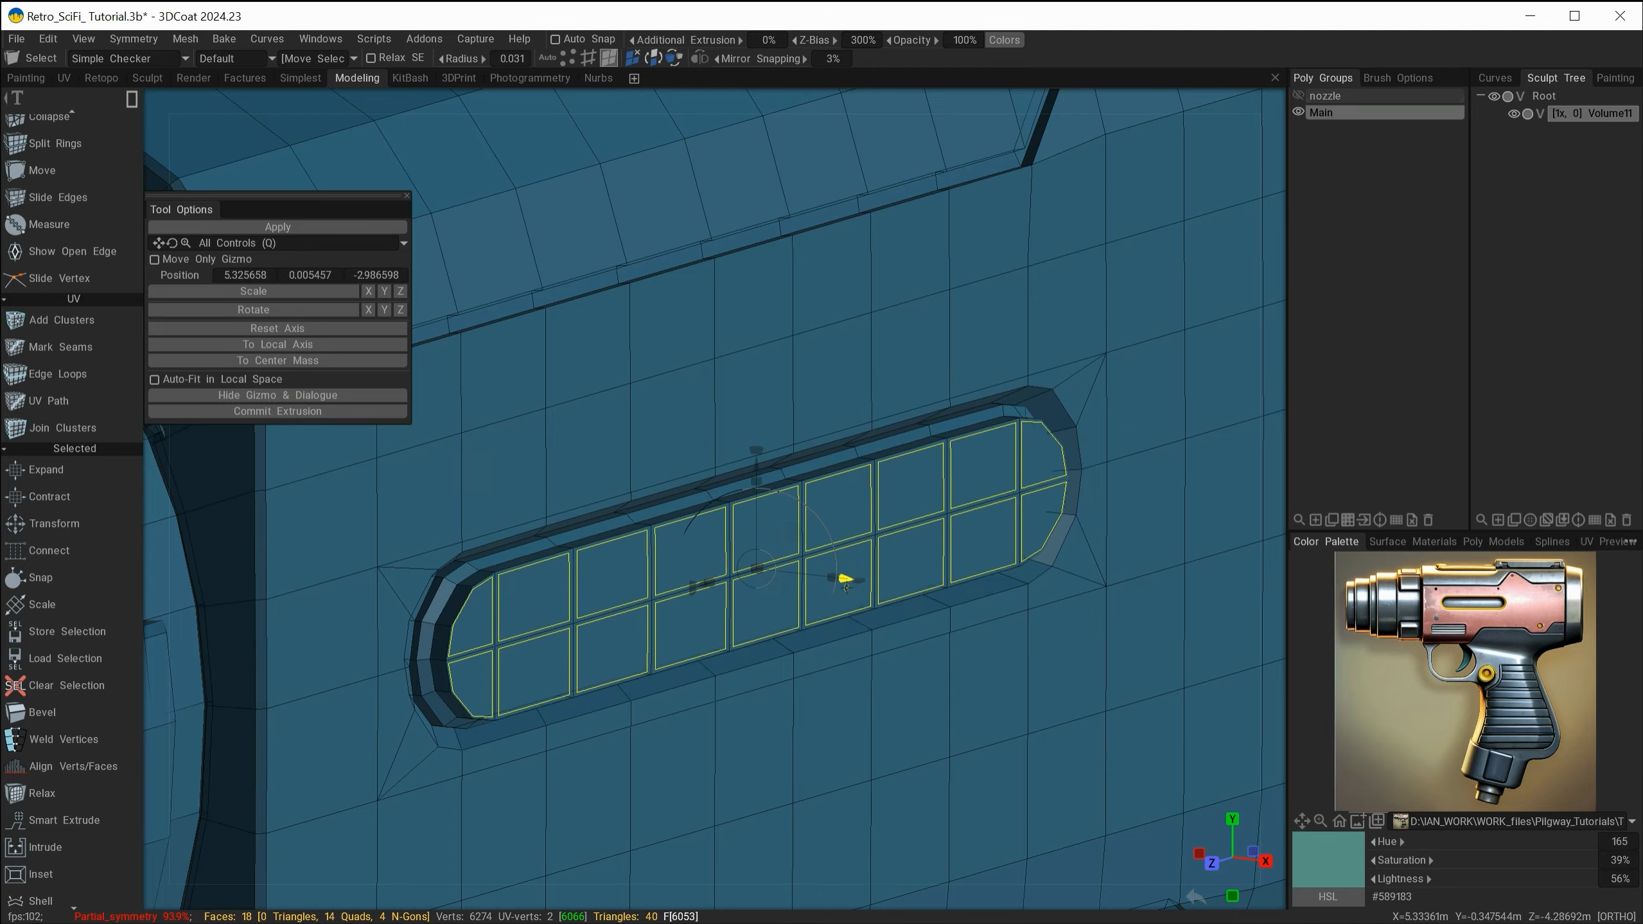
alt+drag(948, 757, 900, 745)
drag(751, 504, 752, 515)
drag(662, 593, 831, 688)
drag(810, 590, 799, 588)
alt+drag(807, 747, 678, 705)
alt+right_drag(678, 706, 660, 653)
alt+middle_drag(666, 647, 852, 767)
key(Escape)
- Examine the finished slot and the surrounding side panel from several angles against the reference image
alt+right_drag(853, 768, 835, 725)
alt+drag(731, 582, 778, 614)
alt+drag(613, 516, 652, 542)
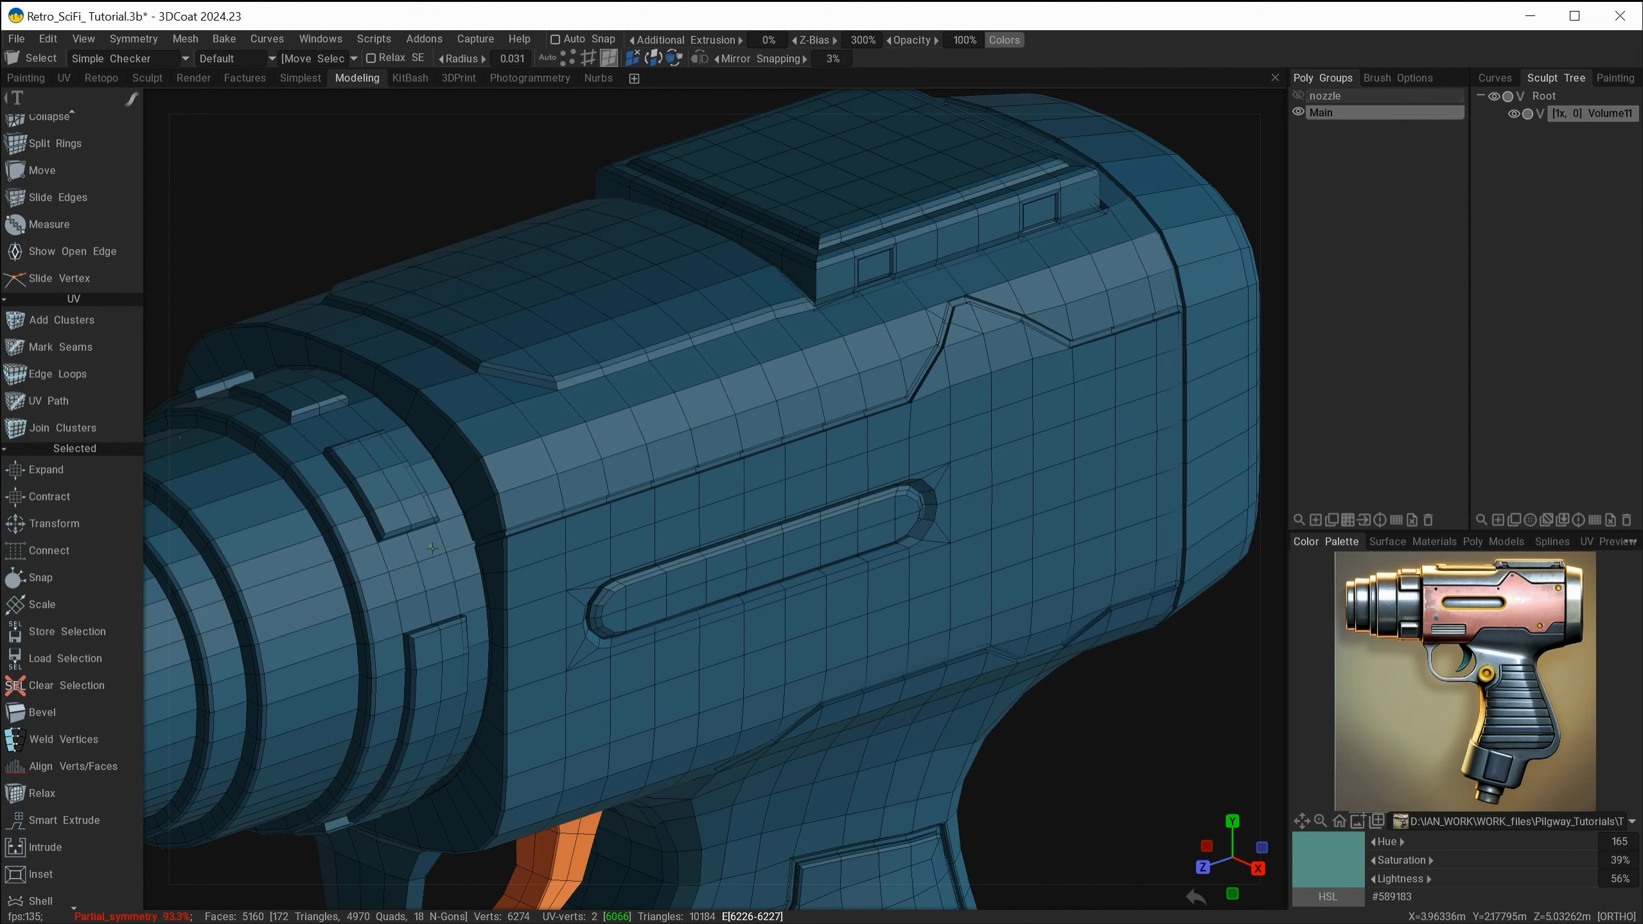
alt+drag(697, 557, 608, 499)
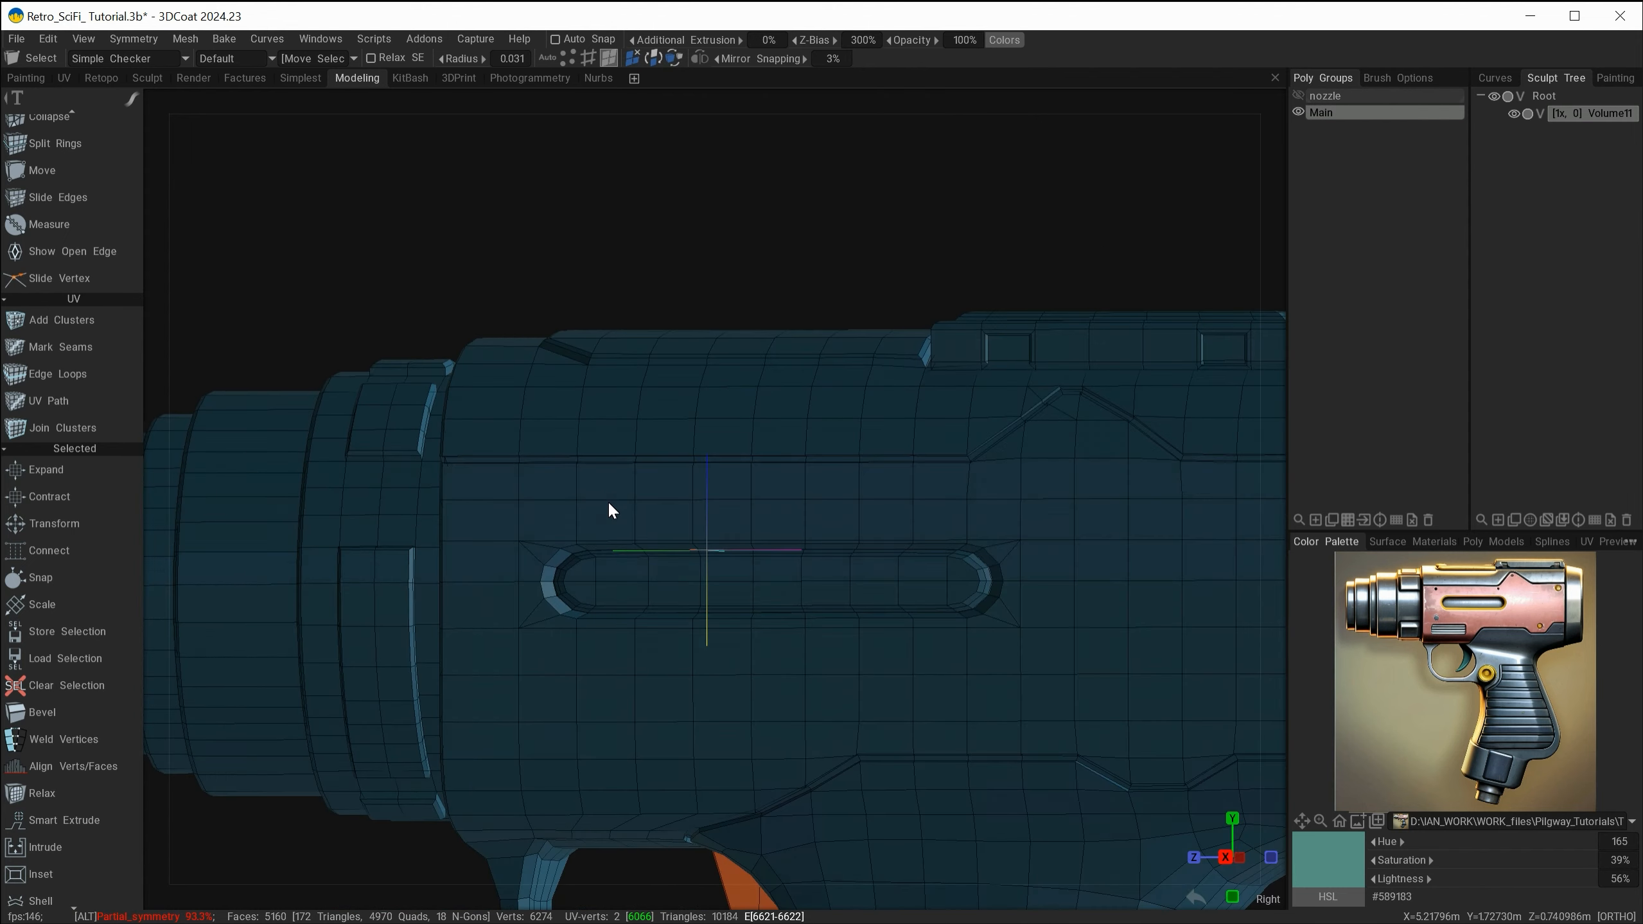
alt+right_drag(609, 502, 659, 563)
alt+middle_drag(660, 563, 543, 518)
mouse_move(745, 577)
alt+mouse_down()
mouse_move(705, 575)
mouse_move(726, 597)
alt+mouse_up()
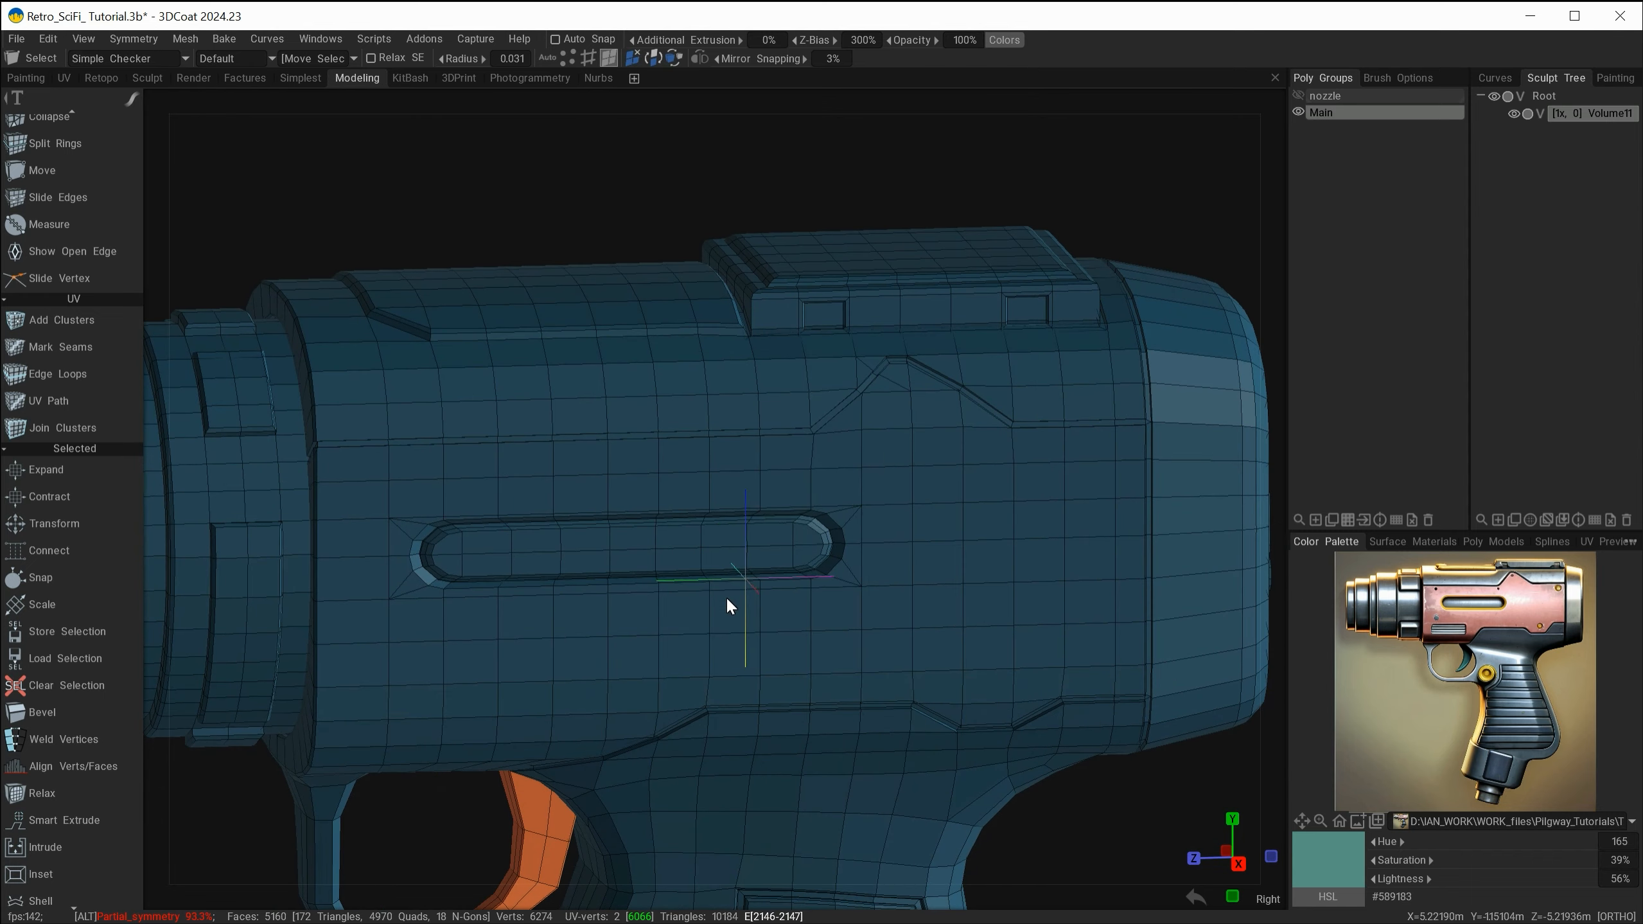
alt+middle_drag(803, 534, 708, 721)
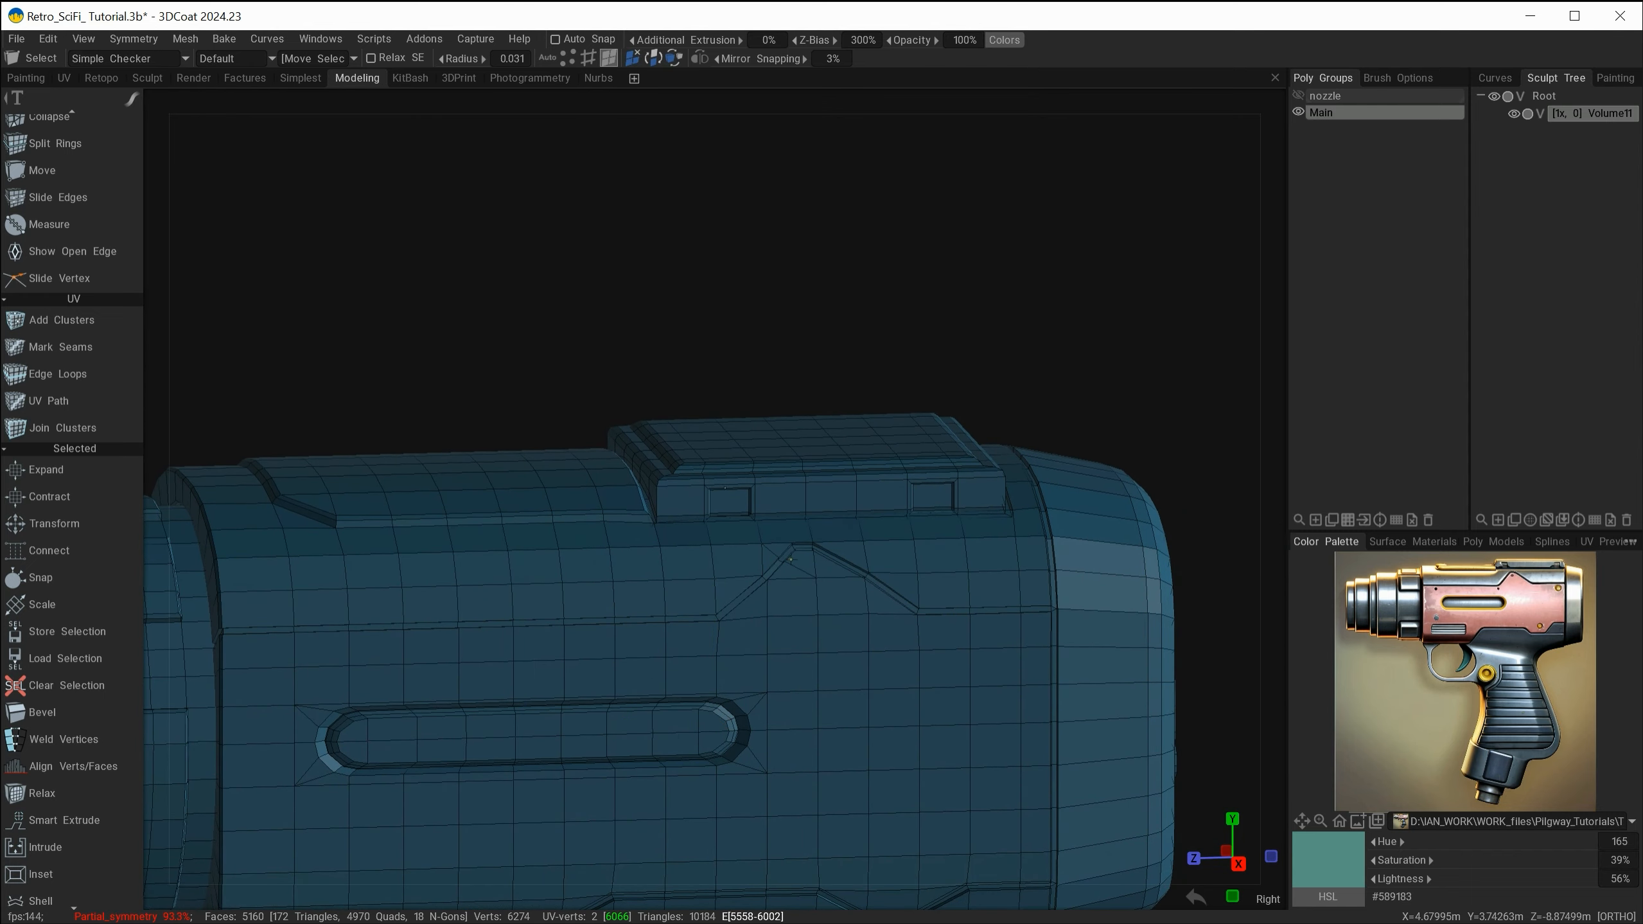
alt+drag(718, 482, 704, 642)
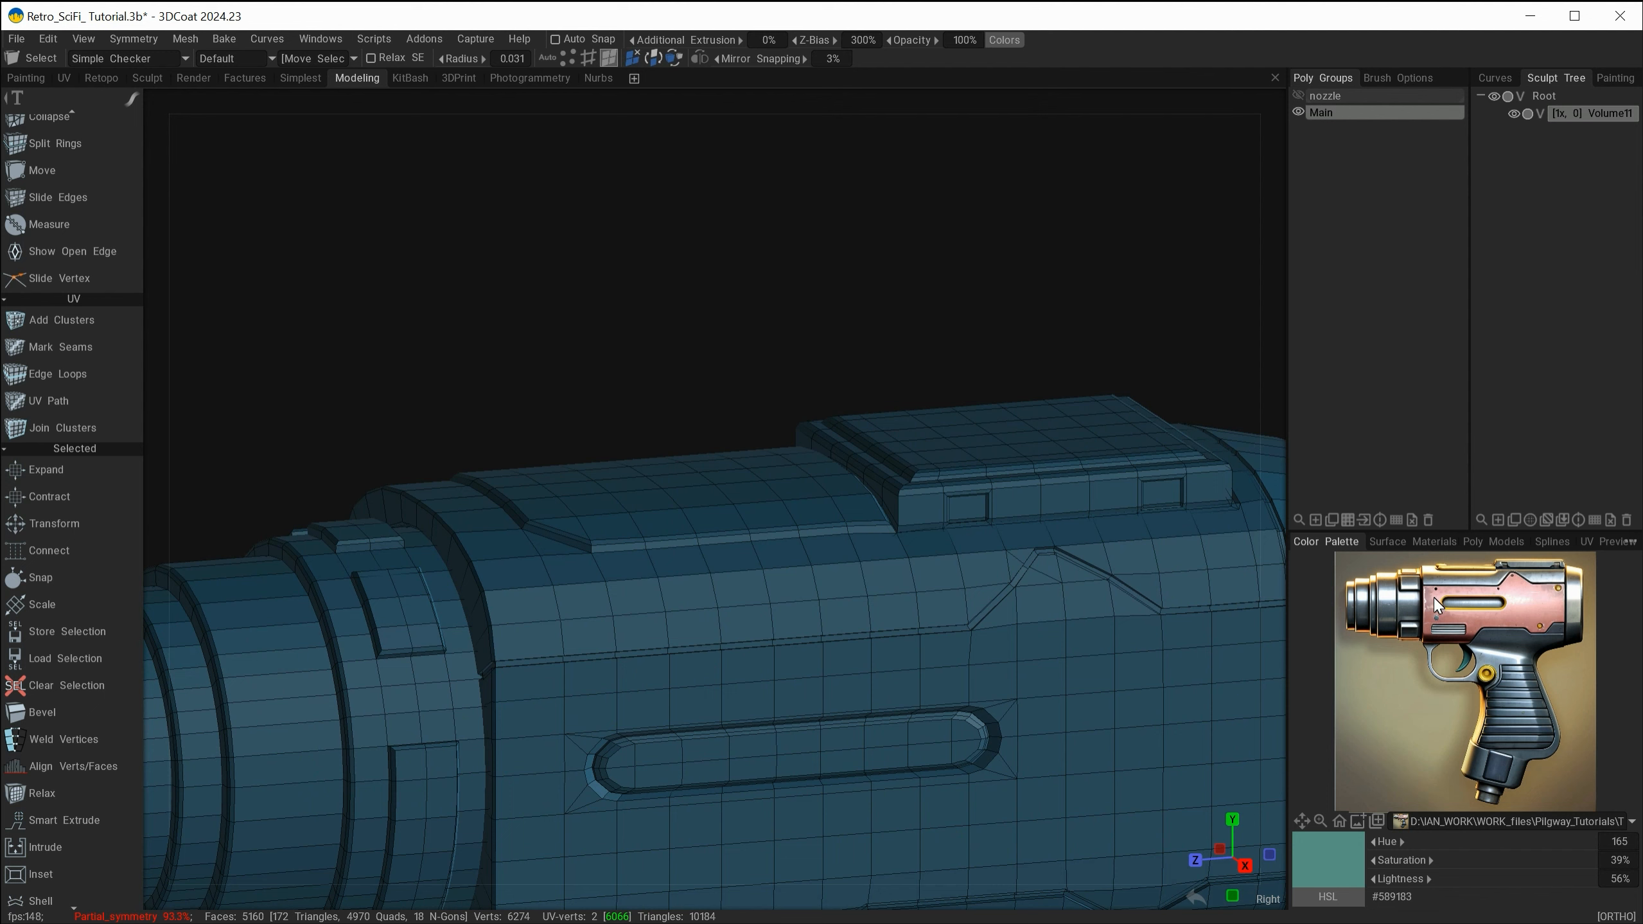
alt+drag(928, 739, 714, 640)
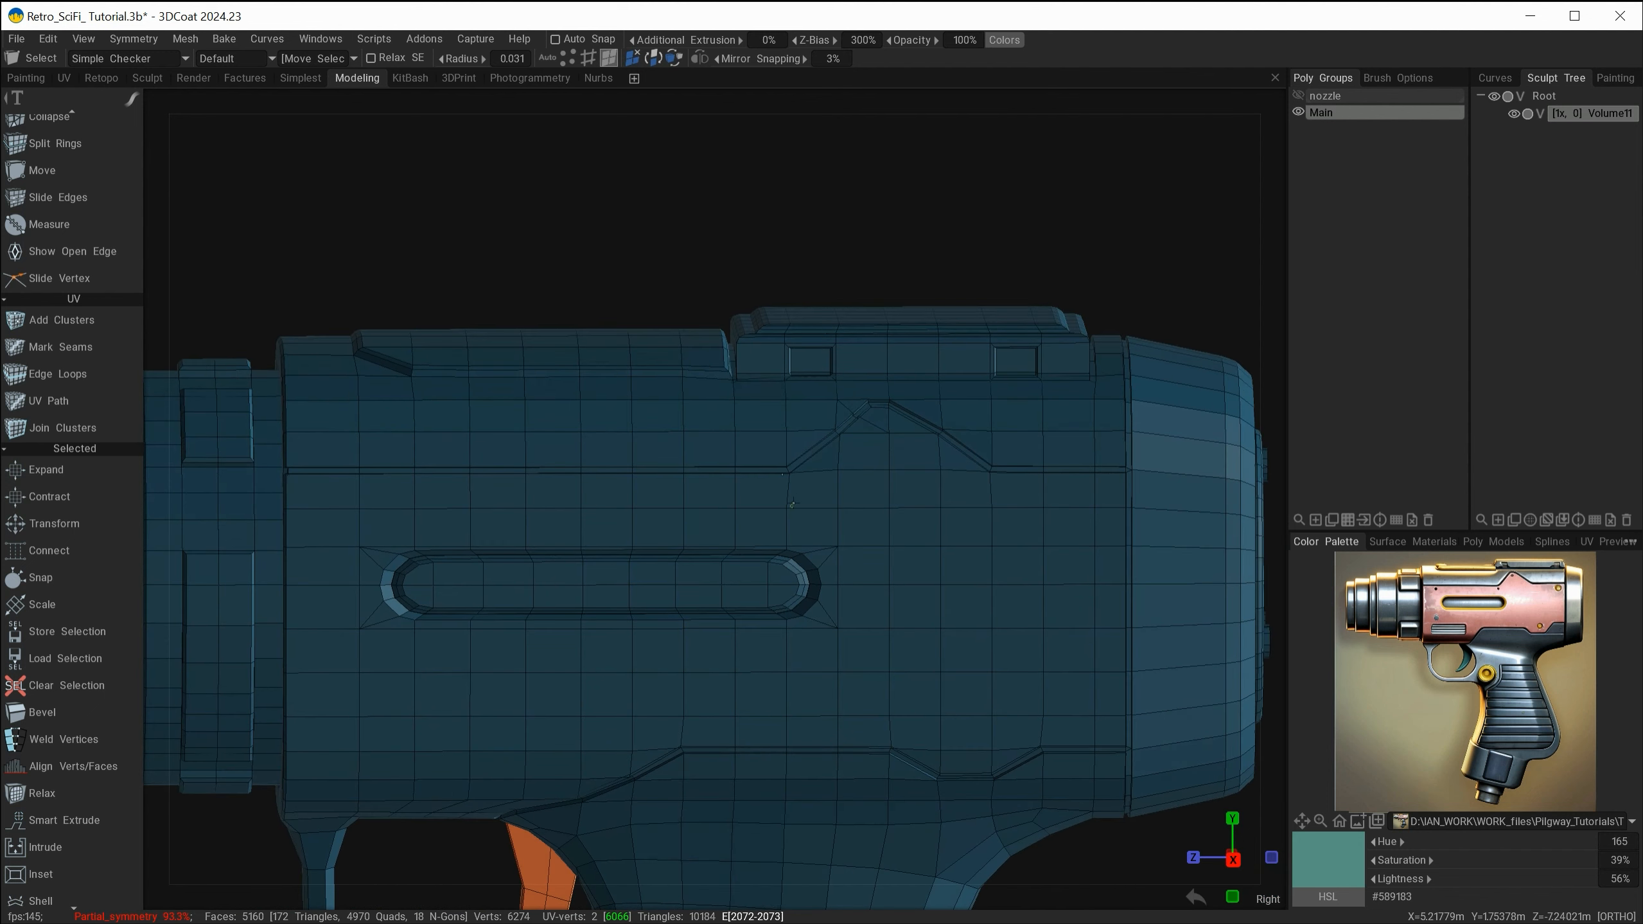
alt+drag(906, 543, 977, 603)
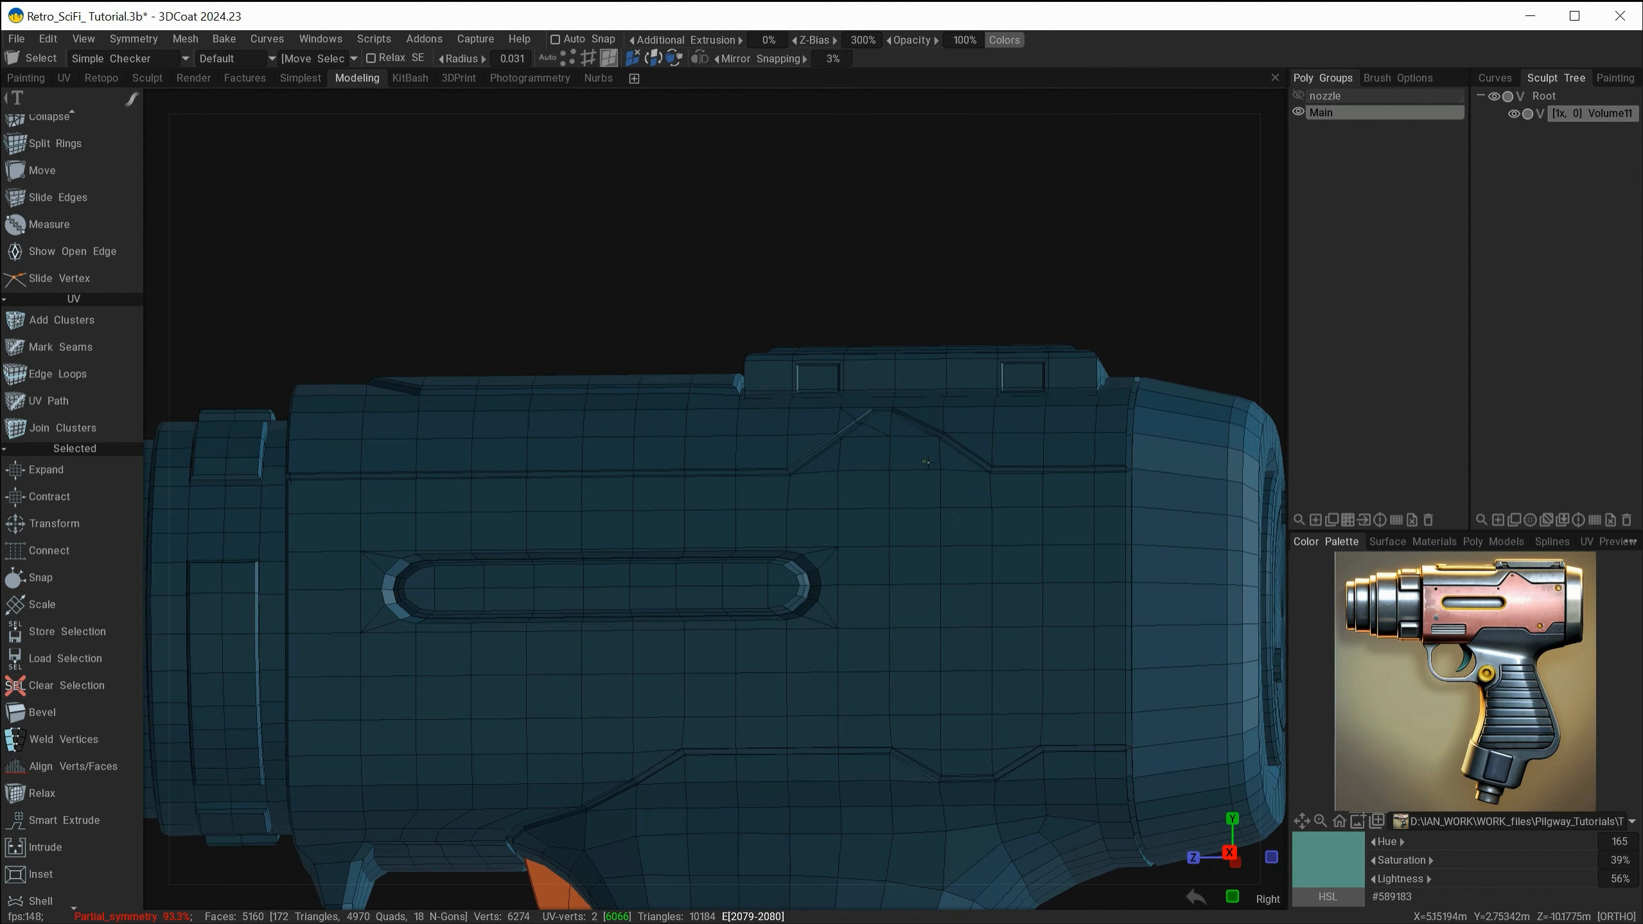
alt+middle_drag(977, 603, 1068, 477)
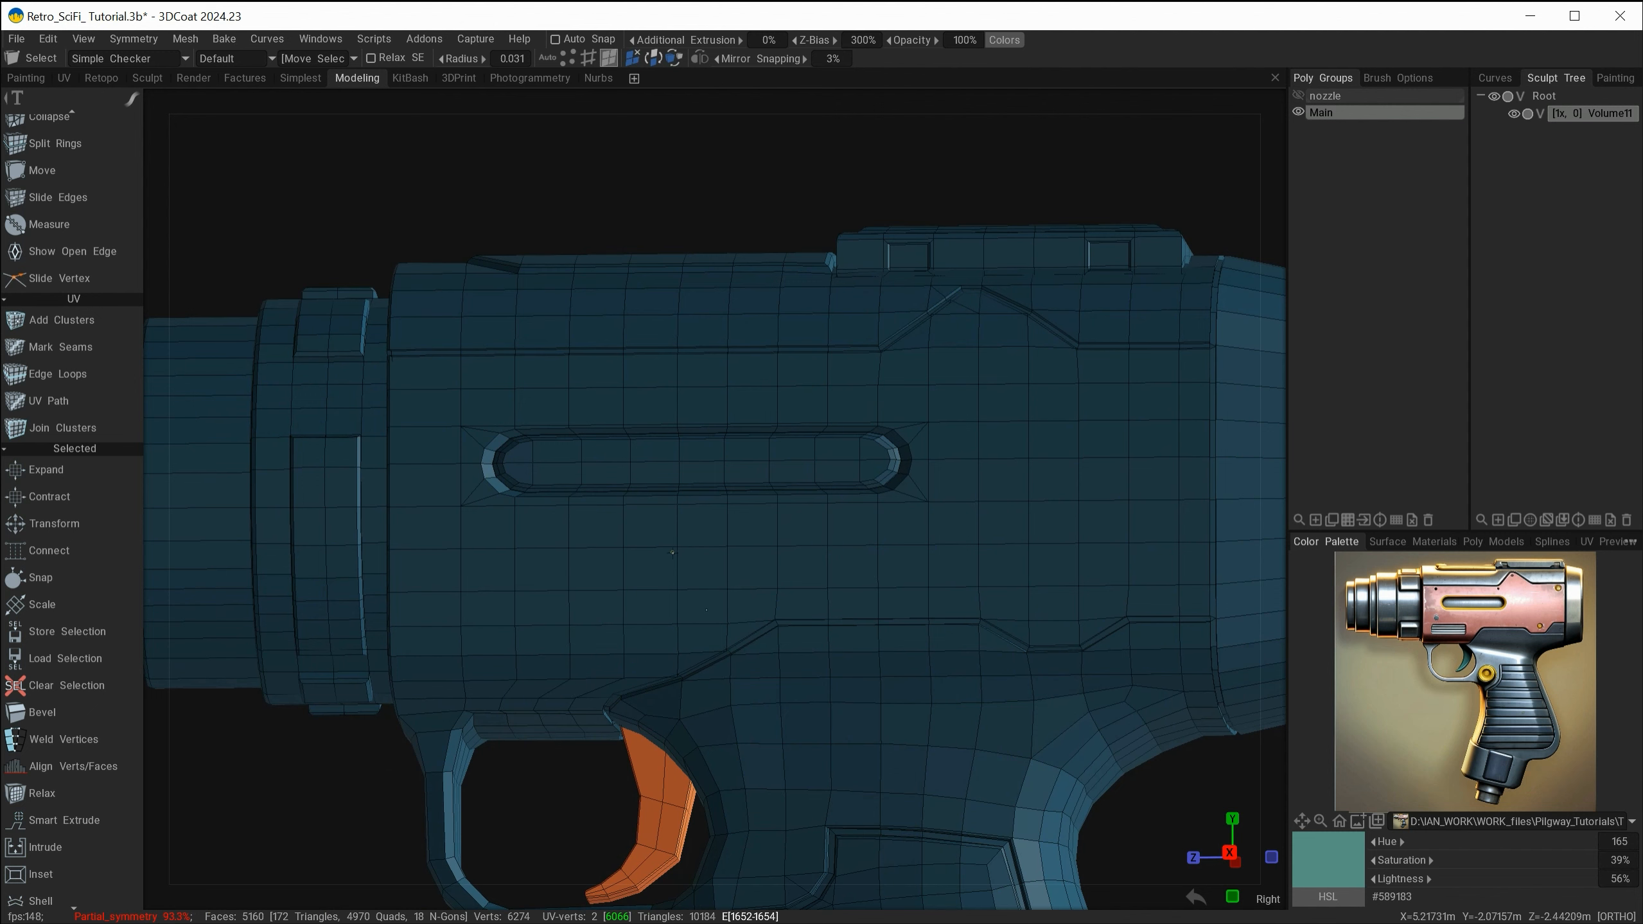
mouse_move(566, 598)
alt+mouse_down()
mouse_move(641, 614)
mouse_move(580, 607)
alt+mouse_up()
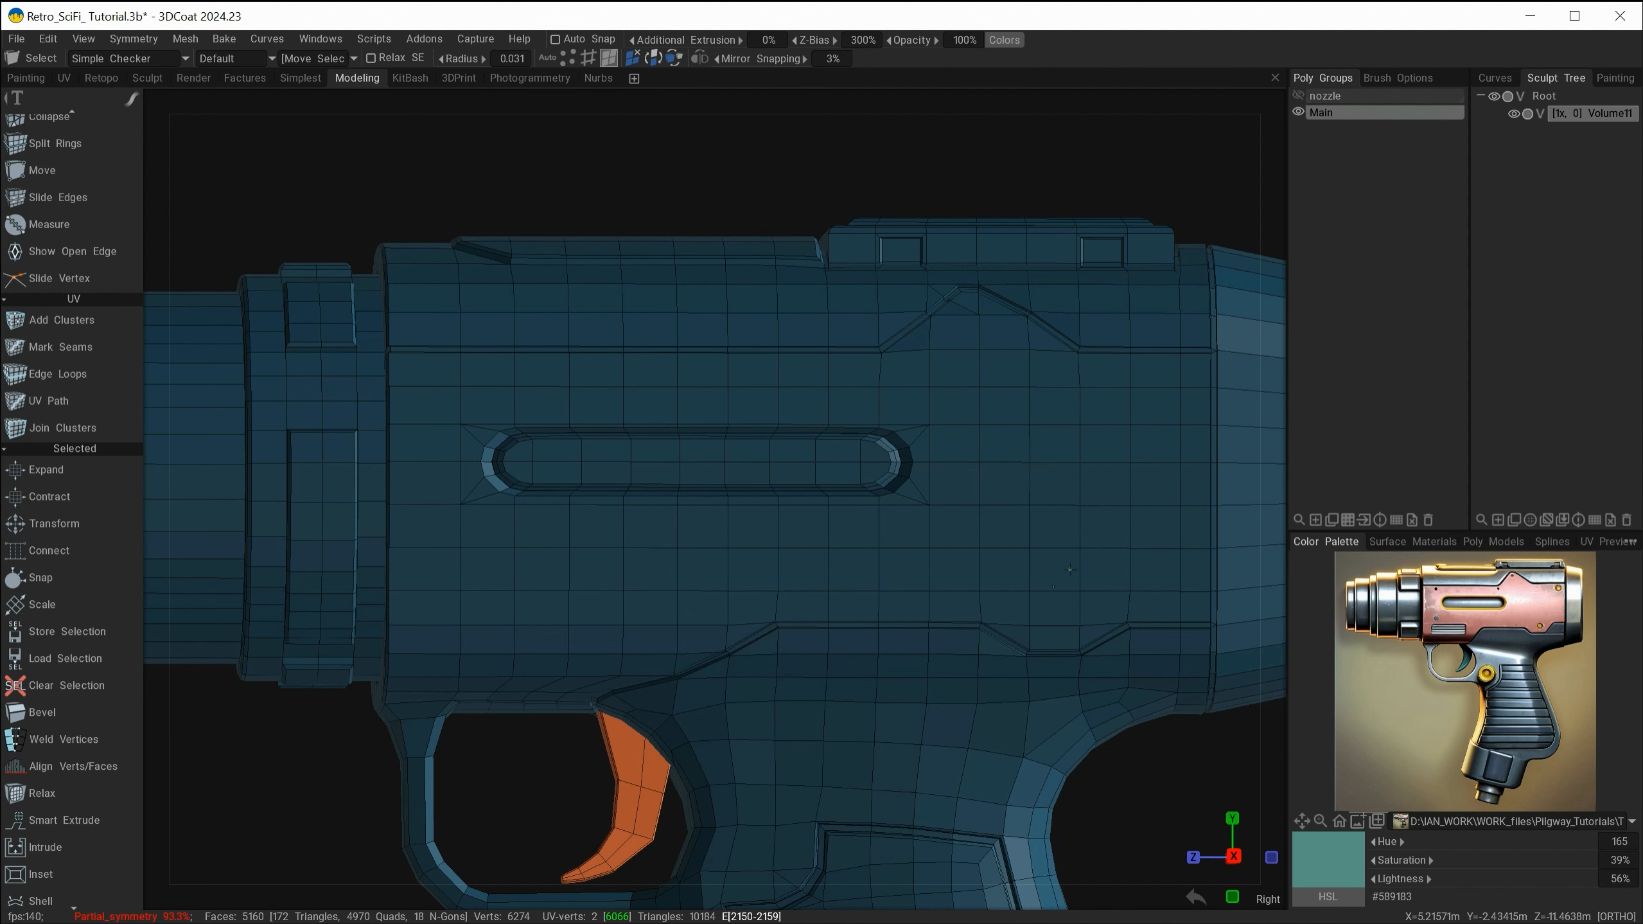
alt+drag(877, 536, 931, 536)
alt+middle_drag(877, 512, 797, 494)
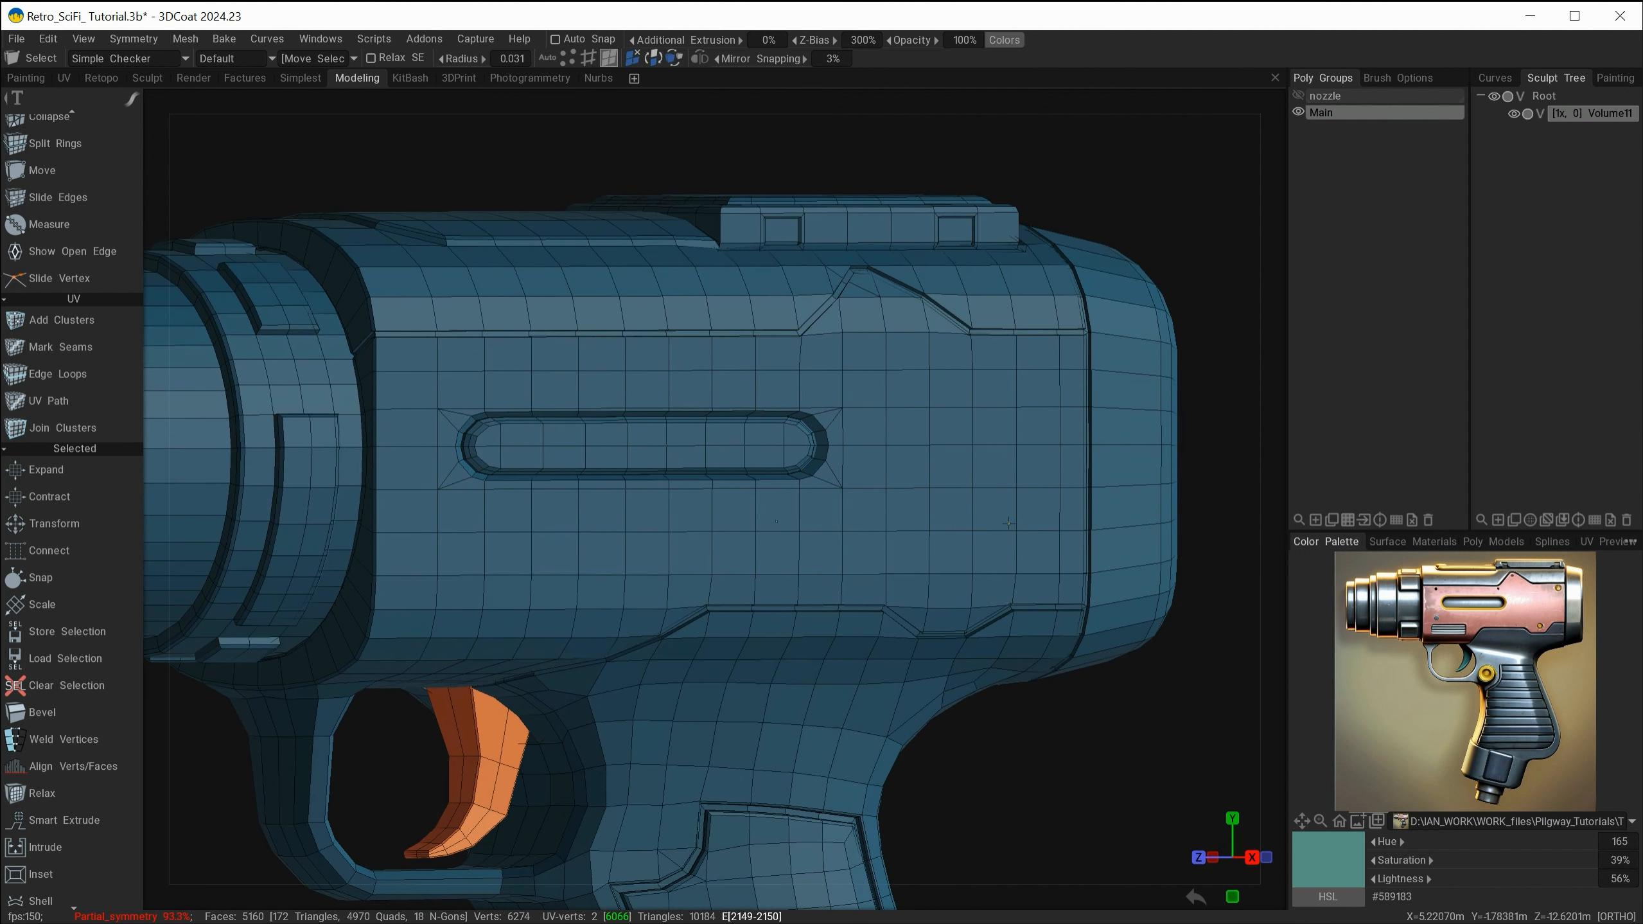
- Add the bevelled ring primitive from the Default poly models to the scene
click(1490, 542)
scroll(1436, 716, down, 3)
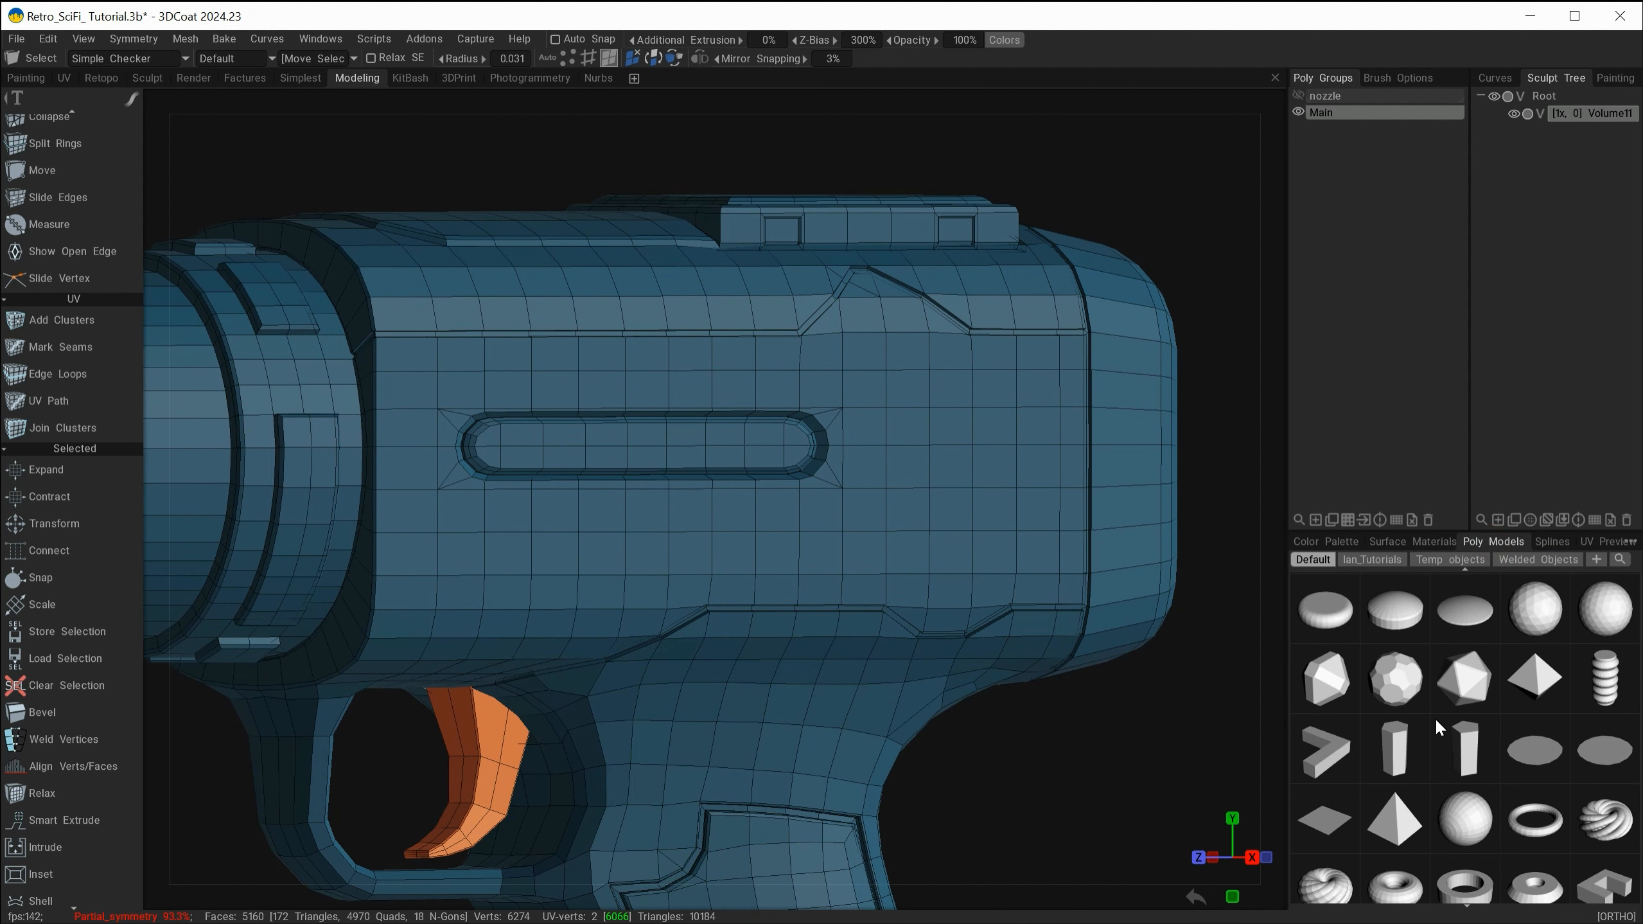
scroll(1436, 716, down, 2)
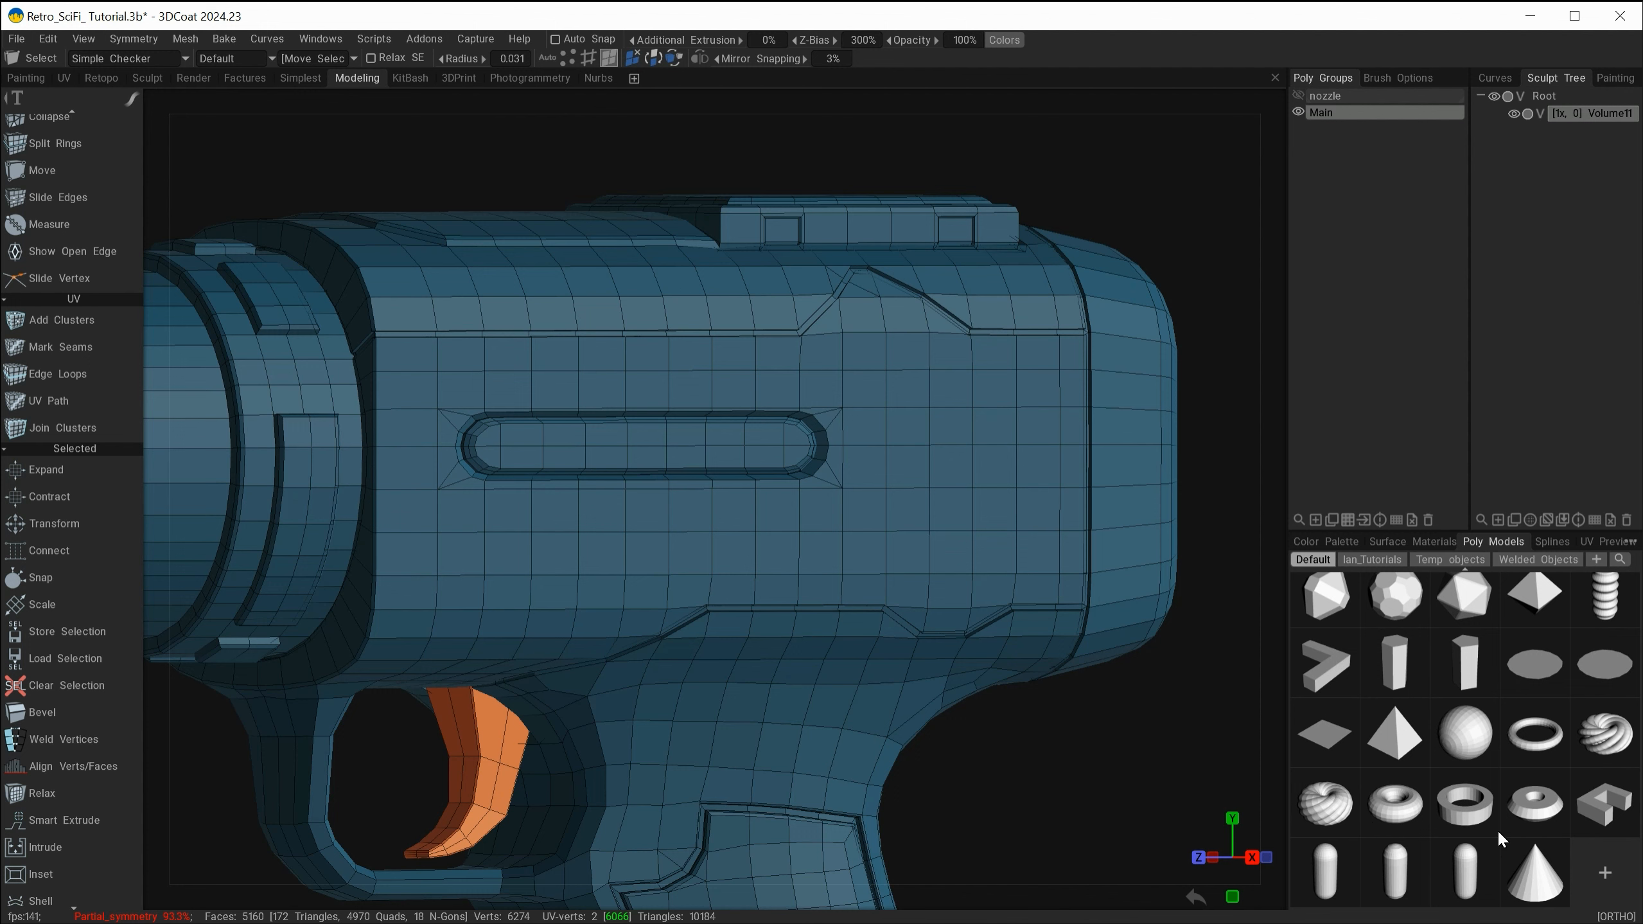
click(1535, 808)
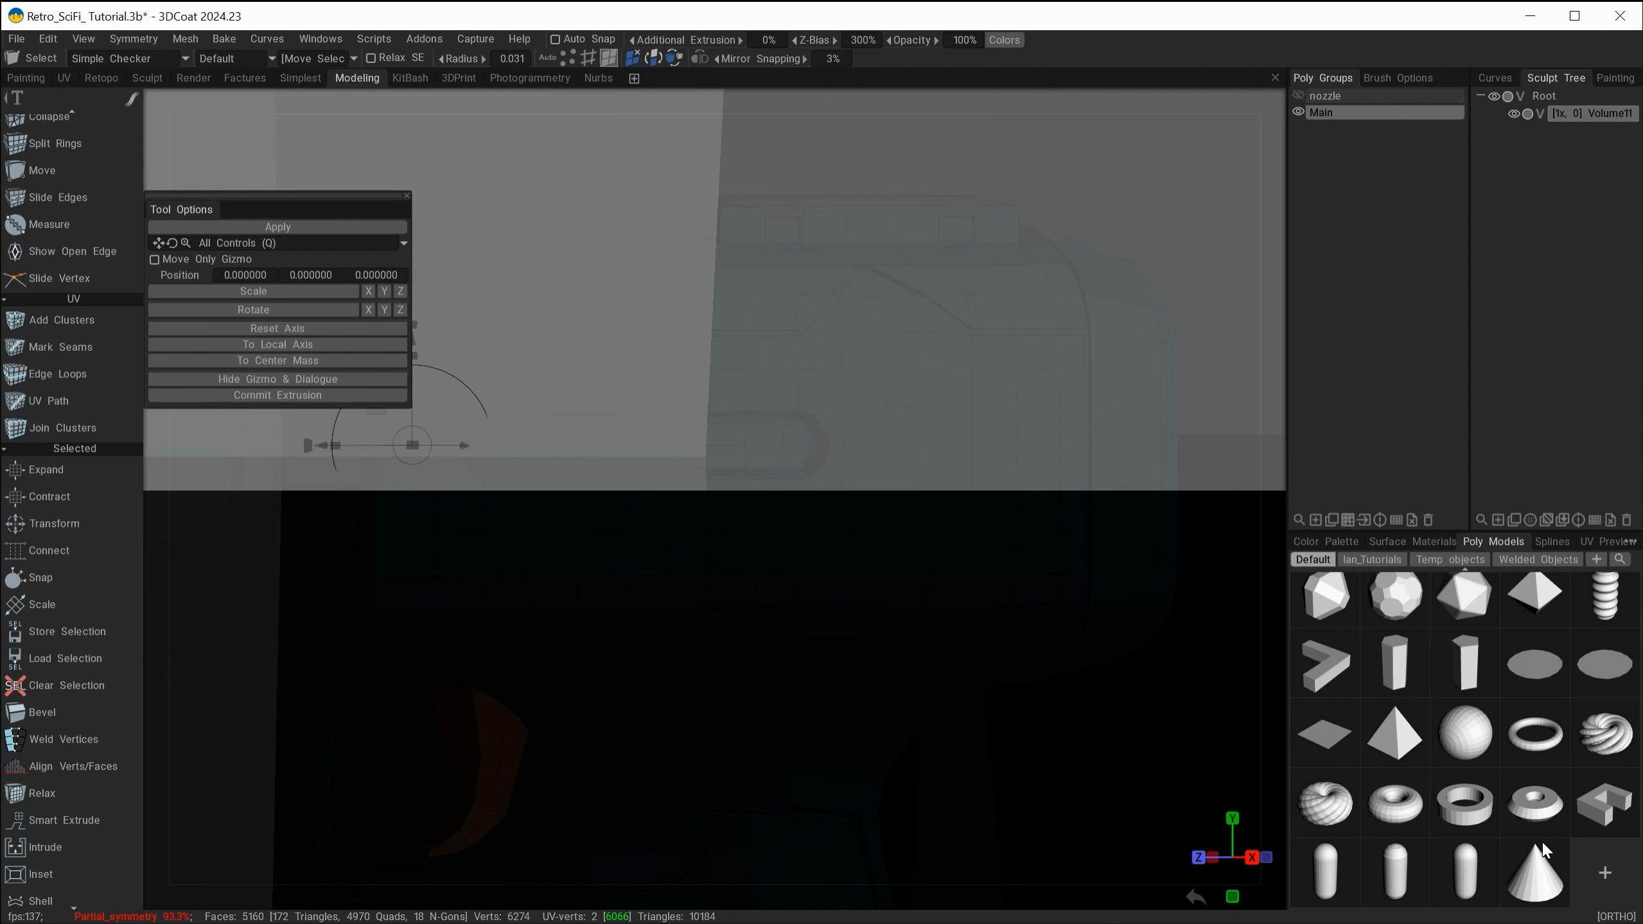
scroll(315, 461, down, 10)
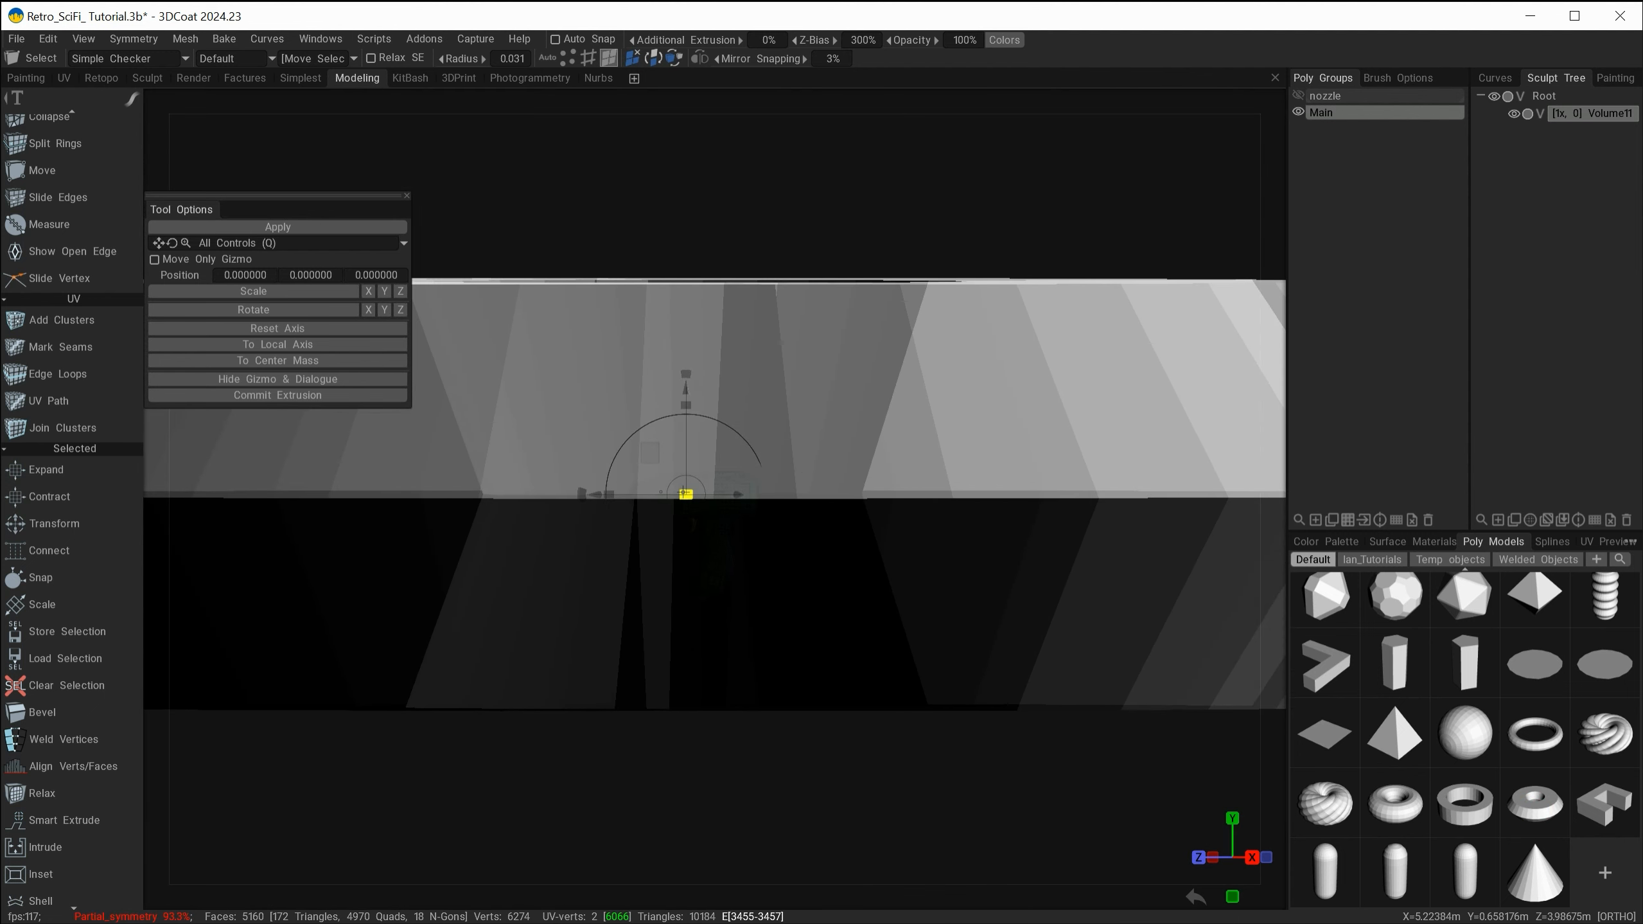
scroll(572, 506, down, 5)
- Move the ring primitive out beside the body to X about 6.47 and rotate it 90° so it faces the side panel
drag(574, 503, 471, 509)
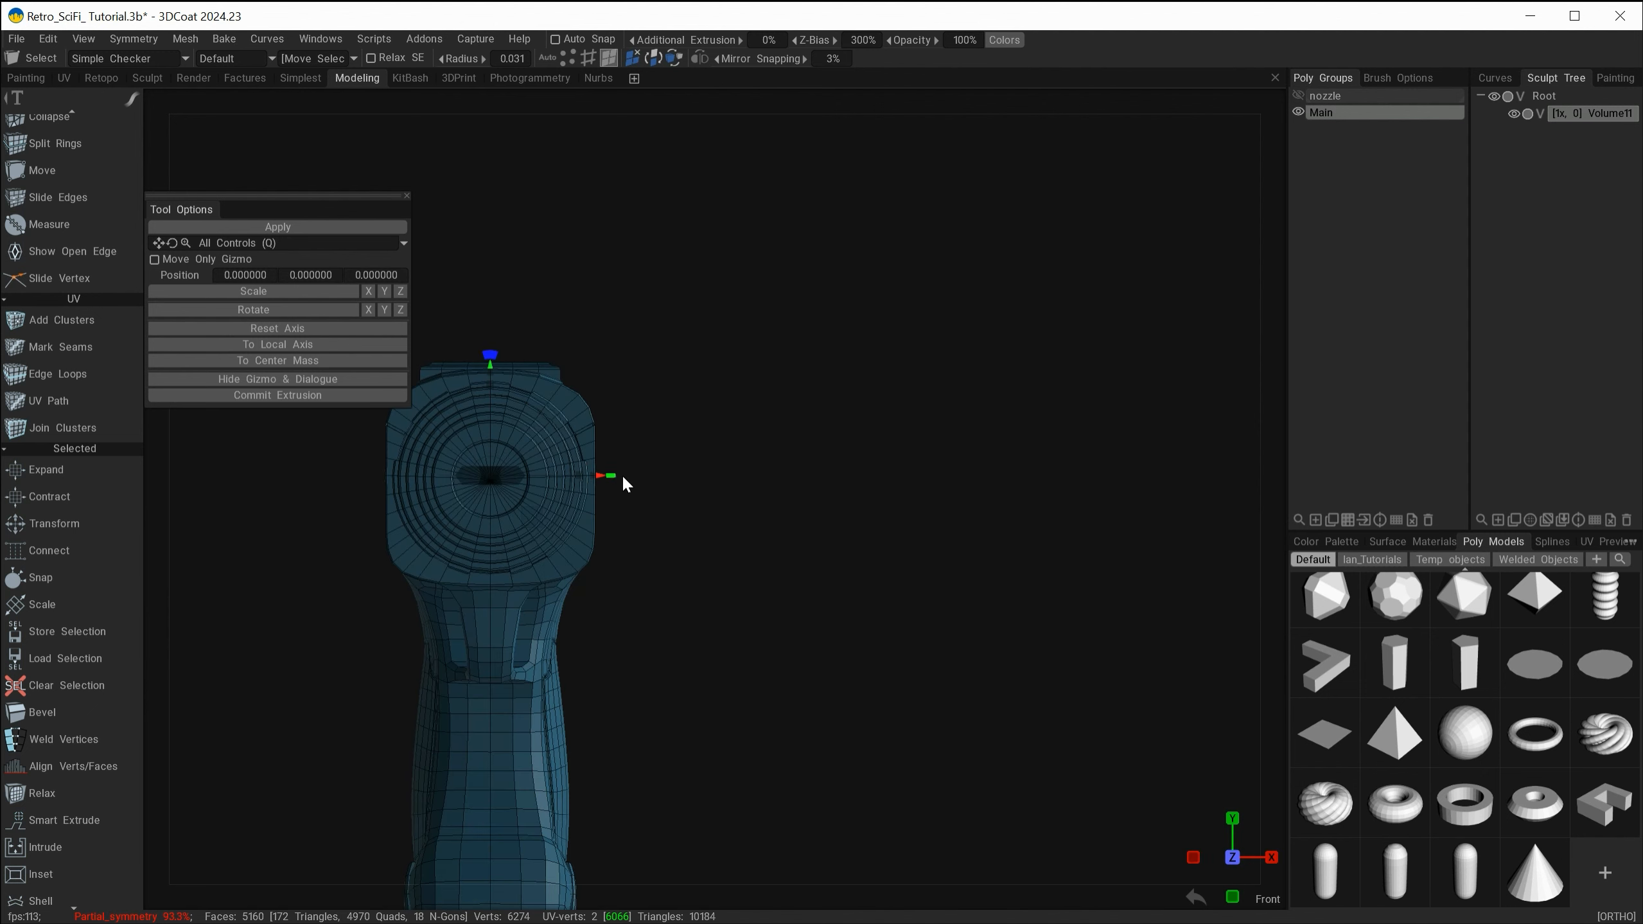
drag(597, 475, 726, 475)
alt+right_drag(598, 448, 760, 536)
alt+drag(759, 536, 896, 546)
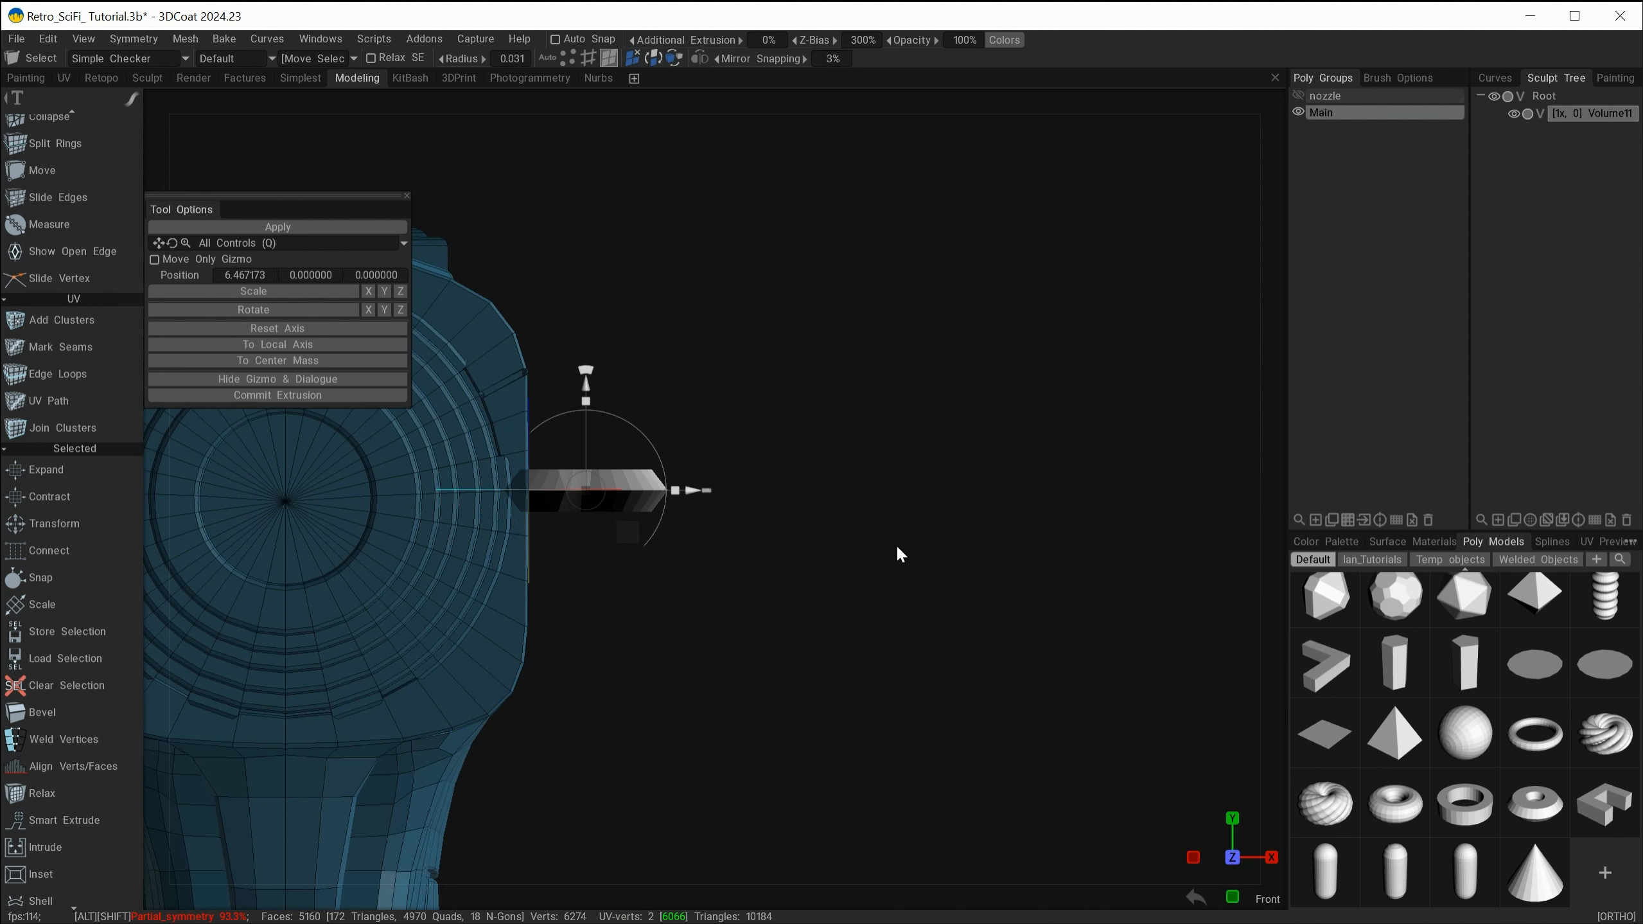
click(587, 369)
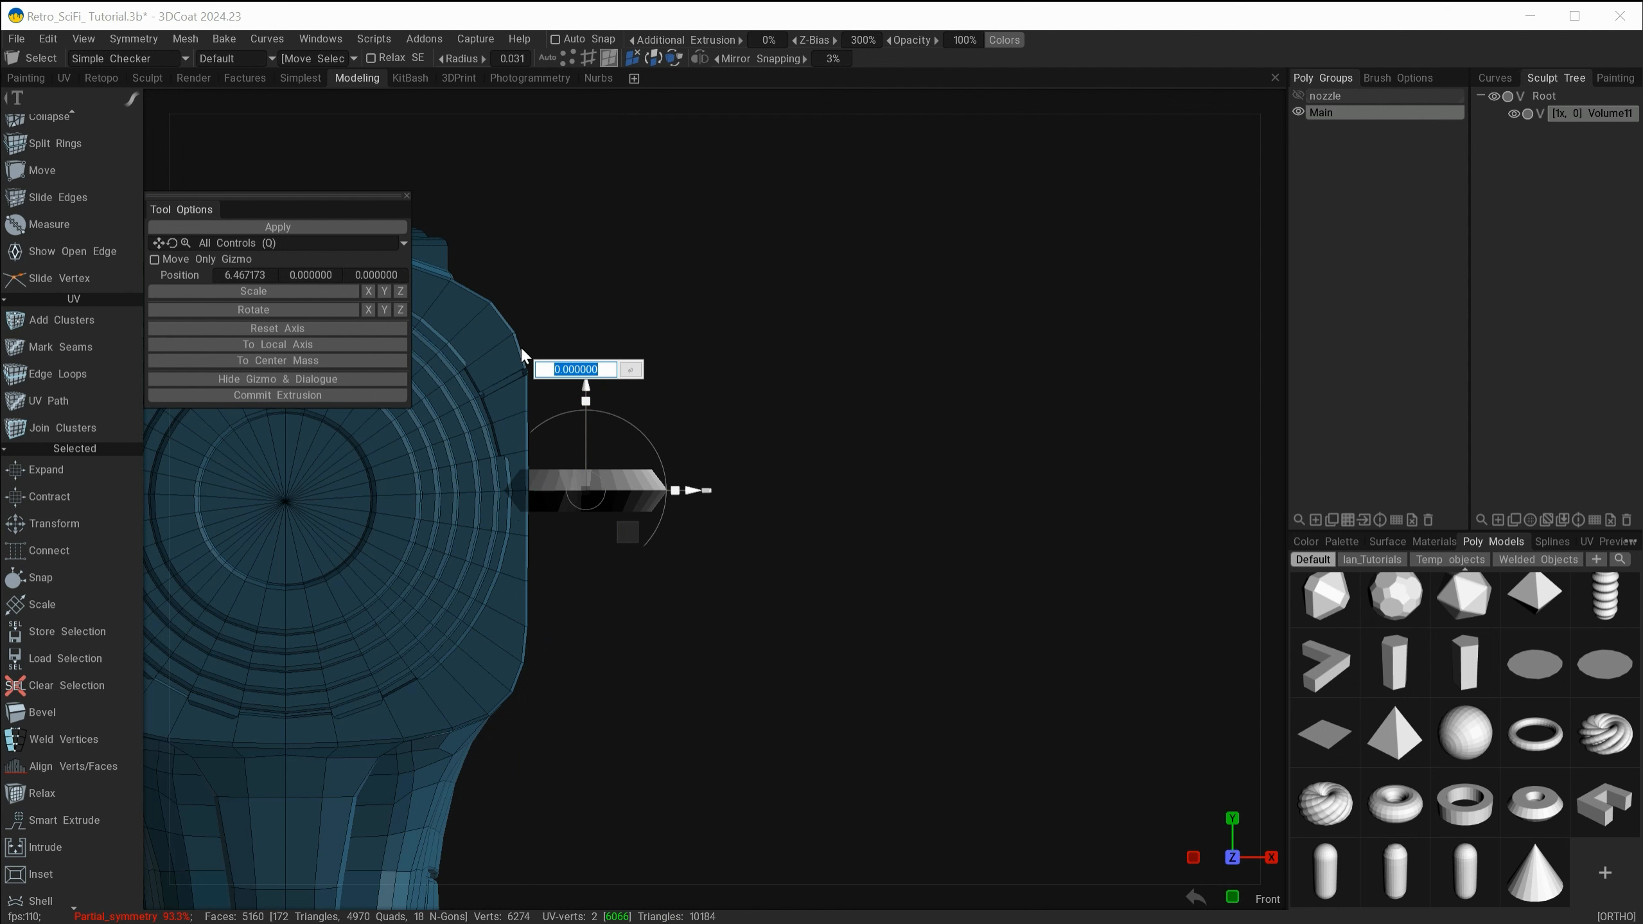
text(90)
key(Return)
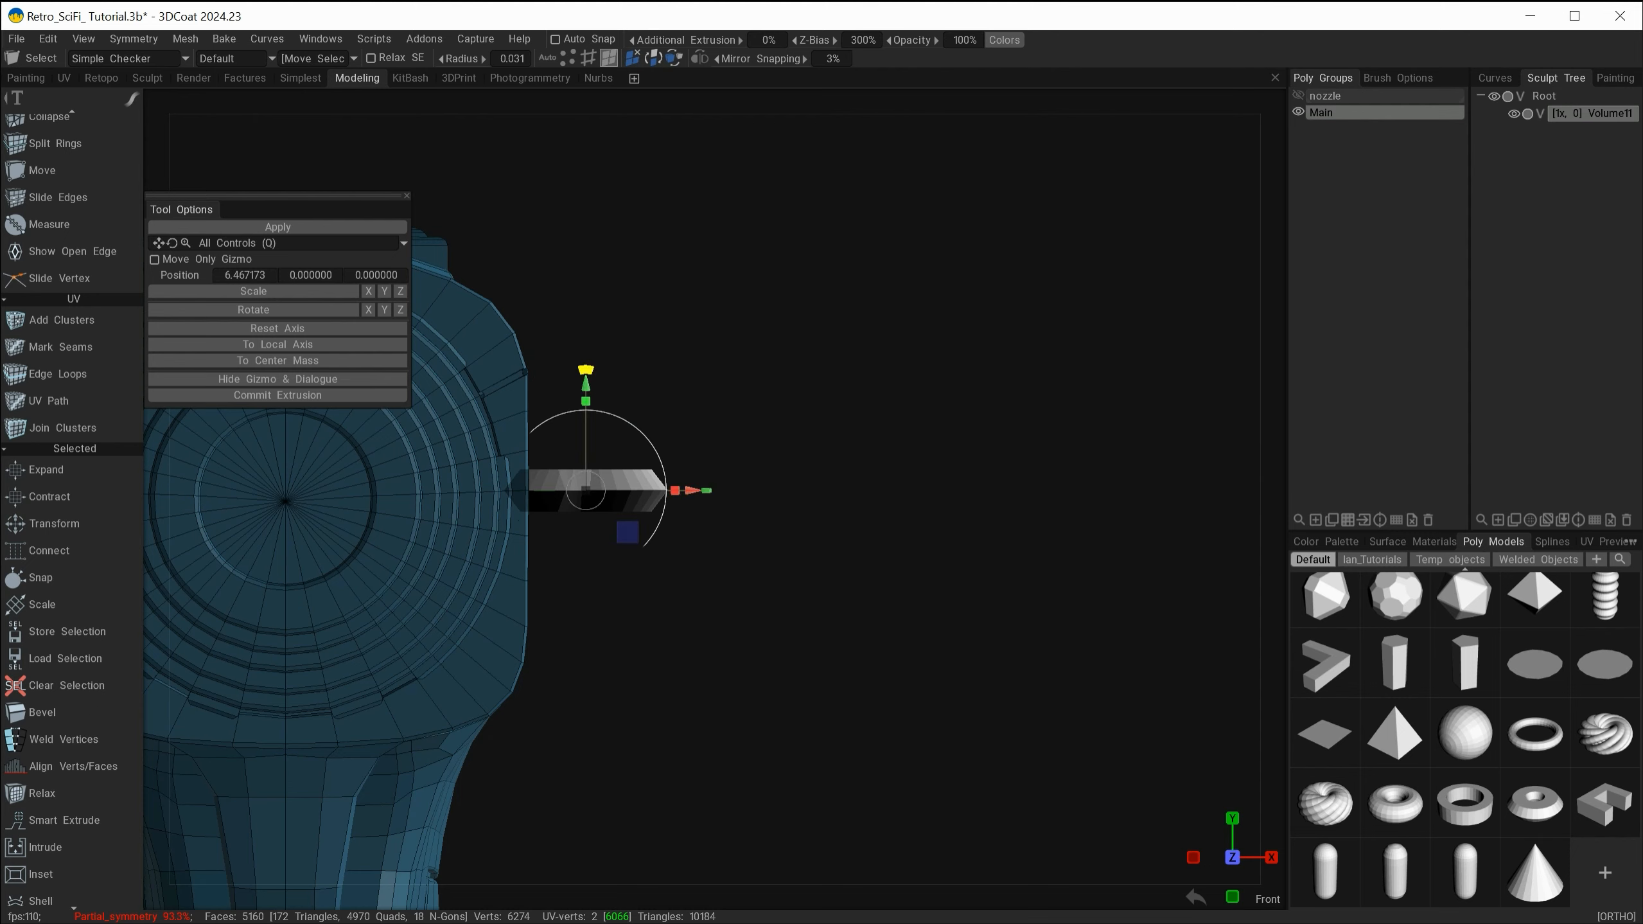
alt+drag(607, 612, 503, 630)
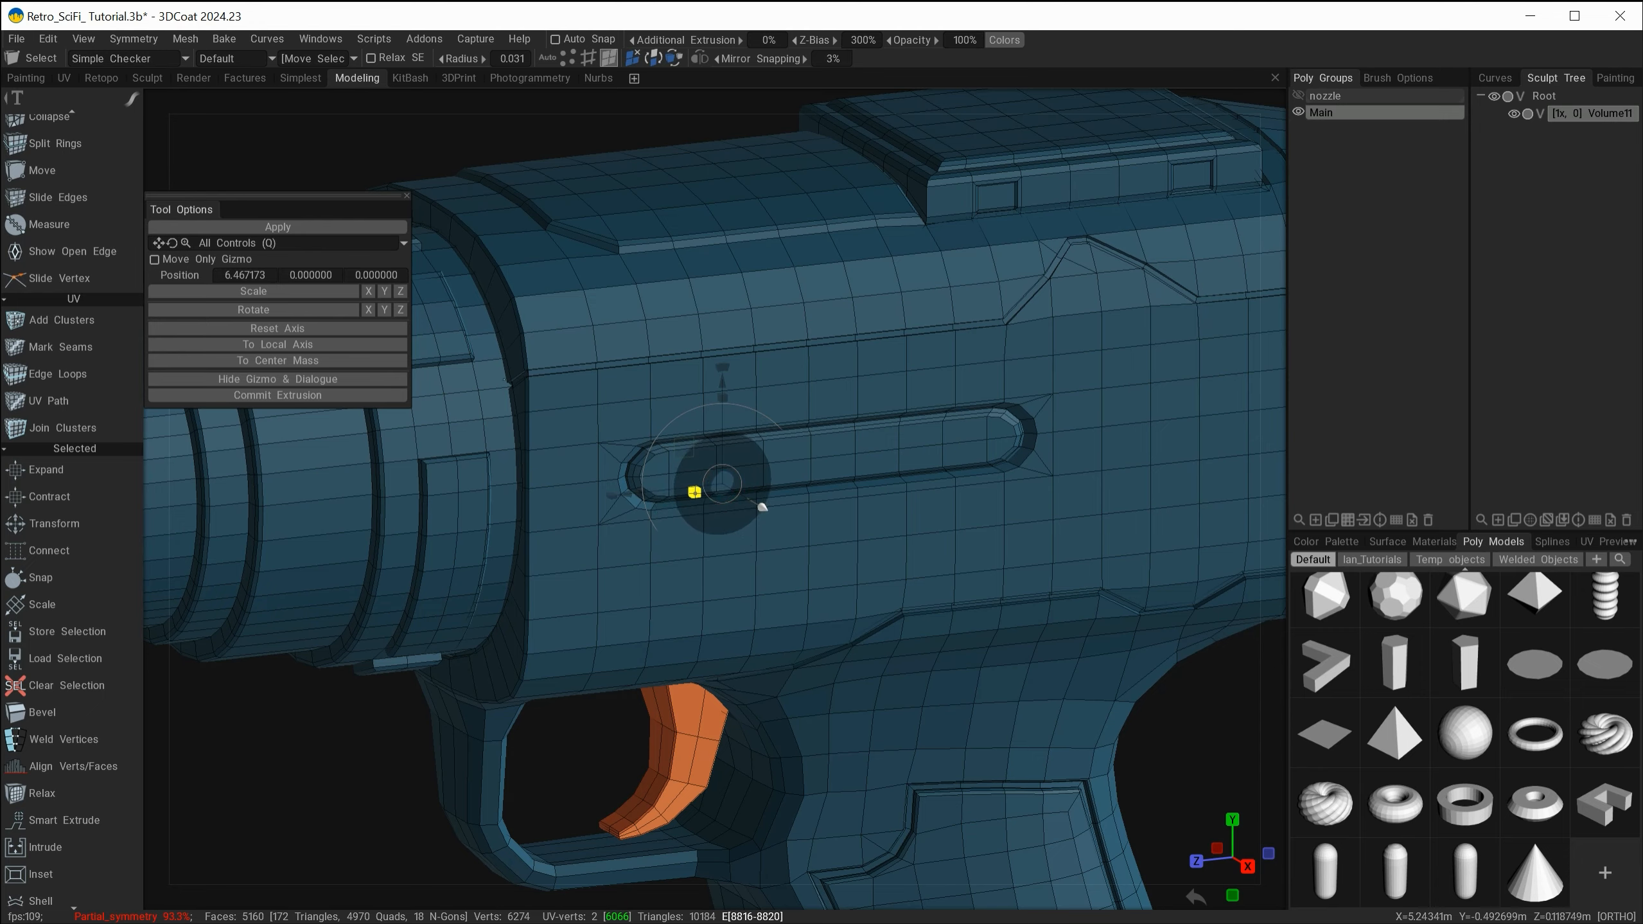
alt+drag(659, 579, 785, 577)
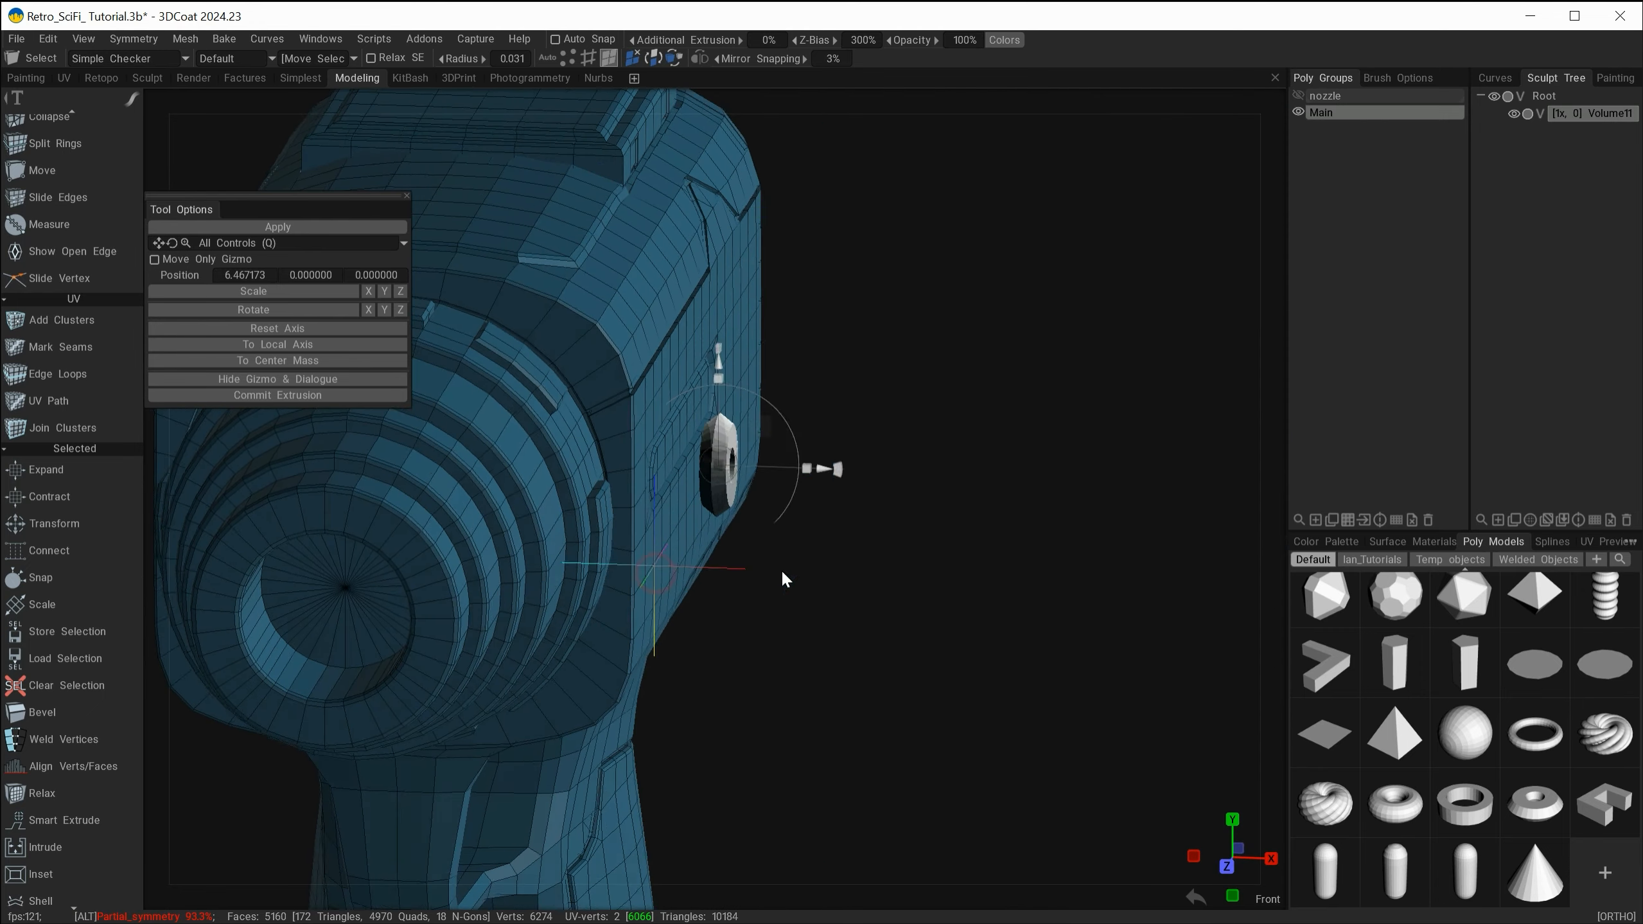
- Position the ring on the upper grip behind the trigger, at about X 3.17, Y -8.82, Z -4.55, and apply it, following the reference image
click(1319, 542)
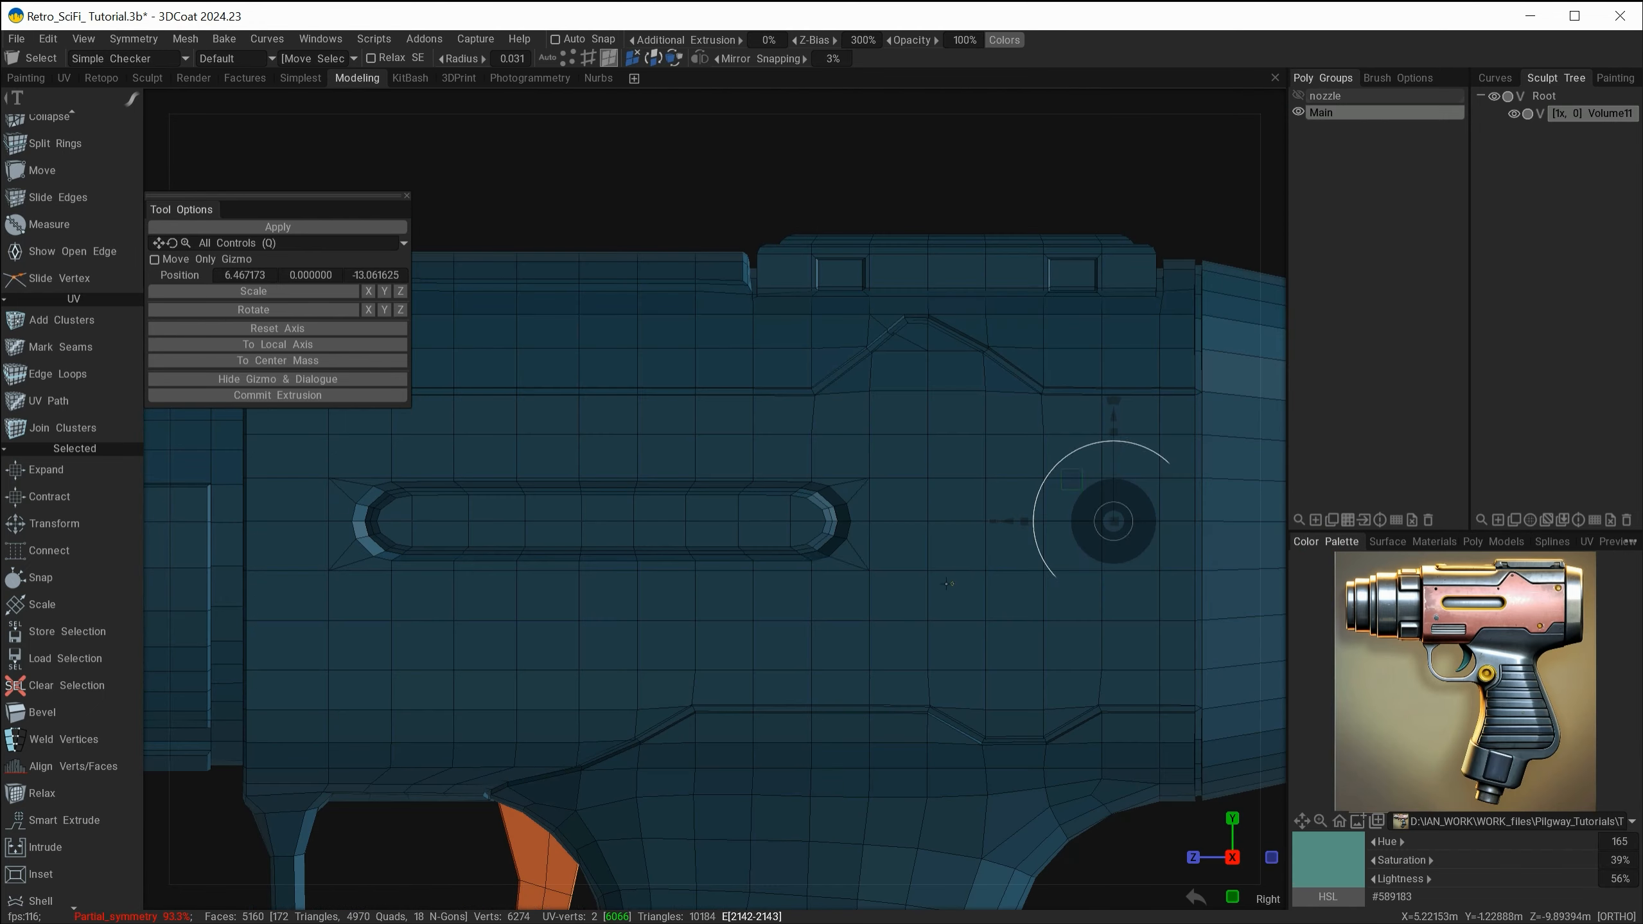
alt+middle_drag(926, 622, 978, 348)
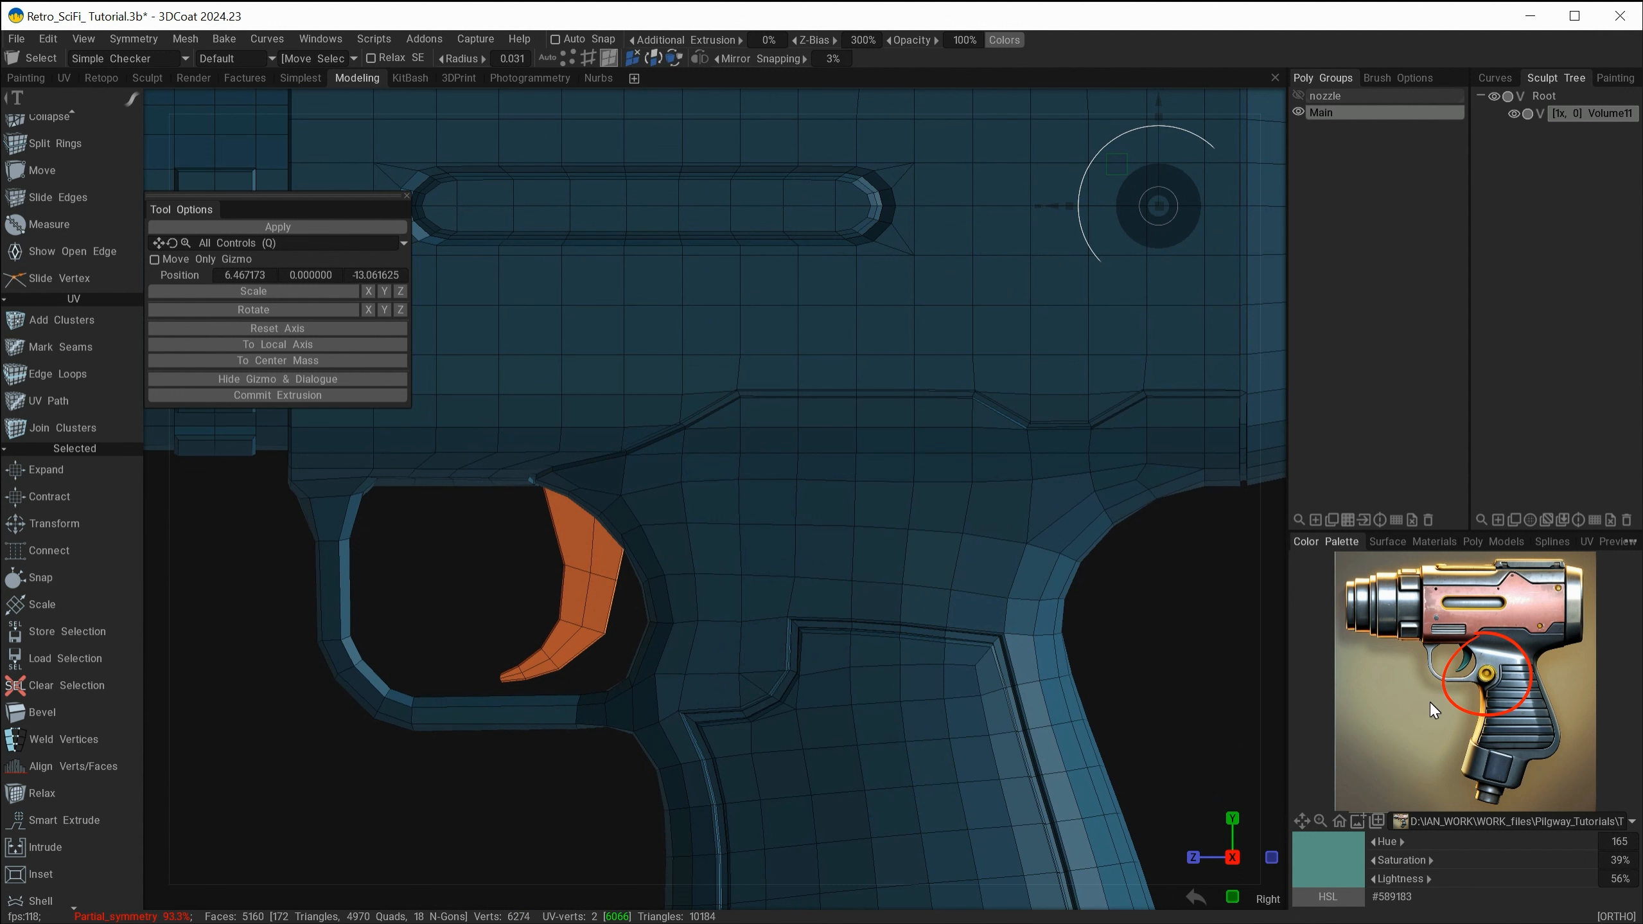
drag(725, 553, 726, 590)
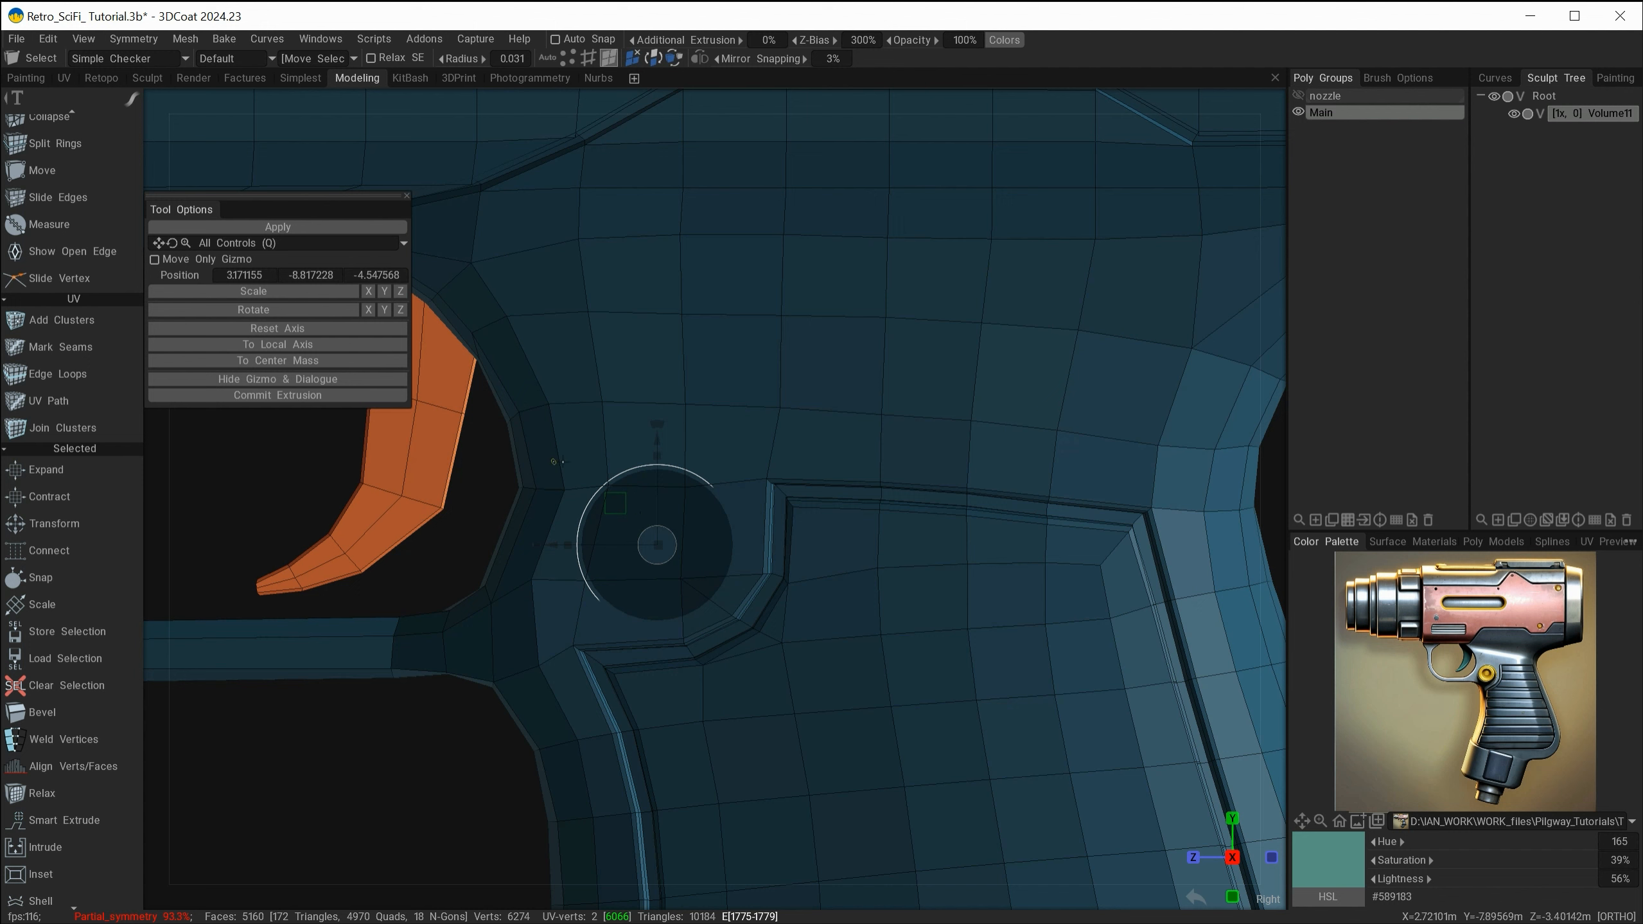
click(294, 225)
mouse_move(543, 495)
right_down()
mouse_move(709, 582)
mouse_move(874, 492)
right_up()
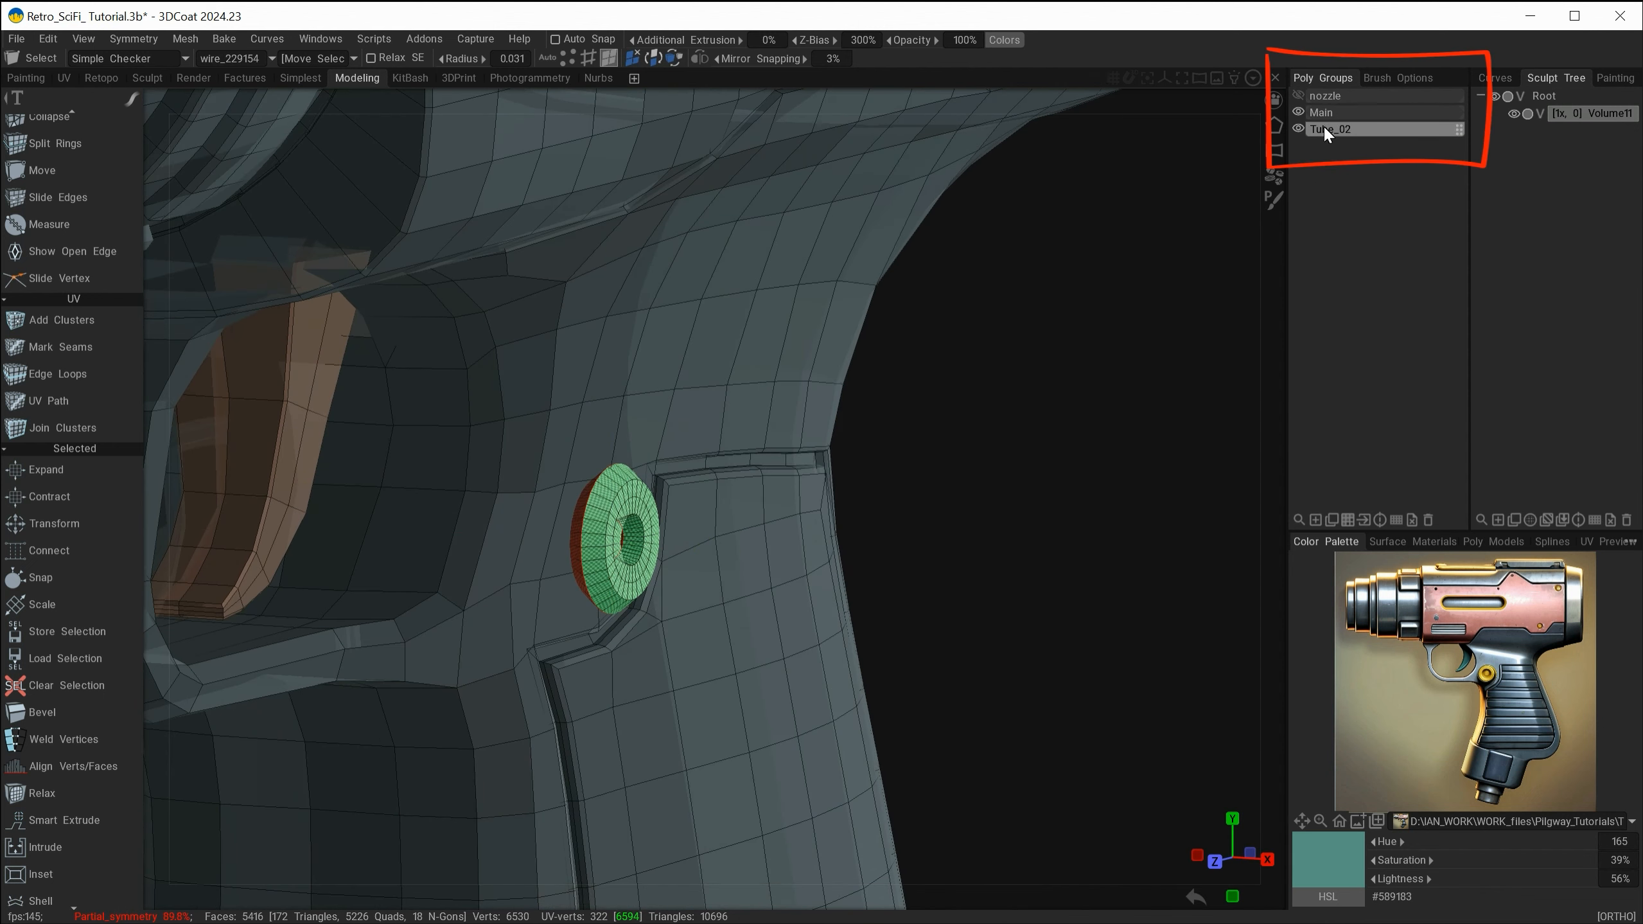
- Select all faces of the ring's poly group and transform them inward to X about 2.87, partly sunk into the grip
alt+right_drag(673, 580, 580, 587)
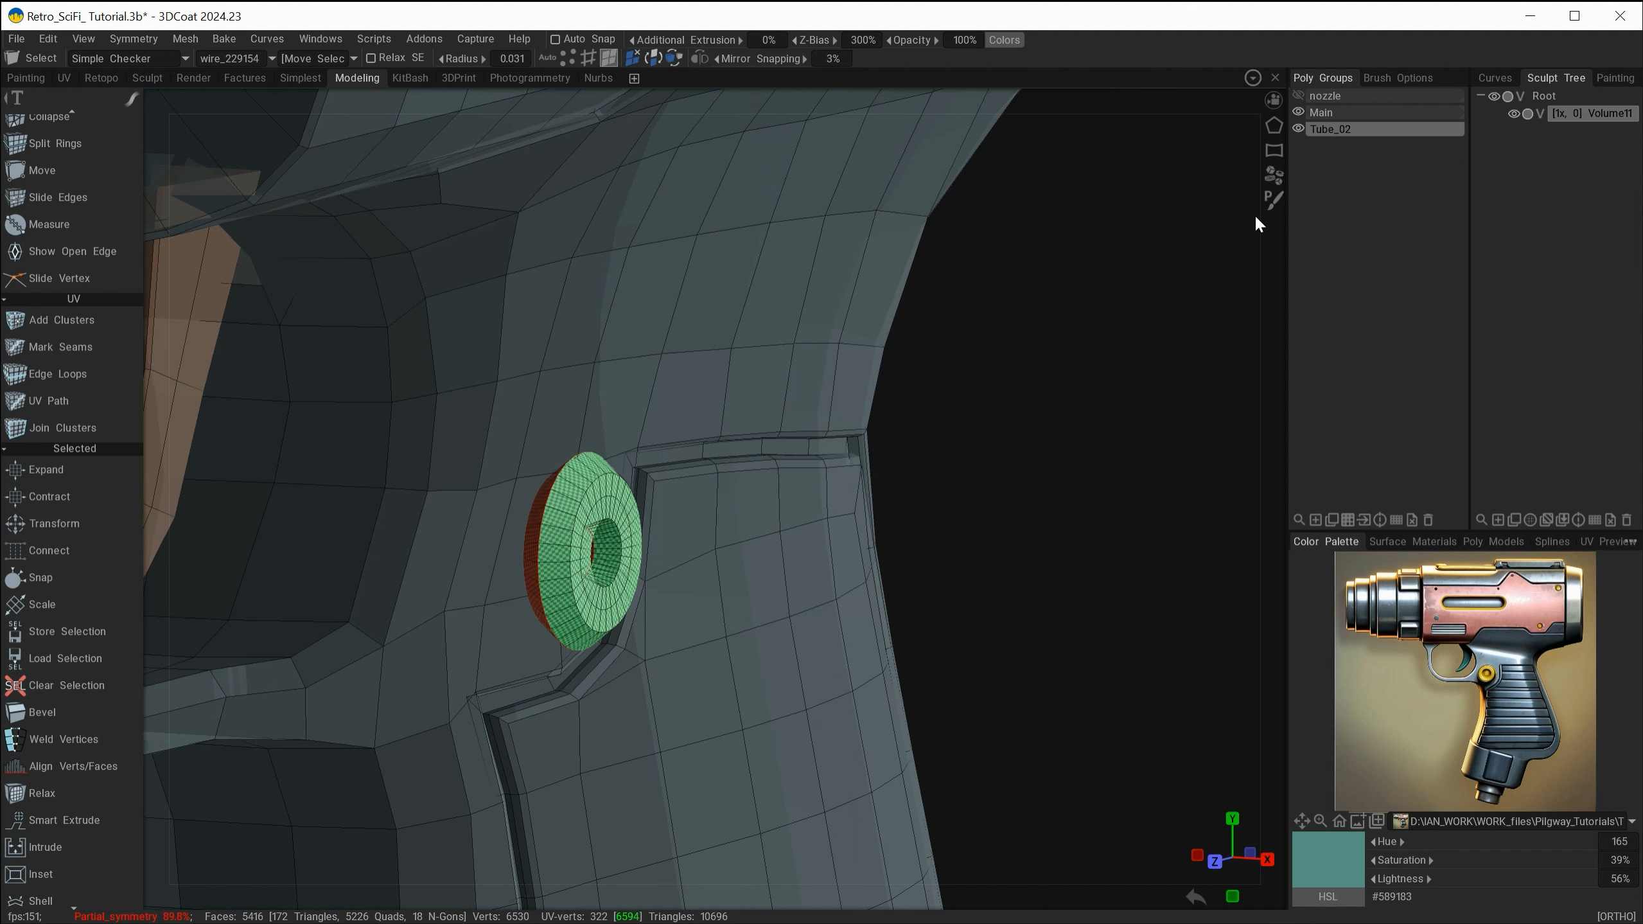
click(1351, 522)
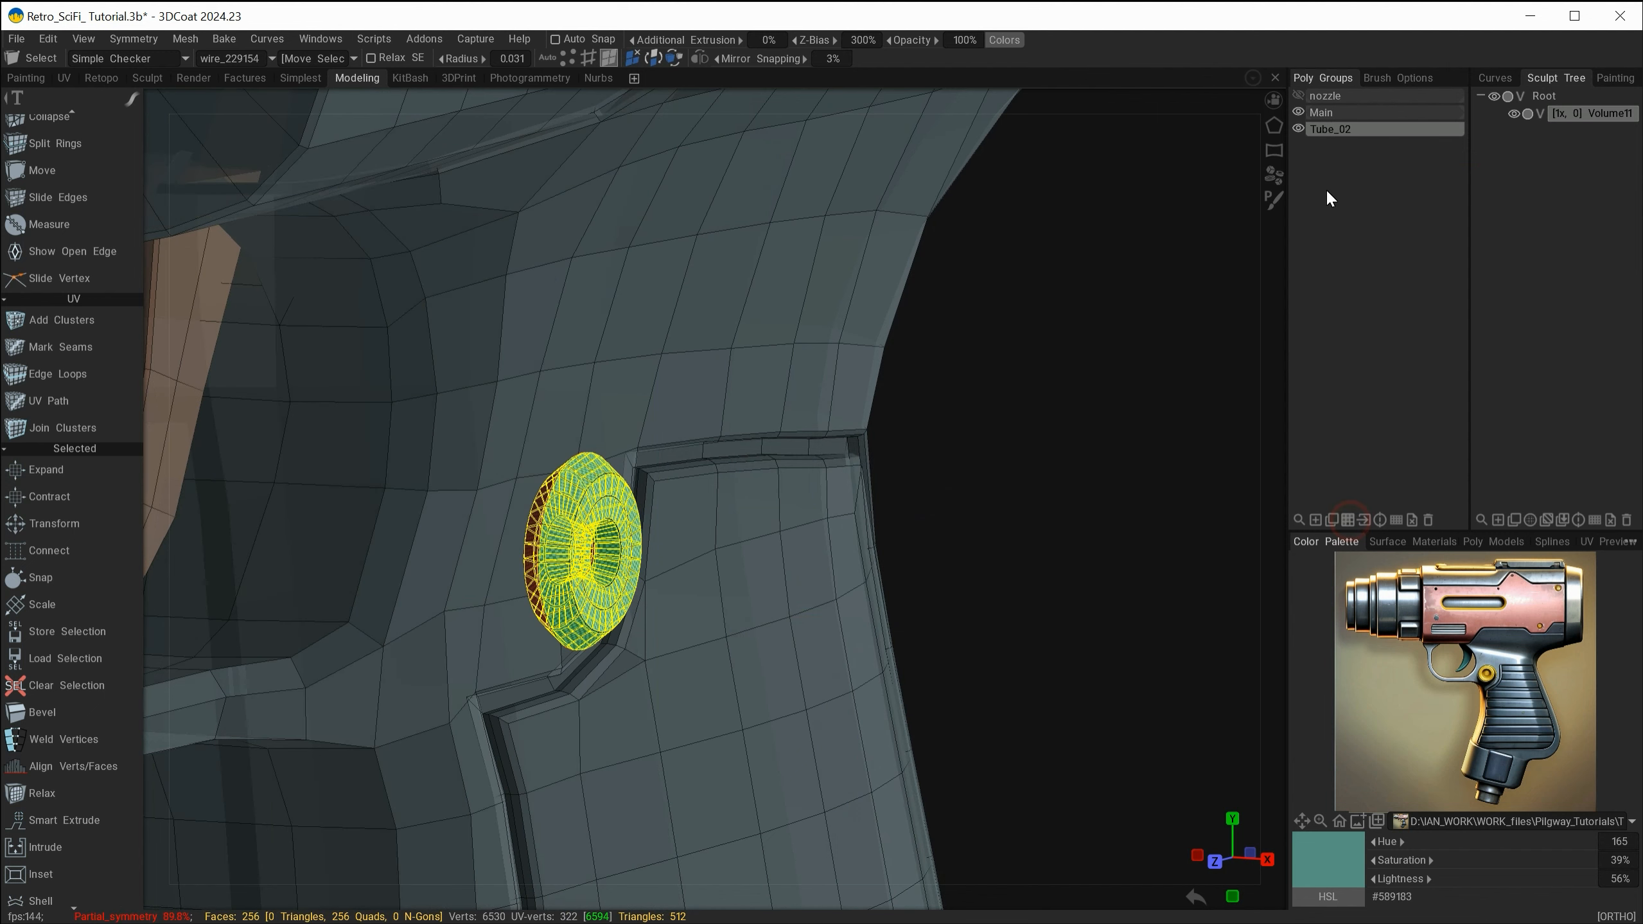
alt+right_drag(645, 657, 781, 722)
alt+middle_drag(782, 723, 967, 655)
alt+drag(967, 655, 1009, 655)
key(space)
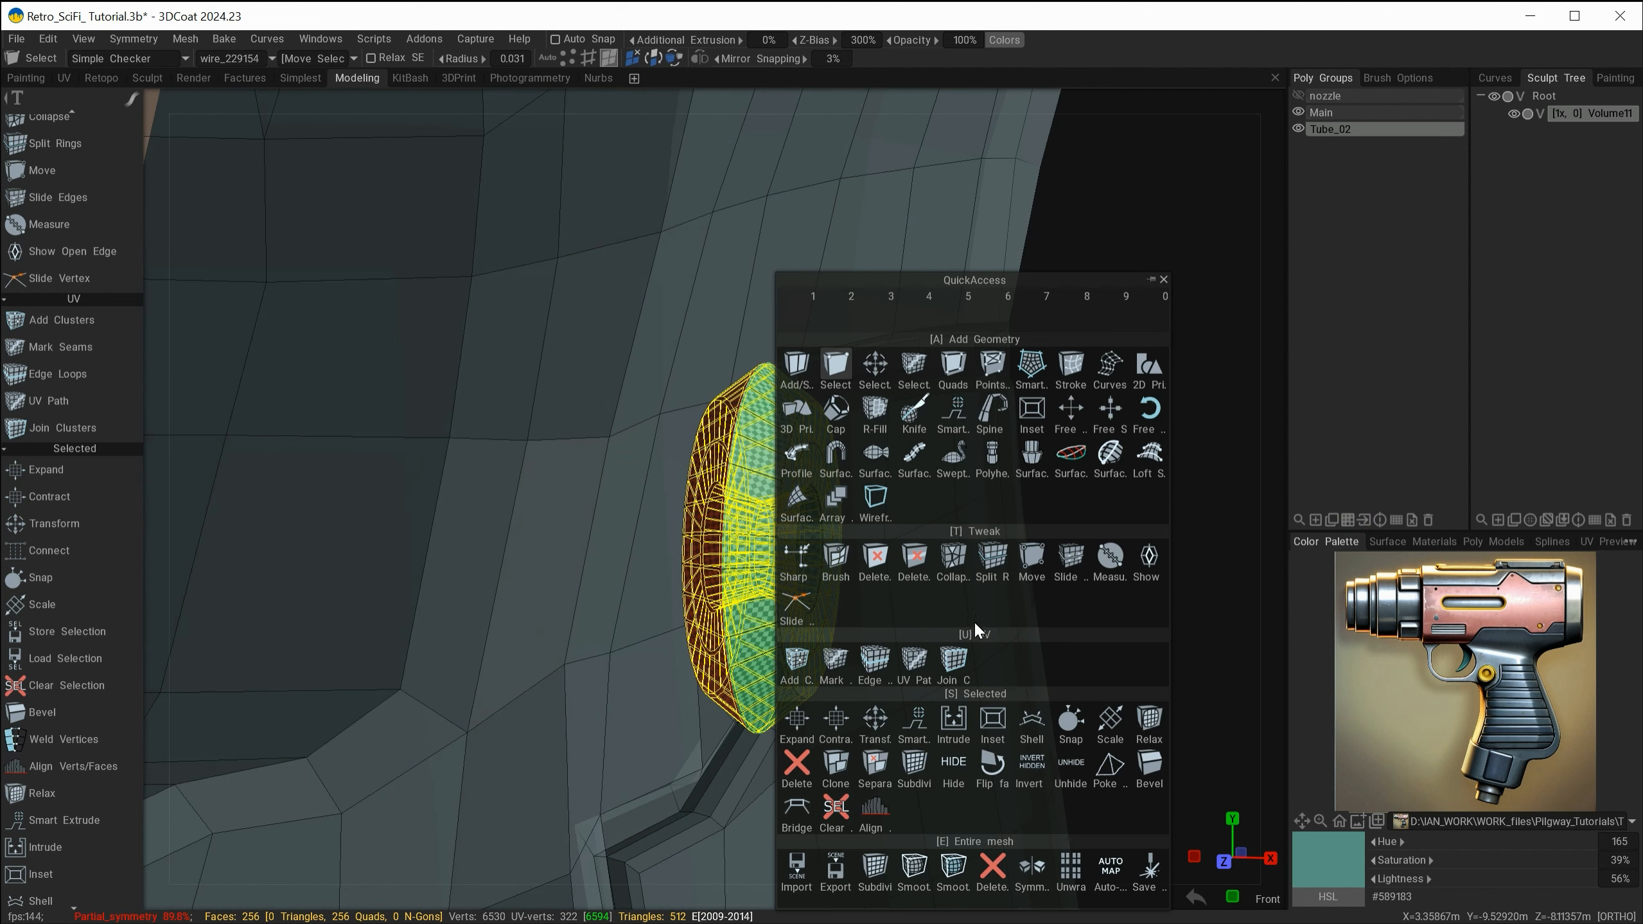
click(882, 718)
alt+drag(881, 718, 931, 732)
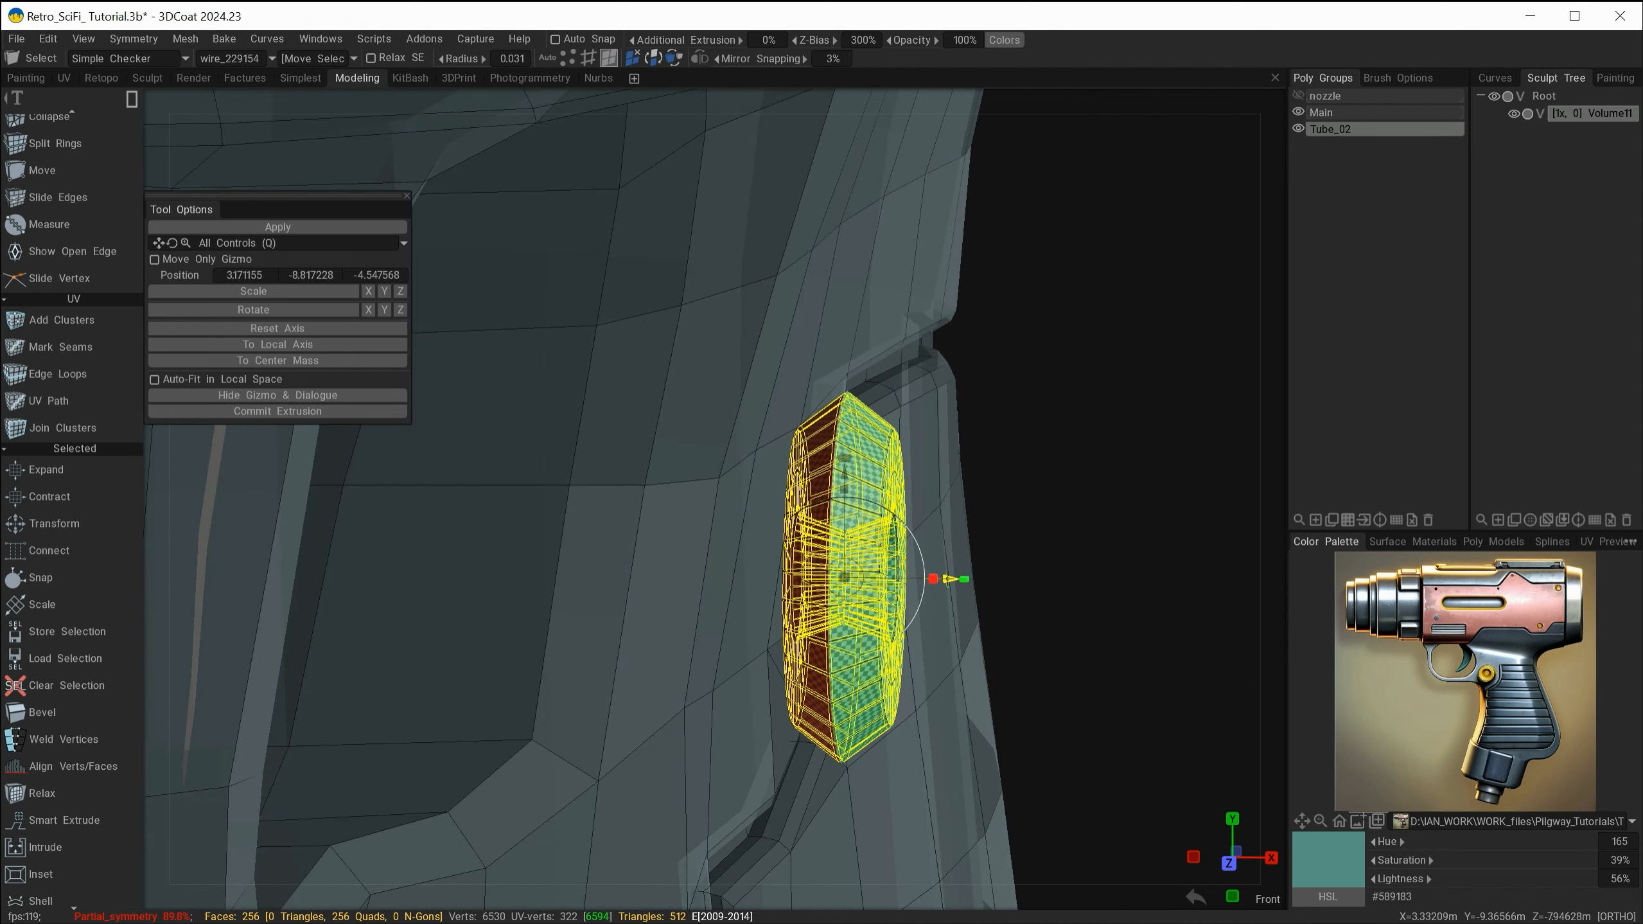
drag(951, 579, 875, 731)
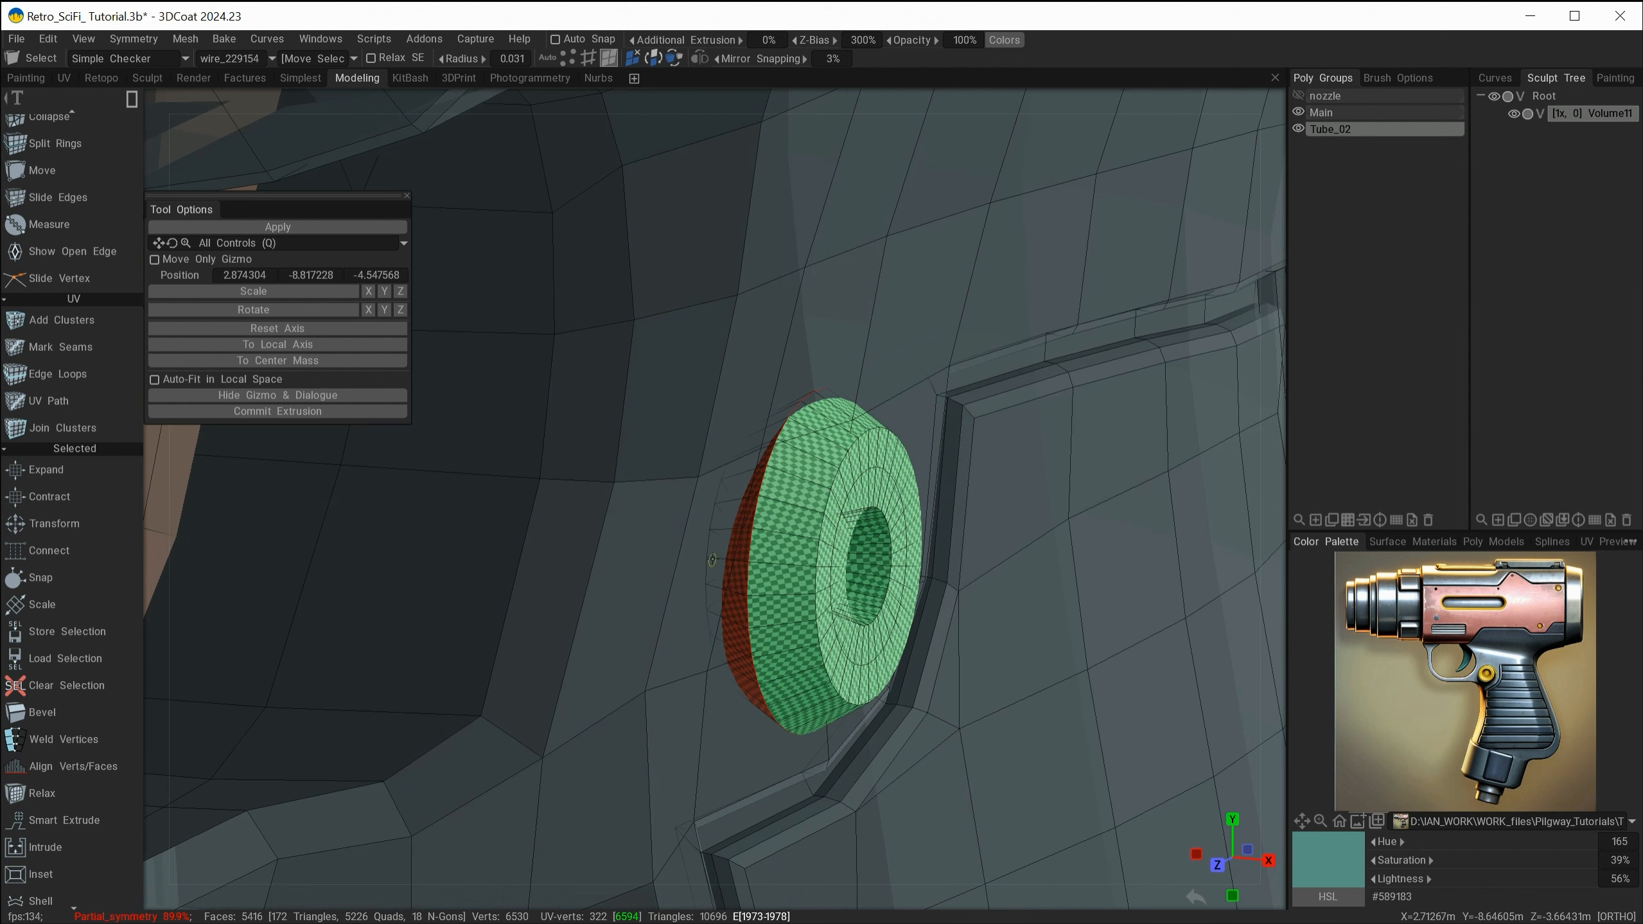
- Examine the ring's placement on the grip and the whole pistol from several angles against the reference image
alt+right_drag(898, 602, 584, 515)
alt+middle_drag(584, 515, 569, 634)
alt+drag(570, 634, 513, 602)
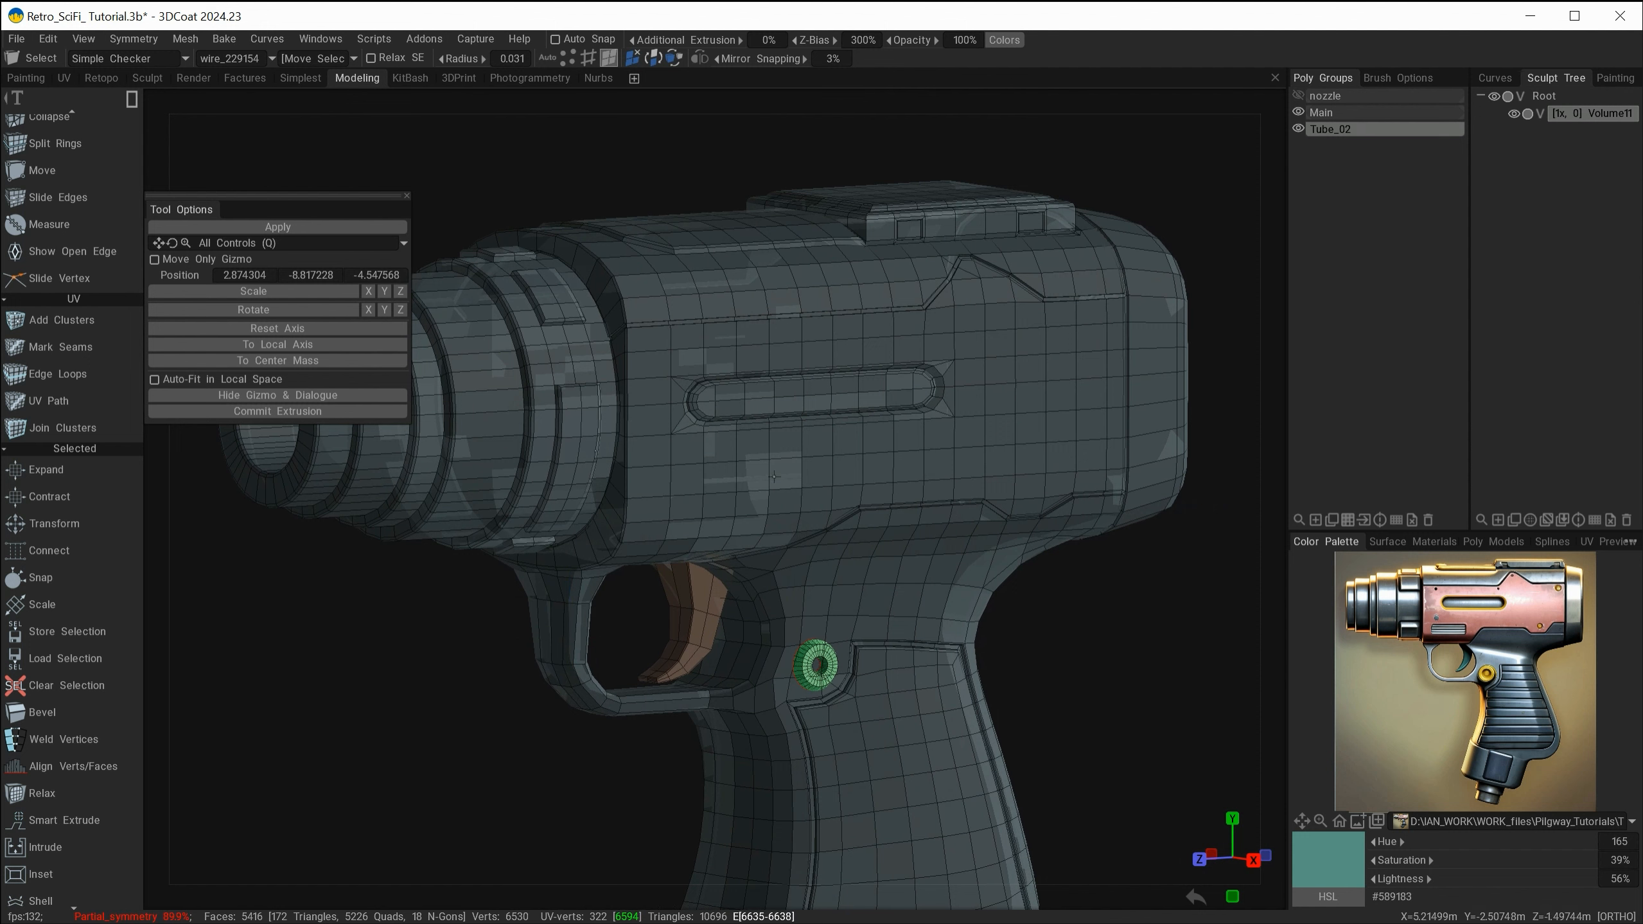
alt+drag(837, 490, 829, 395)
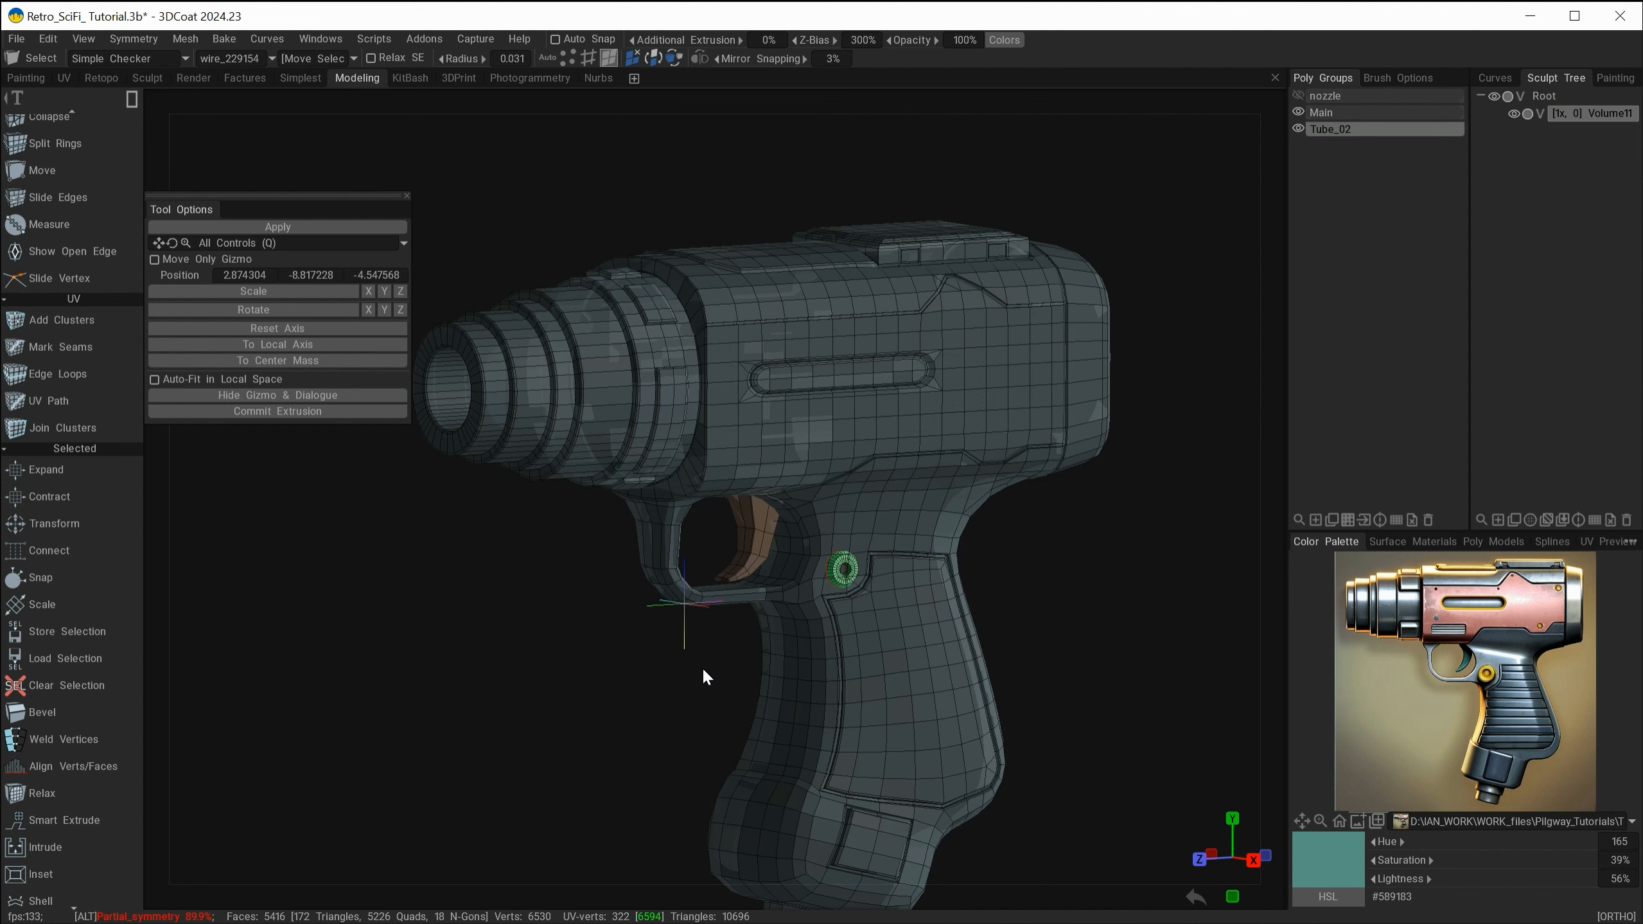
mouse_move(702, 666)
alt+mouse_down()
mouse_move(815, 675)
mouse_move(712, 670)
alt+mouse_up()
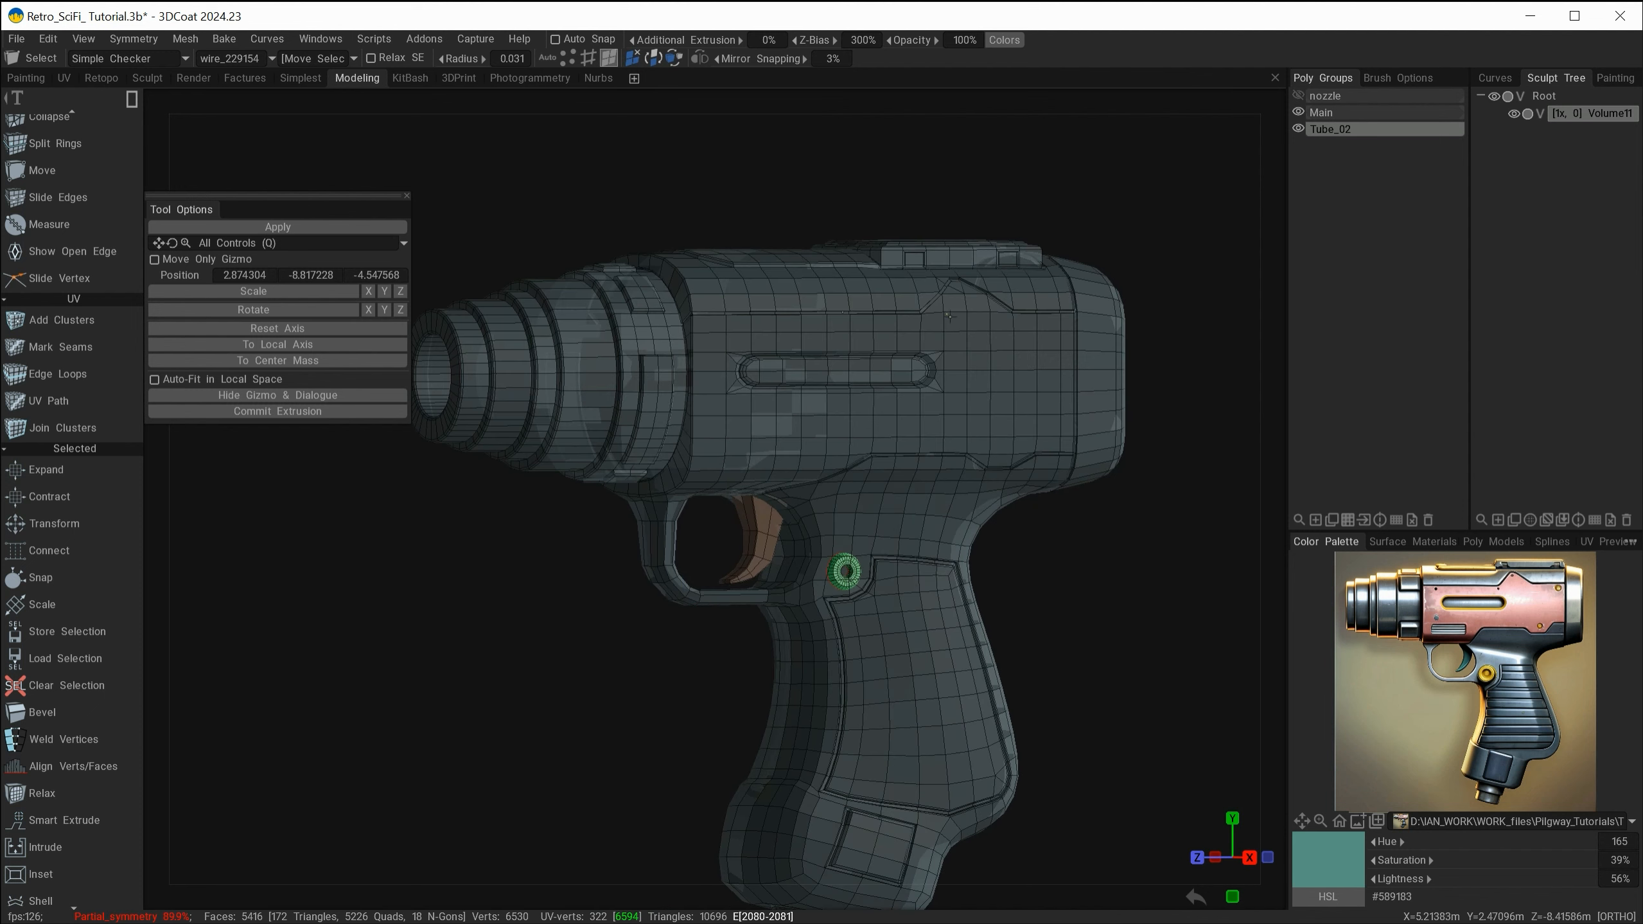
alt+right_drag(883, 586, 942, 623)
alt+middle_drag(942, 622, 837, 630)
mouse_move(836, 631)
alt+mouse_down()
mouse_move(938, 655)
mouse_move(837, 637)
alt+mouse_up()
mouse_move(836, 637)
alt+right_down()
mouse_move(788, 603)
mouse_move(840, 646)
alt+right_up()
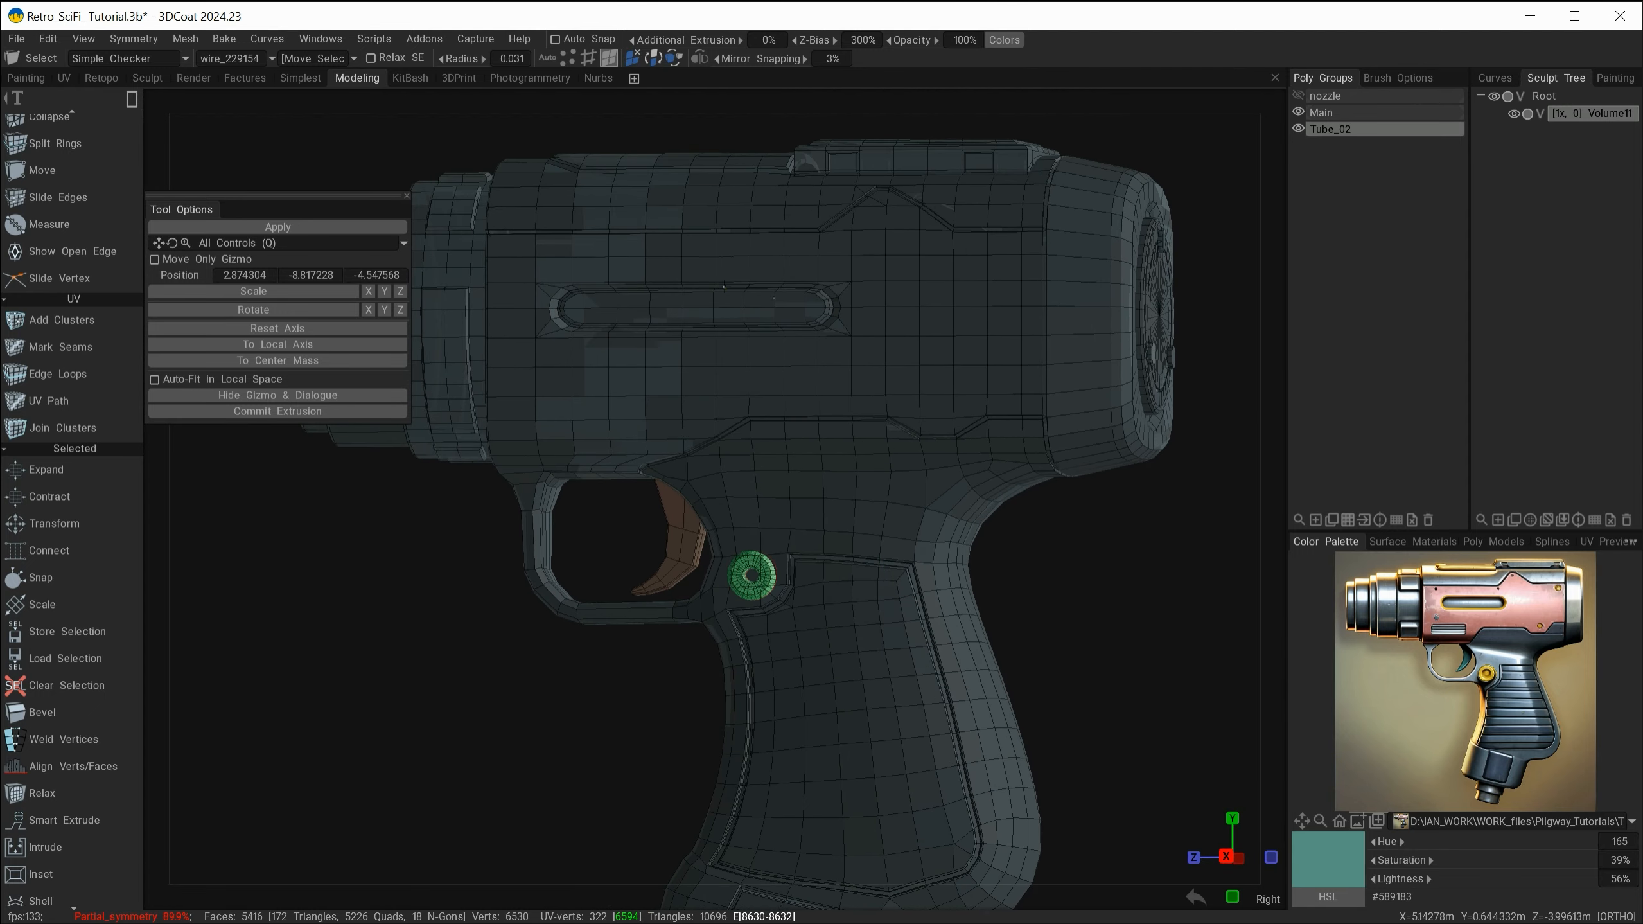
alt+middle_drag(943, 455, 1026, 477)
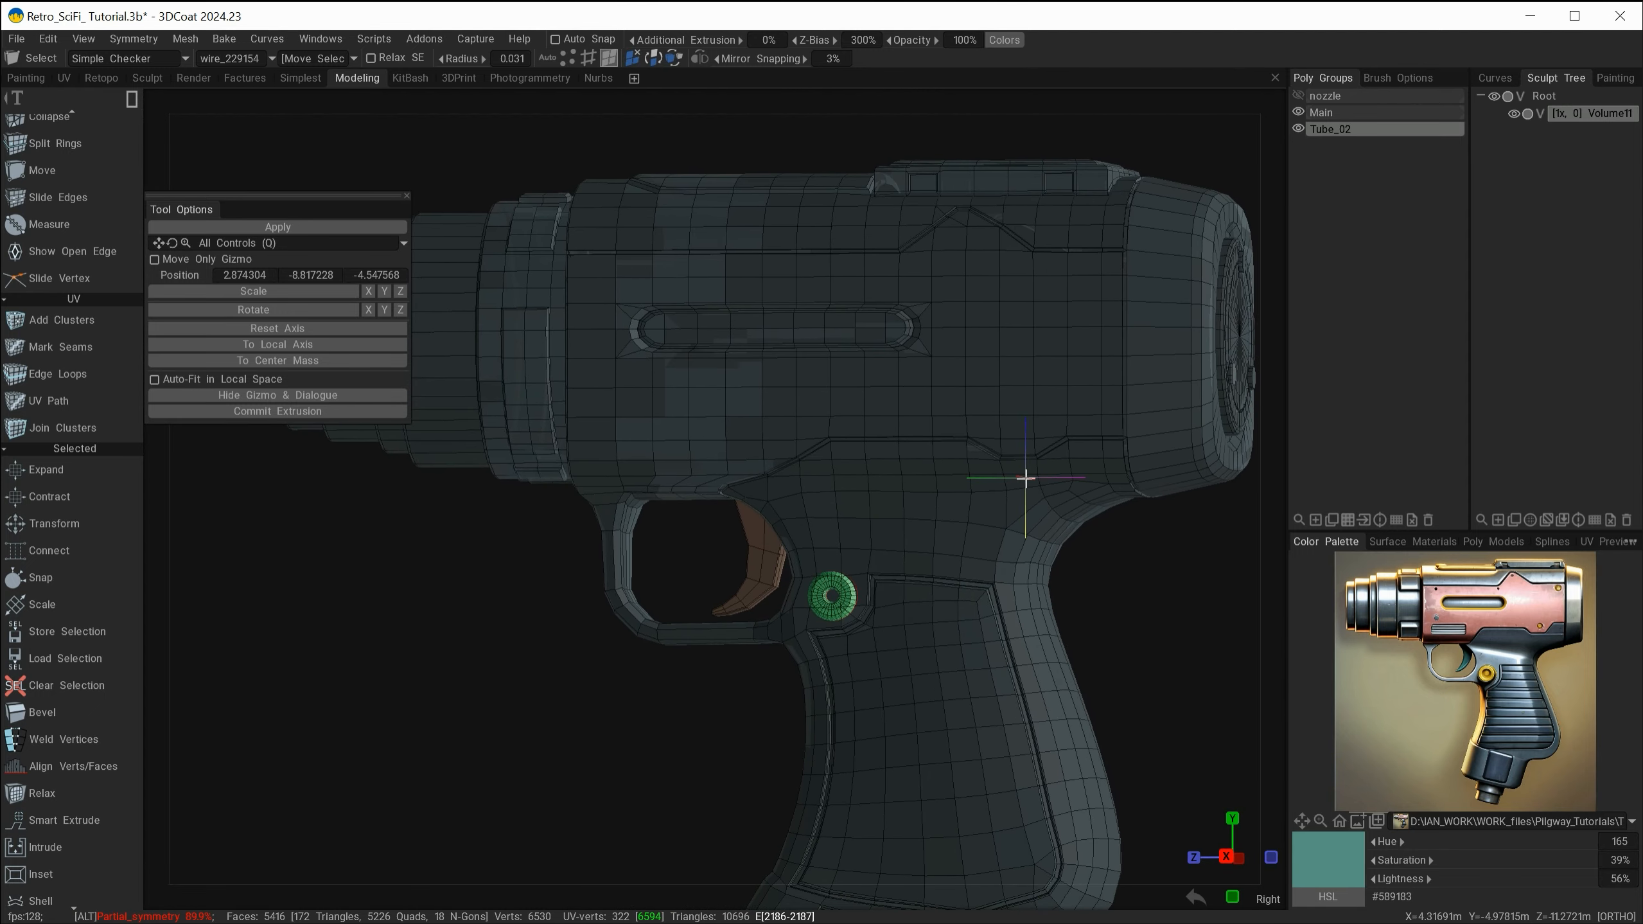
alt+drag(995, 486, 1055, 492)
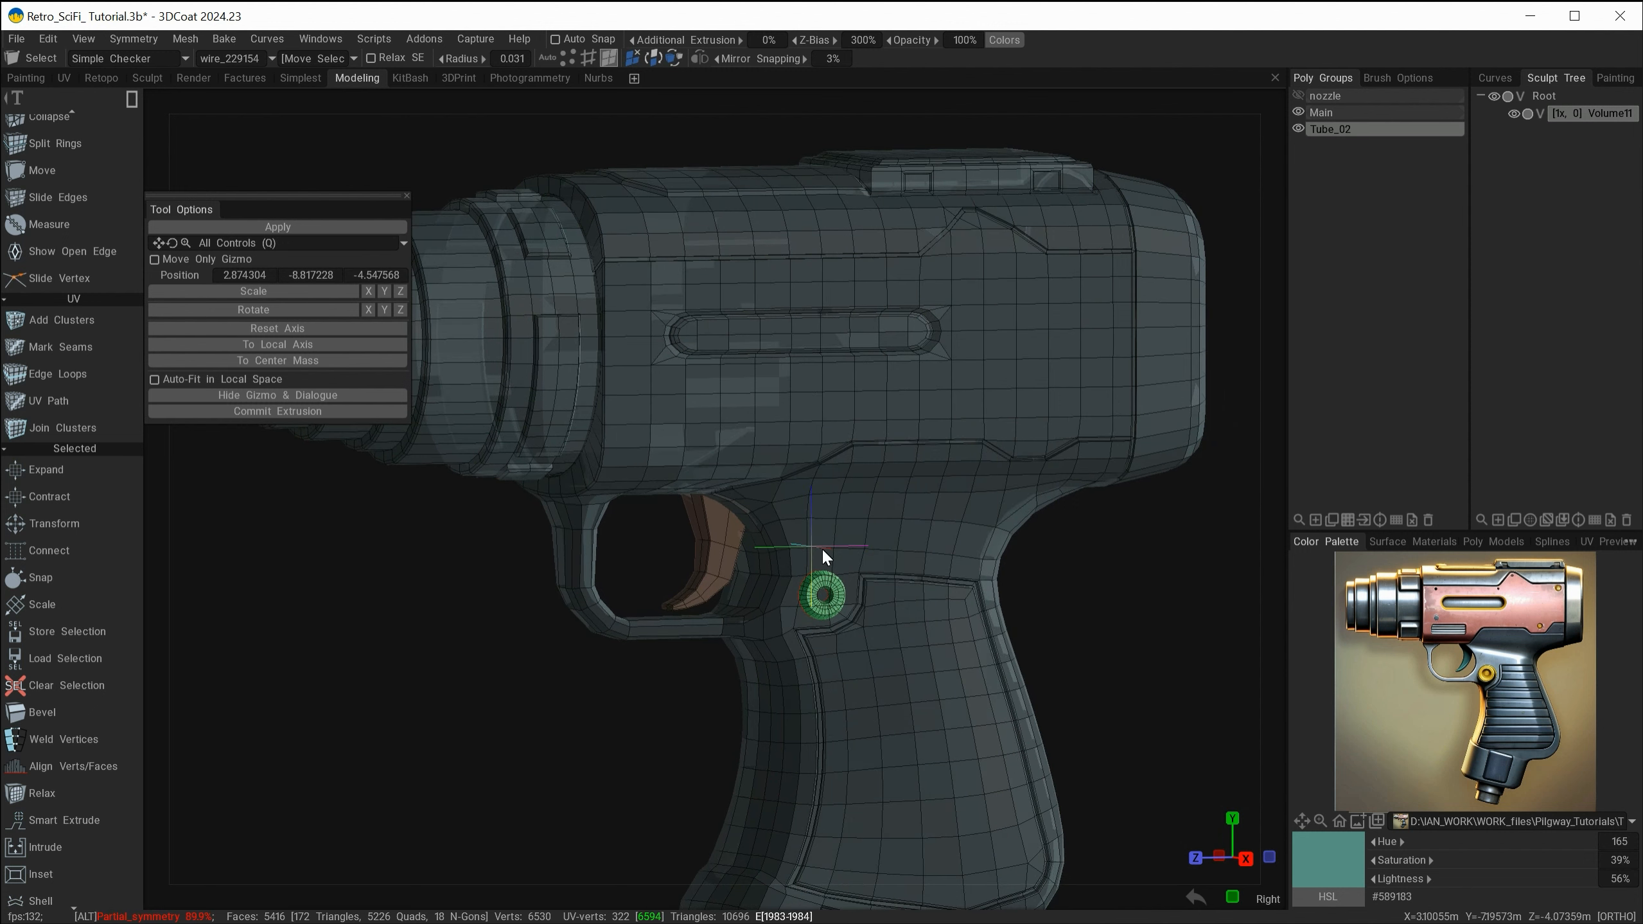
alt+drag(825, 557, 866, 778)
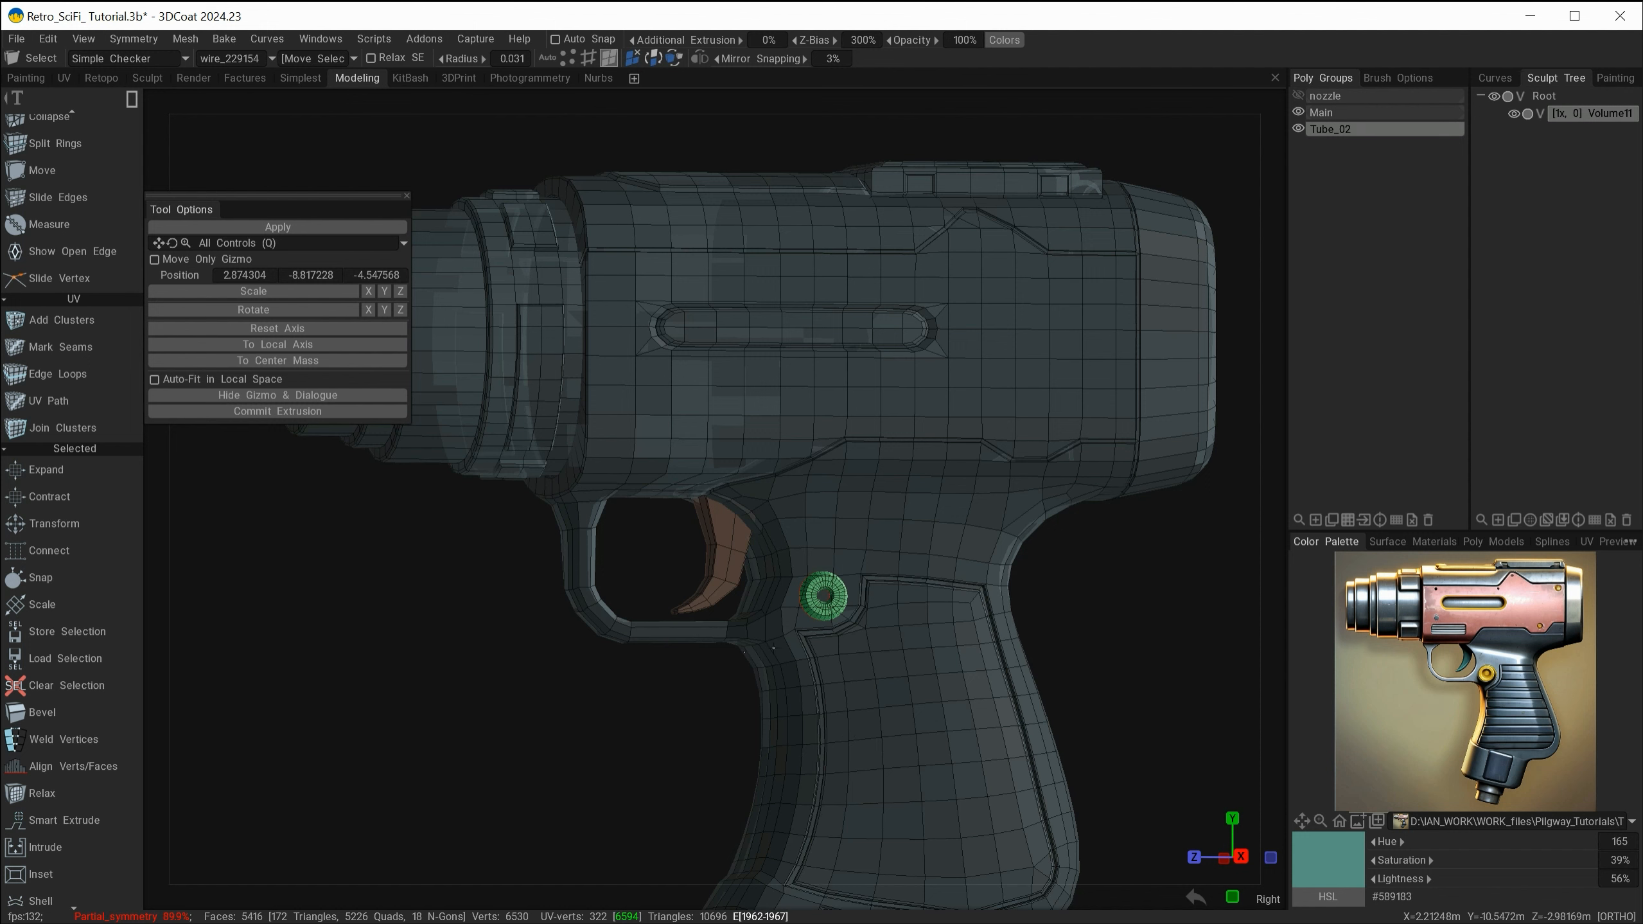
alt+right_drag(757, 671, 724, 660)
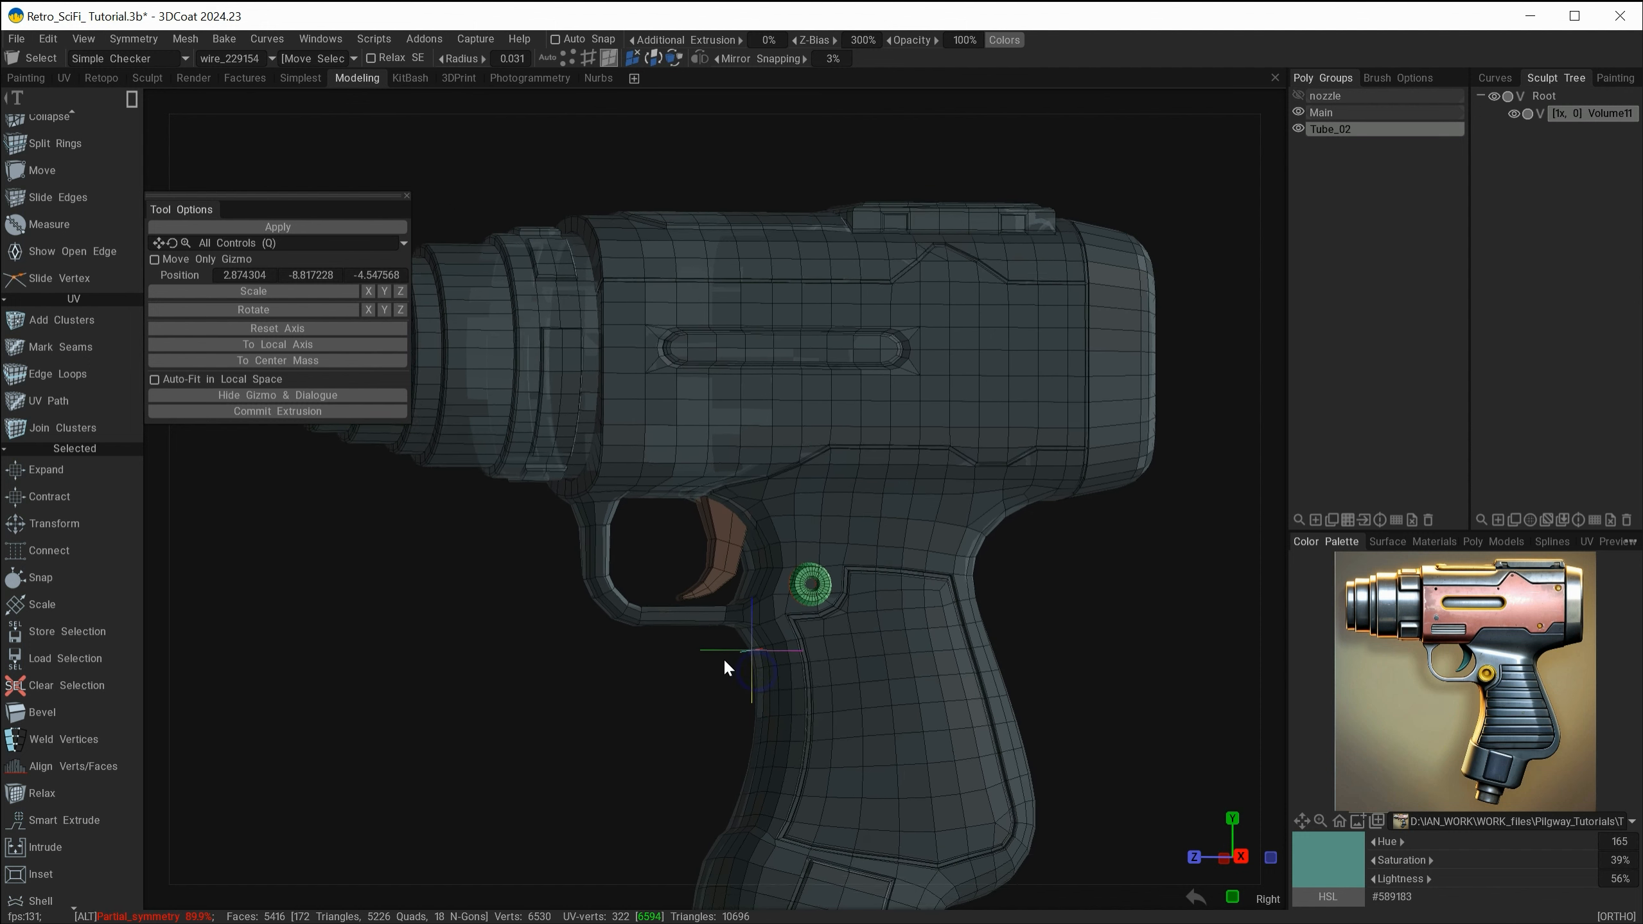
alt+middle_drag(723, 648, 761, 571)
alt+right_drag(752, 607, 743, 620)
alt+drag(744, 623, 777, 630)
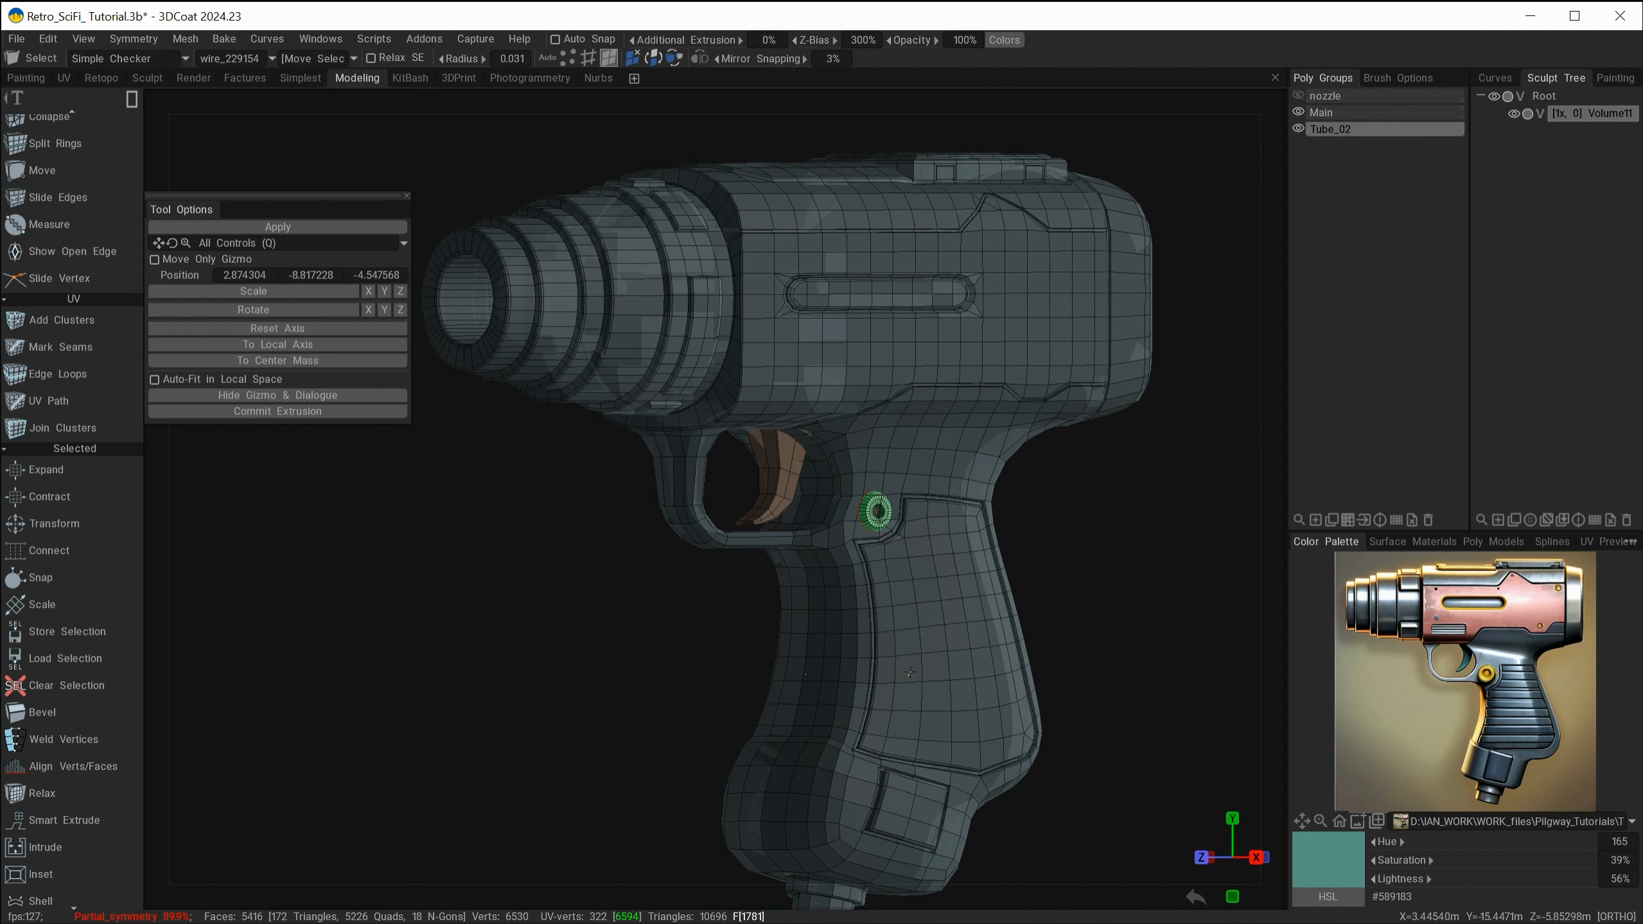
alt+drag(944, 706, 920, 728)
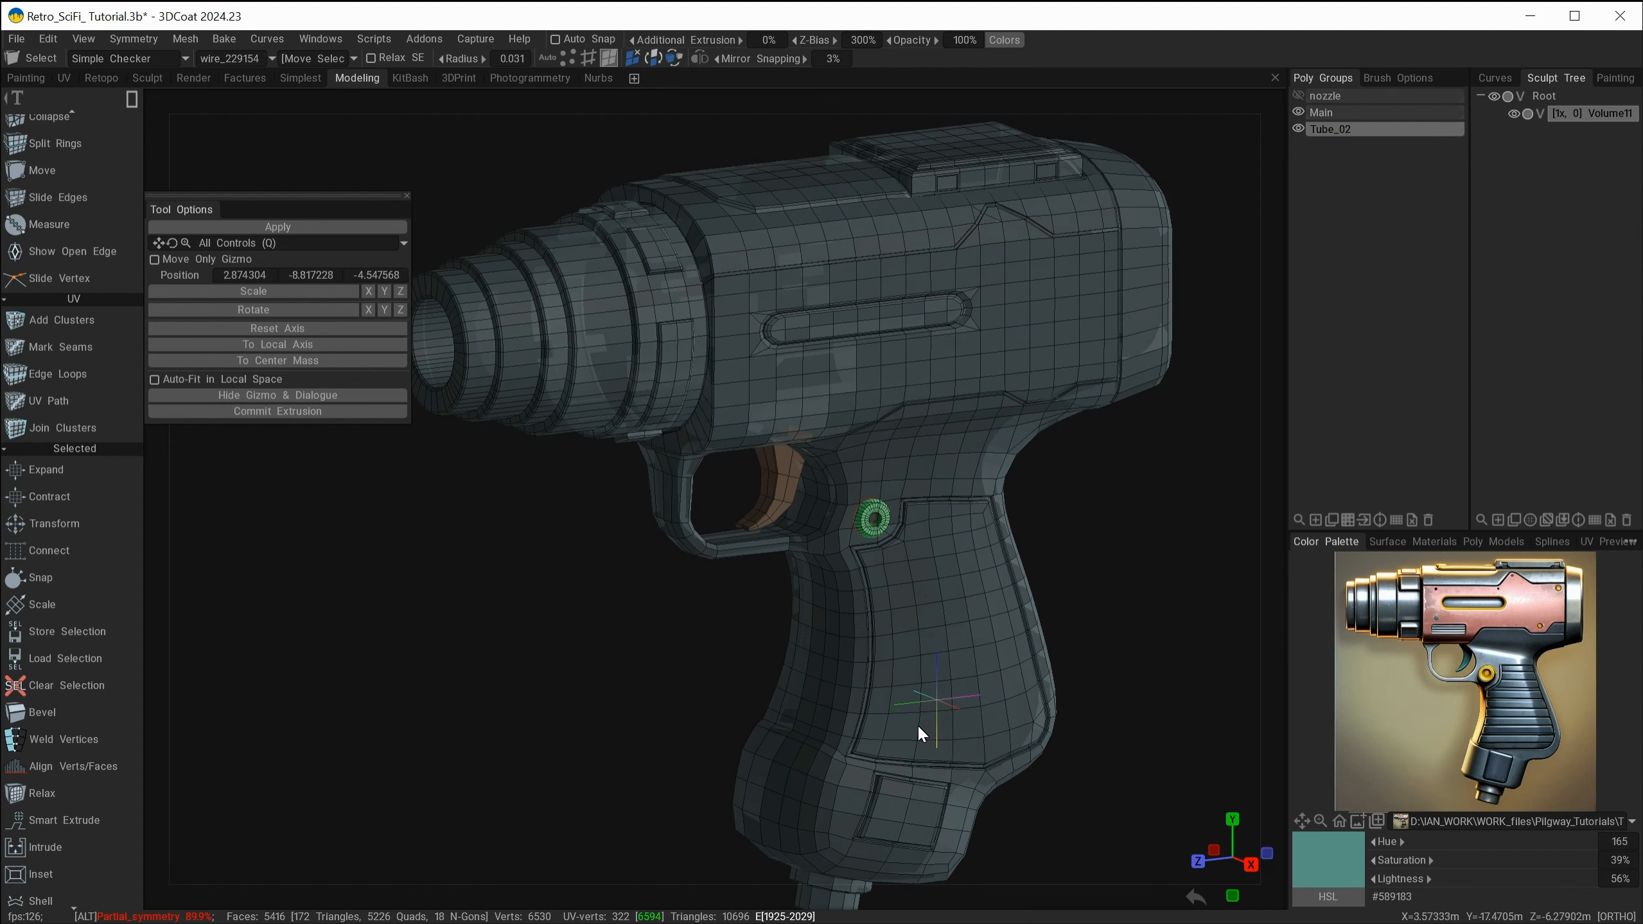